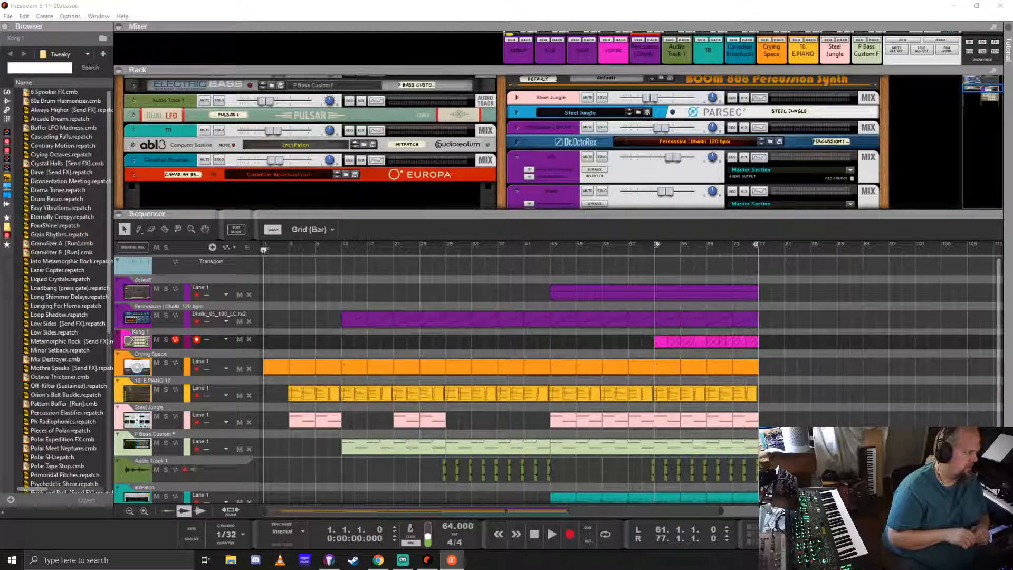
- Reshape the TB track's Cutoff automation around bar 61, placing a point at 61.3.1 with a value of 18.7%
{"action": "left_click", "coordinate": [428, 4]}
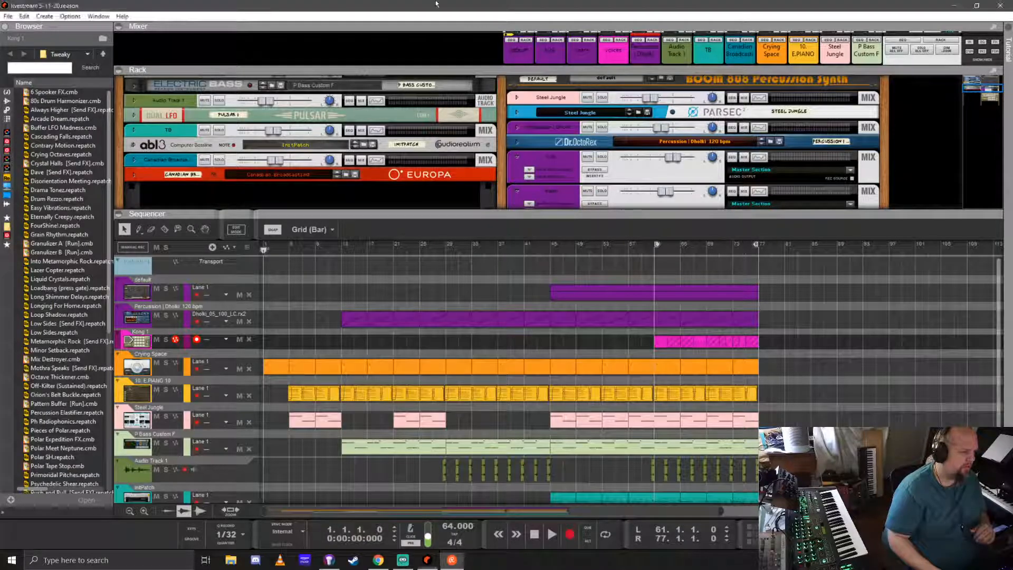
{"action": "left_click_drag", "start_coordinate": [601, 218], "coordinate": [618, 108]}
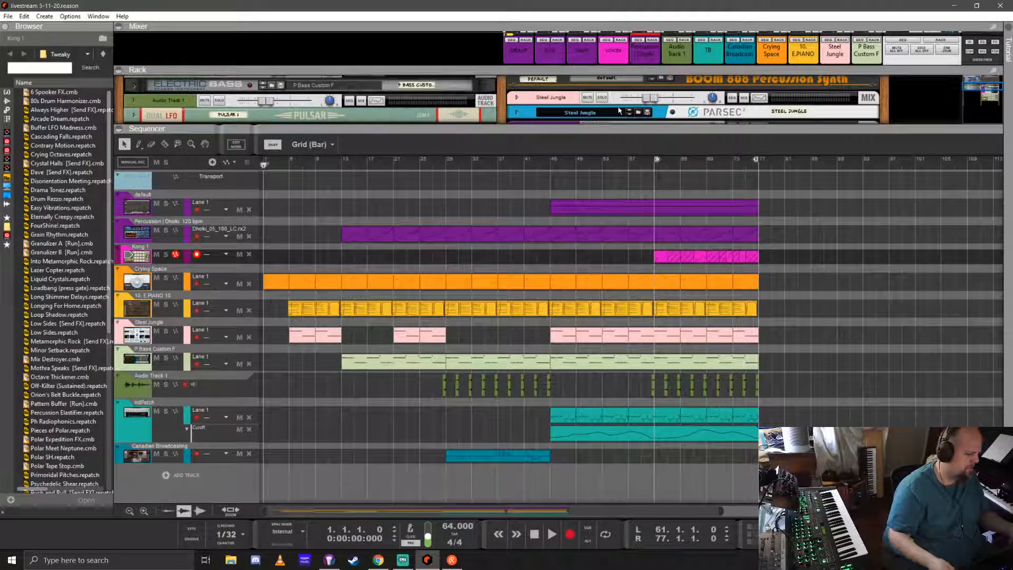
{"action": "left_click", "coordinate": [663, 434]}
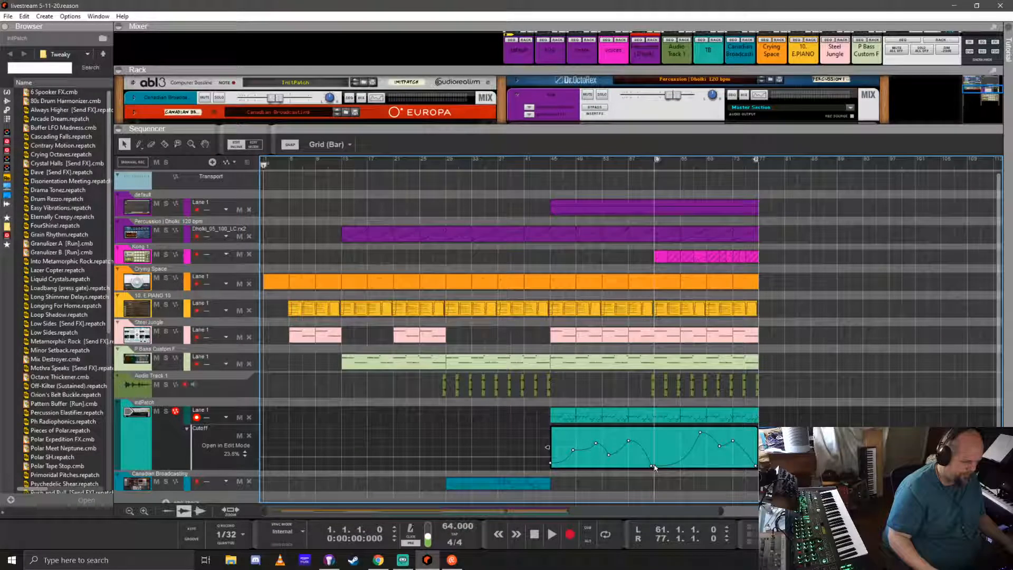
{"action": "left_click_drag", "start_coordinate": [658, 467], "coordinate": [674, 469]}
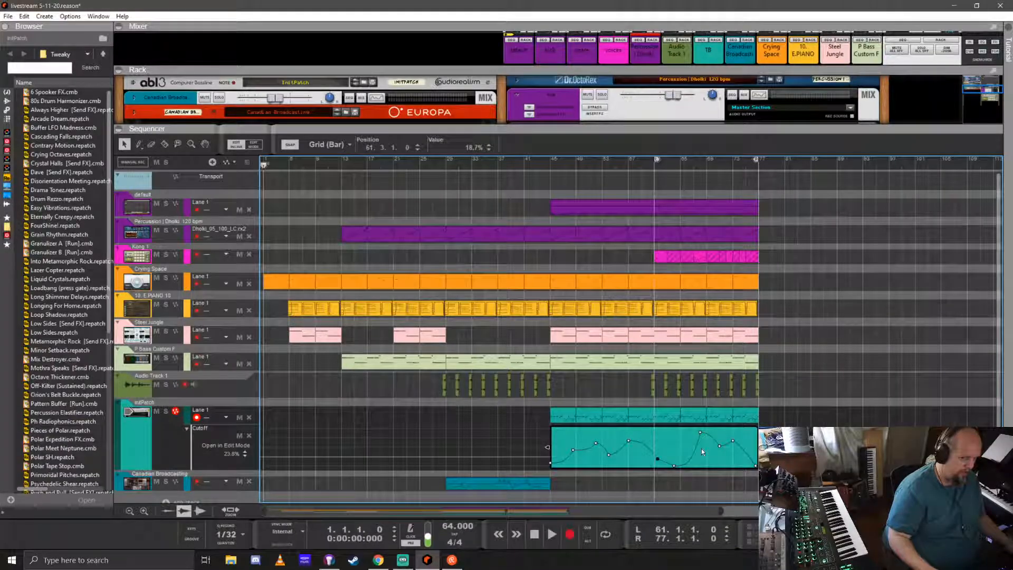
{"action": "left_click", "coordinate": [818, 372]}
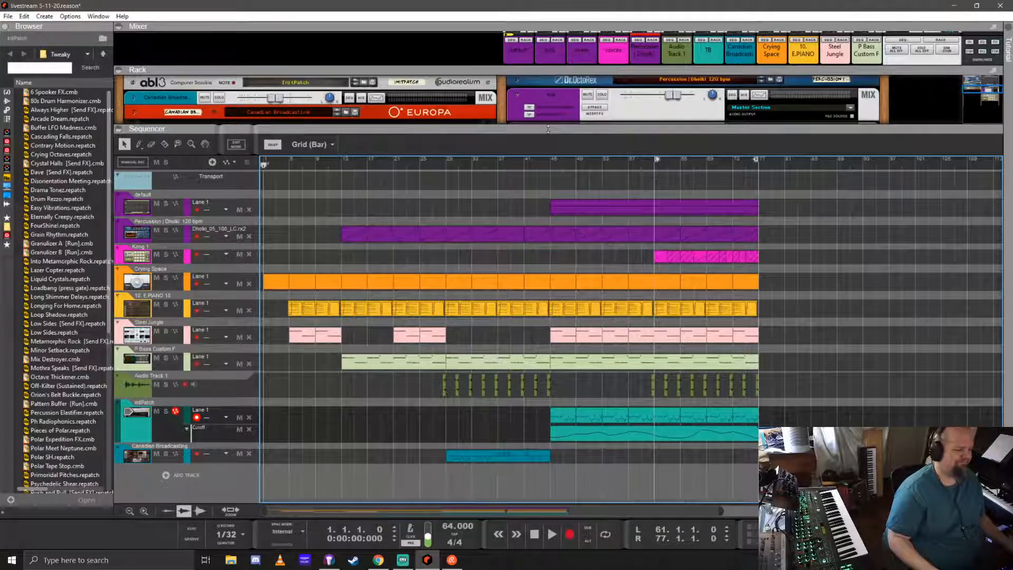
- Colour the P Bass Custom F track red and move it directly above the Crying Space track
{"action": "left_click_drag", "start_coordinate": [549, 129], "coordinate": [549, 156]}
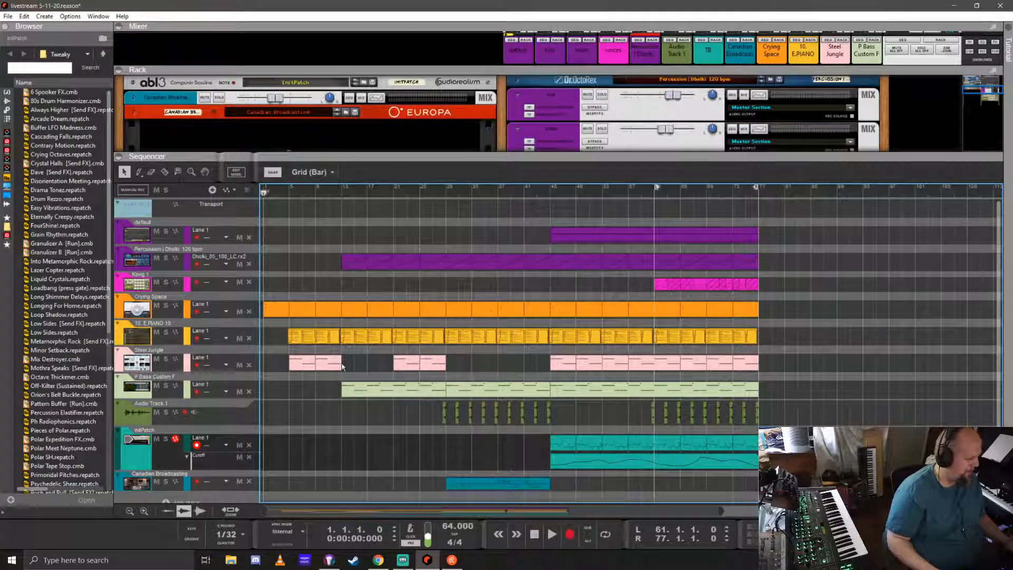
{"action": "left_click", "coordinate": [137, 388]}
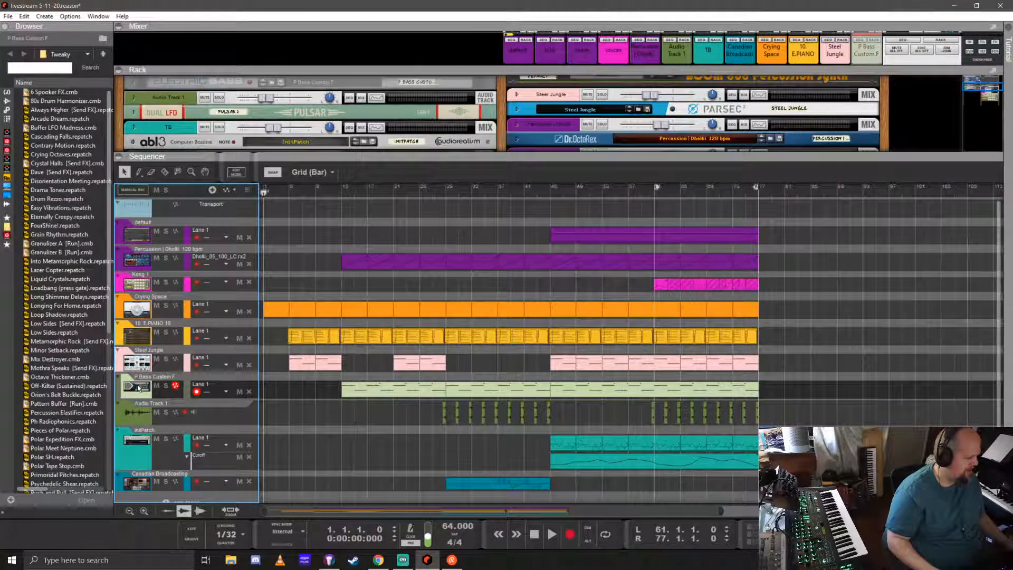
{"action": "right_click", "coordinate": [138, 386]}
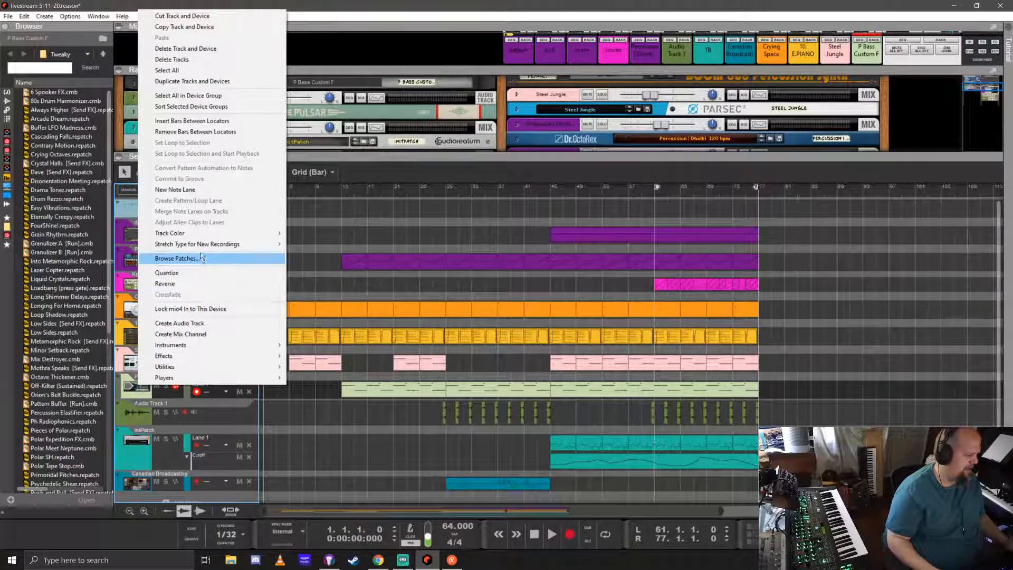
{"action": "mouse_move", "coordinate": [210, 233]}
{"action": "left_click", "coordinate": [345, 233]}
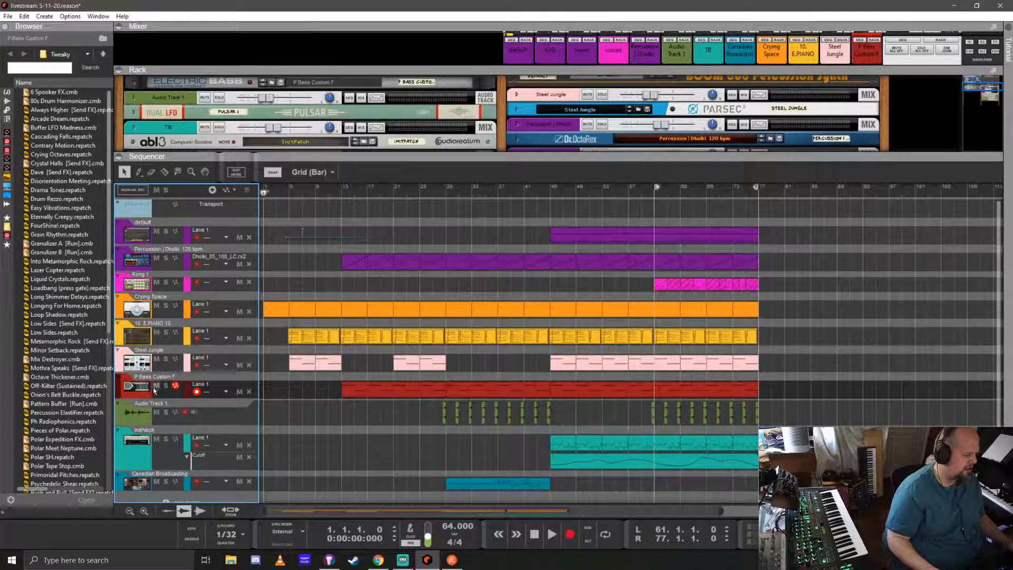
{"action": "left_click_drag", "start_coordinate": [121, 391], "coordinate": [120, 306]}
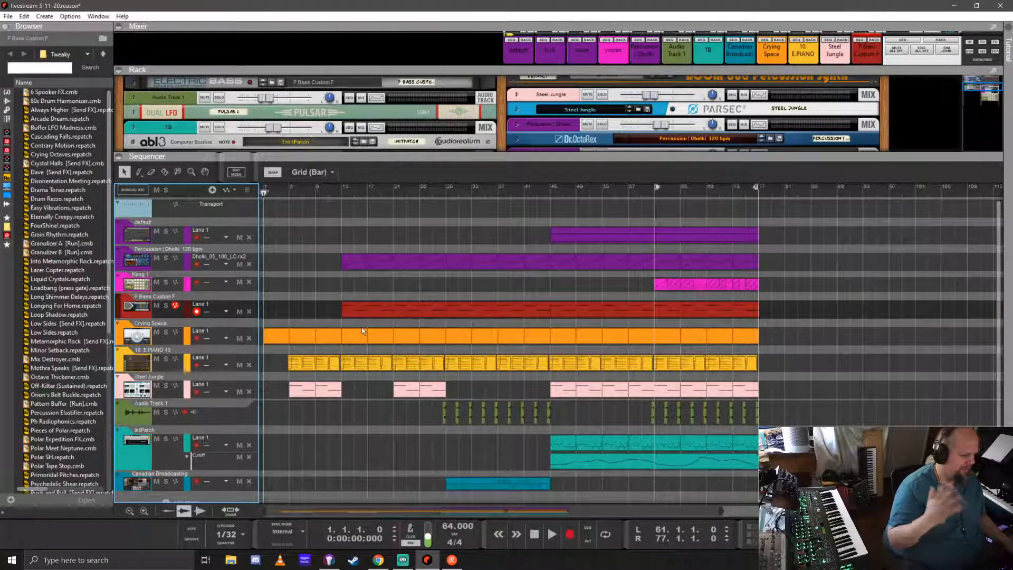
- Start song playback from the beginning and set the Tyrell light scene in the Philips Hue app
{"action": "key", "text": "space"}
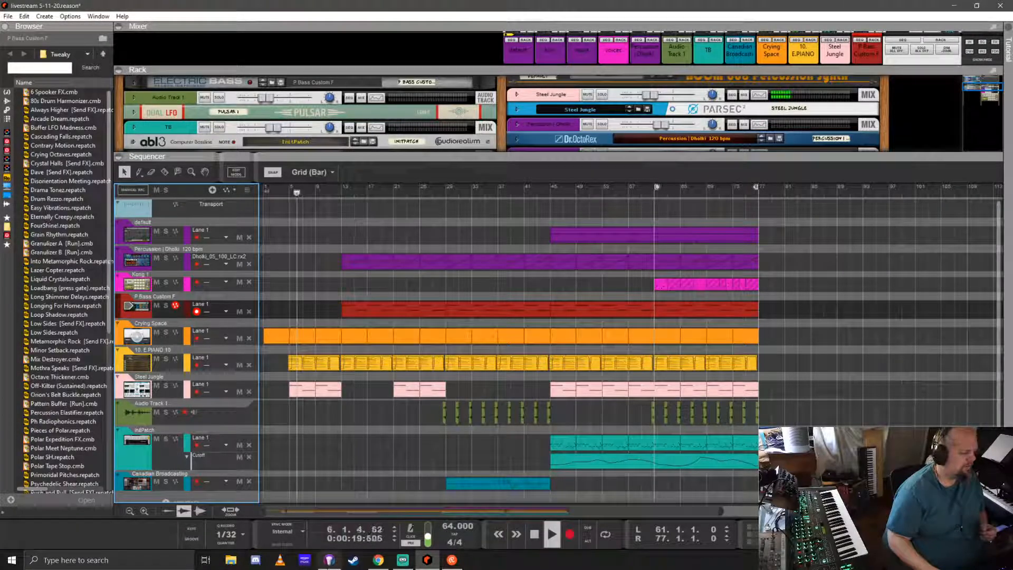
{"action": "left_click", "coordinate": [328, 561]}
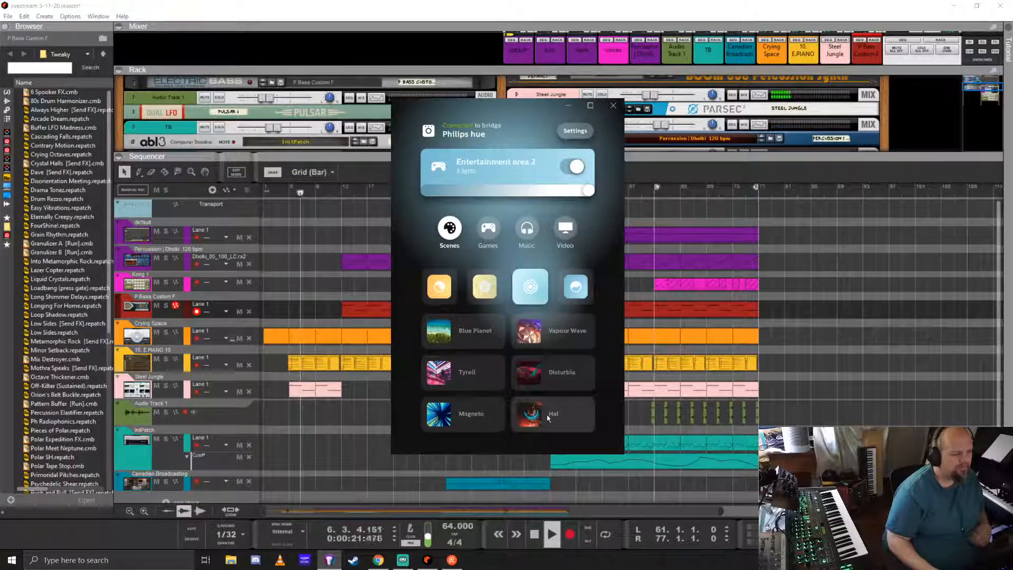
{"action": "left_click", "coordinate": [543, 417]}
{"action": "left_click", "coordinate": [459, 372]}
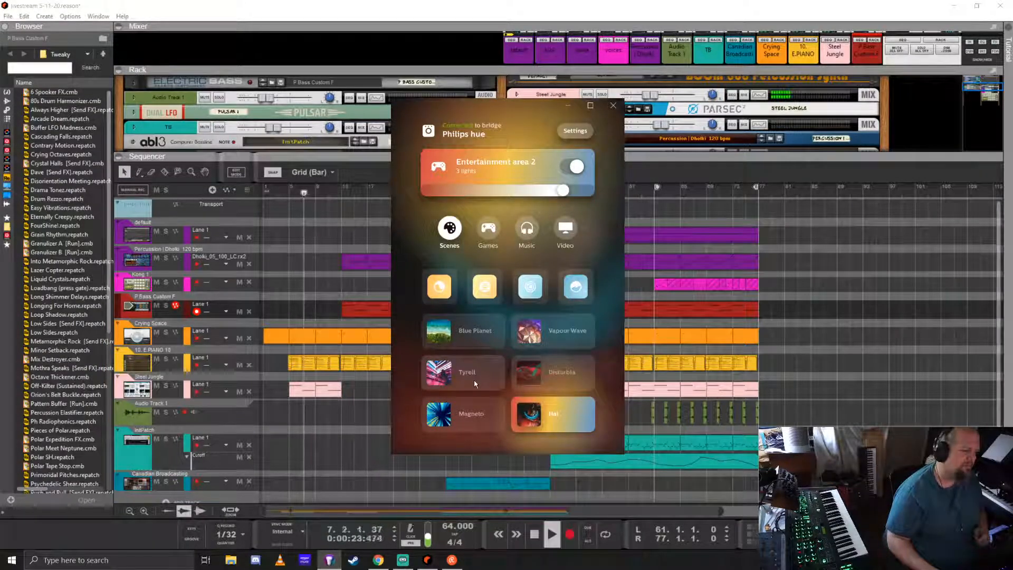
{"action": "left_click", "coordinate": [567, 105]}
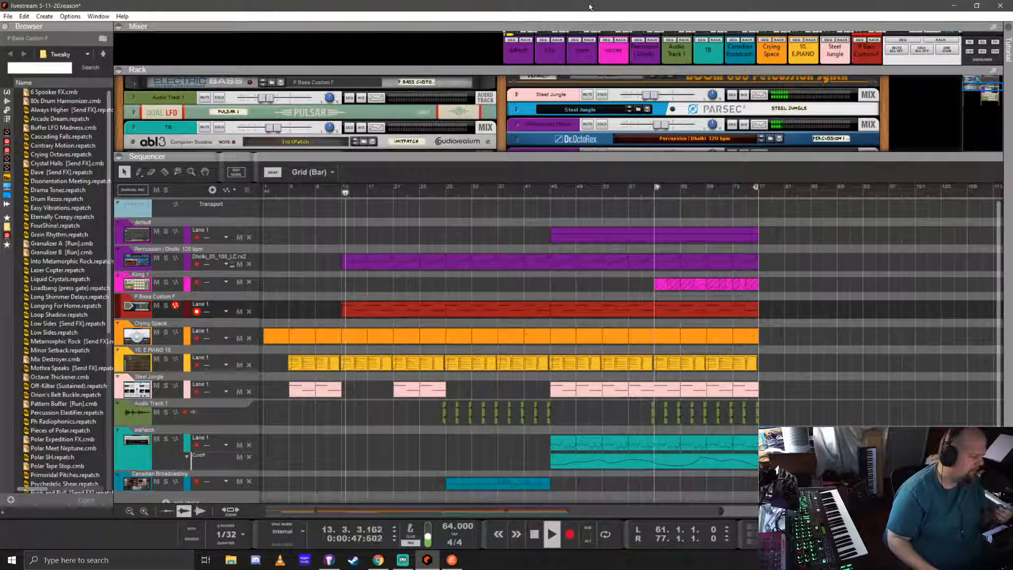
- Listen to the P Bass Custom F track and Audio Track 1 in isolation during playback, clearing each solo
{"action": "left_click", "coordinate": [167, 306]}
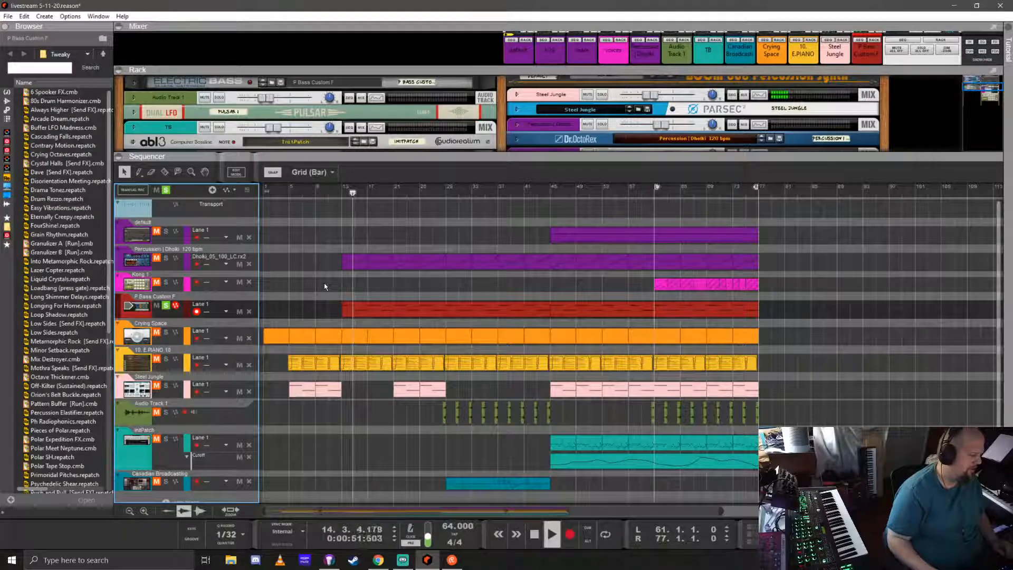
{"action": "left_click", "coordinate": [166, 306]}
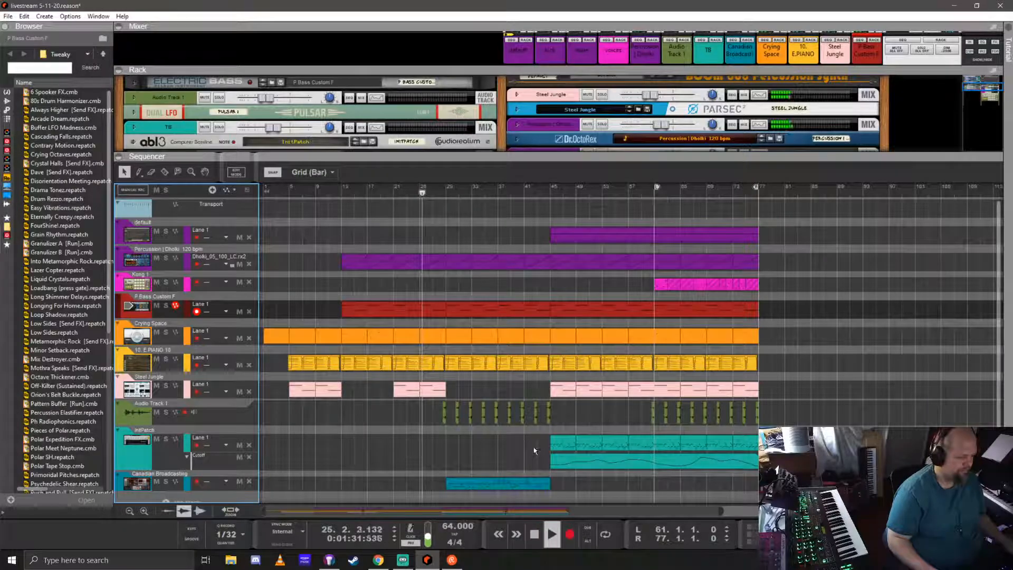
{"action": "mouse_move", "coordinate": [532, 448]}
{"action": "left_mouse_down"}
{"action": "mouse_move", "coordinate": [765, 462]}
{"action": "mouse_move", "coordinate": [536, 465]}
{"action": "left_mouse_up"}
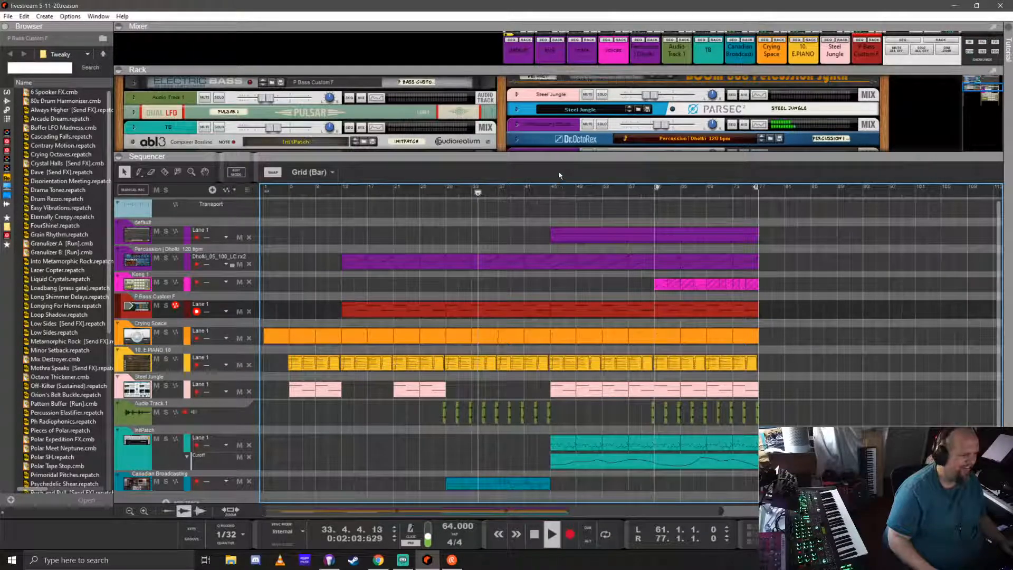
{"action": "left_click", "coordinate": [166, 414]}
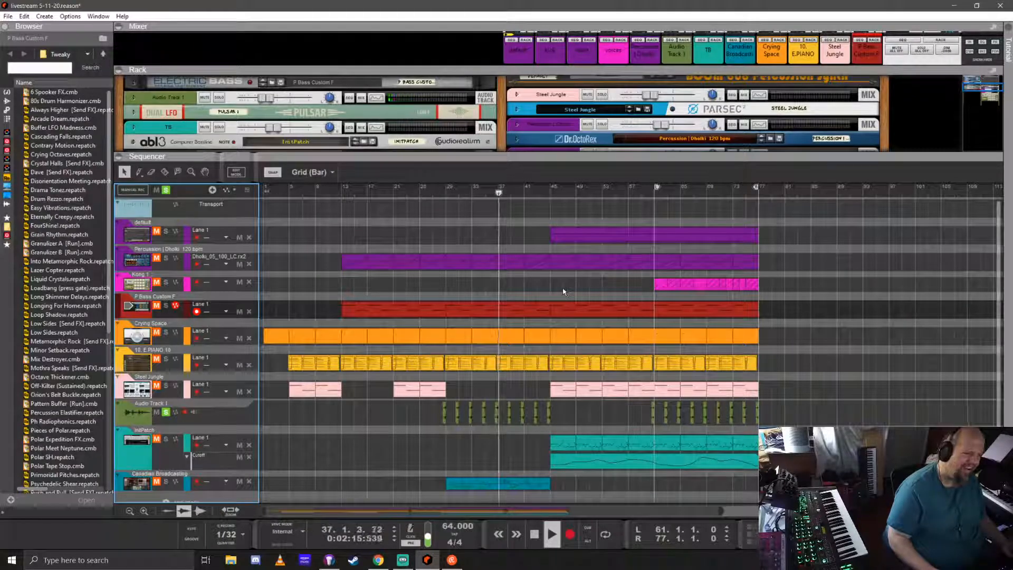
{"action": "left_click", "coordinate": [167, 412]}
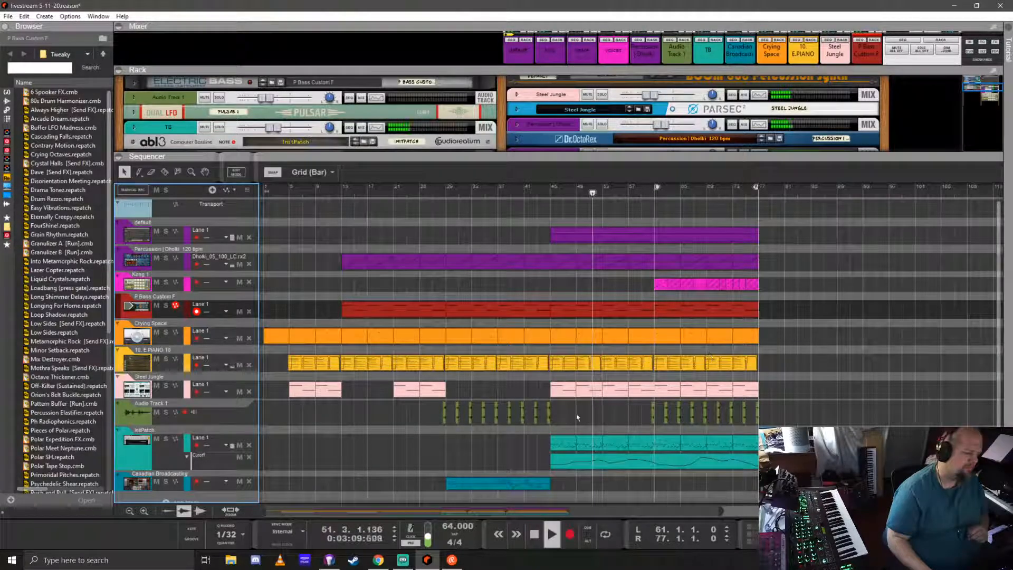
- Audition the song with Steel Jungle muted, delete that track's clips from bar 45 onward, unmute it and stop playback
{"action": "left_click", "coordinate": [157, 385]}
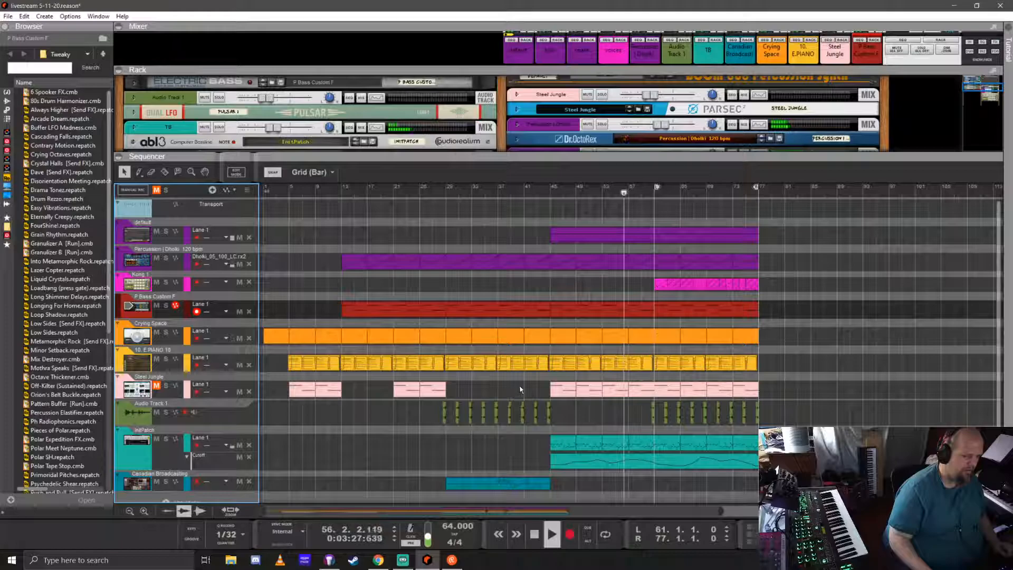
{"action": "left_click_drag", "start_coordinate": [530, 400], "coordinate": [774, 380]}
{"action": "key", "text": "Delete"}
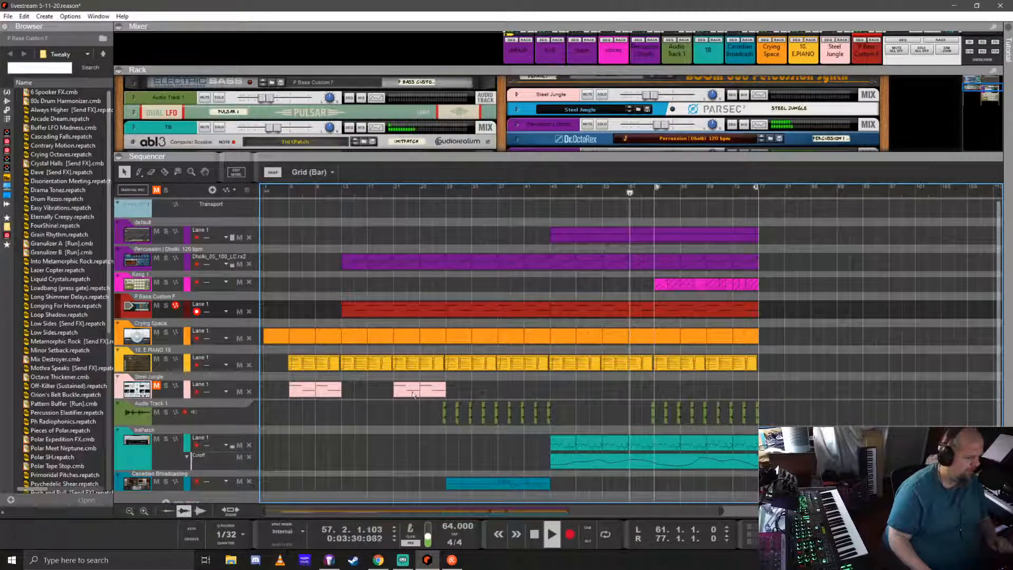
{"action": "left_click", "coordinate": [157, 386]}
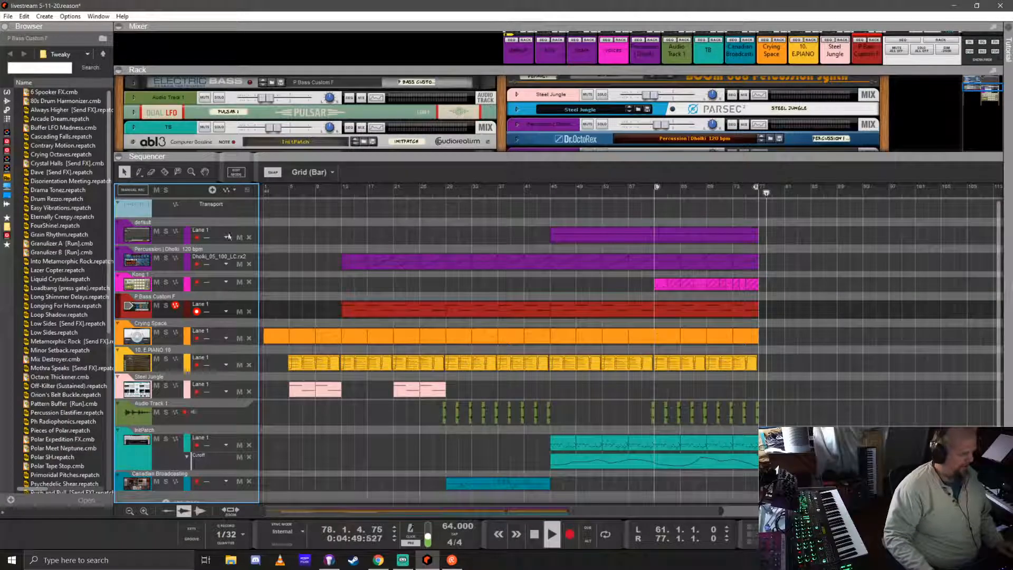
{"action": "key", "text": "space"}
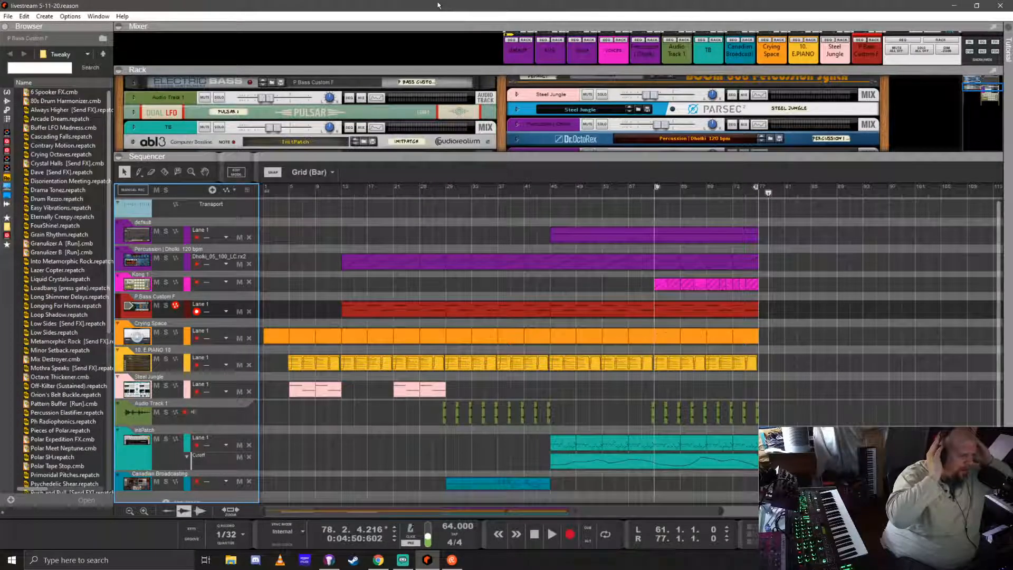
- Bypass the insert effects on the pink voices mix channel above the Kong drum machine
{"action": "left_click_drag", "start_coordinate": [704, 159], "coordinate": [704, 317]}
{"action": "scroll", "coordinate": [619, 252], "scroll_direction": "down", "scroll_amount": 3}
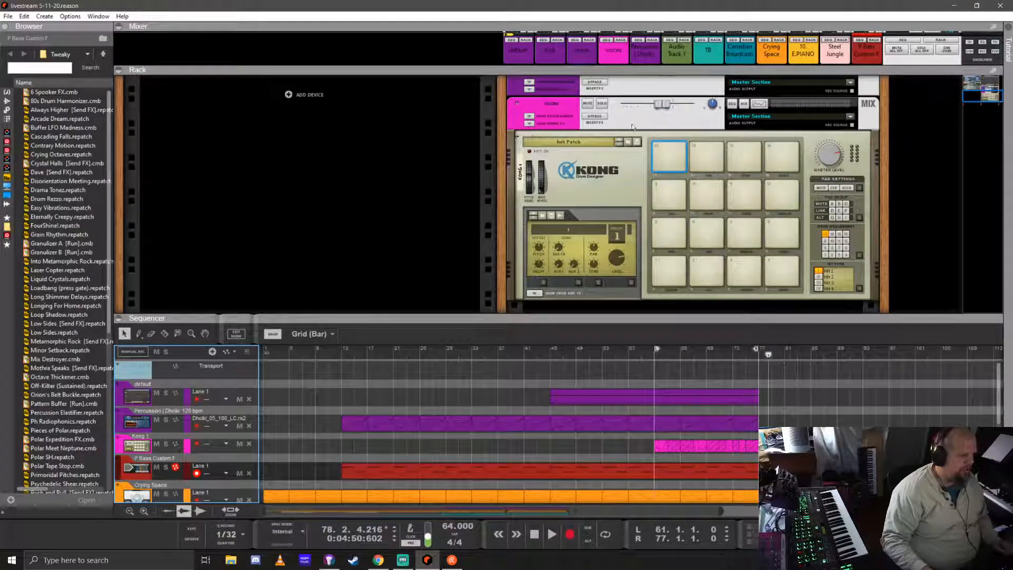
{"action": "left_click", "coordinate": [599, 118]}
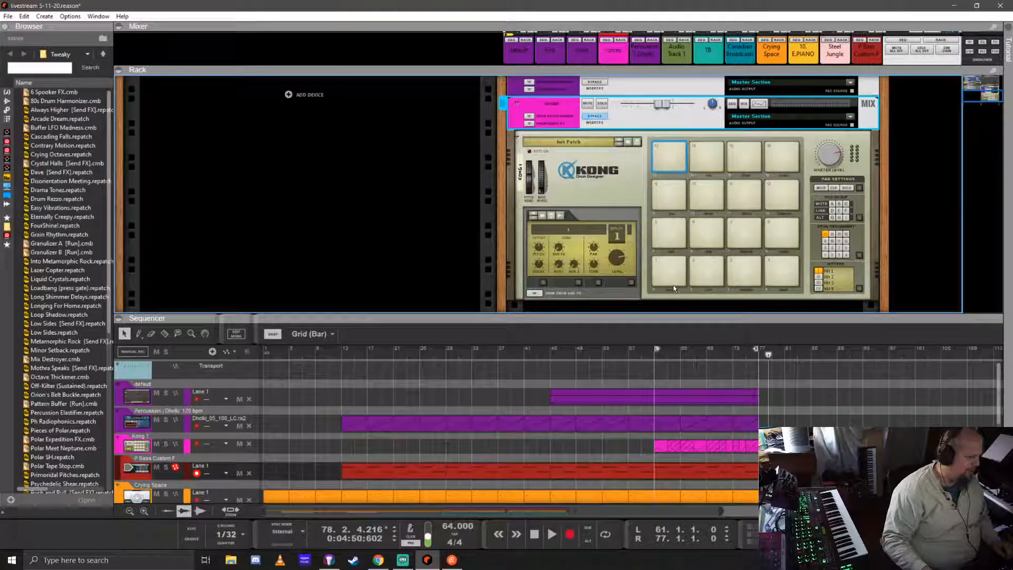
- Audition the voice samples on the Kong pads one after another, from the lowest row up to the highest
{"action": "left_click", "coordinate": [681, 273]}
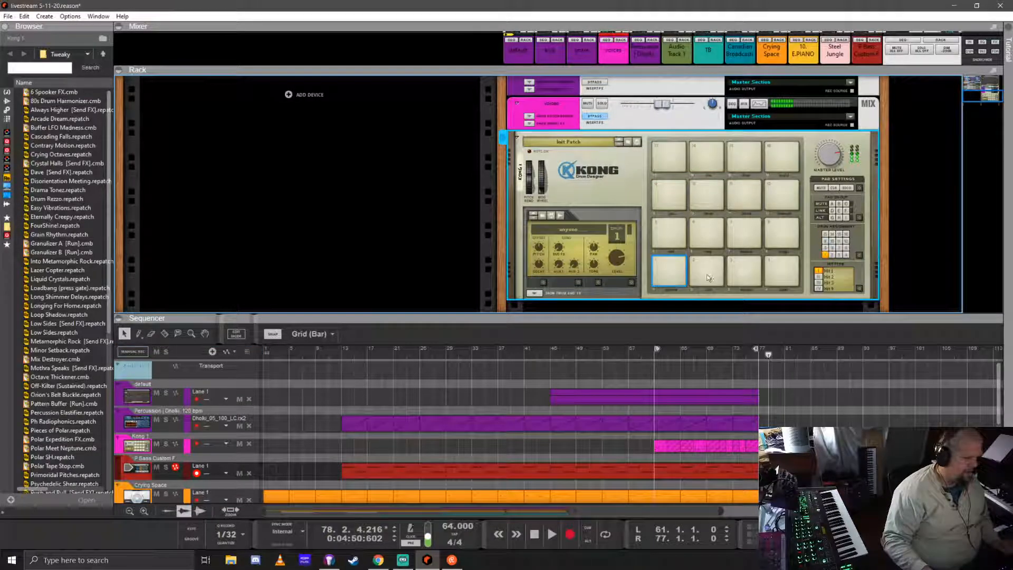
{"action": "left_click", "coordinate": [743, 277]}
{"action": "left_click", "coordinate": [782, 232]}
{"action": "left_click", "coordinate": [742, 233]}
{"action": "left_click", "coordinate": [705, 235]}
{"action": "left_click", "coordinate": [670, 235]}
{"action": "left_click", "coordinate": [668, 197]}
{"action": "left_click", "coordinate": [709, 195]}
{"action": "left_click", "coordinate": [746, 196]}
{"action": "left_click", "coordinate": [780, 195]}
{"action": "left_click", "coordinate": [670, 157]}
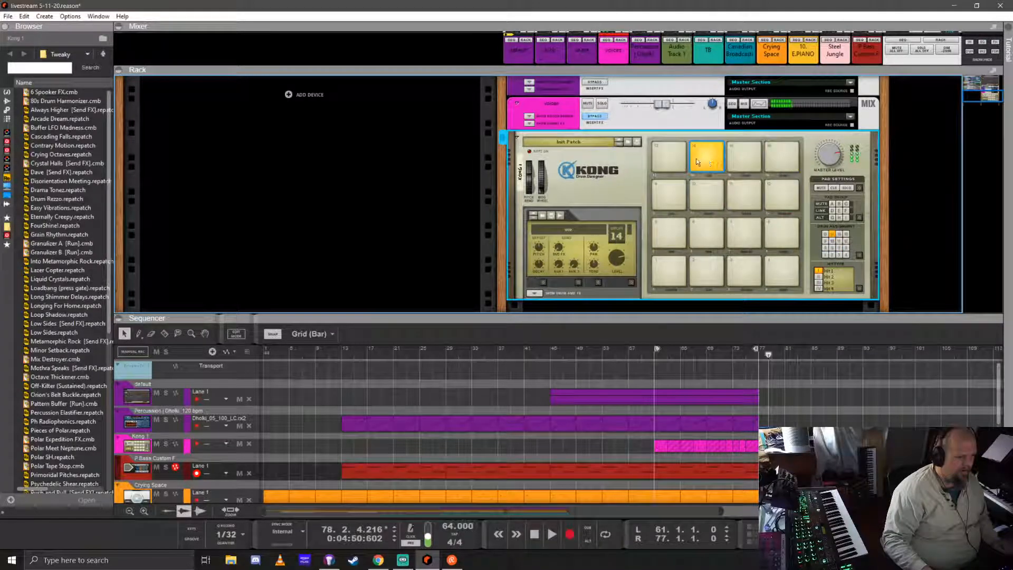
- Examine the notes of the Kong clip at bar 61 in the note editor, auditioning the first four, and return to the arrangement
{"action": "left_click_drag", "start_coordinate": [737, 317], "coordinate": [737, 176]}
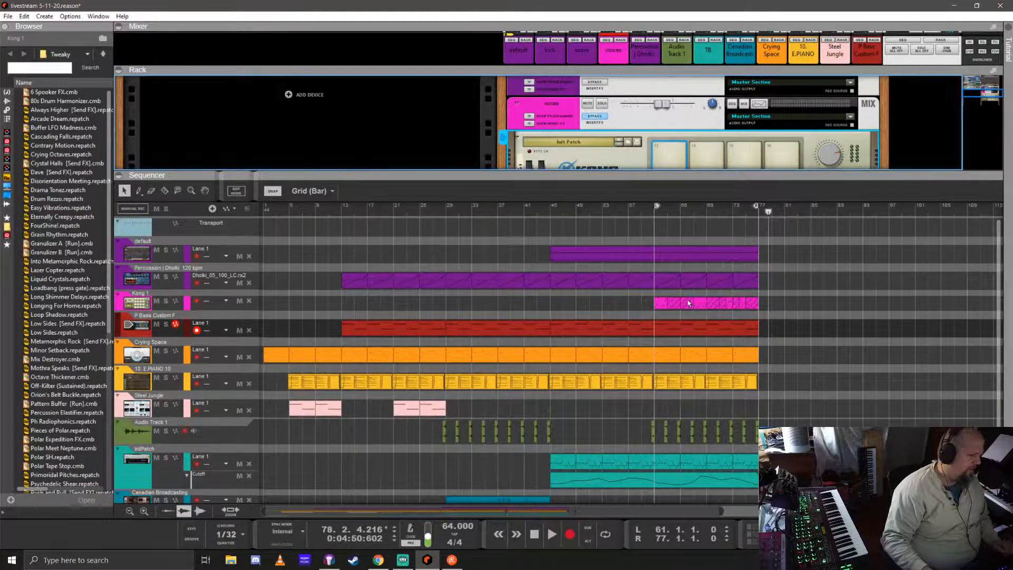
{"action": "double_click", "coordinate": [660, 303]}
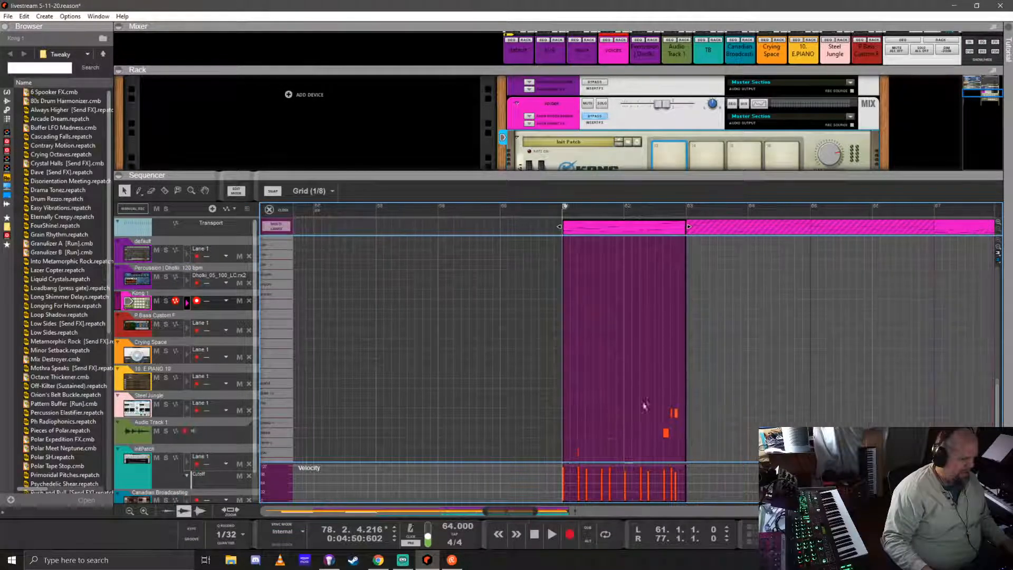
{"action": "scroll", "coordinate": [622, 388], "scroll_direction": "down", "scroll_amount": 1}
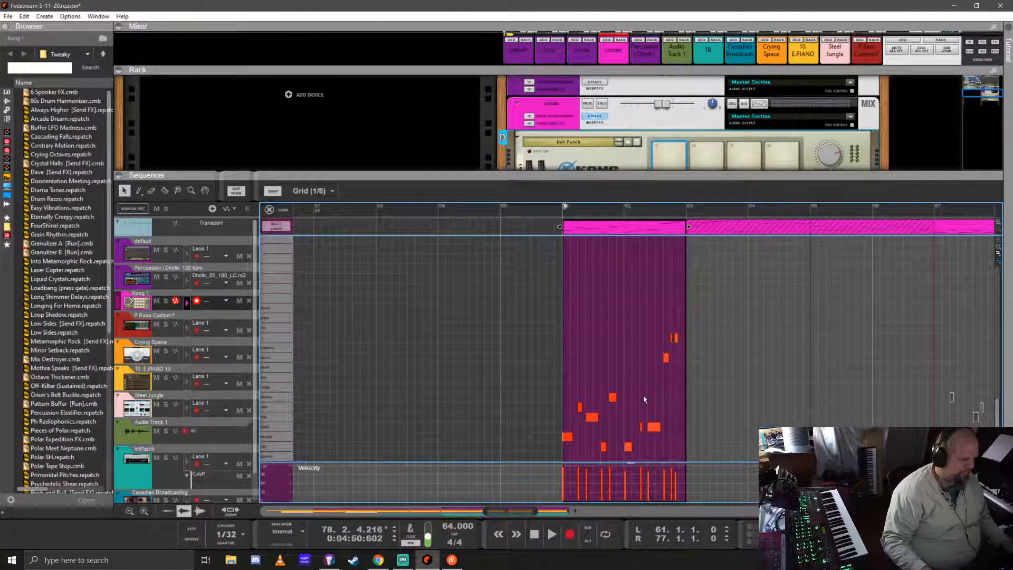
{"action": "scroll", "coordinate": [646, 397], "scroll_direction": "up", "scroll_amount": 2}
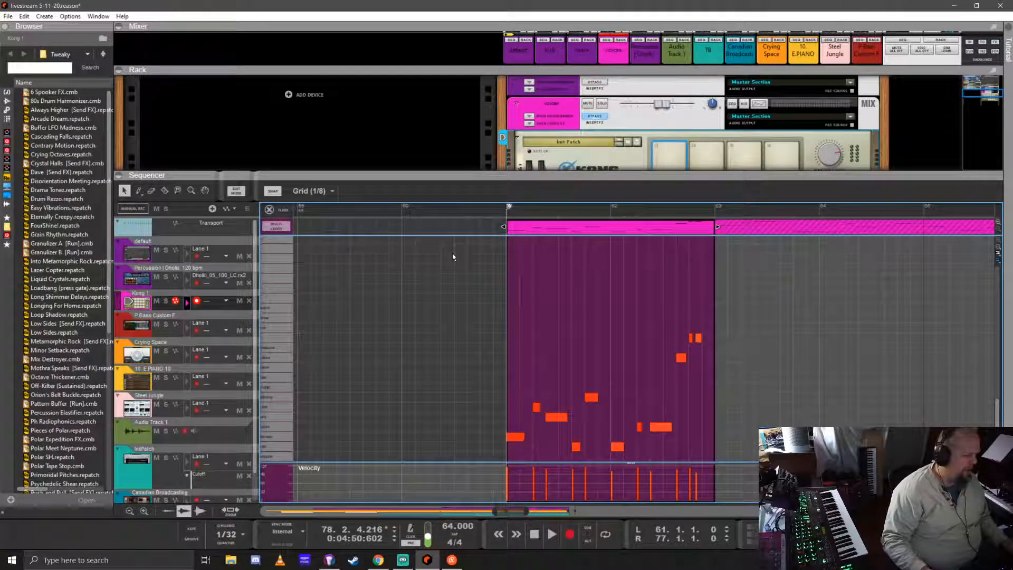
{"action": "scroll", "coordinate": [639, 420], "scroll_direction": "up", "scroll_amount": 3}
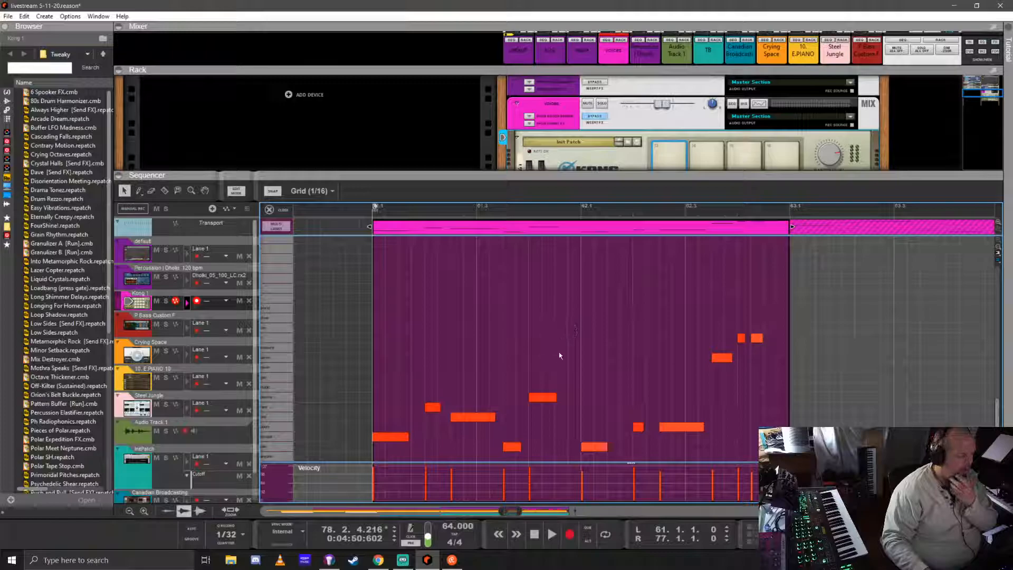
{"action": "left_click", "coordinate": [389, 436]}
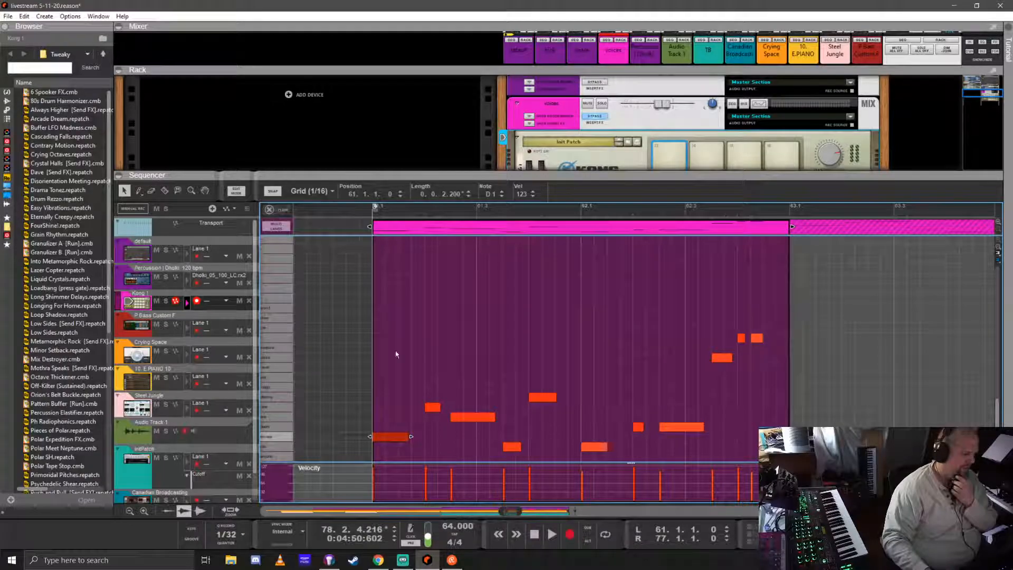
{"action": "left_click", "coordinate": [432, 408]}
{"action": "left_click", "coordinate": [473, 417]}
{"action": "left_click", "coordinate": [513, 447]}
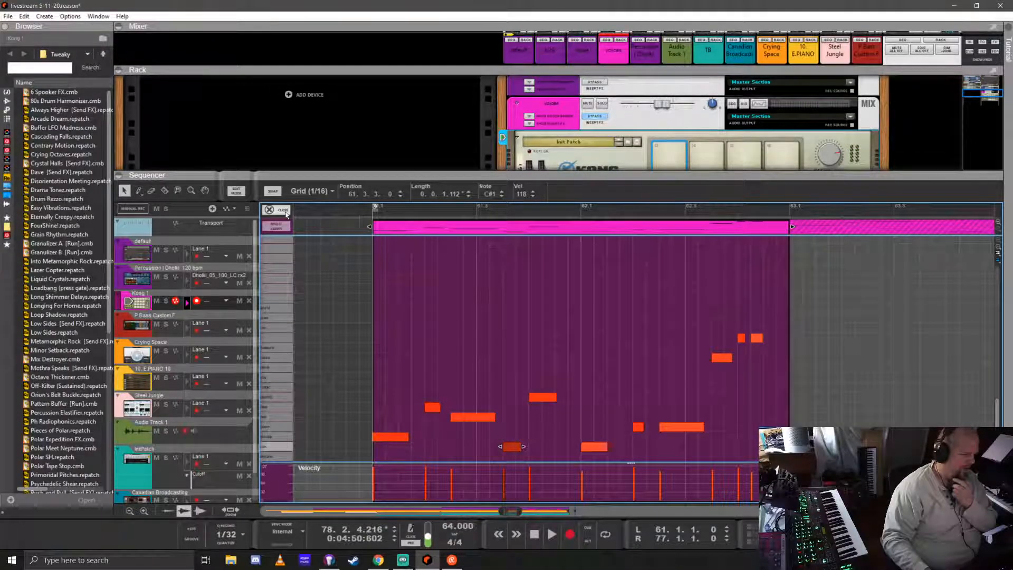
{"action": "left_click", "coordinate": [269, 210]}
{"action": "left_click_drag", "start_coordinate": [660, 184], "coordinate": [660, 364]}
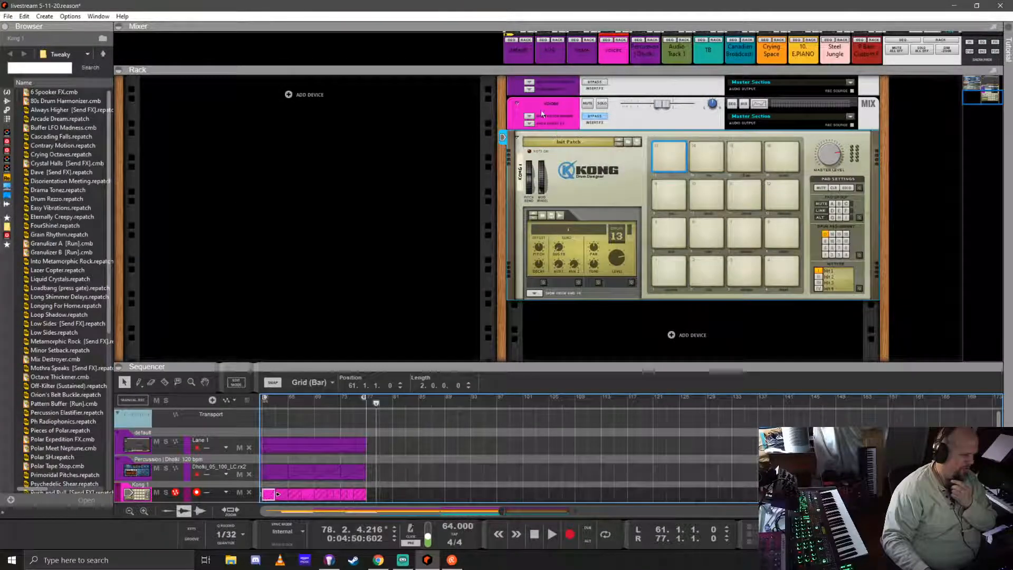
- Show the insert effects of the pink voices mix channel and look over its Glitch, Audiomatic and Polar devices
{"action": "left_click", "coordinate": [530, 123]}
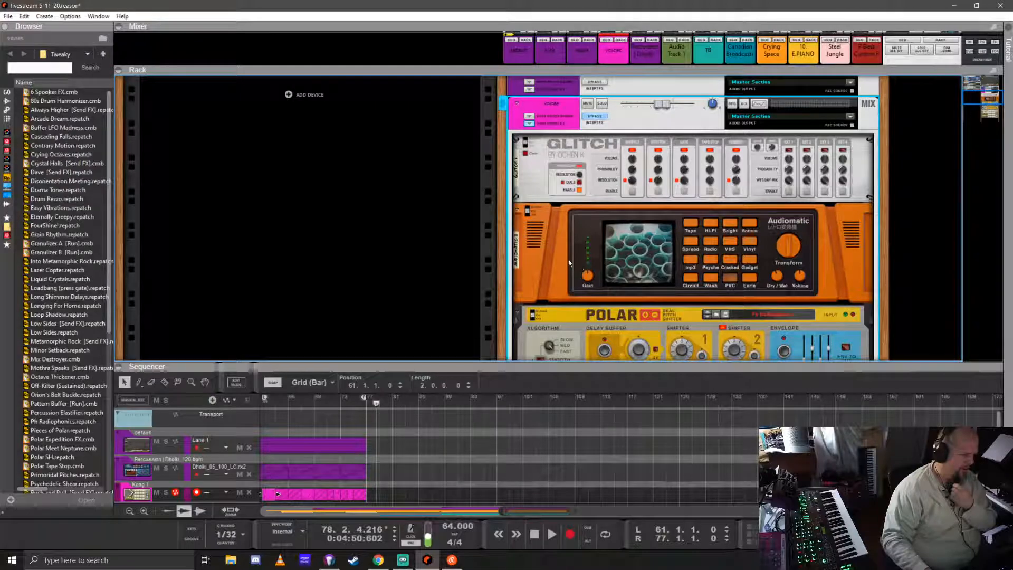
{"action": "scroll", "coordinate": [571, 303], "scroll_direction": "down", "scroll_amount": 3}
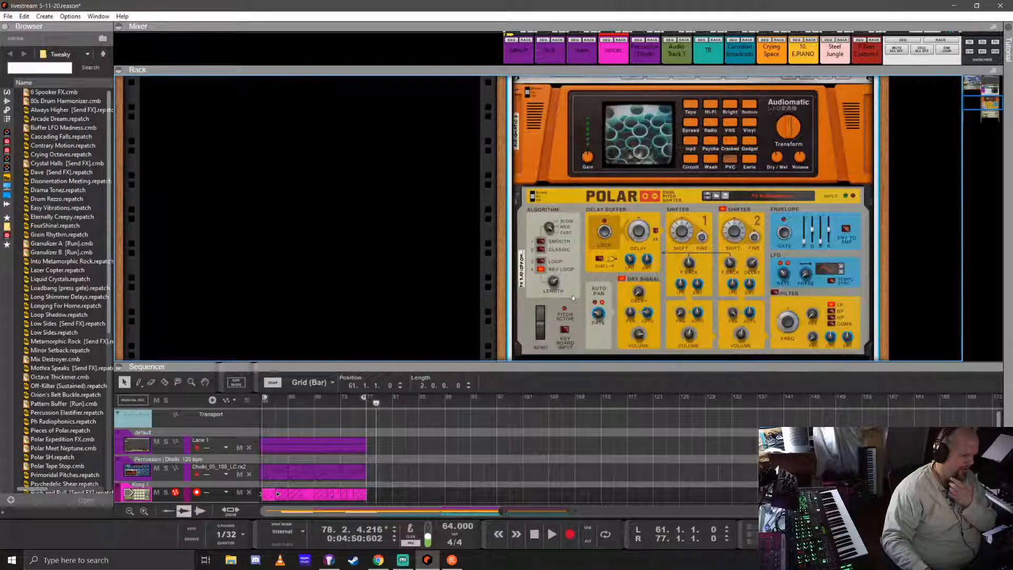
{"action": "scroll", "coordinate": [606, 279], "scroll_direction": "up", "scroll_amount": 5}
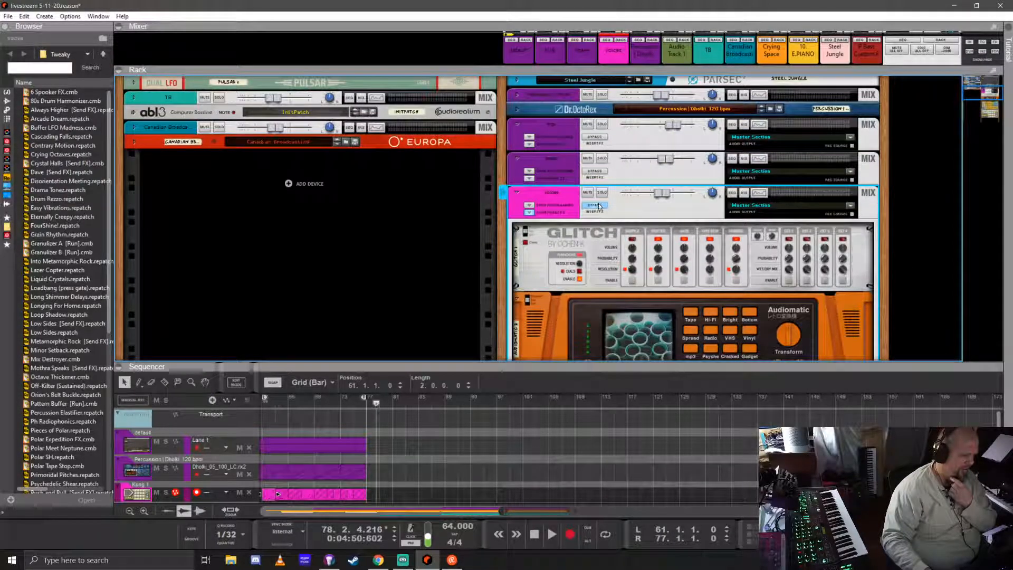
- Enlarge the sequencer, audition the Kong 1 track in solo from bar 61, and clear its solo
{"action": "left_click_drag", "start_coordinate": [507, 365], "coordinate": [521, 174]}
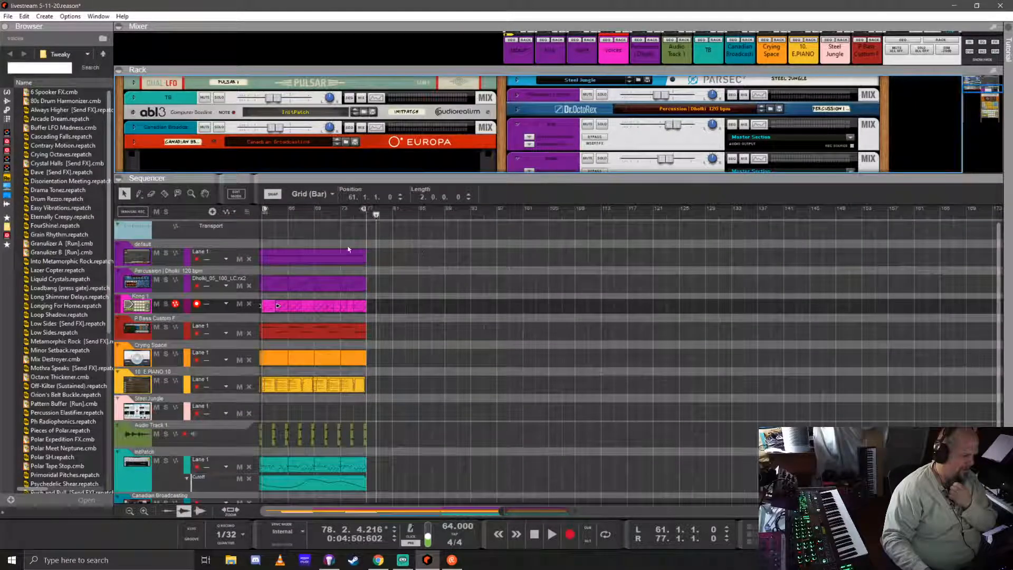
{"action": "scroll", "coordinate": [364, 264], "scroll_direction": "left", "scroll_amount": 2}
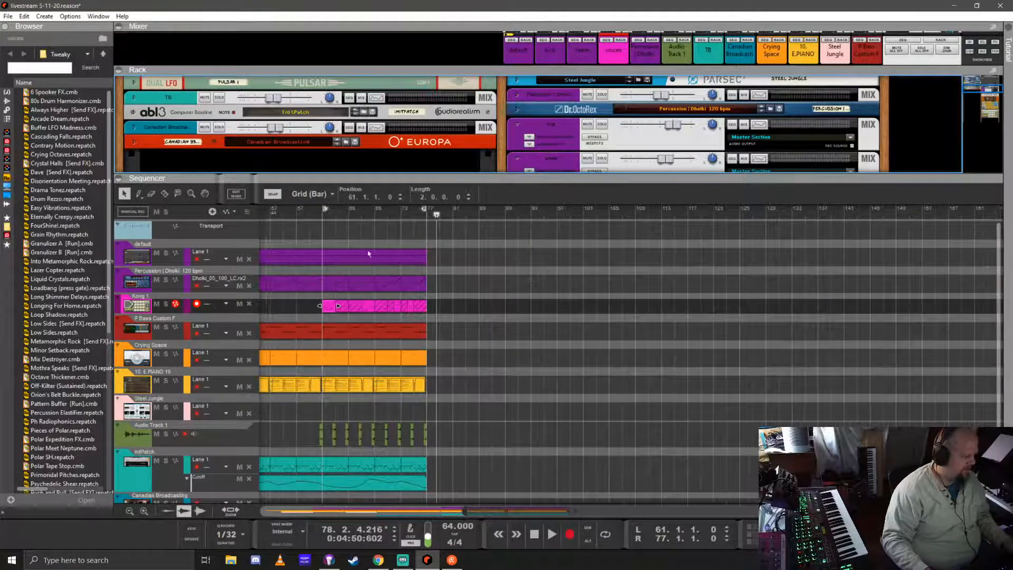
{"action": "left_click", "coordinate": [324, 215]}
{"action": "left_click", "coordinate": [166, 304]}
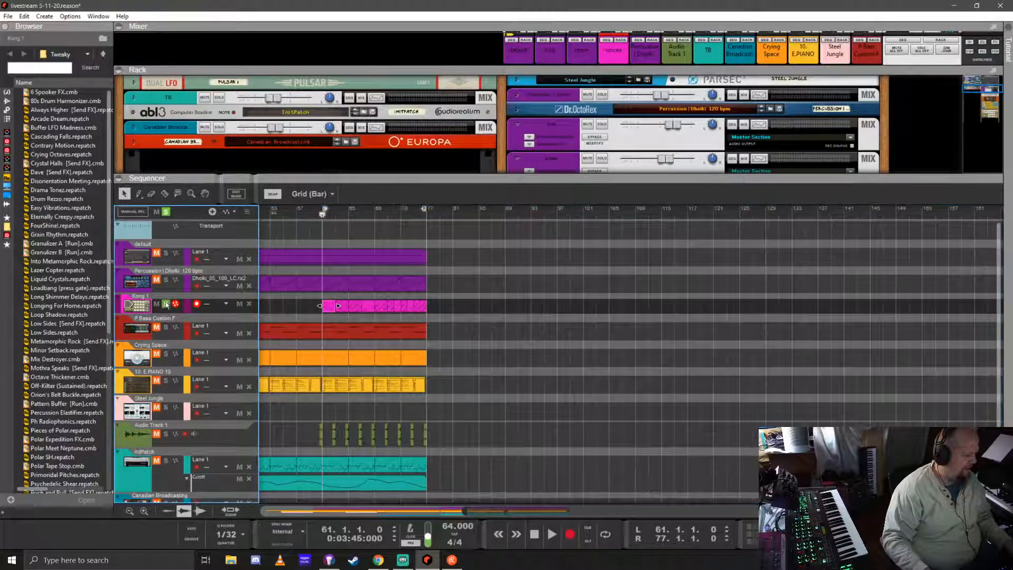
{"action": "key", "text": "space"}
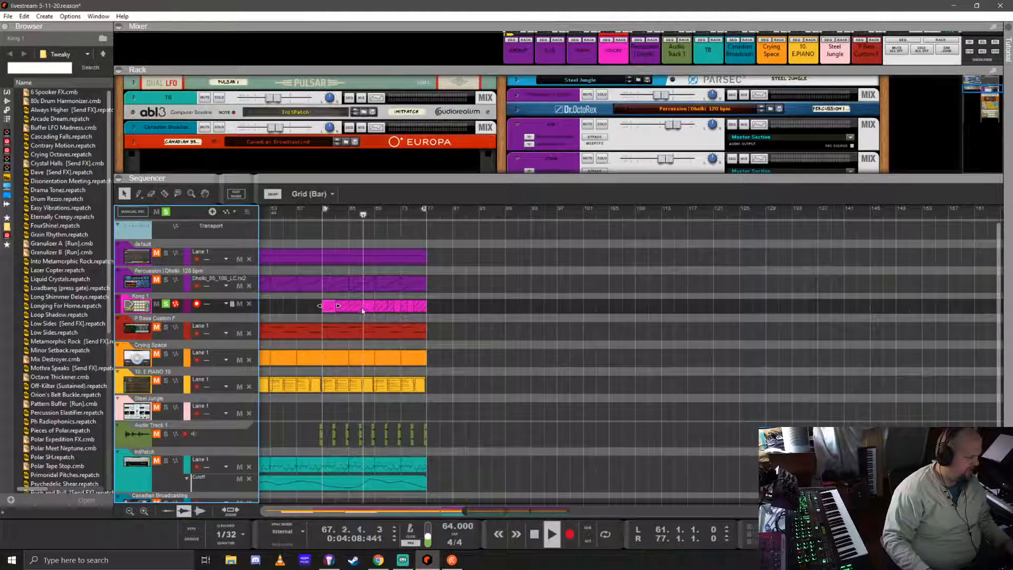
{"action": "left_click", "coordinate": [166, 305]}
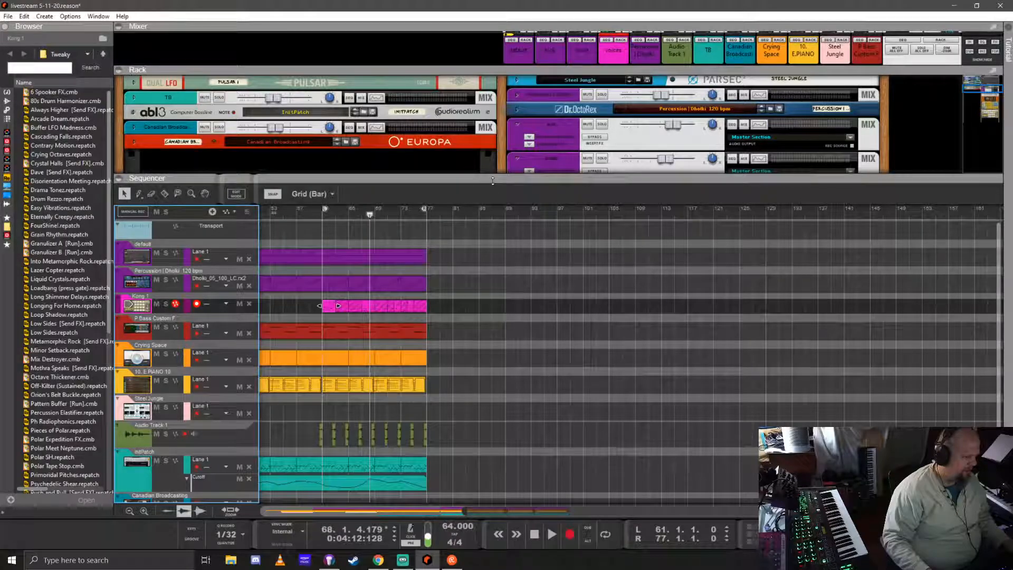
- Select the 10. E.PIANO 10 track for keyboard input, play the song from bar 69 and return the playhead to bar 77
{"action": "left_click", "coordinate": [425, 217]}
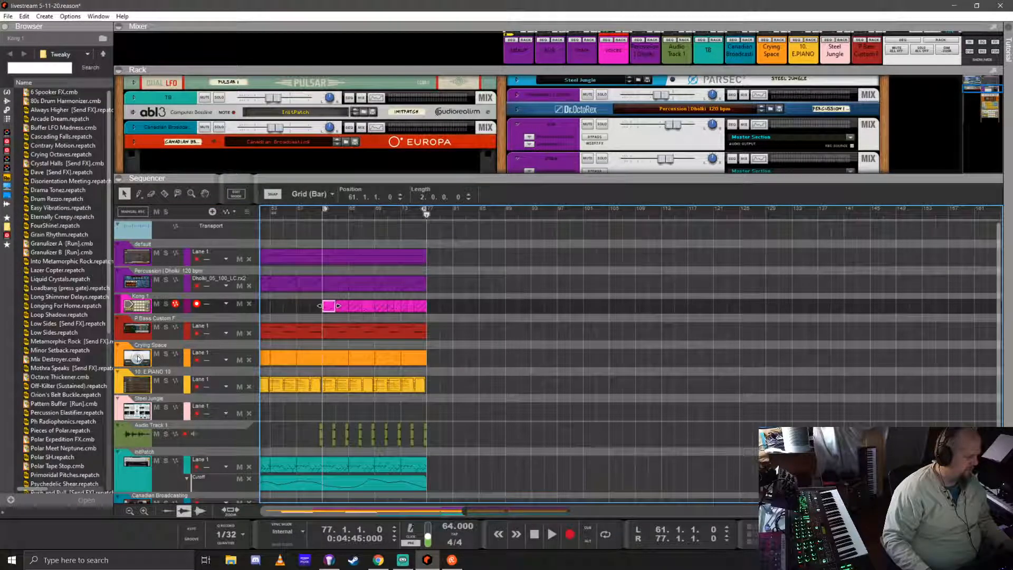
{"action": "left_click", "coordinate": [137, 389]}
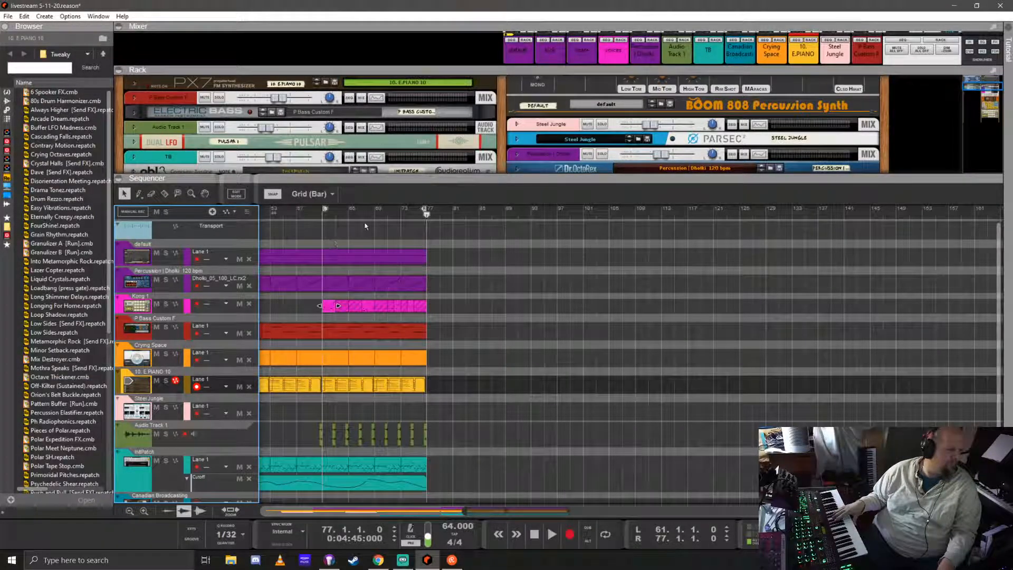
{"action": "left_click", "coordinate": [376, 211]}
{"action": "key", "text": "space"}
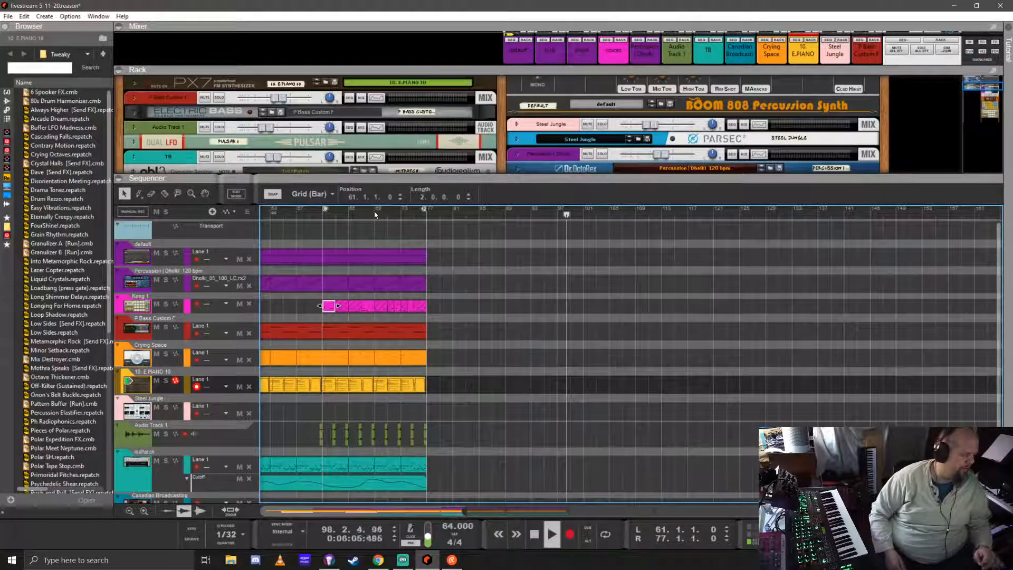
{"action": "key", "text": "space"}
{"action": "key", "text": "KP_0"}
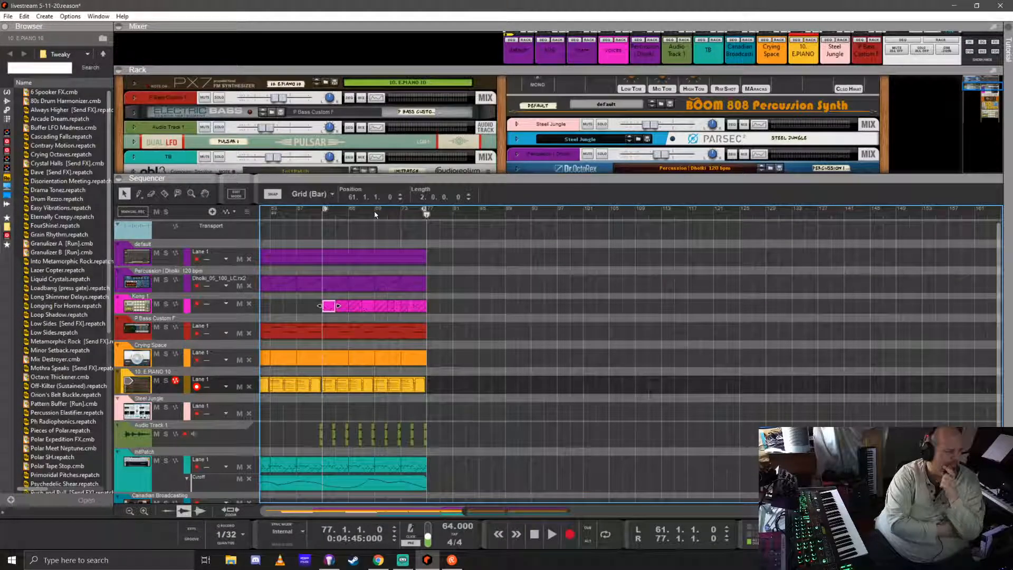
- Solo and audition the Crying Space track, and record a new part on the 10. E.PIANO 10 track from bar 77 to bar 85
{"action": "left_click", "coordinate": [167, 354]}
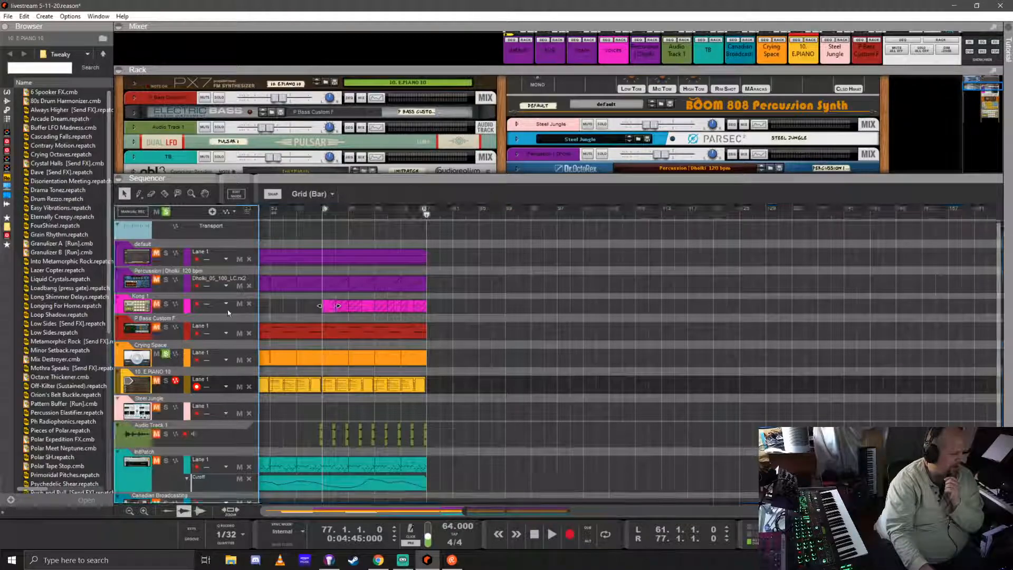
{"action": "left_click", "coordinate": [401, 214]}
{"action": "key", "text": "space"}
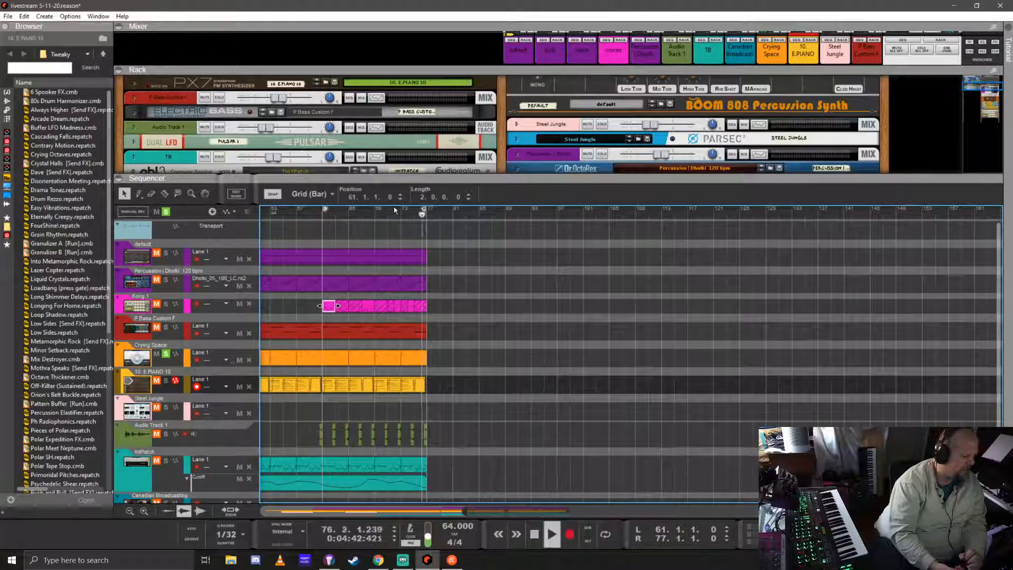
{"action": "key", "text": "space"}
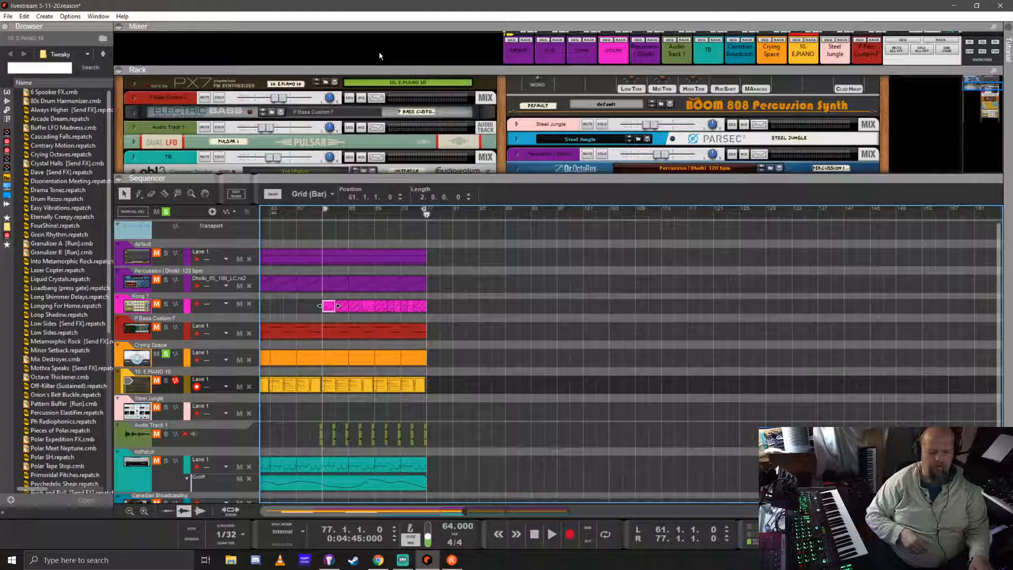
{"action": "key", "text": "ctrl+Return"}
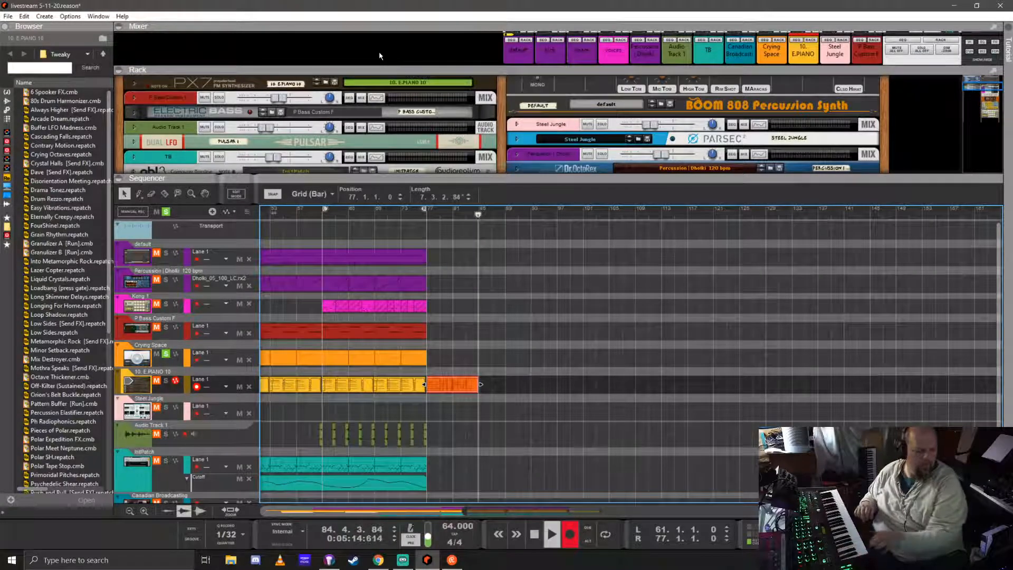
{"action": "key", "text": "space"}
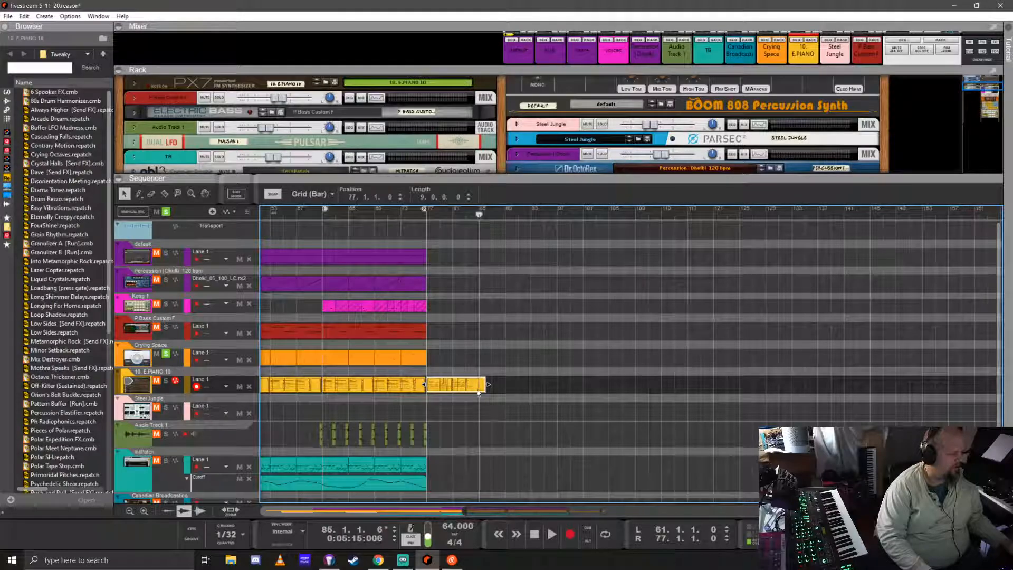
- Open the newly recorded E.PIANO clip in the note editor and quantize its first chord at bar 77 to 1/16T
{"action": "double_click", "coordinate": [441, 385]}
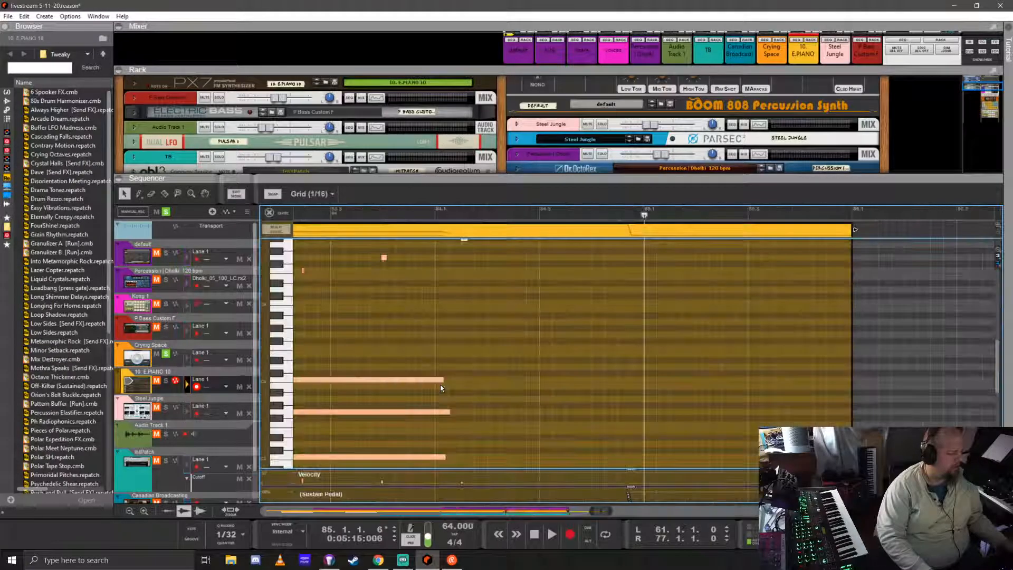
{"action": "scroll", "coordinate": [434, 389], "scroll_direction": "down", "scroll_amount": 2}
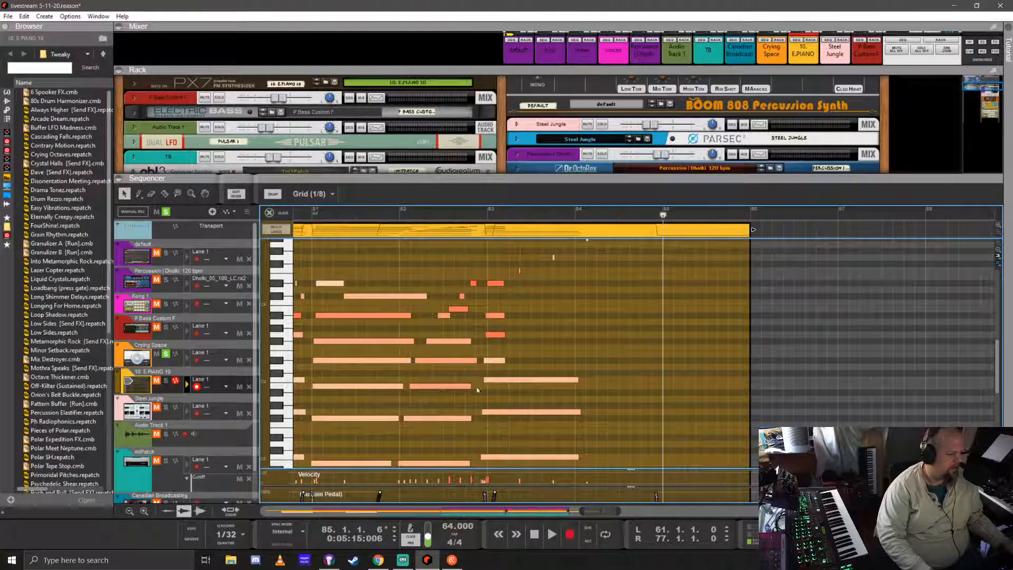
{"action": "left_click", "coordinate": [492, 378]}
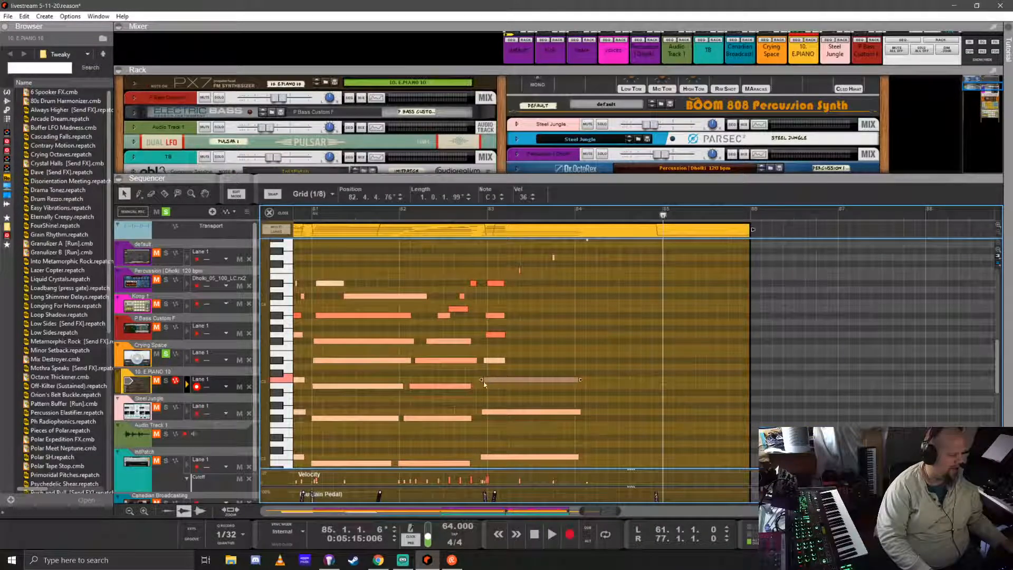
{"action": "scroll", "coordinate": [395, 384], "scroll_direction": "down", "scroll_amount": 3}
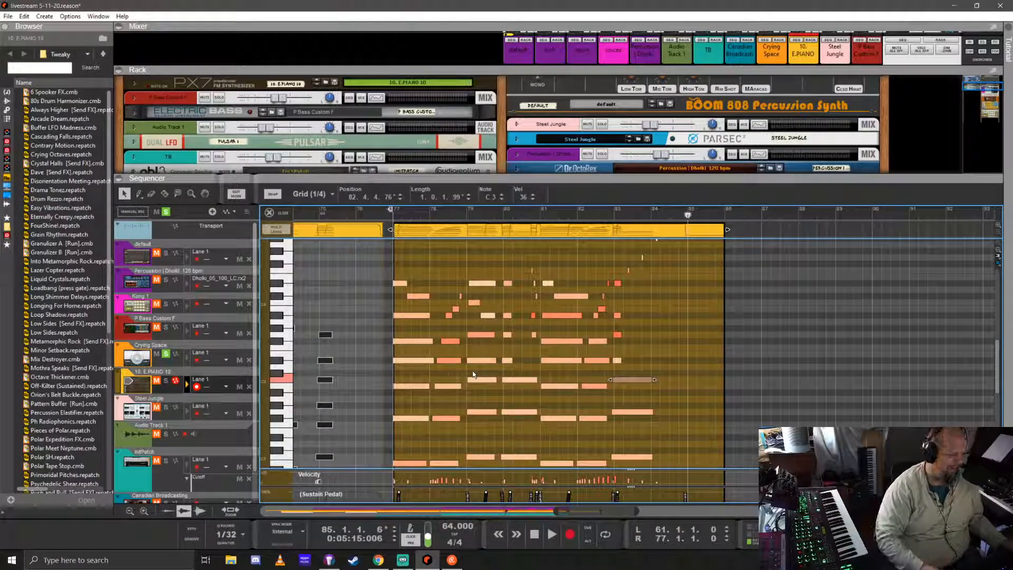
{"action": "scroll", "coordinate": [362, 369], "scroll_direction": "left", "scroll_amount": 3}
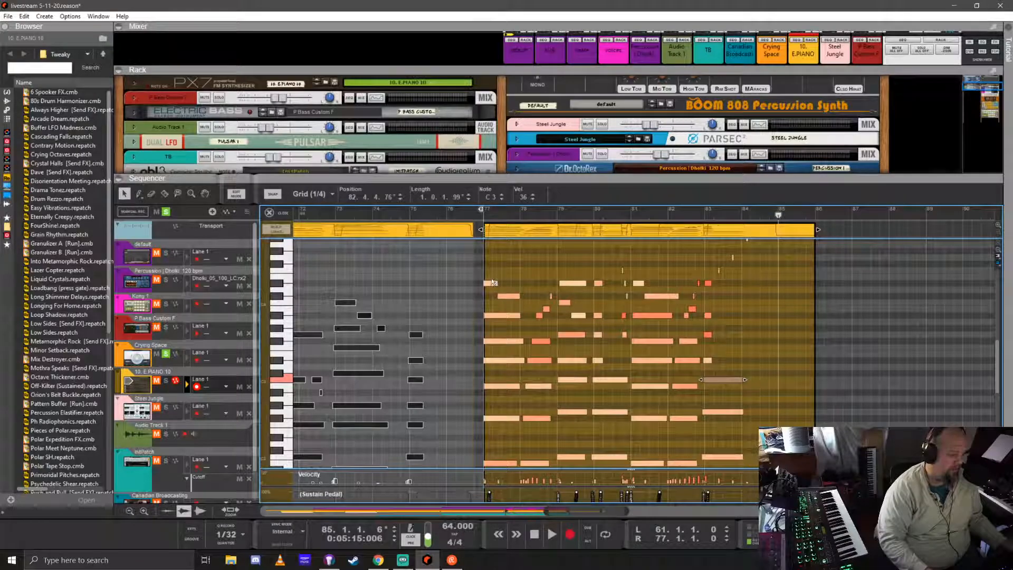
{"action": "left_click_drag", "start_coordinate": [489, 271], "coordinate": [512, 432]}
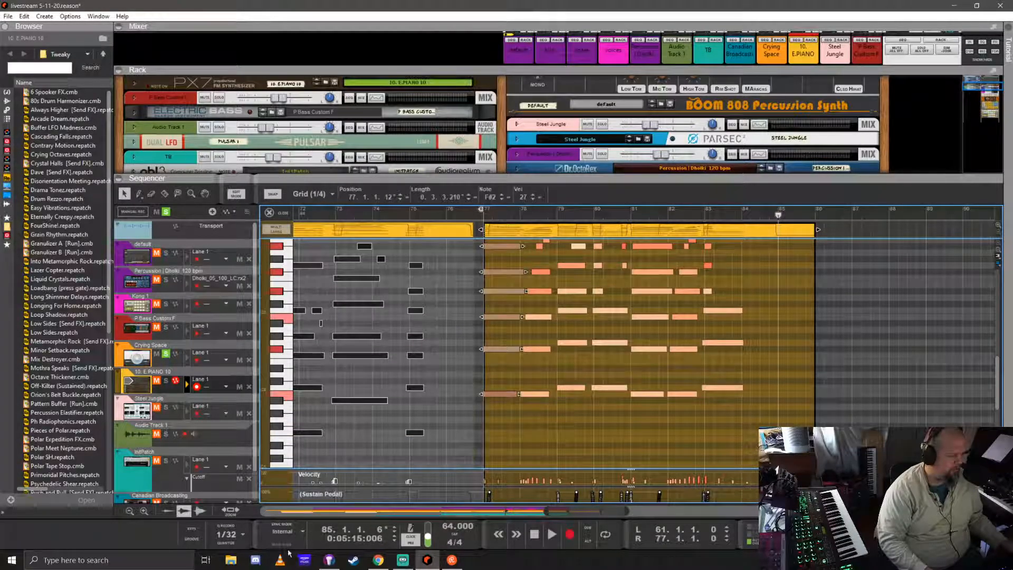
{"action": "left_click", "coordinate": [239, 535]}
{"action": "left_click", "coordinate": [271, 487]}
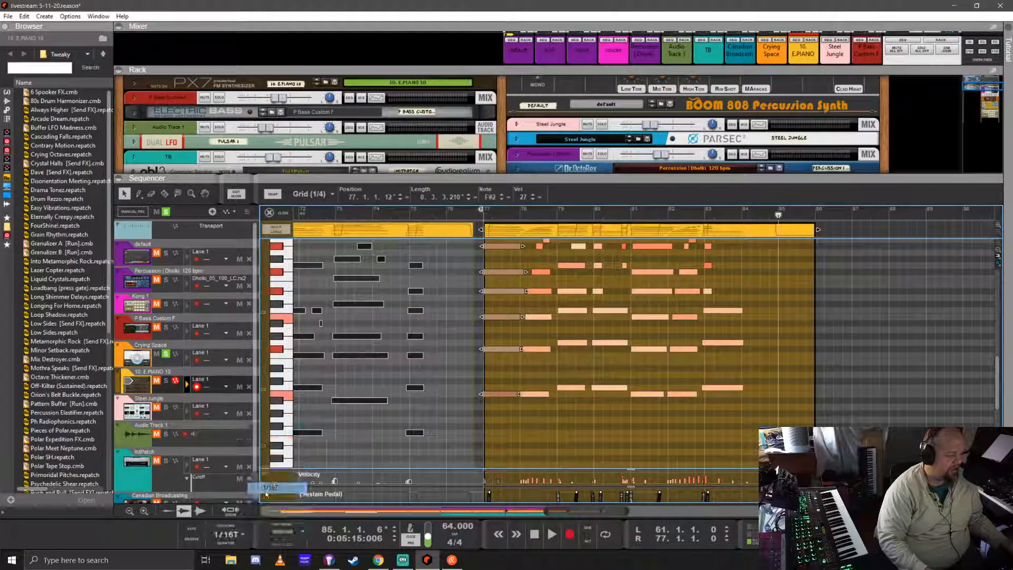
{"action": "left_click", "coordinate": [227, 543]}
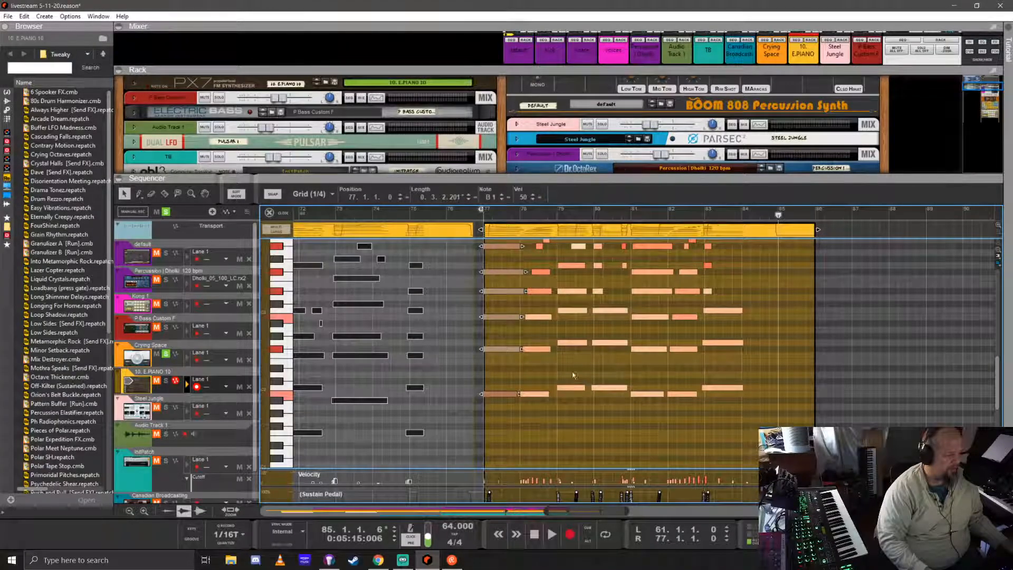
- Switch the solo from Crying Space to the 10. E.PIANO 10 track and audition its new notes from bar 77
{"action": "scroll", "coordinate": [544, 369], "scroll_direction": "up", "scroll_amount": 3}
{"action": "scroll", "coordinate": [453, 377], "scroll_direction": "up", "scroll_amount": 2}
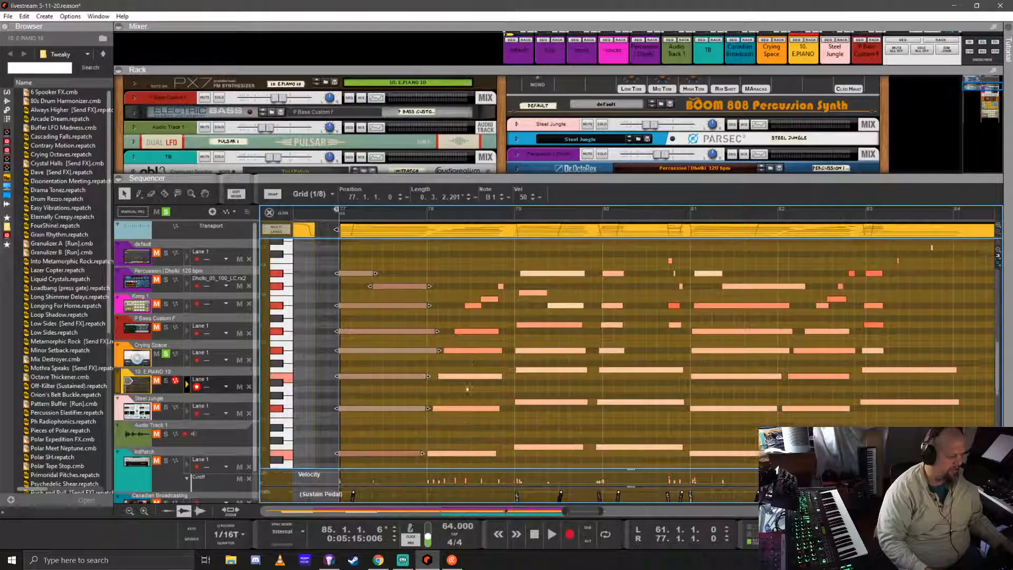
{"action": "scroll", "coordinate": [537, 413], "scroll_direction": "up", "scroll_amount": 4}
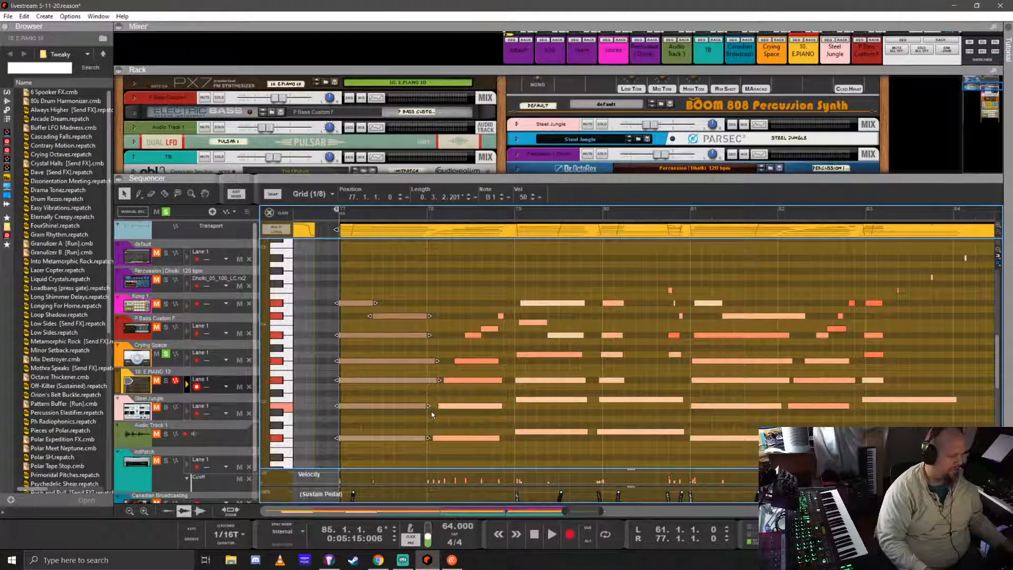
{"action": "scroll", "coordinate": [430, 412], "scroll_direction": "down", "scroll_amount": 4}
{"action": "left_click", "coordinate": [426, 214]}
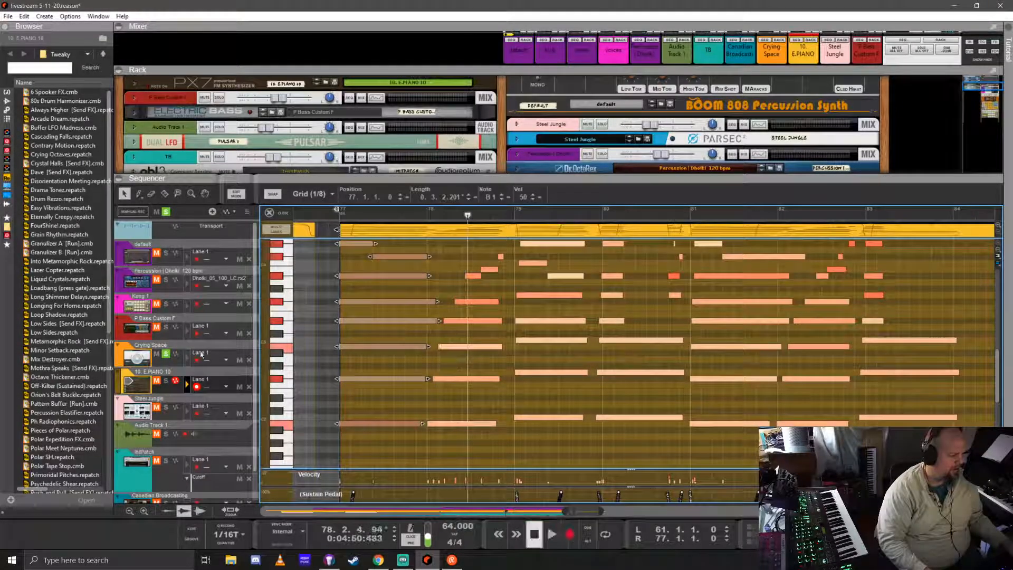
{"action": "left_click", "coordinate": [166, 354]}
{"action": "left_click", "coordinate": [166, 381]}
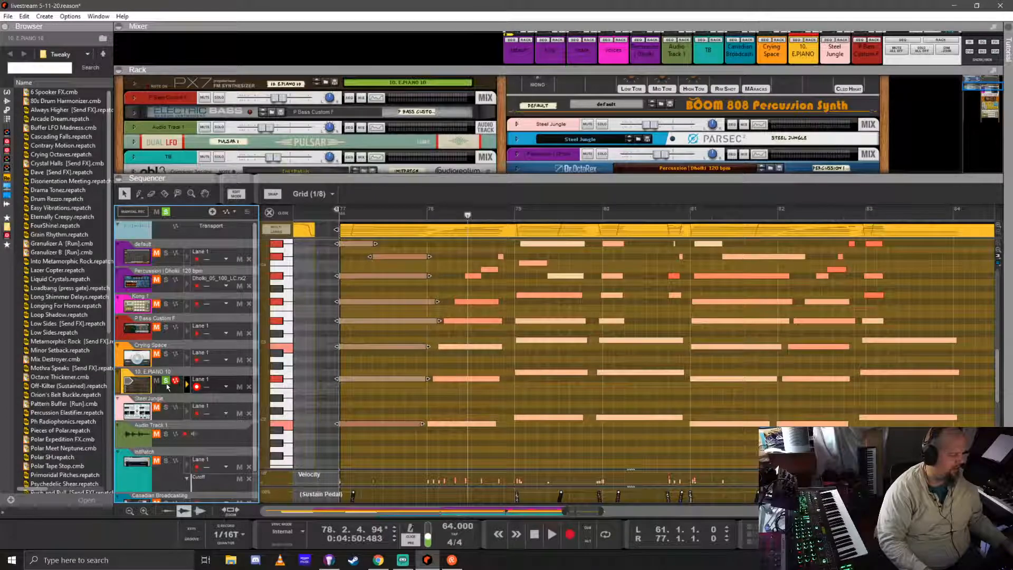
{"action": "left_click", "coordinate": [340, 216]}
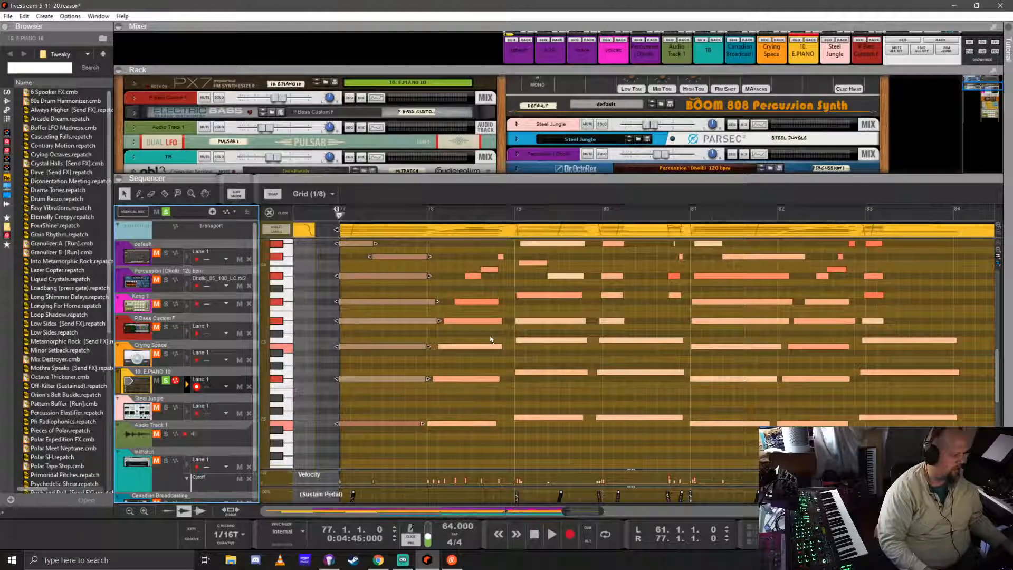
{"action": "left_click", "coordinate": [457, 262]}
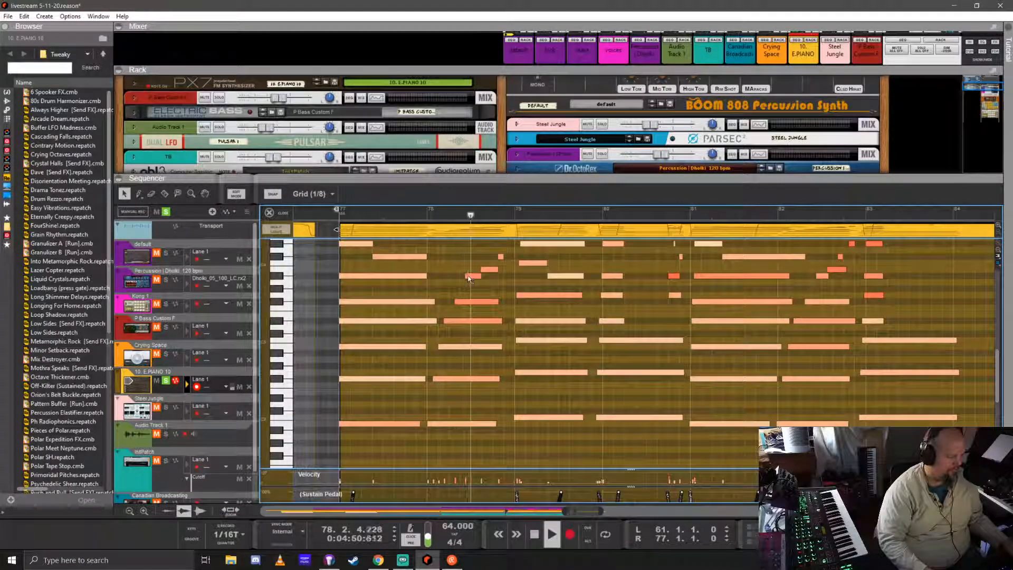
{"action": "key", "text": "space"}
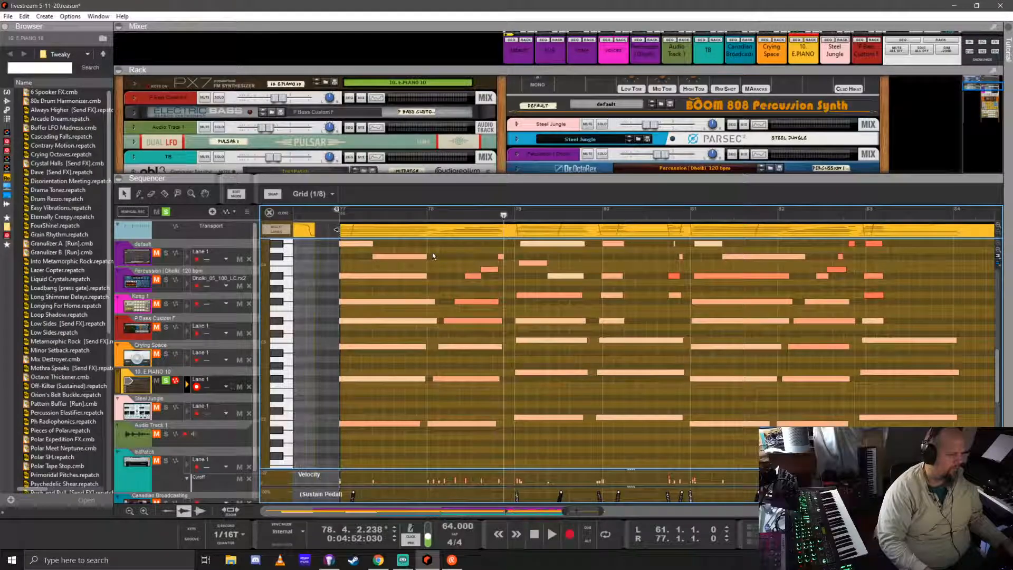
- Quantize the E.PIANO notes in bar 78 to 1/16T and audition the corrected passage
{"action": "left_click_drag", "start_coordinate": [435, 241], "coordinate": [501, 436]}
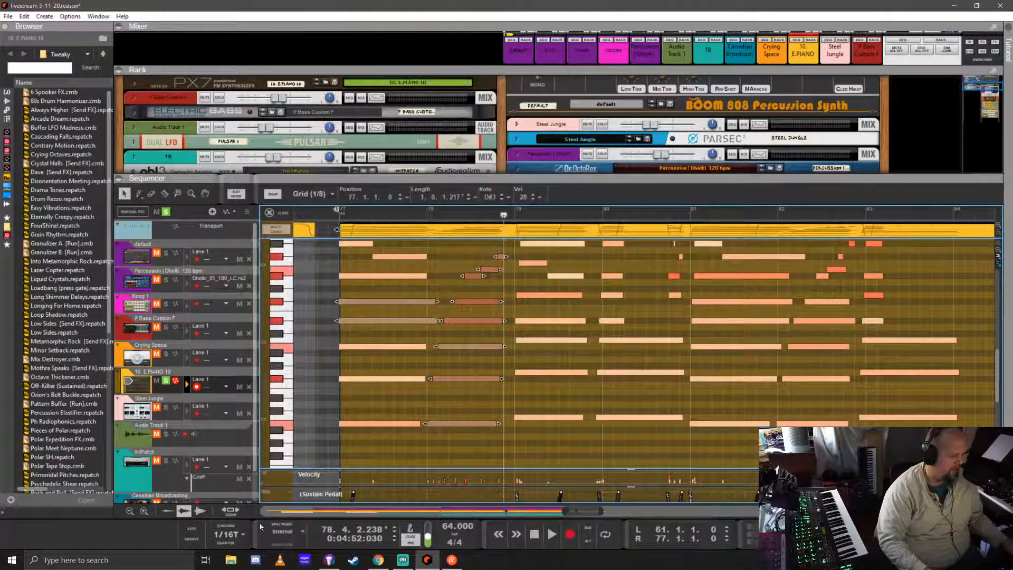
{"action": "left_click", "coordinate": [229, 544]}
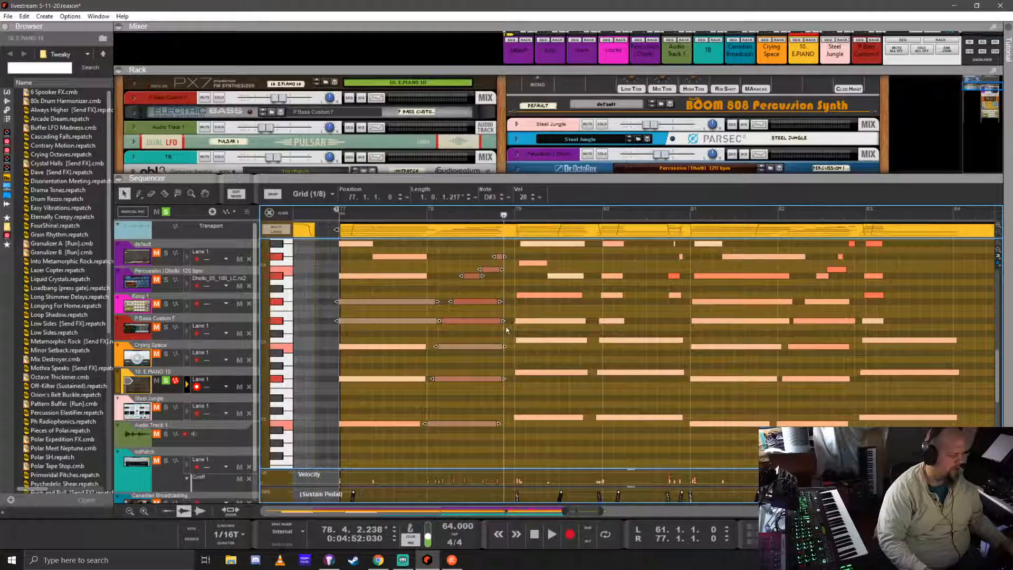
{"action": "key", "text": "space"}
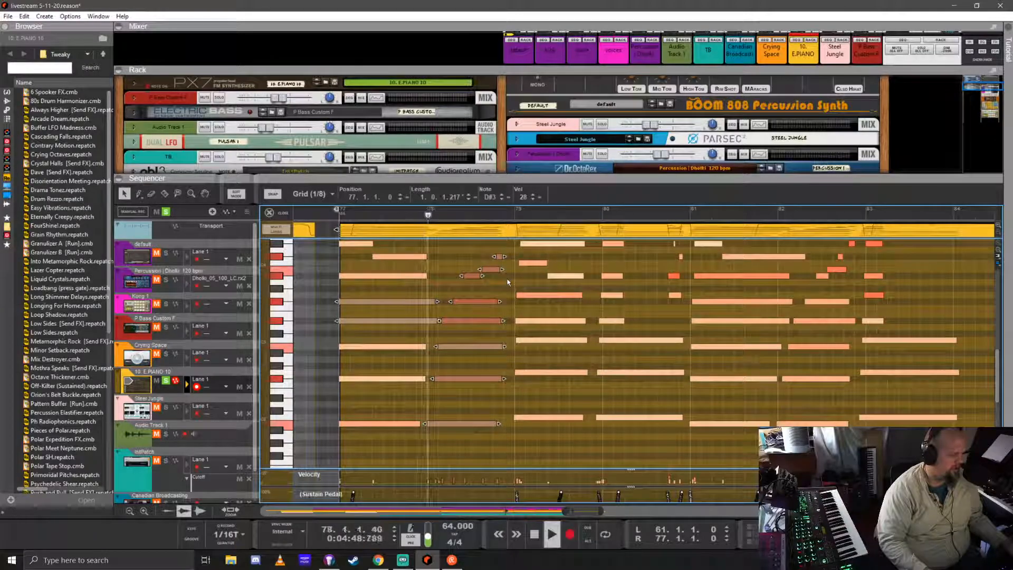
- Stop playback and trim the starts of the selected E.PIANO notes at bar 78 slightly later
{"action": "key", "text": "space"}
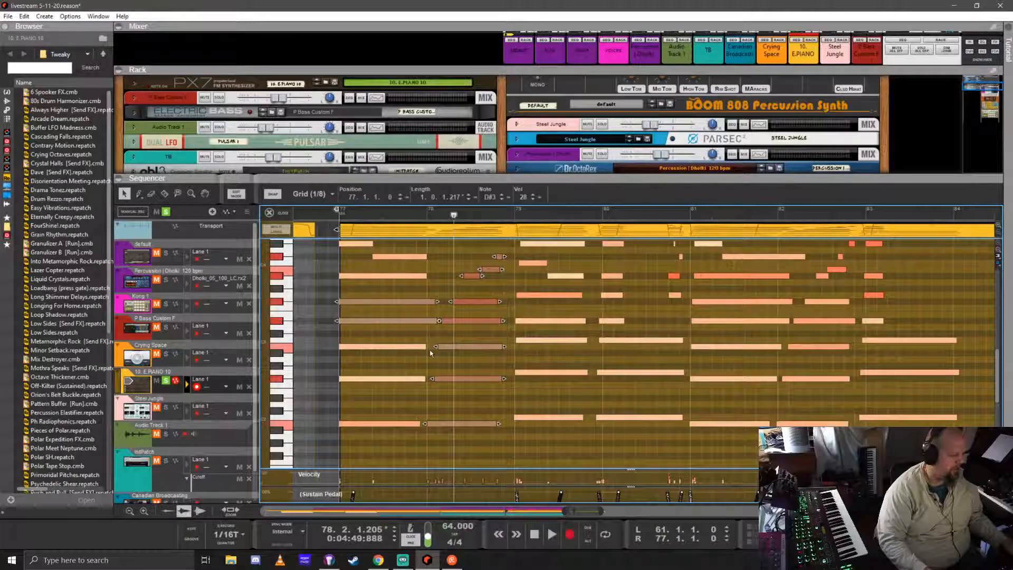
{"action": "scroll", "coordinate": [436, 363], "scroll_direction": "up", "scroll_amount": 1}
{"action": "scroll", "coordinate": [435, 363], "scroll_direction": "up", "scroll_amount": 1}
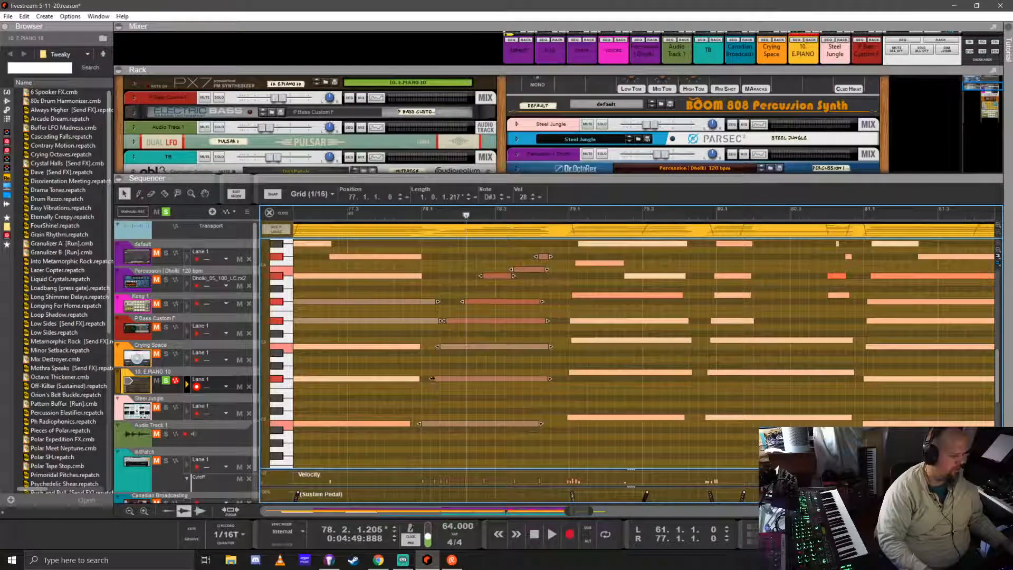
{"action": "left_click_drag", "start_coordinate": [432, 379], "coordinate": [442, 379]}
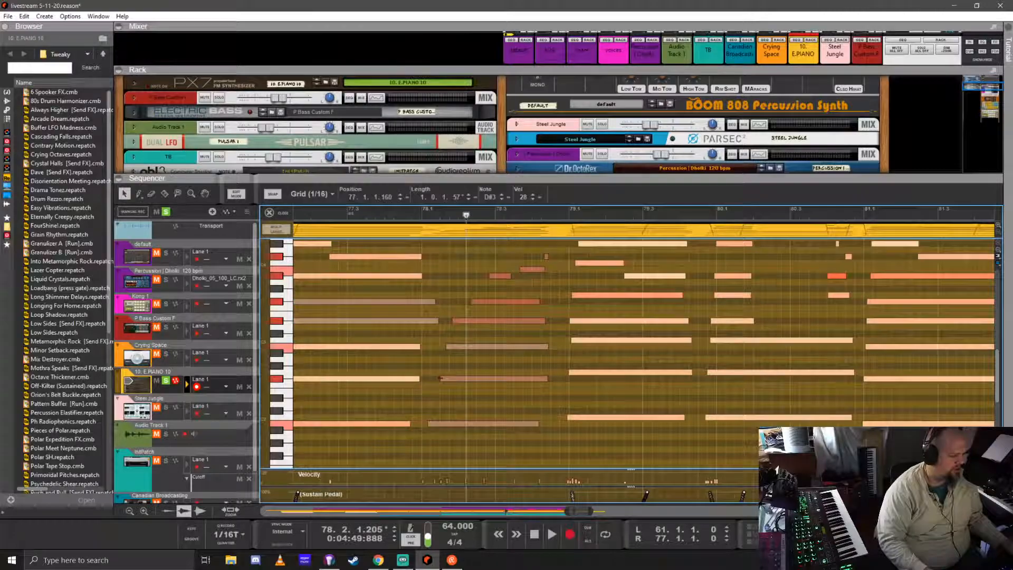
{"action": "left_click", "coordinate": [438, 365]}
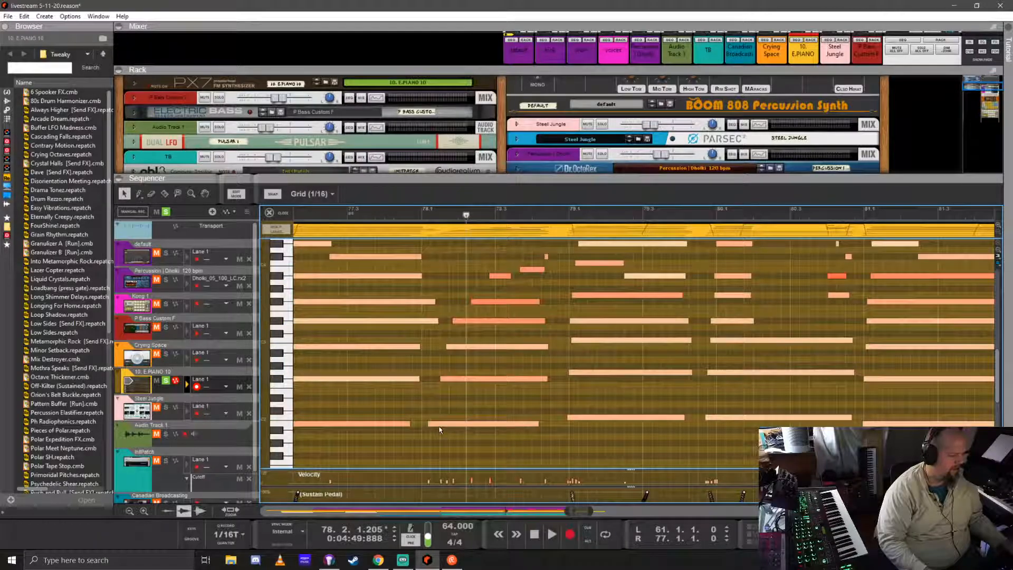
- Extend the start of the B1 note back to the beginning of bar 78 and shift the F#2 note above it slightly earlier
{"action": "scroll", "coordinate": [401, 408], "scroll_direction": "up", "scroll_amount": 2}
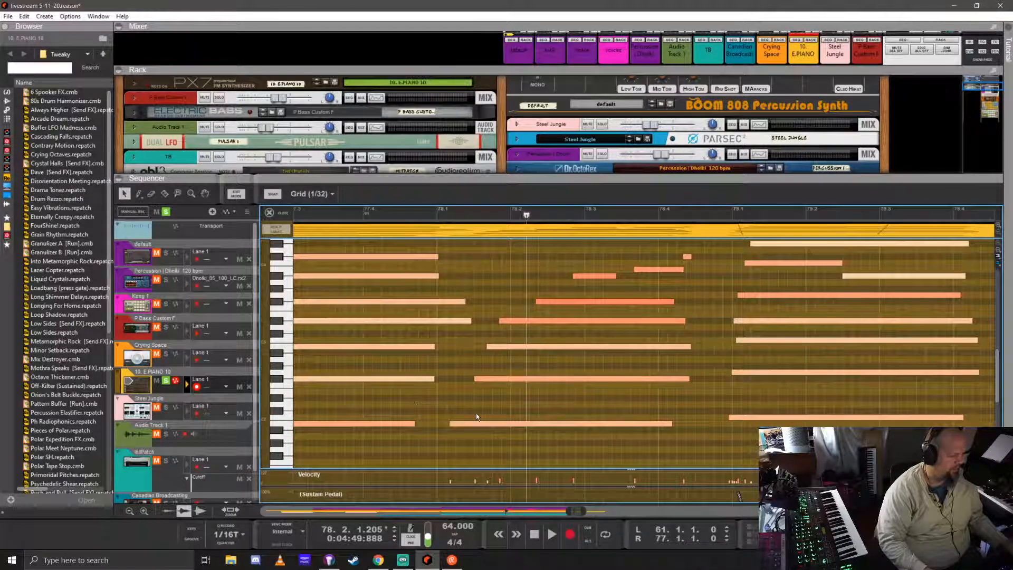
{"action": "left_click", "coordinate": [450, 423]}
{"action": "left_click_drag", "start_coordinate": [450, 424], "coordinate": [438, 422]}
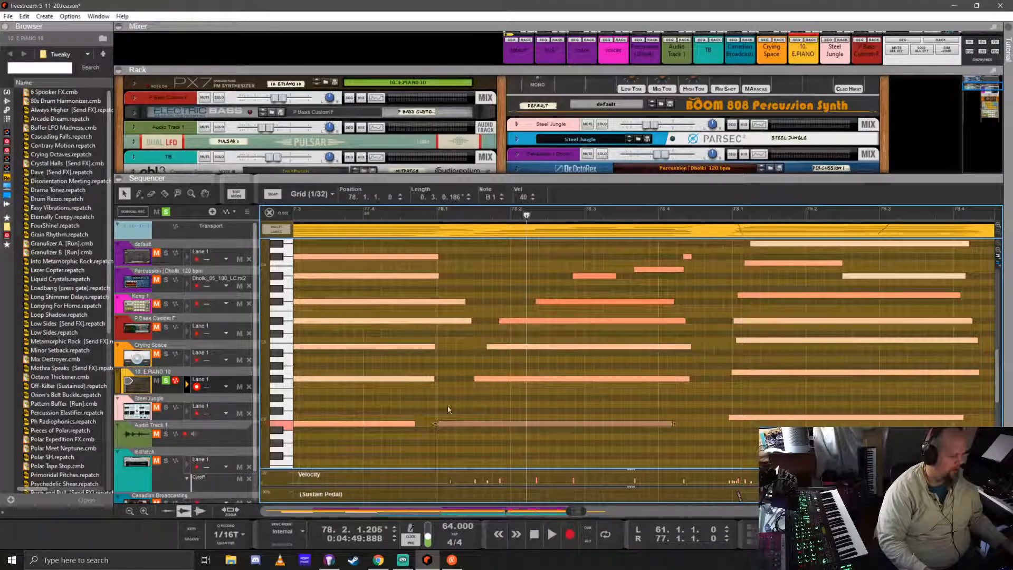
{"action": "left_click", "coordinate": [483, 379]}
{"action": "left_click_drag", "start_coordinate": [493, 380], "coordinate": [473, 380]}
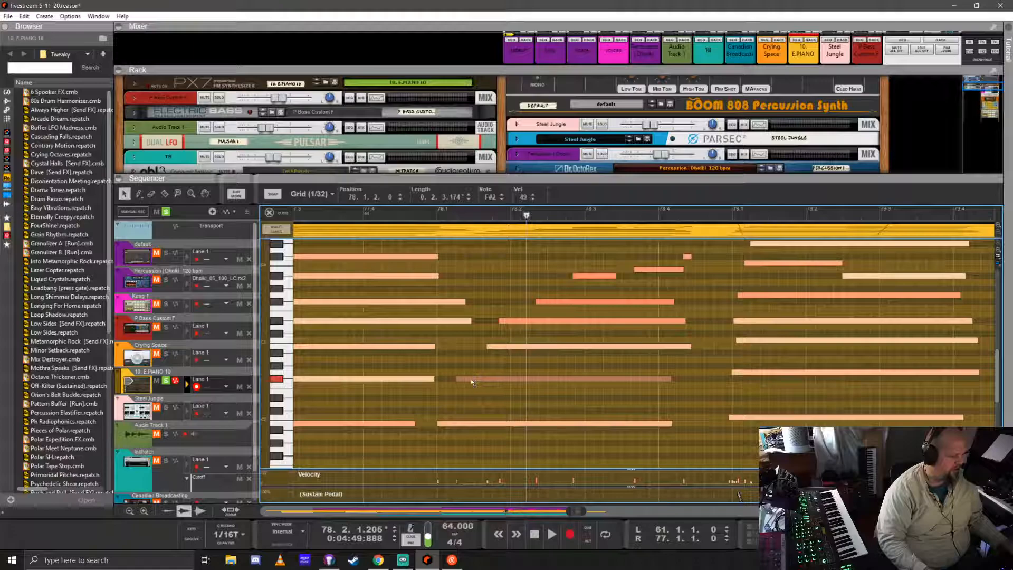
- Change the quantize value to 1/16 and quantize the B2, D#3 and F#3 notes in bar 78
{"action": "left_click", "coordinate": [514, 348]}
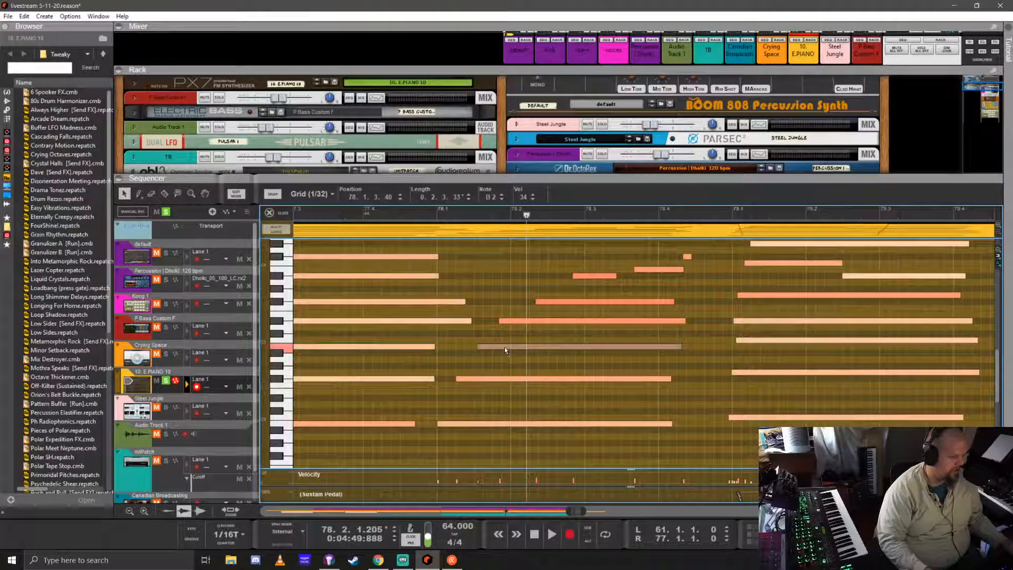
{"action": "left_click", "coordinate": [237, 534]}
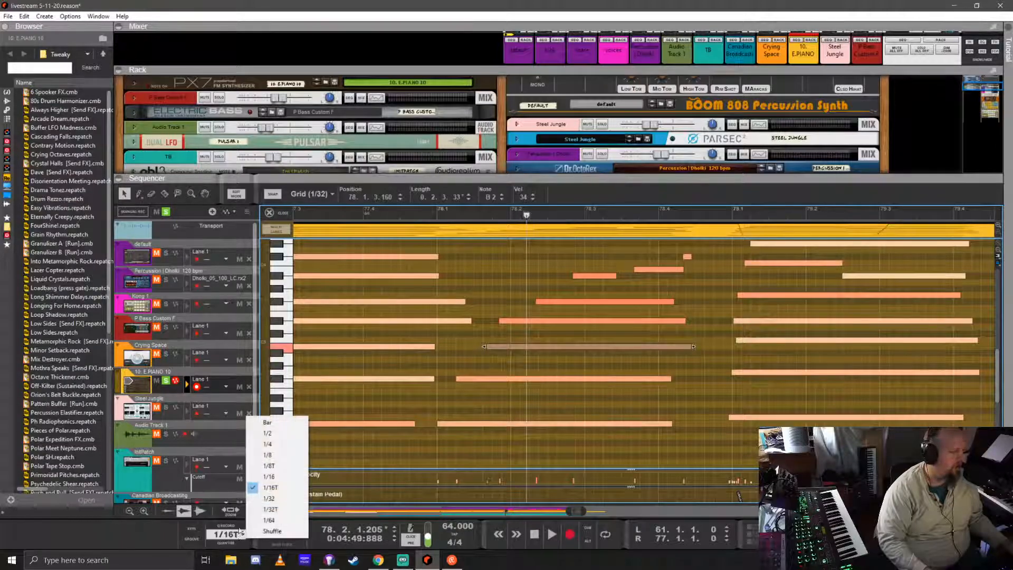
{"action": "left_click", "coordinate": [264, 477]}
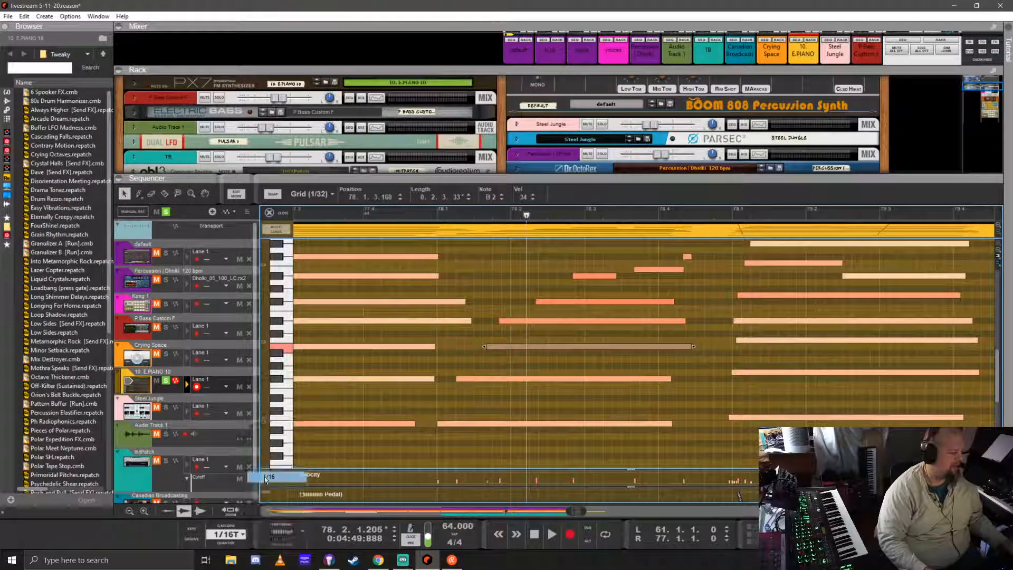
{"action": "left_click", "coordinate": [228, 544]}
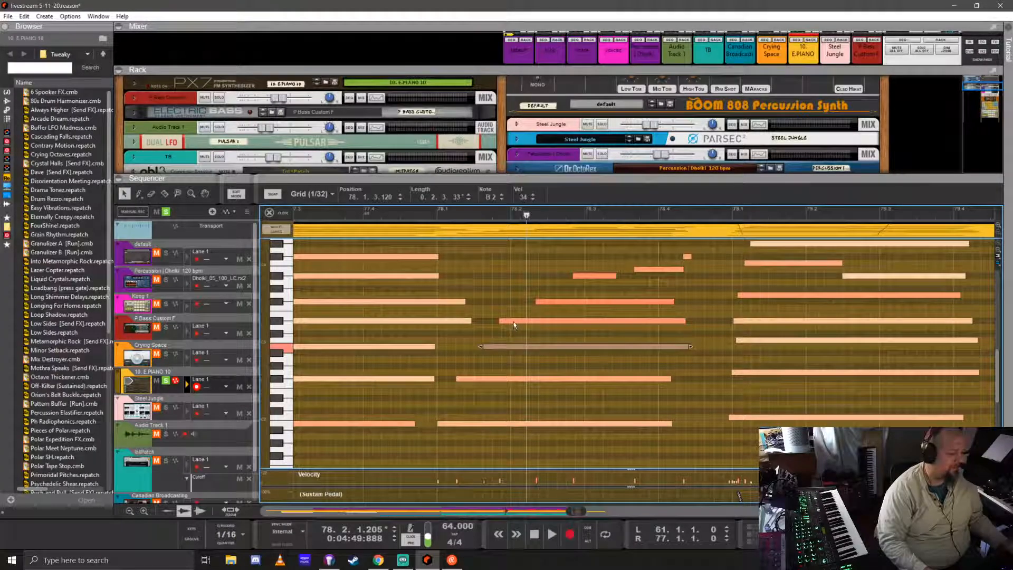
{"action": "left_click_drag", "start_coordinate": [516, 304], "coordinate": [564, 332]}
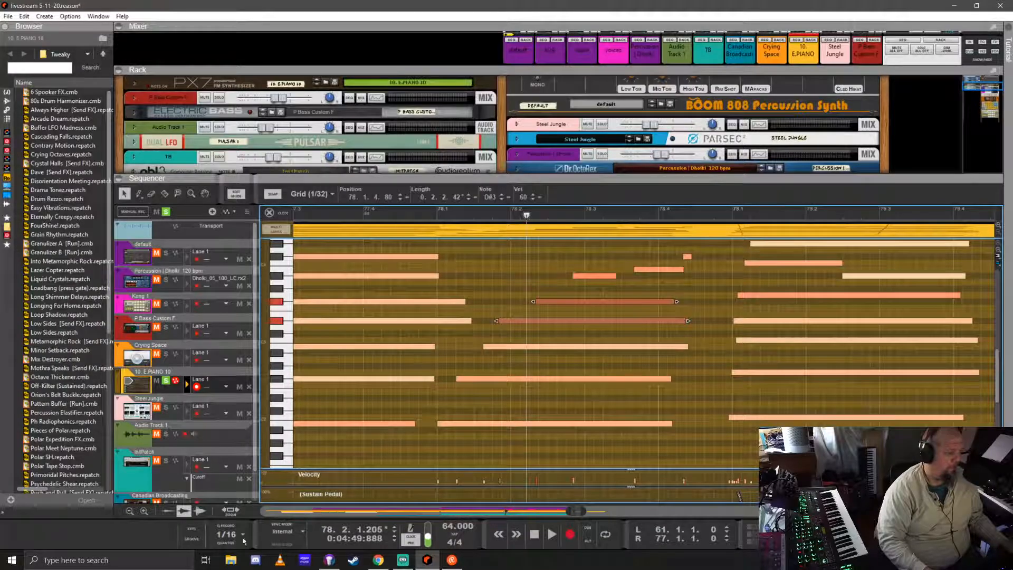
{"action": "left_click", "coordinate": [222, 544]}
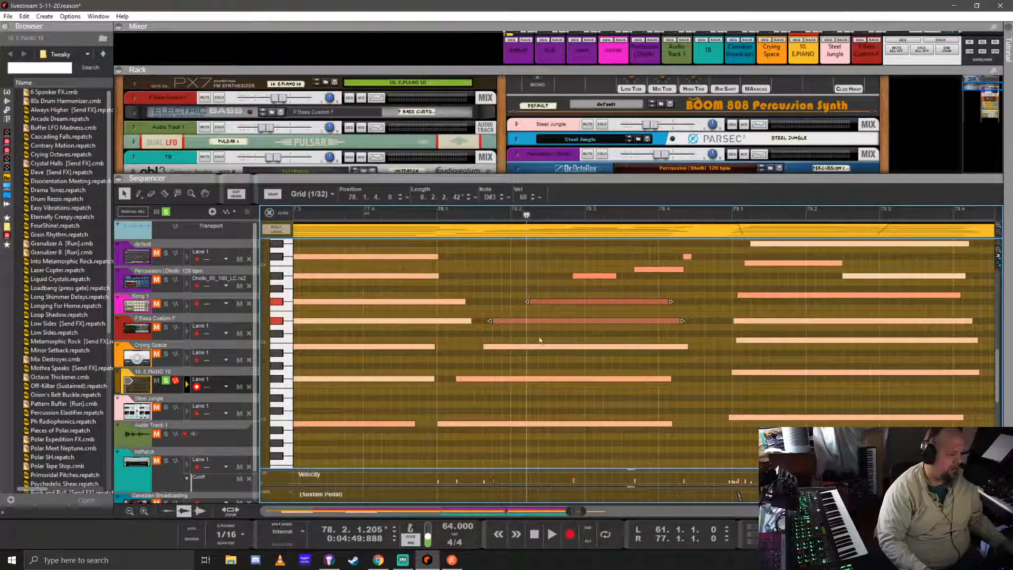
- Try shifting the D#3 note slightly later and the F#3 note to 78.2.1.120, and audition bar 78
{"action": "left_click", "coordinate": [511, 326]}
{"action": "left_click_drag", "start_coordinate": [511, 322], "coordinate": [537, 302]}
{"action": "left_click", "coordinate": [438, 214]}
{"action": "key", "text": "space"}
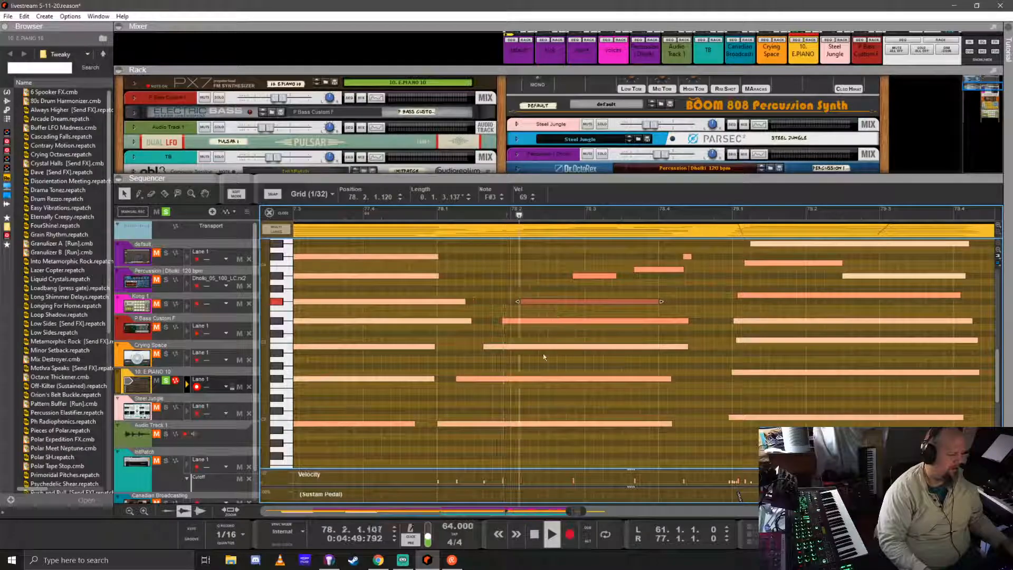
{"action": "key", "text": "space"}
- Shift the B2, D#3 and F#3 notes in bar 78 earlier, placing F#3 at 78.2.1, and audition the chord
{"action": "left_click_drag", "start_coordinate": [499, 345], "coordinate": [524, 302]}
{"action": "key", "text": "space"}
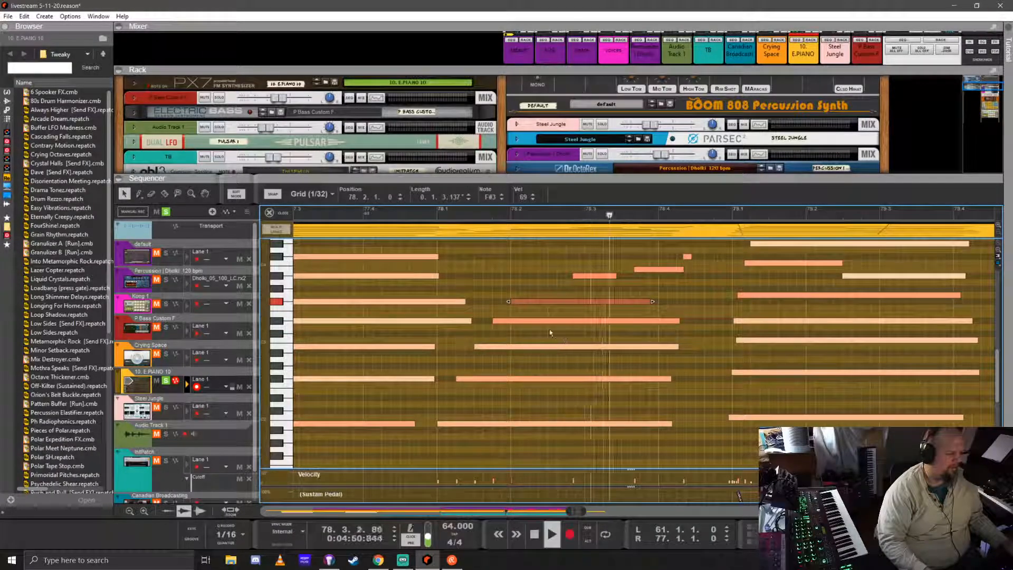
{"action": "left_click", "coordinate": [437, 217]}
{"action": "key", "text": "space"}
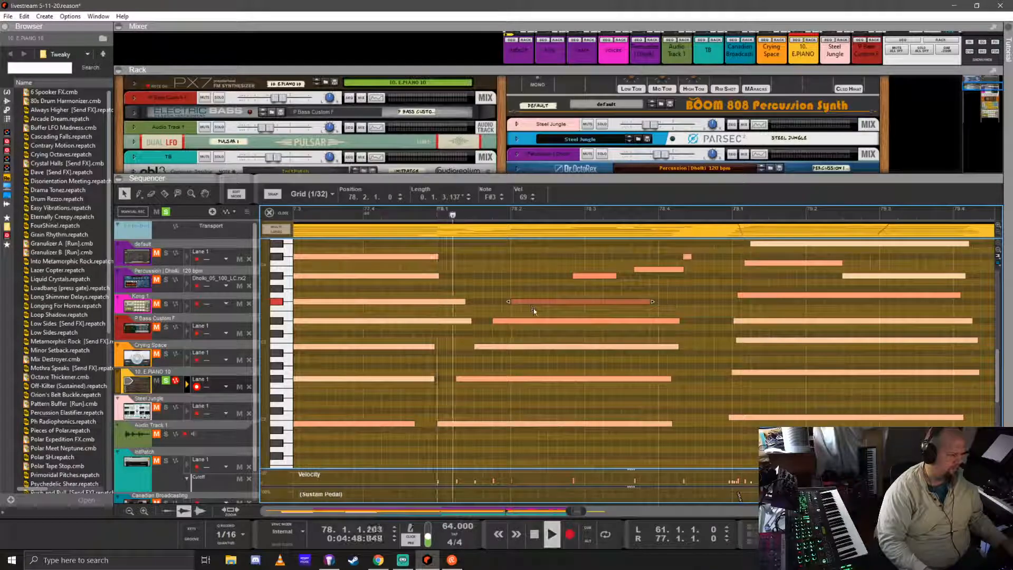
{"action": "key", "text": "space"}
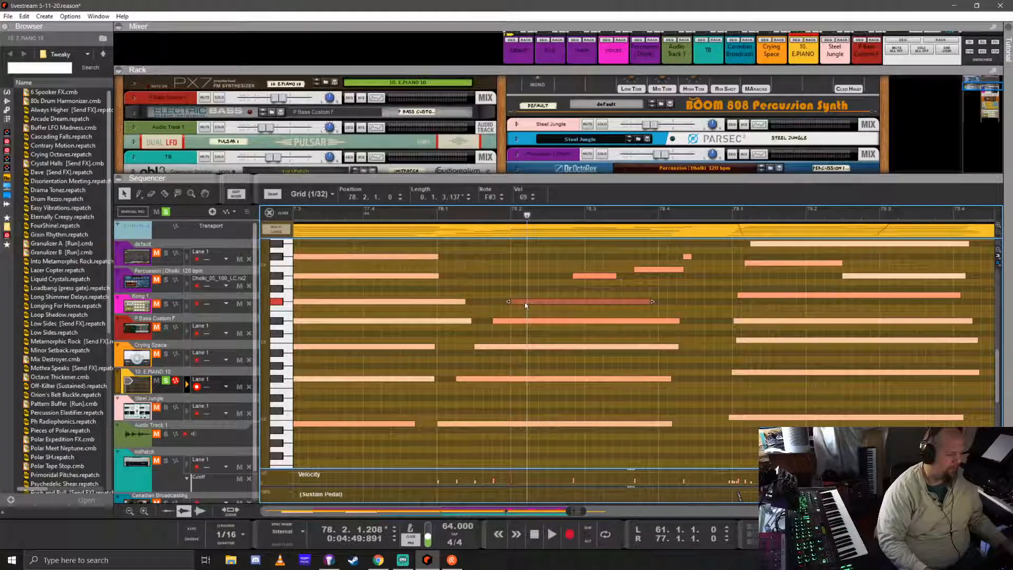
- Move the F#3 note to 78.2.2 and audition the passage from the start of bar 78
{"action": "left_click", "coordinate": [539, 303]}
{"action": "left_click", "coordinate": [437, 215]}
{"action": "key", "text": "space"}
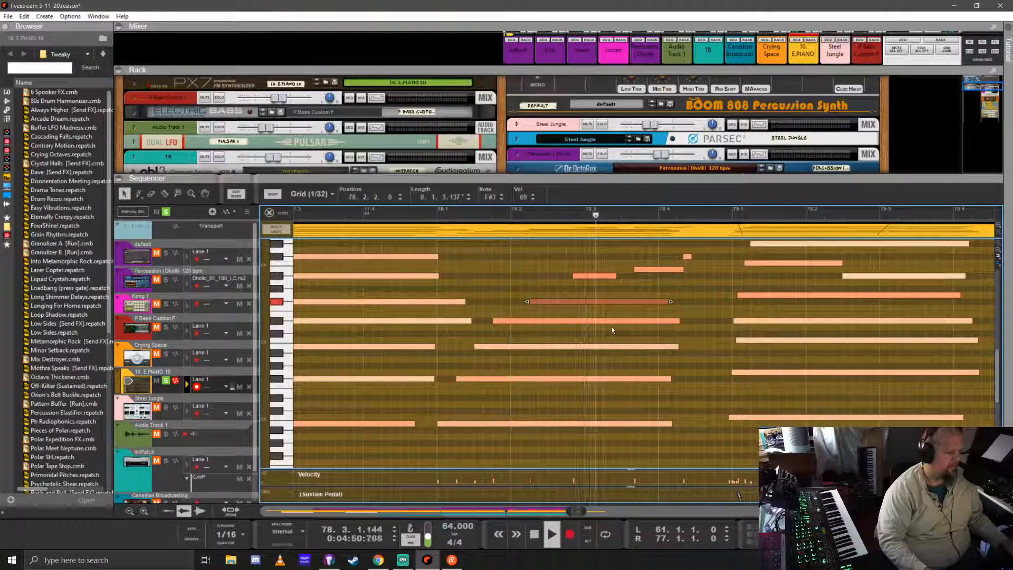
{"action": "key", "text": "space"}
- Quantize the short A#3 note and the two higher notes in bar 78 to 1/16, and audition the bar
{"action": "left_click_drag", "start_coordinate": [583, 276], "coordinate": [577, 275]}
{"action": "left_click", "coordinate": [229, 540]}
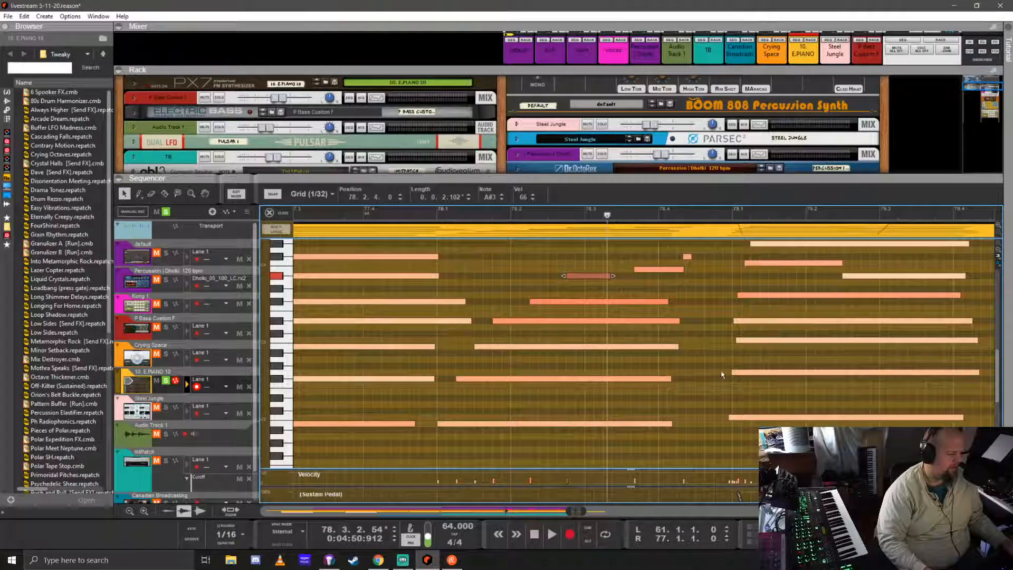
{"action": "scroll", "coordinate": [705, 337], "scroll_direction": "up", "scroll_amount": 1}
{"action": "left_click_drag", "start_coordinate": [651, 299], "coordinate": [696, 333]}
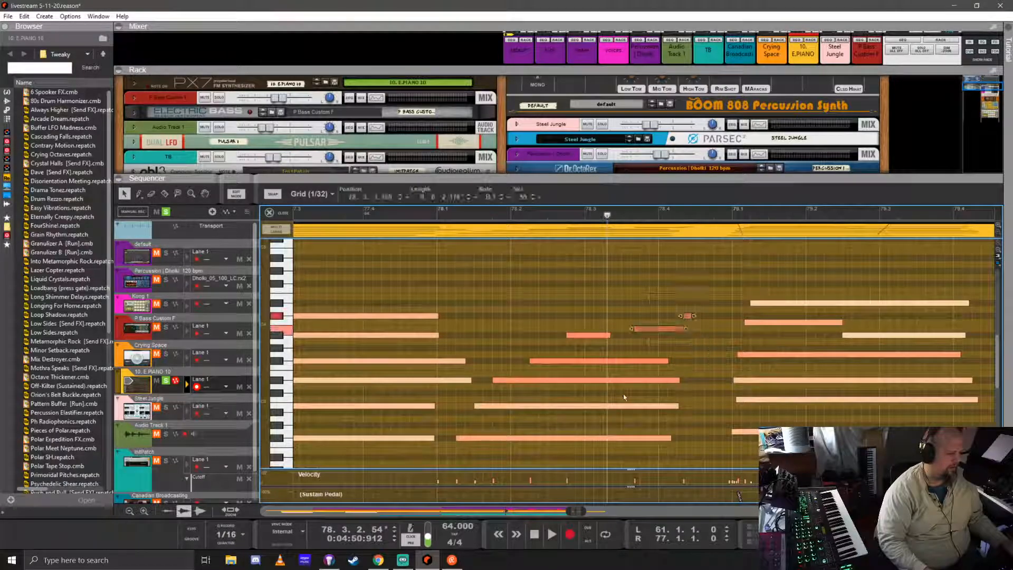
{"action": "left_click", "coordinate": [230, 544]}
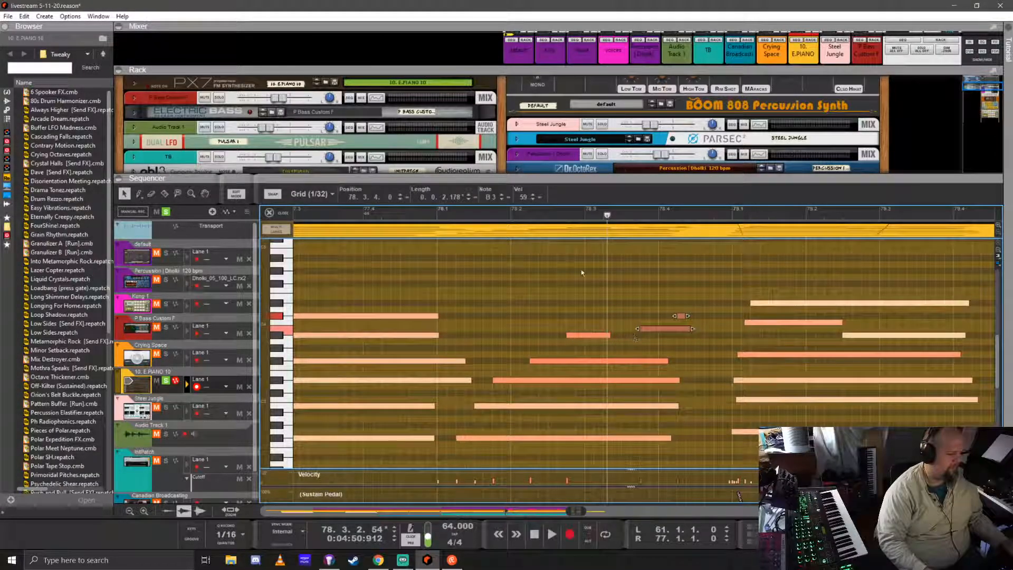
{"action": "left_click", "coordinate": [453, 221]}
{"action": "key", "text": "space"}
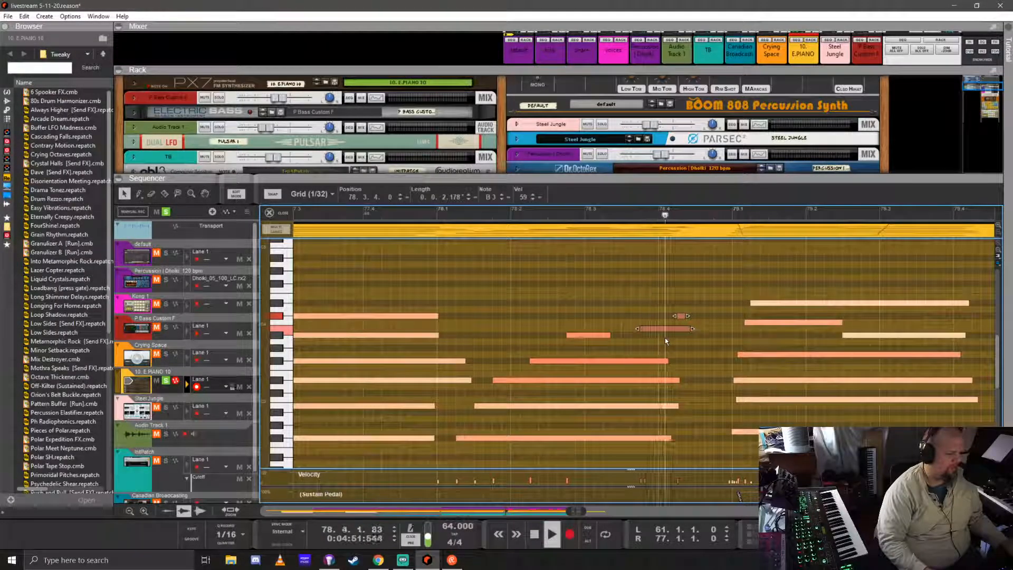
{"action": "key", "text": "space"}
- Audition the bar 79 passage, then shift its opening chord earlier so it begins at 78.4.3.227, and audition the move
{"action": "scroll", "coordinate": [574, 362], "scroll_direction": "down", "scroll_amount": 2}
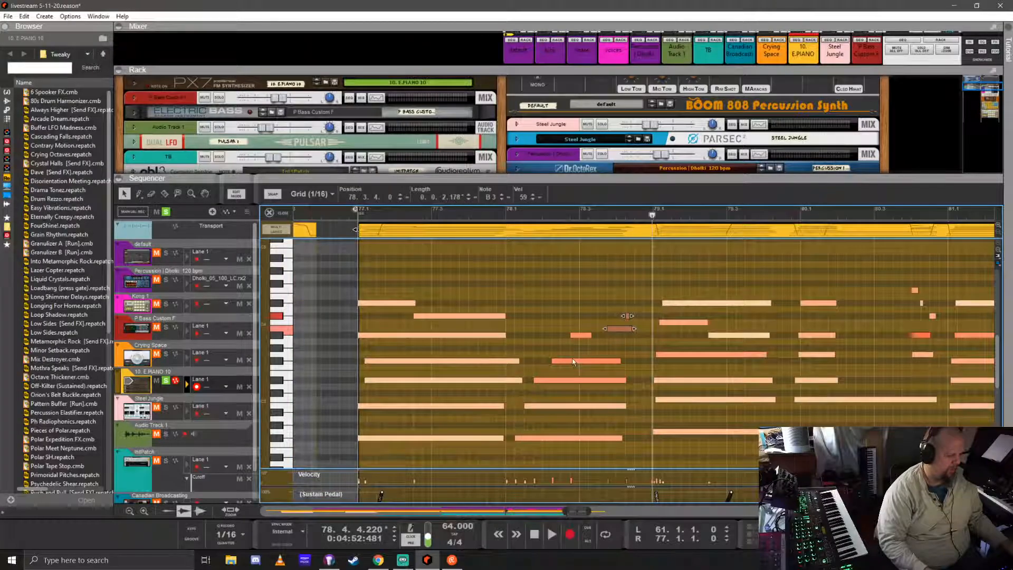
{"action": "scroll", "coordinate": [573, 357], "scroll_direction": "right", "scroll_amount": 2}
{"action": "scroll", "coordinate": [506, 337], "scroll_direction": "up", "scroll_amount": 3}
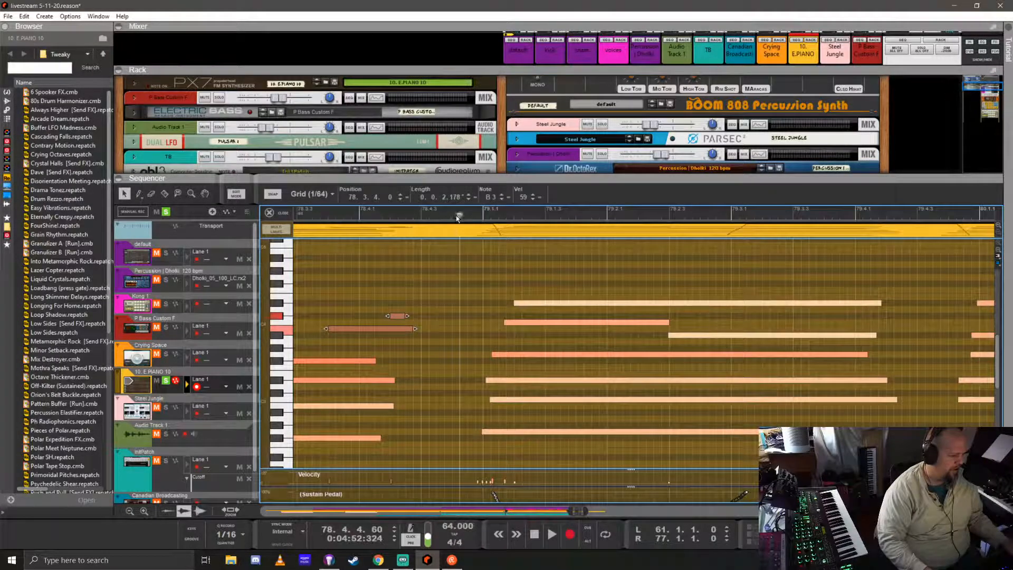
{"action": "key", "text": "space"}
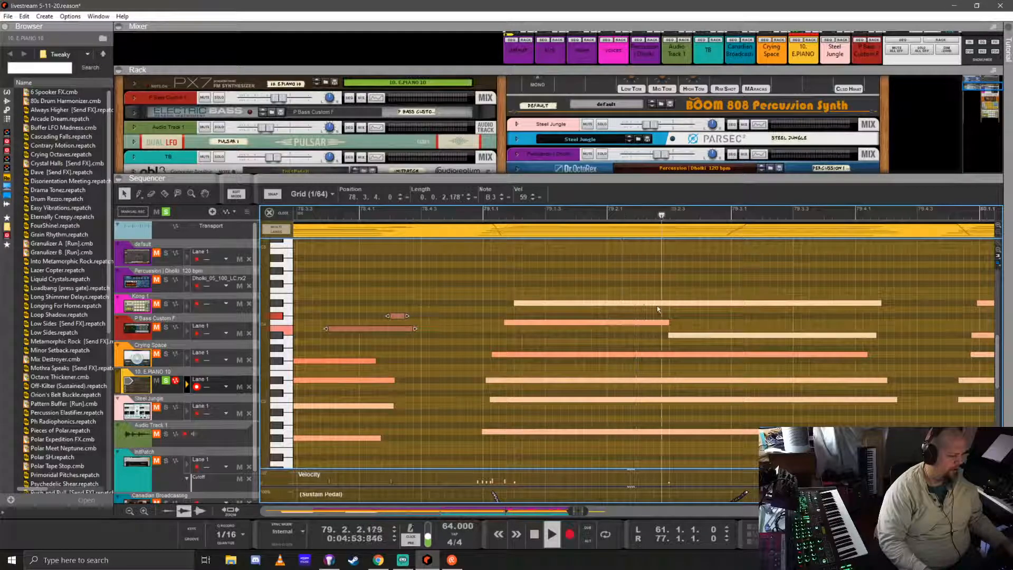
{"action": "left_click_drag", "start_coordinate": [464, 275], "coordinate": [580, 452]}
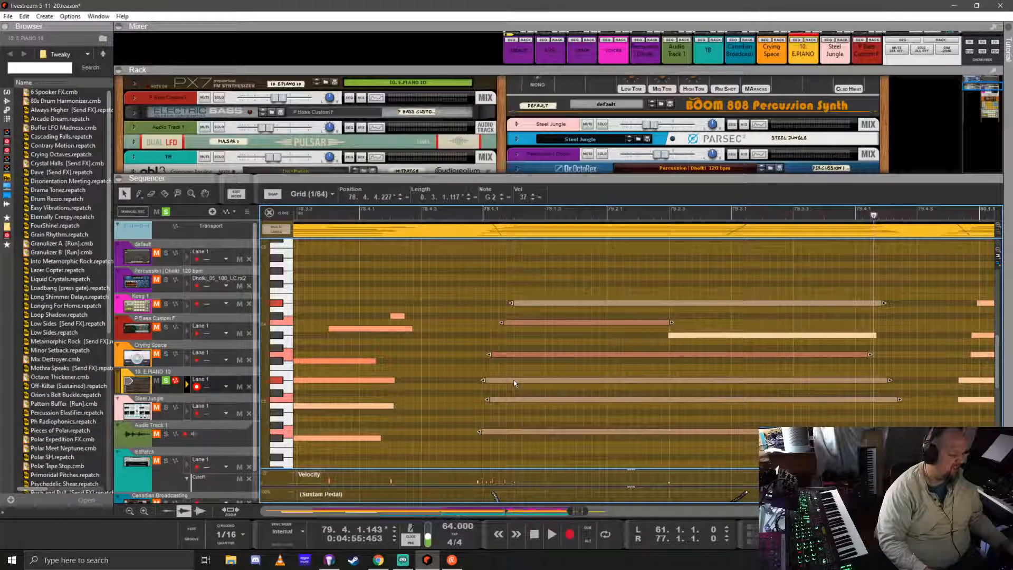
{"action": "left_click_drag", "start_coordinate": [511, 379], "coordinate": [477, 377]}
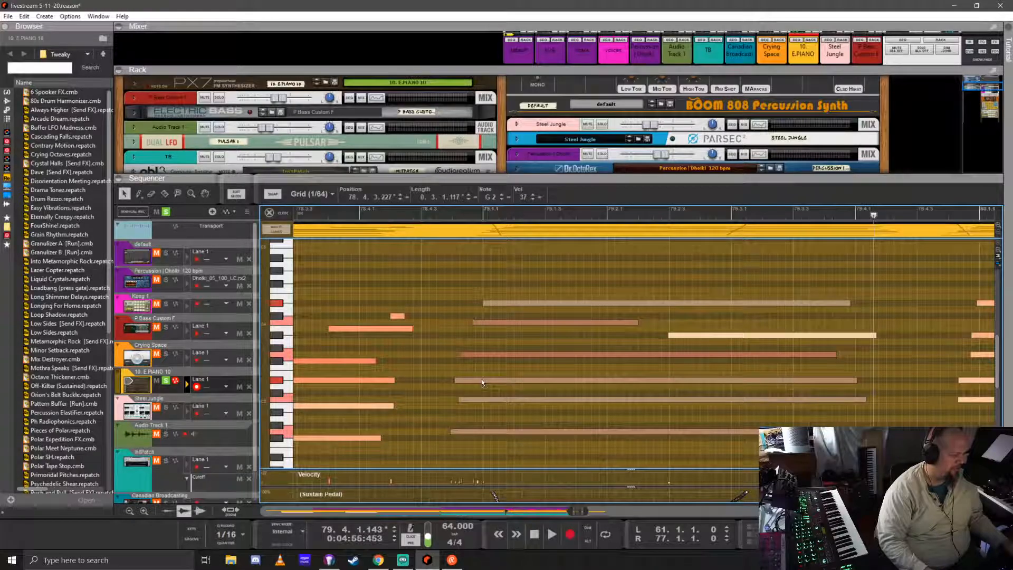
{"action": "key", "text": "space"}
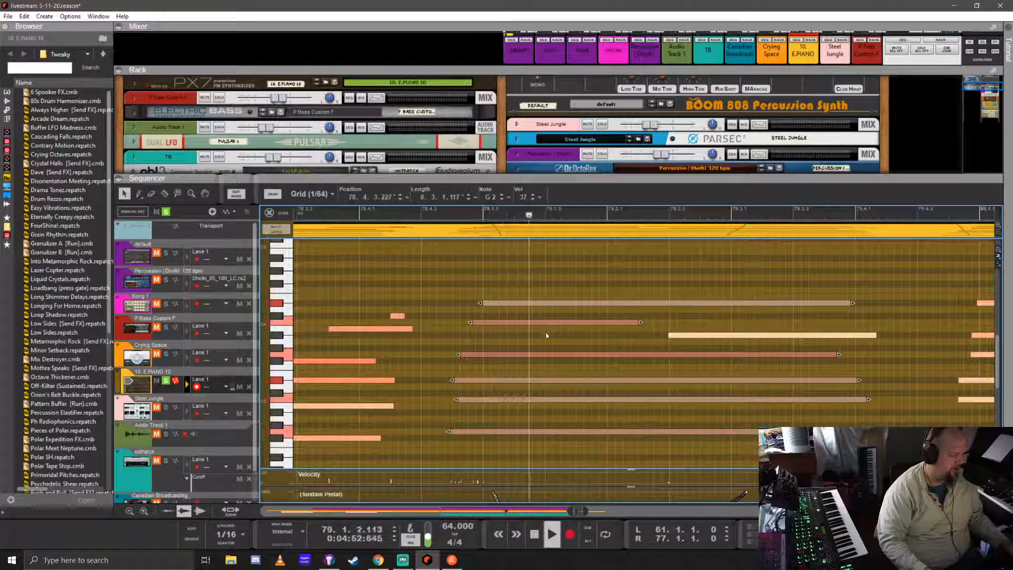
- Fine-tune the shifted chord's note starts, setting the C3 note's start to 78.4.4, and audition through bar 80
{"action": "left_click_drag", "start_coordinate": [456, 399], "coordinate": [458, 400]}
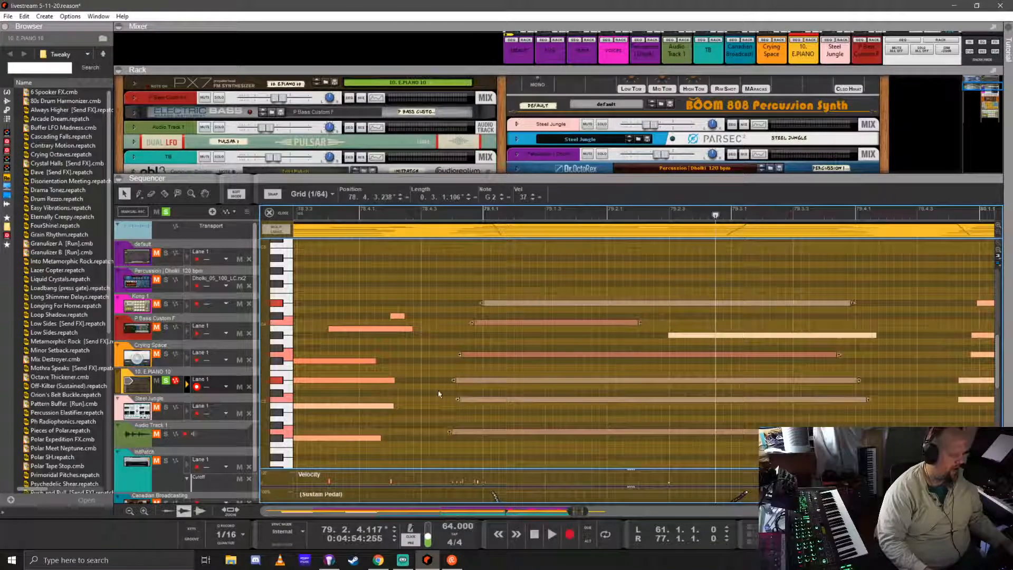
{"action": "left_click", "coordinate": [443, 396]}
{"action": "left_click", "coordinate": [464, 400]}
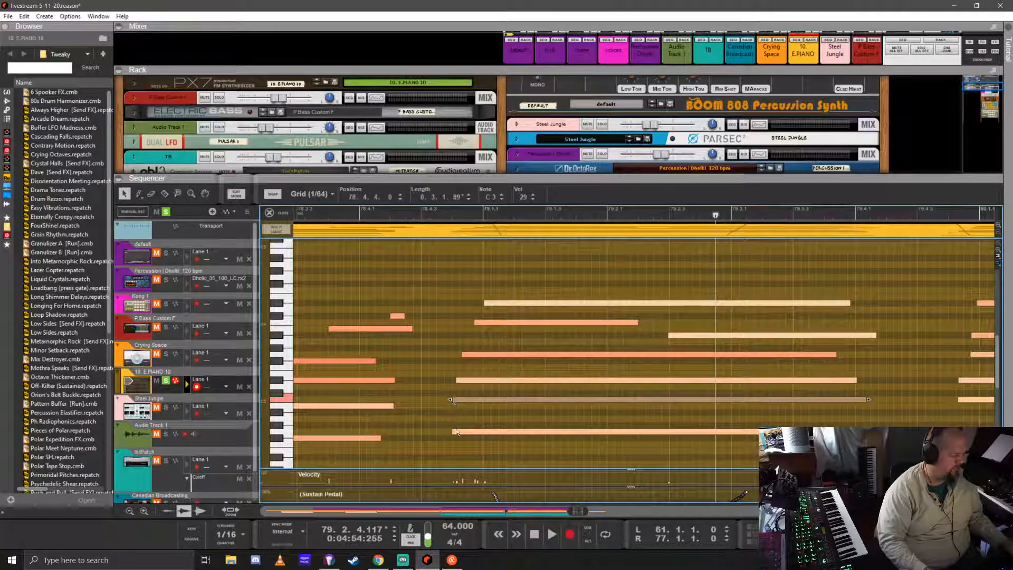
{"action": "left_click", "coordinate": [412, 214]}
{"action": "key", "text": "space"}
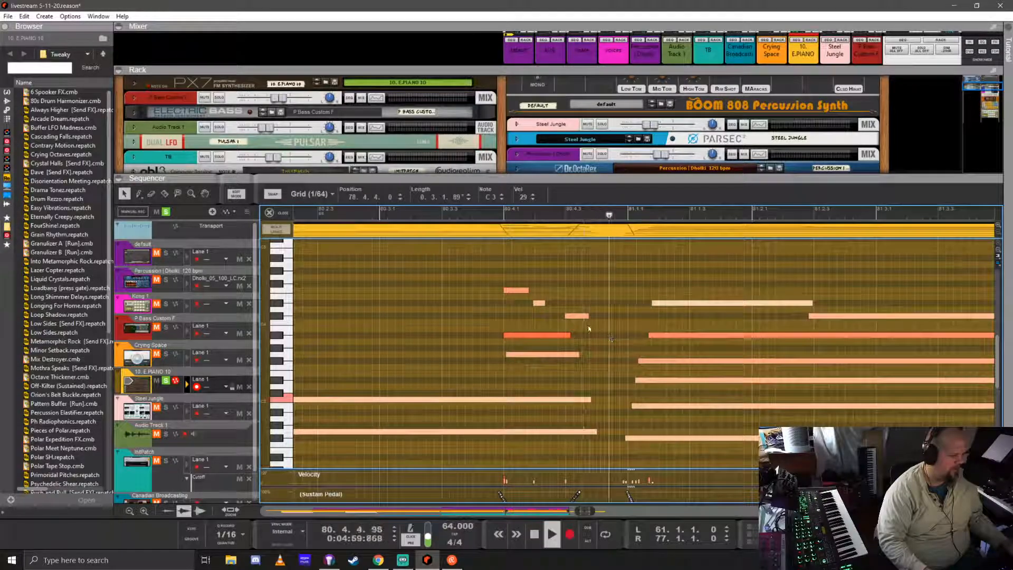
- Lower the short note at the end of bar 80 to A#3, shorten the A#3 note before it, and audition the passage
{"action": "left_click", "coordinate": [574, 315]}
{"action": "left_click_drag", "start_coordinate": [574, 316], "coordinate": [574, 325]}
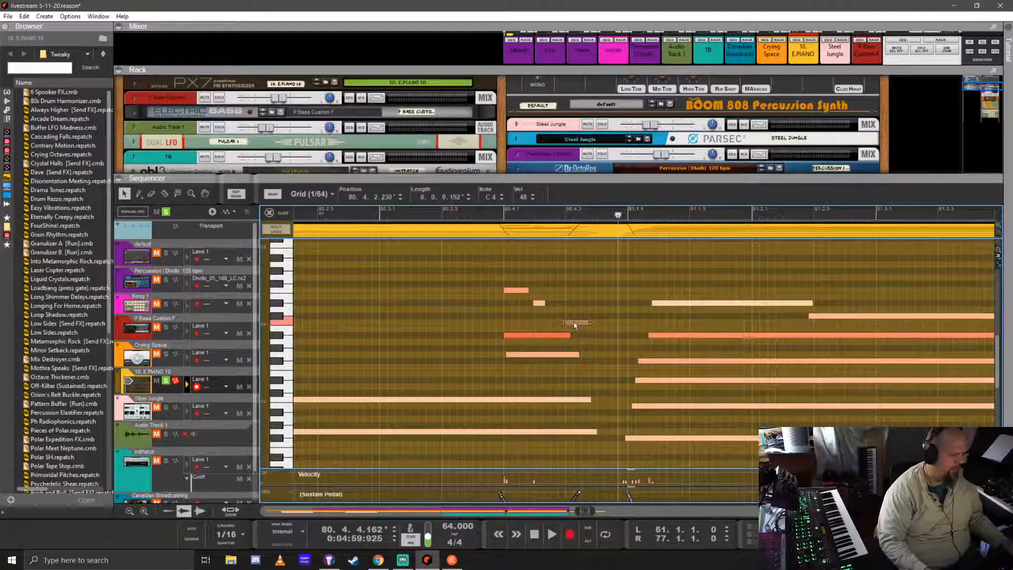
{"action": "left_click", "coordinate": [552, 338]}
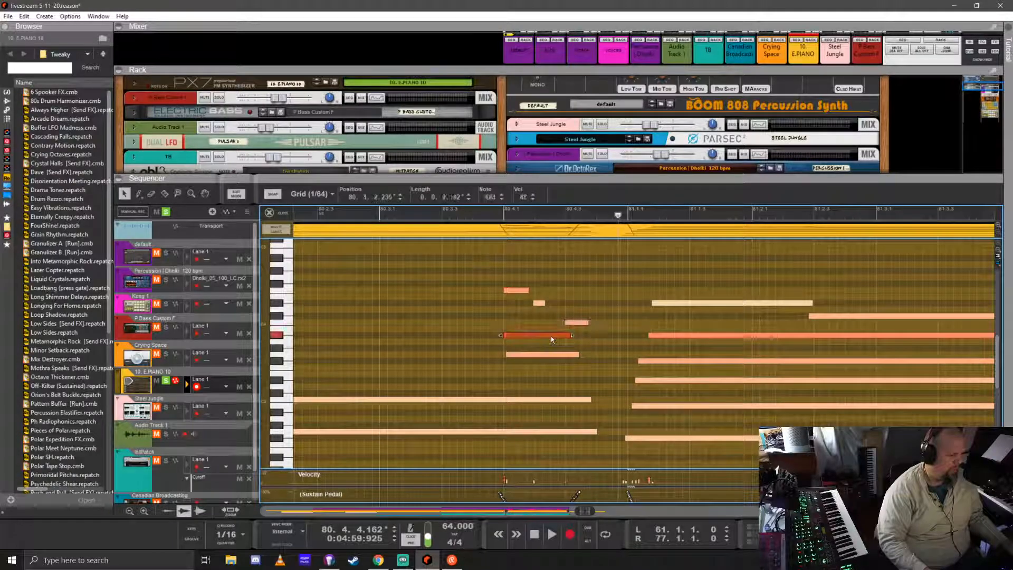
{"action": "left_click_drag", "start_coordinate": [572, 323], "coordinate": [573, 336]}
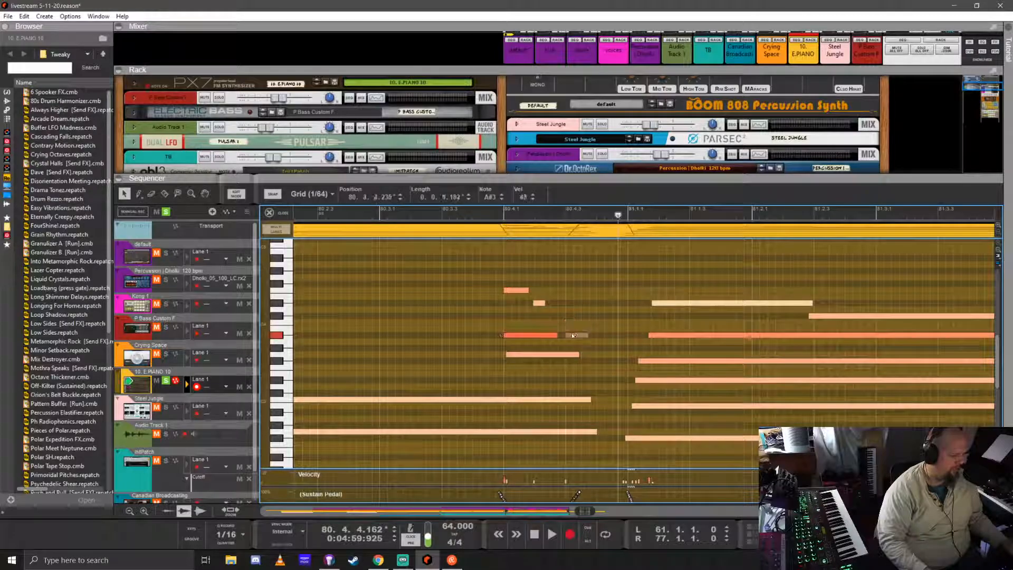
{"action": "key", "text": "space"}
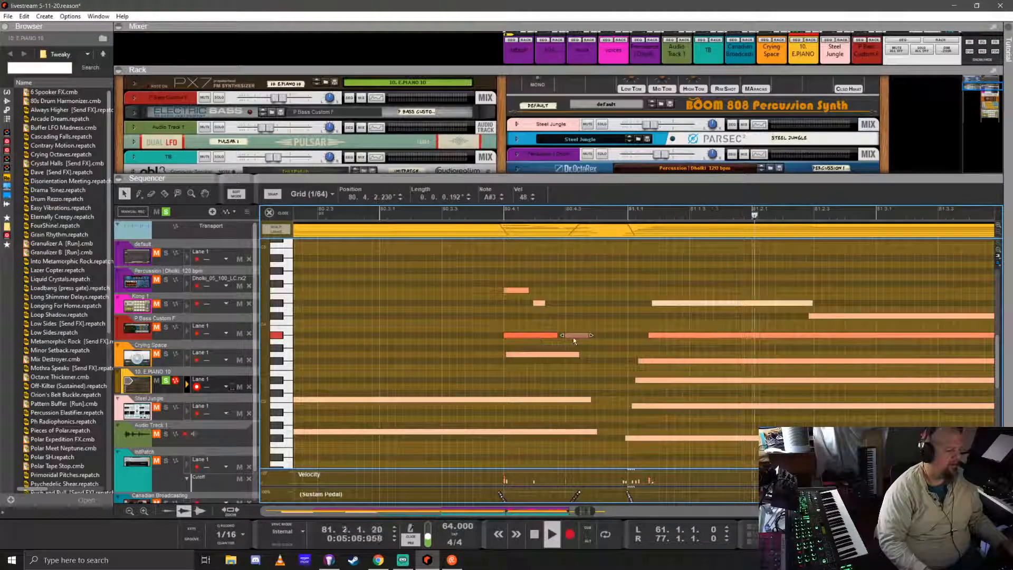
- Shift the chord at the start of bar 81 earlier, lengthen its top note to meet the following note, and audition the passage
{"action": "left_click_drag", "start_coordinate": [601, 268], "coordinate": [631, 405]}
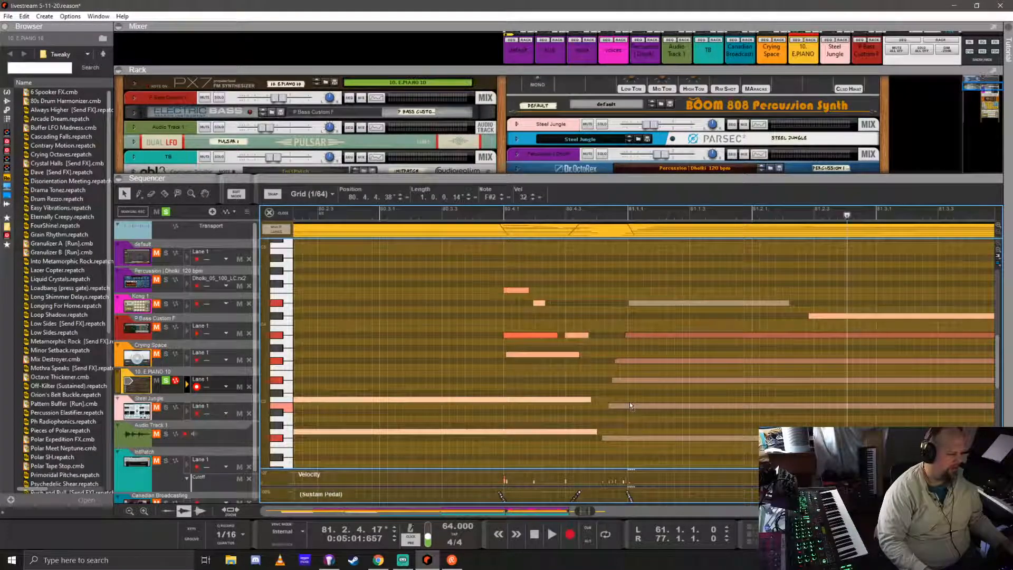
{"action": "left_click", "coordinate": [790, 303]}
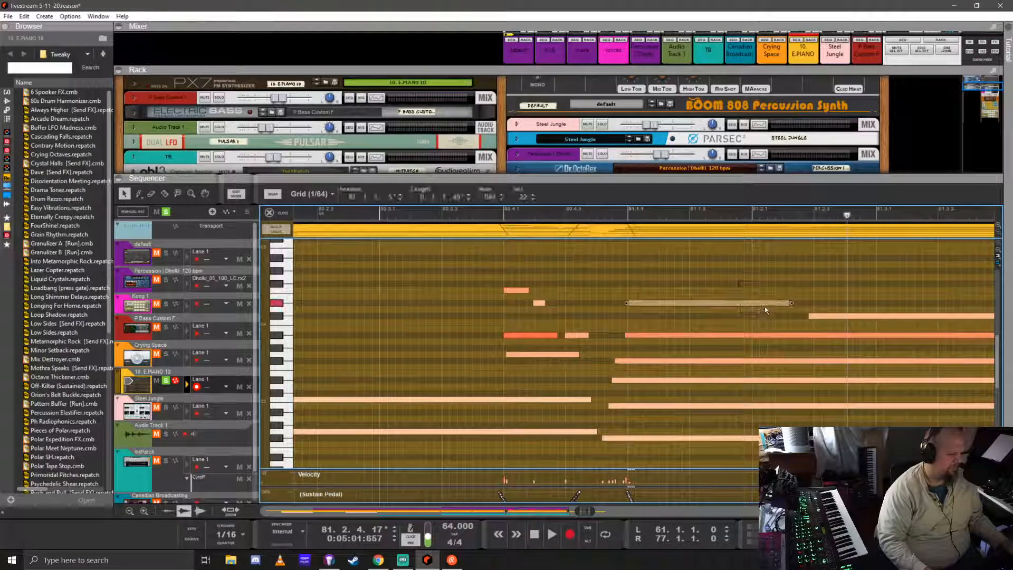
{"action": "left_click_drag", "start_coordinate": [790, 303], "coordinate": [807, 303]}
{"action": "left_click", "coordinate": [458, 214]}
{"action": "key", "text": "space"}
- Quantize the cluster of short notes at beat 4 of bar 80 to 1/16
{"action": "scroll", "coordinate": [427, 393], "scroll_direction": "down", "scroll_amount": 2}
{"action": "scroll", "coordinate": [427, 394], "scroll_direction": "down", "scroll_amount": 1}
{"action": "left_click_drag", "start_coordinate": [434, 272], "coordinate": [518, 358]}
{"action": "left_click", "coordinate": [226, 543]}
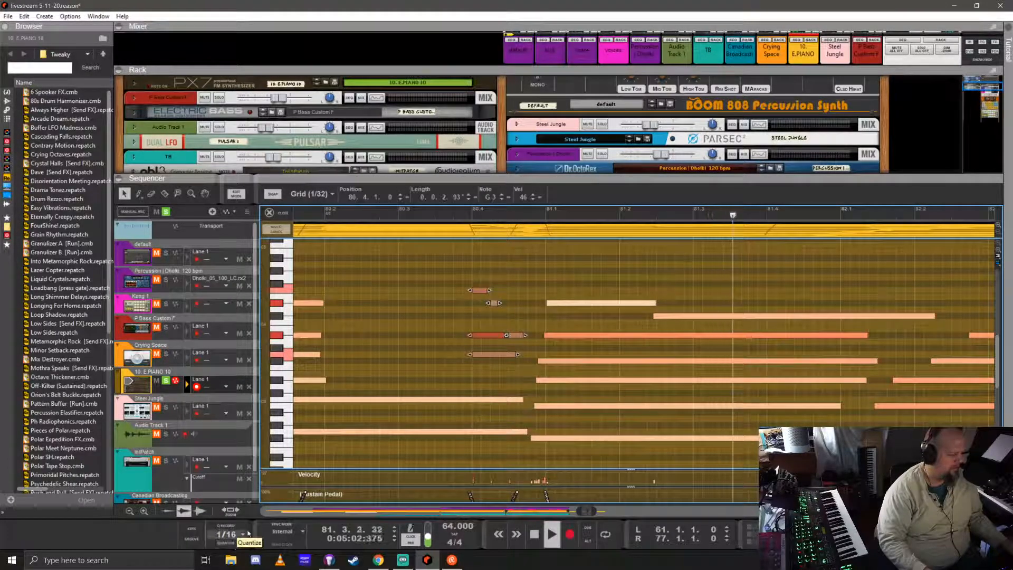
{"action": "left_click", "coordinate": [461, 363]}
- Quantize all the notes of the bar 82 passage to 1/16
{"action": "scroll", "coordinate": [464, 359], "scroll_direction": "down", "scroll_amount": 3}
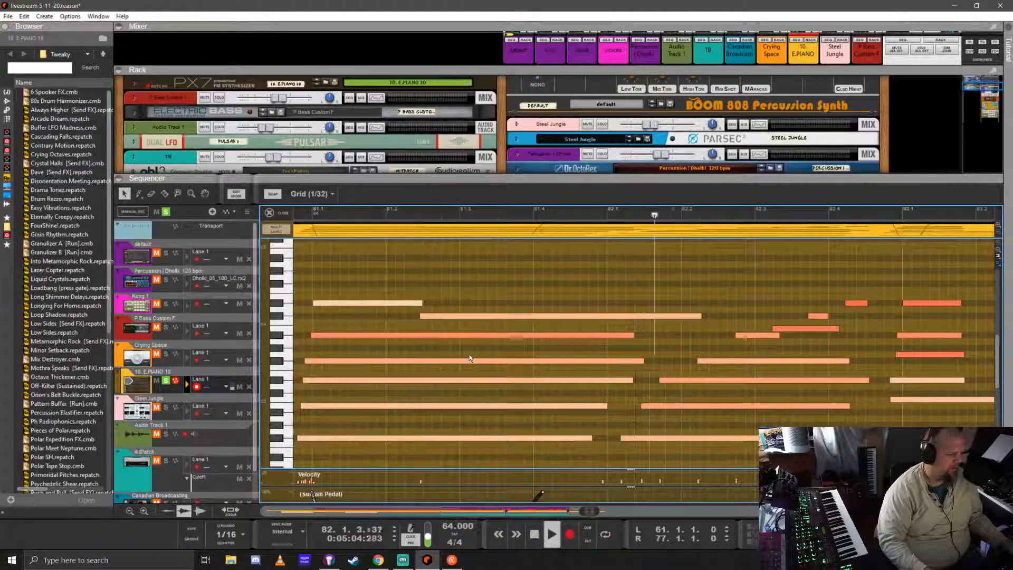
{"action": "left_click_drag", "start_coordinate": [560, 268], "coordinate": [610, 454]}
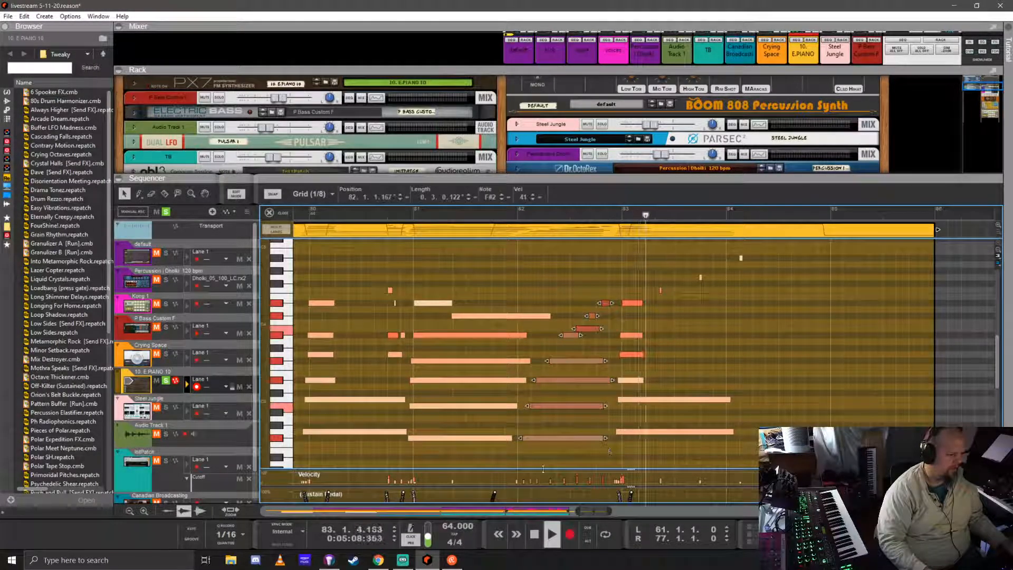
{"action": "left_click", "coordinate": [227, 543]}
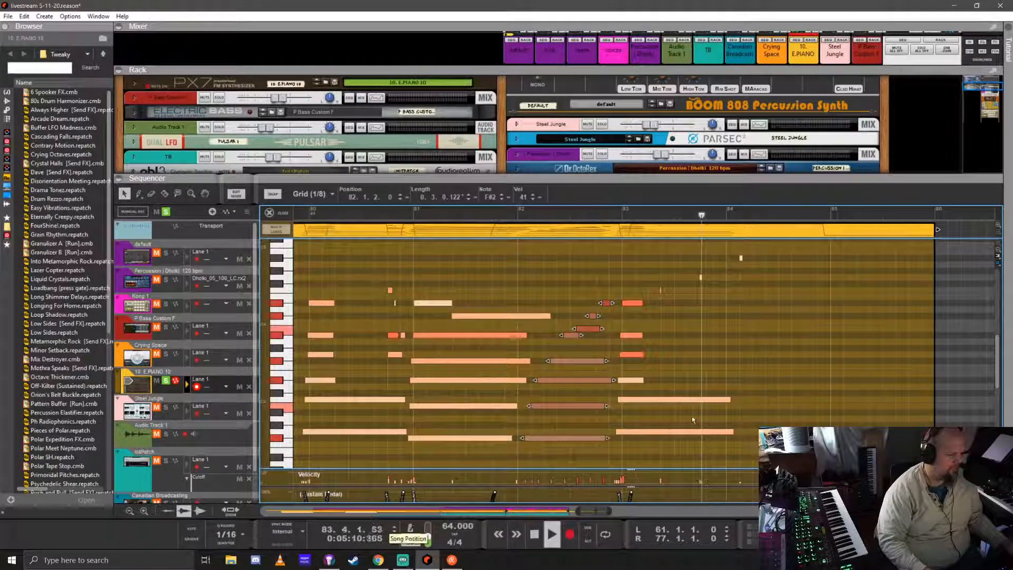
- Quantize the top D#4 note at bar 83 and the three short higher notes after it to 1/16
{"action": "scroll", "coordinate": [739, 379], "scroll_direction": "up", "scroll_amount": 2}
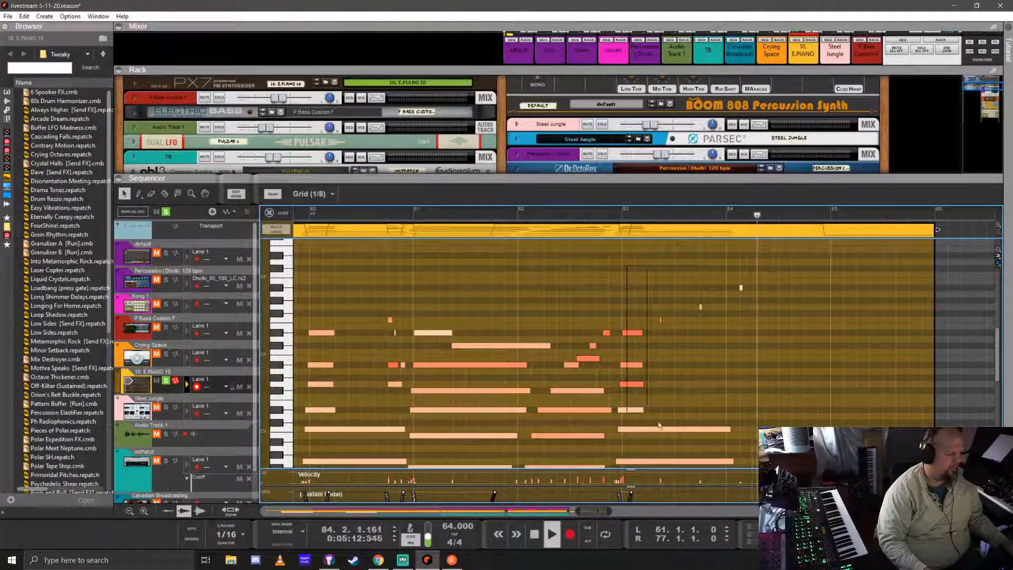
{"action": "scroll", "coordinate": [623, 264], "scroll_direction": "down", "scroll_amount": 1}
{"action": "left_click_drag", "start_coordinate": [627, 245], "coordinate": [749, 336]}
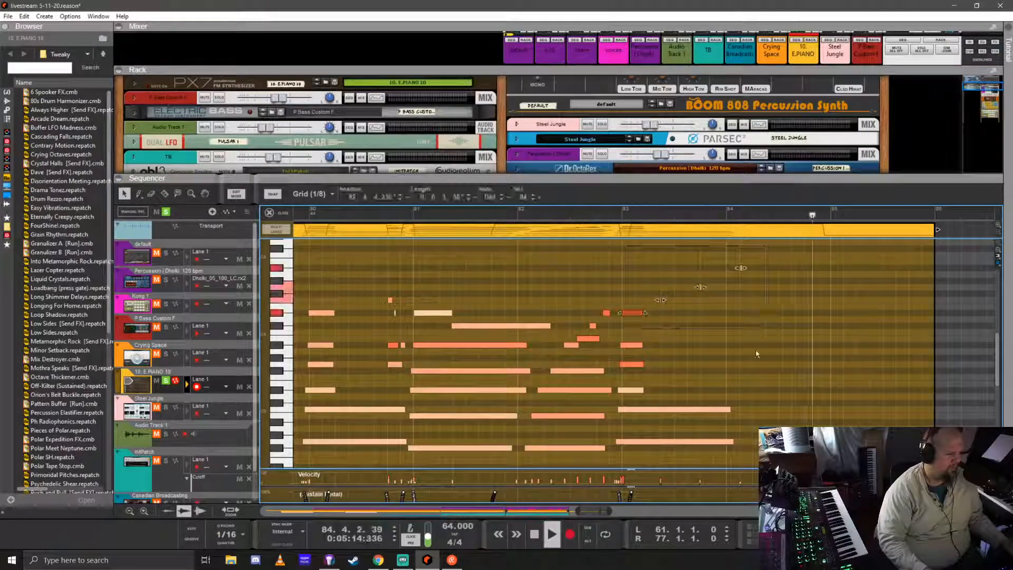
{"action": "left_click", "coordinate": [230, 543]}
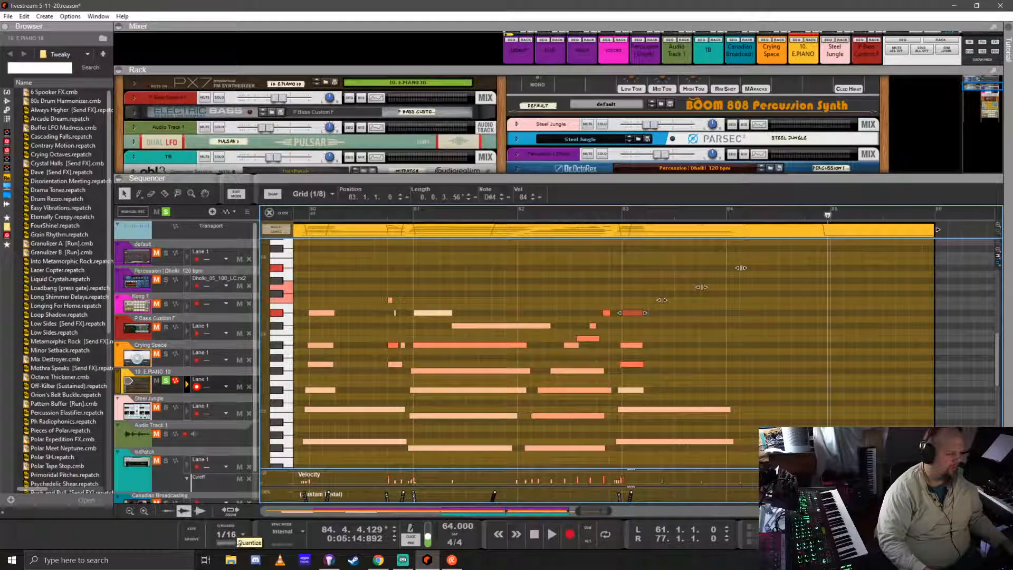
- Close the note editor, trim the E.PIANO clip from bar 77 to eight bars, and place a copy at bar 85
{"action": "left_click", "coordinate": [270, 213]}
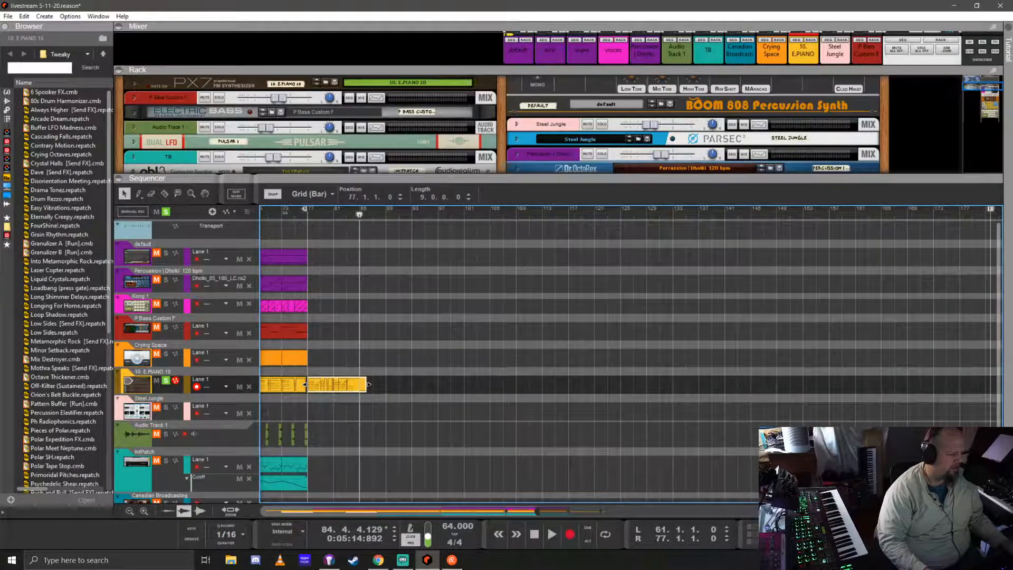
{"action": "left_click_drag", "start_coordinate": [364, 385], "coordinate": [359, 385]}
{"action": "scroll", "coordinate": [529, 392], "scroll_direction": "left", "scroll_amount": 5}
{"action": "left_click_drag", "start_coordinate": [472, 382], "coordinate": [525, 378]}
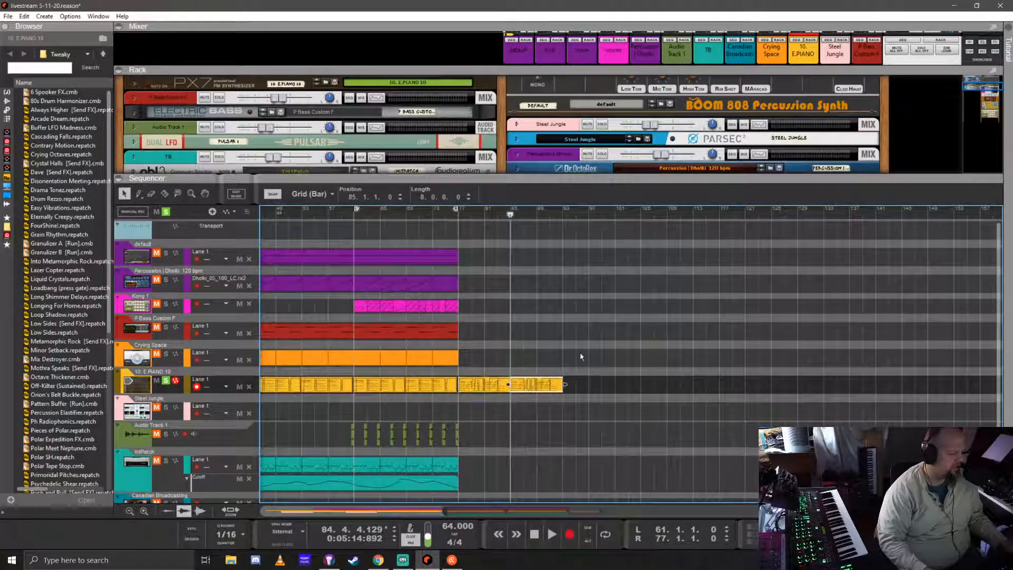
- Set the loop to span both new E.PIANO clips, bars 77 to 93, and place the song position at bar 77
{"action": "left_click", "coordinate": [491, 386]}
{"action": "right_click", "coordinate": [495, 388]}
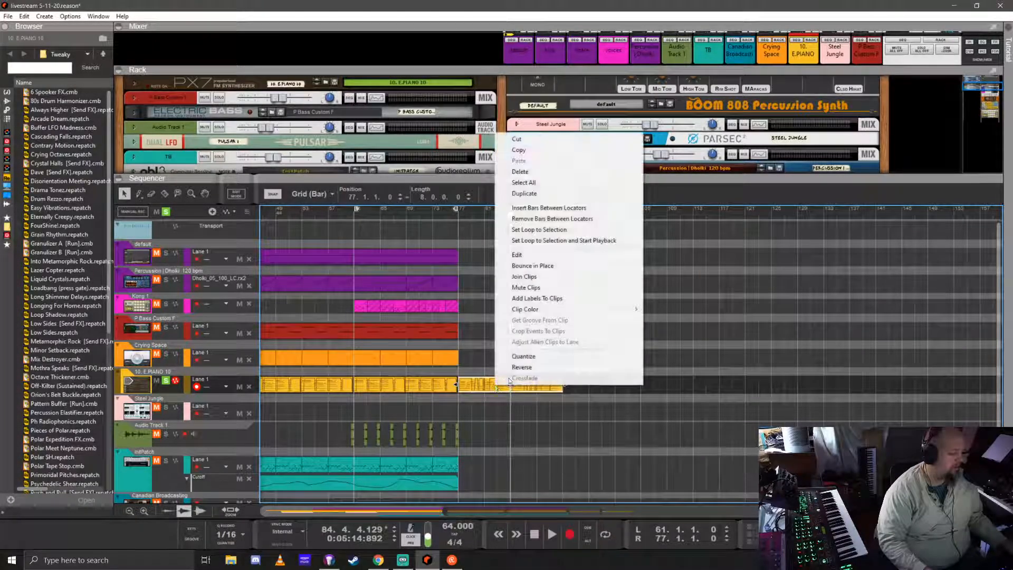
{"action": "left_click", "coordinate": [530, 241]}
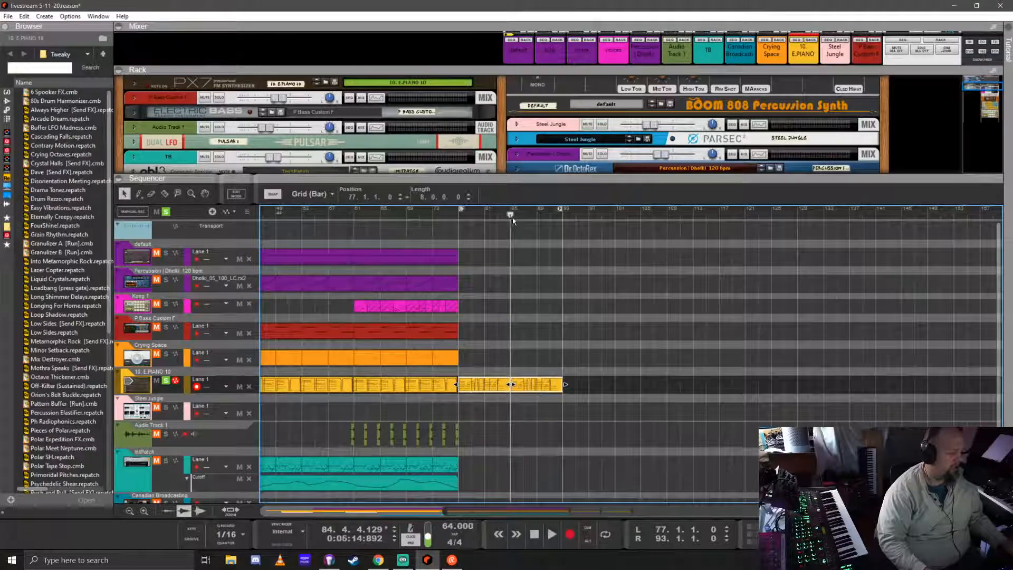
{"action": "left_click", "coordinate": [458, 220]}
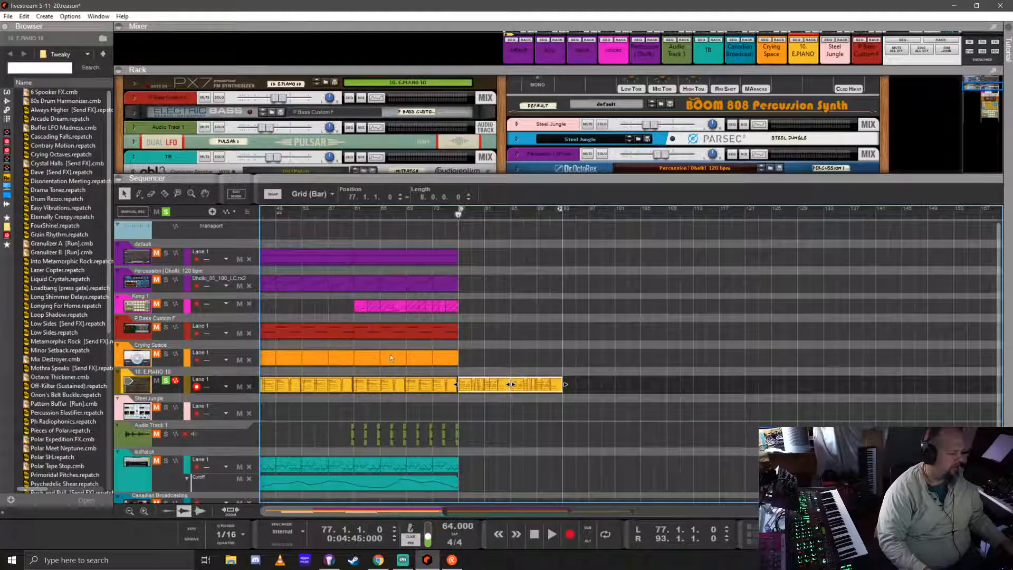
- Unsolo the E.PIANO track, arm the Crying Space track, and record an eight-bar part on it from bar 77
{"action": "left_click", "coordinate": [157, 355]}
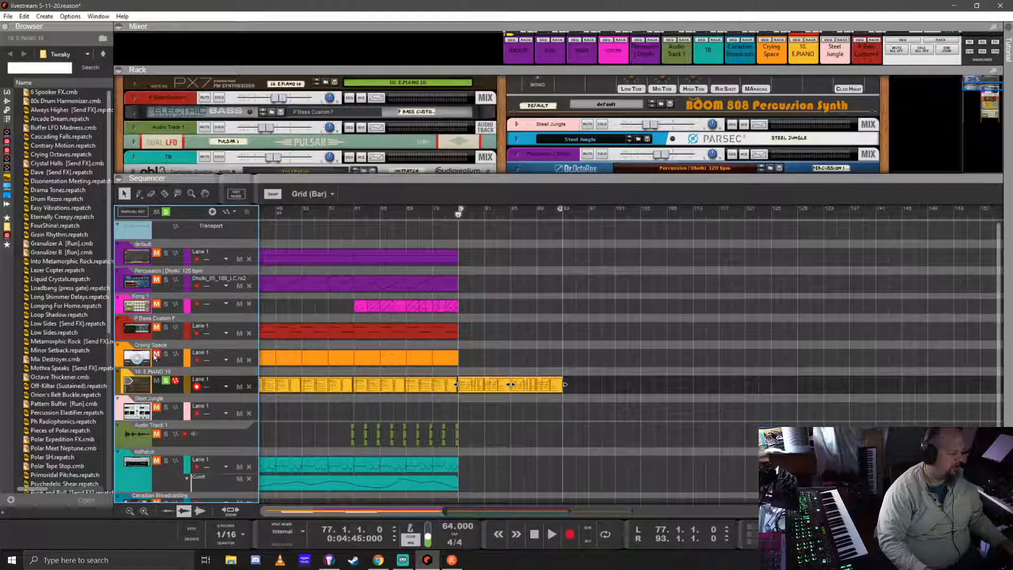
{"action": "left_click", "coordinate": [143, 361]}
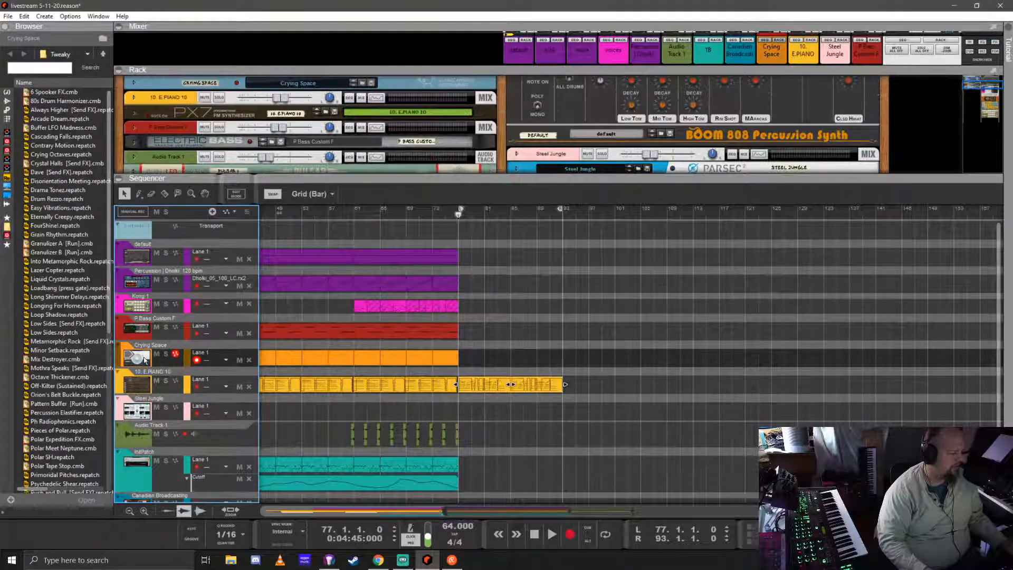
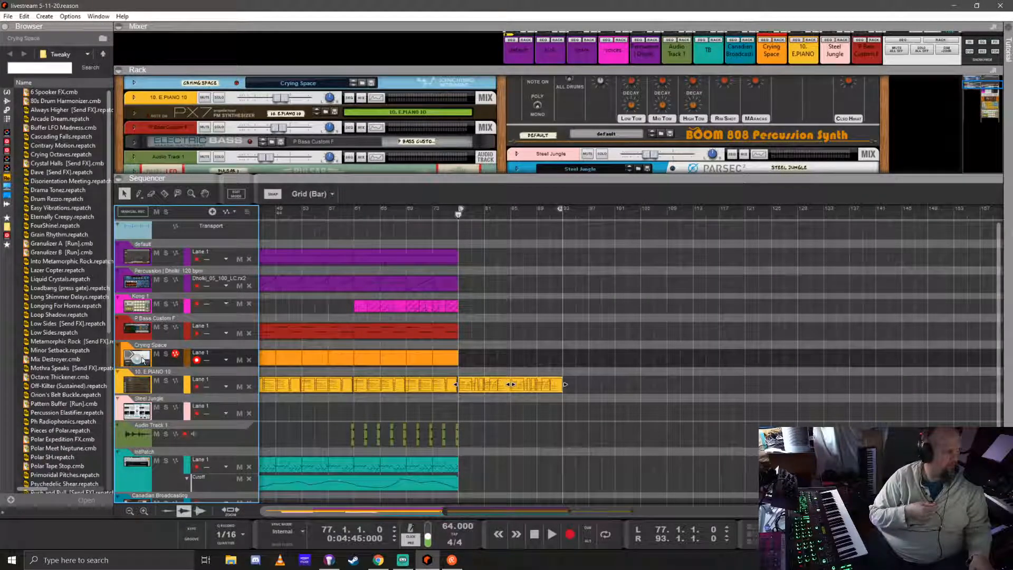
{"action": "key", "text": "KP_Multiply"}
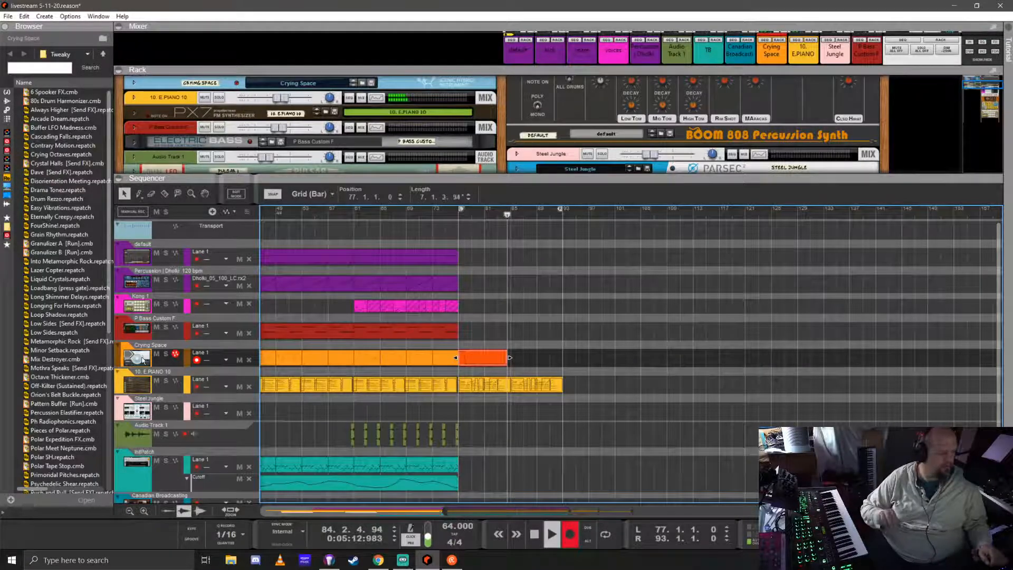
{"action": "key", "text": "space"}
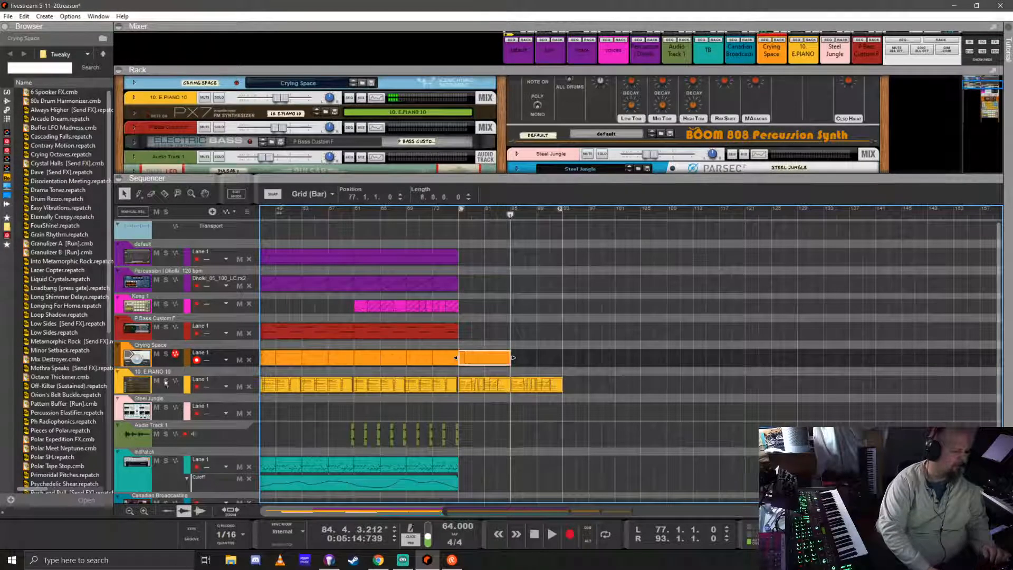
- Open the recorded Crying Space clip, remove the sustain pedal events at the end of bar 77, and audition from bar 79
{"action": "double_click", "coordinate": [474, 360]}
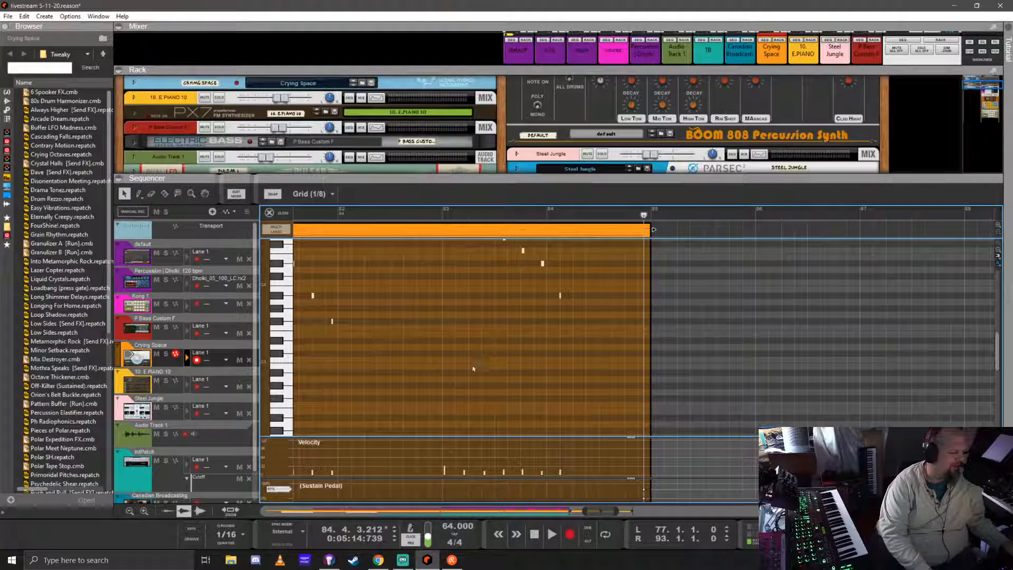
{"action": "scroll", "coordinate": [366, 402], "scroll_direction": "down", "scroll_amount": 5}
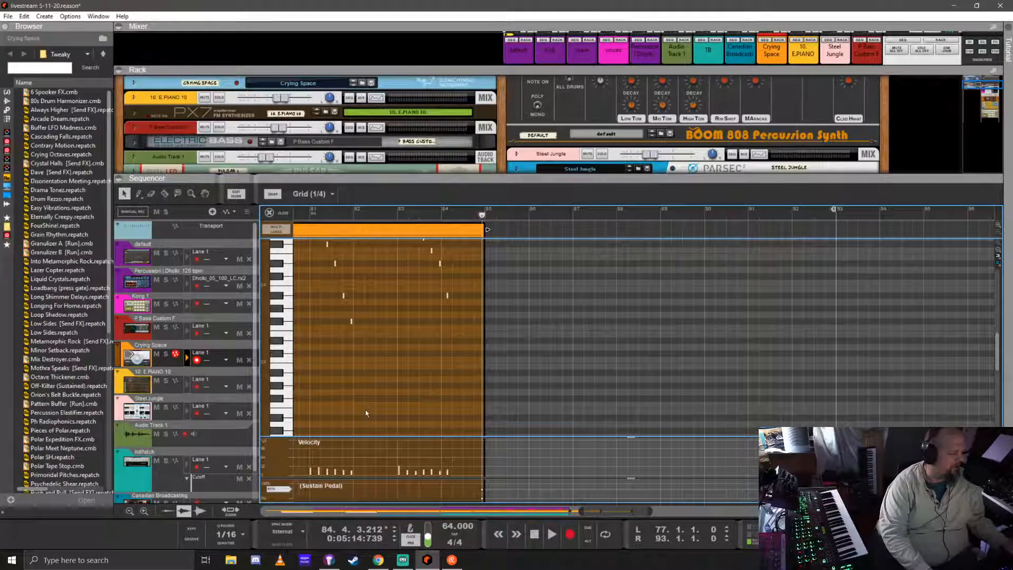
{"action": "scroll", "coordinate": [486, 510], "scroll_direction": "left", "scroll_amount": 7}
{"action": "scroll", "coordinate": [487, 511], "scroll_direction": "right", "scroll_amount": 1}
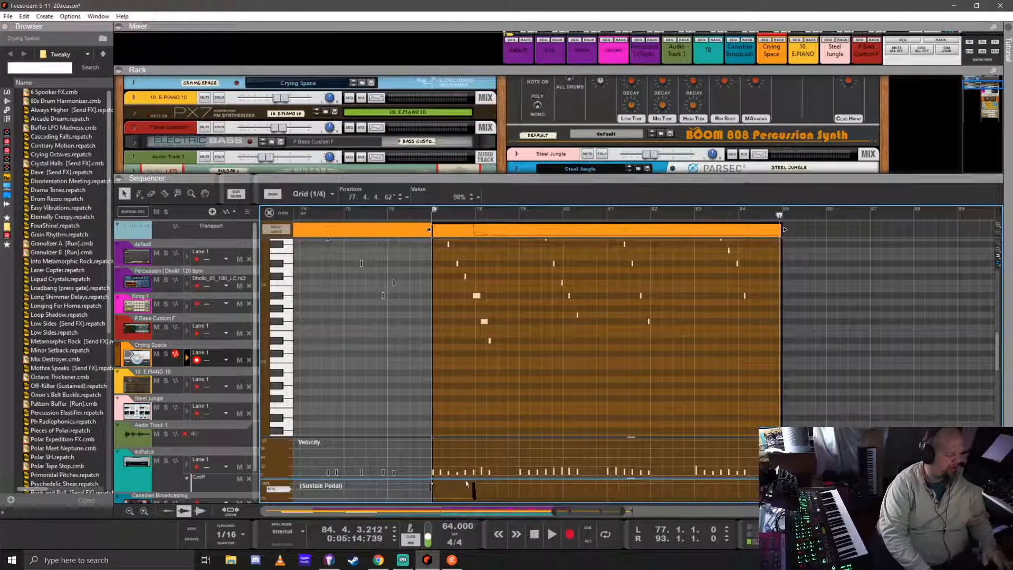
{"action": "left_click", "coordinate": [521, 213]}
{"action": "key", "text": "space"}
- Raise the Crying Space note at 79.2.3 to A#4
{"action": "scroll", "coordinate": [585, 349], "scroll_direction": "left", "scroll_amount": 1}
{"action": "scroll", "coordinate": [586, 349], "scroll_direction": "up", "scroll_amount": 4}
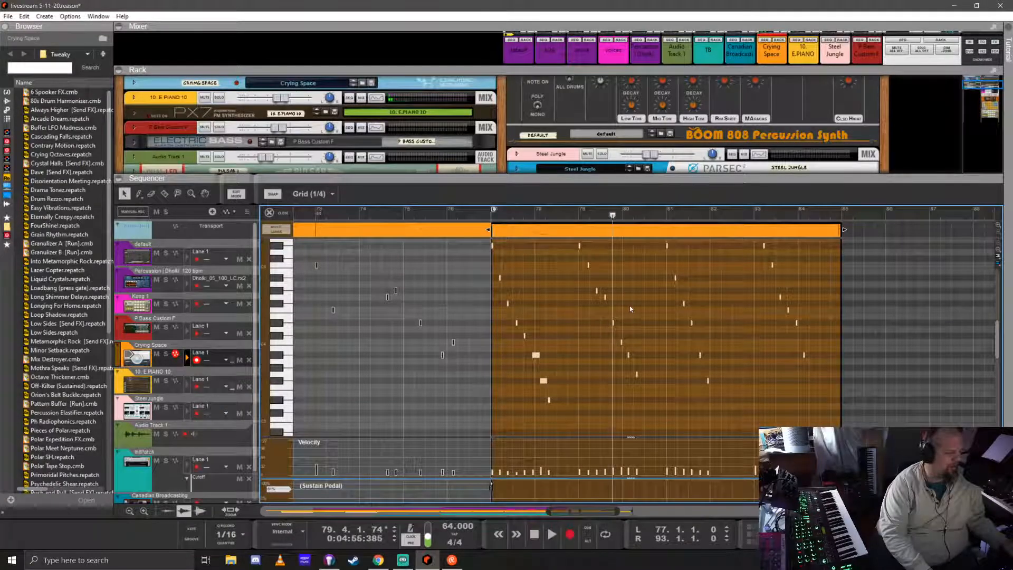
{"action": "scroll", "coordinate": [614, 307], "scroll_direction": "up", "scroll_amount": 2}
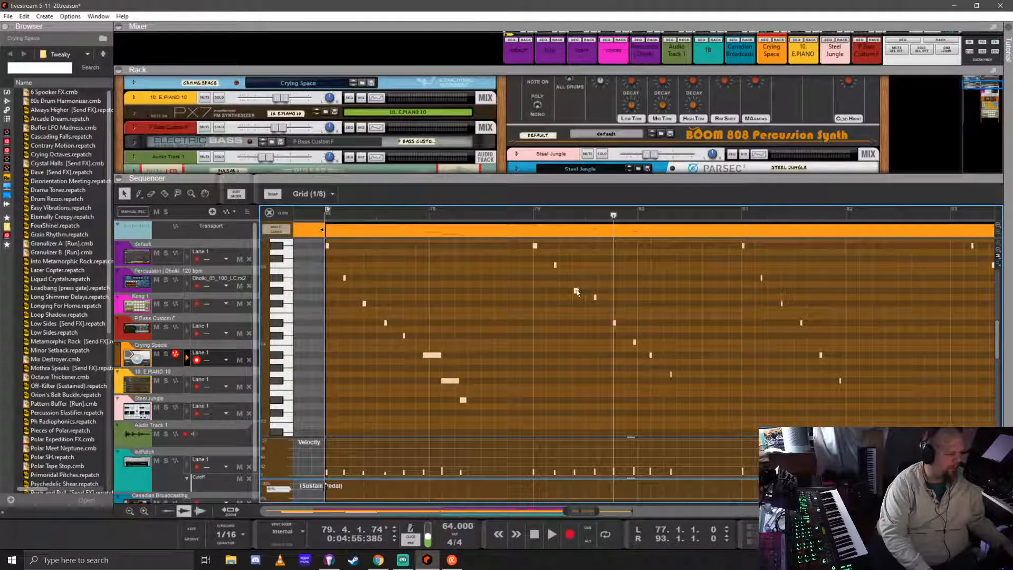
{"action": "left_click_drag", "start_coordinate": [576, 290], "coordinate": [576, 278]}
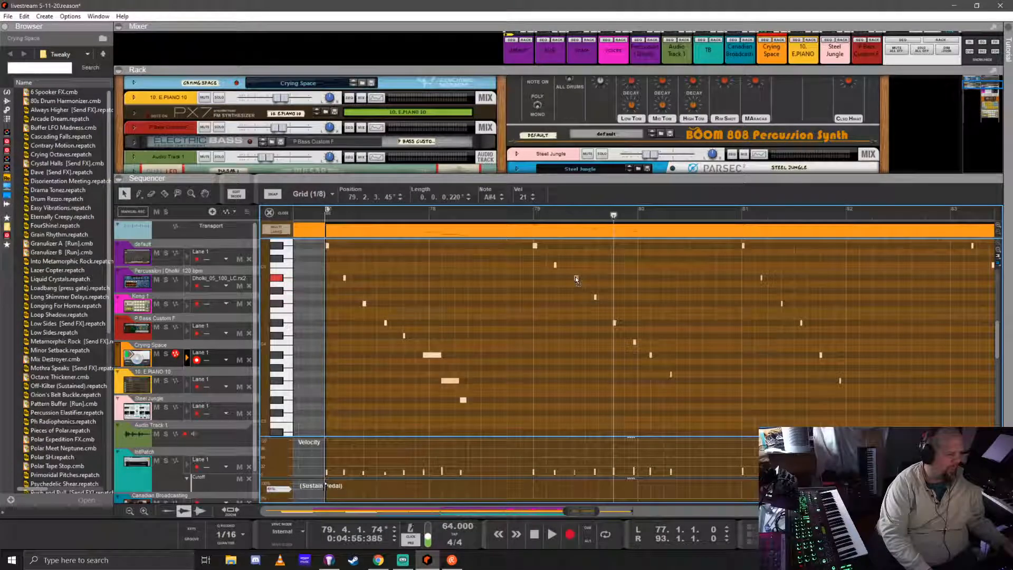
{"action": "scroll", "coordinate": [508, 325], "scroll_direction": "down", "scroll_amount": 2}
{"action": "scroll", "coordinate": [508, 325], "scroll_direction": "up", "scroll_amount": 2}
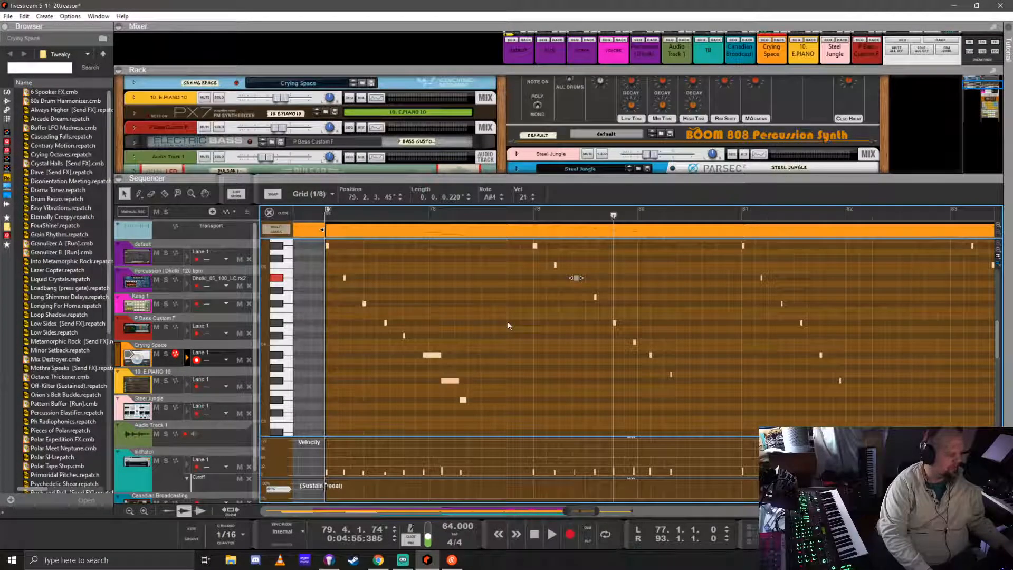
- Quantize all notes of the Crying Space clip to 1/16 and audition it from bar 77
{"action": "key", "text": "ctrl+a"}
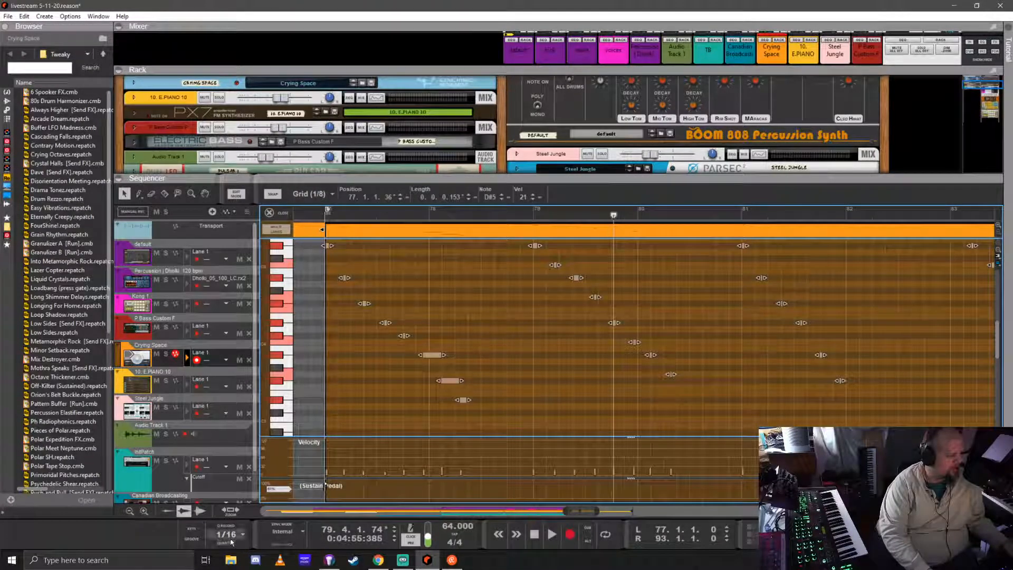
{"action": "left_click", "coordinate": [222, 543]}
{"action": "left_click", "coordinate": [326, 213]}
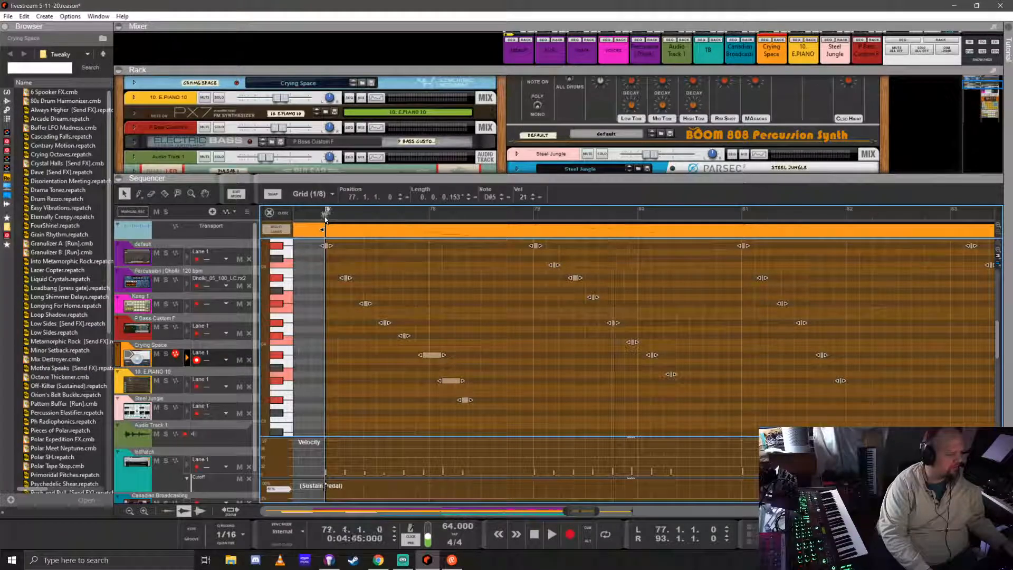
{"action": "key", "text": "space"}
{"action": "scroll", "coordinate": [513, 356], "scroll_direction": "down", "scroll_amount": 3}
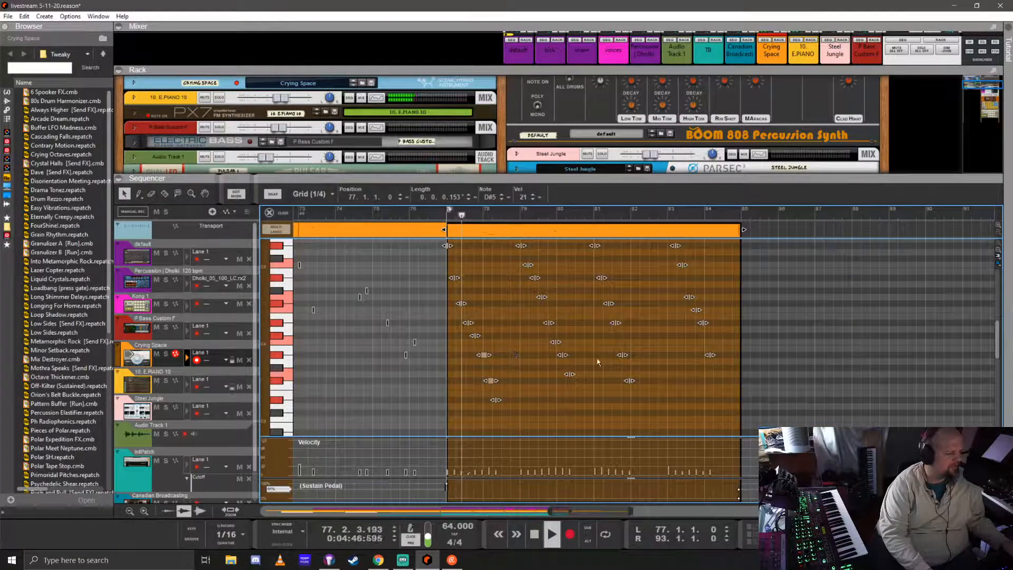
{"action": "scroll", "coordinate": [525, 360], "scroll_direction": "up", "scroll_amount": 3}
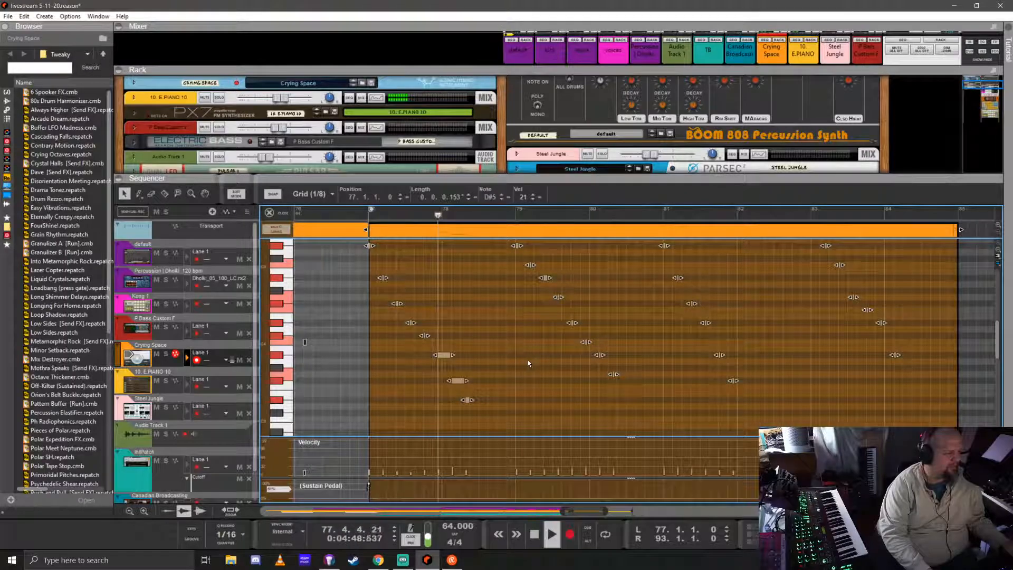
{"action": "left_click", "coordinate": [527, 361]}
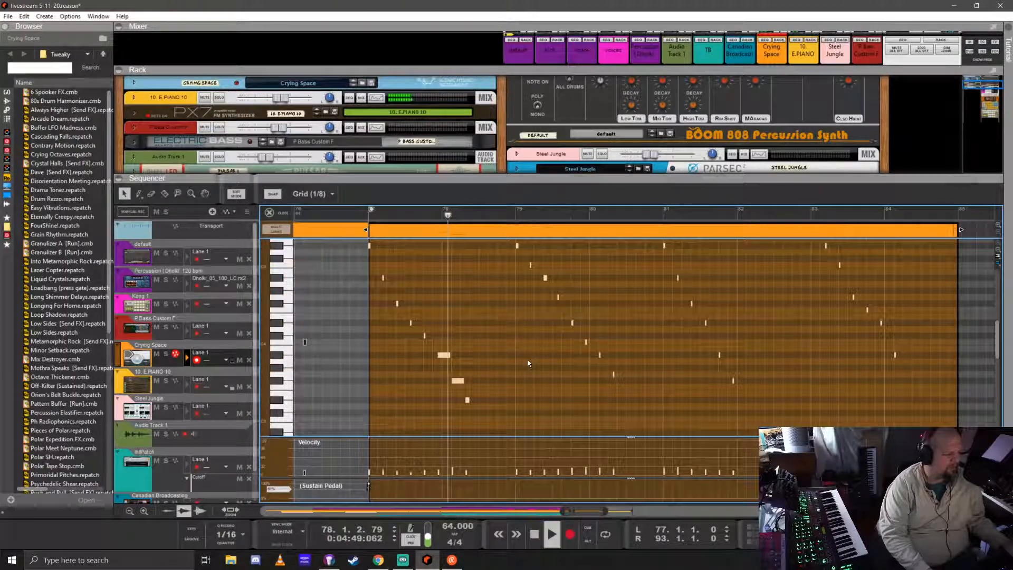
- Close the note editor and move the eight-bar Crying Space clip to bar 85
{"action": "left_click", "coordinate": [270, 214]}
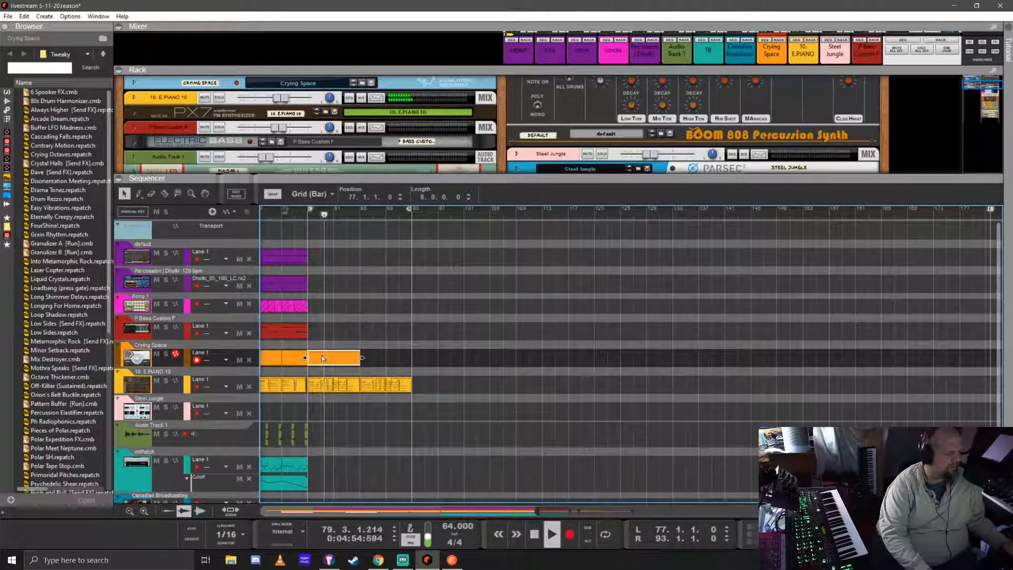
{"action": "left_click_drag", "start_coordinate": [323, 360], "coordinate": [374, 360]}
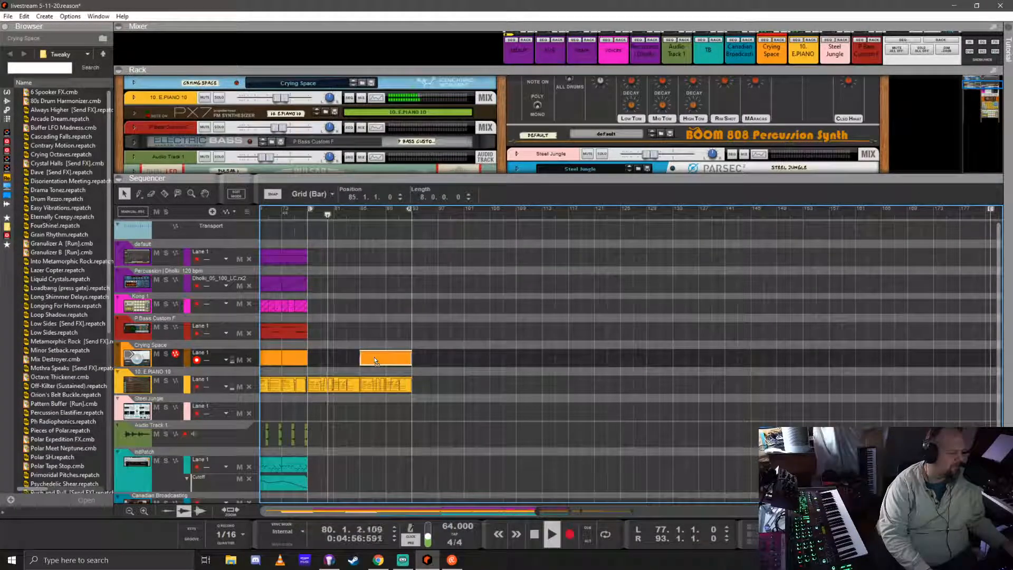
- Record a new bass part on the P Bass Custom F track from bar 77 to bar 85
{"action": "left_click", "coordinate": [136, 319]}
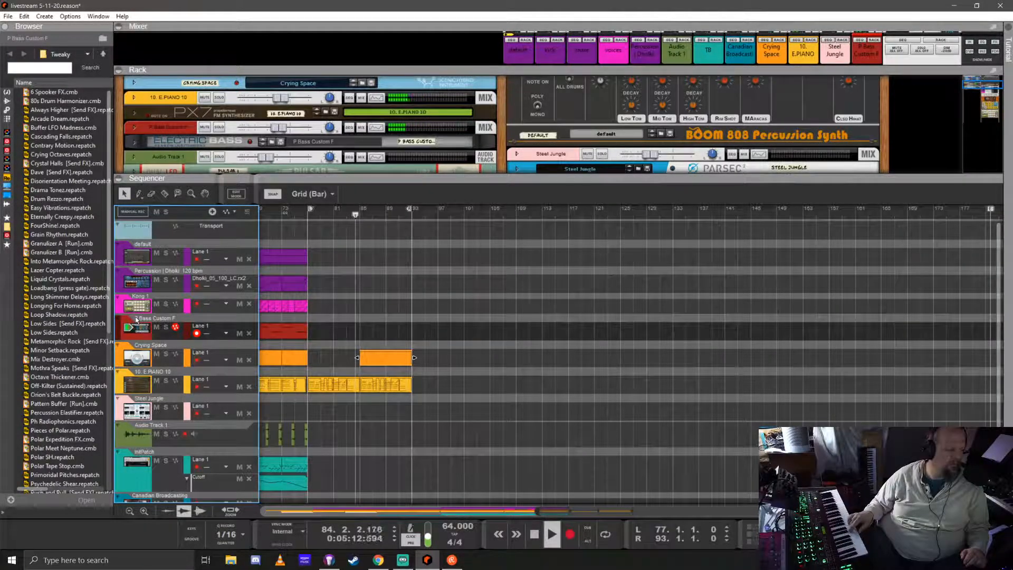
{"action": "key", "text": "space"}
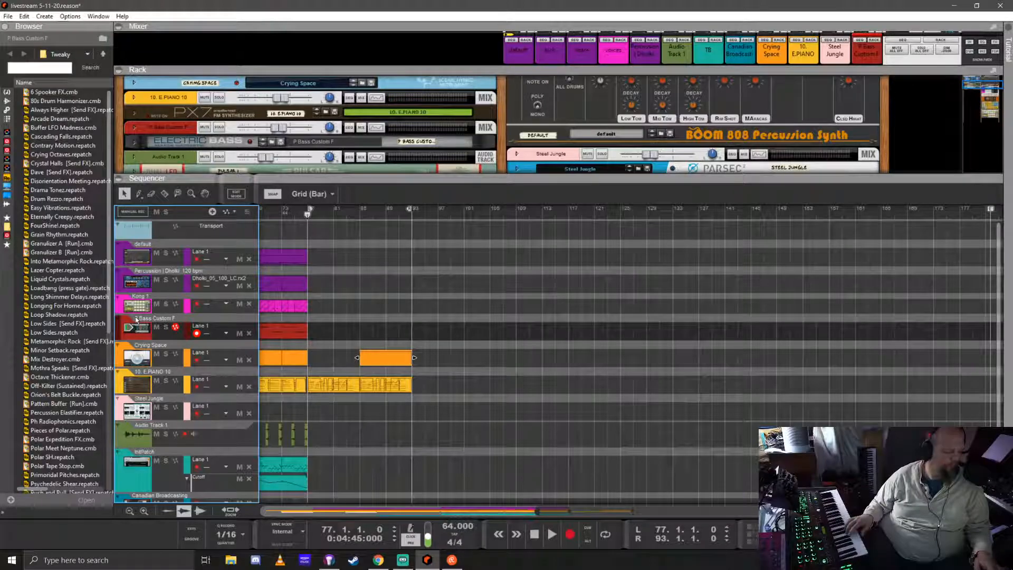
{"action": "key", "text": "ctrl+Return"}
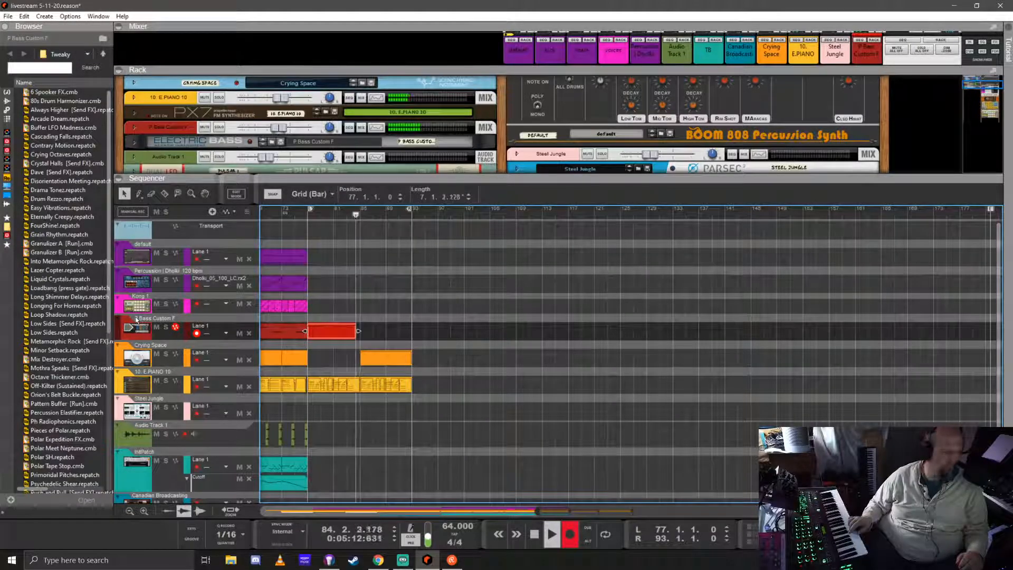
{"action": "key", "text": "space"}
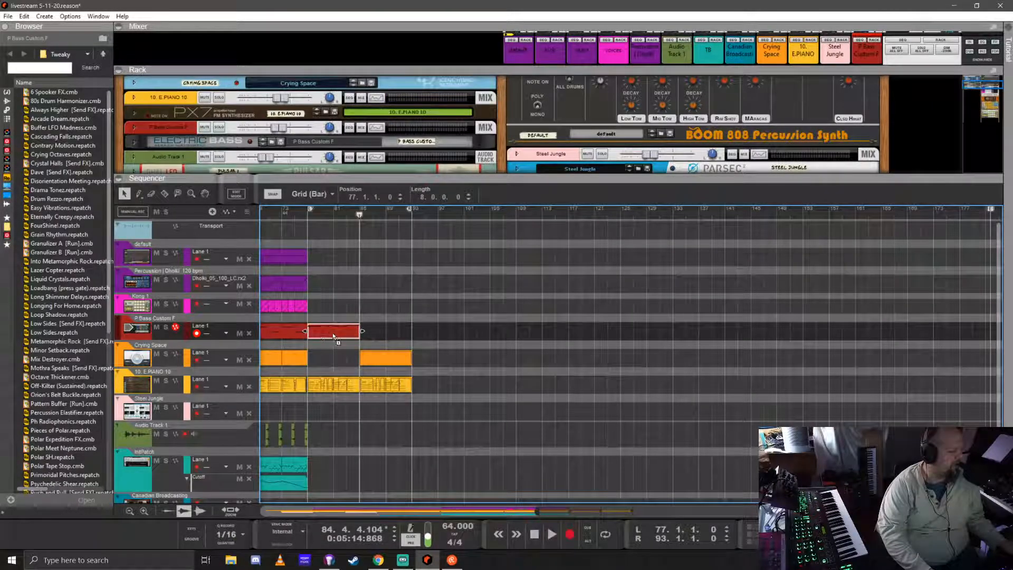
- Copy the eight-bar bass clip to bar 85 and audition the arrangement from bar 77
{"action": "left_click_drag", "start_coordinate": [327, 336], "coordinate": [384, 333]}
{"action": "left_click", "coordinate": [390, 333]}
{"action": "left_click", "coordinate": [307, 214]}
{"action": "key", "text": "space"}
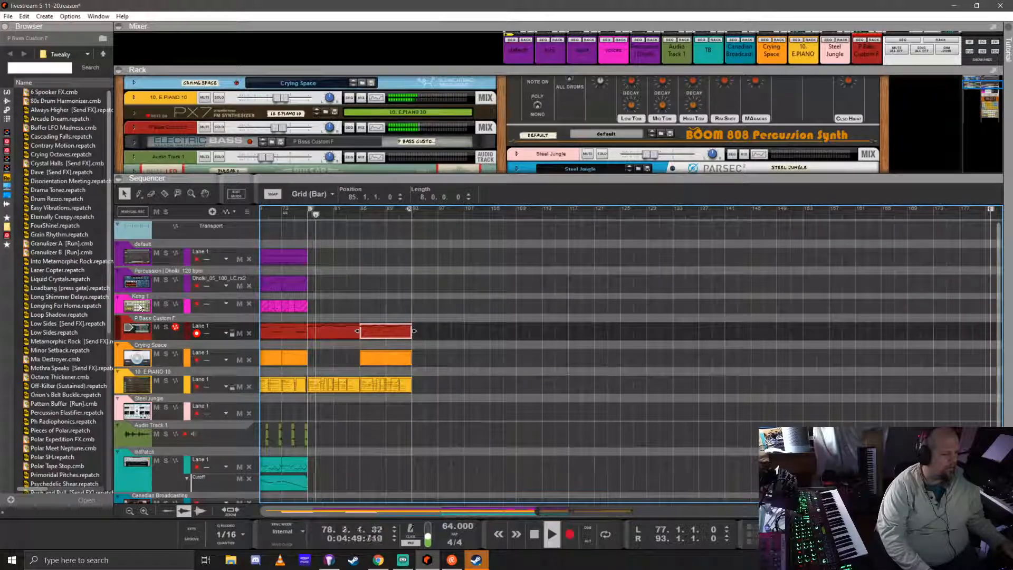
- Record a drum part on the default (BOOM 808) track from bar 77 to bar 85
{"action": "left_click", "coordinate": [138, 256]}
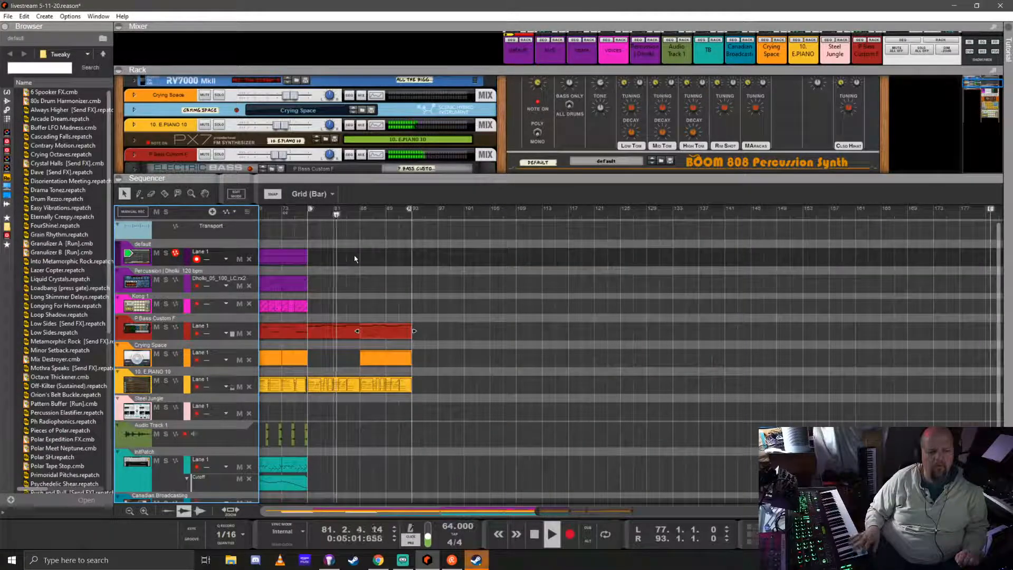
{"action": "key", "text": "space"}
{"action": "key", "text": "KP_0"}
{"action": "key", "text": "KP_Multiply"}
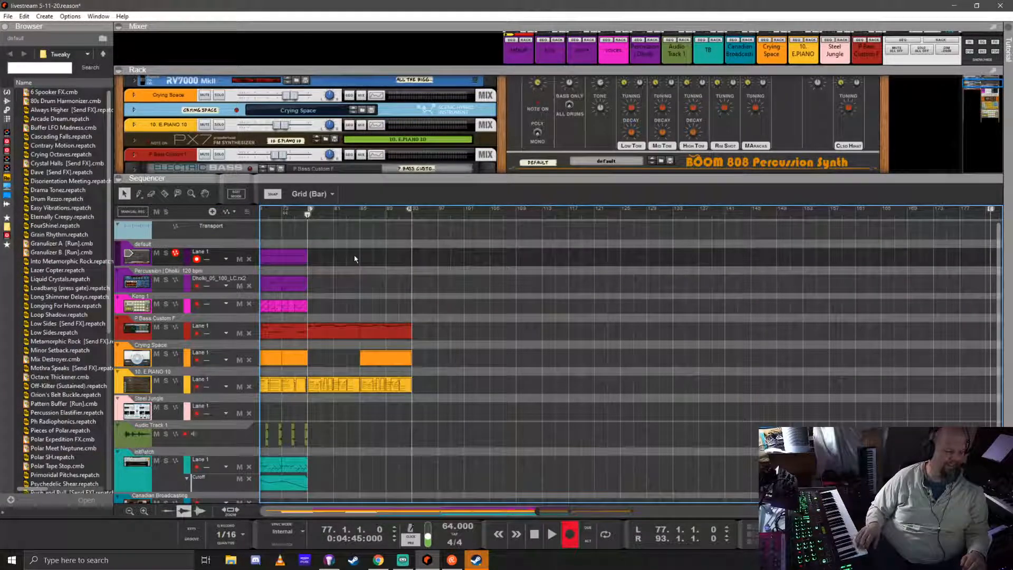
{"action": "key", "text": "space"}
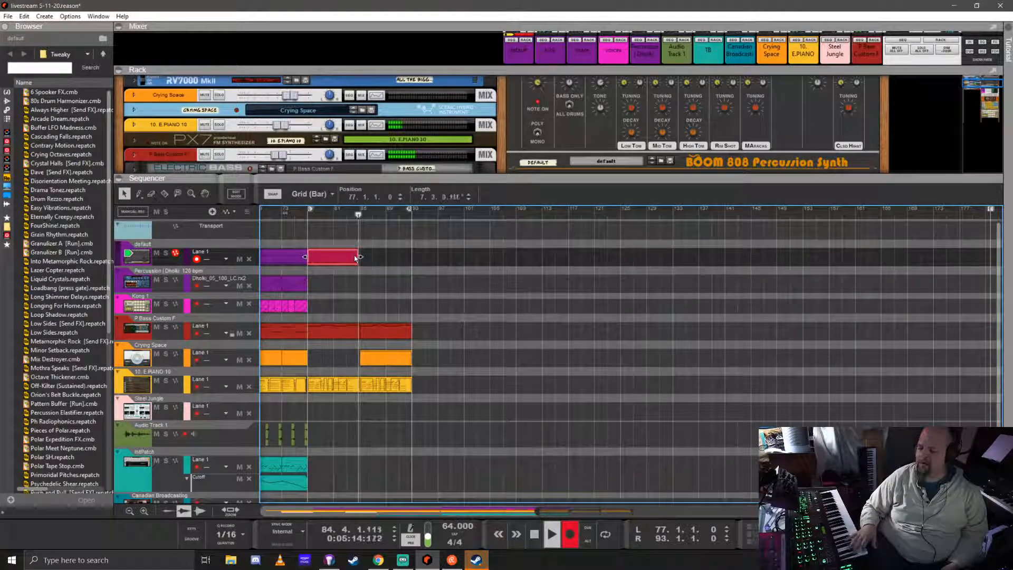
{"action": "key", "text": "space"}
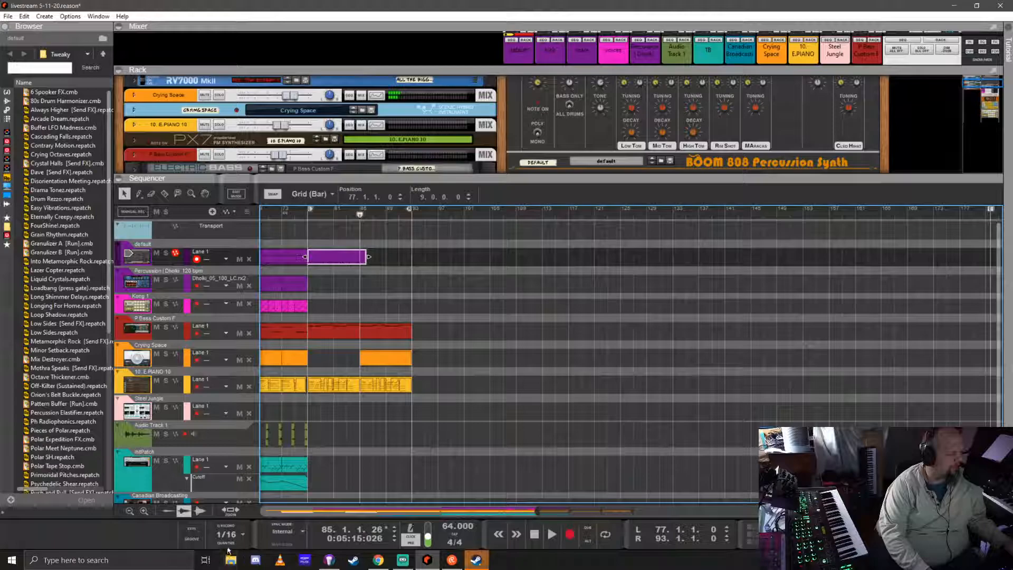
- Trim the recorded drum clip to eight bars, copy it to bar 85, and join both clips into one 16-bar clip
{"action": "mouse_move", "coordinate": [371, 256]}
{"action": "left_mouse_down"}
{"action": "mouse_move", "coordinate": [397, 263]}
{"action": "mouse_move", "coordinate": [369, 262]}
{"action": "left_mouse_up"}
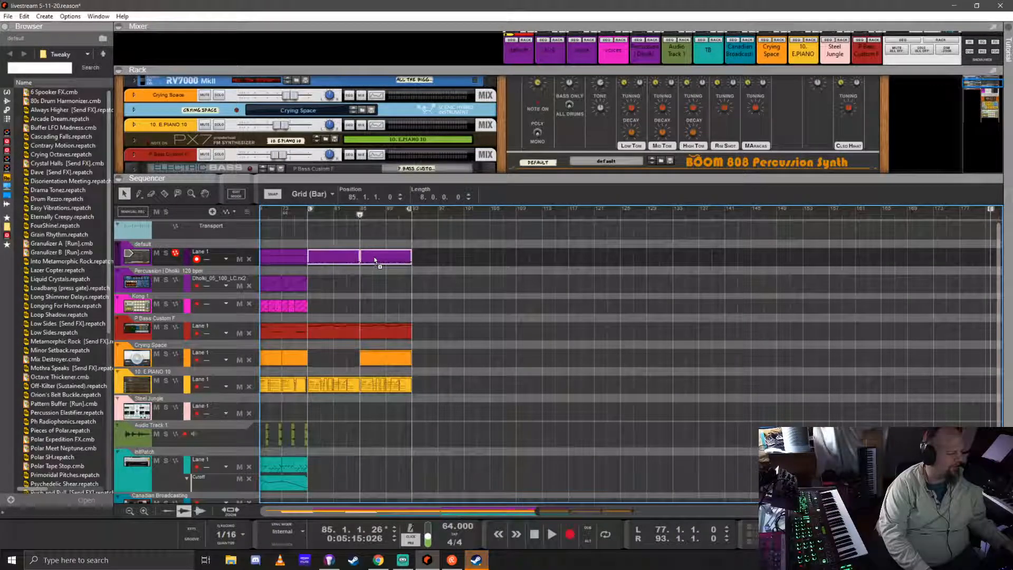
{"action": "left_click_drag", "start_coordinate": [441, 254], "coordinate": [331, 256]}
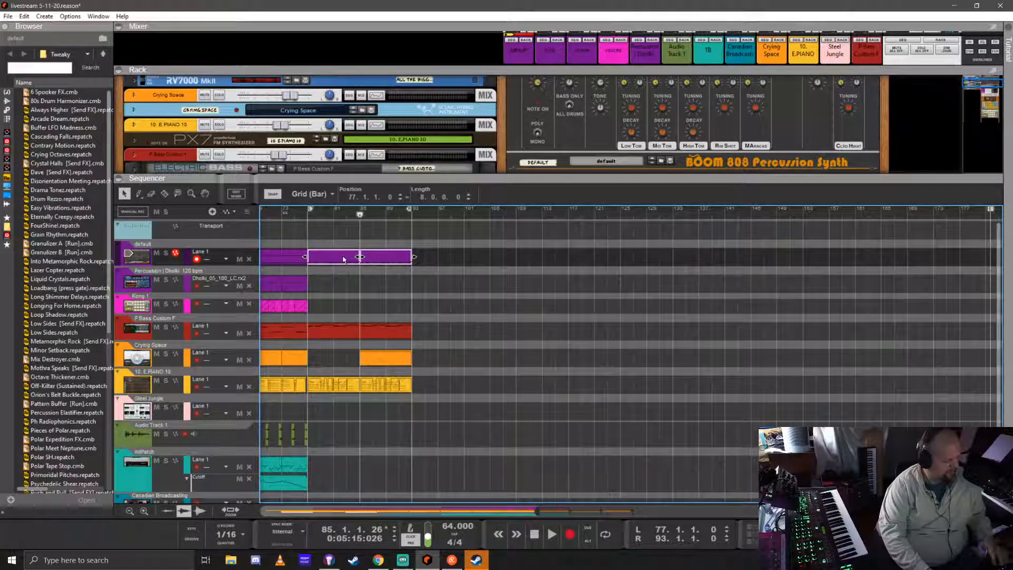
{"action": "key", "text": "ctrl+j"}
- Switch to the Steam chat window, move it off this screen, and return to Reason
{"action": "left_click", "coordinate": [472, 558]}
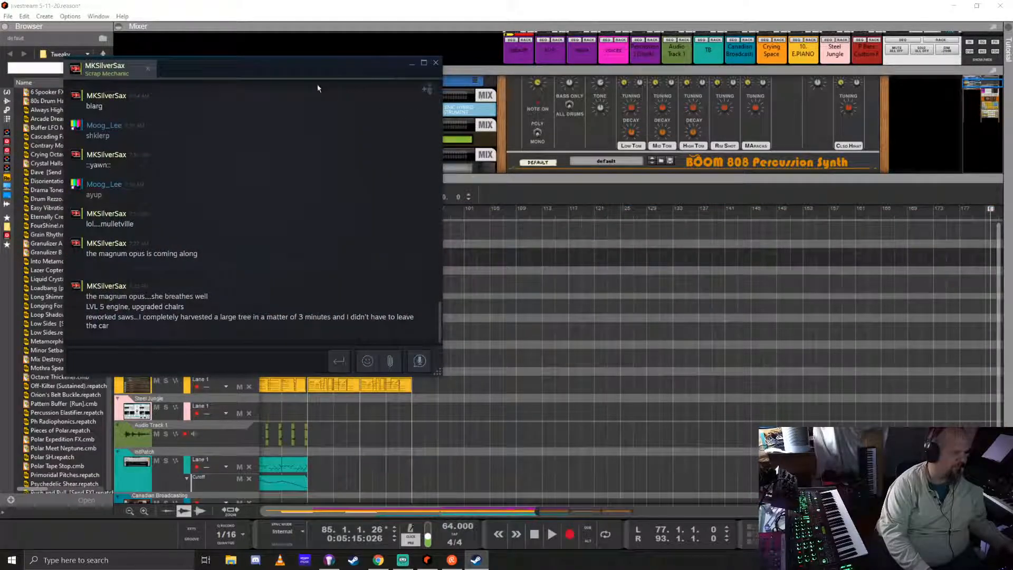
{"action": "left_click_drag", "start_coordinate": [259, 69], "coordinate": [1012, 71]}
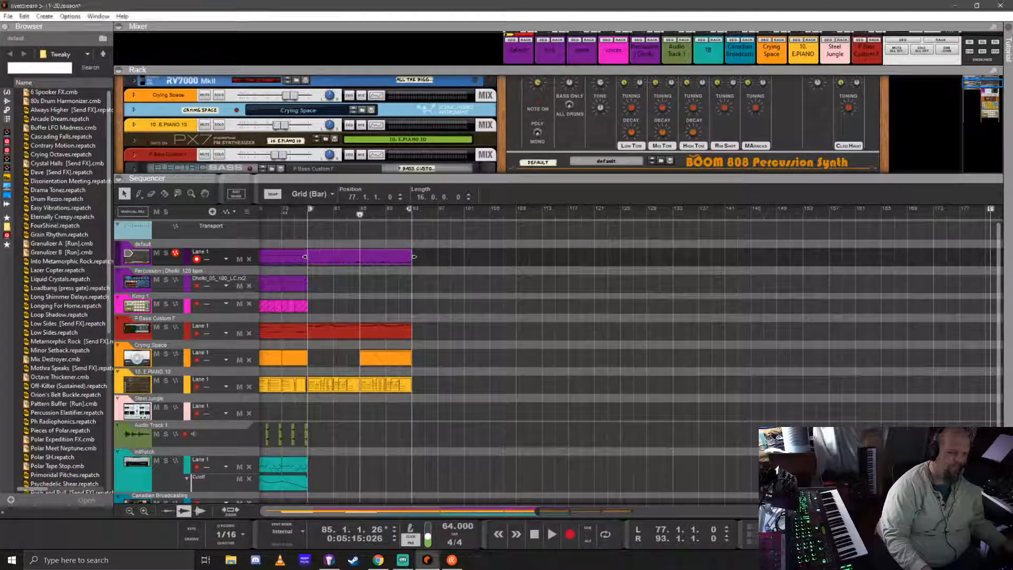
{"action": "left_click", "coordinate": [600, 12]}
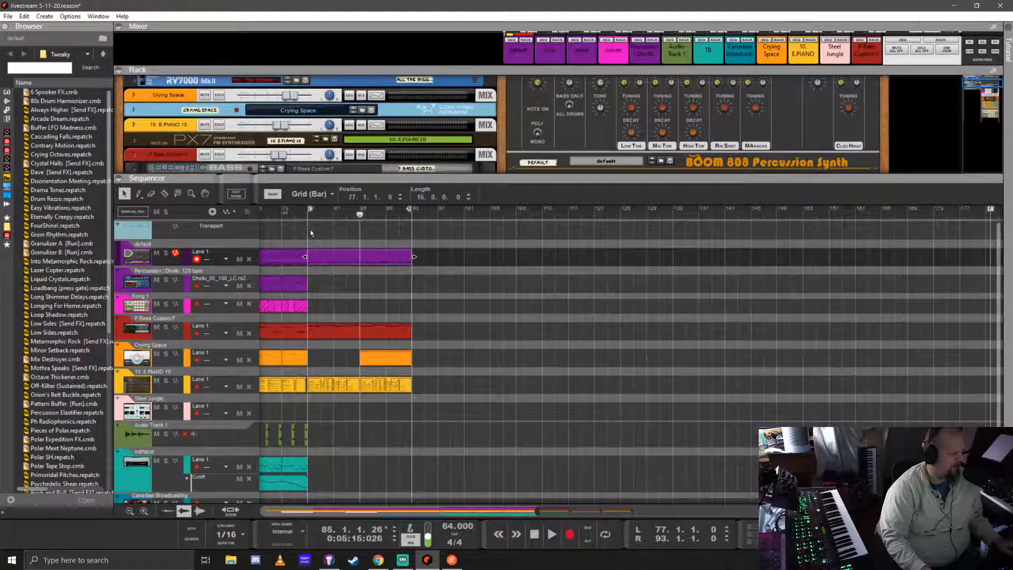
- Audition the earlier section of the arrangement from about bar 68
{"action": "scroll", "coordinate": [321, 239], "scroll_direction": "left", "scroll_amount": 4}
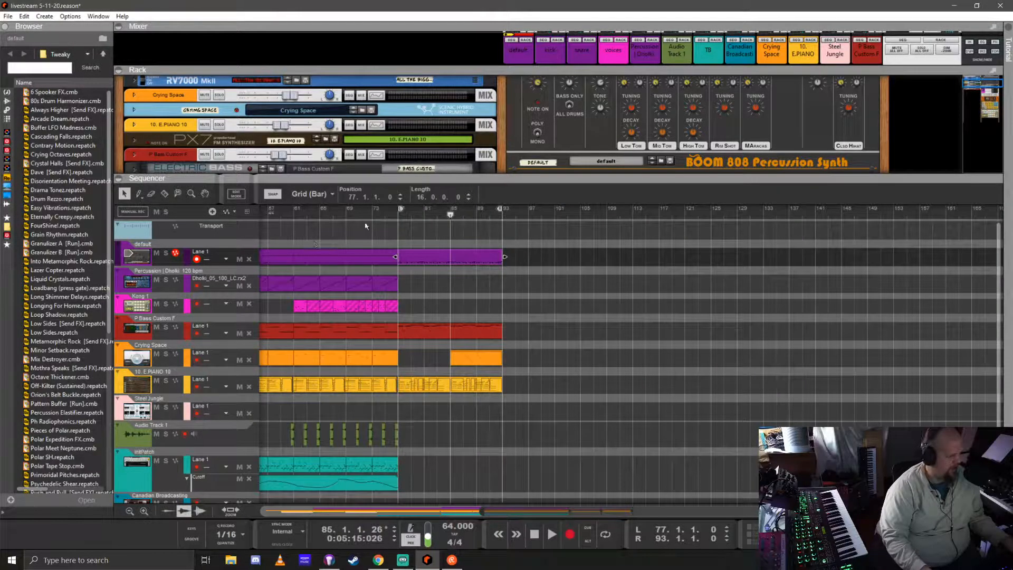
{"action": "key", "text": "space"}
{"action": "left_click", "coordinate": [341, 212]}
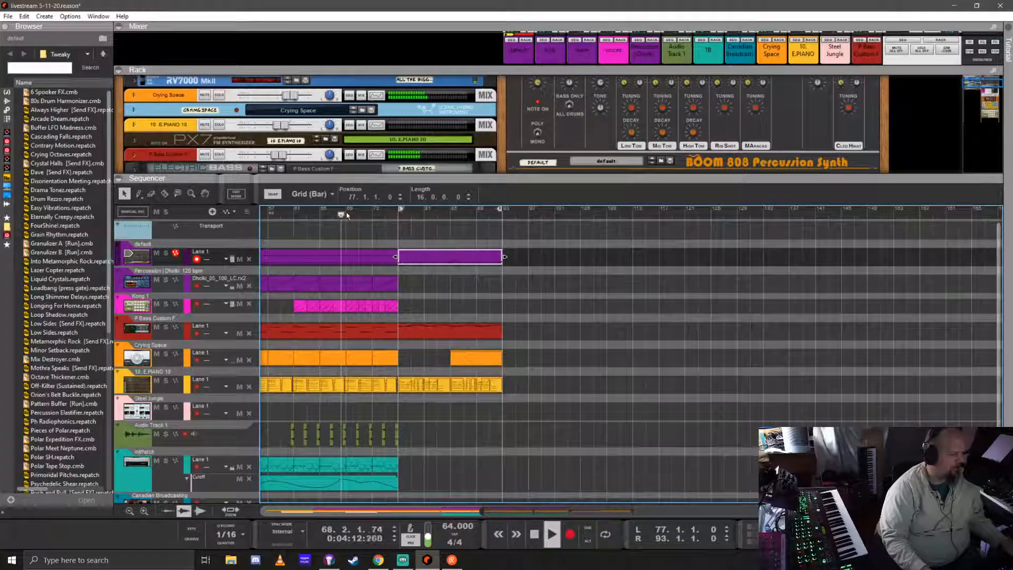
{"action": "key", "text": "space"}
- Overdub more drum notes into the default track's 16-bar clip from bar 77 to bar 85
{"action": "left_click", "coordinate": [399, 214]}
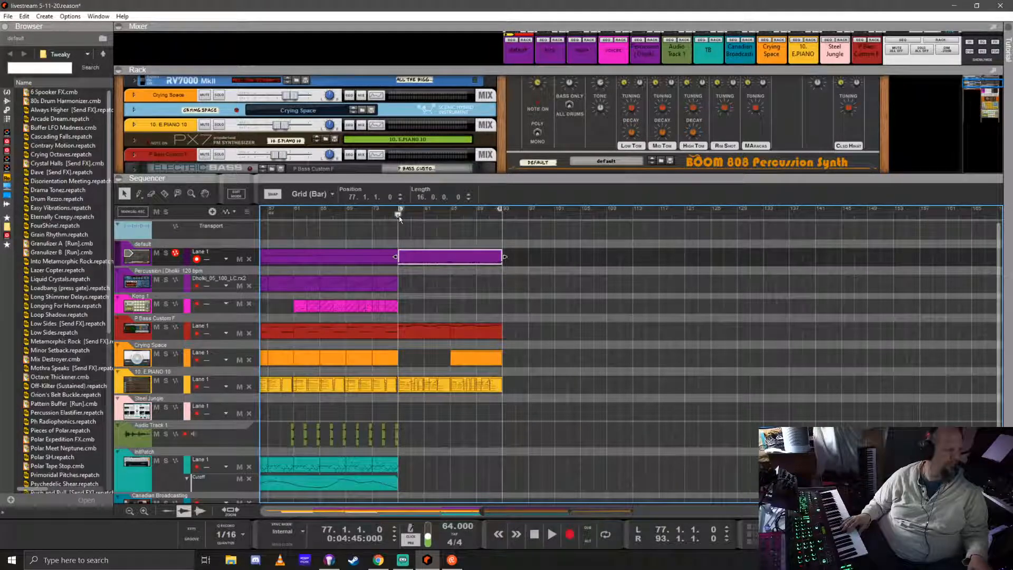
{"action": "key", "text": "ctrl+Return"}
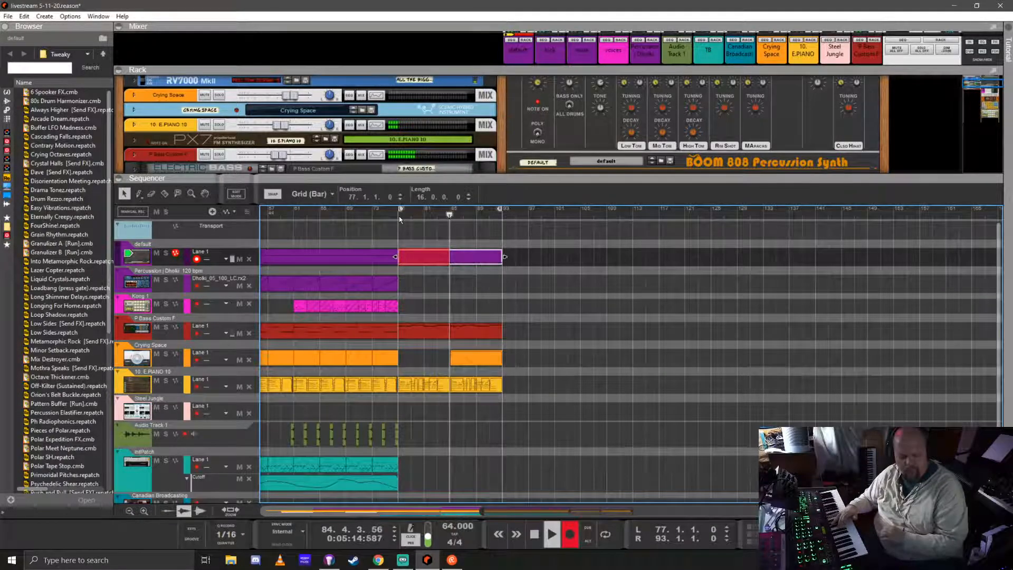
{"action": "key", "text": "space"}
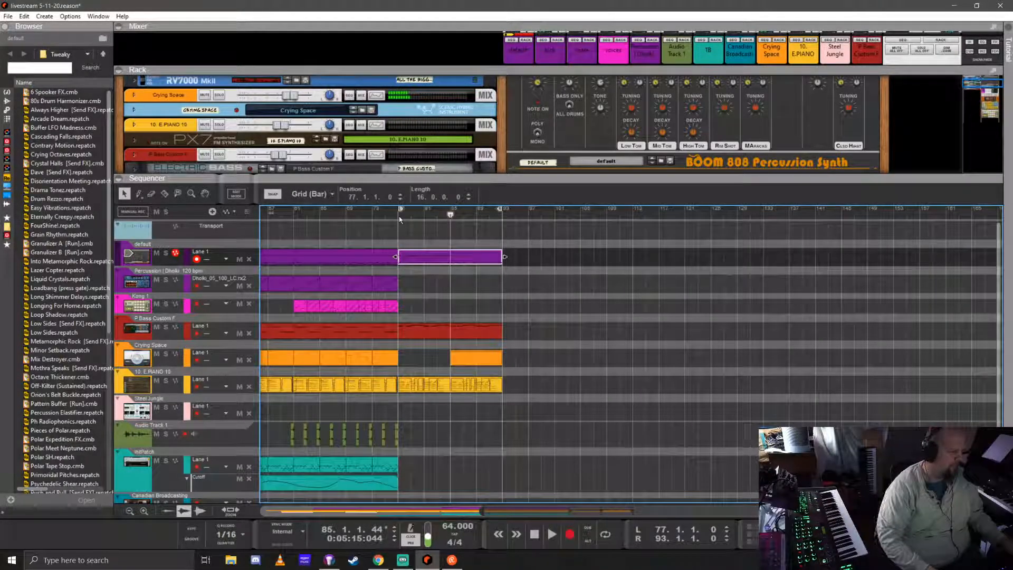
- Set the quantize value to 1/32 and check the overdubbed drum notes in the note editor
{"action": "left_click", "coordinate": [237, 534]}
{"action": "left_click", "coordinate": [282, 499]}
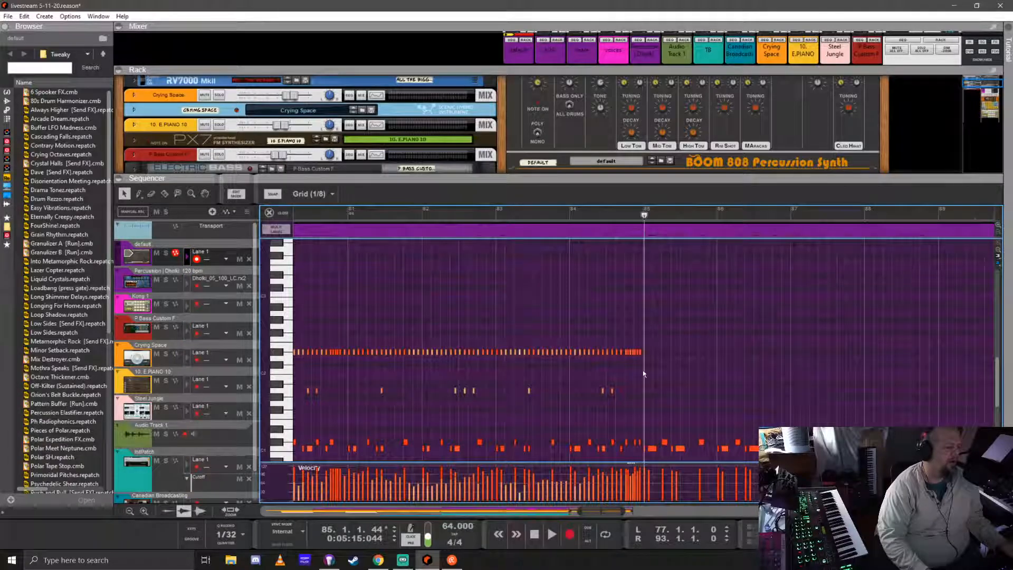
{"action": "left_click", "coordinate": [269, 212]}
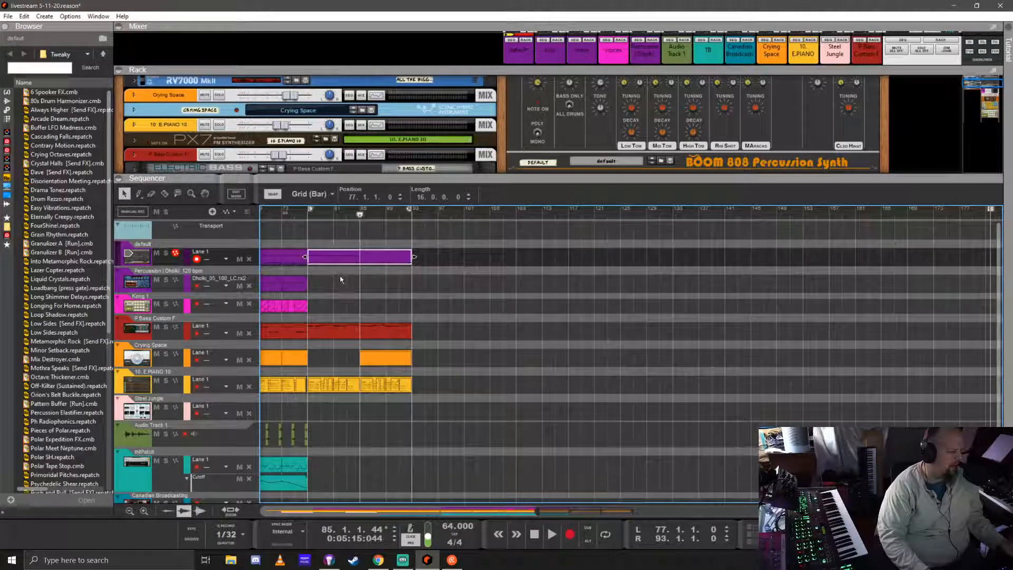
- Duplicate the D#2 notes of bars 77 to 84 in the default clip to bar 85, audition from bar 77, and close the note editor
{"action": "double_click", "coordinate": [335, 260]}
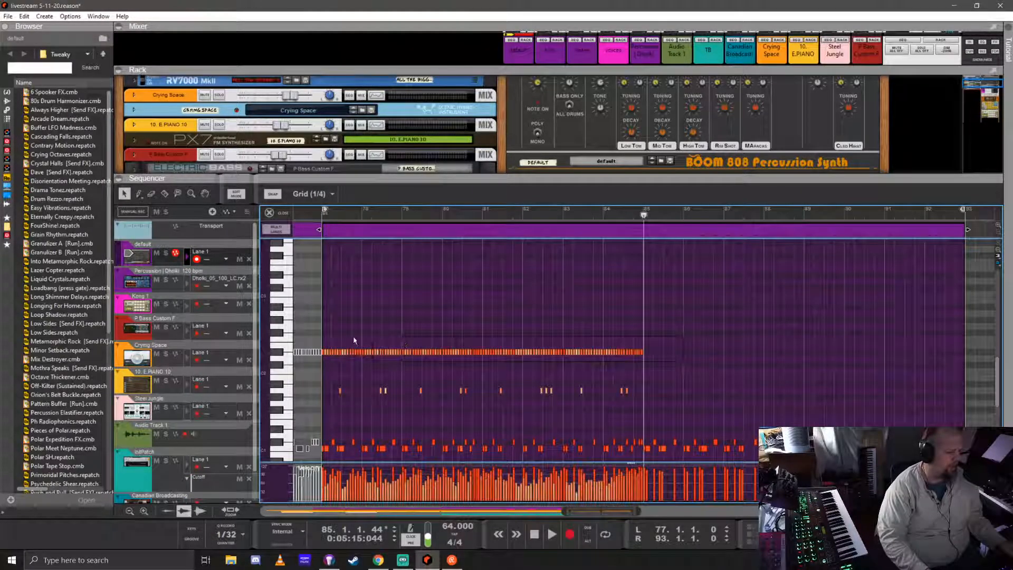
{"action": "left_click_drag", "start_coordinate": [324, 335], "coordinate": [321, 335]}
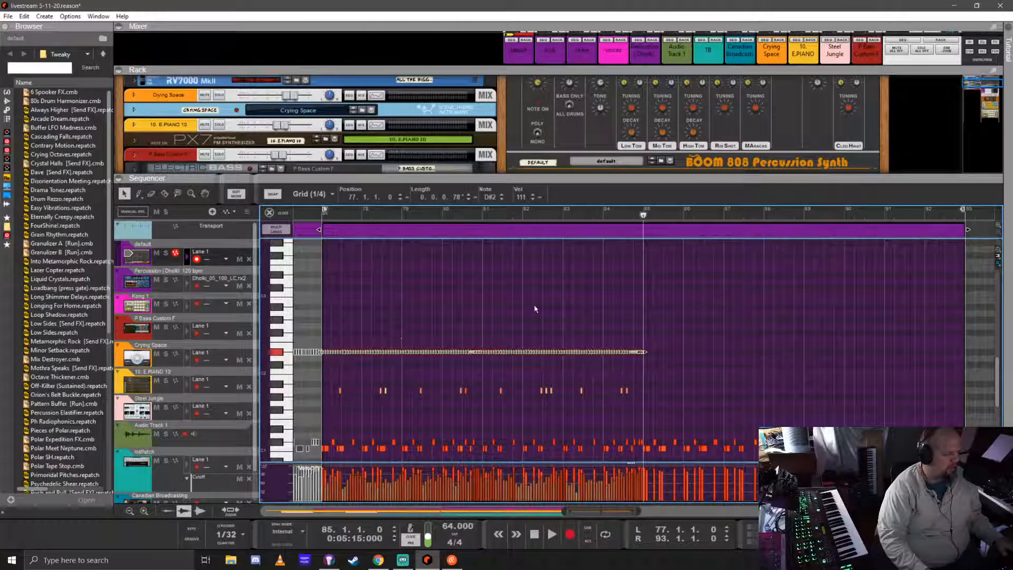
{"action": "key", "text": "ctrl+d"}
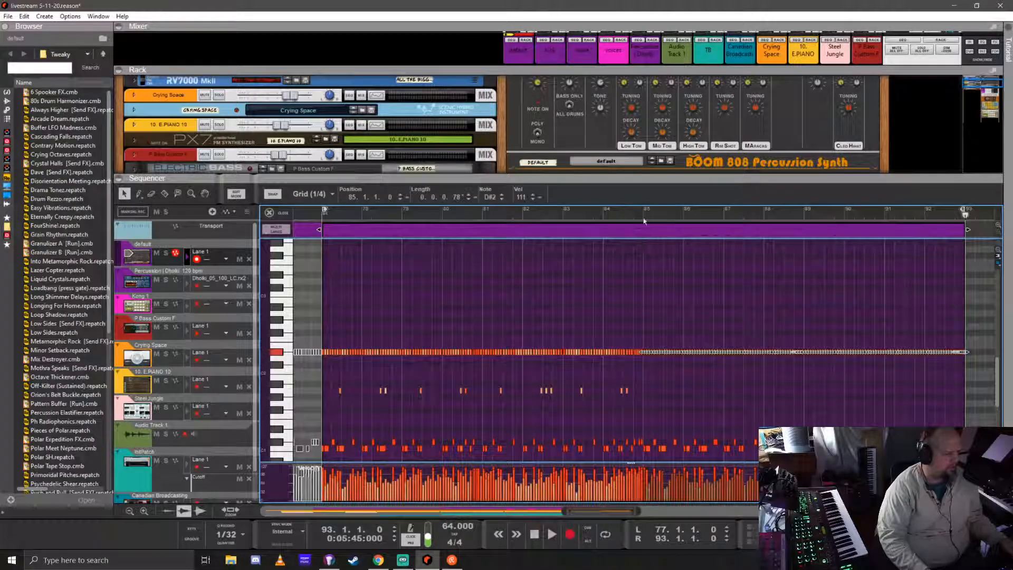
{"action": "key", "text": "space"}
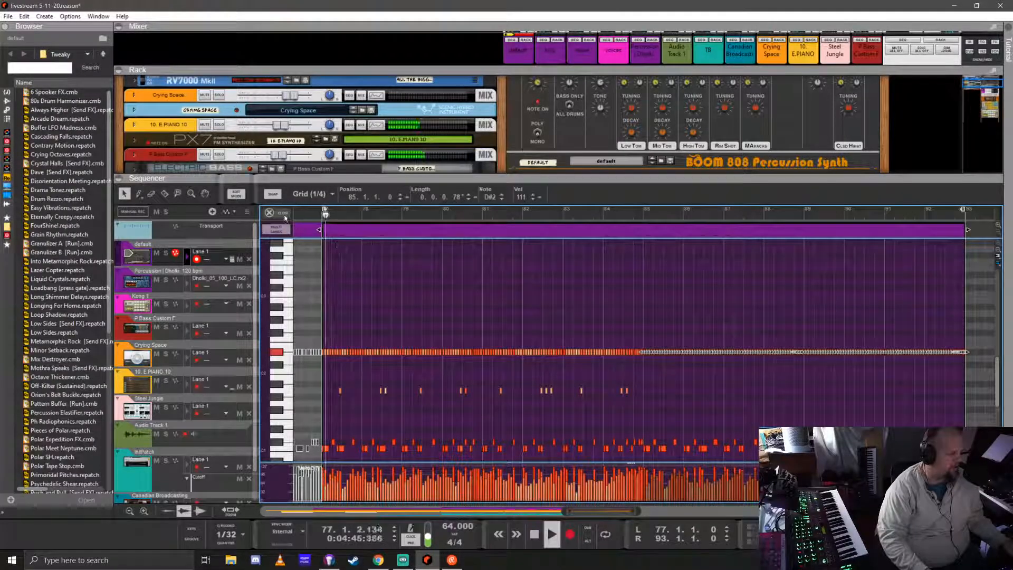
{"action": "left_click", "coordinate": [279, 214]}
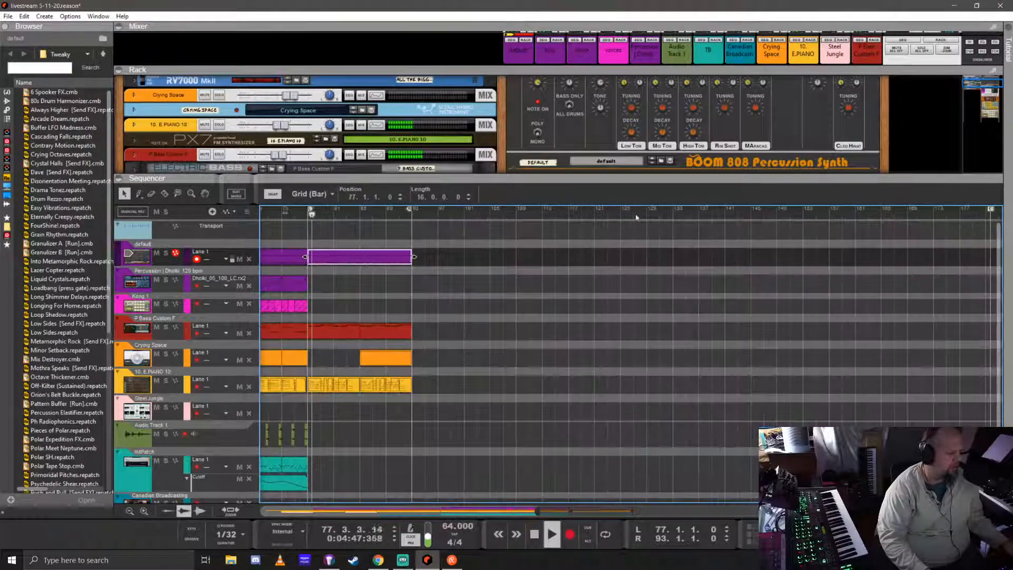
- Enlarge the rack area and fold the voices mix channel and the Kong drum machine below it
{"action": "left_click_drag", "start_coordinate": [662, 176], "coordinate": [719, 341]}
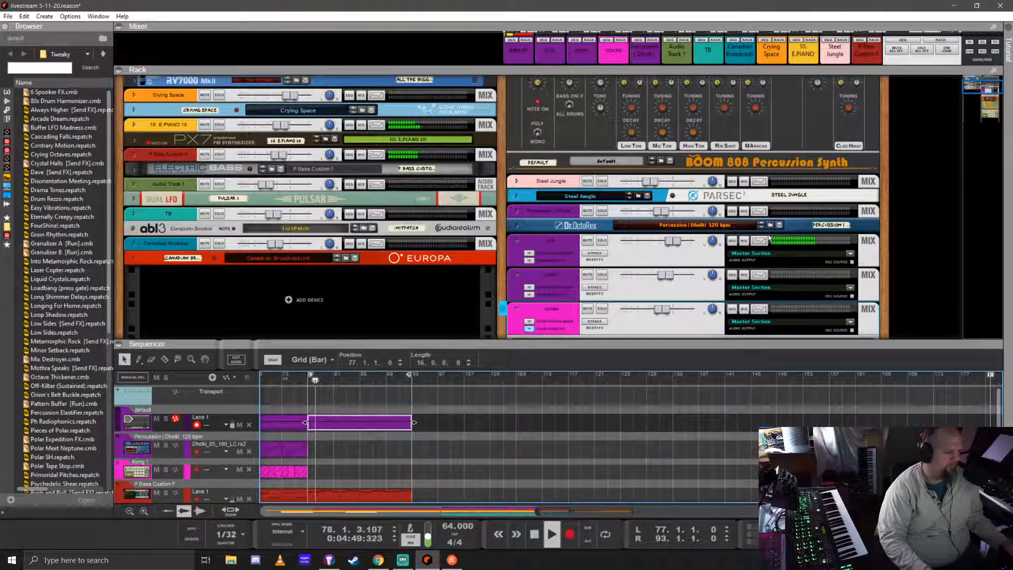
{"action": "scroll", "coordinate": [709, 230], "scroll_direction": "up", "scroll_amount": 3}
{"action": "scroll", "coordinate": [710, 231], "scroll_direction": "up", "scroll_amount": 2}
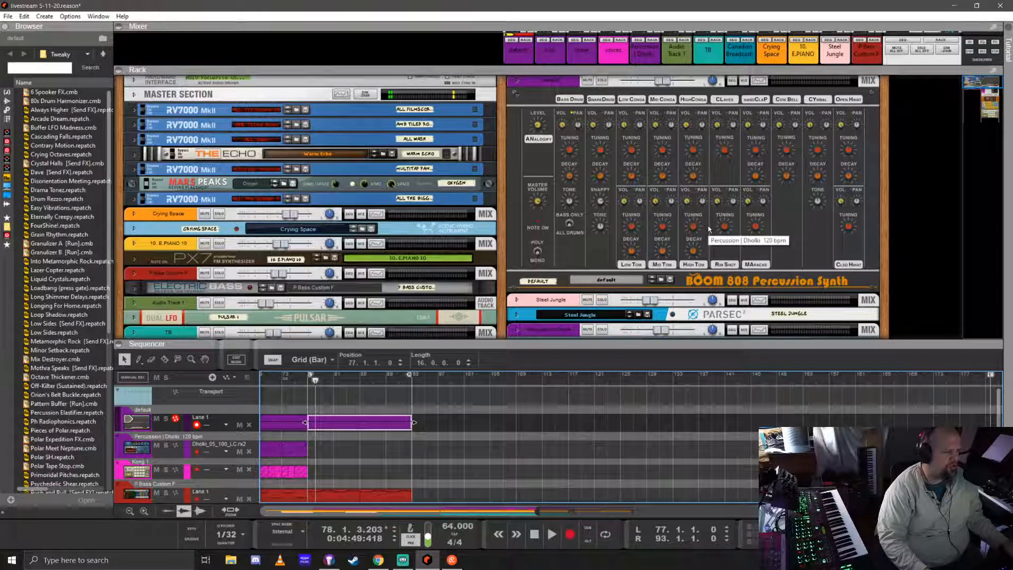
{"action": "scroll", "coordinate": [710, 230], "scroll_direction": "down", "scroll_amount": 6}
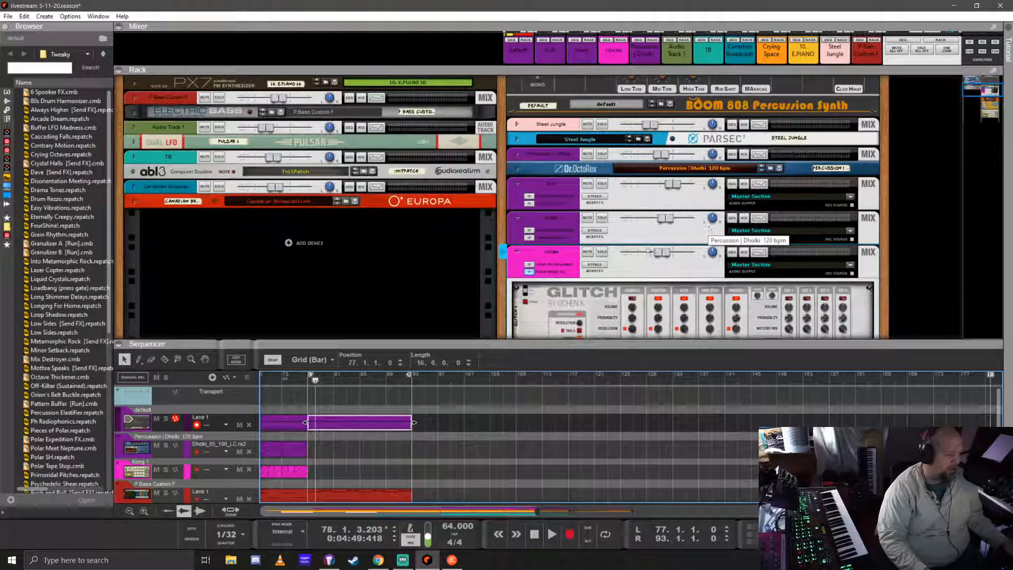
{"action": "left_click", "coordinate": [516, 253]}
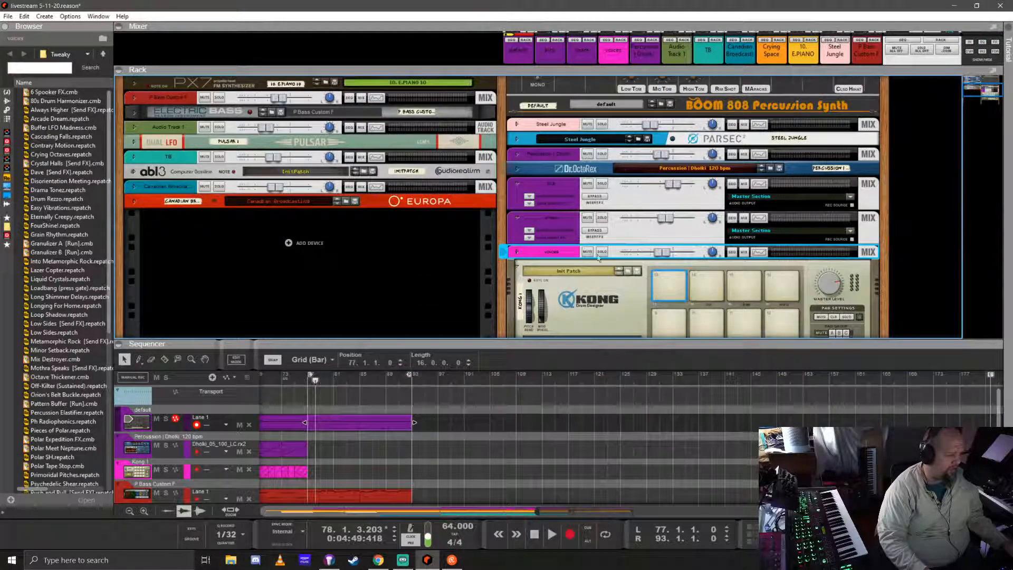
{"action": "left_click", "coordinate": [518, 267]}
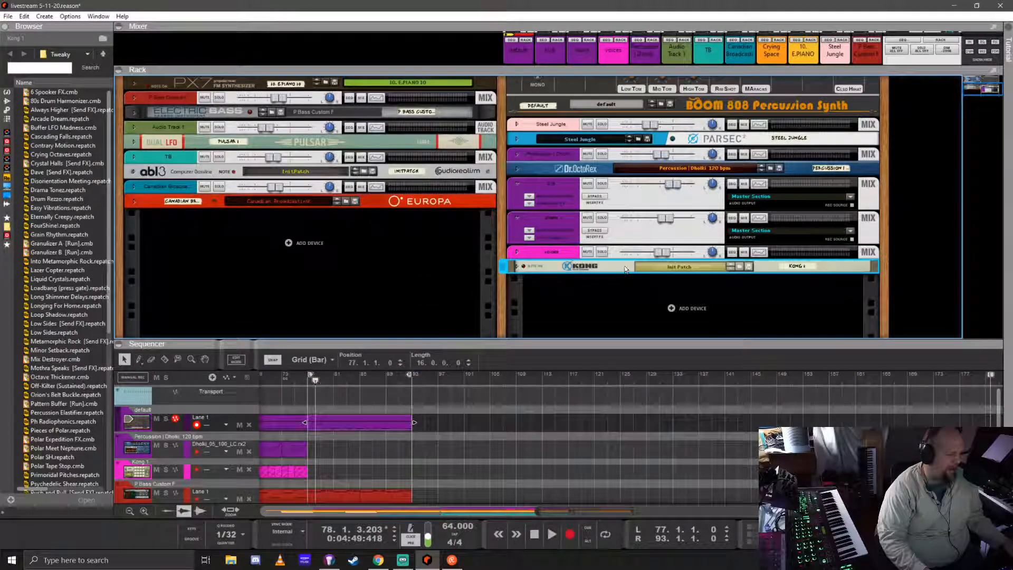
- Create a new mix channel below Kong and flip the rack to the rear connections of the BOOM 808
{"action": "right_click", "coordinate": [688, 309]}
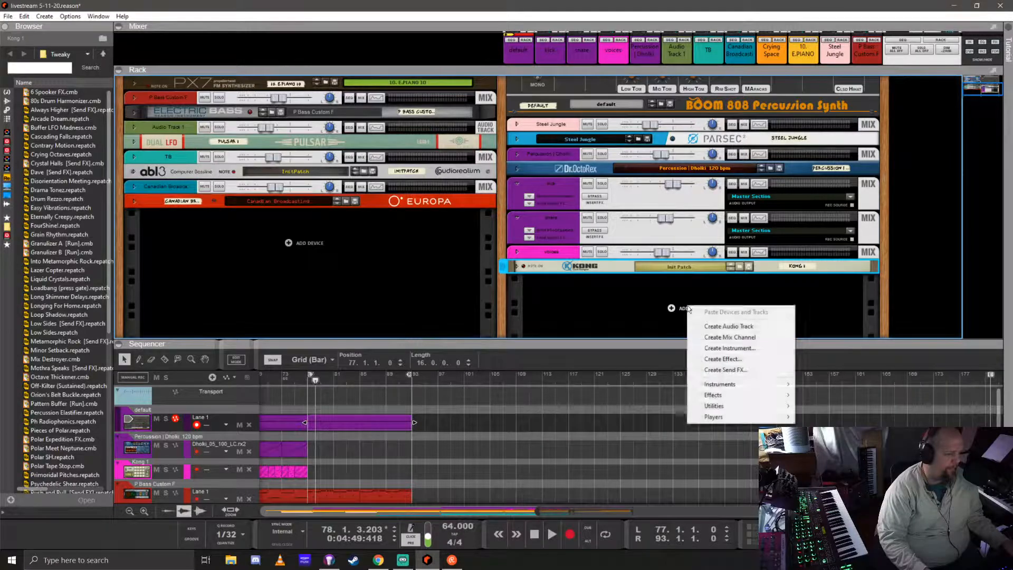
{"action": "left_click", "coordinate": [729, 337]}
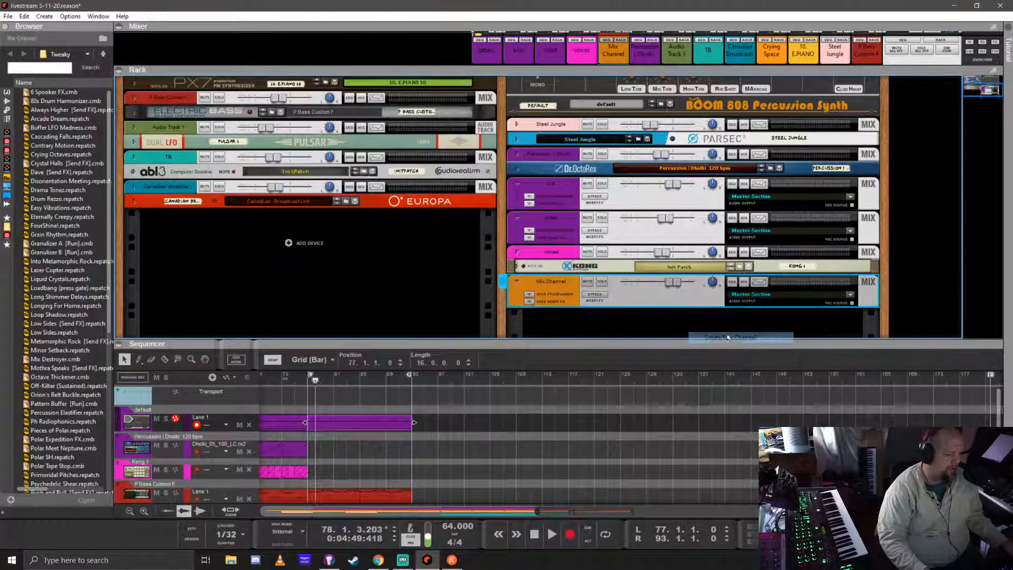
{"action": "key", "text": "Tab"}
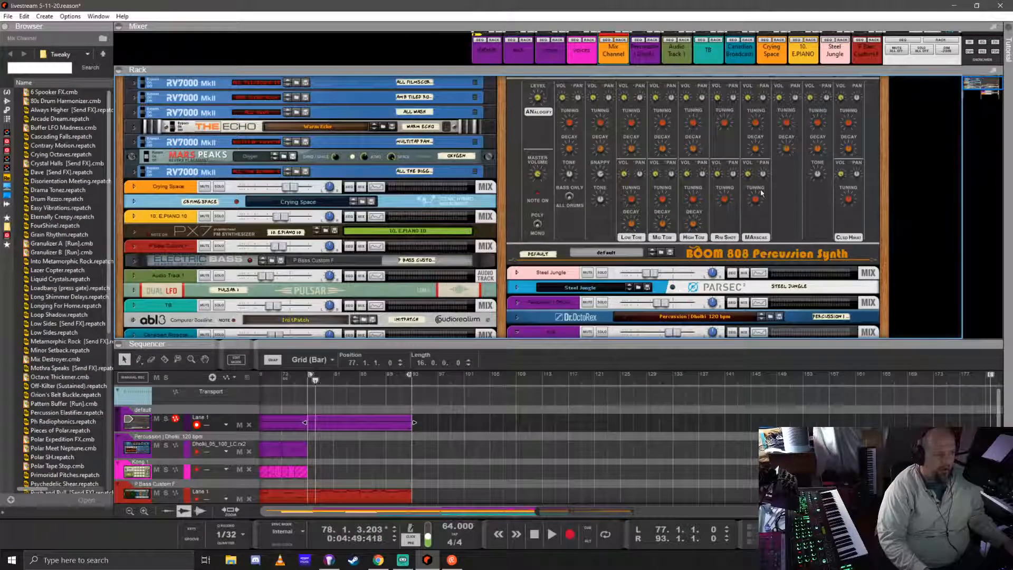
{"action": "scroll", "coordinate": [760, 180], "scroll_direction": "up", "scroll_amount": 1}
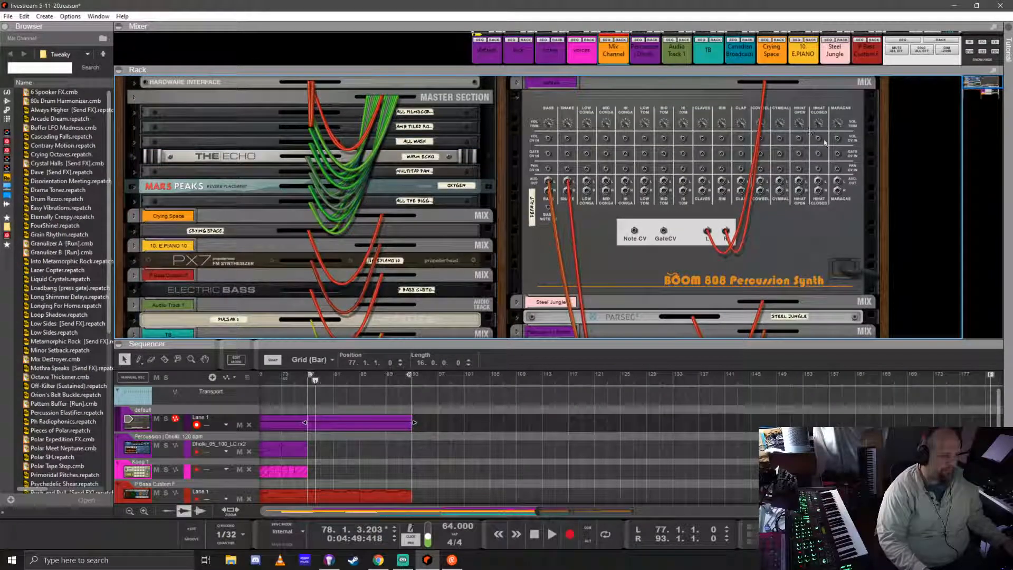
- Cable the BOOM 808's closed hi-hat output to the new mix channel, name that channel hats, and flip the rack to the front
{"action": "scroll", "coordinate": [819, 183], "scroll_direction": "down", "scroll_amount": 7}
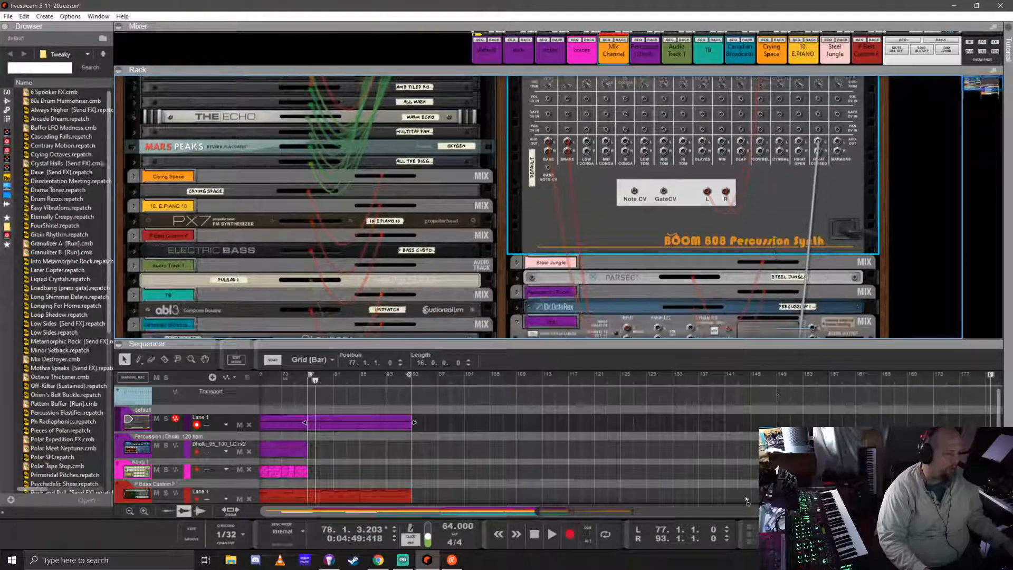
{"action": "left_click_drag", "start_coordinate": [636, 264], "coordinate": [629, 260]}
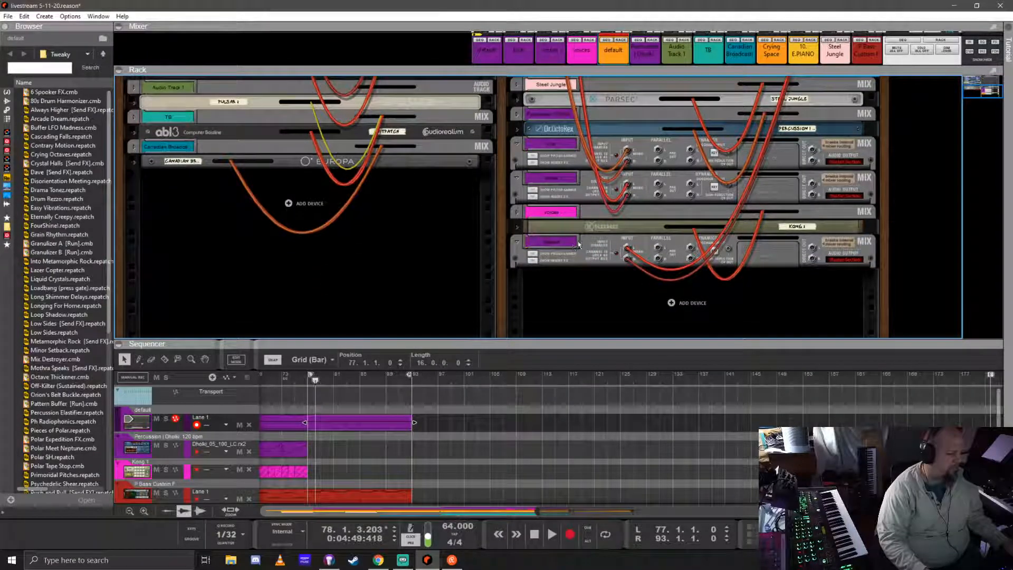
{"action": "double_click", "coordinate": [555, 243]}
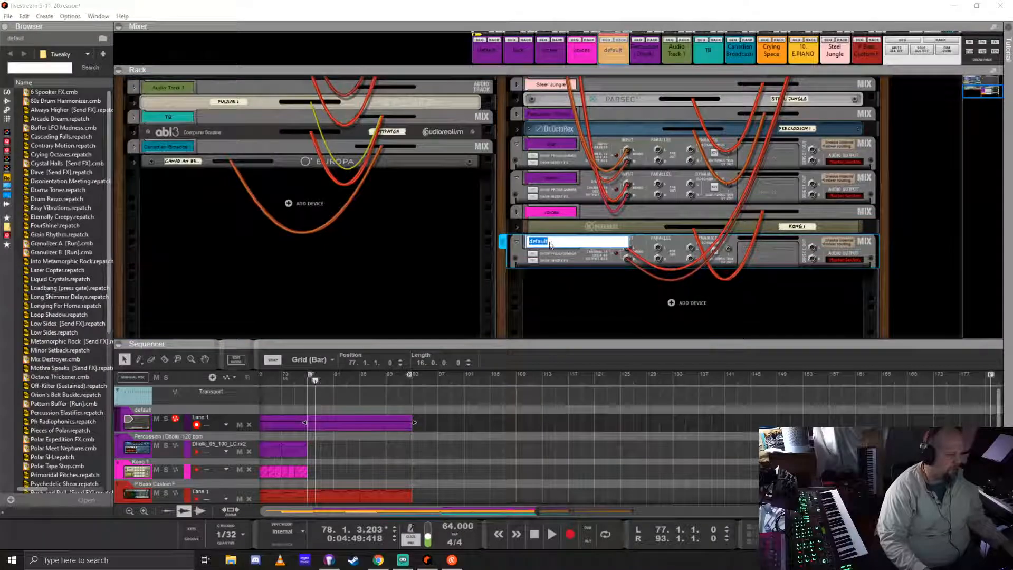
{"action": "type", "text": "hats"}
{"action": "key", "text": "Return"}
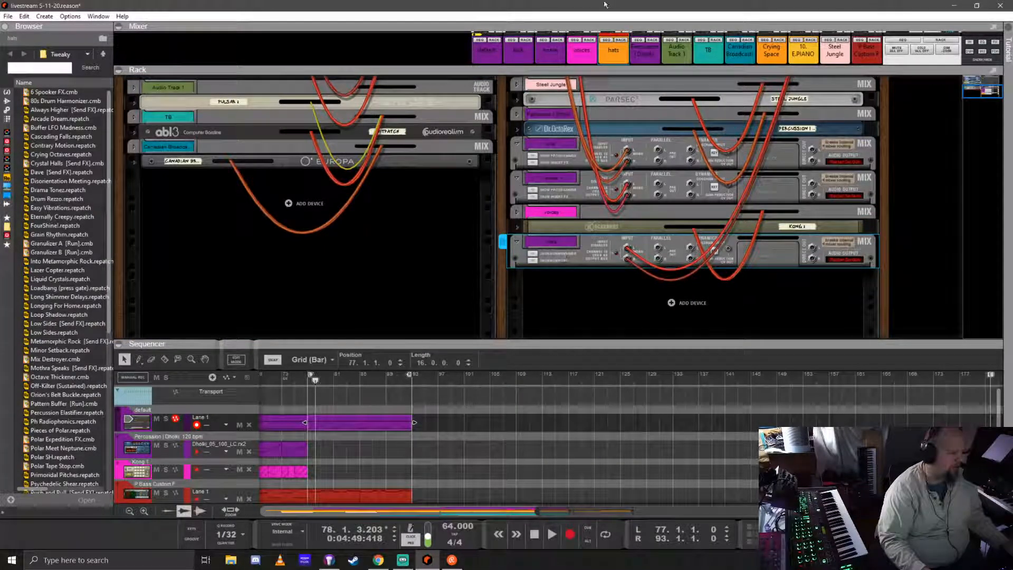
{"action": "key", "text": "Tab"}
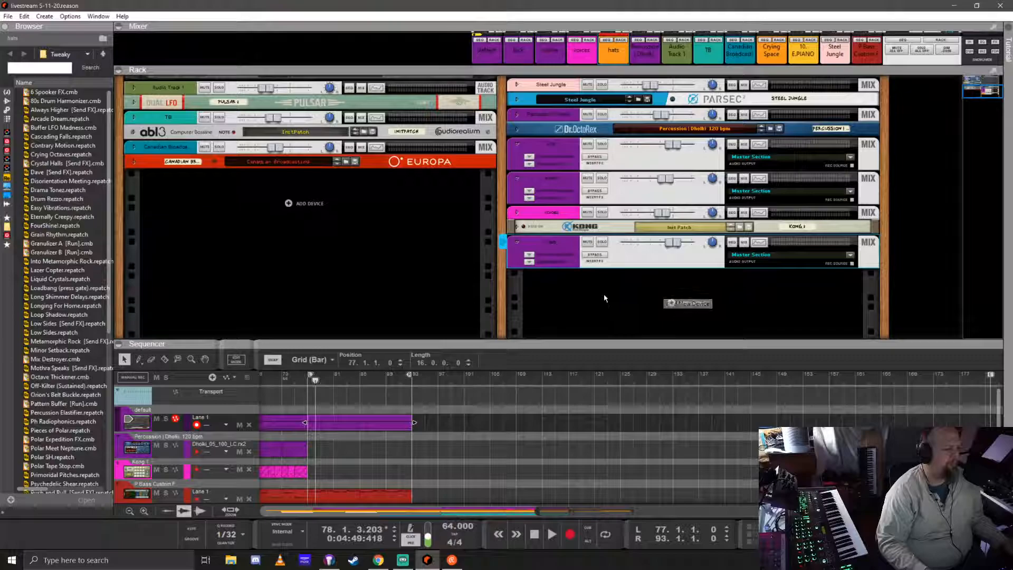
- Solo the hats channel, play the song from bar 77, and check the channel's frequency content in the Spectrum EQ
{"action": "left_click_drag", "start_coordinate": [315, 381], "coordinate": [308, 384]}
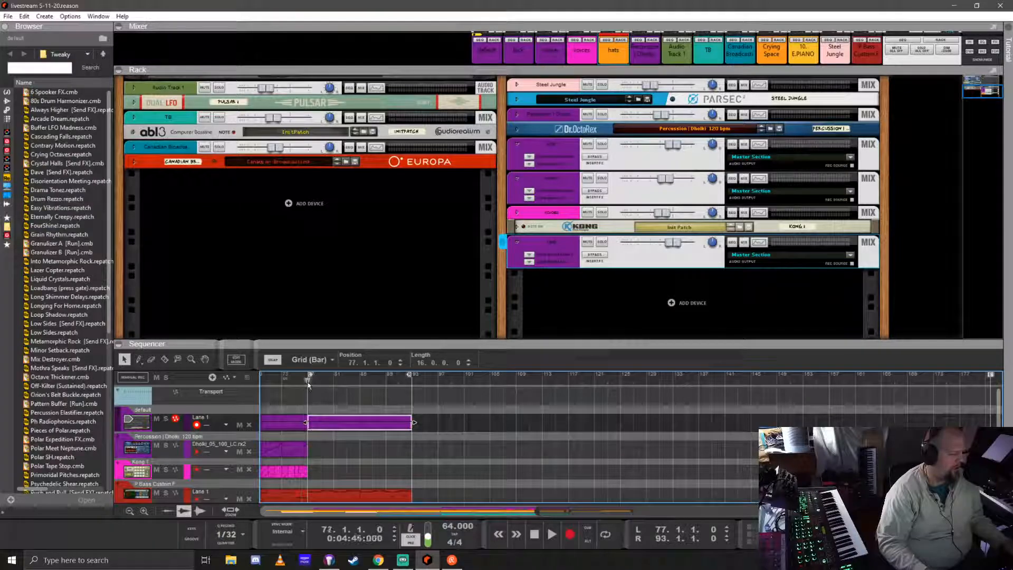
{"action": "left_click", "coordinate": [602, 242]}
{"action": "key", "text": "space"}
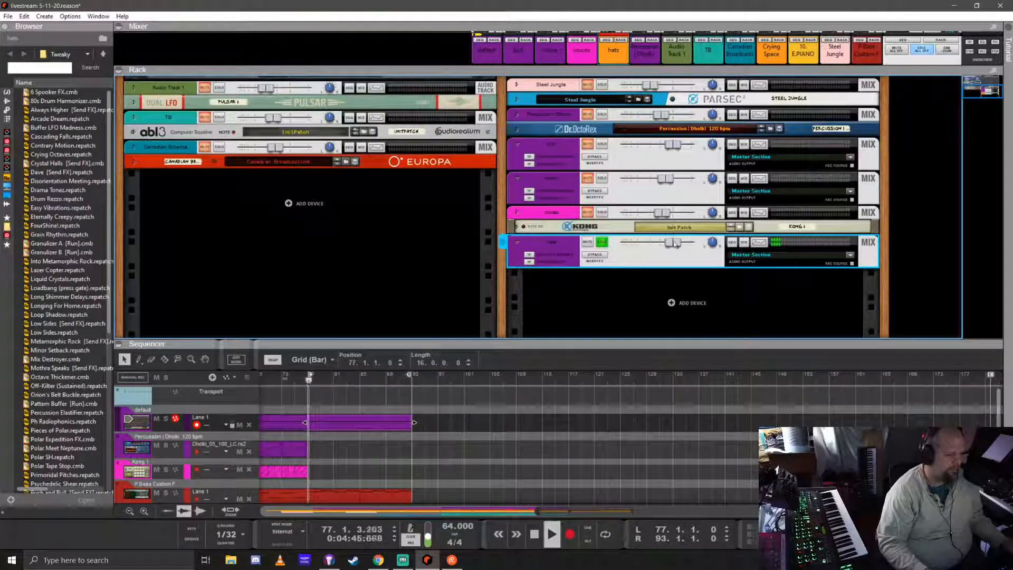
{"action": "key", "text": "F2"}
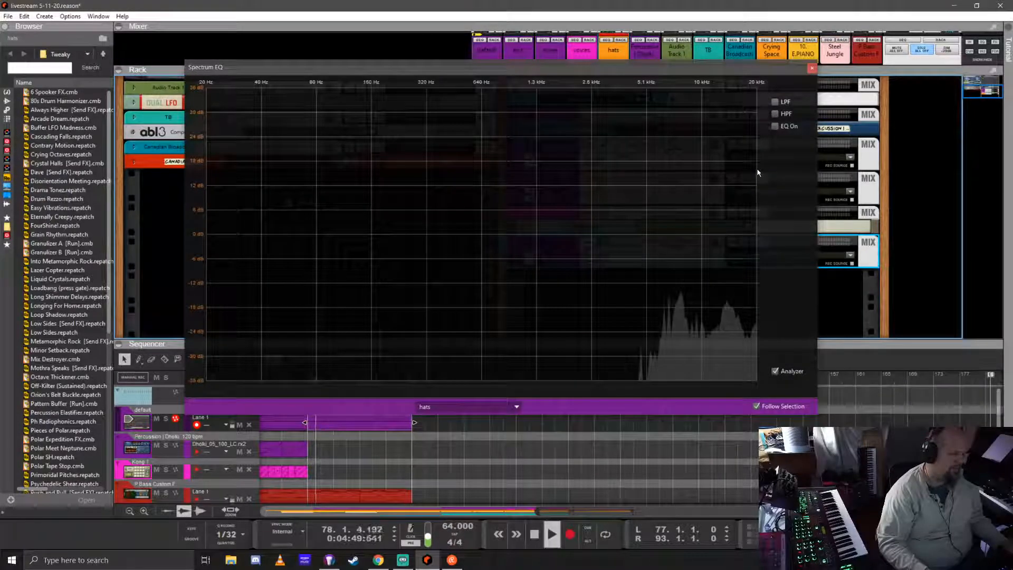
{"action": "left_click", "coordinate": [812, 68]}
- Try the BOOM 808's closed hi-hat pan and master volume controls while checking the hats channel's spectrum
{"action": "scroll", "coordinate": [739, 205], "scroll_direction": "up", "scroll_amount": 6}
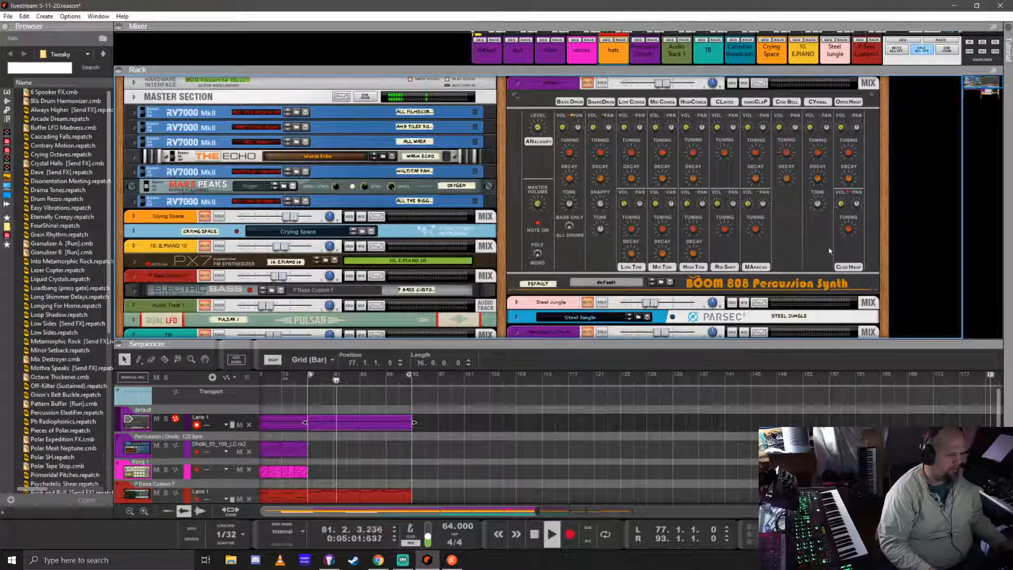
{"action": "left_click", "coordinate": [860, 203]}
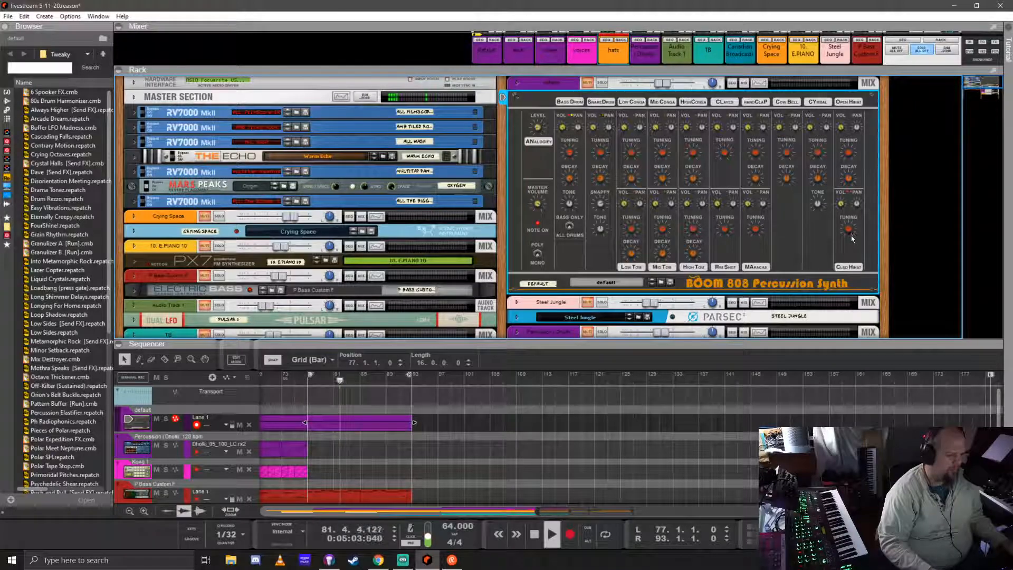
{"action": "left_click_drag", "start_coordinate": [858, 199], "coordinate": [858, 211]}
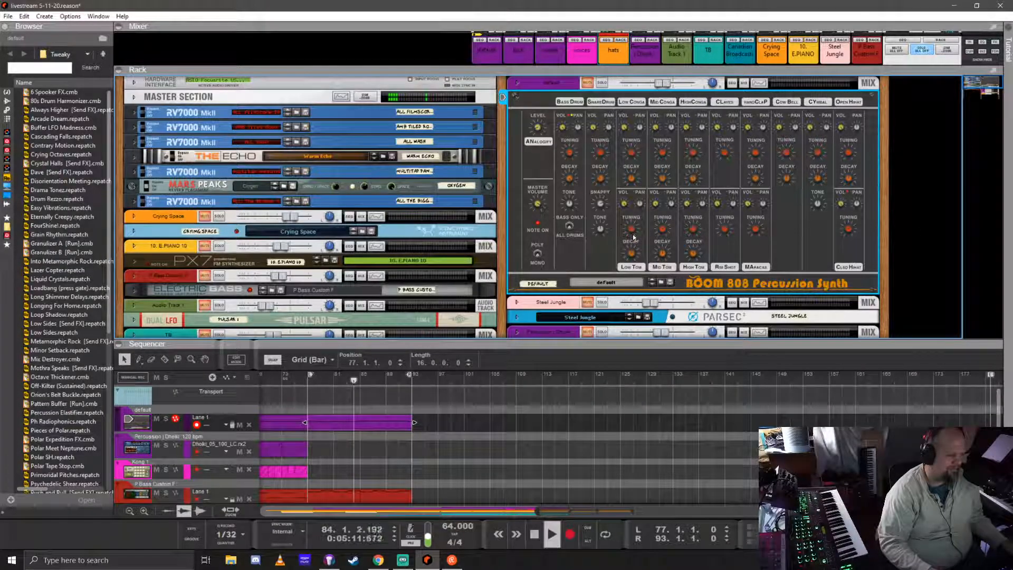
{"action": "scroll", "coordinate": [633, 237], "scroll_direction": "down", "scroll_amount": 15}
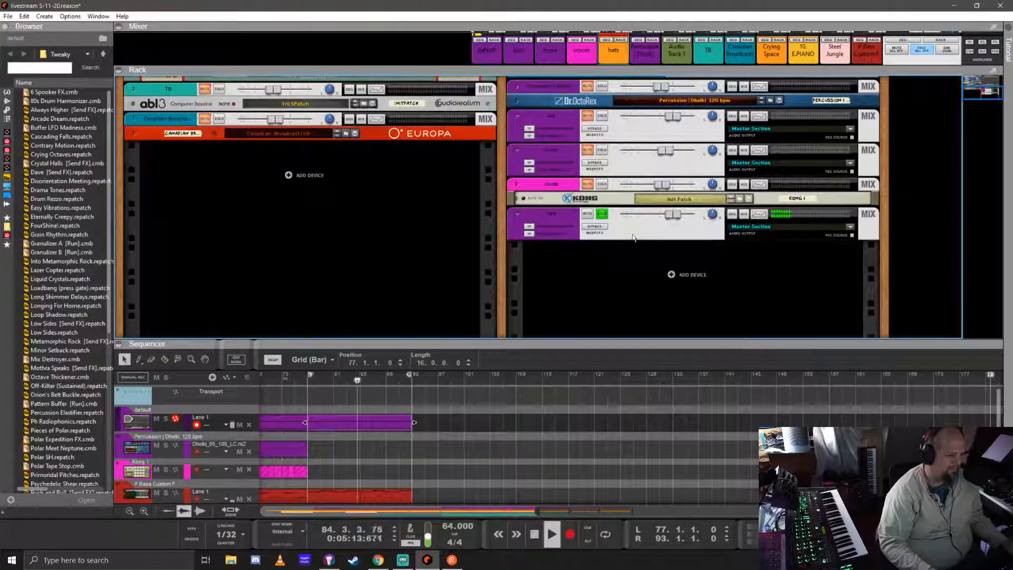
{"action": "left_click", "coordinate": [762, 214]}
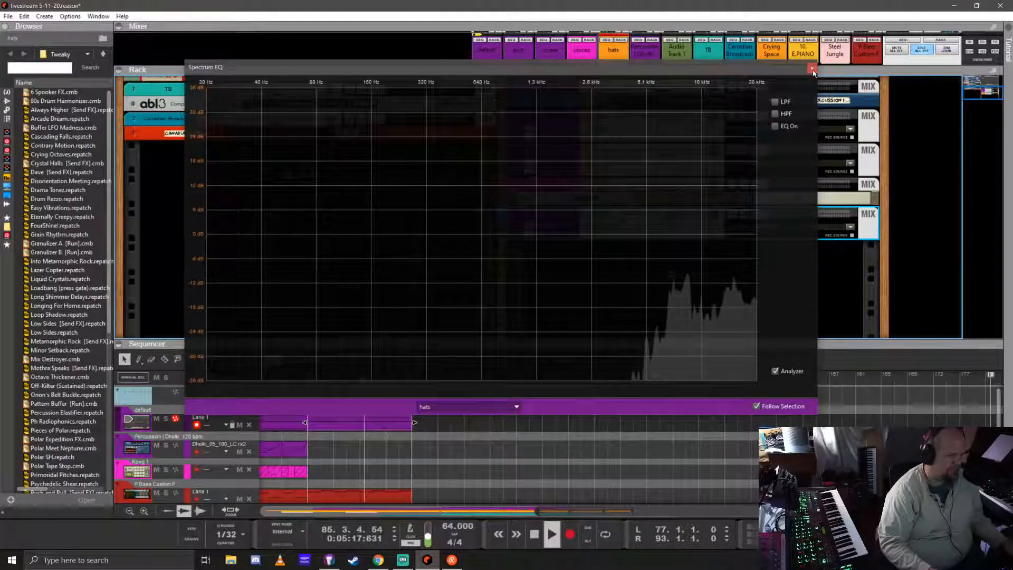
{"action": "scroll", "coordinate": [723, 230], "scroll_direction": "up", "scroll_amount": 15}
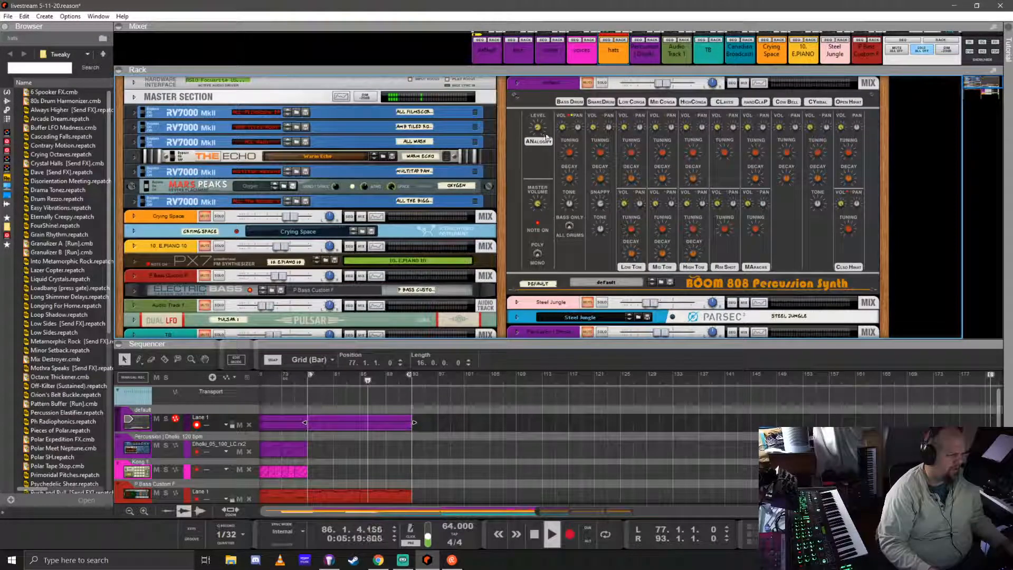
{"action": "left_click", "coordinate": [545, 206]}
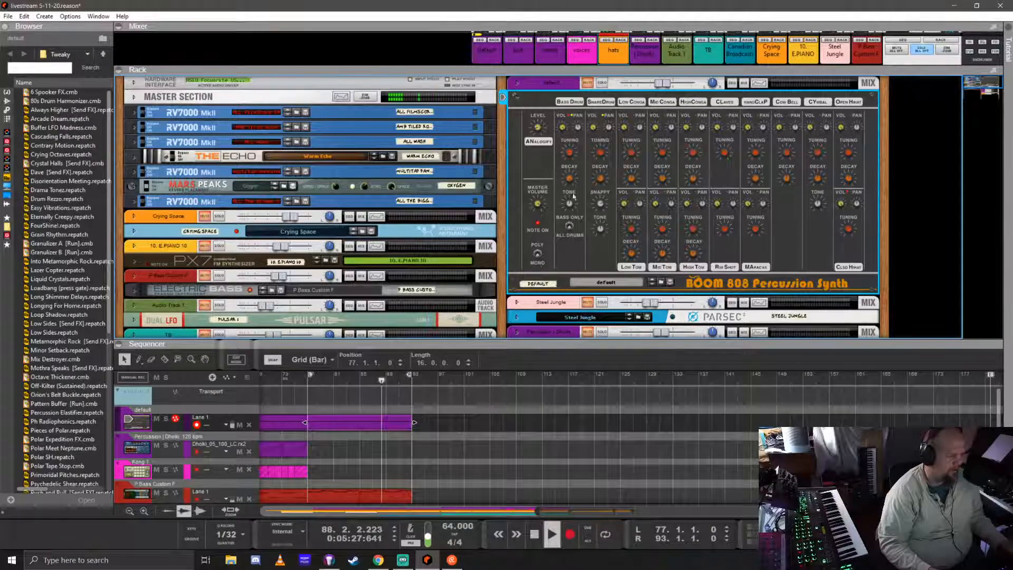
- Enable the high-pass filter and EQ on the hats channel and boost the high frequencies by 13.97 dB at 16.55 kHz
{"action": "scroll", "coordinate": [607, 200], "scroll_direction": "down", "scroll_amount": 10}
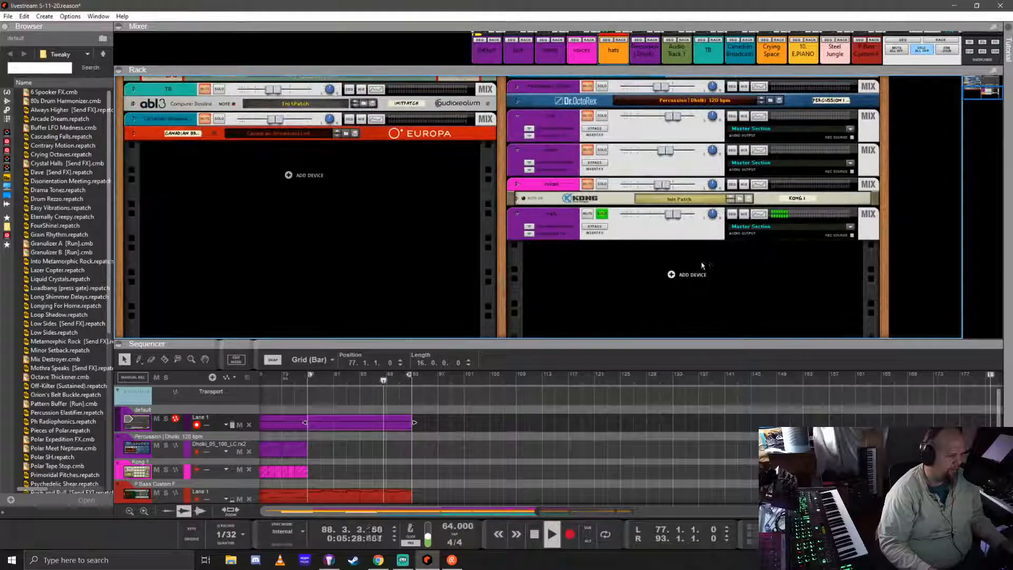
{"action": "left_click", "coordinate": [760, 214]}
{"action": "left_click", "coordinate": [775, 114]}
{"action": "left_click", "coordinate": [776, 125]}
{"action": "left_click_drag", "start_coordinate": [653, 233], "coordinate": [739, 177]}
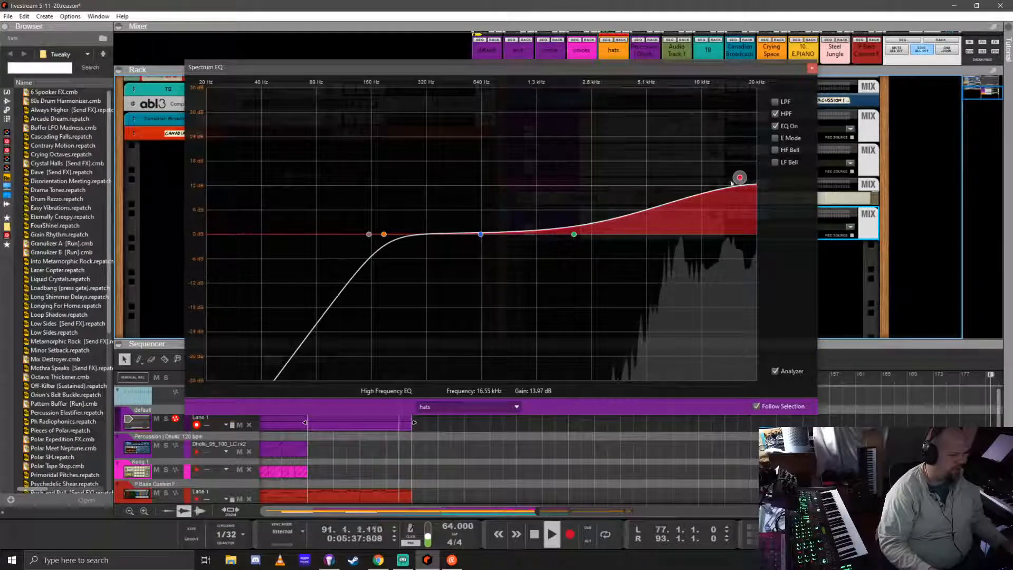
- Set the hats channel's high-pass filter to 1.90 kHz, close the Spectrum EQ, and stop playback
{"action": "left_click", "coordinate": [384, 234]}
{"action": "left_click_drag", "start_coordinate": [387, 237], "coordinate": [568, 228]}
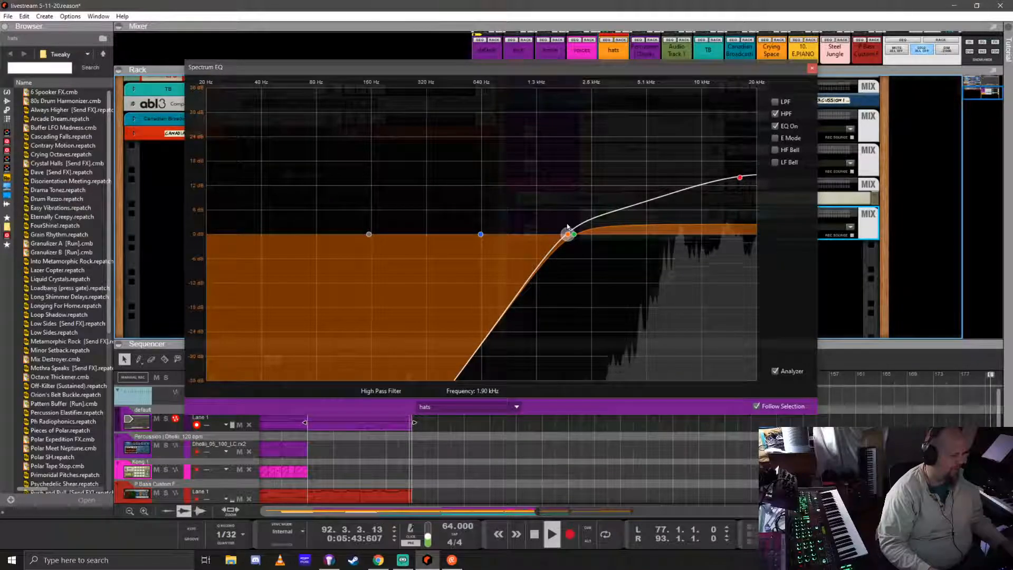
{"action": "left_click", "coordinate": [812, 68]}
{"action": "key", "text": "space"}
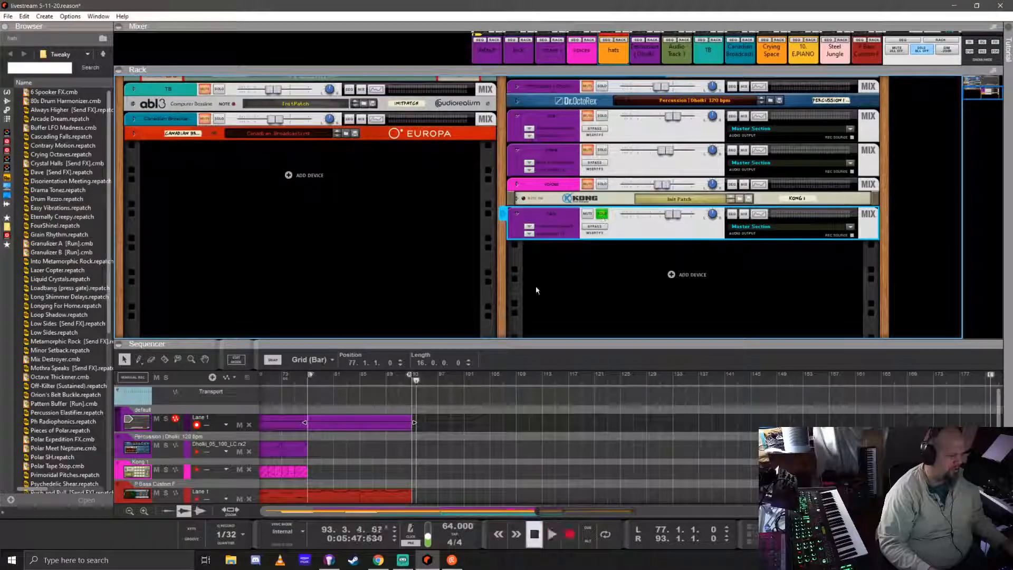
- Play from bar 77 with looping on, unsolo the hats channel, and lower its level slightly
{"action": "left_click", "coordinate": [309, 382]}
{"action": "key", "text": "space"}
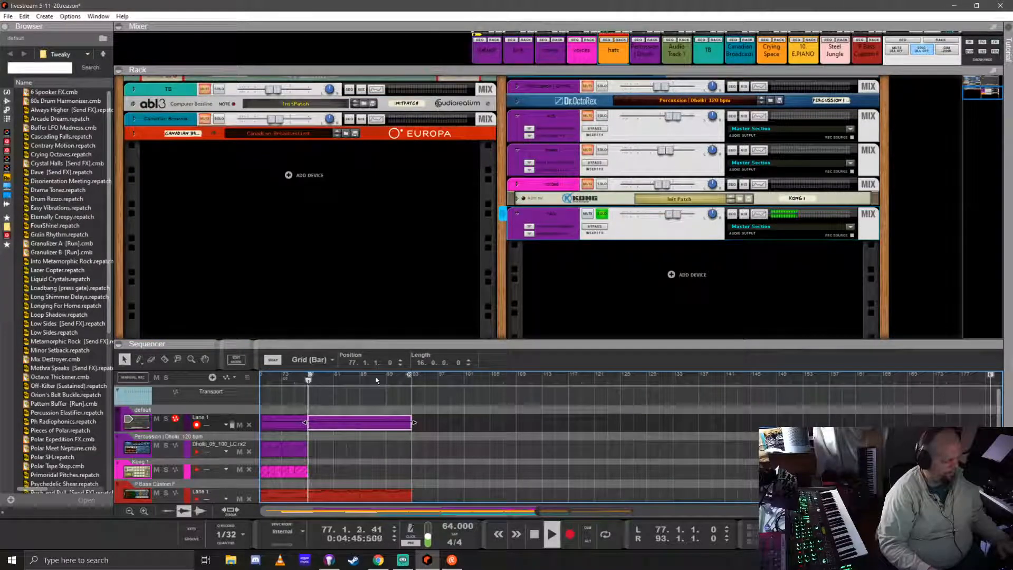
{"action": "key", "text": "l"}
{"action": "left_click", "coordinate": [601, 214]}
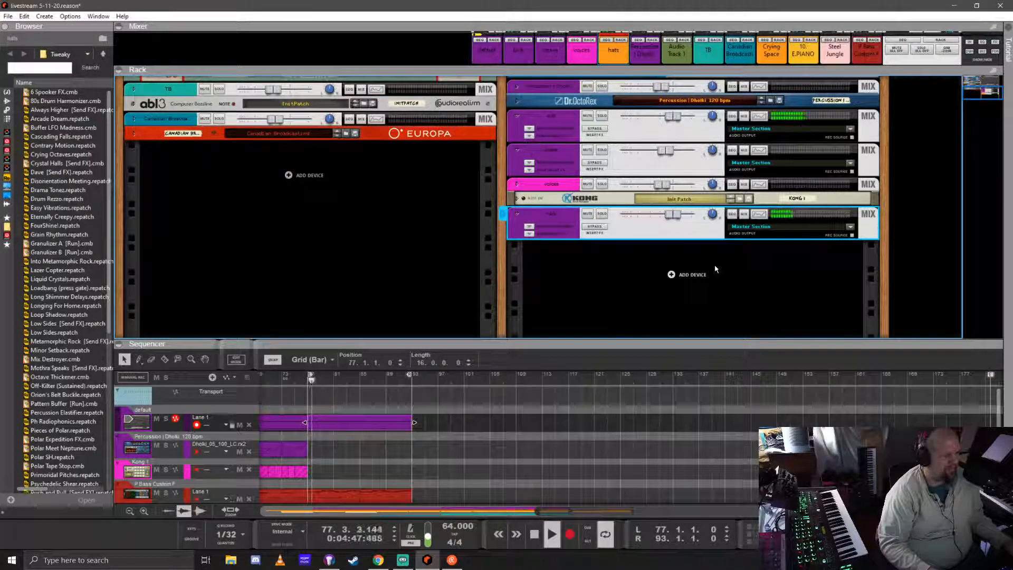
{"action": "left_click_drag", "start_coordinate": [676, 216], "coordinate": [666, 215]}
- Resize the work areas to show the mixer faders and a taller sequencer, and set the arrangement snap value to 1/8
{"action": "left_click_drag", "start_coordinate": [739, 69], "coordinate": [739, 298]}
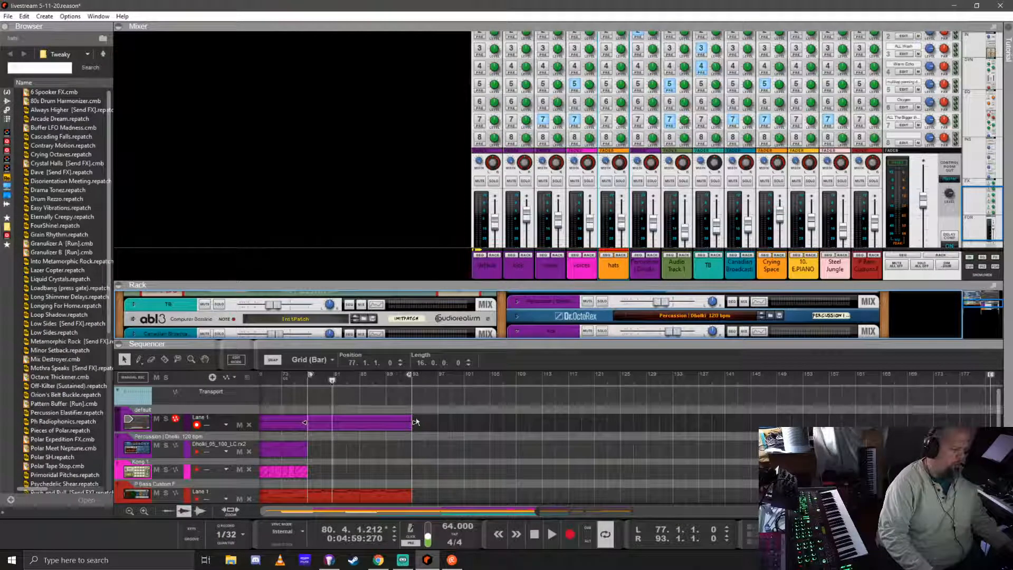
{"action": "left_click_drag", "start_coordinate": [597, 280], "coordinate": [591, 197]}
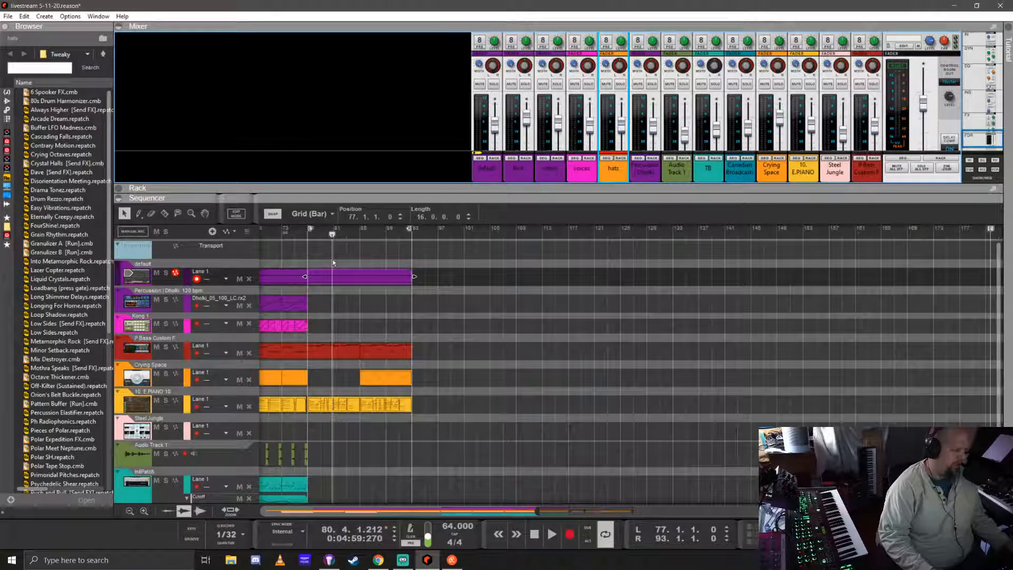
{"action": "left_click", "coordinate": [332, 214]}
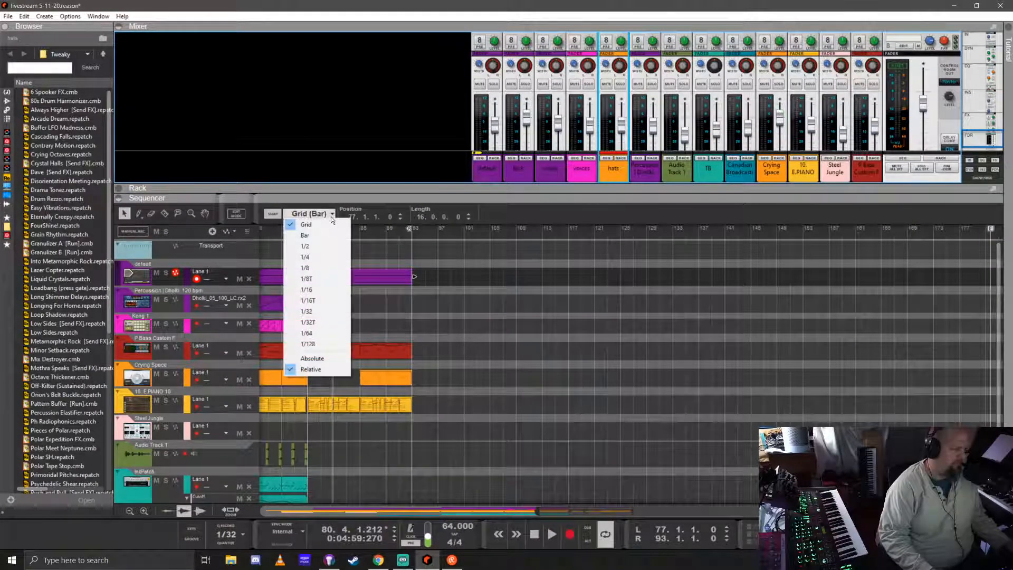
{"action": "left_click", "coordinate": [313, 267]}
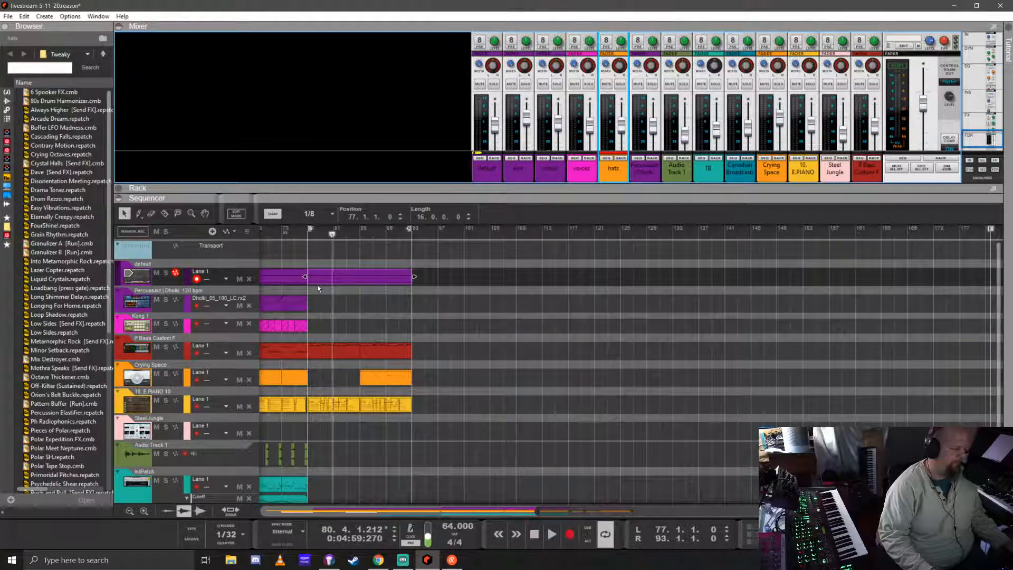
{"action": "scroll", "coordinate": [318, 289], "scroll_direction": "left", "scroll_amount": 3}
{"action": "scroll", "coordinate": [498, 308], "scroll_direction": "up", "scroll_amount": 6}
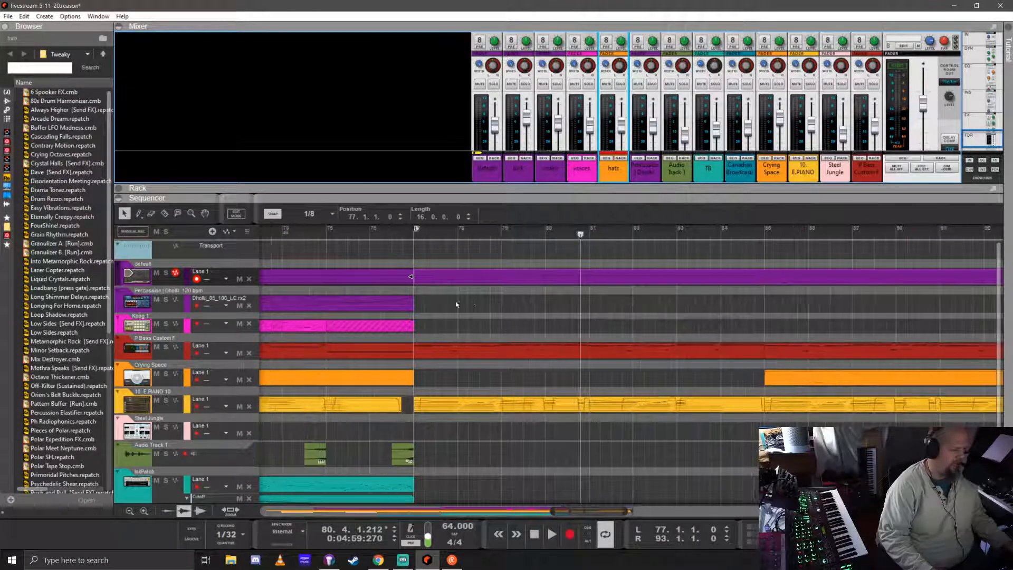
{"action": "scroll", "coordinate": [453, 307], "scroll_direction": "up", "scroll_amount": 4}
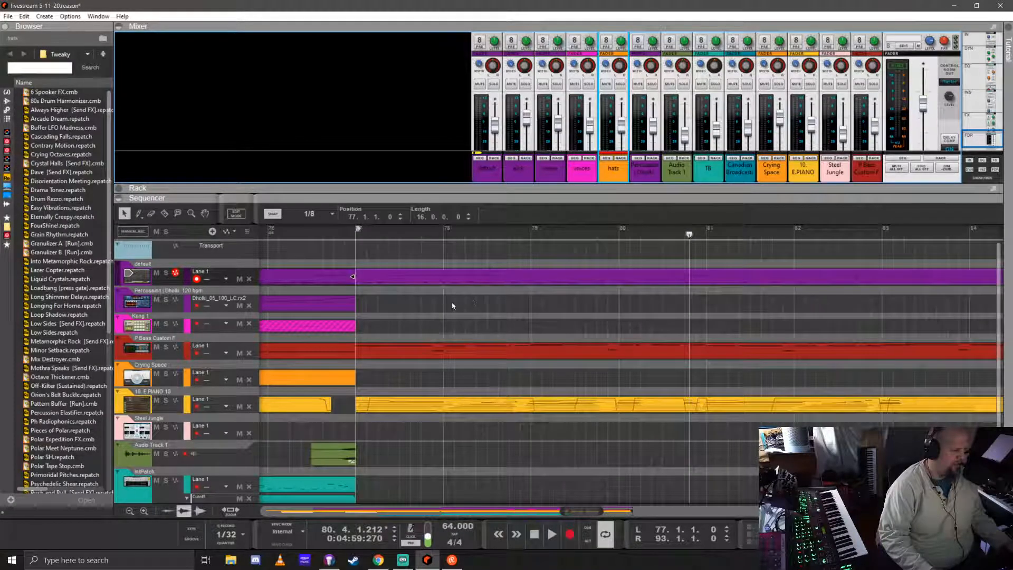
- Open the default clip at bar 77 in the note editor, set snap to 1/16, and examine the hat notes' timing
{"action": "double_click", "coordinate": [420, 280]}
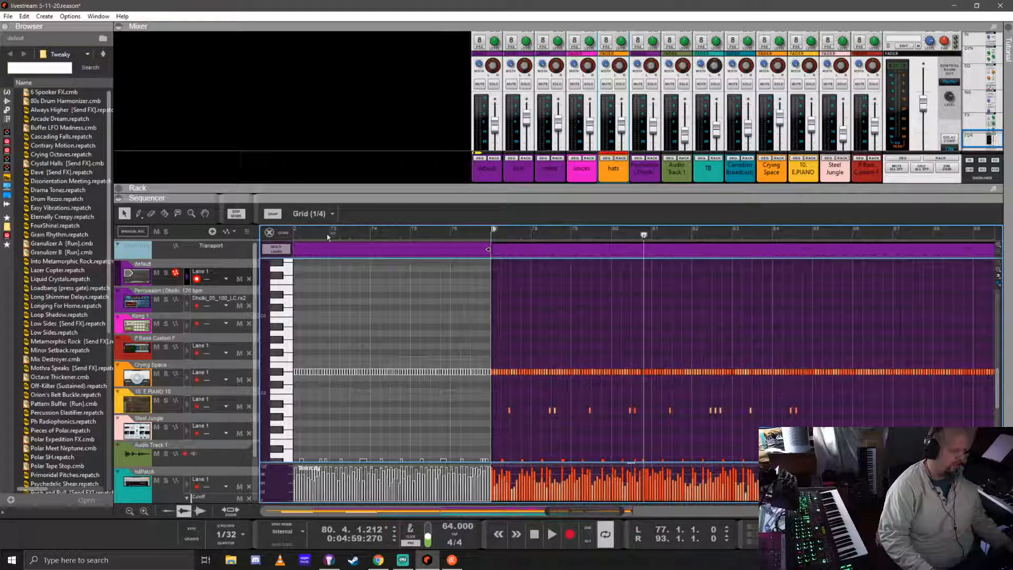
{"action": "left_click", "coordinate": [325, 215]}
{"action": "left_click", "coordinate": [318, 290]}
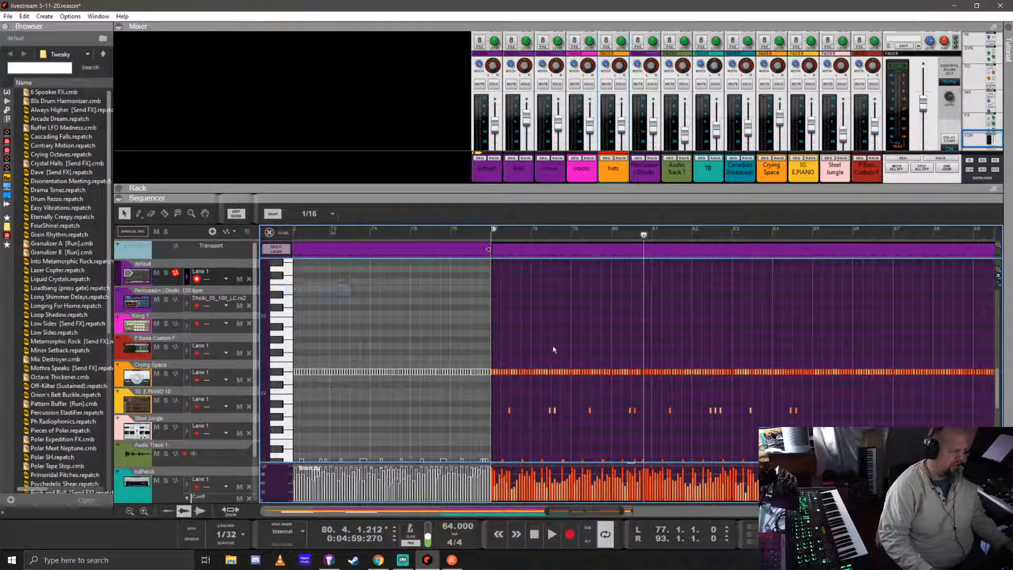
{"action": "scroll", "coordinate": [574, 353], "scroll_direction": "up", "scroll_amount": 3}
{"action": "scroll", "coordinate": [469, 341], "scroll_direction": "up", "scroll_amount": 6}
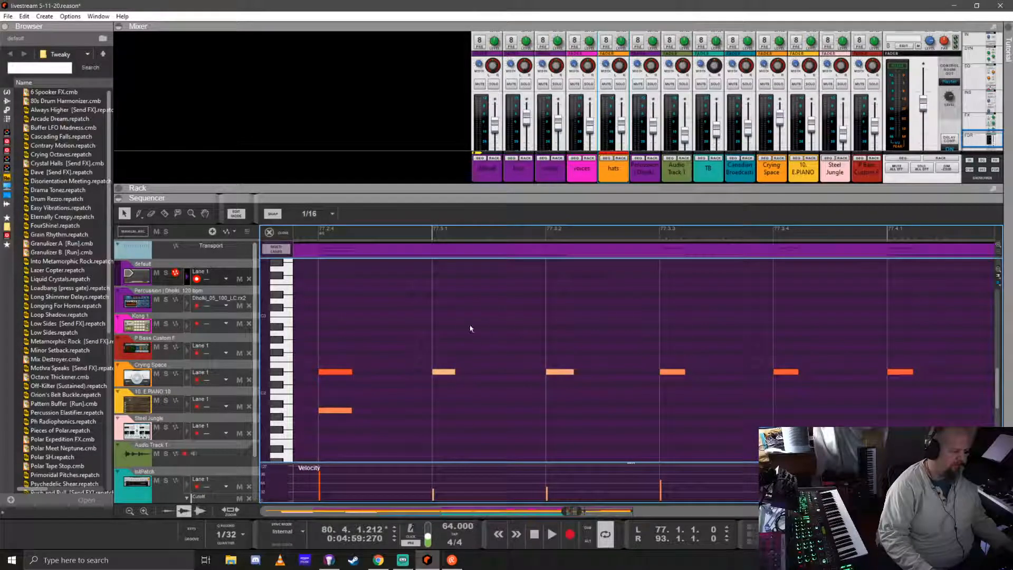
{"action": "scroll", "coordinate": [450, 343], "scroll_direction": "down", "scroll_amount": 8}
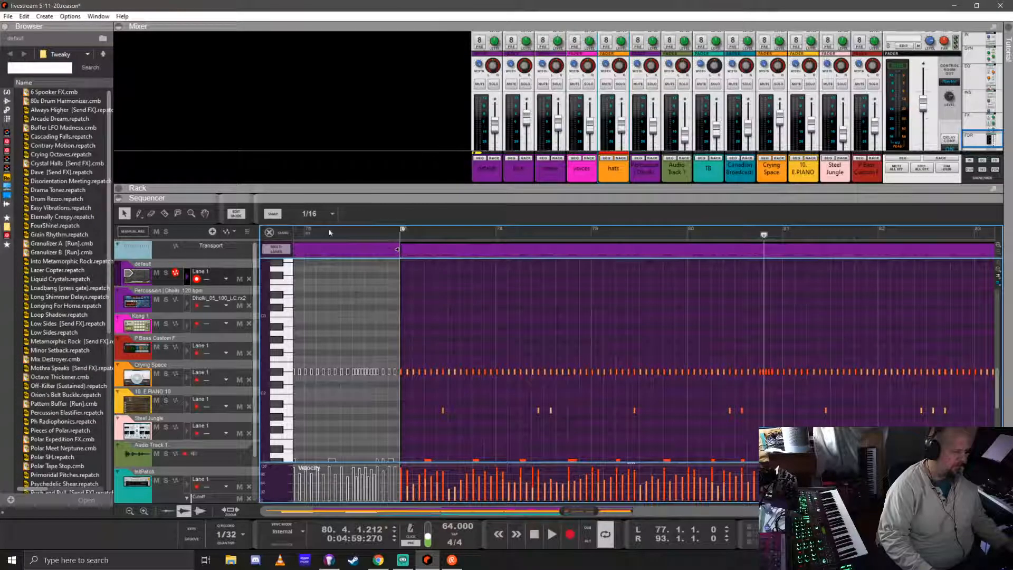
- Set the note editor's snap value to Grid and inspect the drum notes in bar 78 closely
{"action": "left_click", "coordinate": [324, 214]}
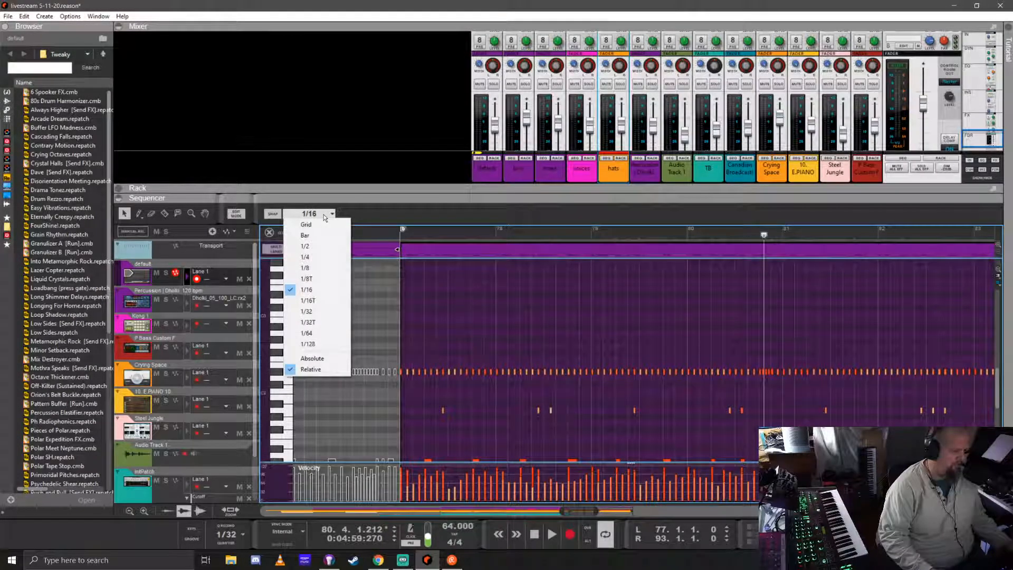
{"action": "left_click", "coordinate": [316, 226]}
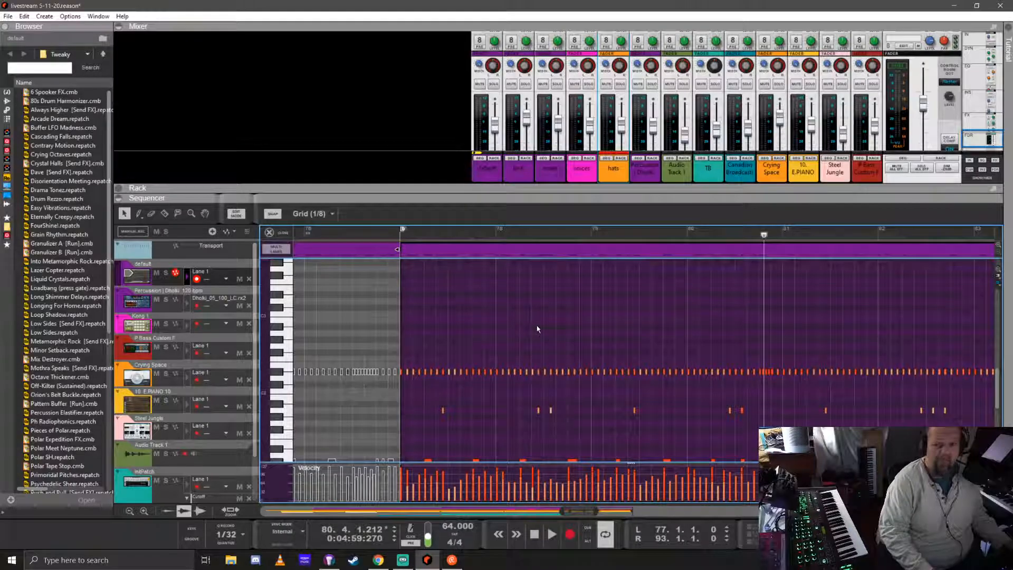
{"action": "scroll", "coordinate": [537, 324], "scroll_direction": "up", "scroll_amount": 4}
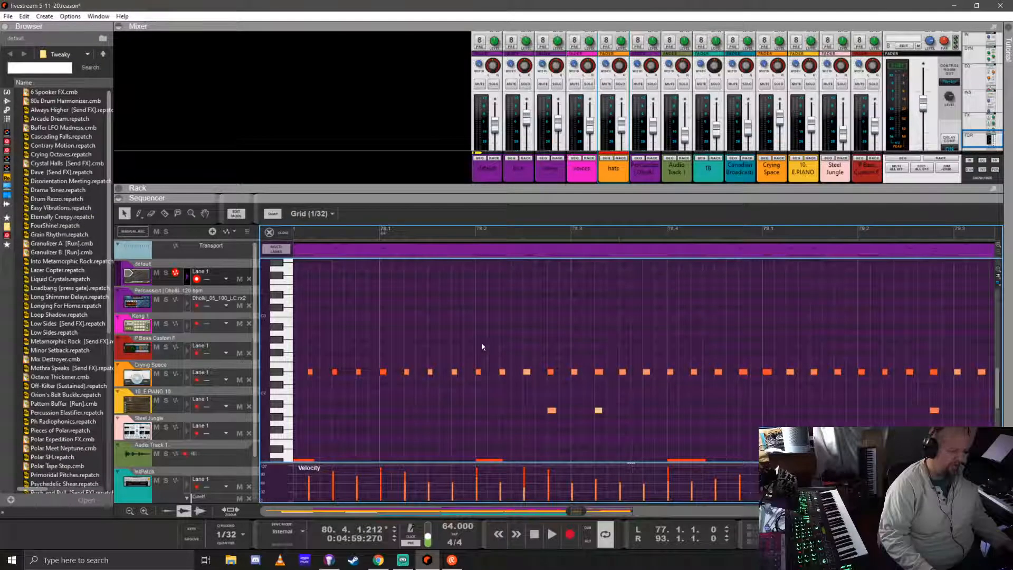
{"action": "scroll", "coordinate": [482, 346], "scroll_direction": "up", "scroll_amount": 4}
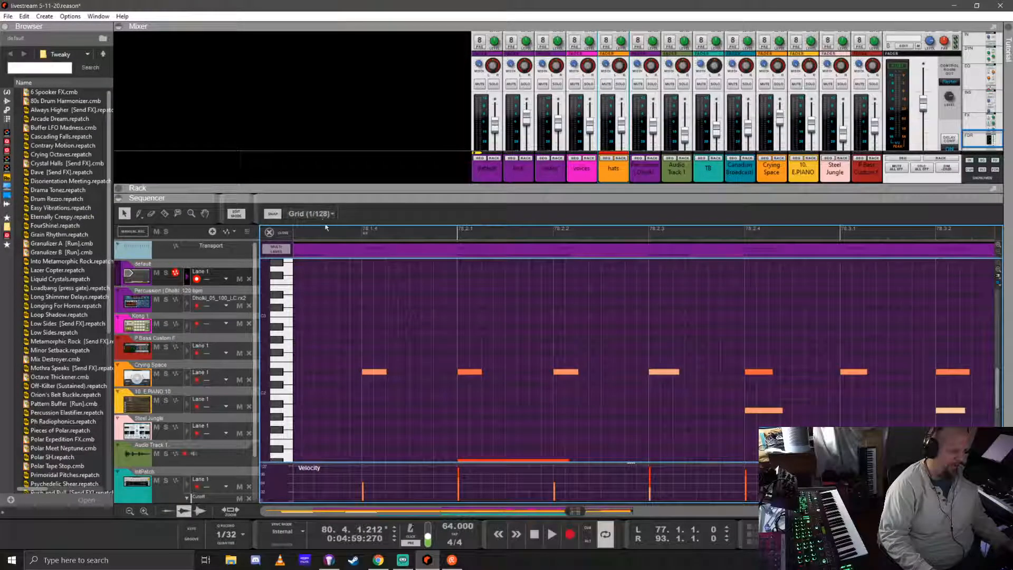
- Close the note editor, set the quantize value to 1/16, and set the arrangement's snap value to Grid
{"action": "scroll", "coordinate": [530, 377], "scroll_direction": "down", "scroll_amount": 10}
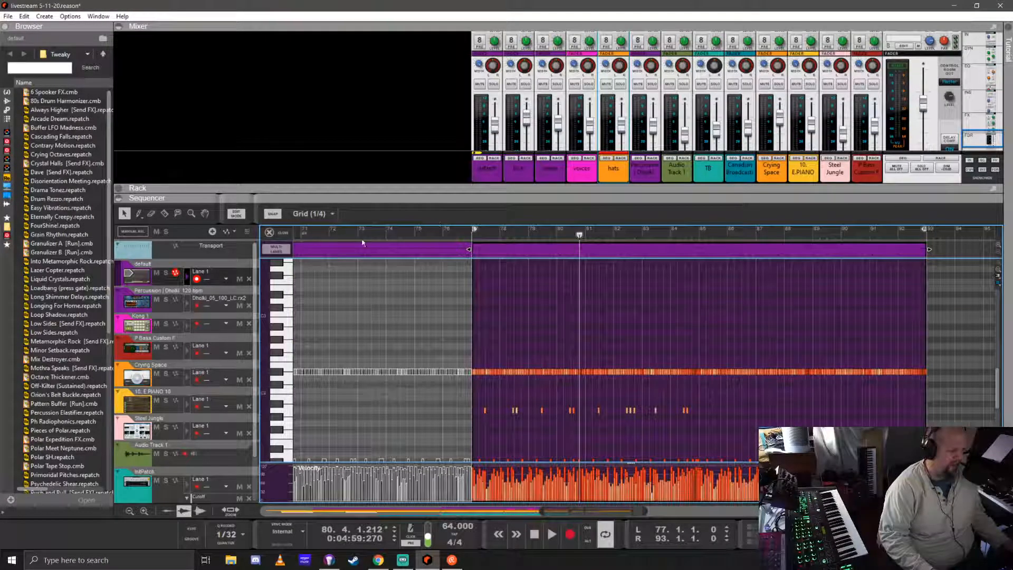
{"action": "left_click", "coordinate": [284, 236]}
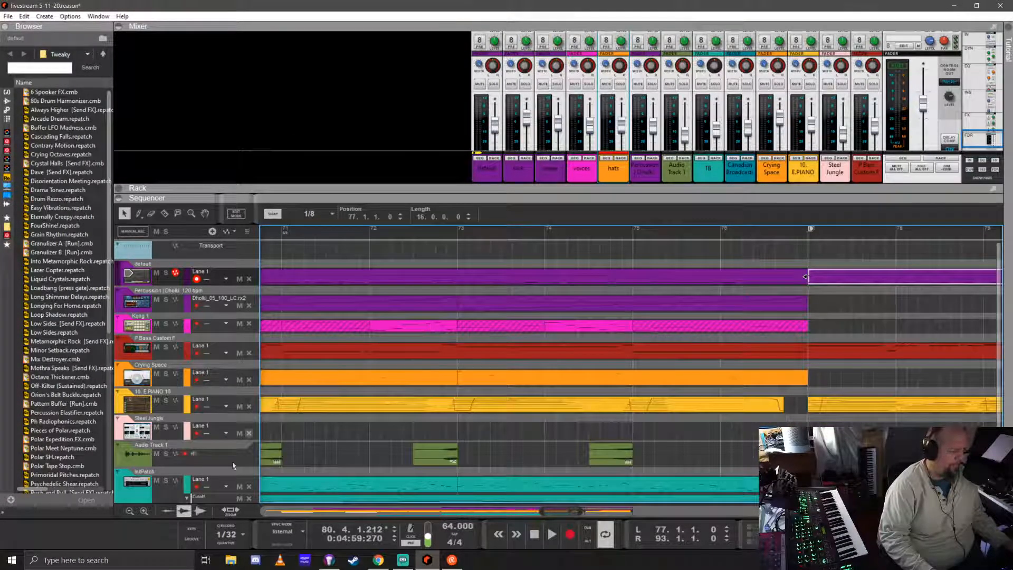
{"action": "left_click", "coordinate": [232, 534]}
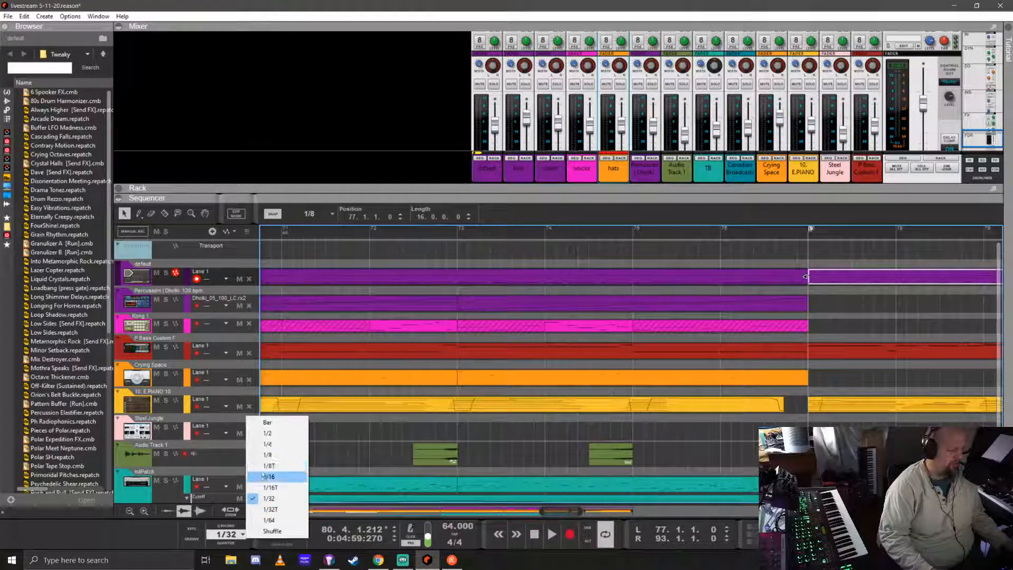
{"action": "left_click", "coordinate": [261, 476]}
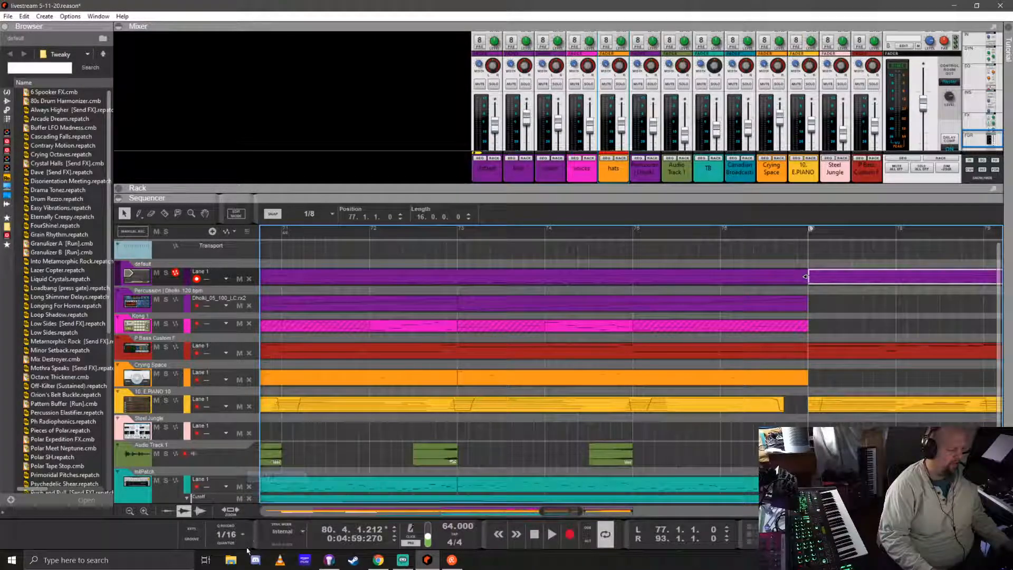
{"action": "left_click", "coordinate": [331, 214]}
{"action": "left_click", "coordinate": [318, 225]}
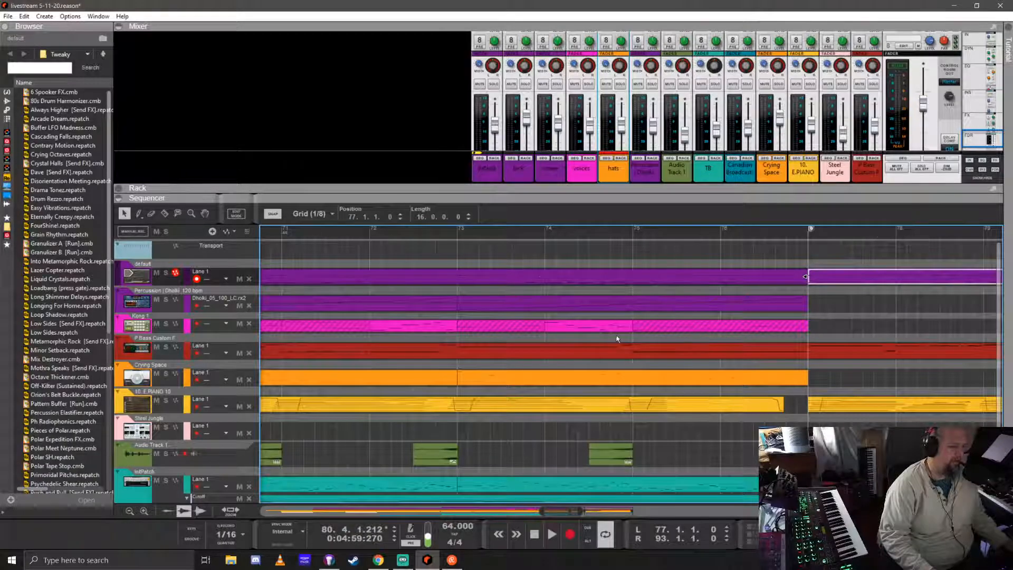
{"action": "scroll", "coordinate": [612, 341], "scroll_direction": "right", "scroll_amount": 5}
{"action": "scroll", "coordinate": [515, 335], "scroll_direction": "down", "scroll_amount": 2}
{"action": "scroll", "coordinate": [513, 337], "scroll_direction": "down", "scroll_amount": 2}
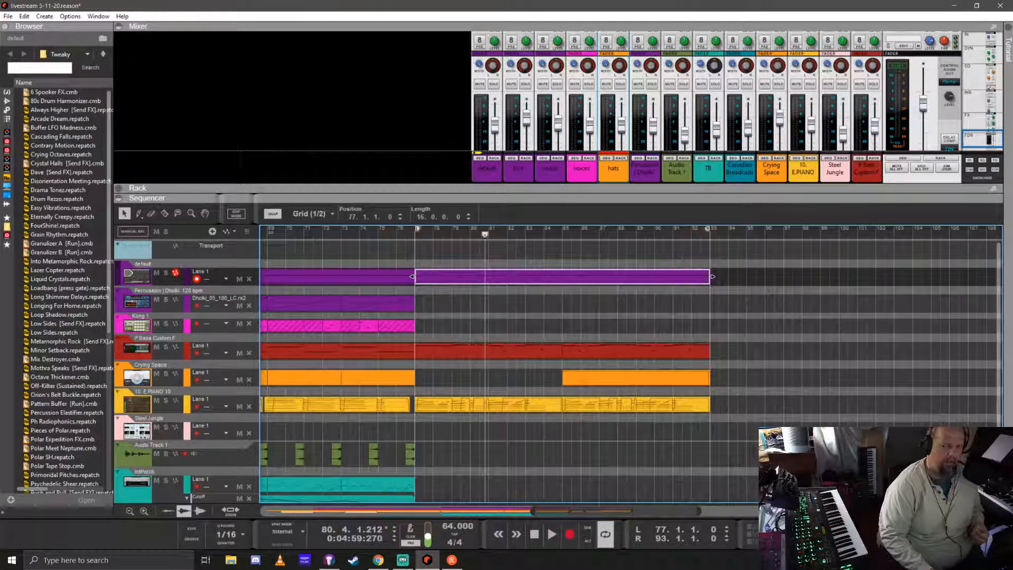
{"action": "key", "text": "alt+Tab"}
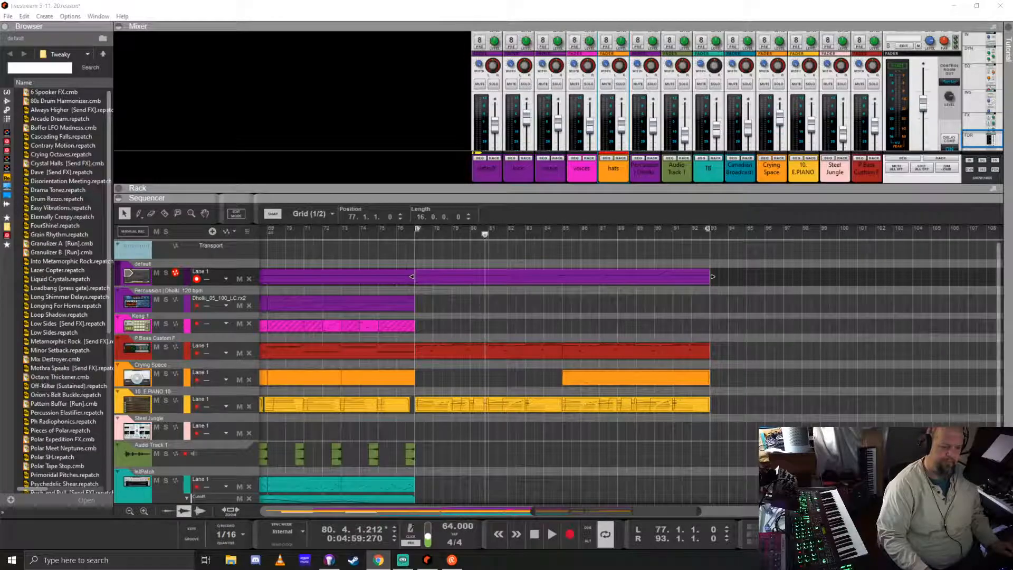
{"action": "key", "text": "alt+Tab"}
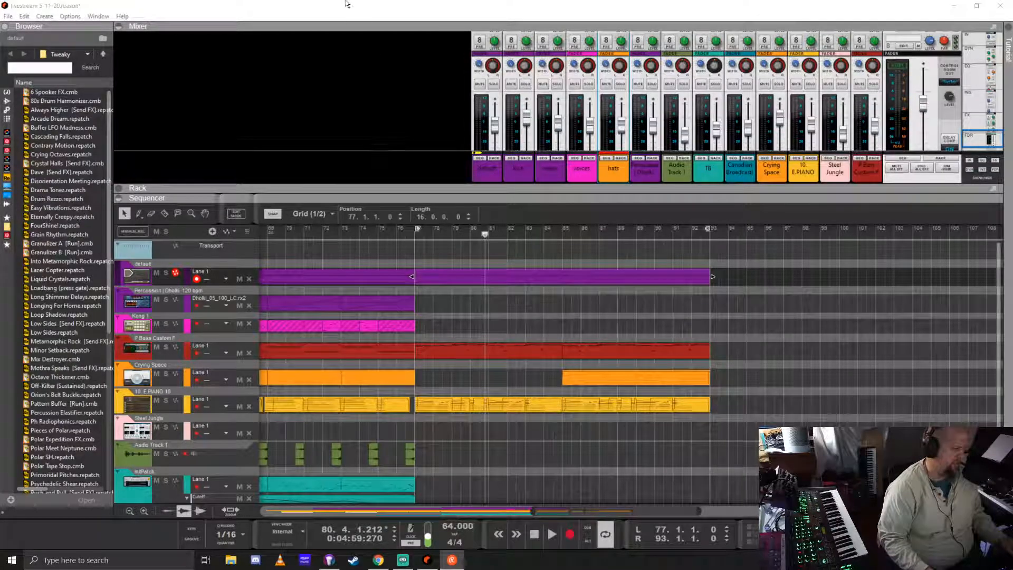
{"action": "left_click", "coordinate": [378, 5]}
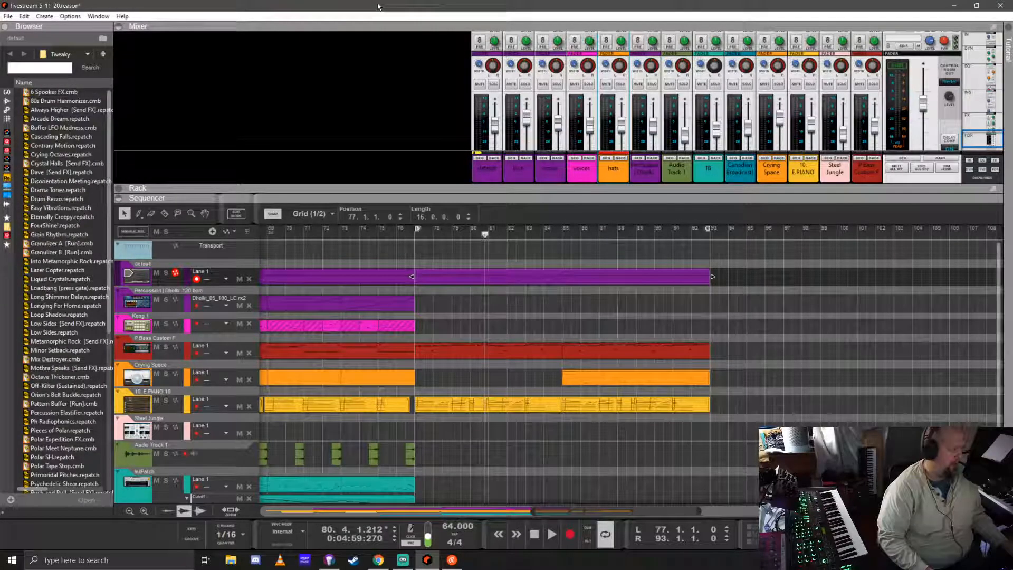
- Enlarge the sequencer area, open the Tool Window, and check its Quantize settings
{"action": "left_click_drag", "start_coordinate": [575, 202], "coordinate": [575, 153]}
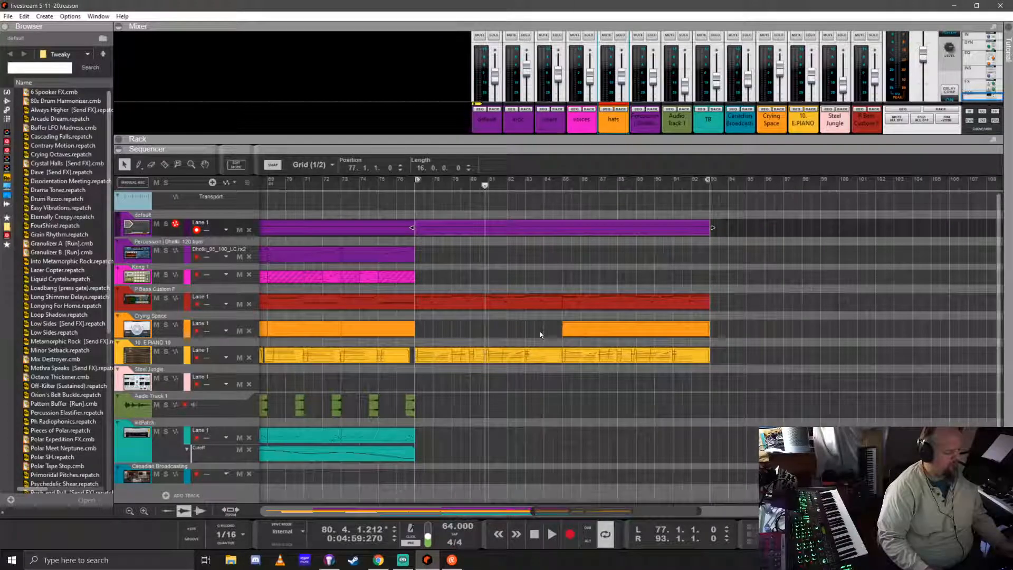
{"action": "left_click", "coordinate": [98, 16]}
{"action": "mouse_move", "coordinate": [24, 16]}
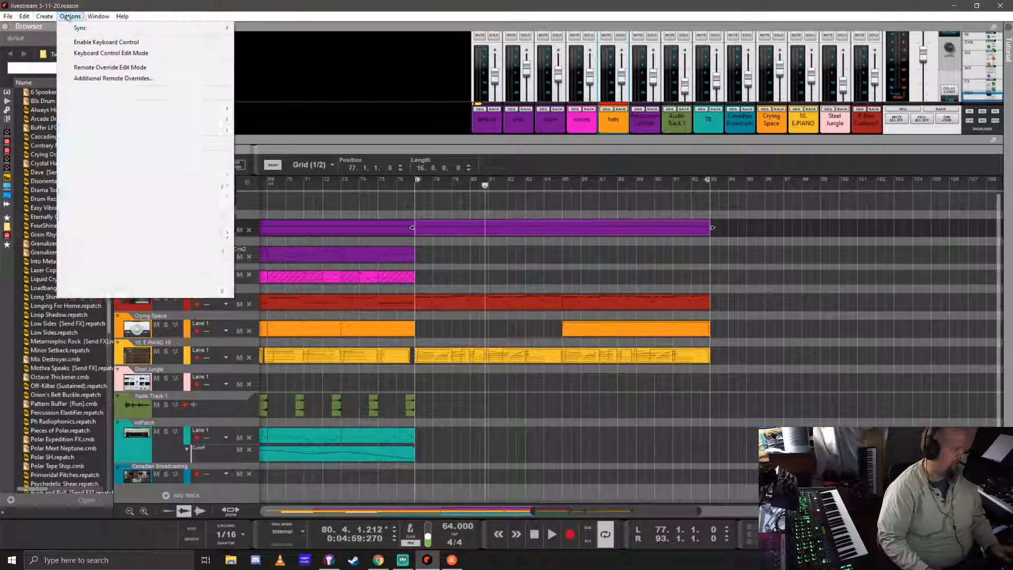
{"action": "left_click", "coordinate": [274, 125]}
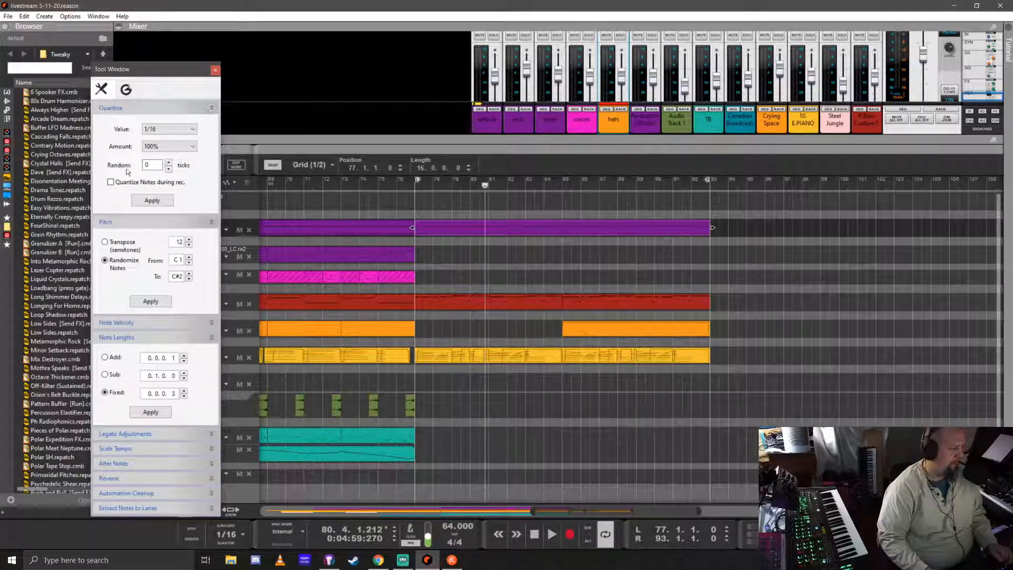
{"action": "left_click", "coordinate": [150, 168]}
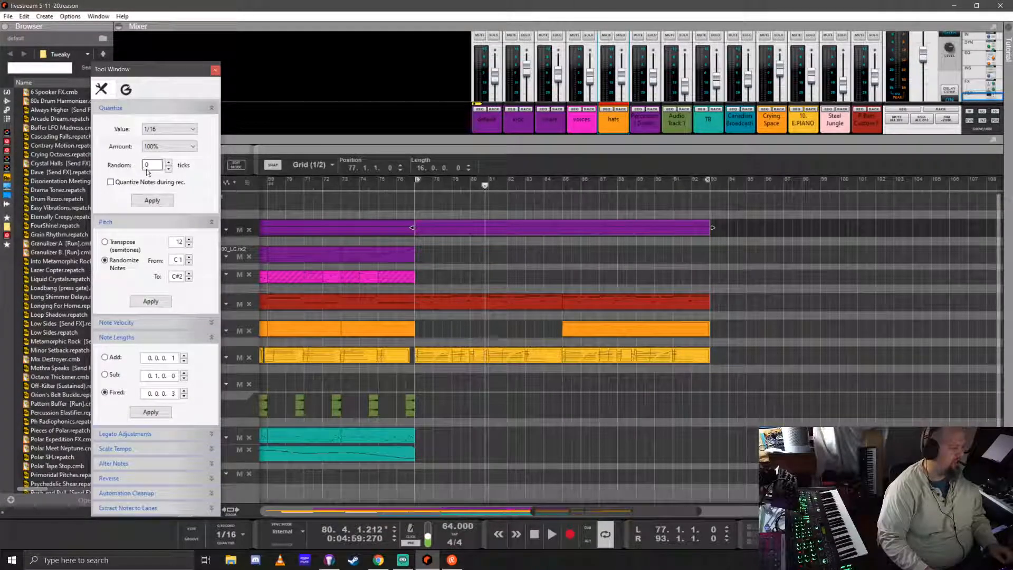
- Look through the Pitch, Note Velocity, Legato Adjustments and Scale Tempo tools, and close the Tool Window
{"action": "left_click", "coordinate": [113, 108]}
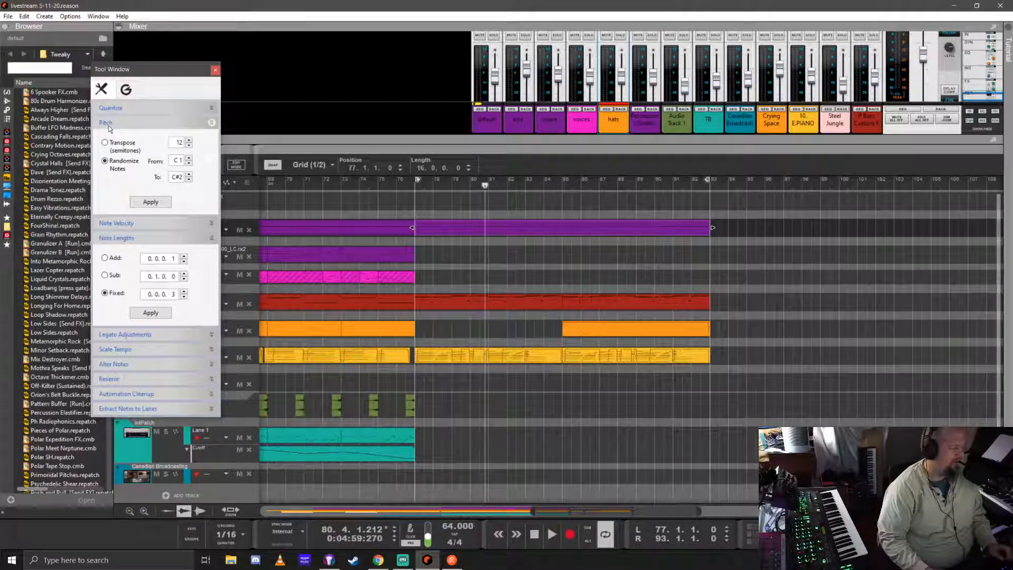
{"action": "left_click", "coordinate": [108, 125]}
{"action": "left_click", "coordinate": [123, 138]}
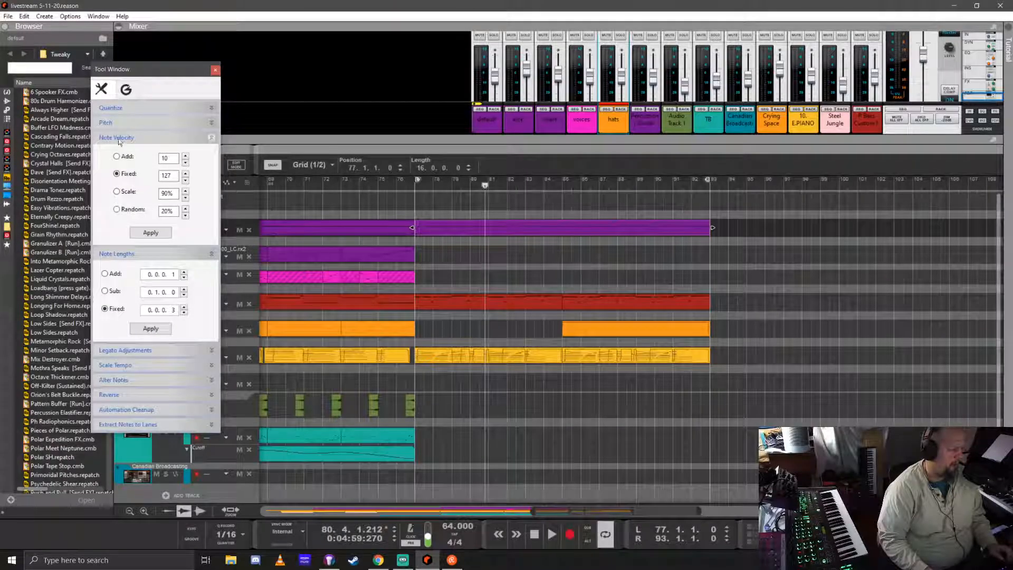
{"action": "left_click", "coordinate": [121, 137]}
{"action": "left_click", "coordinate": [135, 250]}
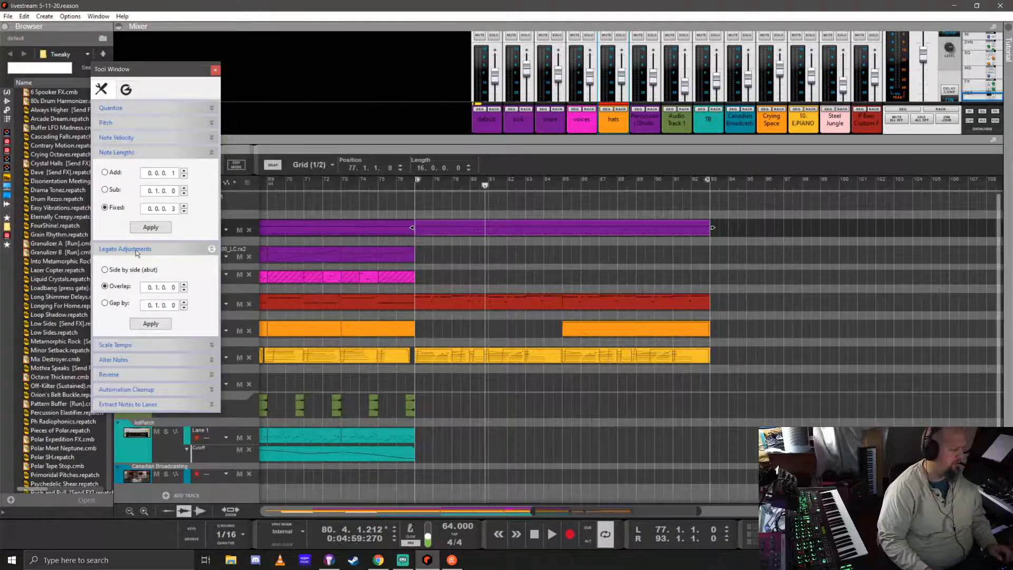
{"action": "left_click", "coordinate": [135, 249]}
{"action": "left_click", "coordinate": [123, 264]}
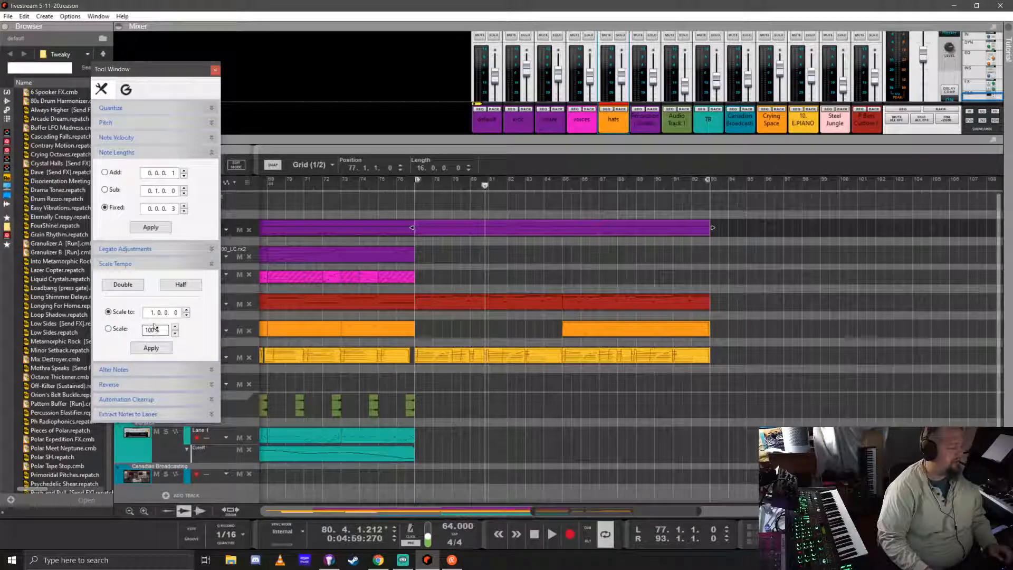
{"action": "left_click", "coordinate": [190, 262]}
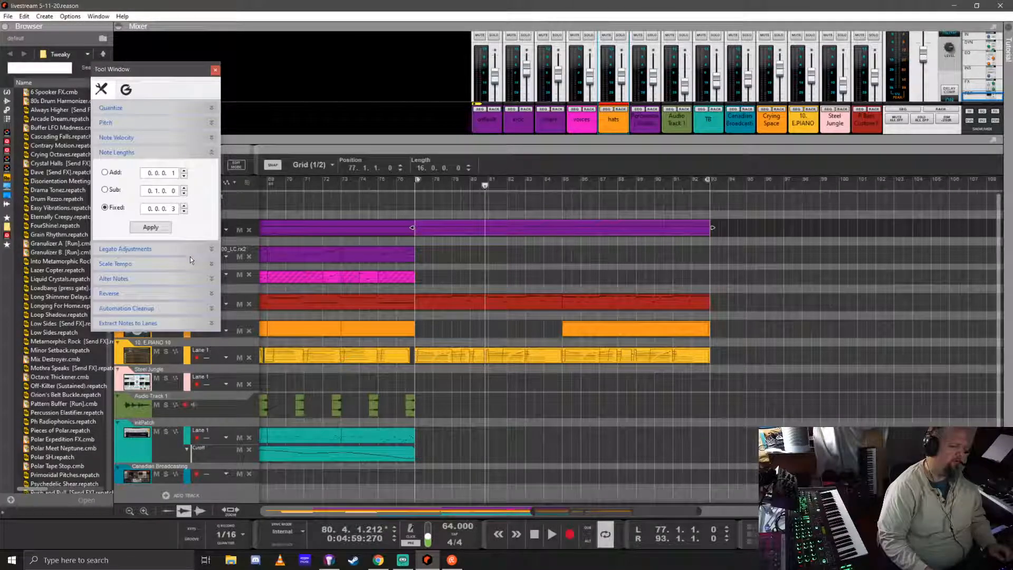
{"action": "left_click", "coordinate": [214, 70]}
- Enlarge the sequencer area and start playback a few bars before the new section at bar 77
{"action": "left_click", "coordinate": [415, 186]}
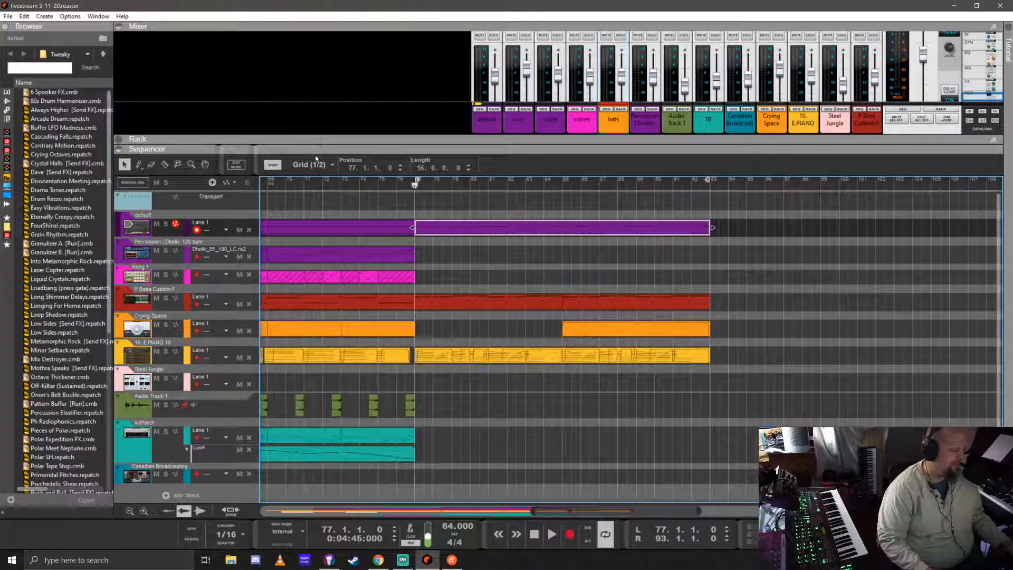
{"action": "left_click_drag", "start_coordinate": [502, 150], "coordinate": [502, 113]}
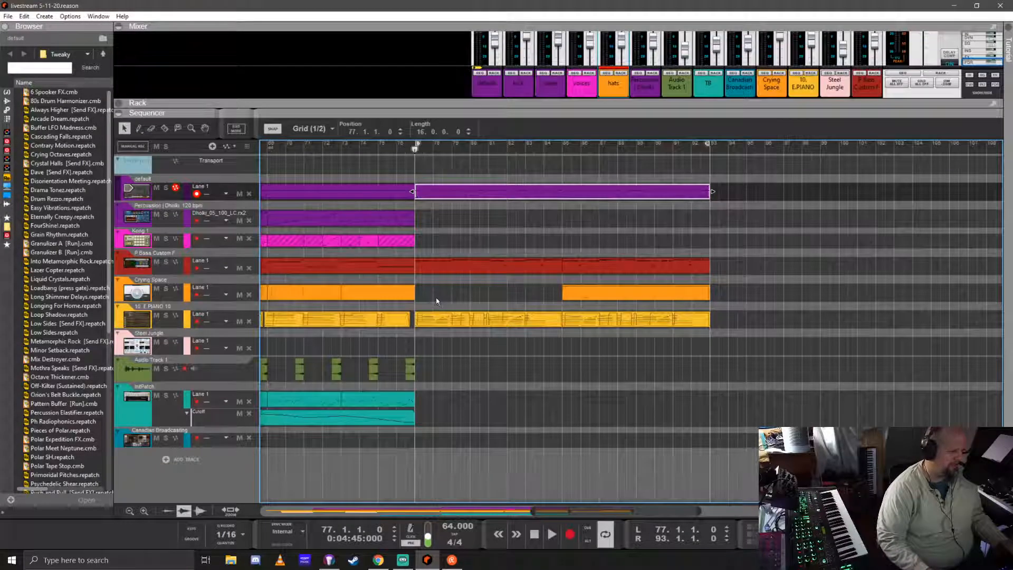
{"action": "scroll", "coordinate": [437, 301], "scroll_direction": "down", "scroll_amount": 3}
{"action": "scroll", "coordinate": [437, 301], "scroll_direction": "left", "scroll_amount": 5}
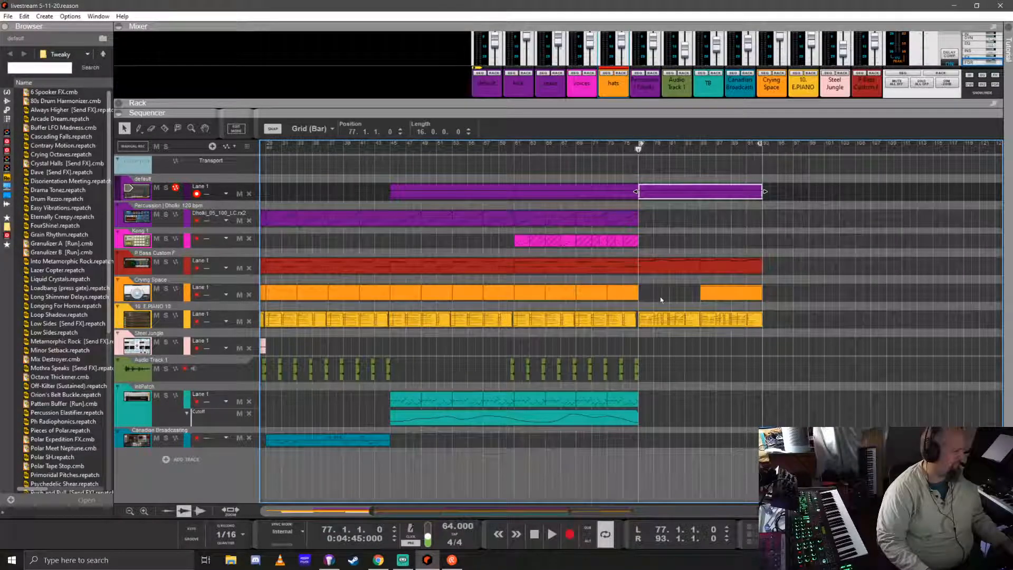
{"action": "scroll", "coordinate": [566, 289], "scroll_direction": "right", "scroll_amount": 2}
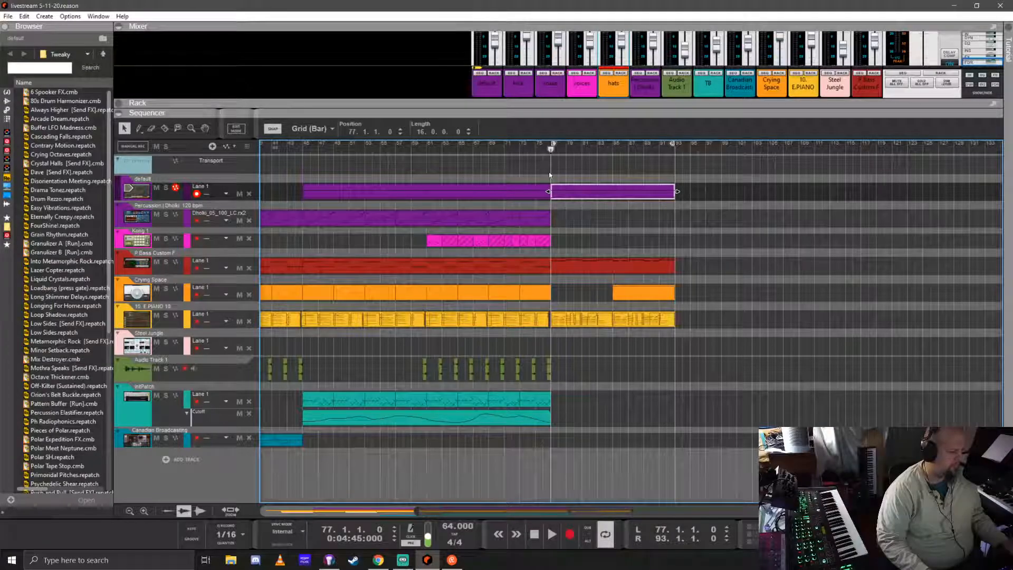
{"action": "left_click", "coordinate": [502, 152]}
{"action": "key", "text": "space"}
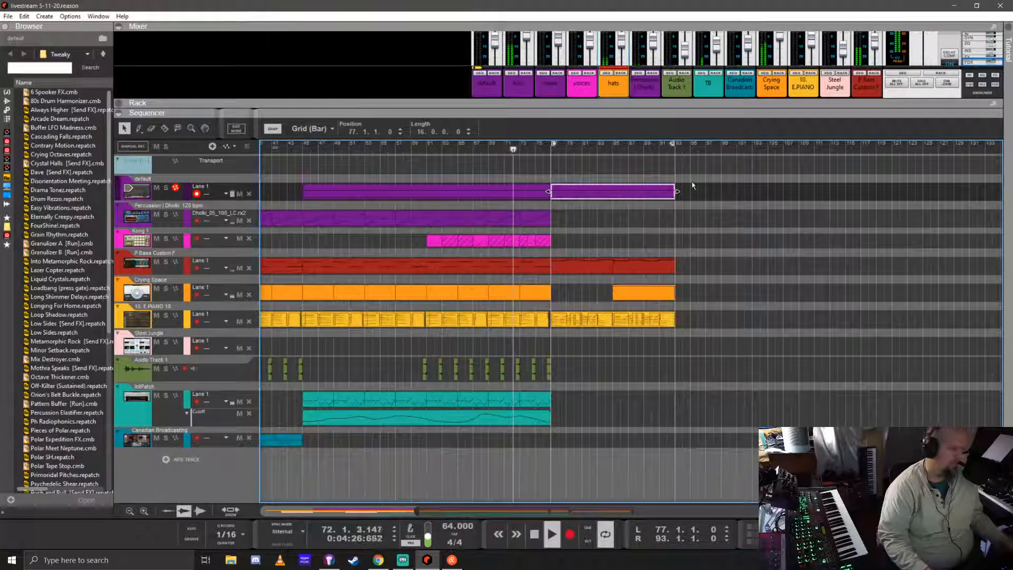
- Enlarge the mixer to check the channel faders and meters during playback, and stop playback in bar 79
{"action": "left_click_drag", "start_coordinate": [678, 113], "coordinate": [678, 251]}
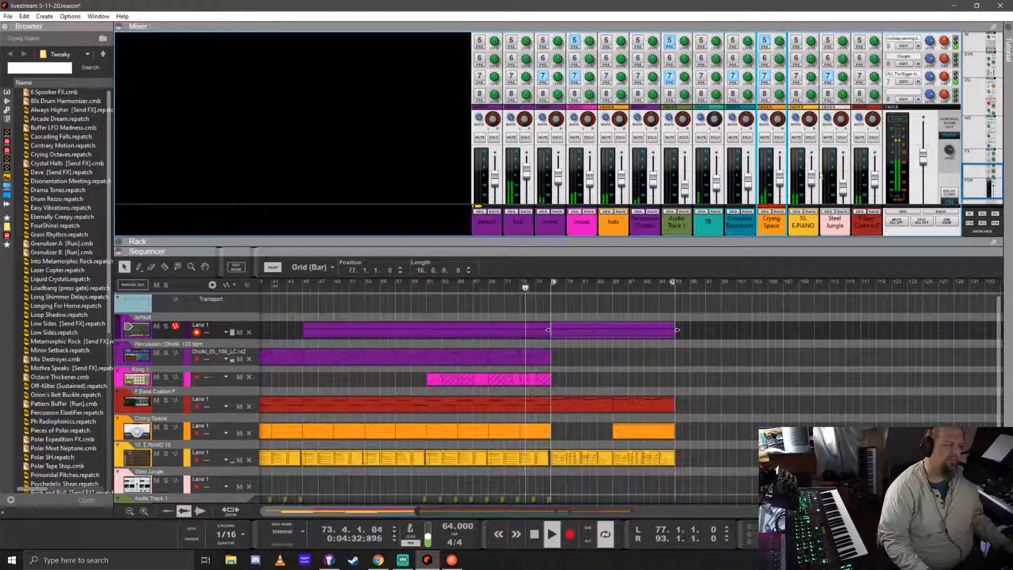
{"action": "scroll", "coordinate": [791, 156], "scroll_direction": "down", "scroll_amount": 1}
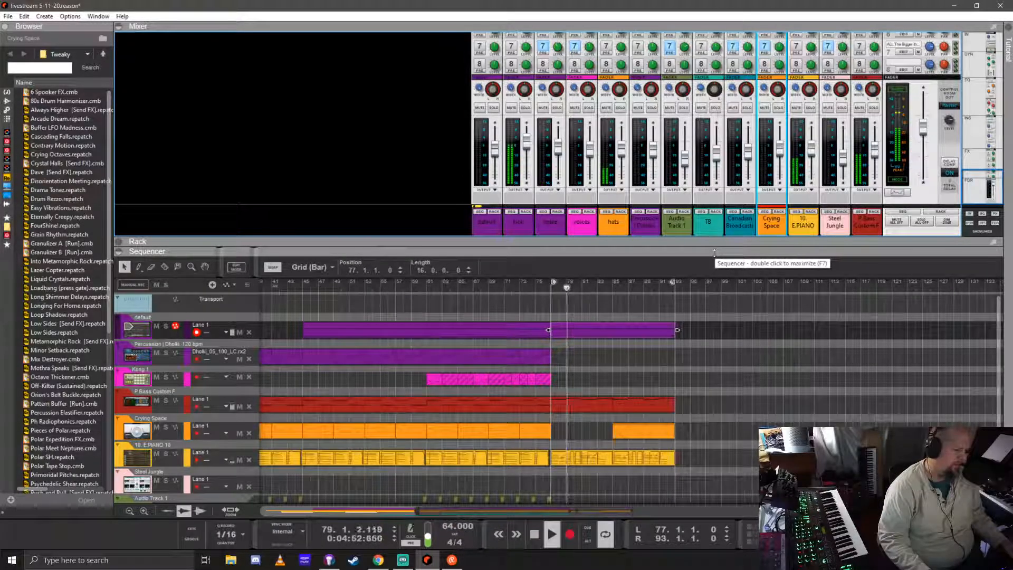
{"action": "left_click_drag", "start_coordinate": [650, 251], "coordinate": [650, 188]}
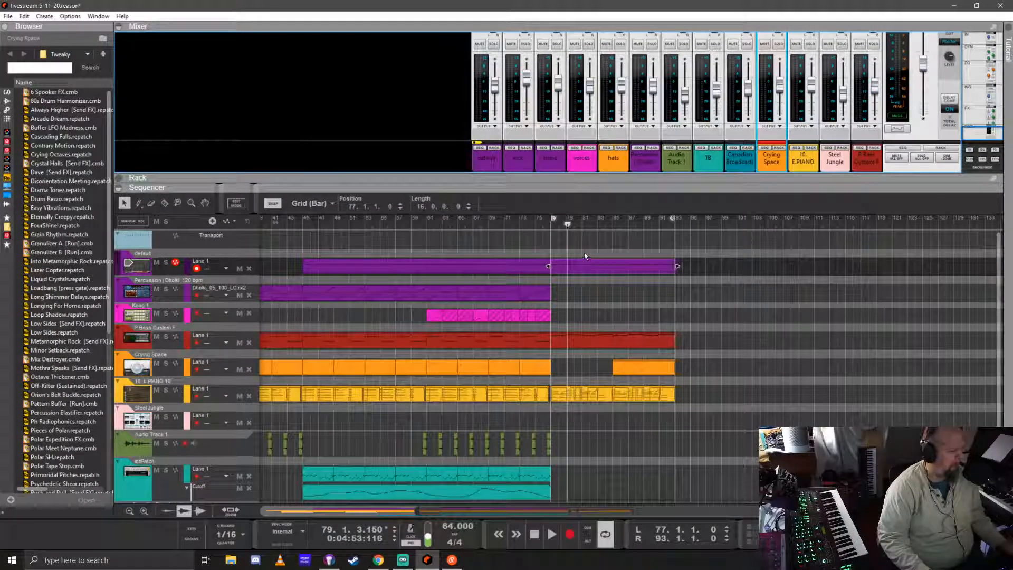
- Select the default clip at bar 77 and play from bar 76 to listen to the transition into the new section
{"action": "left_click", "coordinate": [580, 266]}
{"action": "left_click", "coordinate": [541, 226]}
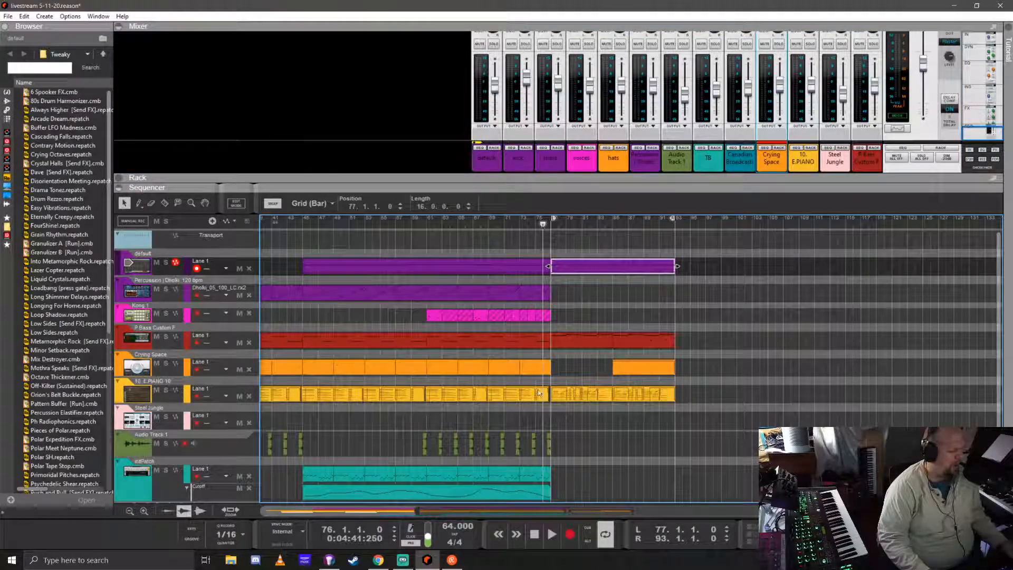
{"action": "scroll", "coordinate": [552, 452], "scroll_direction": "up", "scroll_amount": 6}
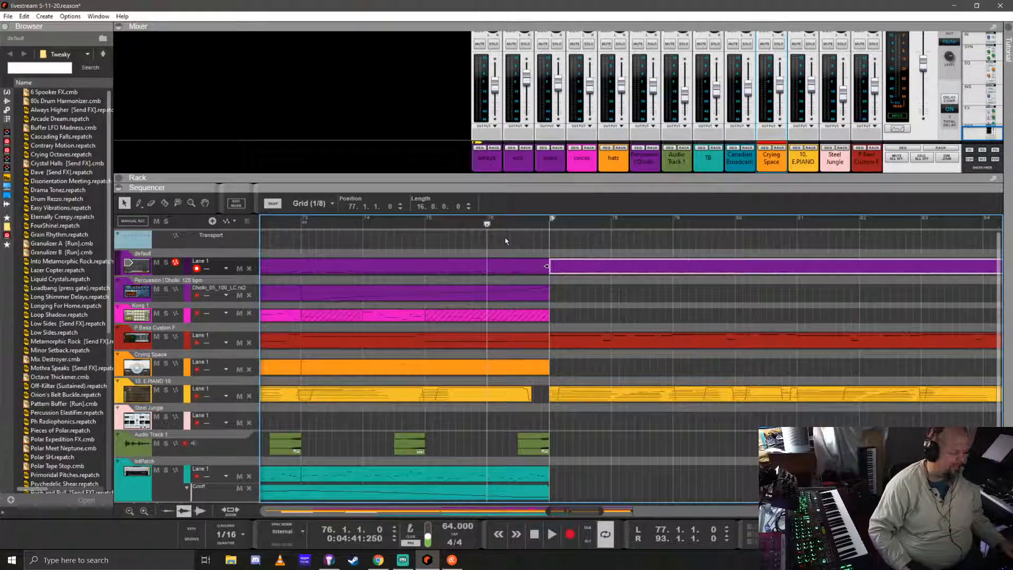
{"action": "key", "text": "space"}
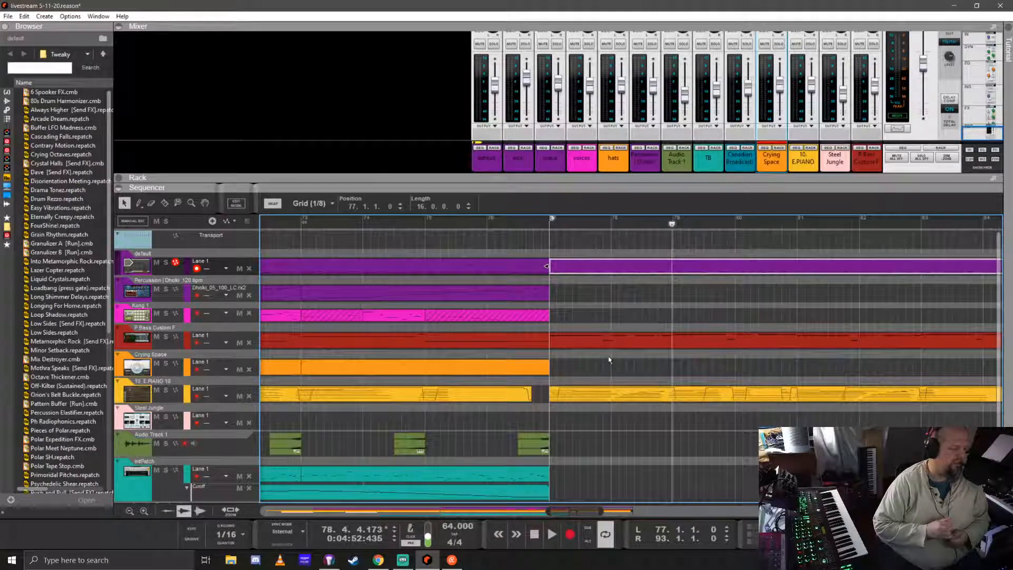
{"action": "key", "text": "space"}
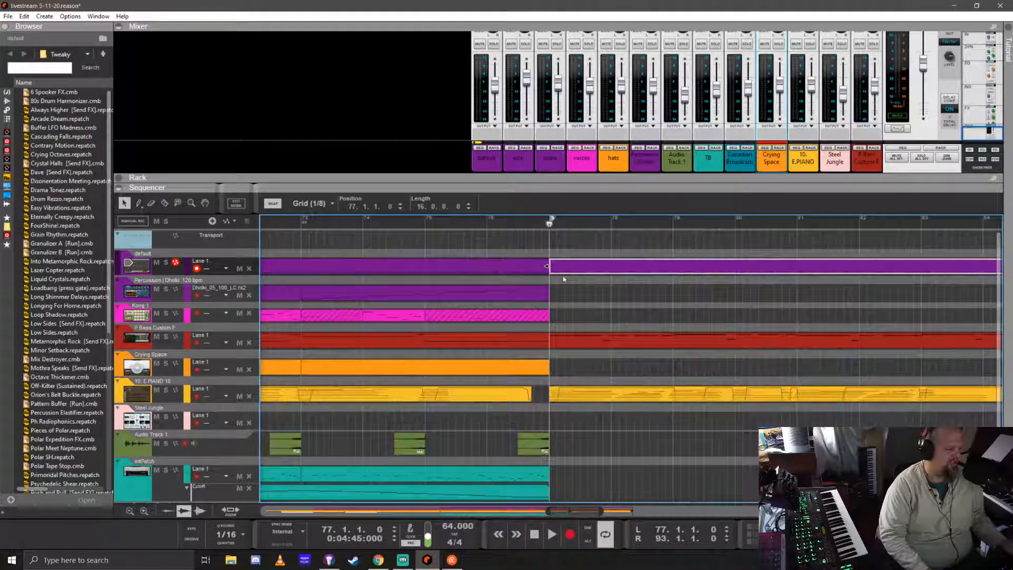
- Enlarge the sequencer area to show all tracks and move the playhead to bar 76
{"action": "left_click_drag", "start_coordinate": [612, 186], "coordinate": [612, 120]}
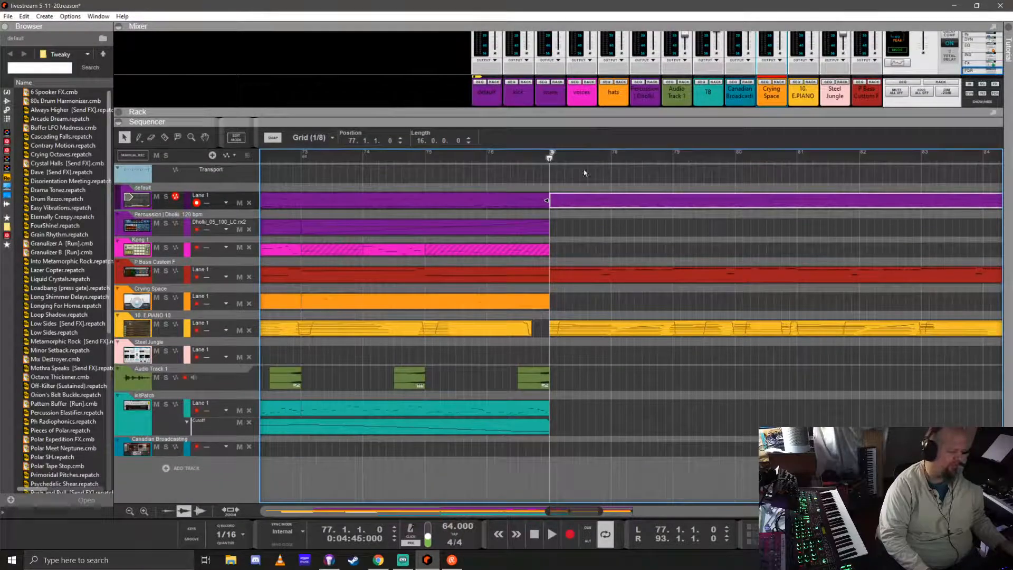
{"action": "scroll", "coordinate": [496, 316], "scroll_direction": "down", "scroll_amount": 2}
{"action": "scroll", "coordinate": [496, 316], "scroll_direction": "down", "scroll_amount": 2}
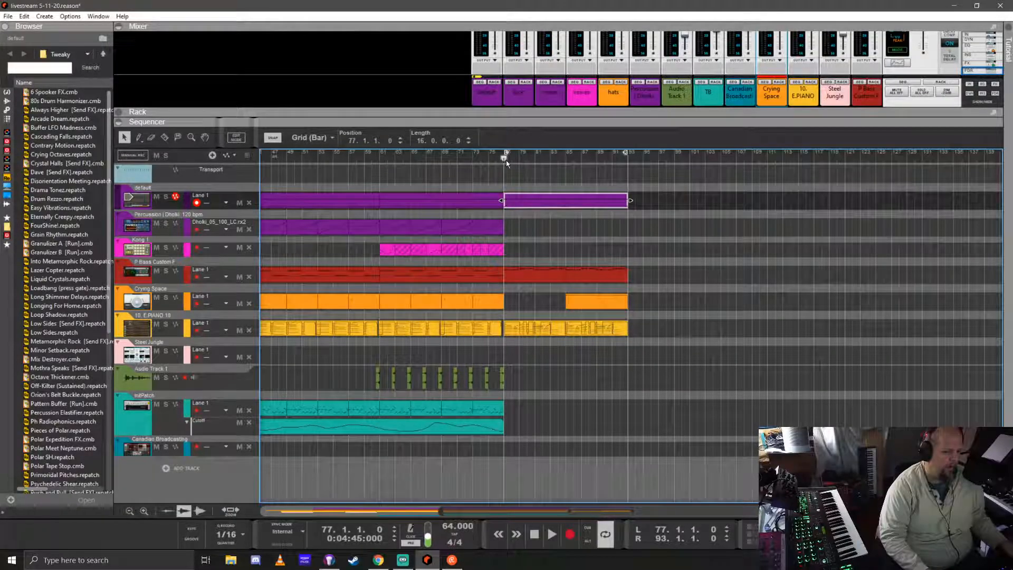
{"action": "scroll", "coordinate": [474, 393], "scroll_direction": "up", "scroll_amount": 4}
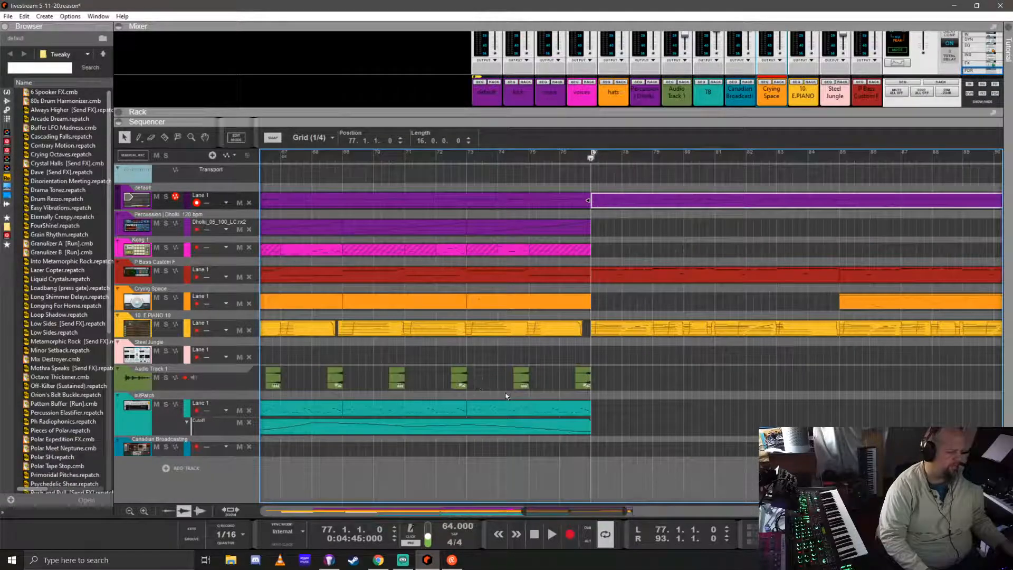
{"action": "scroll", "coordinate": [460, 373], "scroll_direction": "down", "scroll_amount": 1}
{"action": "scroll", "coordinate": [460, 372], "scroll_direction": "down", "scroll_amount": 2}
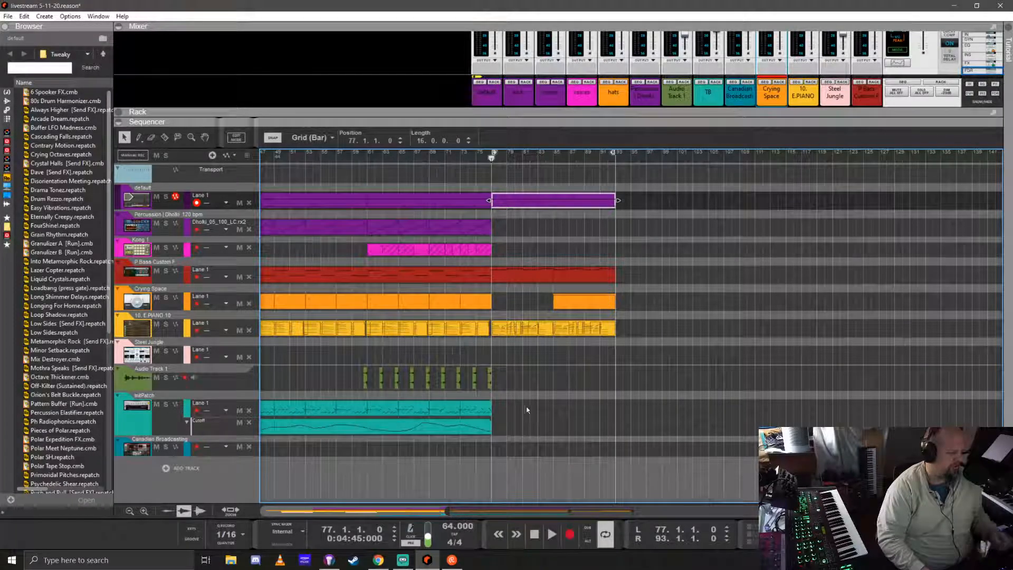
{"action": "left_click", "coordinate": [472, 157]}
{"action": "left_click_drag", "start_coordinate": [472, 157], "coordinate": [480, 160]}
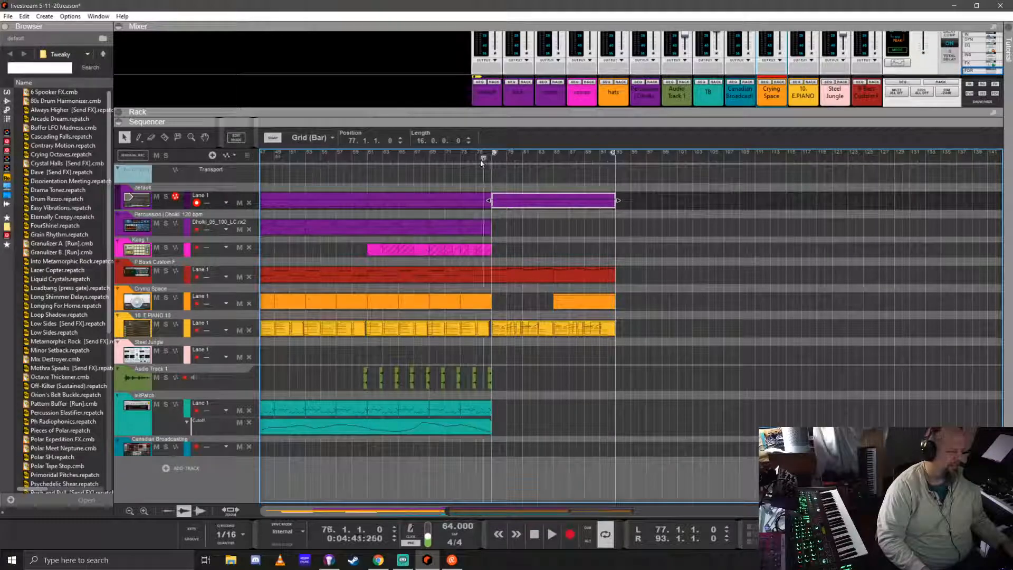
- Open the last Audio Track 1 clip before bar 77 for editing, inspect its pitch content and close the clip editor
{"action": "scroll", "coordinate": [487, 396], "scroll_direction": "up", "scroll_amount": 5}
{"action": "scroll", "coordinate": [515, 382], "scroll_direction": "up", "scroll_amount": 3}
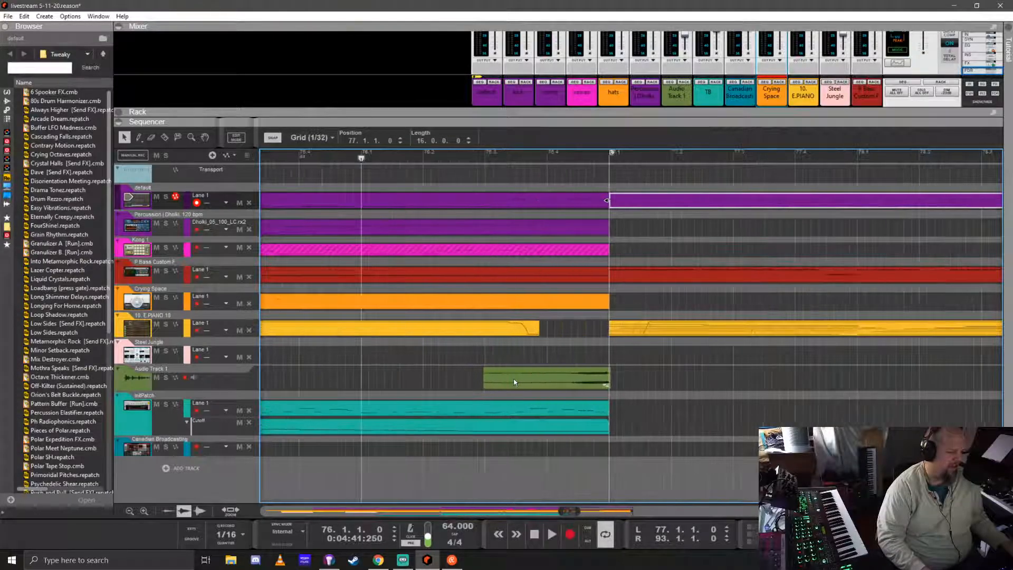
{"action": "double_click", "coordinate": [589, 382]}
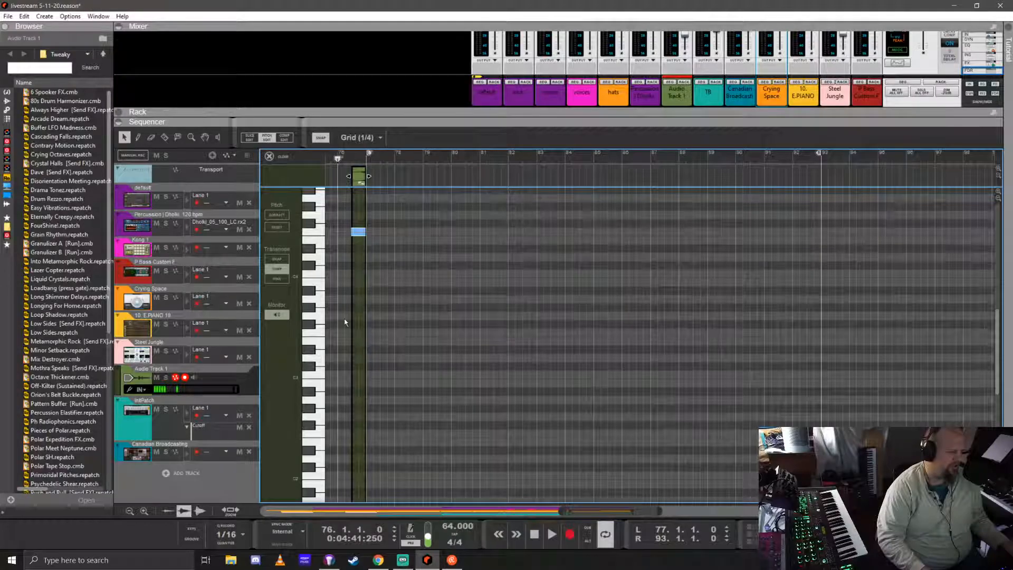
{"action": "scroll", "coordinate": [401, 280], "scroll_direction": "up", "scroll_amount": 3}
{"action": "scroll", "coordinate": [402, 278], "scroll_direction": "up", "scroll_amount": 3}
{"action": "left_click", "coordinate": [269, 156]}
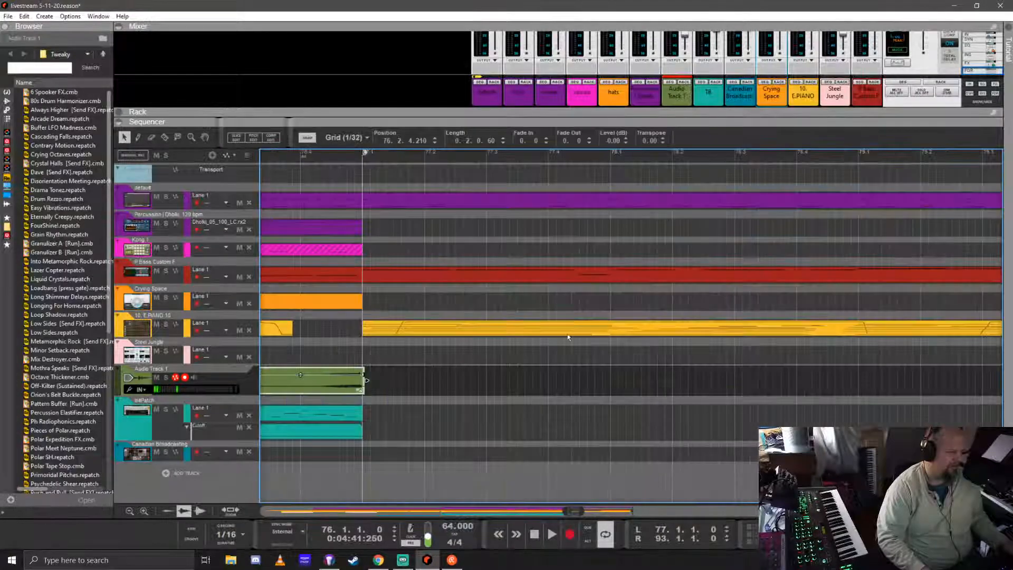
- Play the song from bar 76 through the transition into the new section and stop in bar 85
{"action": "left_click", "coordinate": [422, 356]}
{"action": "scroll", "coordinate": [422, 356], "scroll_direction": "down", "scroll_amount": 3}
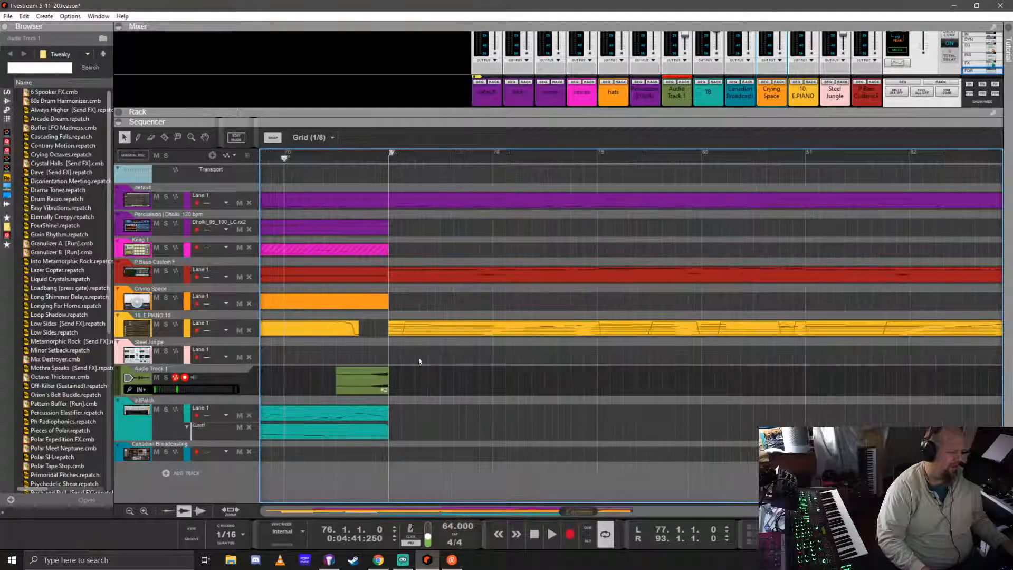
{"action": "key", "text": "space"}
{"action": "scroll", "coordinate": [436, 349], "scroll_direction": "right", "scroll_amount": 3}
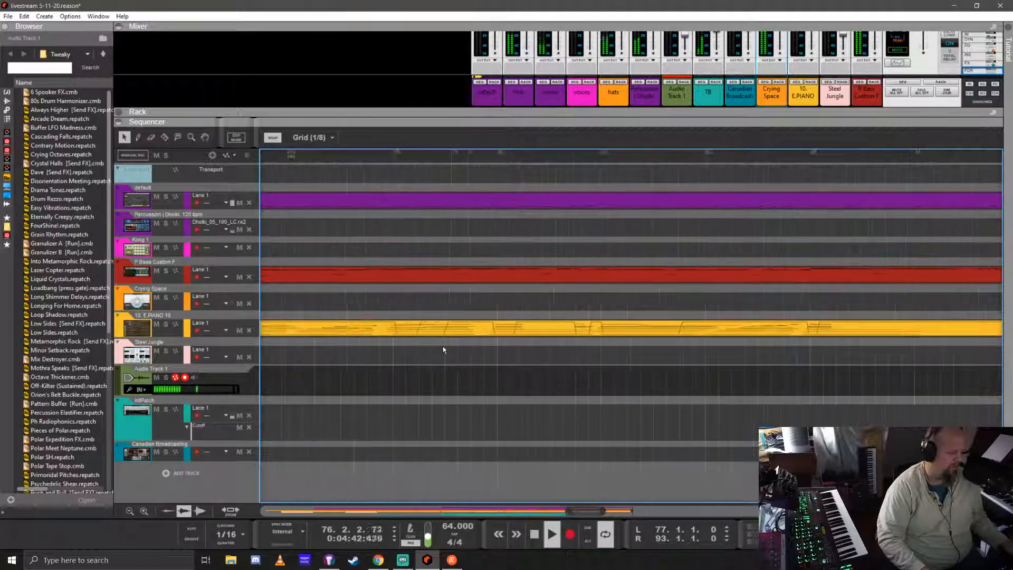
{"action": "scroll", "coordinate": [371, 346], "scroll_direction": "left", "scroll_amount": 2}
{"action": "scroll", "coordinate": [371, 345], "scroll_direction": "down", "scroll_amount": 5}
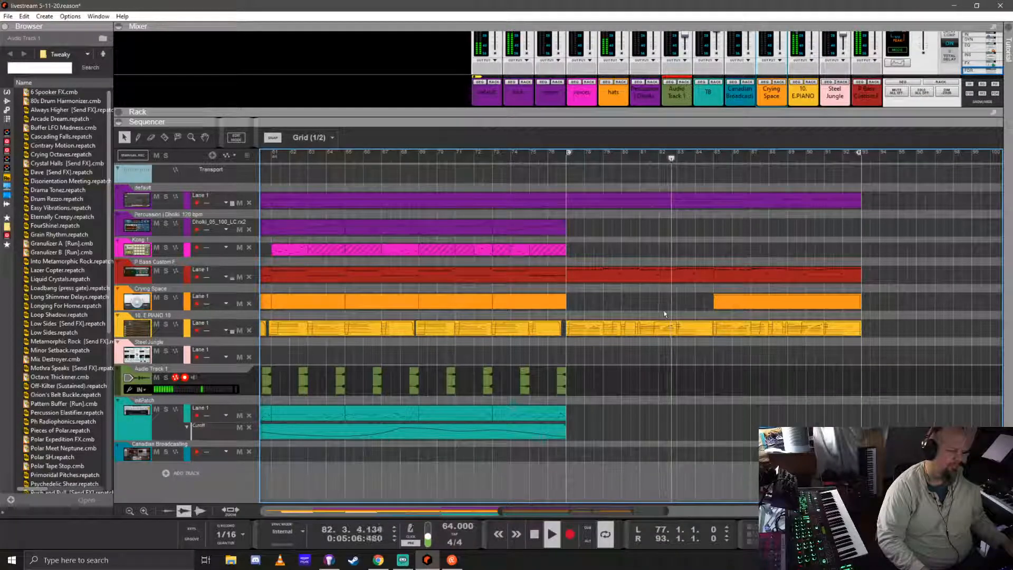
{"action": "scroll", "coordinate": [664, 309], "scroll_direction": "down", "scroll_amount": 3}
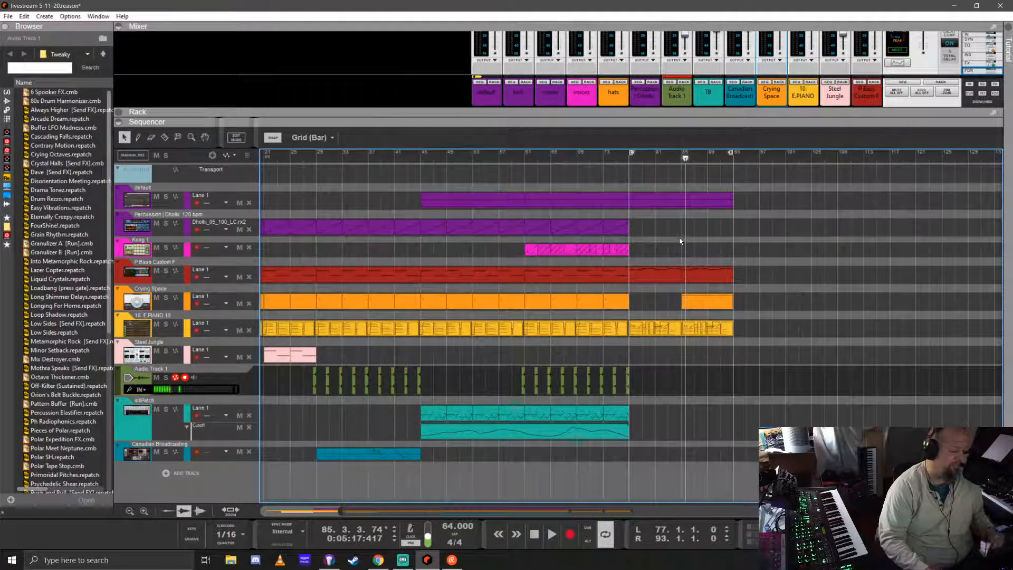
- Try a copy of the last Audio Track 1 clip near bar 79, listening with the track soloed
{"action": "left_click", "coordinate": [628, 387]}
{"action": "scroll", "coordinate": [627, 387], "scroll_direction": "up", "scroll_amount": 3}
{"action": "left_click_drag", "start_coordinate": [627, 386], "coordinate": [686, 391]}
{"action": "left_click", "coordinate": [165, 377]}
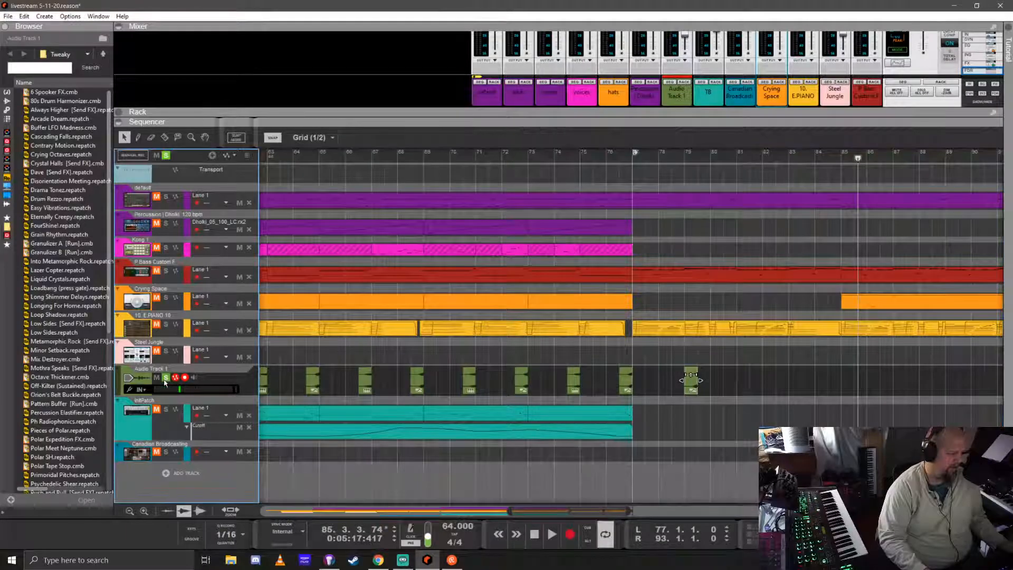
{"action": "left_click", "coordinate": [683, 156]}
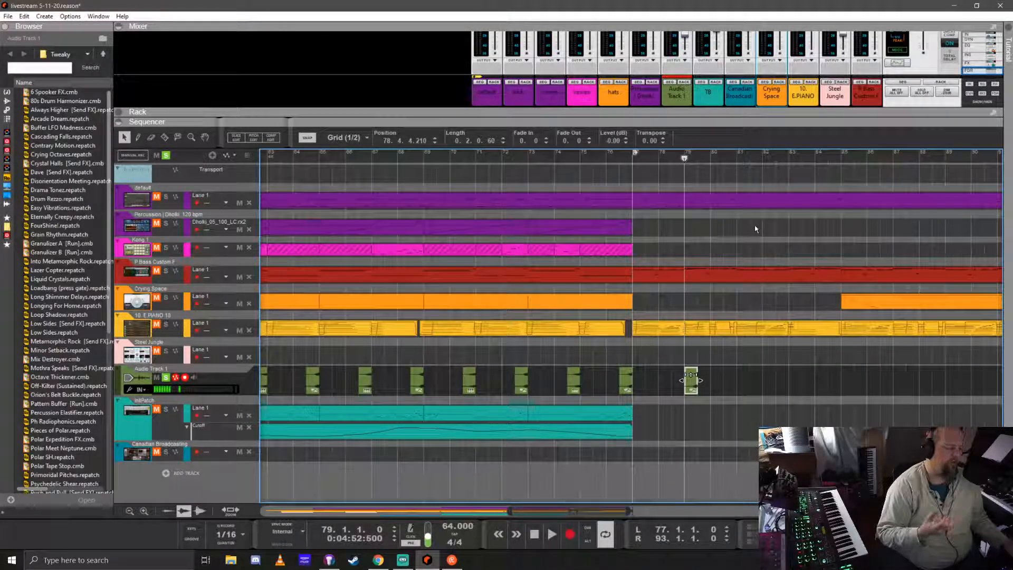
{"action": "key", "text": "space"}
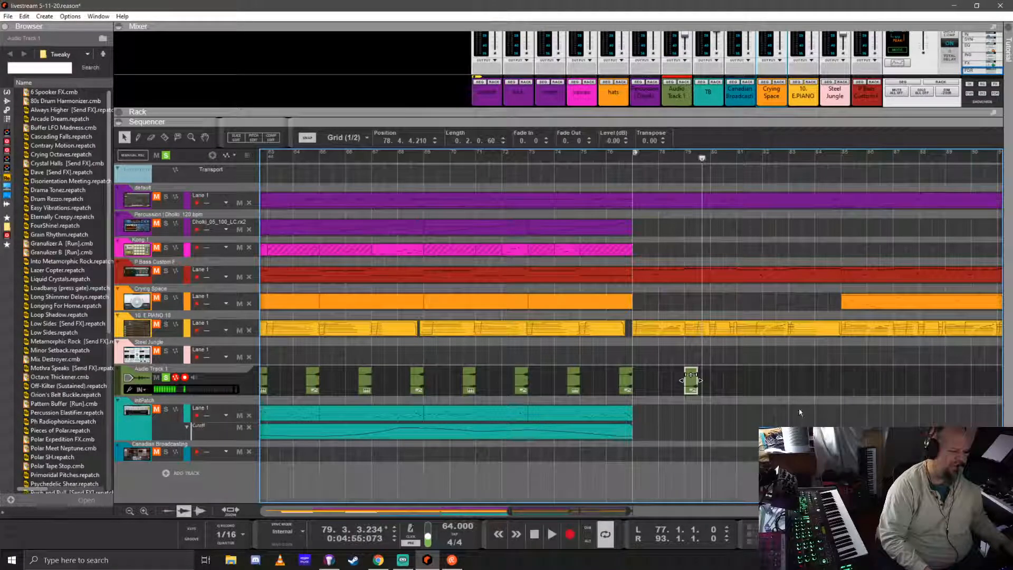
{"action": "key", "text": "Delete"}
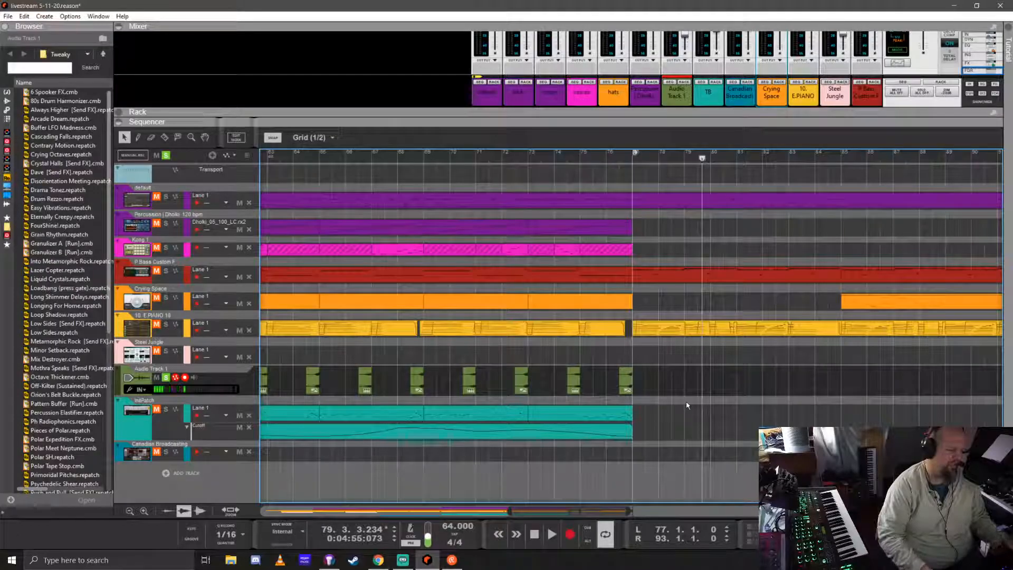
{"action": "left_click", "coordinate": [633, 160]}
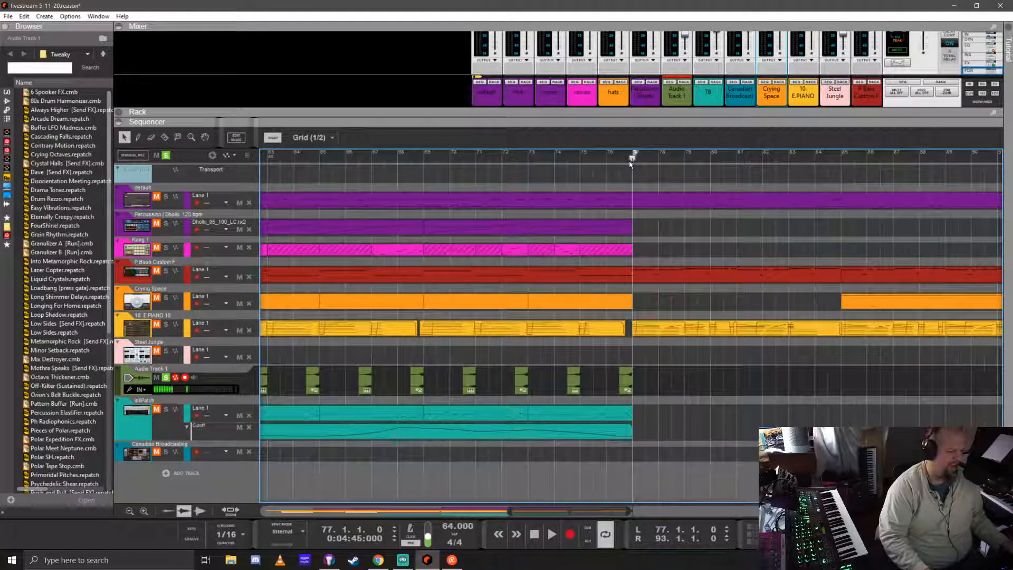
{"action": "scroll", "coordinate": [622, 284], "scroll_direction": "down", "scroll_amount": 7}
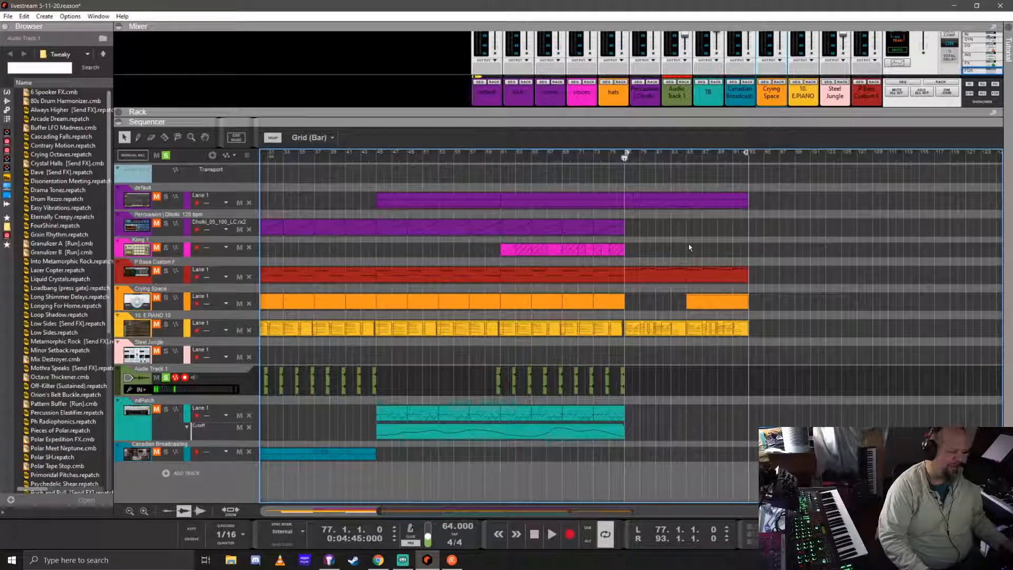
{"action": "left_click", "coordinate": [166, 378]}
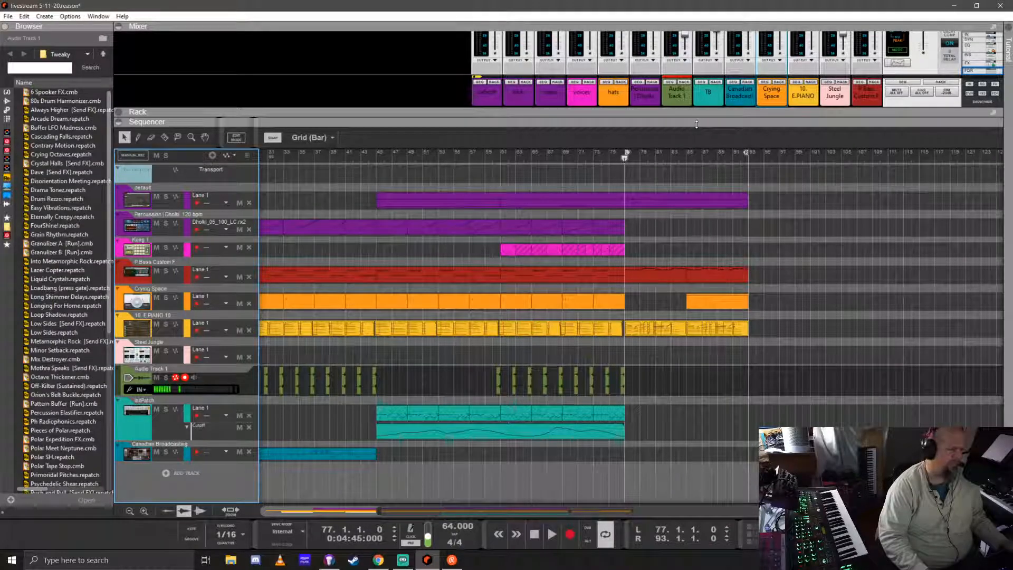
- Solo Audio Track 1 and listen to its last two clips, starting playback at bars 74.3 and 76.3
{"action": "left_click_drag", "start_coordinate": [696, 124], "coordinate": [697, 380]}
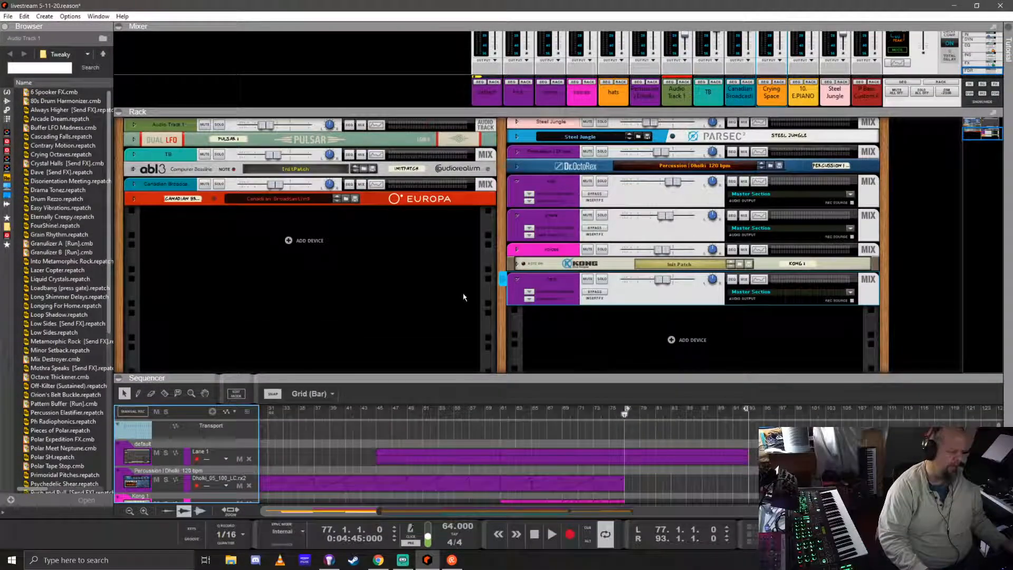
{"action": "double_click", "coordinate": [570, 377]}
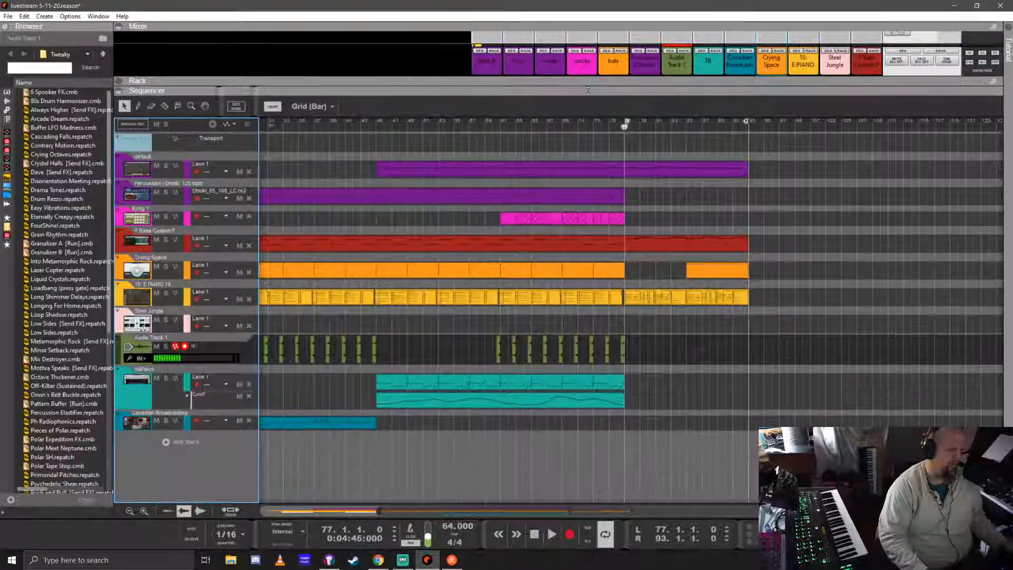
{"action": "left_click", "coordinate": [607, 350]}
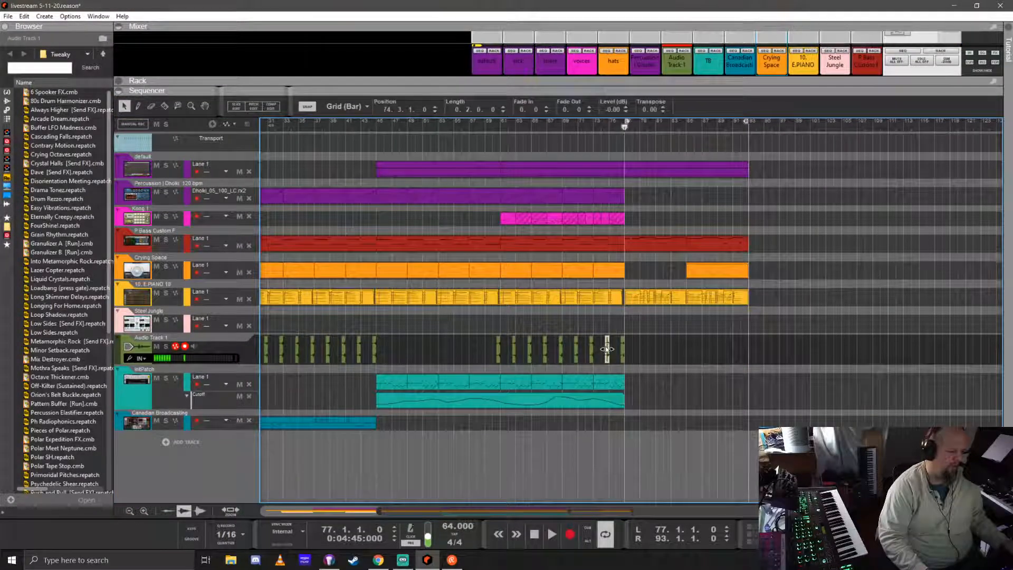
{"action": "scroll", "coordinate": [622, 338], "scroll_direction": "up", "scroll_amount": 10}
{"action": "left_click", "coordinate": [502, 125]}
{"action": "left_click", "coordinate": [166, 346]}
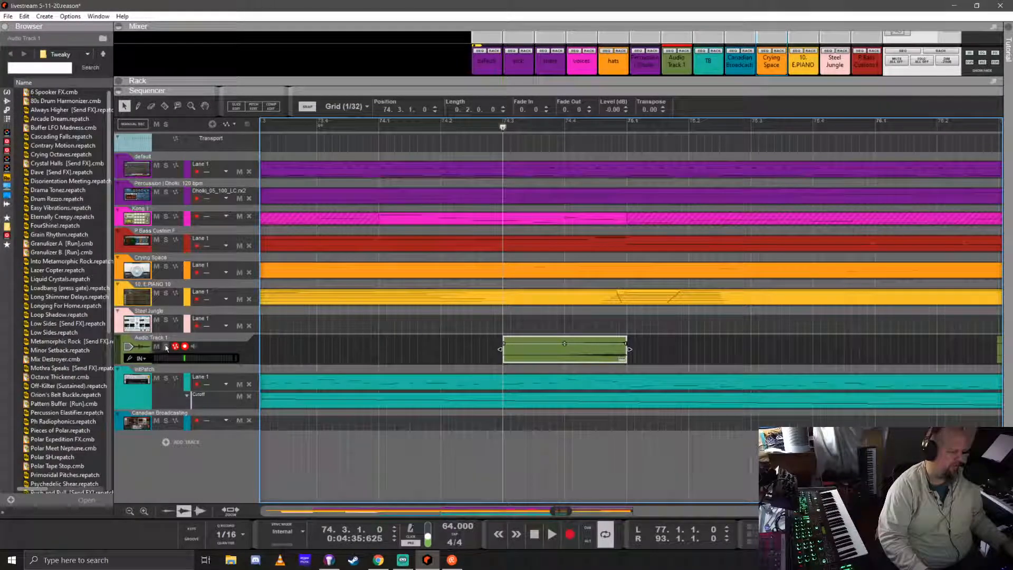
{"action": "key", "text": "space"}
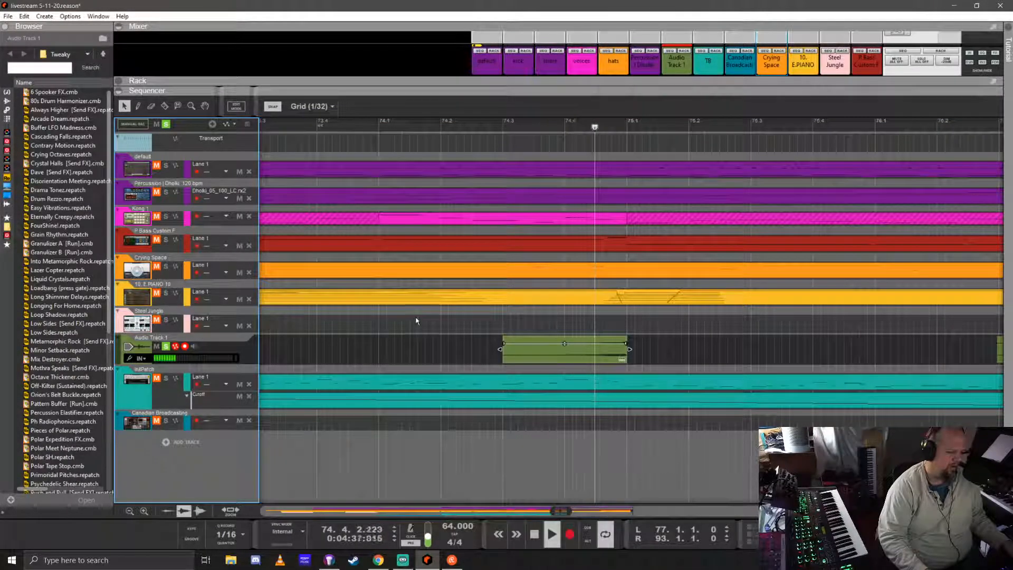
{"action": "left_click", "coordinate": [472, 364]}
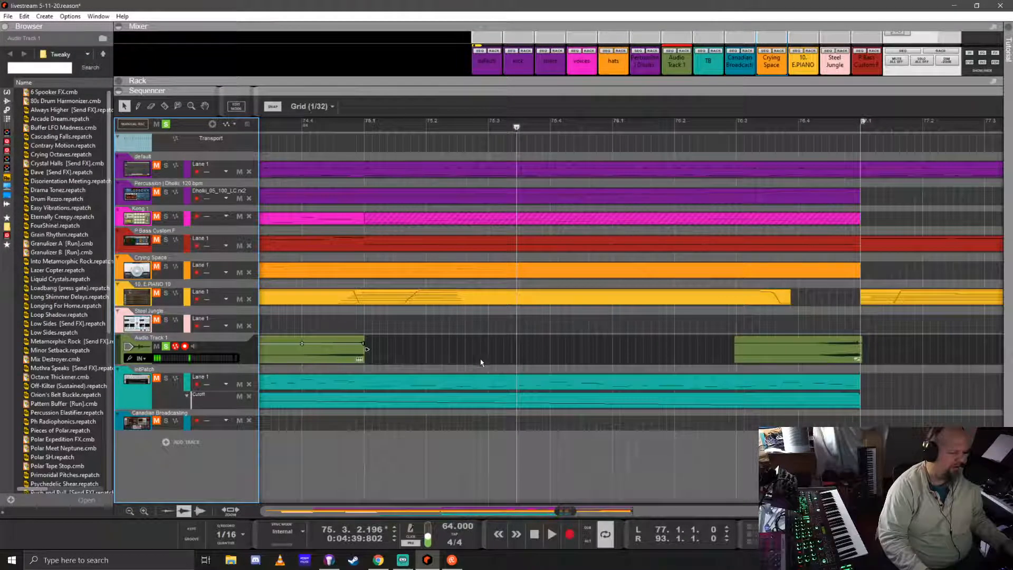
{"action": "left_click", "coordinate": [590, 127]}
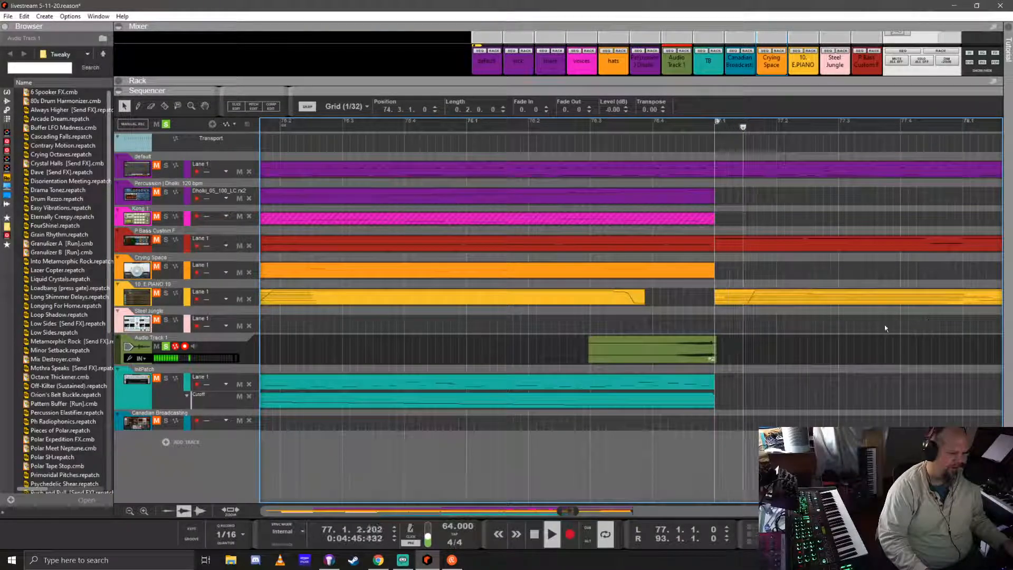
{"action": "key", "text": "space"}
- Examine how the Audio Track 1 clips are spread over the arrangement and place the playhead at bar 77
{"action": "scroll", "coordinate": [386, 349], "scroll_direction": "down", "scroll_amount": 4}
{"action": "scroll", "coordinate": [411, 342], "scroll_direction": "left", "scroll_amount": 6}
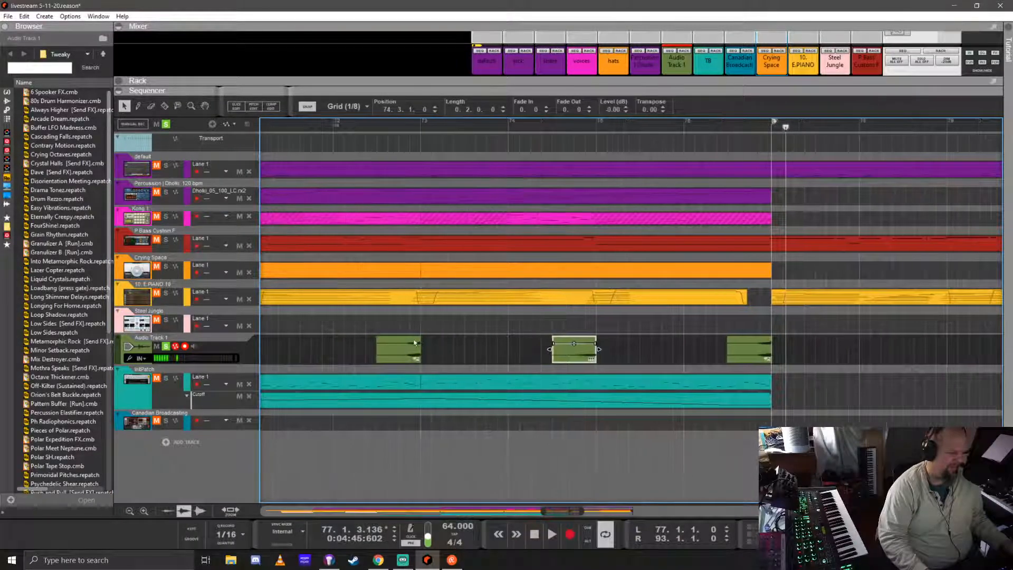
{"action": "scroll", "coordinate": [423, 337], "scroll_direction": "down", "scroll_amount": 4}
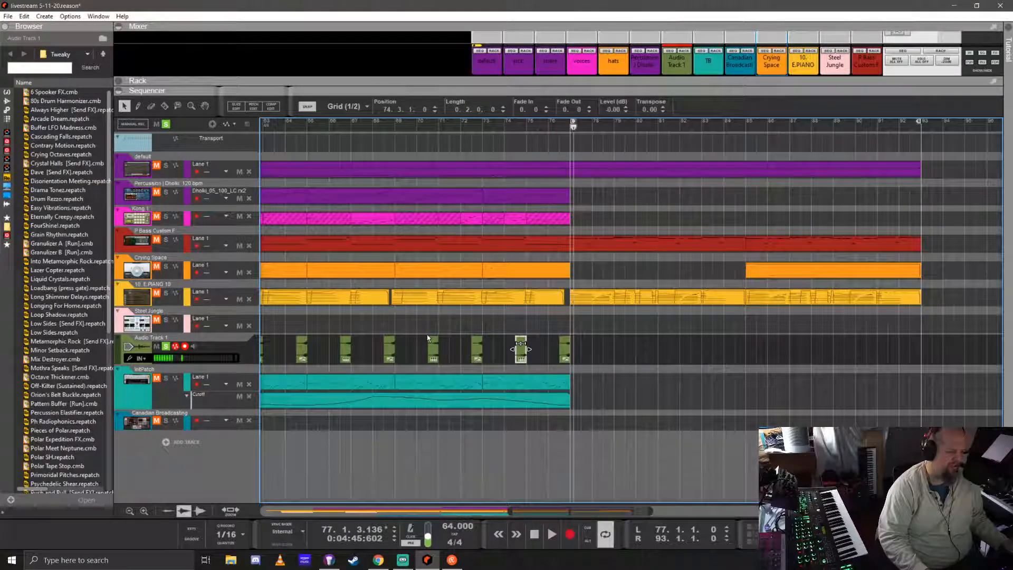
{"action": "scroll", "coordinate": [521, 348], "scroll_direction": "left", "scroll_amount": 5}
{"action": "scroll", "coordinate": [554, 348], "scroll_direction": "down", "scroll_amount": 3}
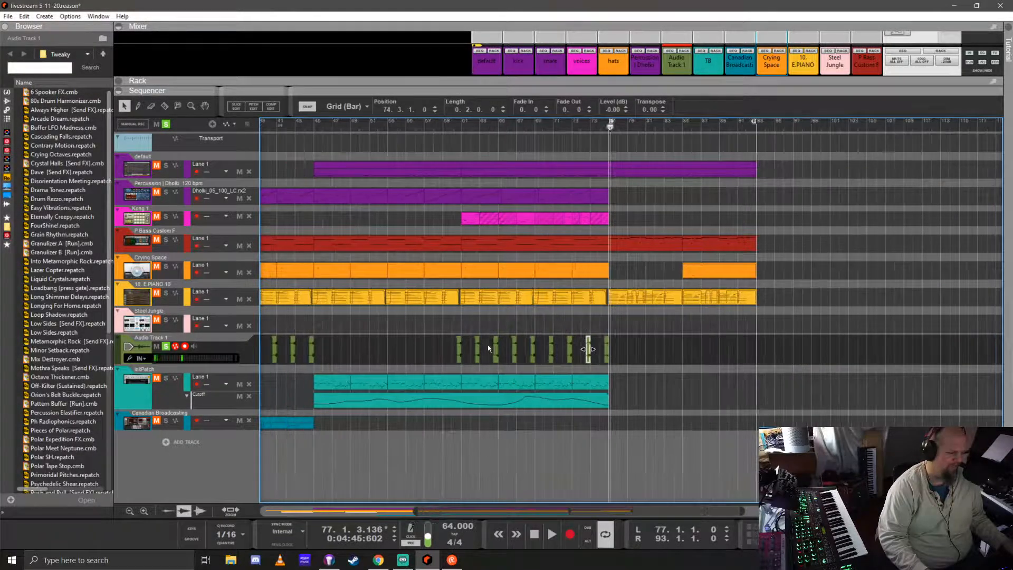
{"action": "left_click", "coordinate": [609, 128]}
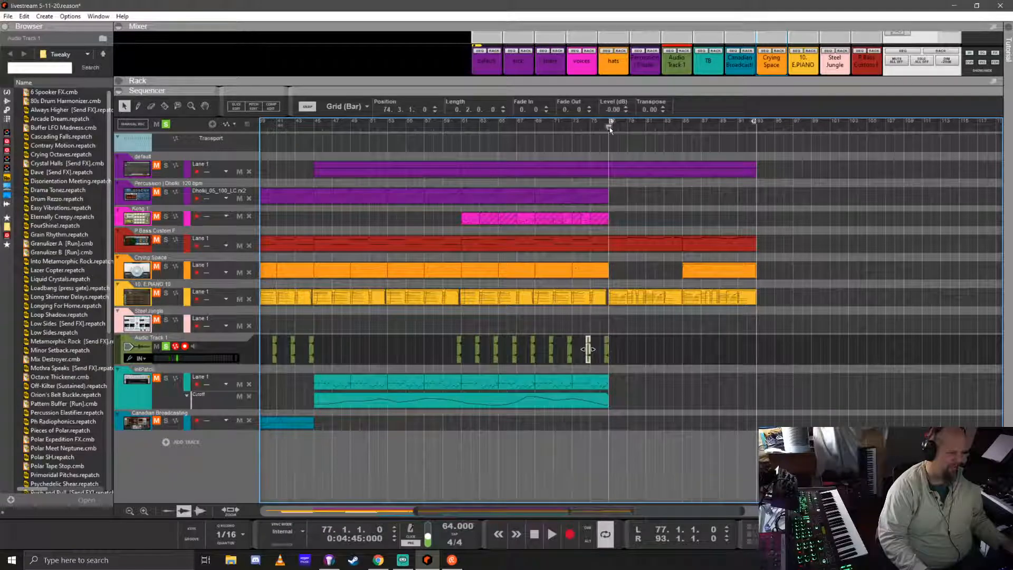
{"action": "mouse_move", "coordinate": [630, 86]}
{"action": "left_mouse_down"}
{"action": "mouse_move", "coordinate": [631, 182]}
{"action": "mouse_move", "coordinate": [631, 86]}
{"action": "left_mouse_up"}
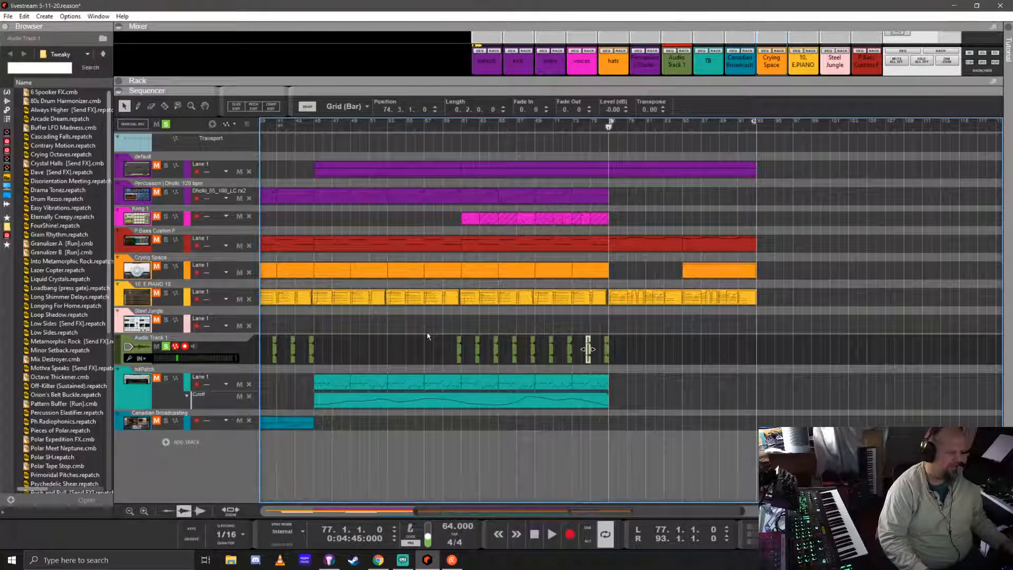
{"action": "scroll", "coordinate": [428, 334], "scroll_direction": "left", "scroll_amount": 5}
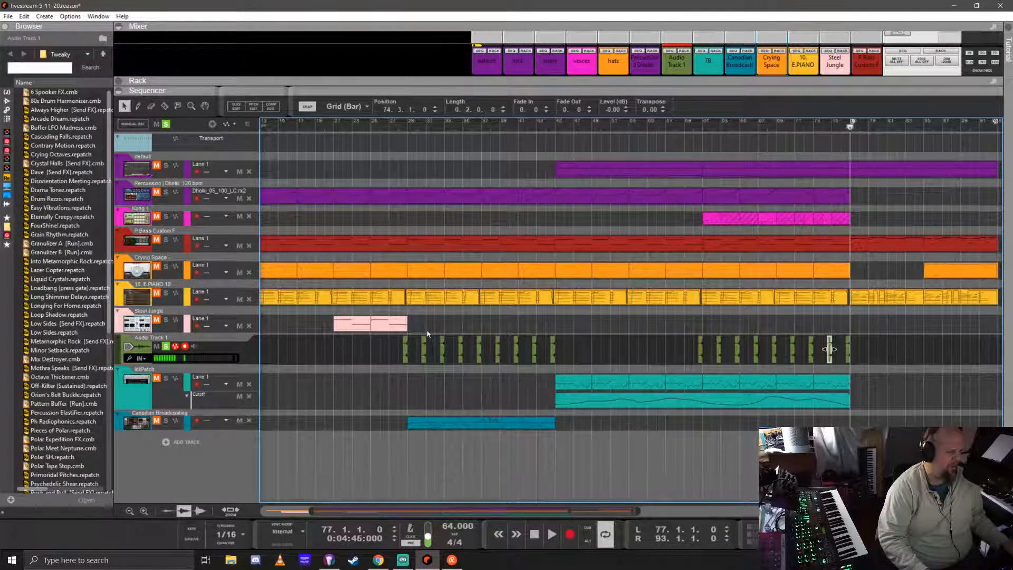
{"action": "scroll", "coordinate": [427, 331], "scroll_direction": "right", "scroll_amount": 5}
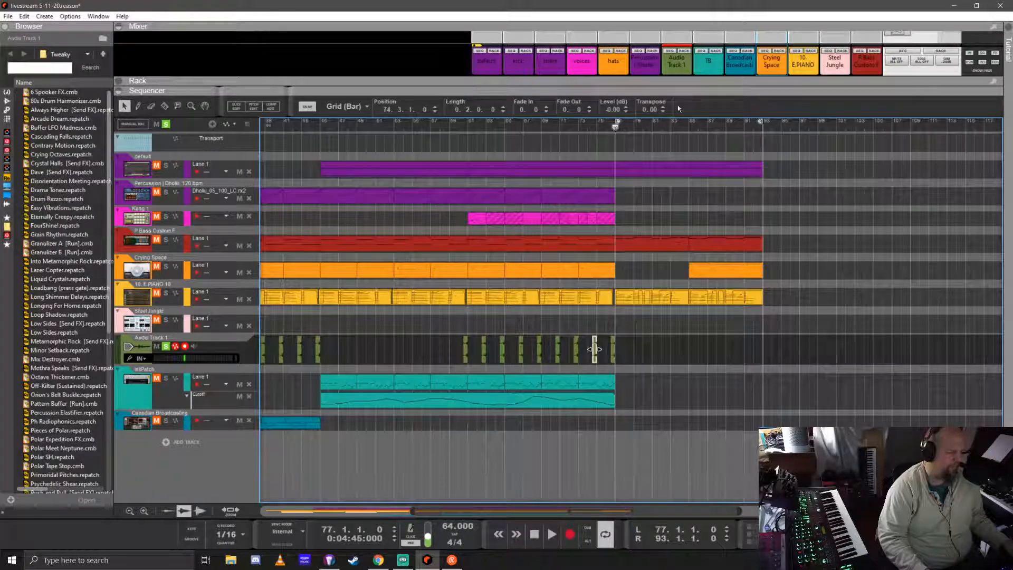
- Play the new section from bar 77 with Audio Track 1 out of solo and bring up the mixer
{"action": "key", "text": "space"}
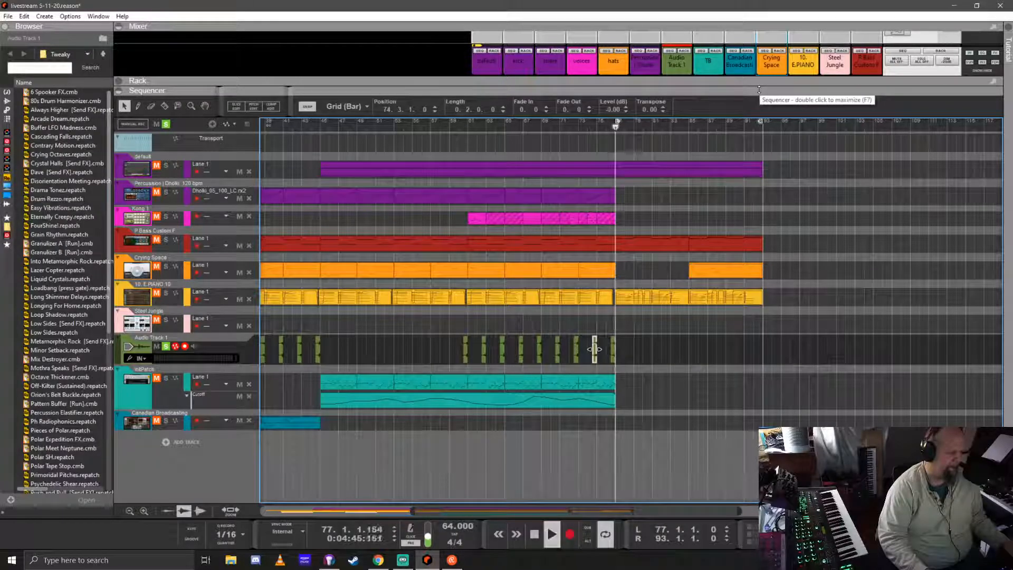
{"action": "left_click", "coordinate": [166, 347]}
{"action": "left_click", "coordinate": [615, 128]}
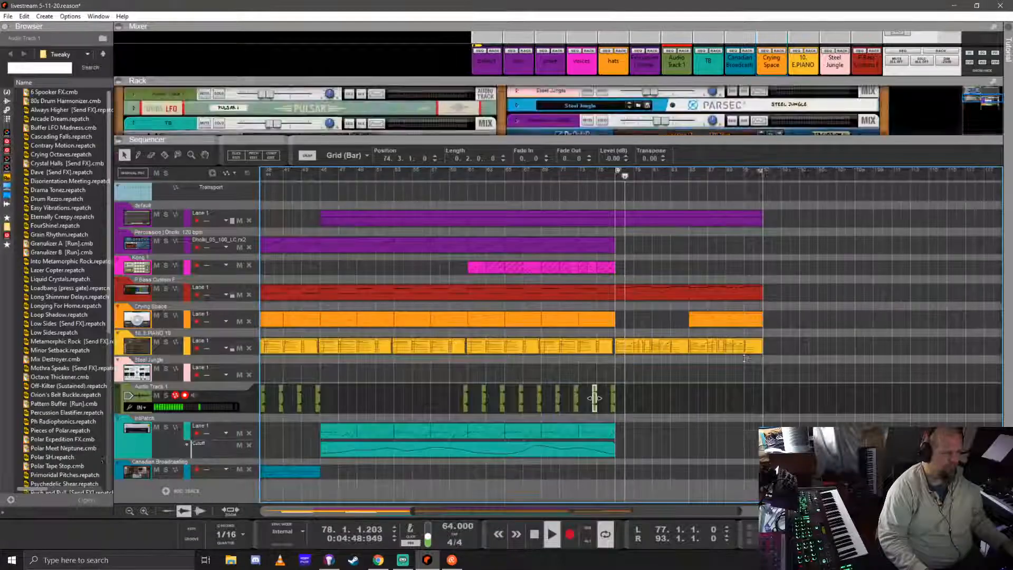
{"action": "key", "text": "F6"}
{"action": "key", "text": "F5"}
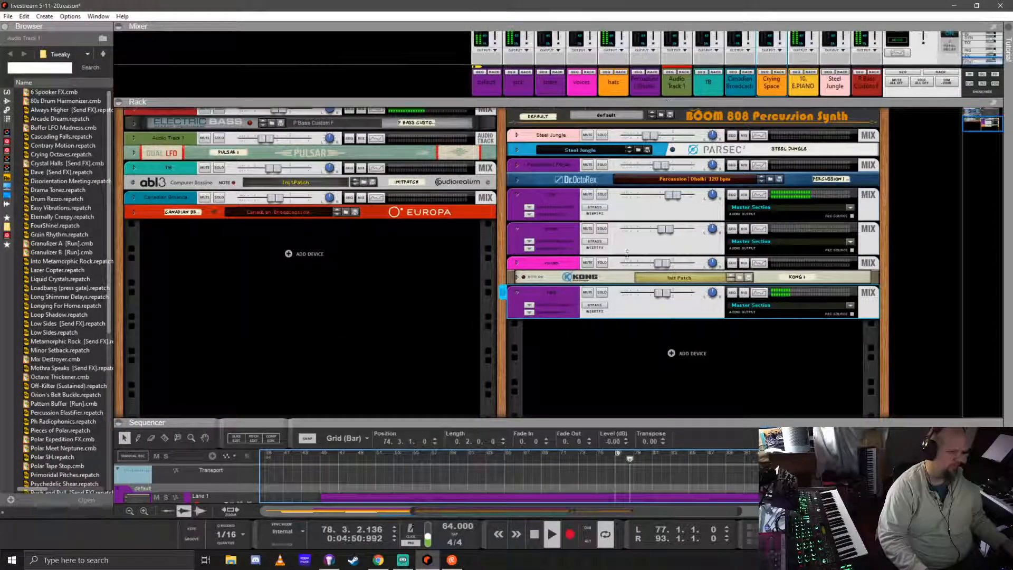
- Audition sends 2 and 3 on the default channel, leave only send 7 enabled and lower the channel's fader slightly
{"action": "left_click", "coordinate": [479, 130]}
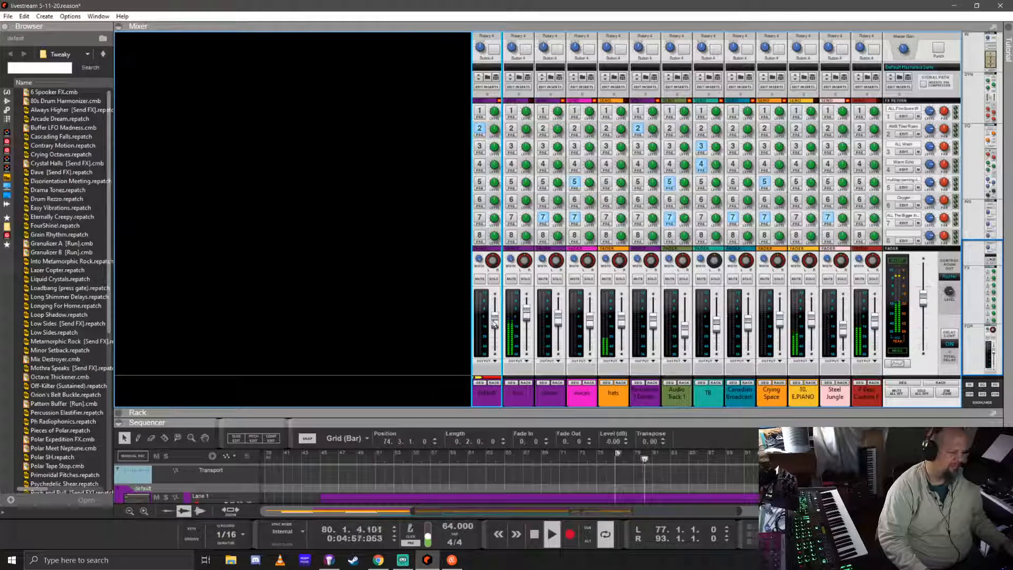
{"action": "mouse_move", "coordinate": [494, 324]}
{"action": "left_click", "coordinate": [479, 147]}
{"action": "left_click", "coordinate": [480, 128]}
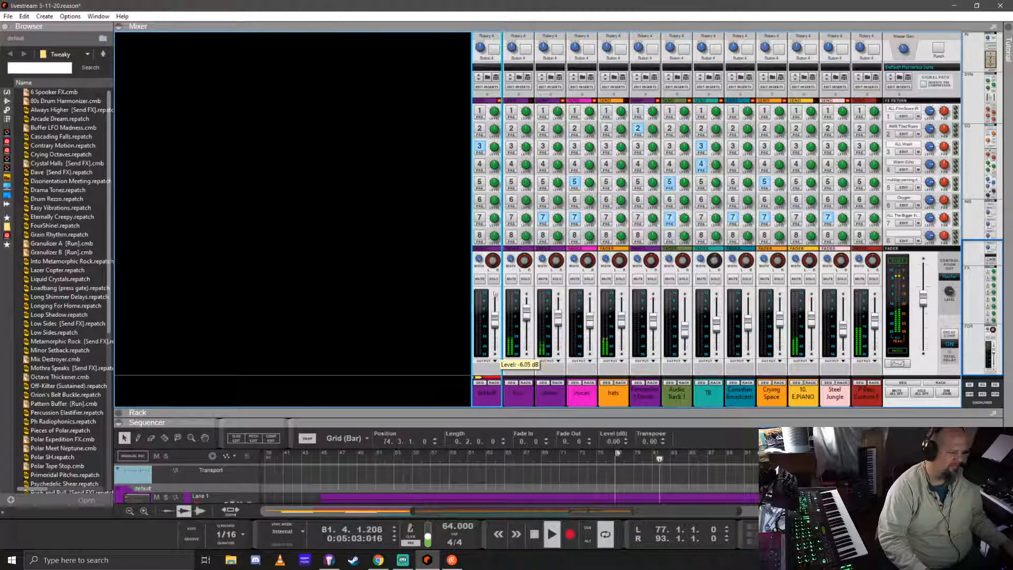
{"action": "left_click", "coordinate": [479, 217]}
{"action": "left_click", "coordinate": [482, 150]}
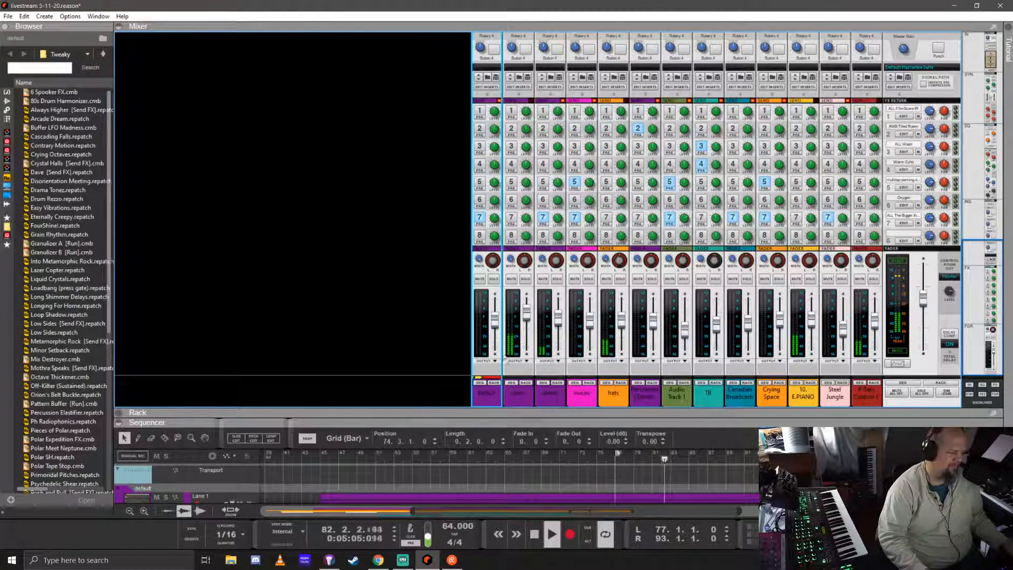
{"action": "left_click_drag", "start_coordinate": [495, 321], "coordinate": [497, 324]}
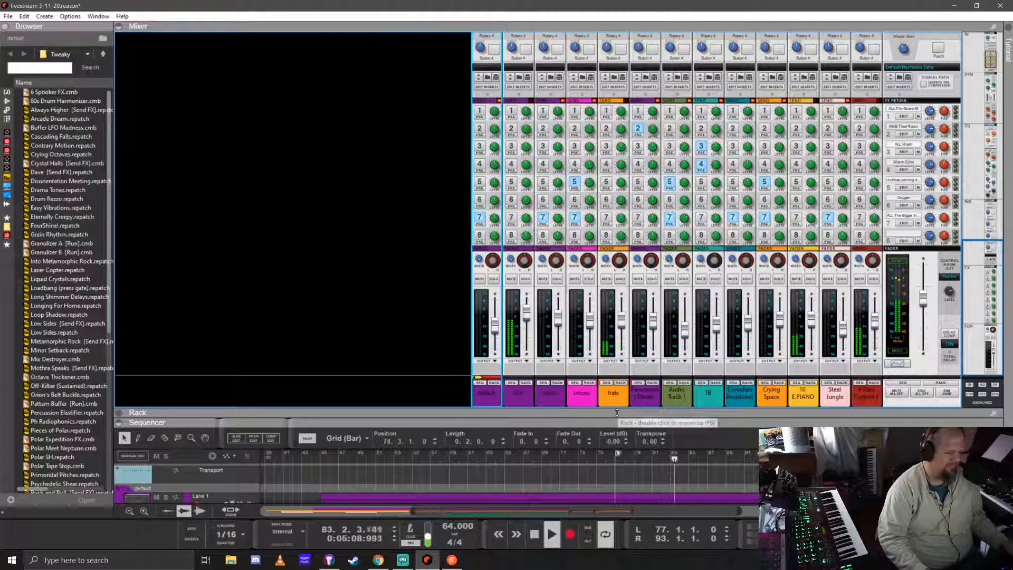
- Stop playback, return to bar 77 and replace the mixer view with the rack
{"action": "left_click_drag", "start_coordinate": [617, 412], "coordinate": [645, 34]}
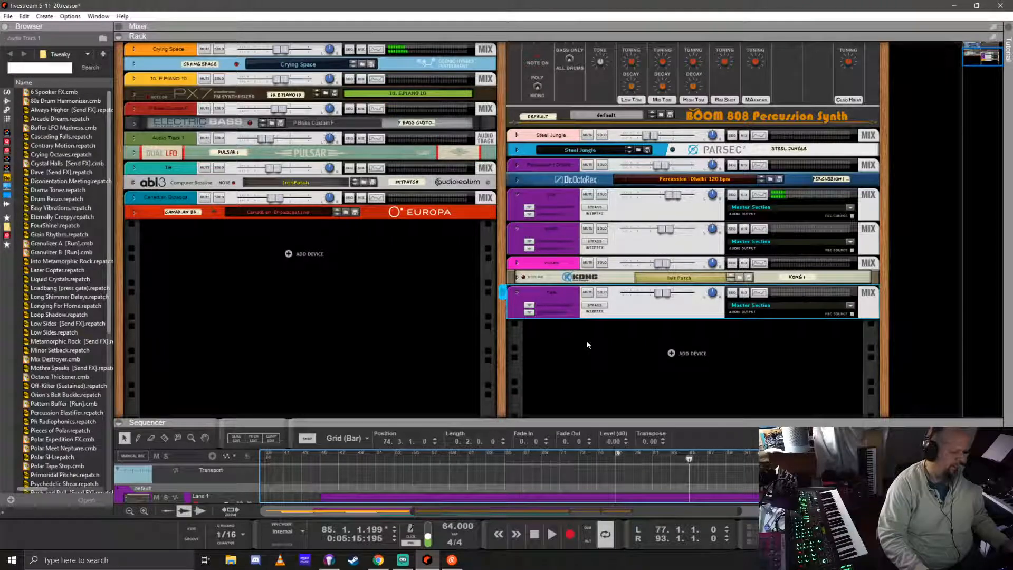
{"action": "key", "text": "shift+Return"}
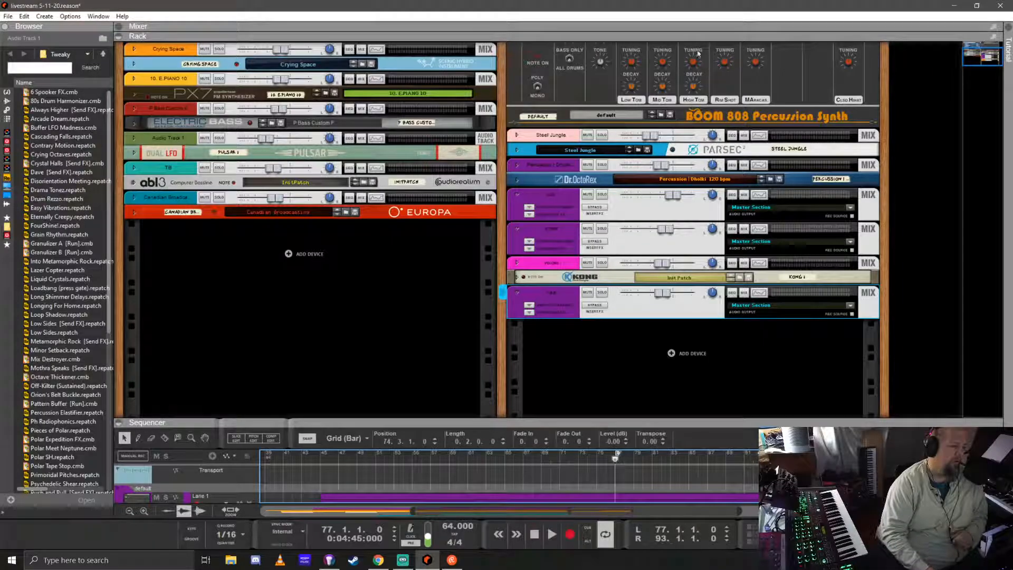
{"action": "left_click_drag", "start_coordinate": [767, 37], "coordinate": [739, 356]}
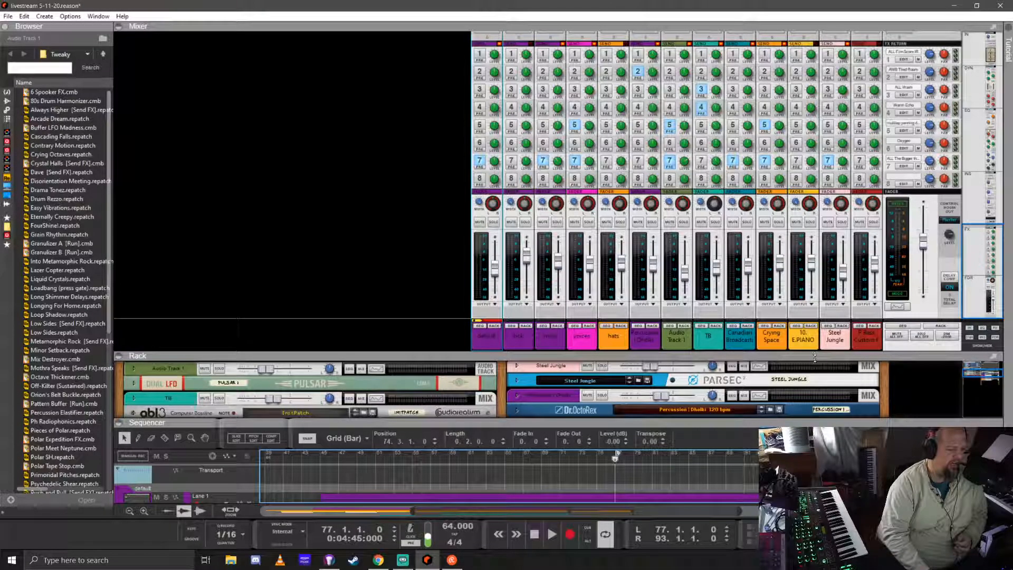
{"action": "left_click_drag", "start_coordinate": [816, 354], "coordinate": [817, 298]}
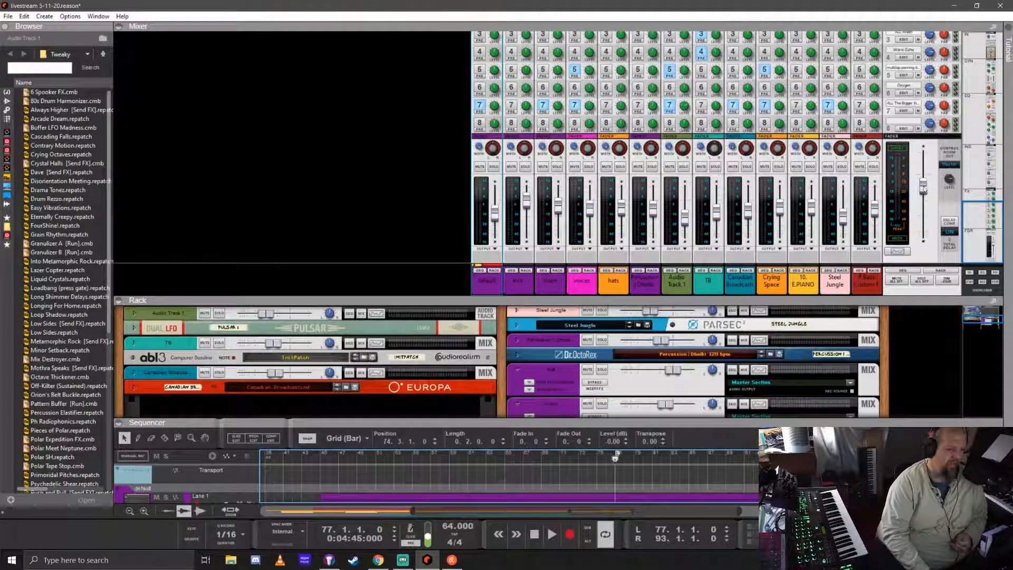
{"action": "left_click_drag", "start_coordinate": [808, 297], "coordinate": [775, 67]}
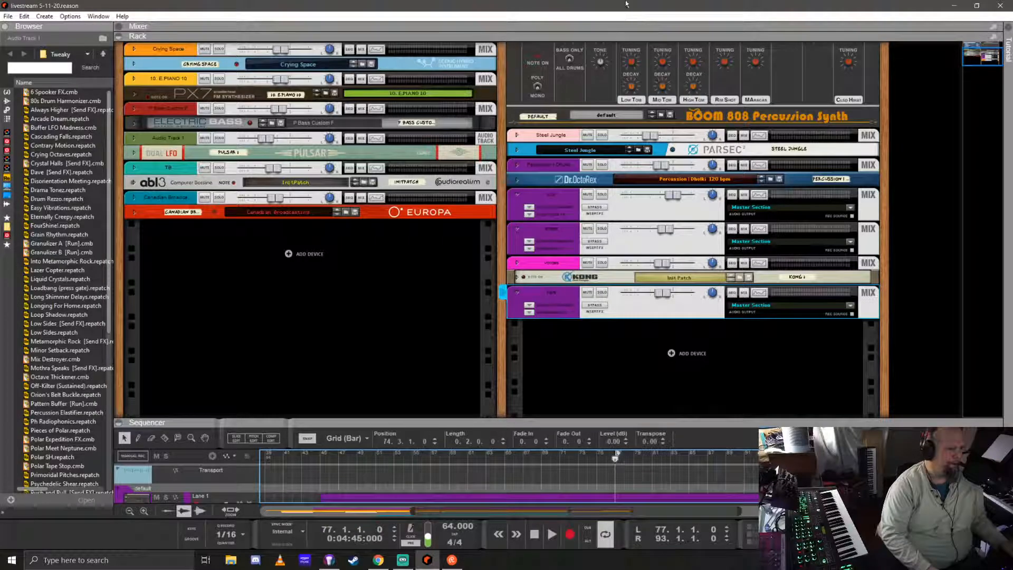
- Fold the expanded kick, snare and hats mix channels in the rack
{"action": "left_click", "coordinate": [517, 229]}
{"action": "left_click", "coordinate": [517, 219]}
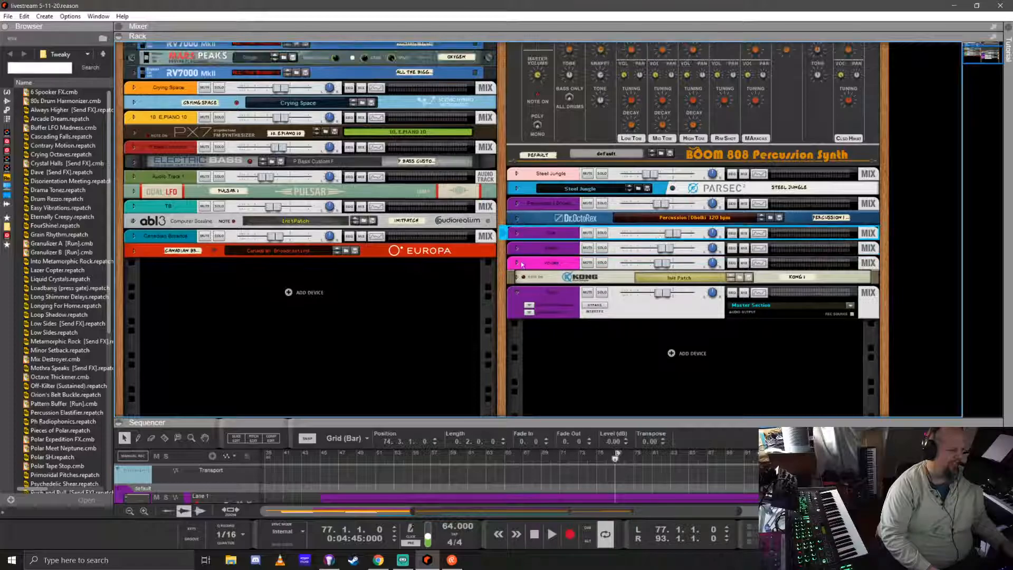
{"action": "left_click", "coordinate": [517, 292]}
{"action": "scroll", "coordinate": [580, 265], "scroll_direction": "up", "scroll_amount": 3}
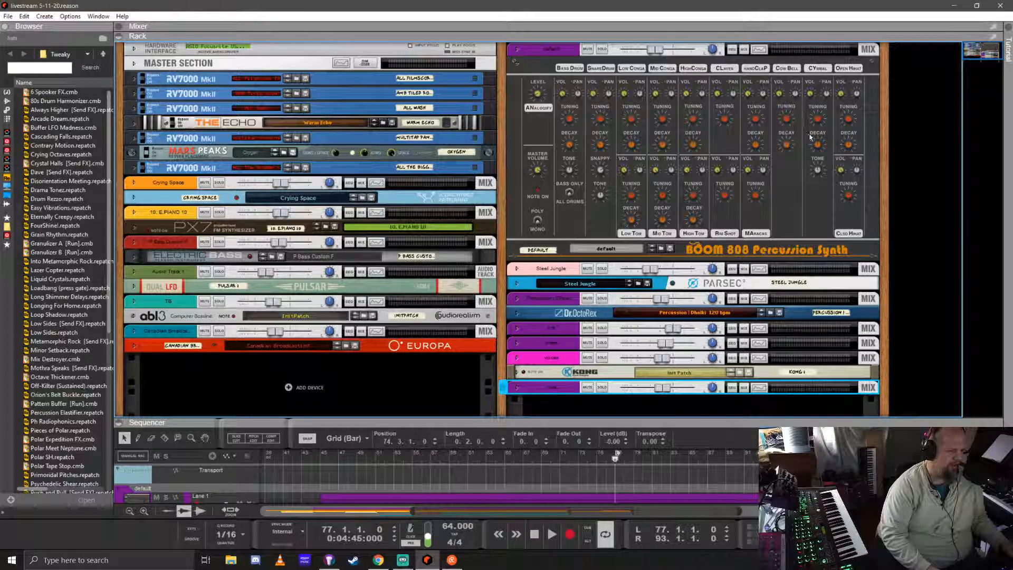
- Enlarge the sequencer to show all tracks and play the song from bar 1
{"action": "left_click_drag", "start_coordinate": [651, 416], "coordinate": [632, 182]}
{"action": "left_click", "coordinate": [320, 191]}
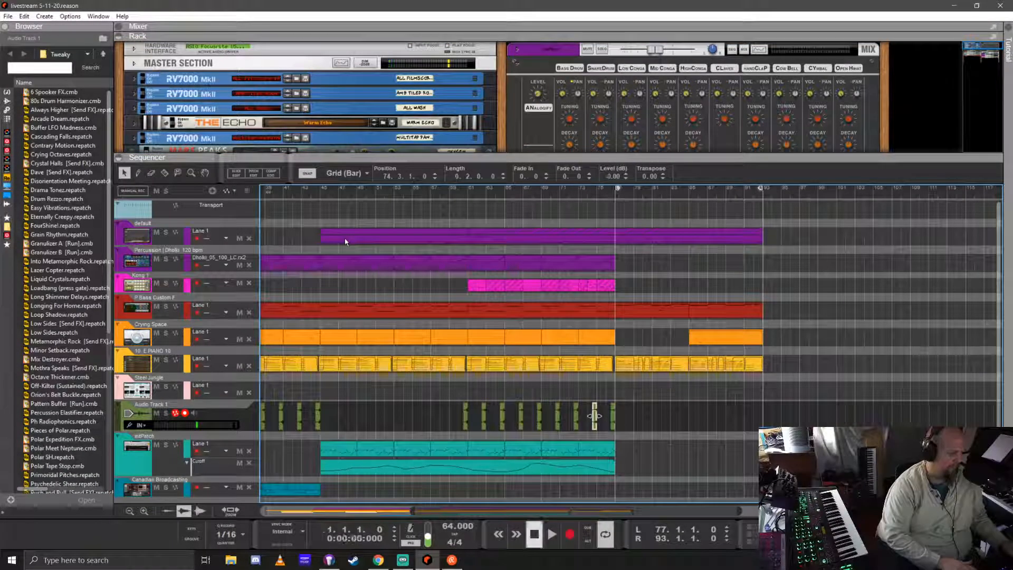
{"action": "key", "text": "Home"}
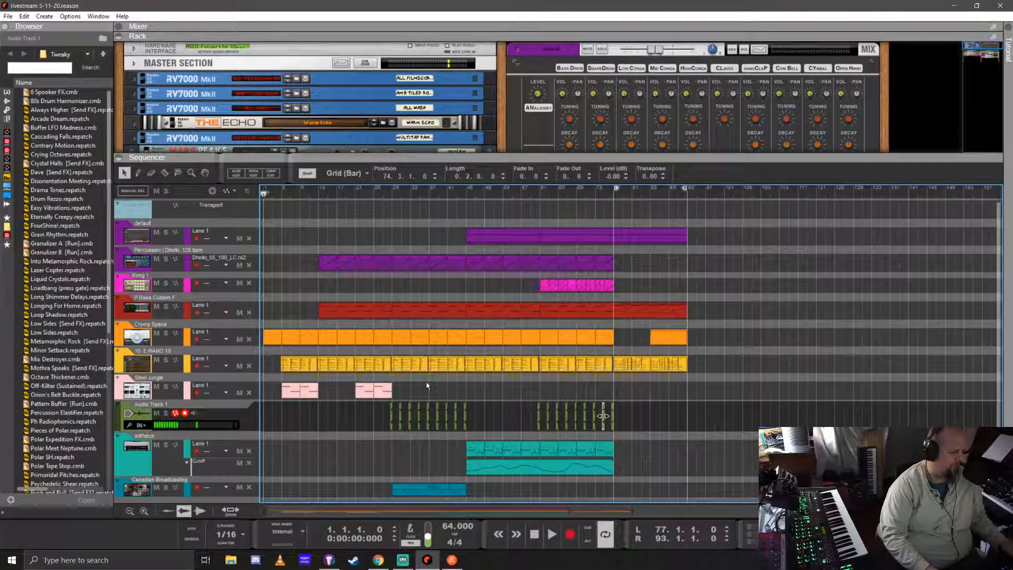
{"action": "key", "text": "space"}
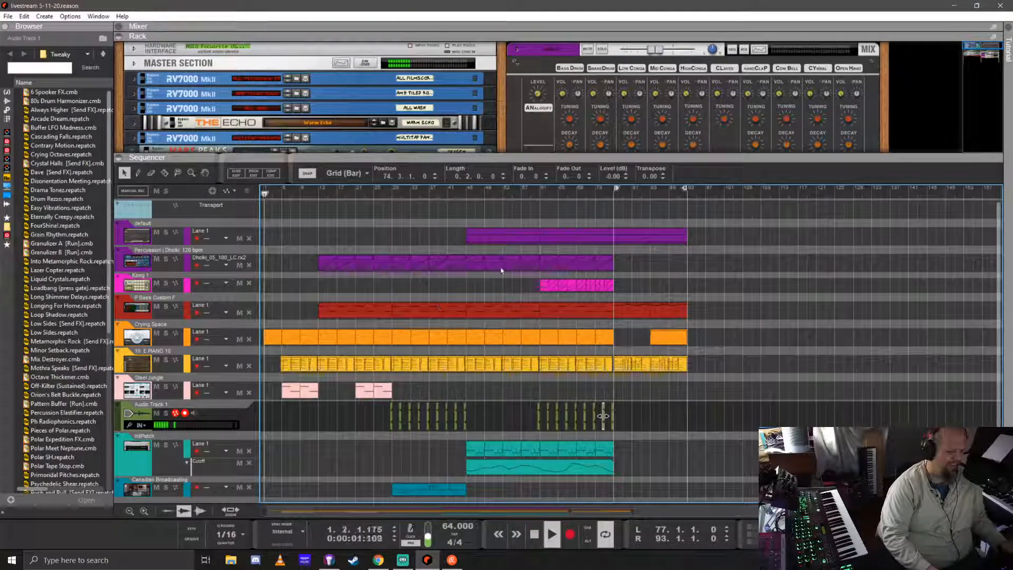
{"action": "mouse_move", "coordinate": [626, 154]}
{"action": "left_mouse_down"}
{"action": "mouse_move", "coordinate": [633, 97]}
{"action": "mouse_move", "coordinate": [637, 143]}
{"action": "left_mouse_up"}
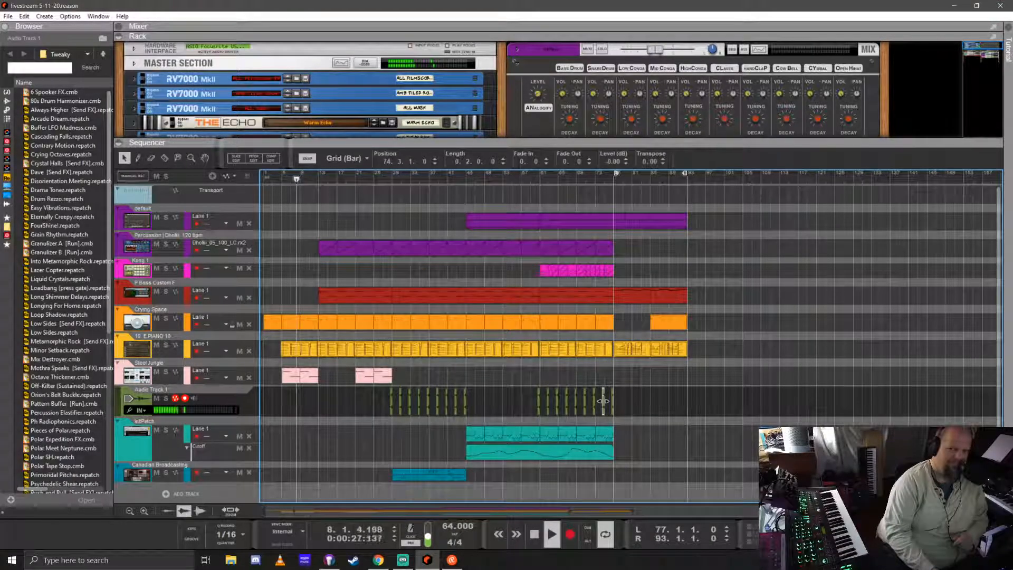
{"action": "key", "text": "alt+Tab"}
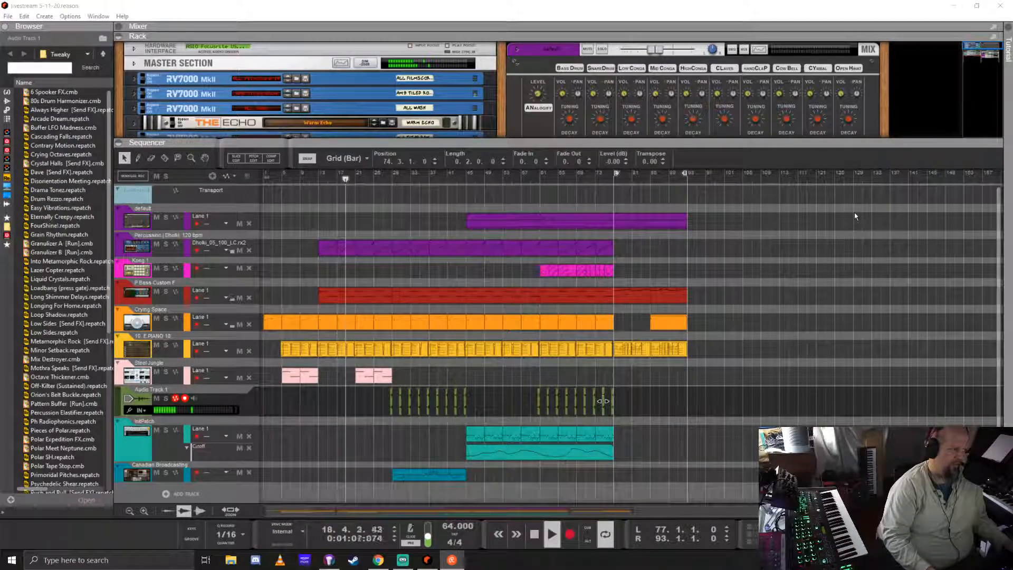
{"action": "left_click", "coordinate": [690, 11]}
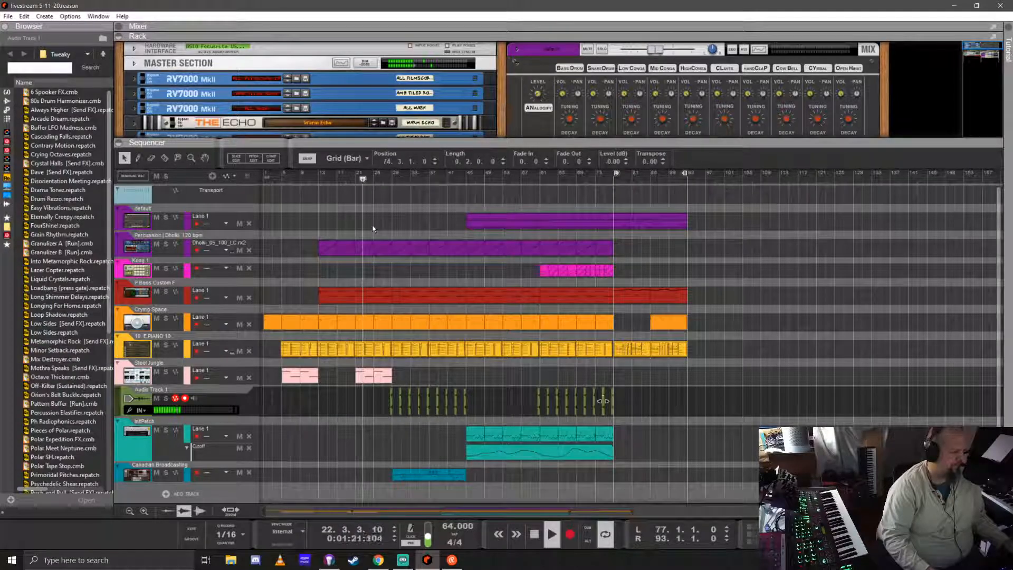
- Record a new drum clip on the default track during playback, from bar 24 to bar 29
{"action": "left_click", "coordinate": [149, 223]}
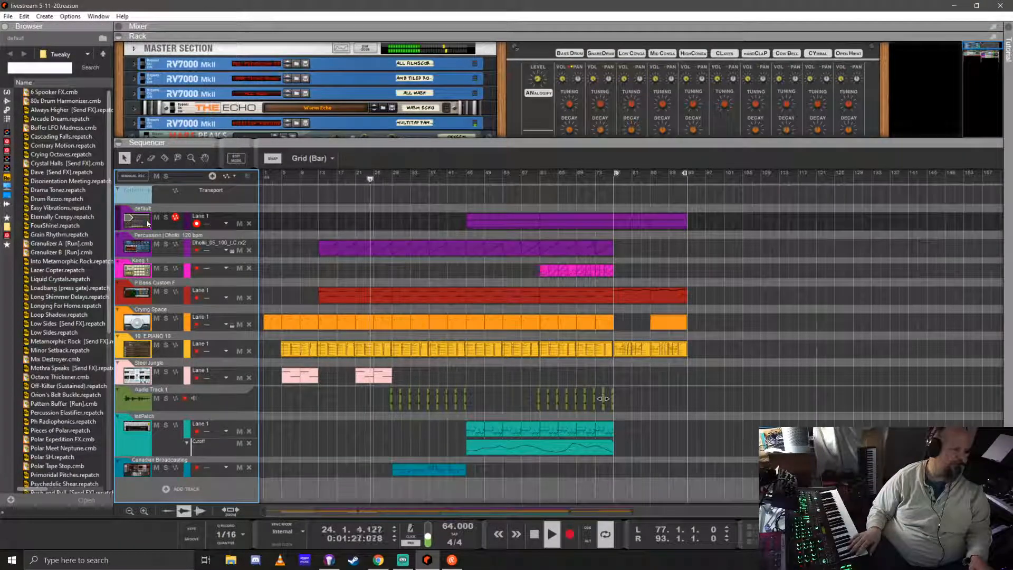
{"action": "key", "text": "ctrl+Return"}
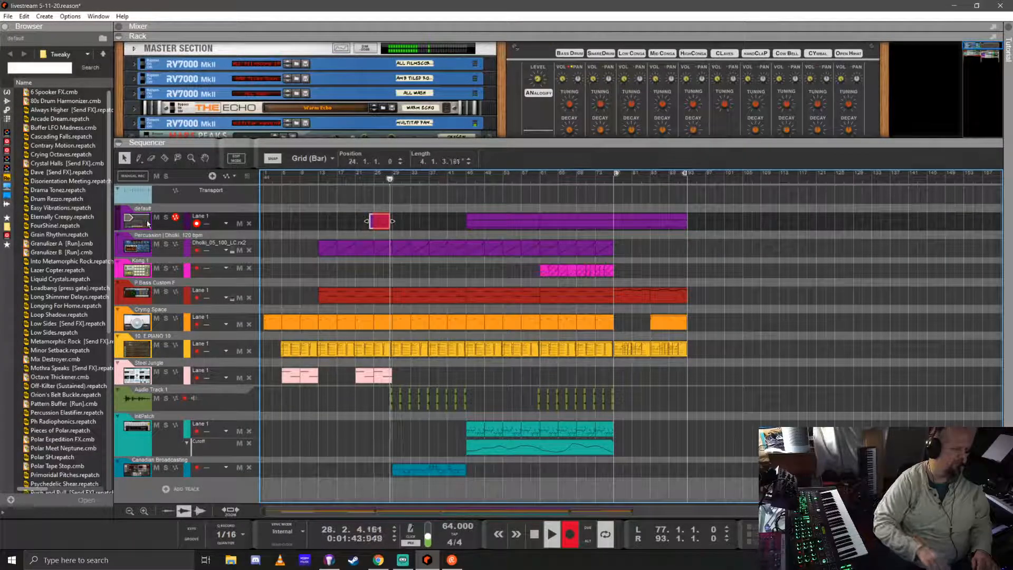
{"action": "key", "text": "KP_Multiply"}
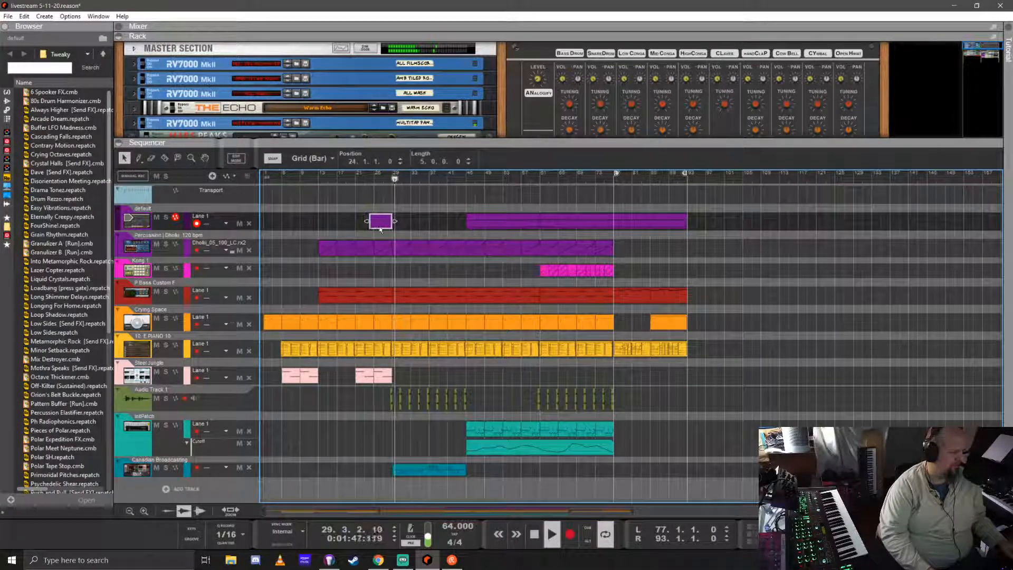
- Trim the recorded drum clip to four bars and repeat it on the default track from bar 29 up to bar 45
{"action": "scroll", "coordinate": [357, 235], "scroll_direction": "up", "scroll_amount": 4}
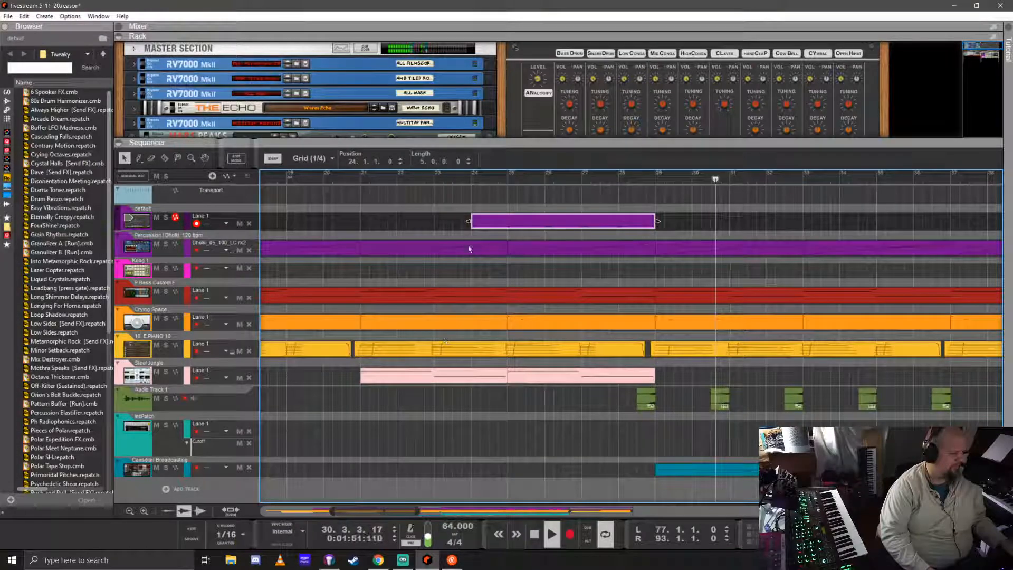
{"action": "left_click_drag", "start_coordinate": [470, 221], "coordinate": [688, 224]}
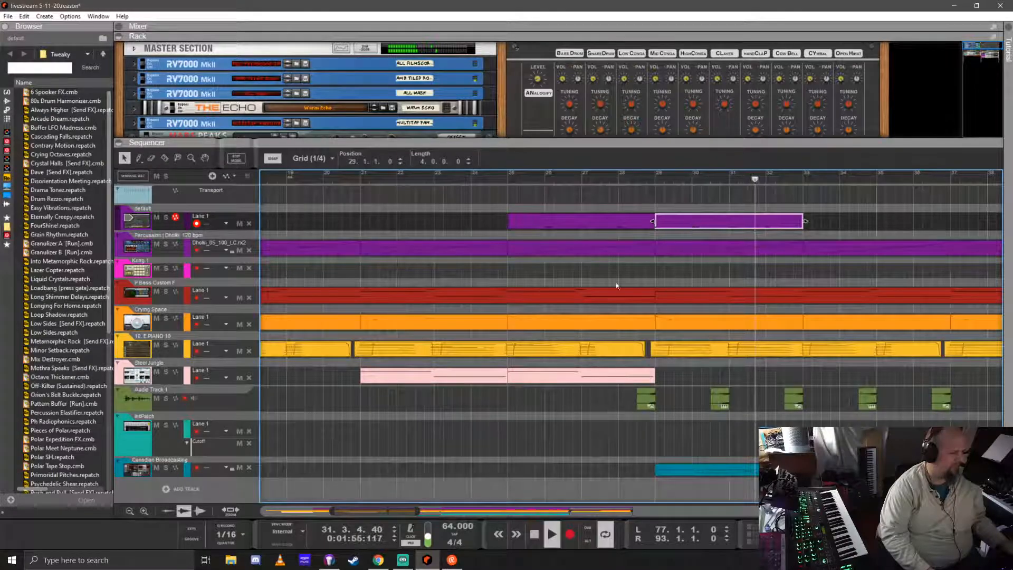
{"action": "scroll", "coordinate": [475, 296], "scroll_direction": "down", "scroll_amount": 5}
{"action": "left_click_drag", "start_coordinate": [546, 222], "coordinate": [672, 222]}
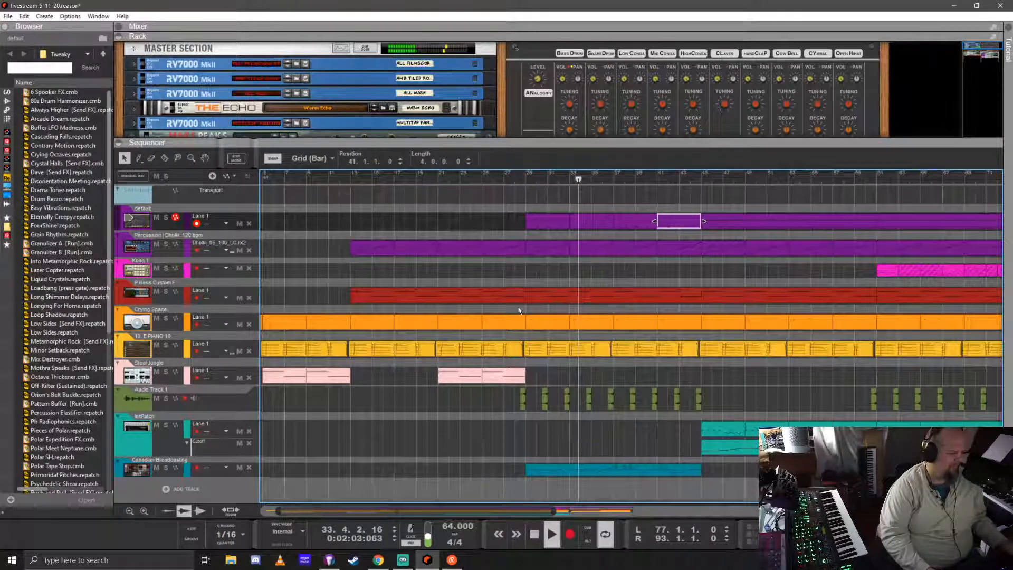
{"action": "scroll", "coordinate": [520, 309], "scroll_direction": "down", "scroll_amount": 4}
{"action": "scroll", "coordinate": [475, 287], "scroll_direction": "up", "scroll_amount": 2}
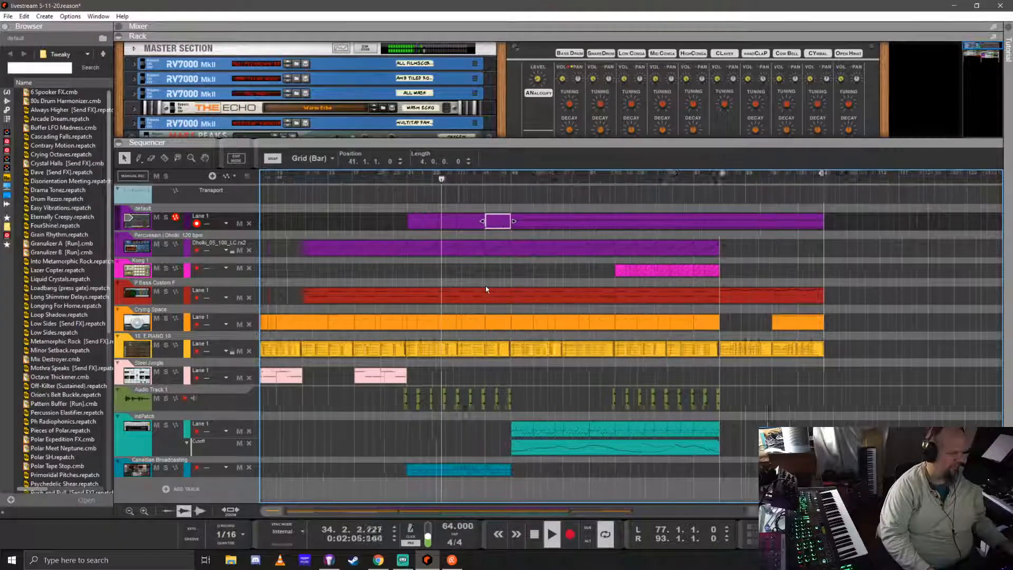
- Examine the rear cabling of the BOOM 808 drum synth, then return to the enlarged sequencer
{"action": "left_click_drag", "start_coordinate": [679, 142], "coordinate": [681, 252]}
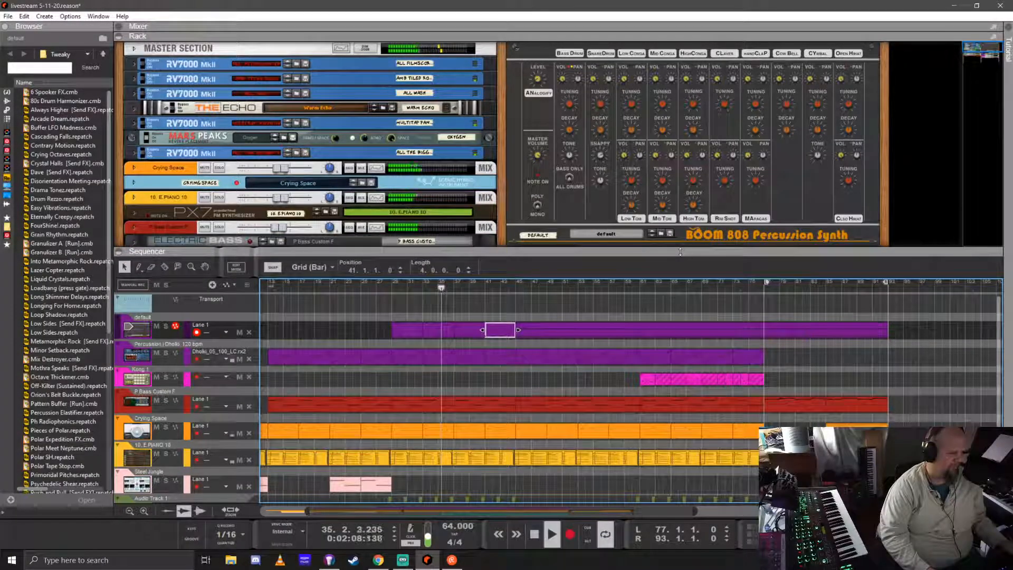
{"action": "mouse_move", "coordinate": [680, 252]}
{"action": "left_mouse_down"}
{"action": "mouse_move", "coordinate": [680, 147]}
{"action": "mouse_move", "coordinate": [682, 263]}
{"action": "left_mouse_up"}
{"action": "key", "text": "Tab"}
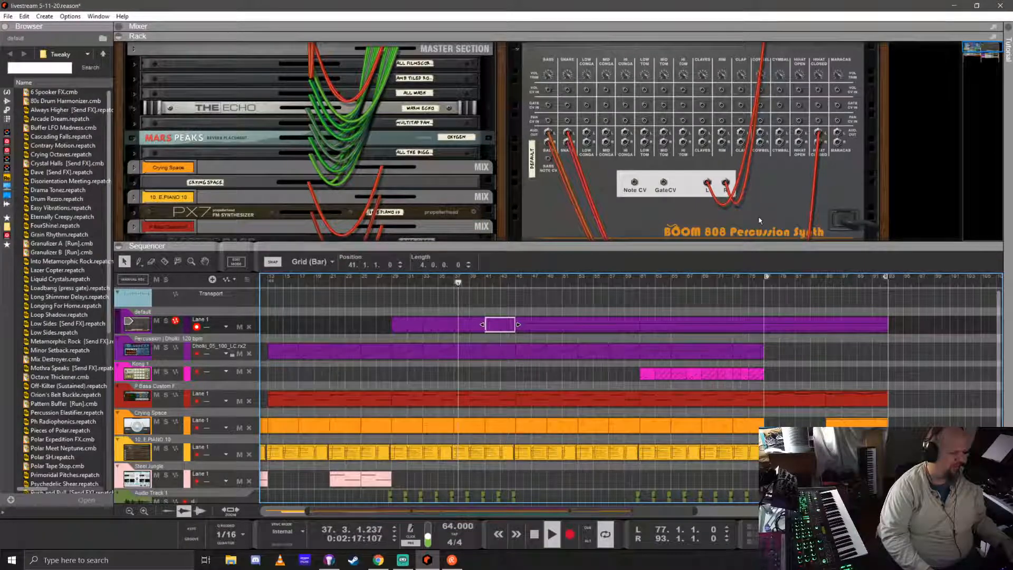
{"action": "key", "text": "Tab"}
{"action": "left_click_drag", "start_coordinate": [705, 246], "coordinate": [701, 138]}
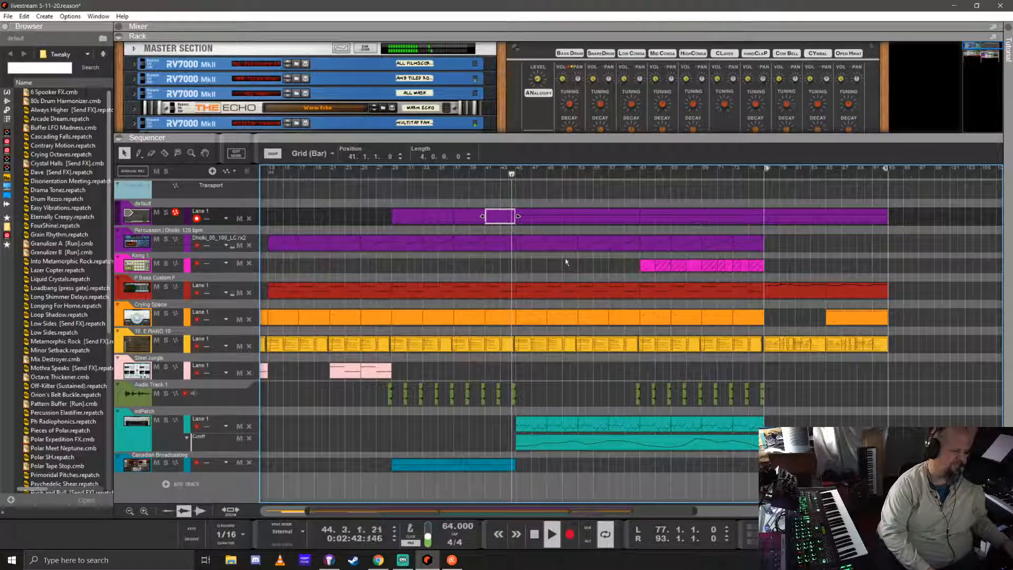
- Open the percussion clip that ends at bar 45 and listen to its slices from the start of bar 44
{"action": "double_click", "coordinate": [509, 246]}
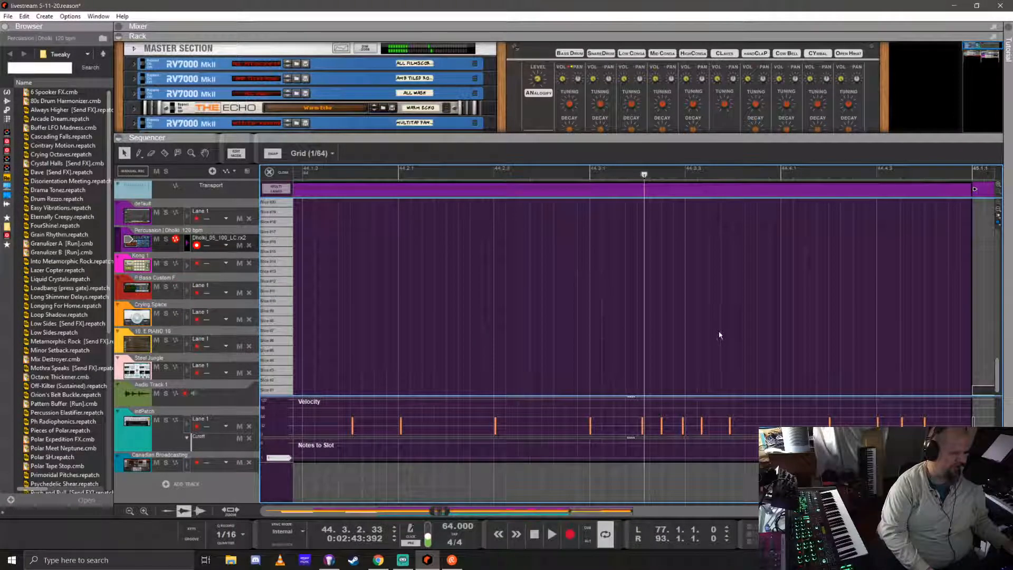
{"action": "scroll", "coordinate": [757, 294], "scroll_direction": "up", "scroll_amount": 5}
{"action": "scroll", "coordinate": [663, 308], "scroll_direction": "down", "scroll_amount": 3}
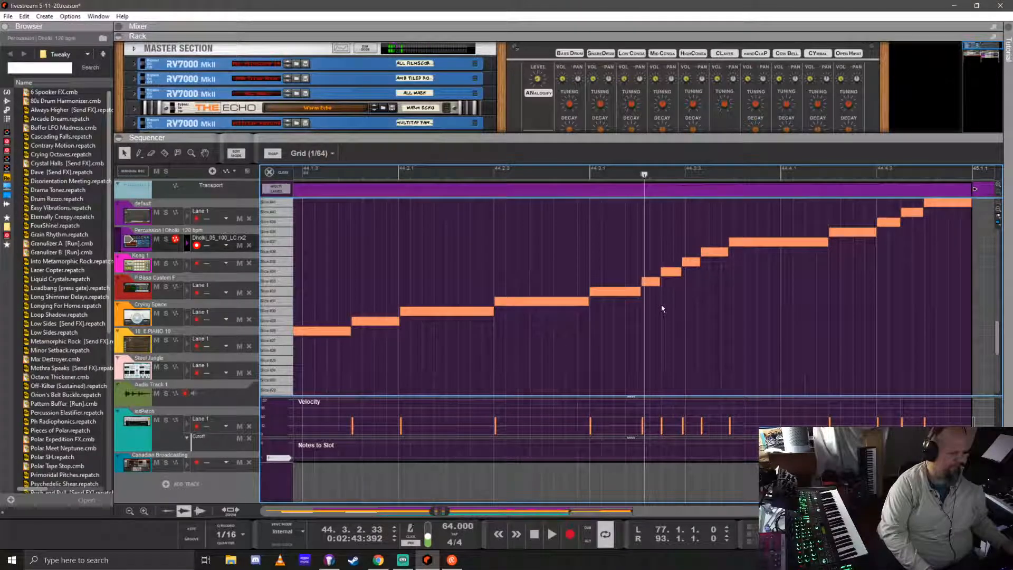
{"action": "scroll", "coordinate": [662, 309], "scroll_direction": "up", "scroll_amount": 2}
{"action": "scroll", "coordinate": [647, 312], "scroll_direction": "down", "scroll_amount": 4}
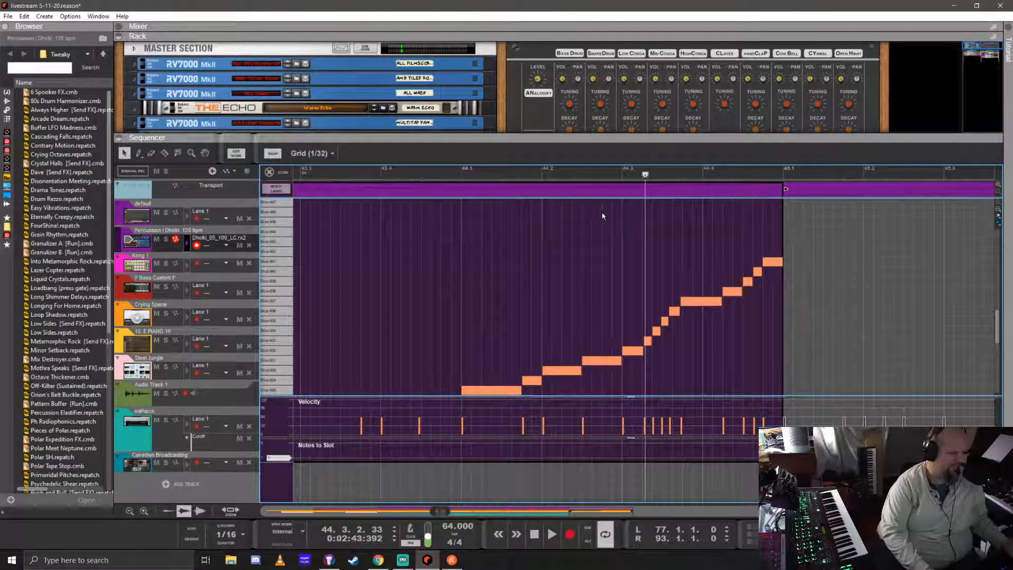
{"action": "left_click", "coordinate": [461, 173]}
{"action": "key", "text": "space"}
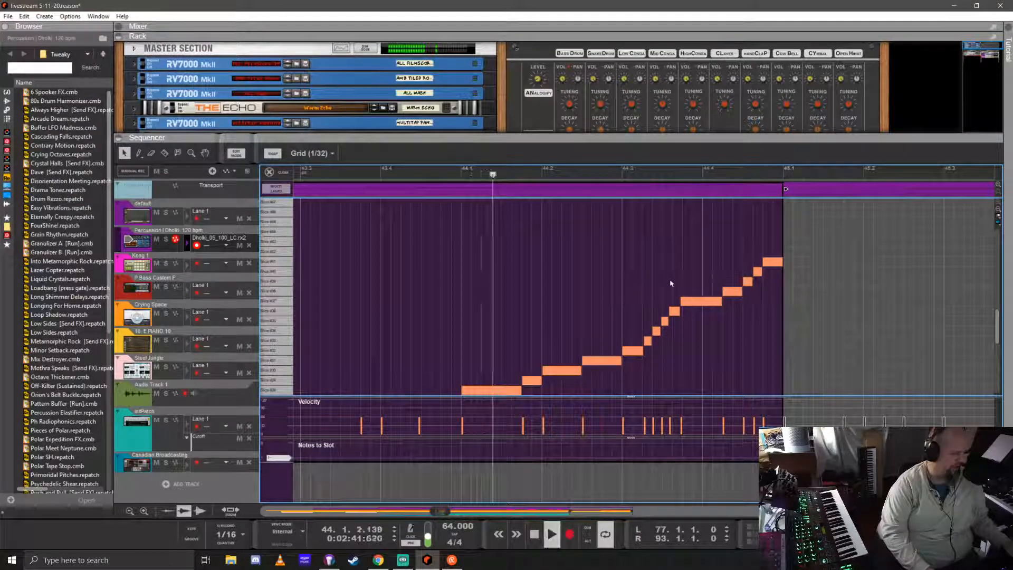
{"action": "key", "text": "space"}
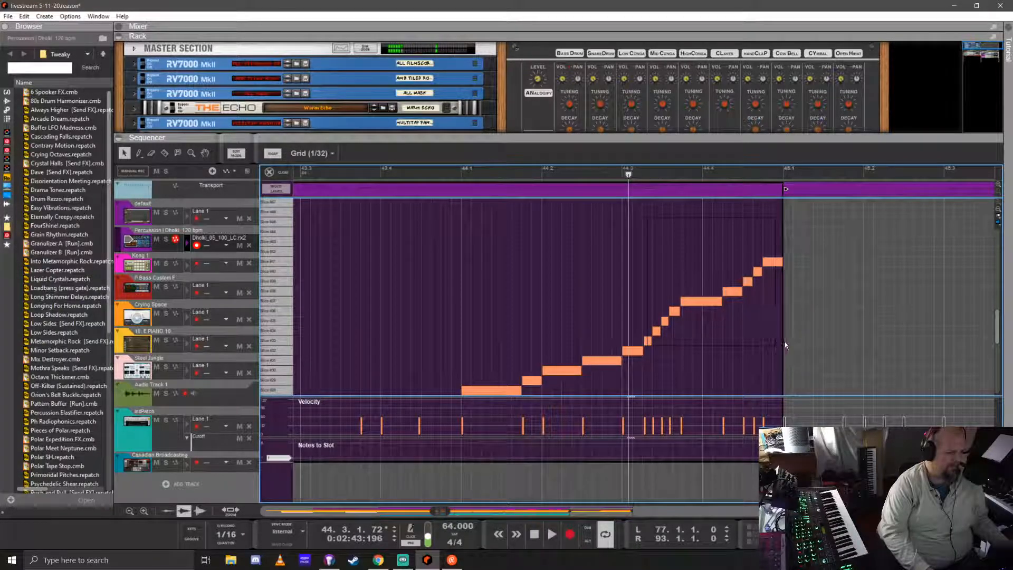
- Delete the percussion notes in the second half of bar 44, keeping the one at 44.3, and return to the arrangement
{"action": "left_click_drag", "start_coordinate": [785, 341], "coordinate": [645, 253]}
{"action": "key", "text": "Delete"}
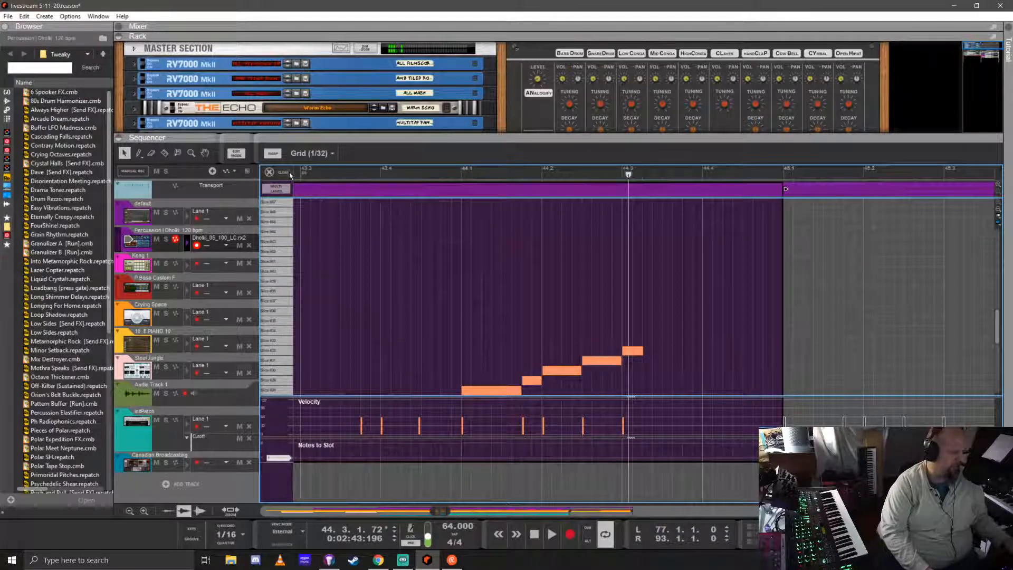
{"action": "key", "text": "ctrl+e"}
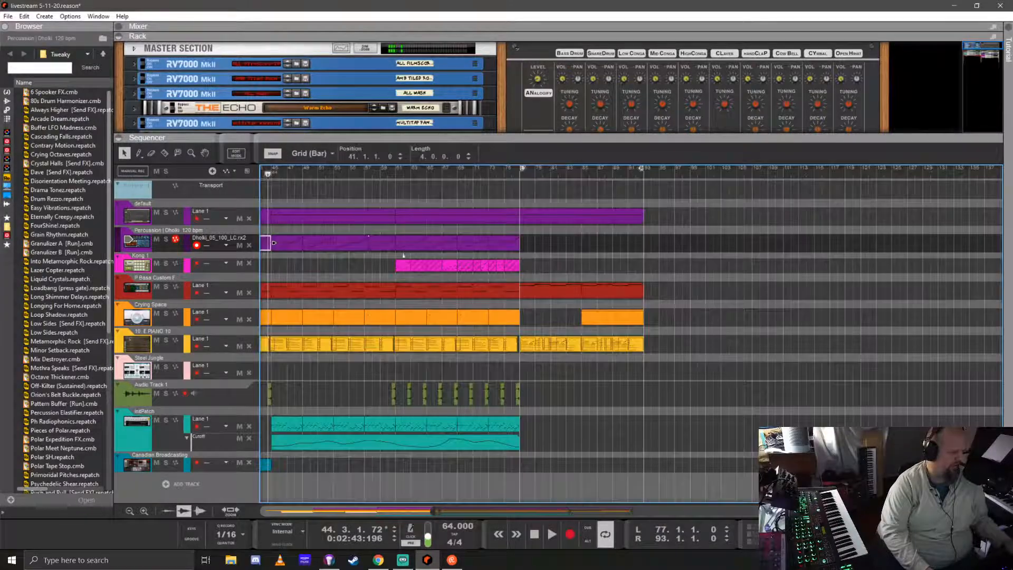
- Delete the last bass note before bar 77 in the P Bass Custom F clip starting at bar 61 and return to the arrangement
{"action": "double_click", "coordinate": [511, 290]}
{"action": "scroll", "coordinate": [681, 356], "scroll_direction": "down", "scroll_amount": 3}
{"action": "scroll", "coordinate": [681, 356], "scroll_direction": "down", "scroll_amount": 2}
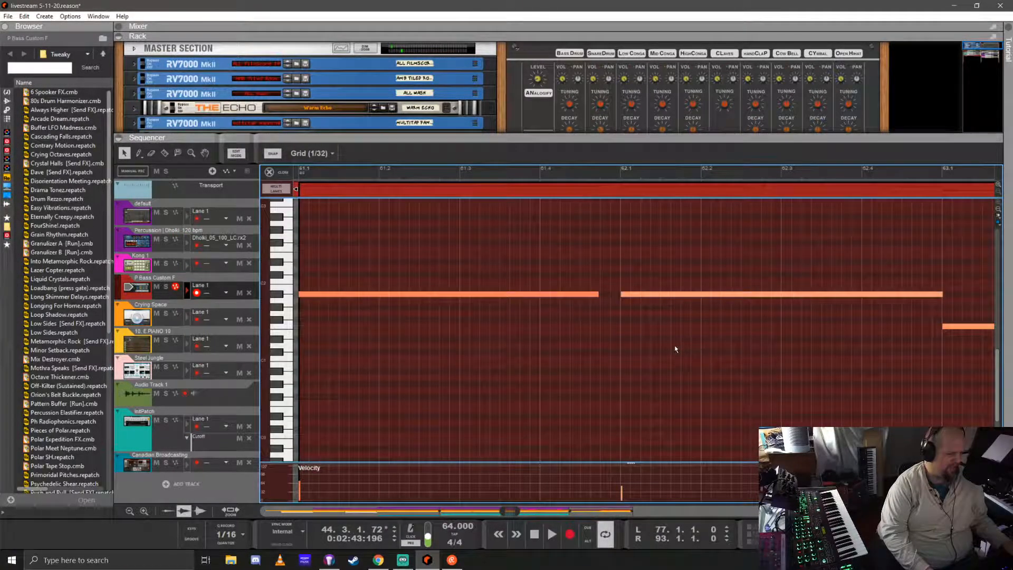
{"action": "scroll", "coordinate": [675, 347], "scroll_direction": "down", "scroll_amount": 3}
{"action": "scroll", "coordinate": [677, 338], "scroll_direction": "right", "scroll_amount": 8}
{"action": "scroll", "coordinate": [685, 326], "scroll_direction": "right", "scroll_amount": 7}
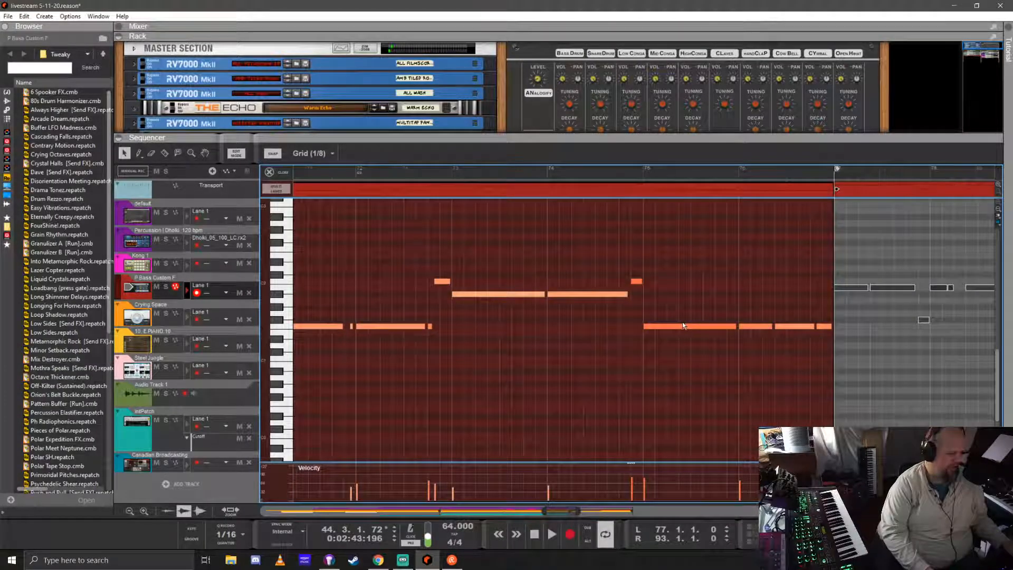
{"action": "scroll", "coordinate": [667, 330], "scroll_direction": "down", "scroll_amount": 1}
{"action": "scroll", "coordinate": [670, 331], "scroll_direction": "up", "scroll_amount": 5}
{"action": "scroll", "coordinate": [669, 330], "scroll_direction": "up", "scroll_amount": 2}
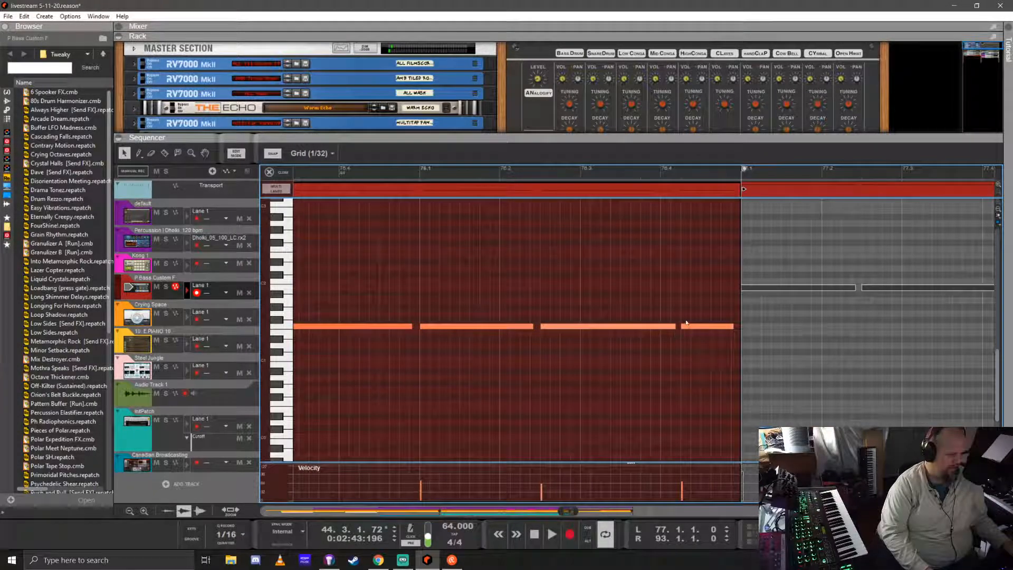
{"action": "left_click_drag", "start_coordinate": [716, 342], "coordinate": [717, 342]}
{"action": "key", "text": "Delete"}
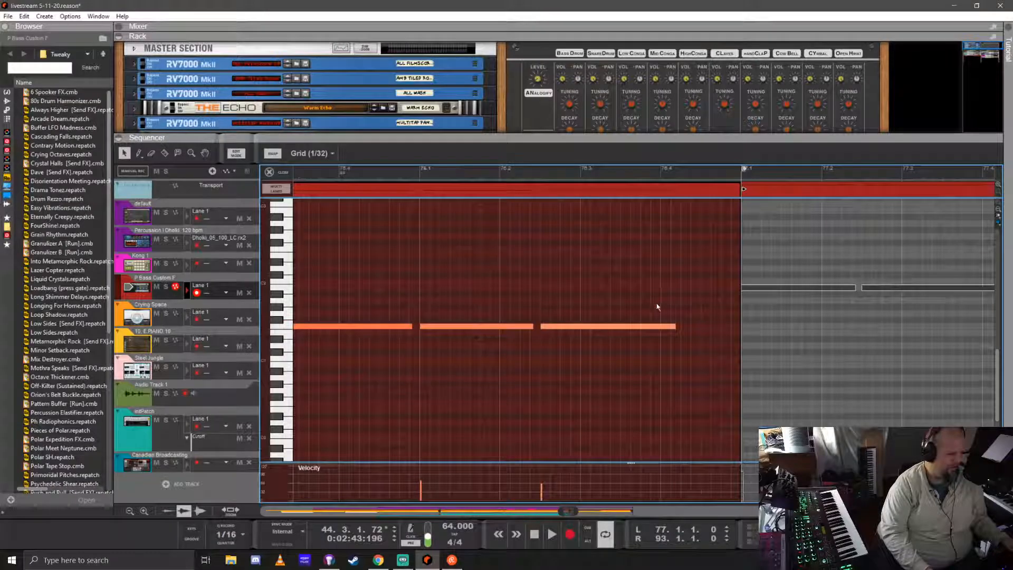
{"action": "left_click", "coordinate": [281, 174]}
{"action": "scroll", "coordinate": [525, 363], "scroll_direction": "up", "scroll_amount": 2}
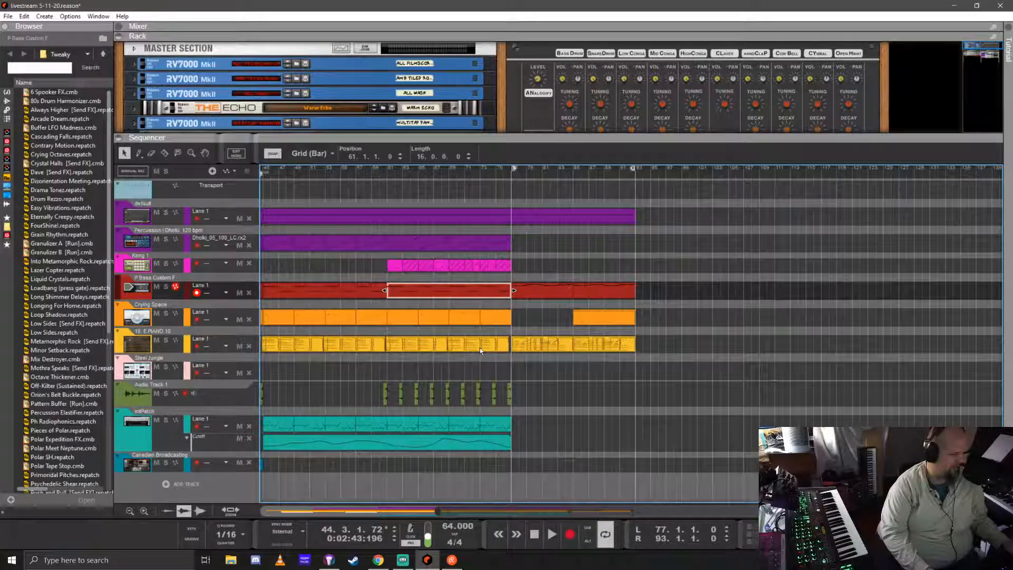
- Delete the last bass note before bar 45 in the P Bass Custom F clip starting at bar 29 and return to the arrangement
{"action": "double_click", "coordinate": [483, 296]}
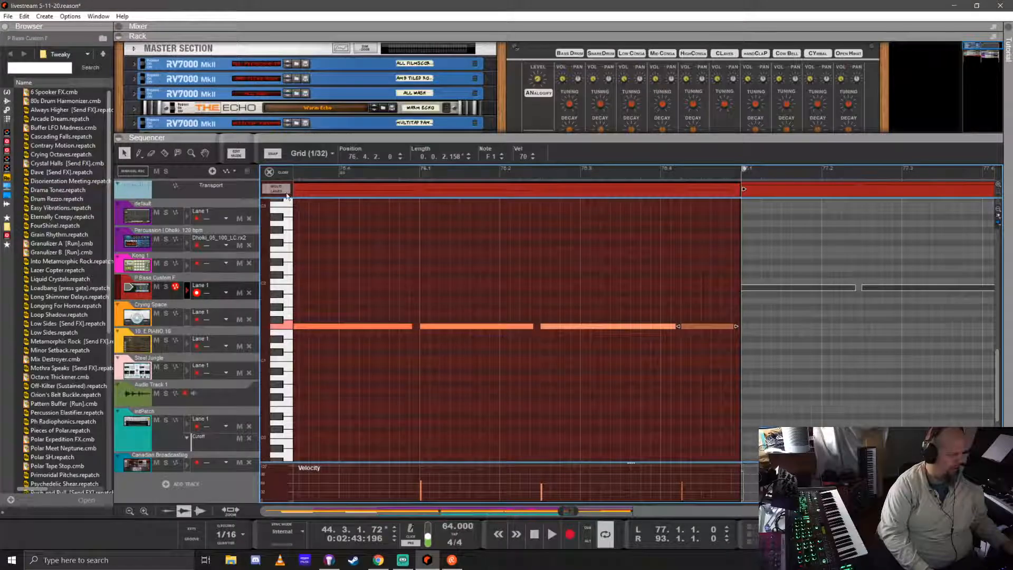
{"action": "left_click", "coordinate": [283, 173]}
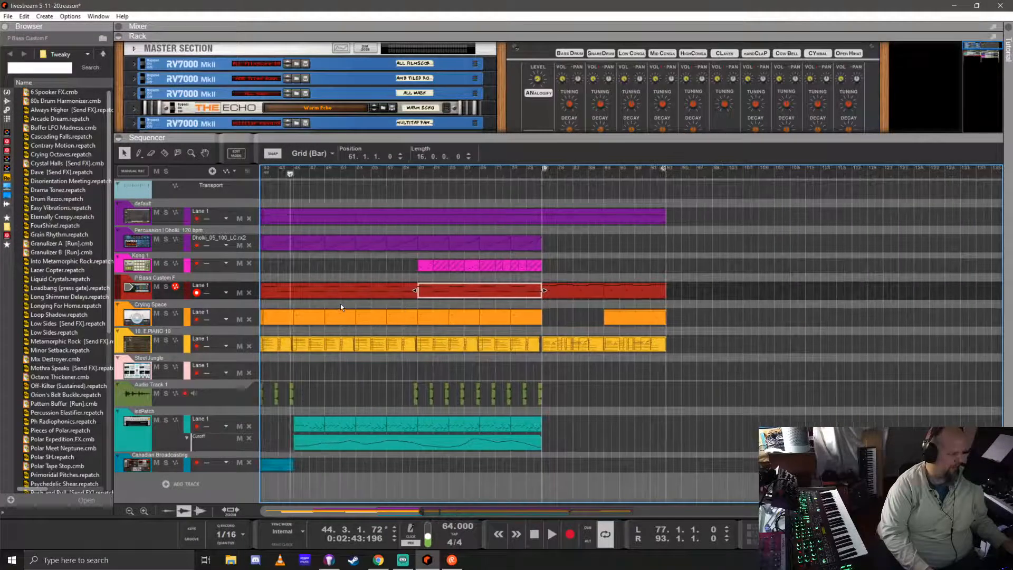
{"action": "double_click", "coordinate": [552, 288]}
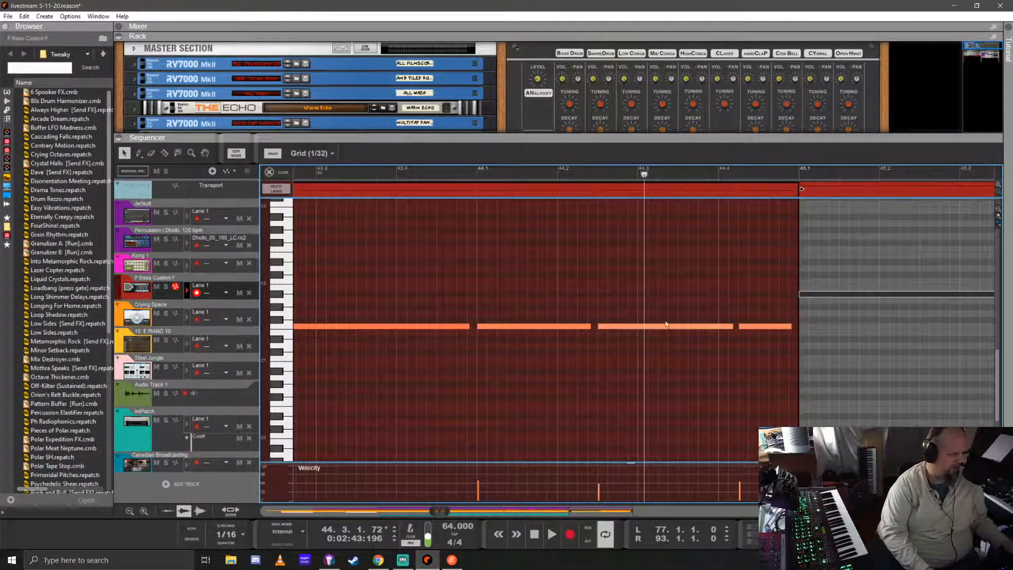
{"action": "left_click", "coordinate": [765, 326]}
{"action": "key", "text": "Delete"}
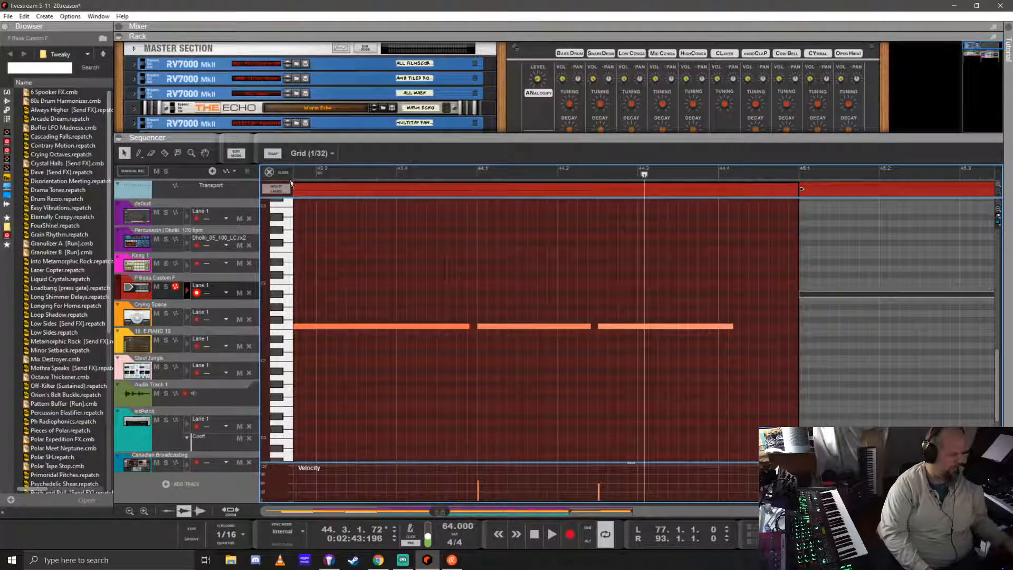
{"action": "left_click", "coordinate": [275, 172]}
{"action": "scroll", "coordinate": [422, 348], "scroll_direction": "left", "scroll_amount": 5}
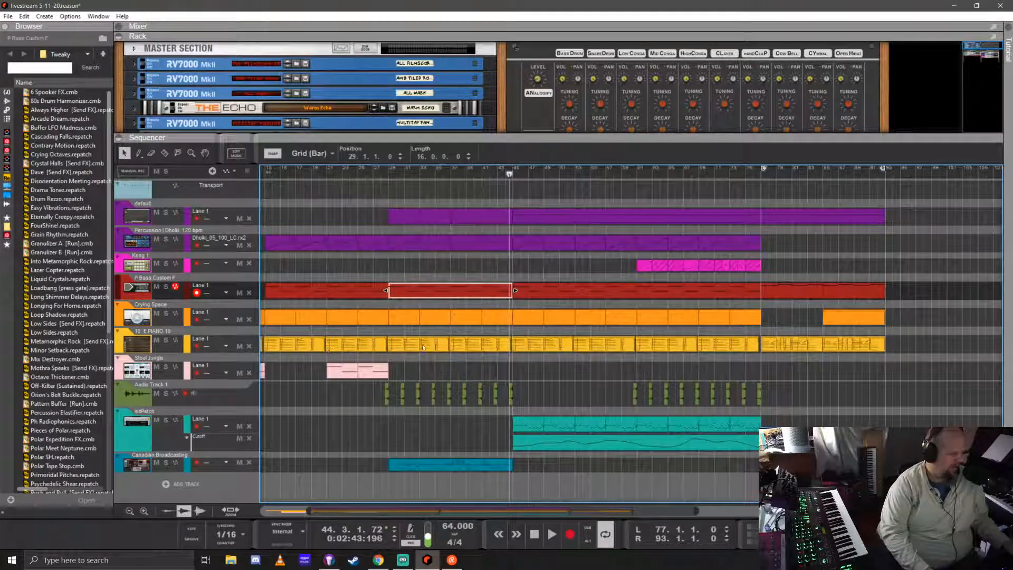
- Enlarge the controller lanes of the E.PIANO clip ending in bar 44 and move its final sustain pedal events earlier, starting at 44.2.4.97
{"action": "double_click", "coordinate": [502, 343]}
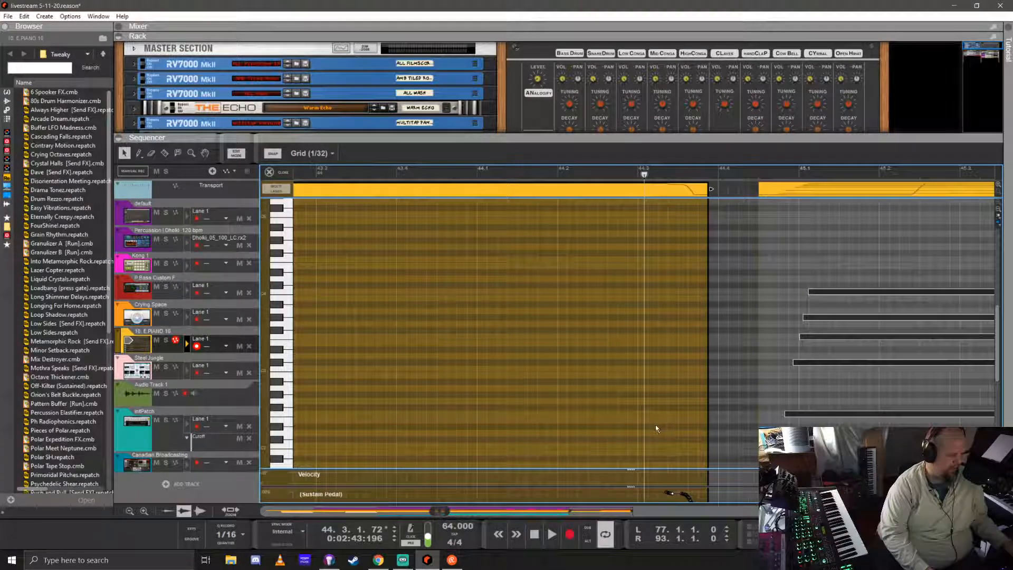
{"action": "scroll", "coordinate": [642, 407], "scroll_direction": "down", "scroll_amount": 4}
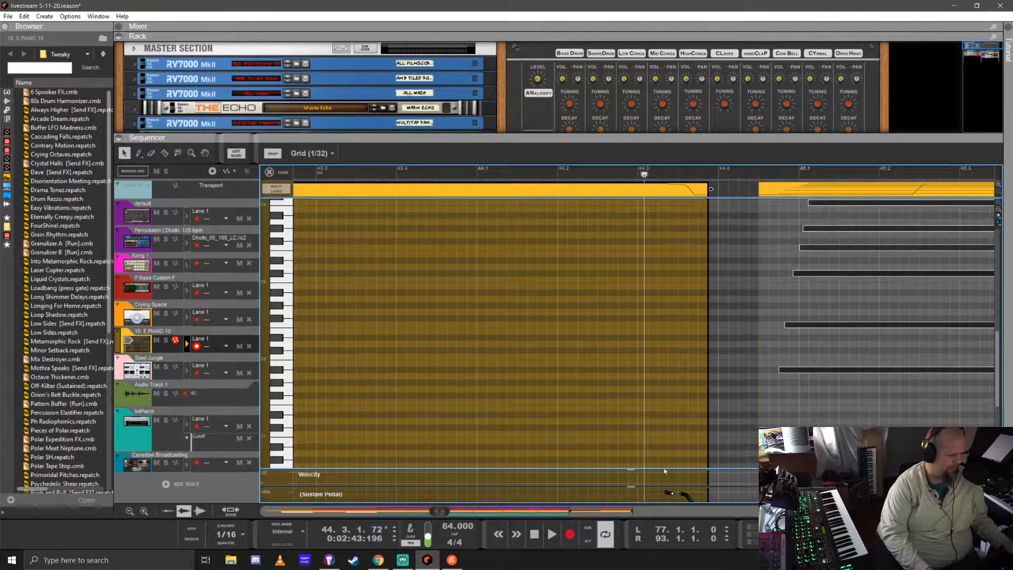
{"action": "left_click_drag", "start_coordinate": [633, 468], "coordinate": [633, 439]}
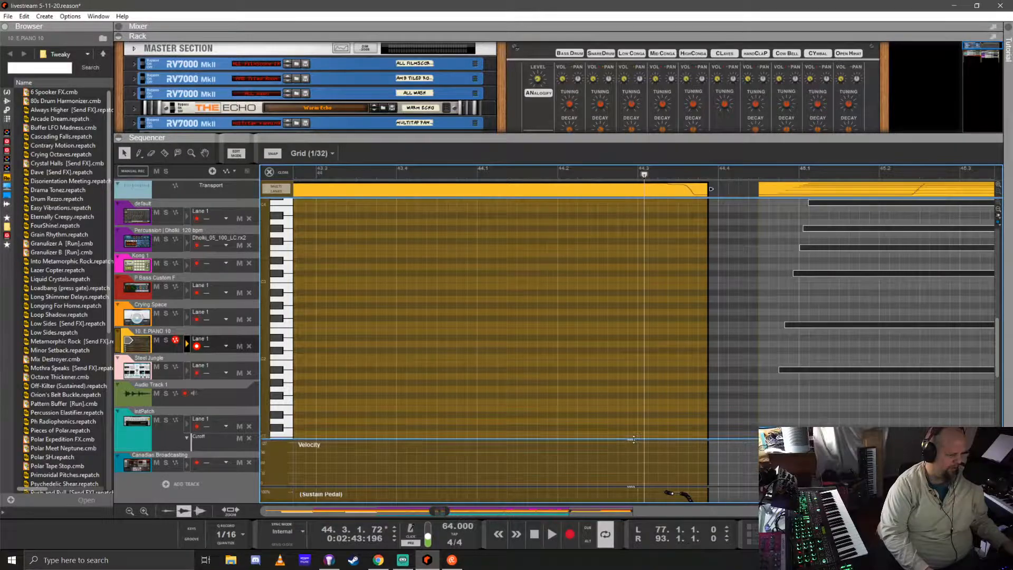
{"action": "left_click_drag", "start_coordinate": [633, 487], "coordinate": [633, 470]}
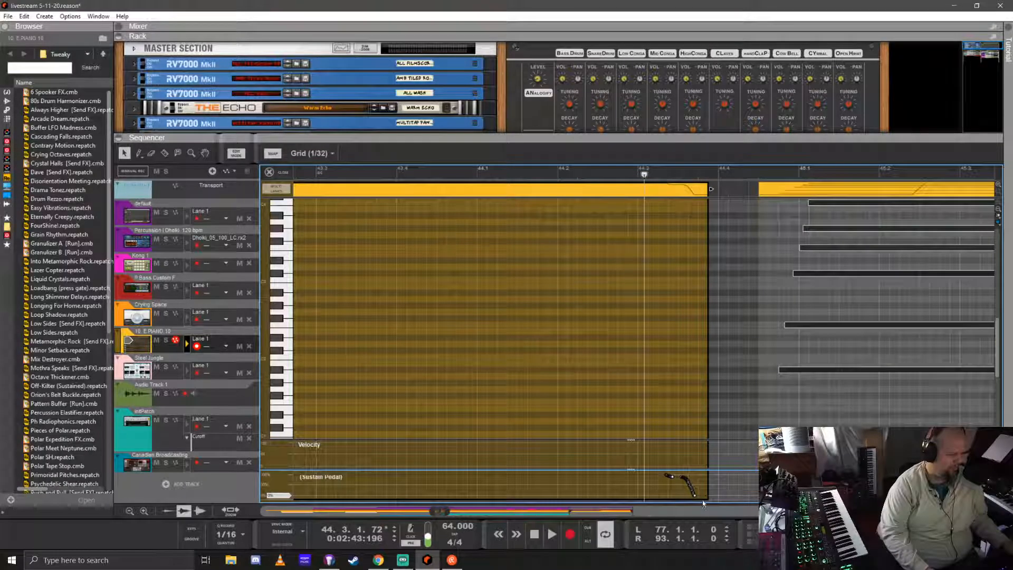
{"action": "left_click_drag", "start_coordinate": [653, 464], "coordinate": [649, 481]}
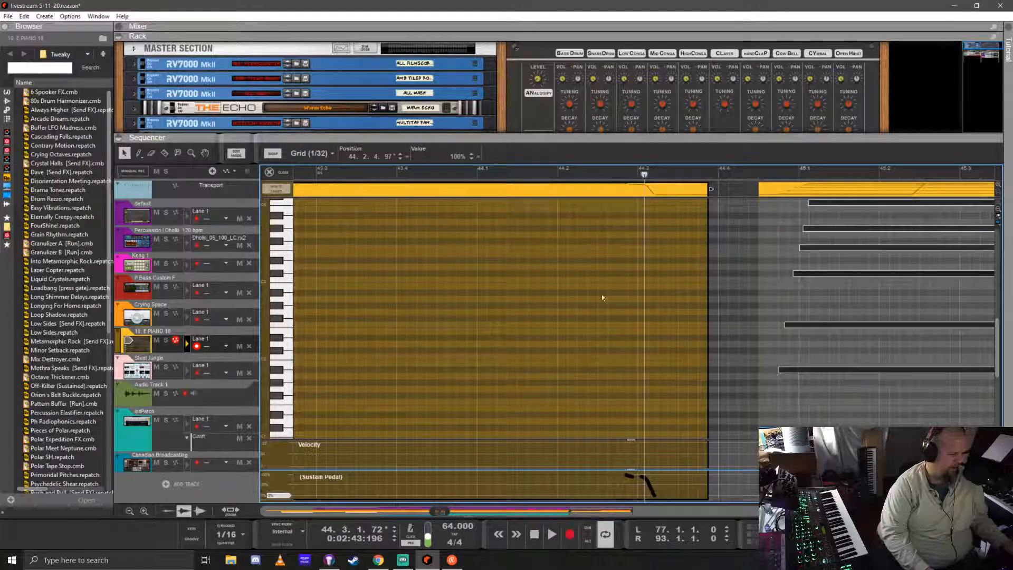
- Listen to the end of the E.PIANO clip from shortly before bar 43 and return to the arrangement
{"action": "scroll", "coordinate": [362, 314], "scroll_direction": "down", "scroll_amount": 3}
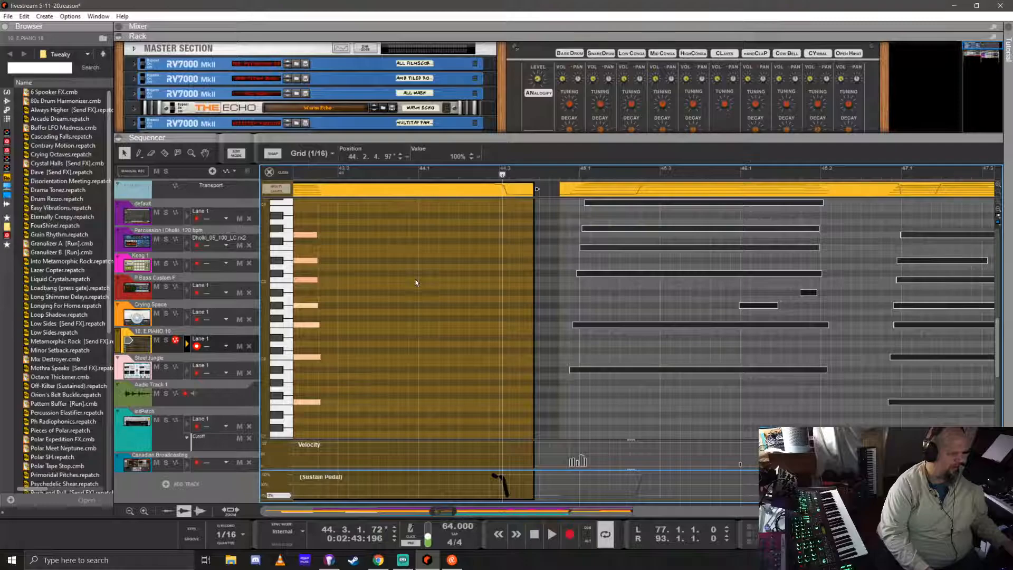
{"action": "scroll", "coordinate": [416, 282], "scroll_direction": "left", "scroll_amount": 5}
{"action": "left_click", "coordinate": [460, 177]}
{"action": "key", "text": "space"}
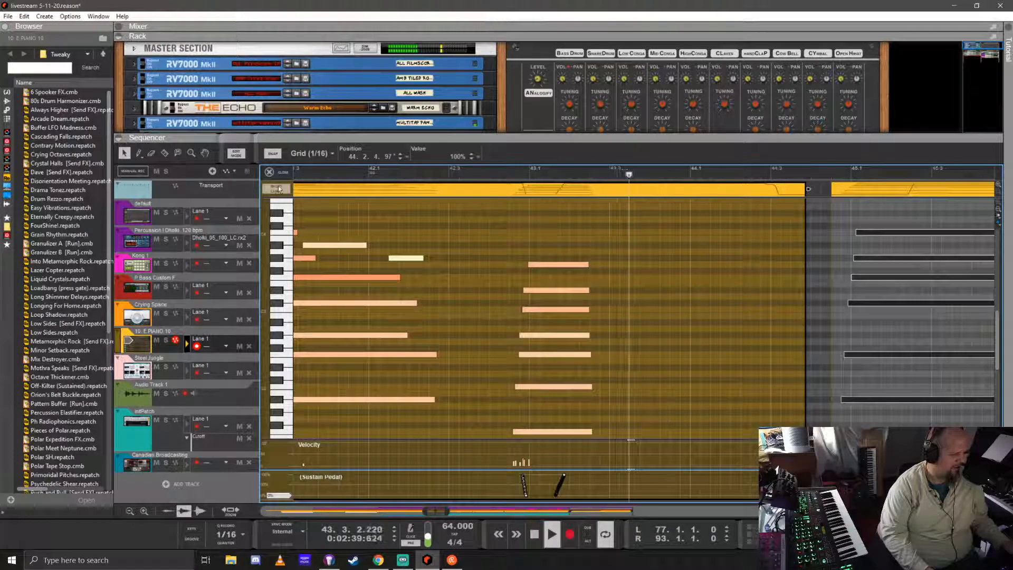
{"action": "key", "text": "ctrl+e"}
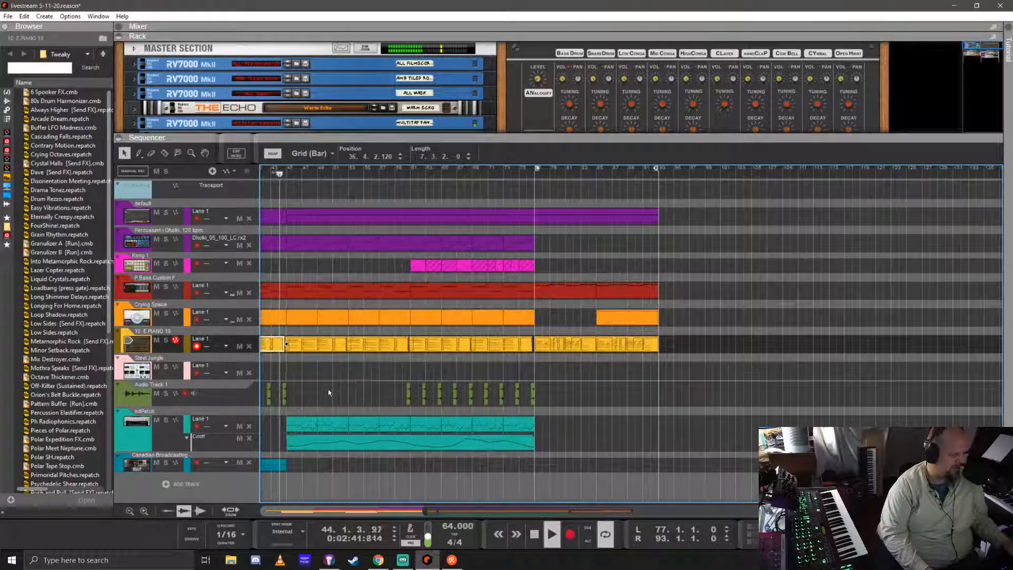
- Delete the Audio Track 1 clip at bar 45 and play the transition from about bar 40
{"action": "left_click", "coordinate": [286, 397]}
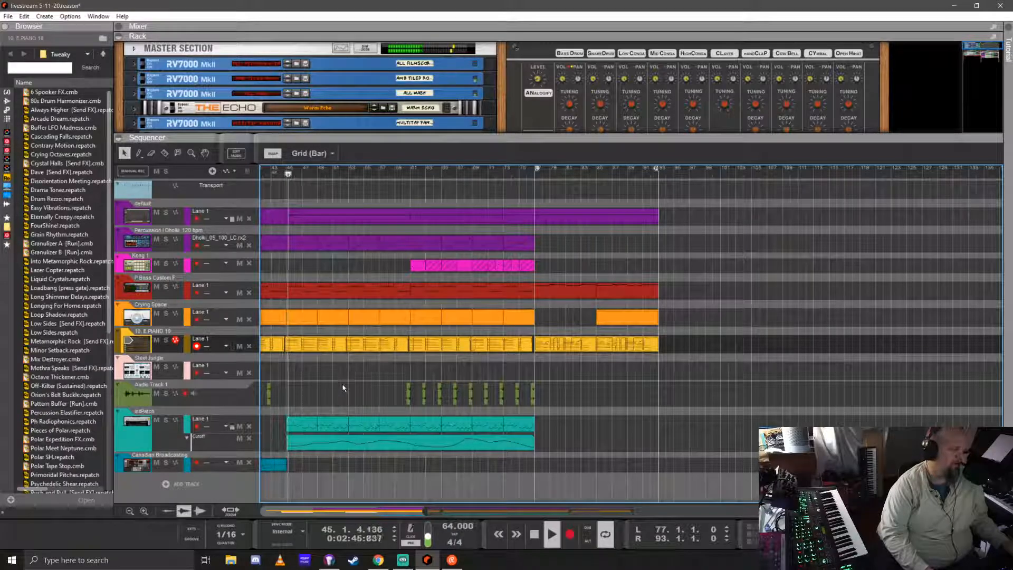
{"action": "scroll", "coordinate": [298, 388], "scroll_direction": "left", "scroll_amount": 4}
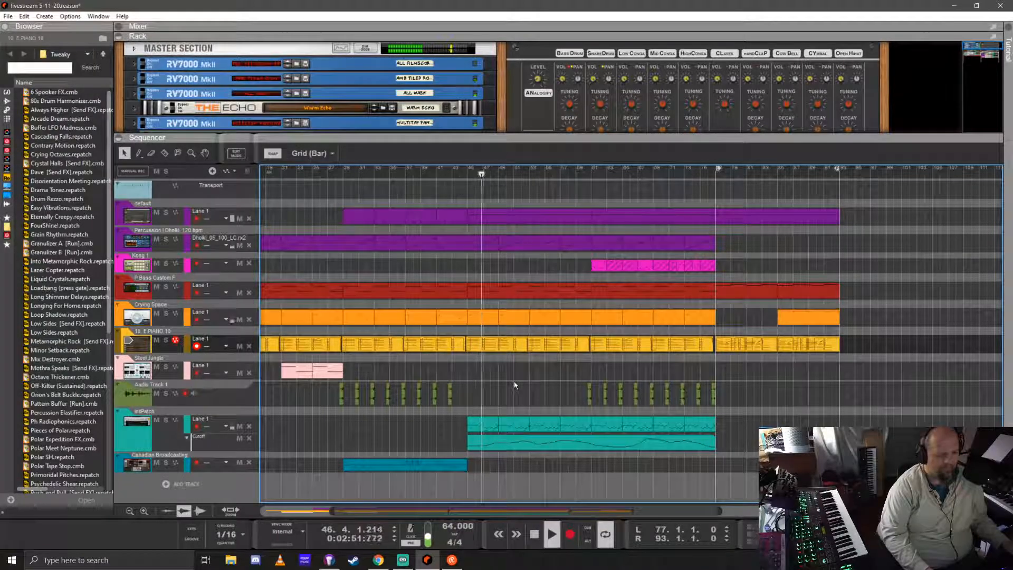
{"action": "key", "text": "space"}
{"action": "left_click", "coordinate": [435, 170]}
{"action": "left_click", "coordinate": [429, 172]}
{"action": "key", "text": "space"}
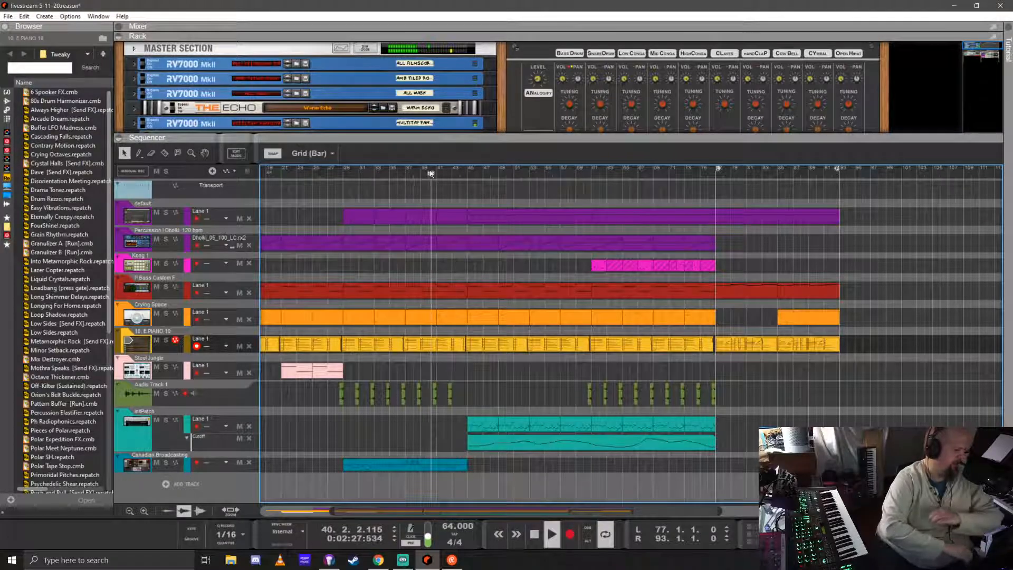
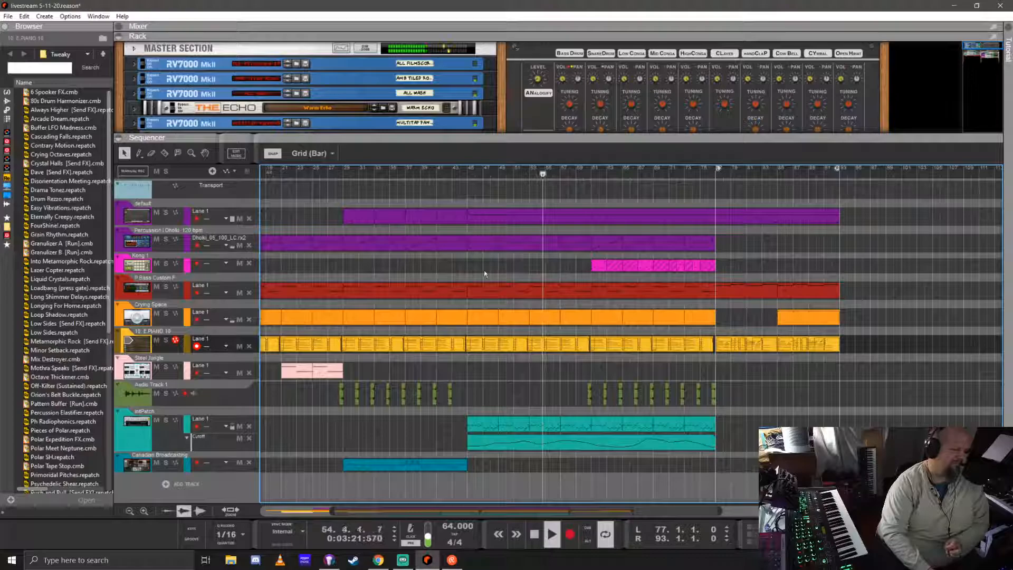
- Try muting the E.PIANO clip that starts at 60.4.3
{"action": "left_click", "coordinate": [617, 346]}
{"action": "right_click", "coordinate": [617, 347]}
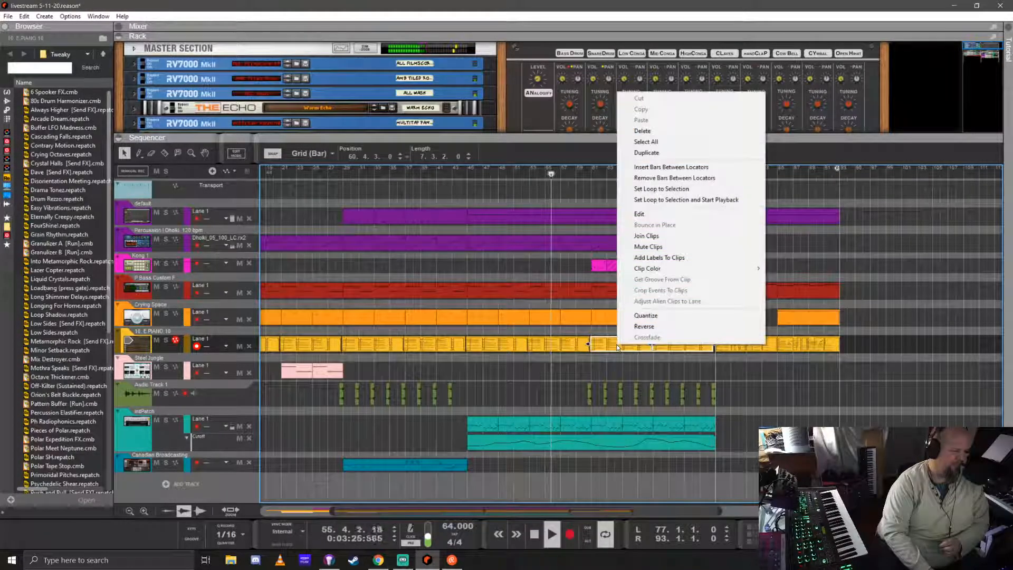
{"action": "left_click", "coordinate": [674, 375]}
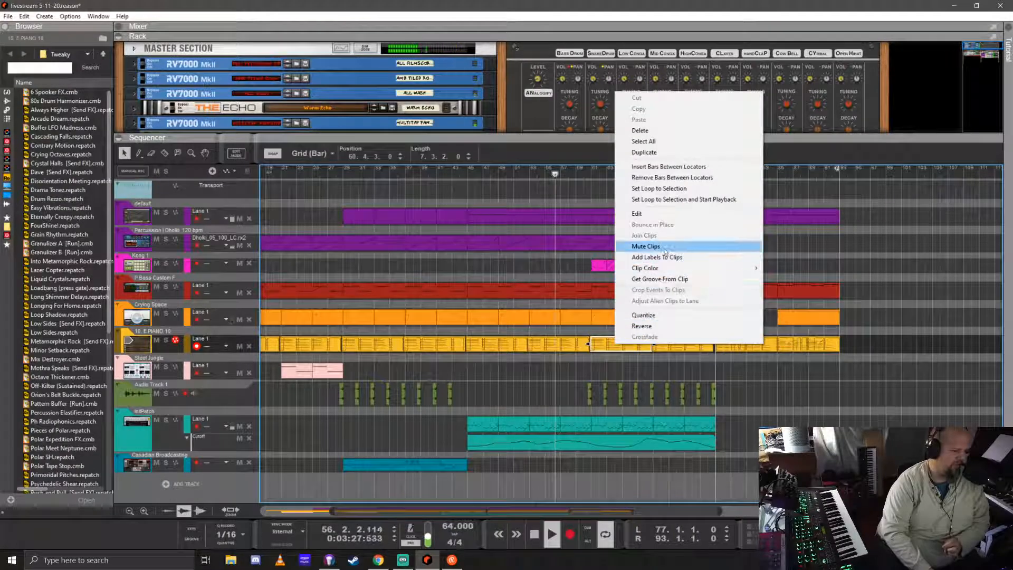
{"action": "left_click", "coordinate": [646, 246]}
{"action": "left_click", "coordinate": [509, 381]}
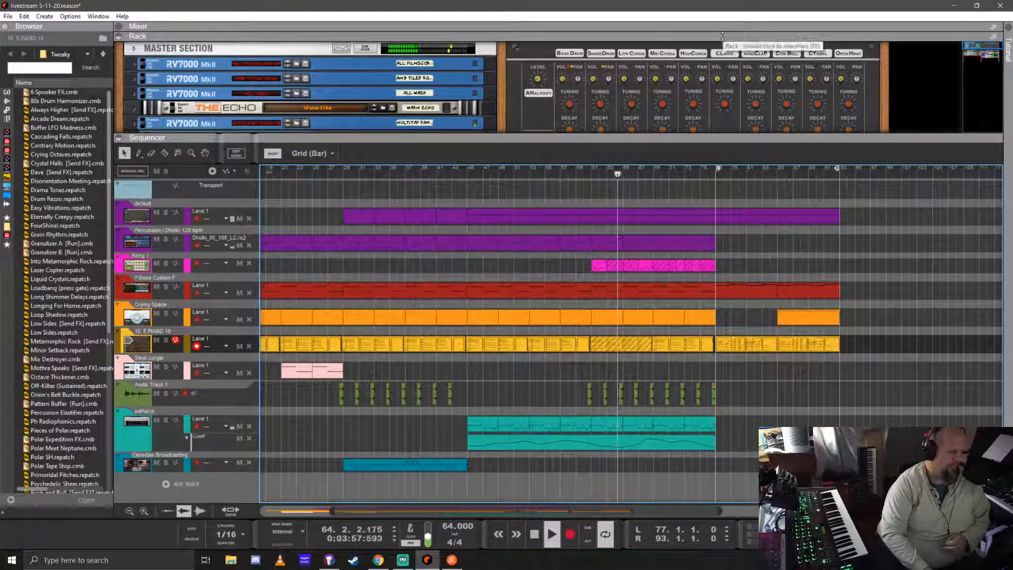
- Unmute the E.PIANO clip before bar 61 and remove the two four-bar Crying Space clips between bars 61 and 69
{"action": "left_click_drag", "start_coordinate": [638, 317], "coordinate": [750, 318]}
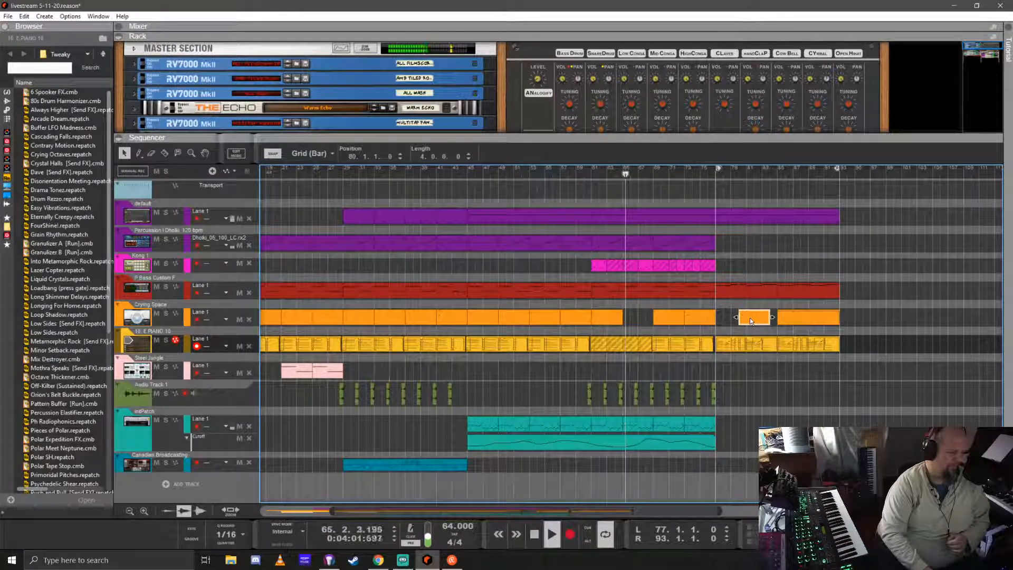
{"action": "right_click", "coordinate": [610, 344]}
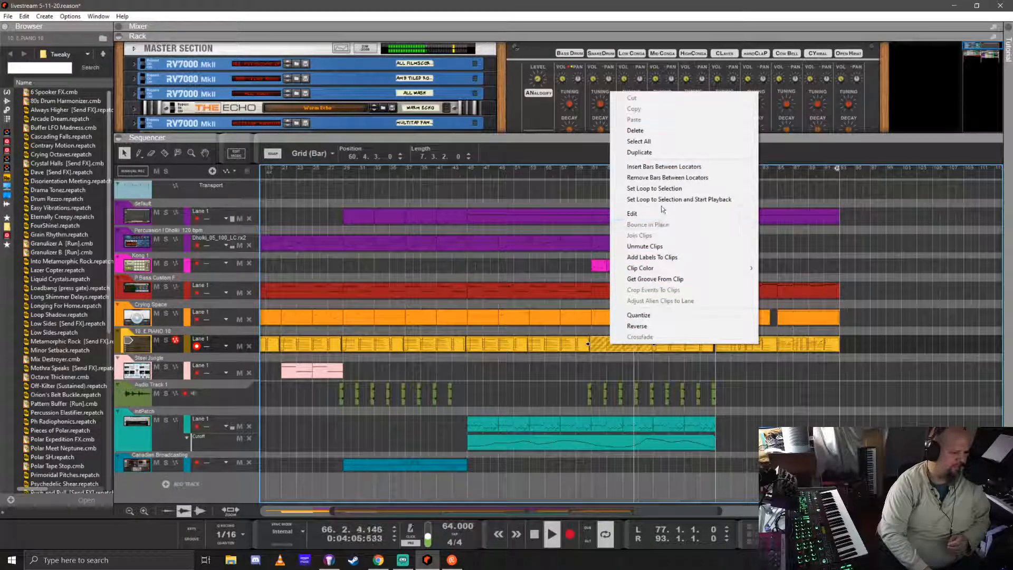
{"action": "left_click", "coordinate": [661, 246]}
{"action": "left_click", "coordinate": [755, 320]}
{"action": "key", "text": "Delete"}
{"action": "left_click", "coordinate": [608, 320]}
{"action": "key", "text": "Delete"}
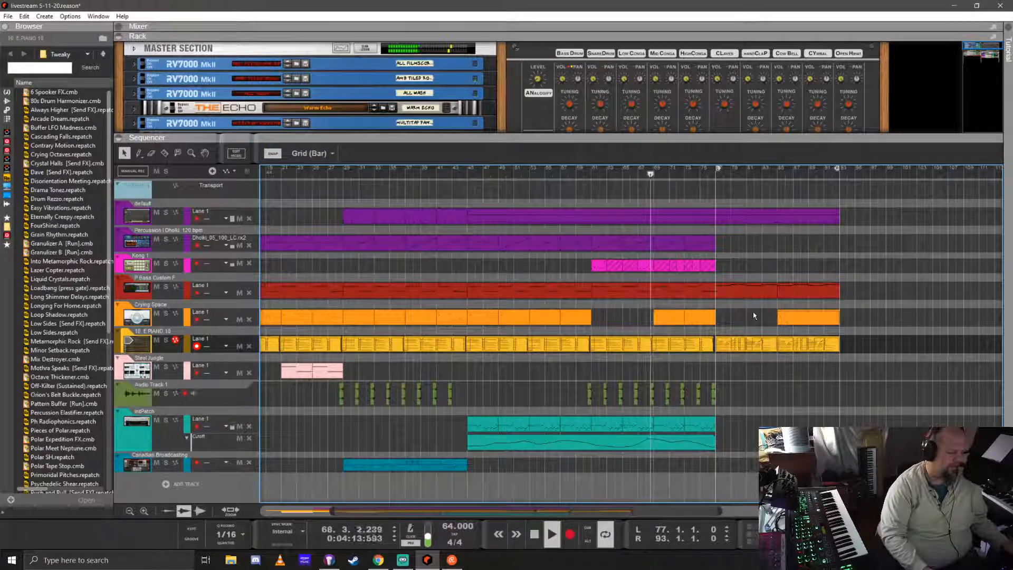
- Stop playback and place a copy of the one-bar Kong 1 clip from bar 72 at bar 59
{"action": "left_click", "coordinate": [682, 267]}
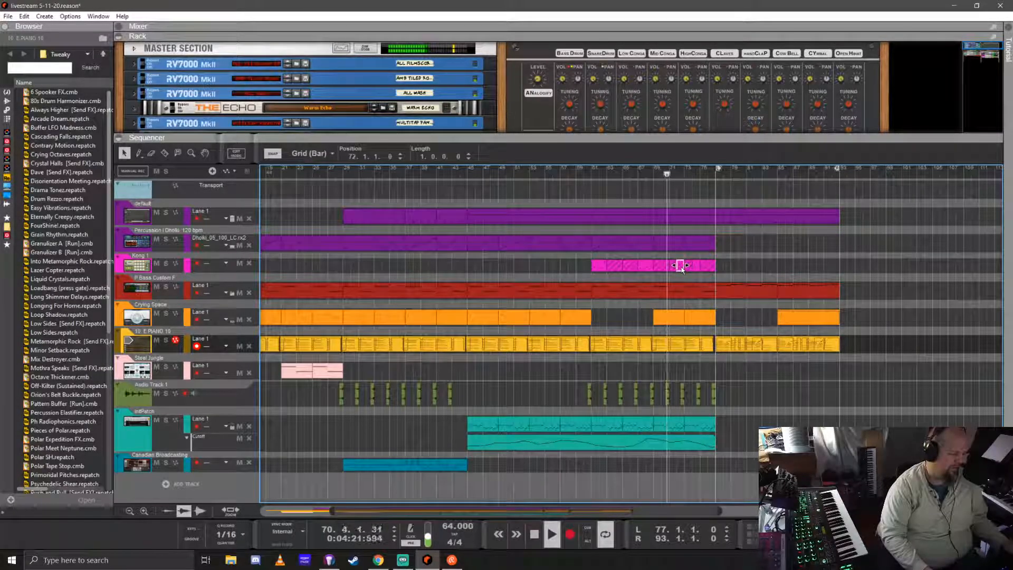
{"action": "key", "text": "space"}
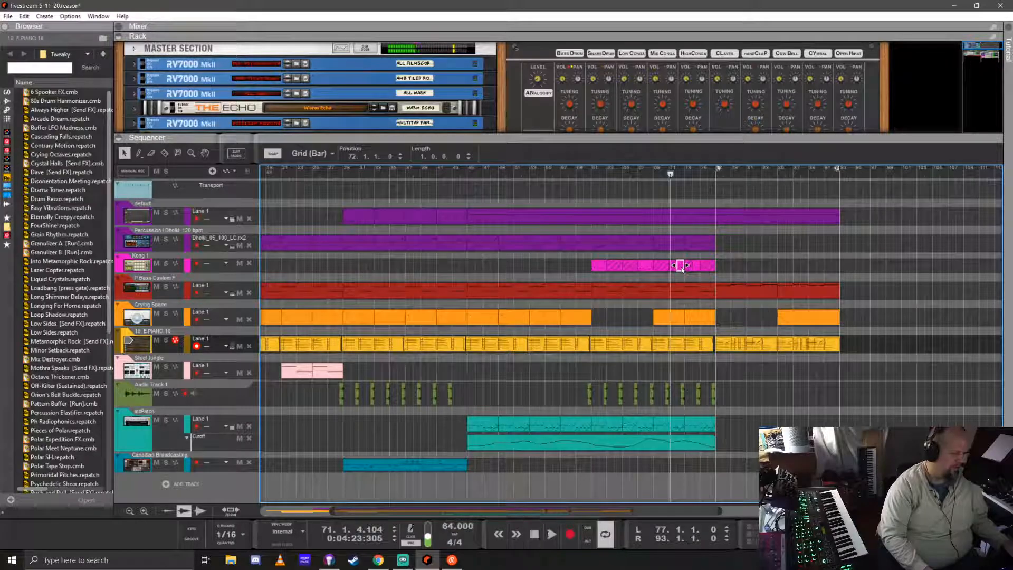
{"action": "left_click_drag", "start_coordinate": [586, 265], "coordinate": [580, 266]}
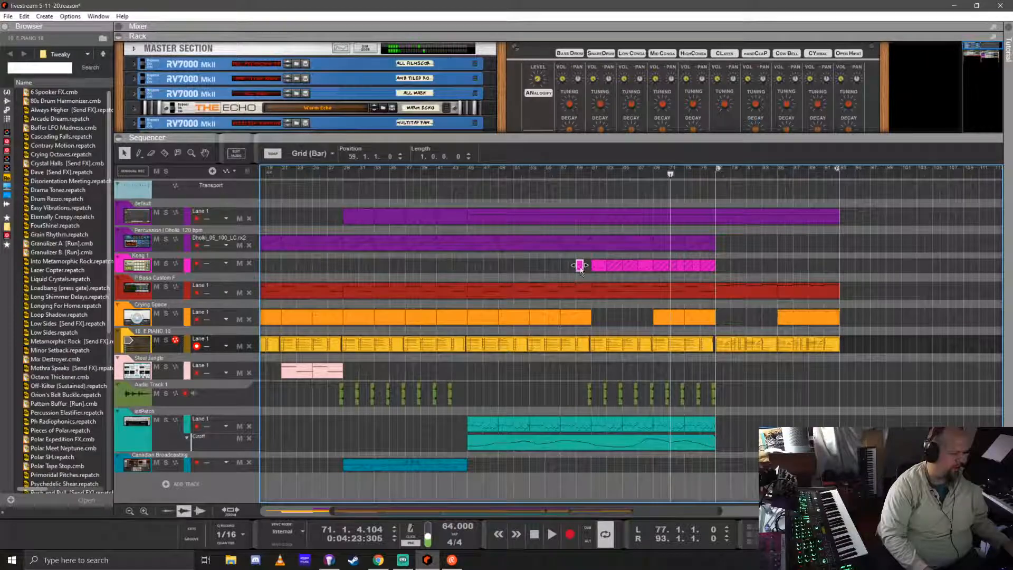
- Randomize the note pitches of the Kong 1 clip at bar 59 between C1 and C#2, and set the play position to bar 59
{"action": "key", "text": "F8"}
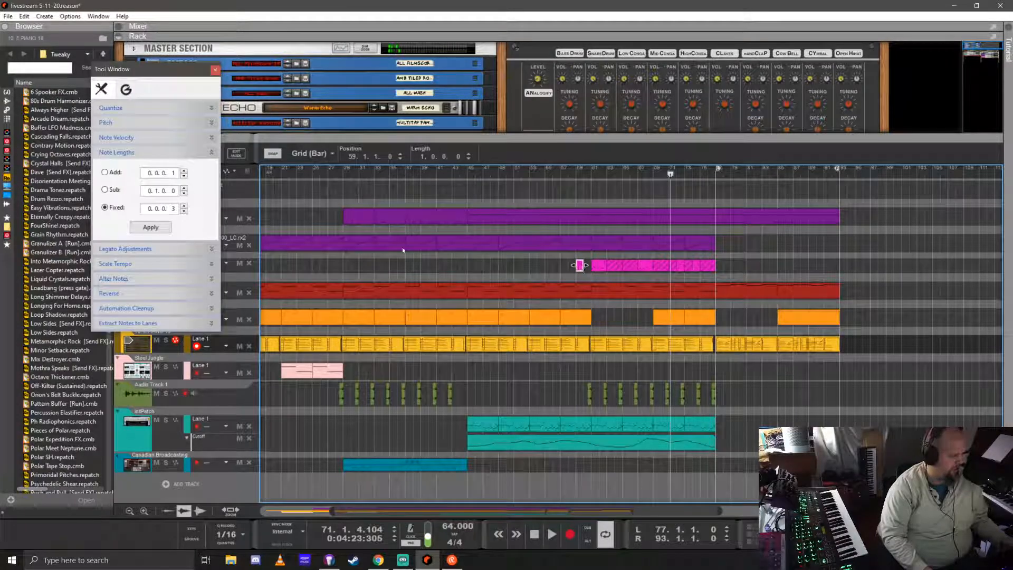
{"action": "left_click", "coordinate": [110, 123]}
{"action": "left_click", "coordinate": [150, 203]}
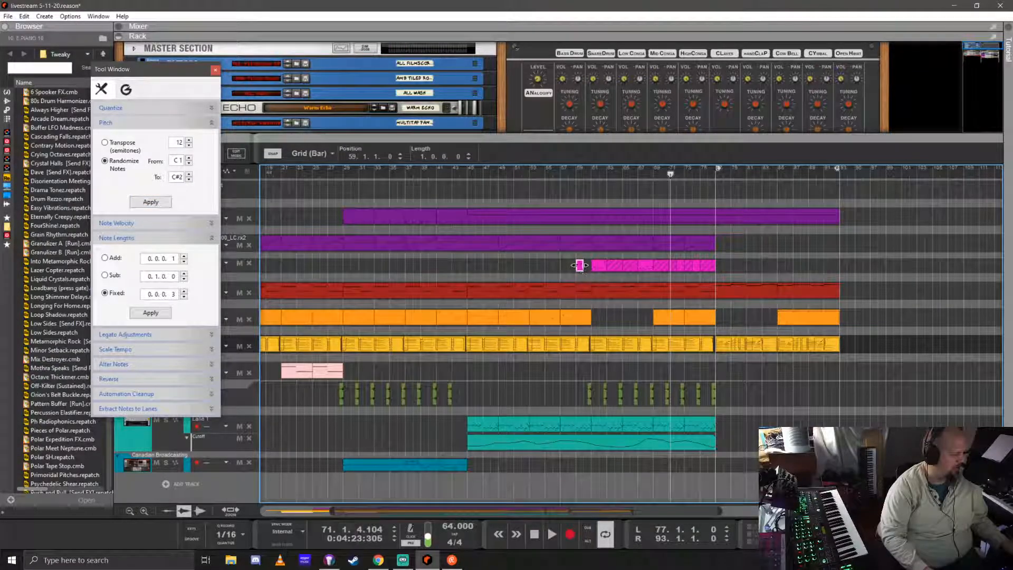
{"action": "left_click", "coordinate": [576, 173]}
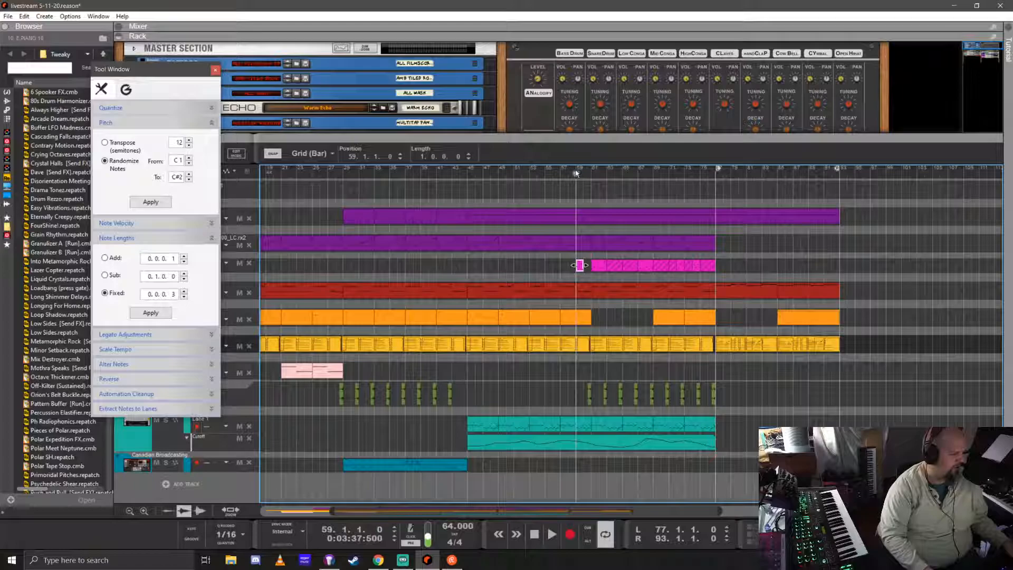
{"action": "left_click", "coordinate": [216, 70]}
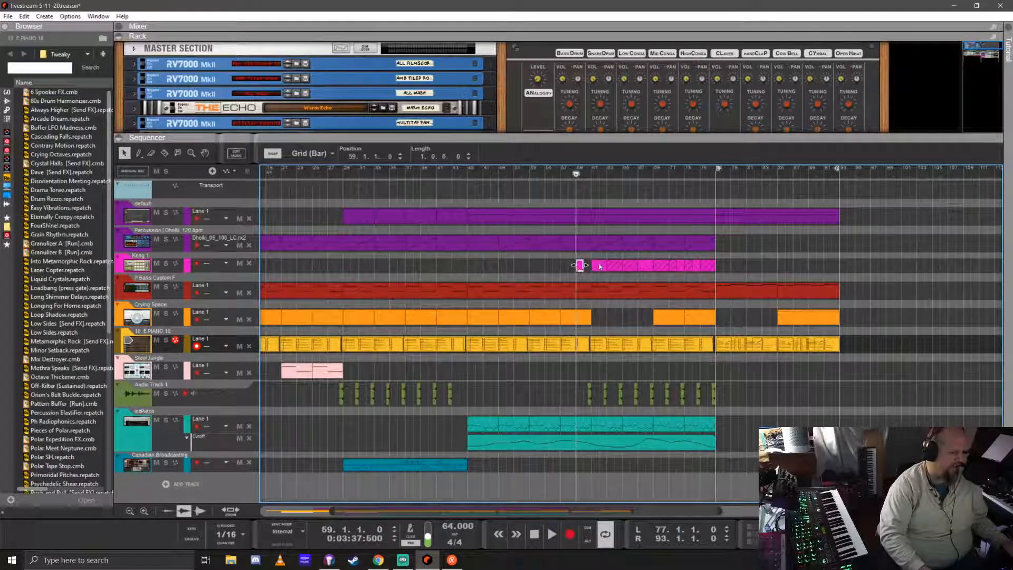
- Audition the one-bar Kong 1 clip in place, try it at bar 60, and replay the transition from bar 56
{"action": "key", "text": "space"}
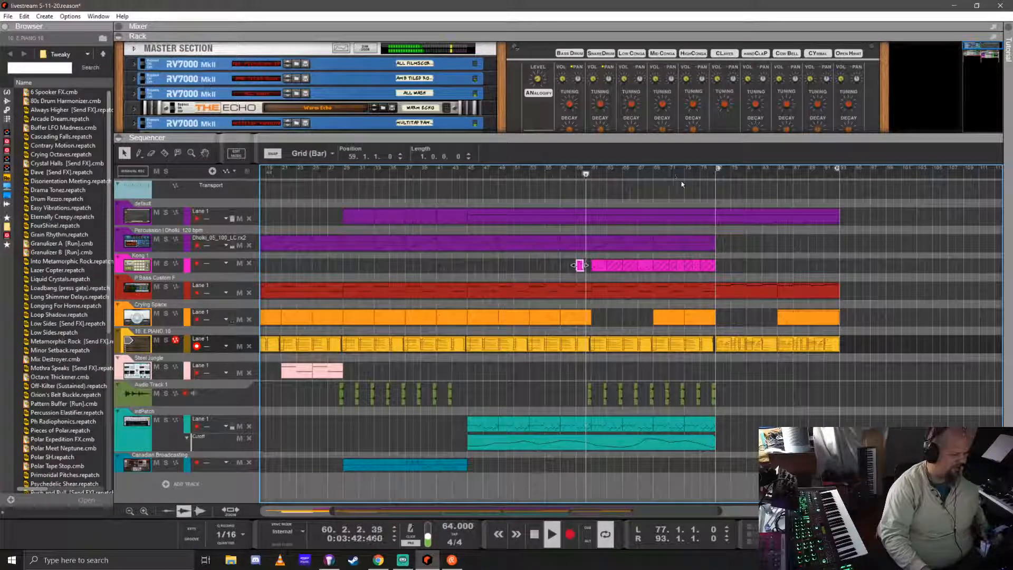
{"action": "key", "text": "space"}
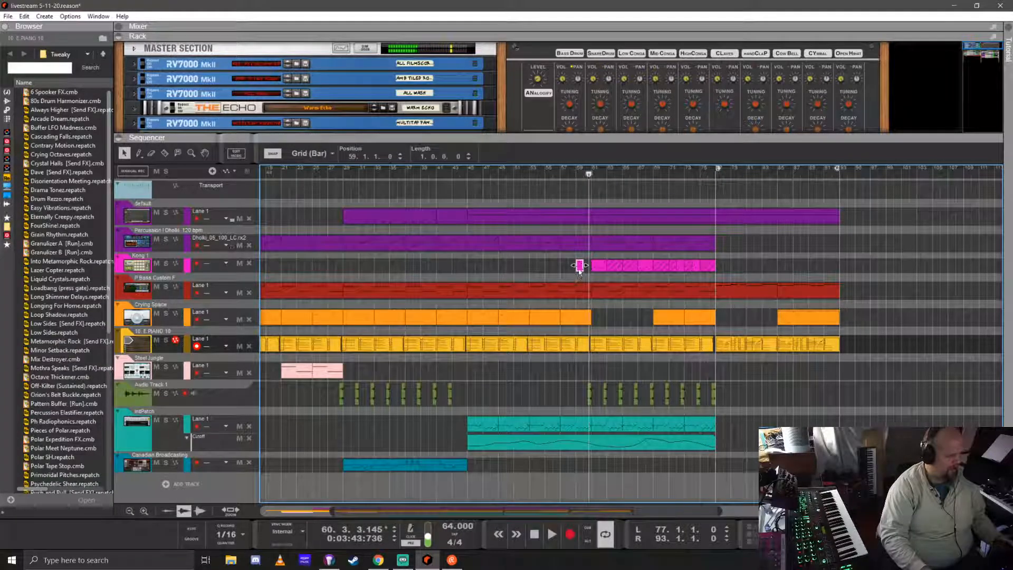
{"action": "left_click_drag", "start_coordinate": [580, 269], "coordinate": [588, 270]}
{"action": "left_click", "coordinate": [554, 172]}
{"action": "key", "text": "space"}
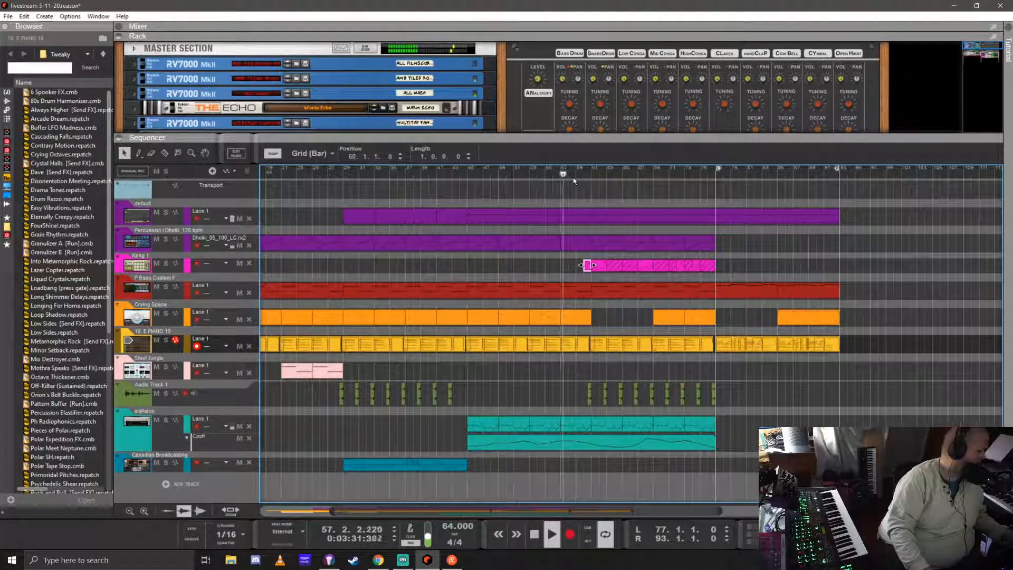
{"action": "key", "text": "space"}
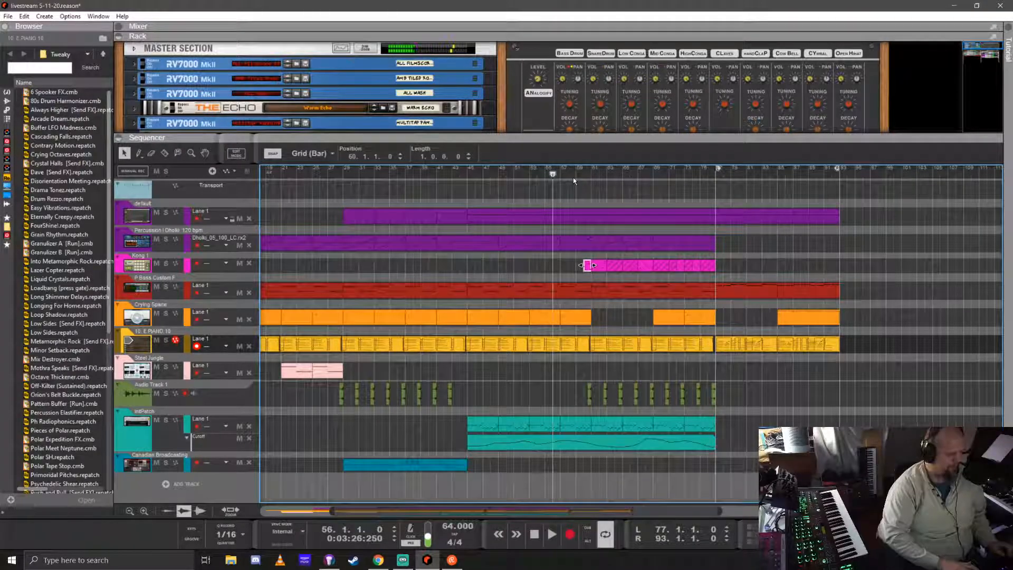
{"action": "key", "text": "Home"}
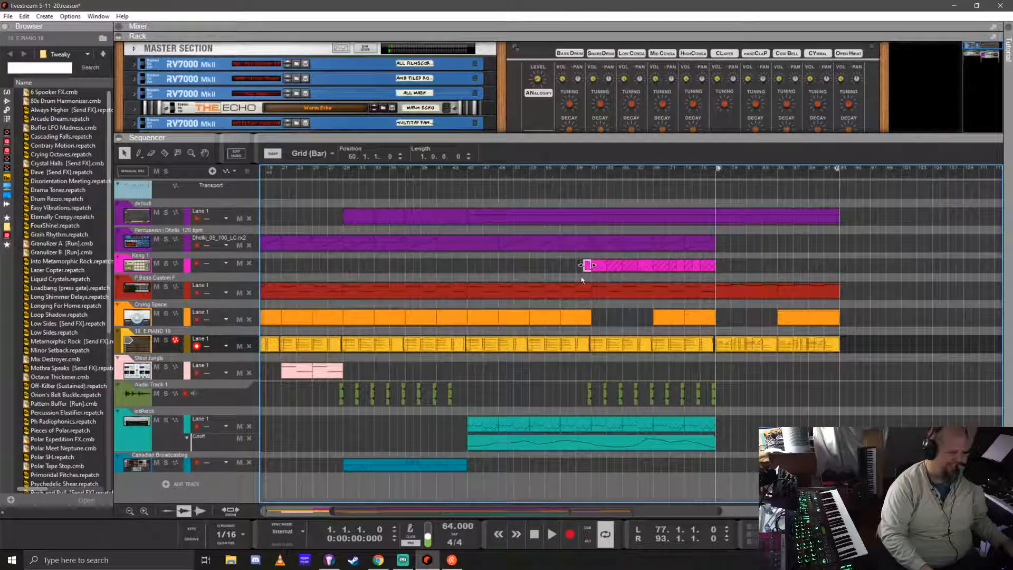
- Move the one-bar Kong 1 clip back to bar 59 and audition the passage leading into the main Kong 1 clips
{"action": "left_click_drag", "start_coordinate": [588, 267], "coordinate": [580, 267]}
{"action": "left_click", "coordinate": [561, 171]}
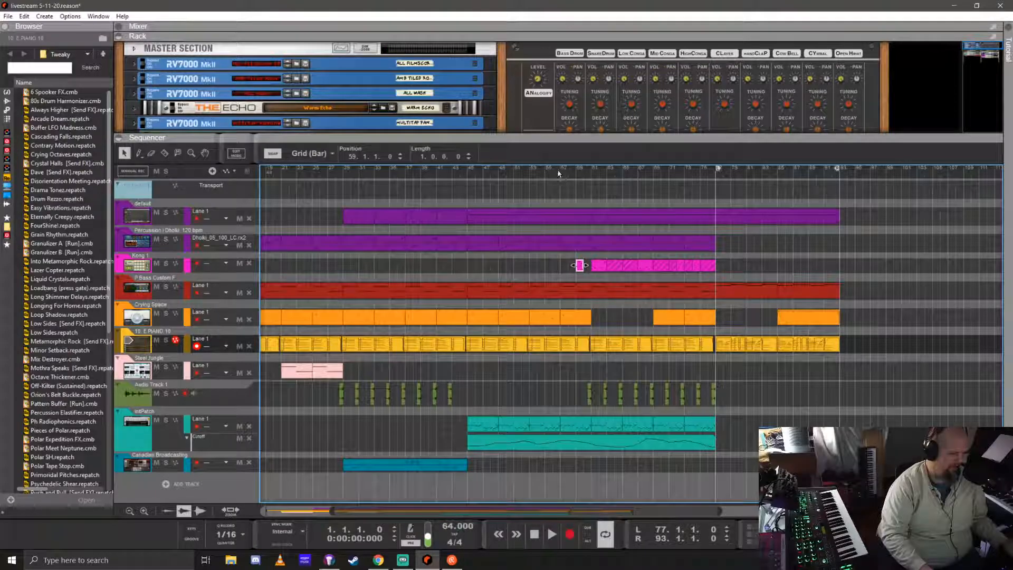
{"action": "key", "text": "space"}
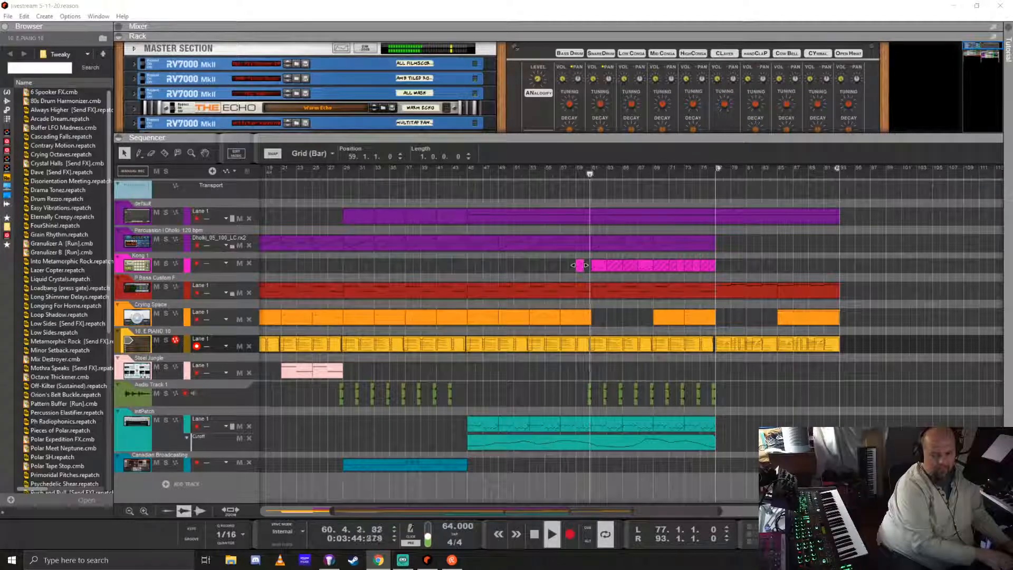
{"action": "left_click", "coordinate": [593, 277]}
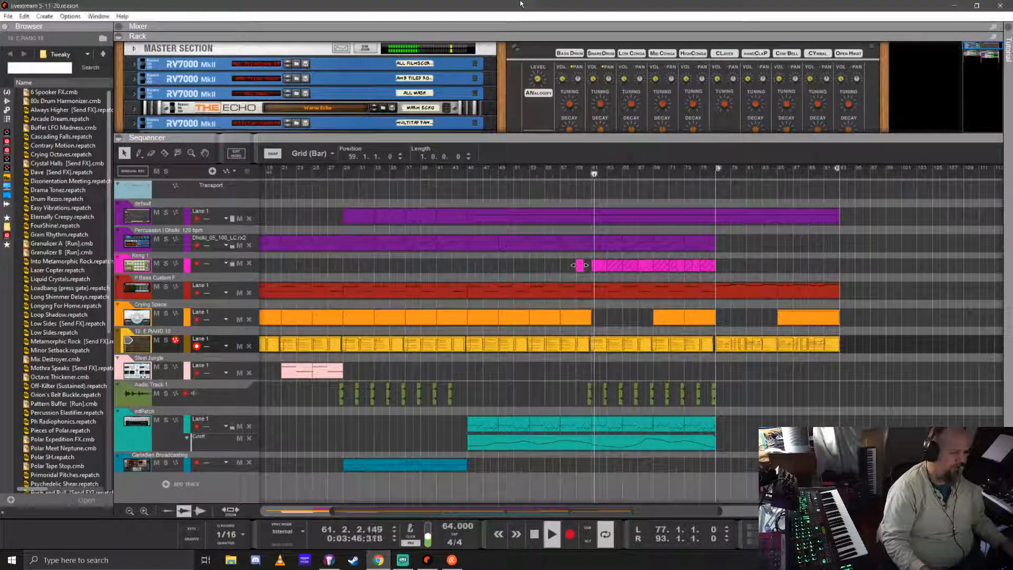
{"action": "key", "text": "space"}
- Place the one-bar Kong 1 clip at bar 60 and leave bar 61 empty, with the following clips starting at bar 62
{"action": "left_click", "coordinate": [581, 267]}
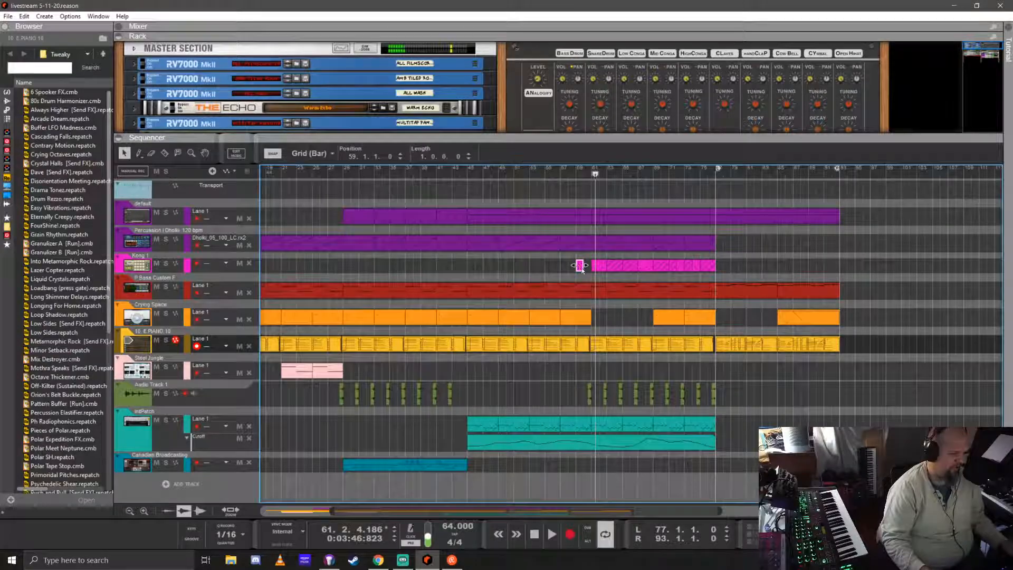
{"action": "left_click_drag", "start_coordinate": [580, 267], "coordinate": [600, 266]}
{"action": "left_click", "coordinate": [600, 278]}
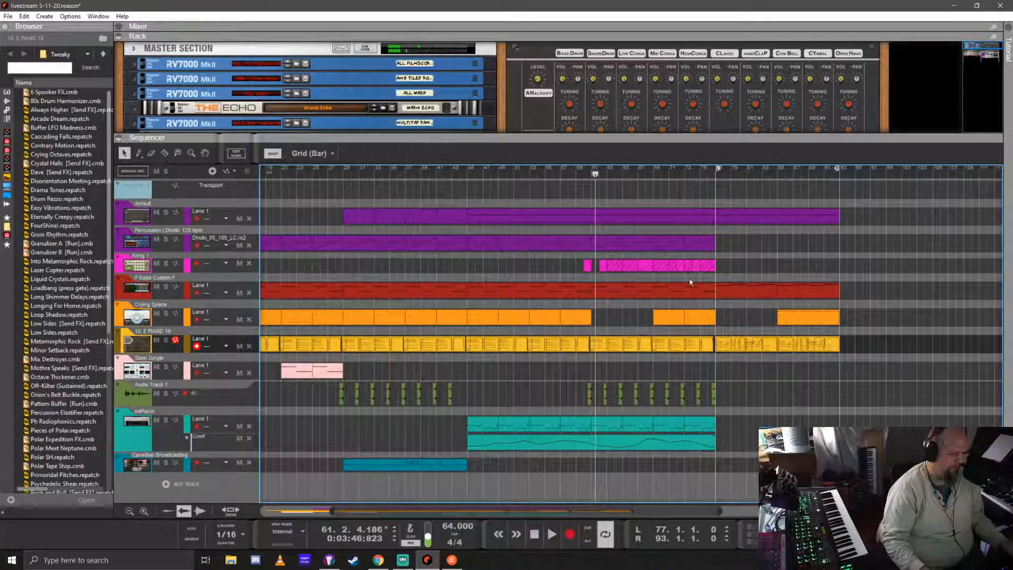
- Play the rearranged Kong 1 entrance from bar 59
{"action": "left_click", "coordinate": [529, 173]}
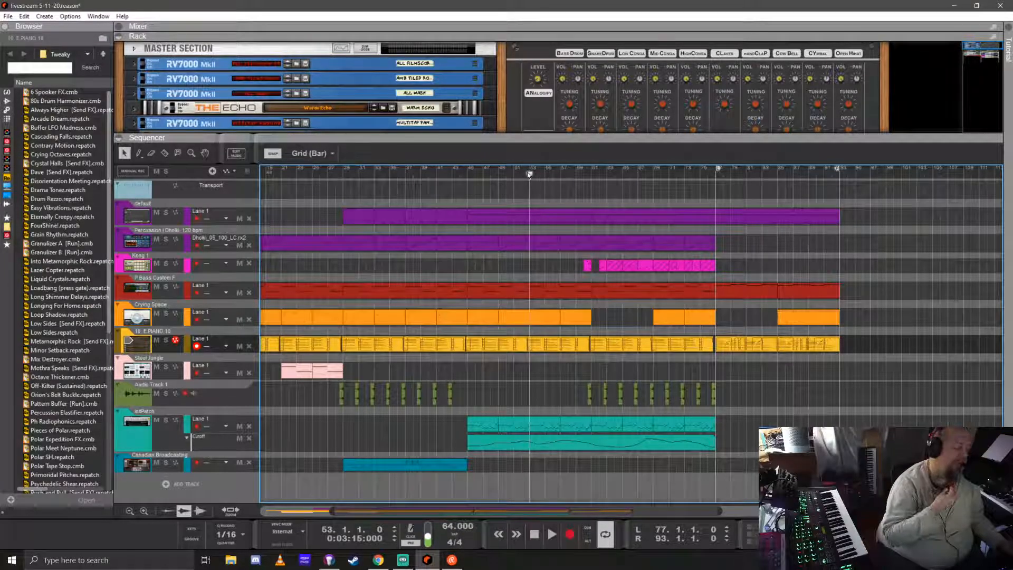
{"action": "left_click", "coordinate": [575, 178]}
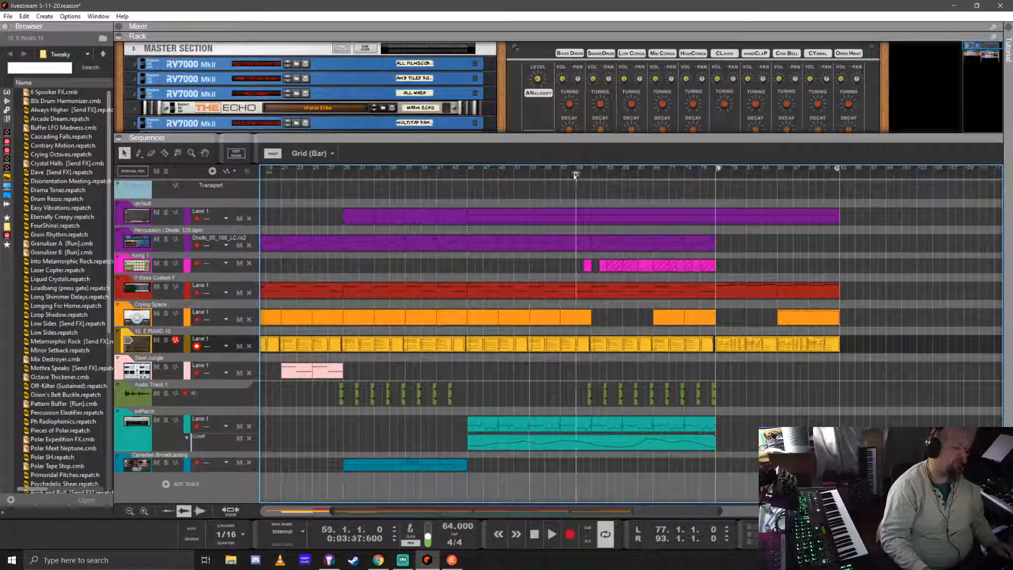
{"action": "key", "text": "space"}
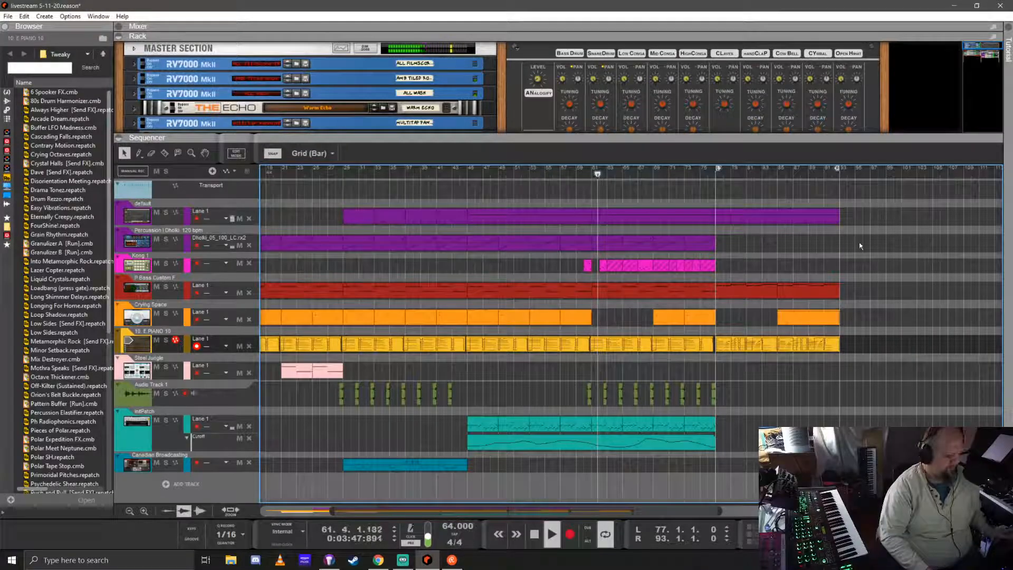
- Replace the Crying Space clip at bar 73 with a copy of the four-bar clip at bar 69
{"action": "left_click", "coordinate": [662, 317]}
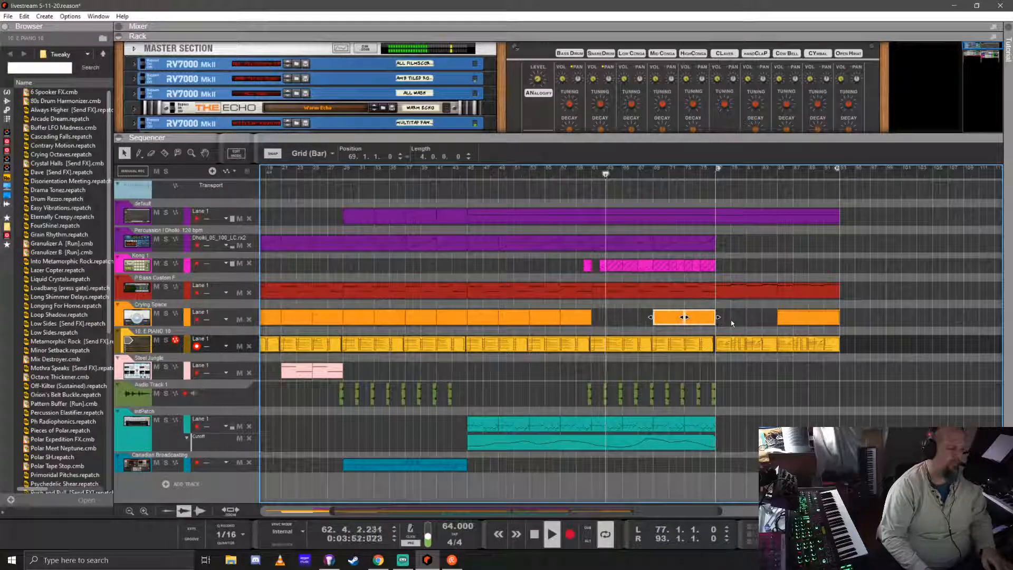
{"action": "left_click", "coordinate": [701, 318]}
{"action": "key", "text": "Delete"}
{"action": "left_click", "coordinate": [667, 319]}
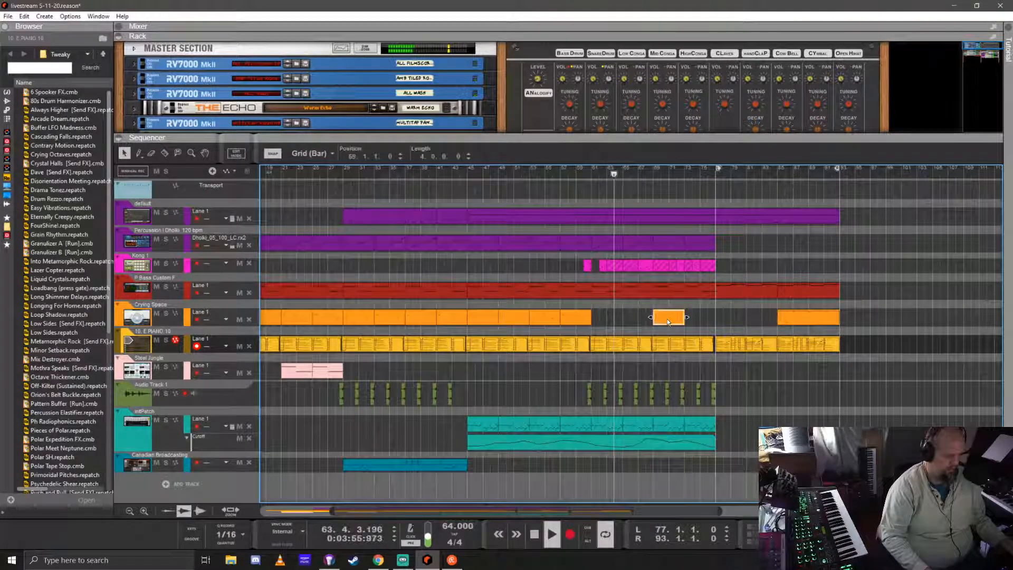
{"action": "double_click", "coordinate": [667, 319]}
{"action": "left_click", "coordinate": [269, 171]}
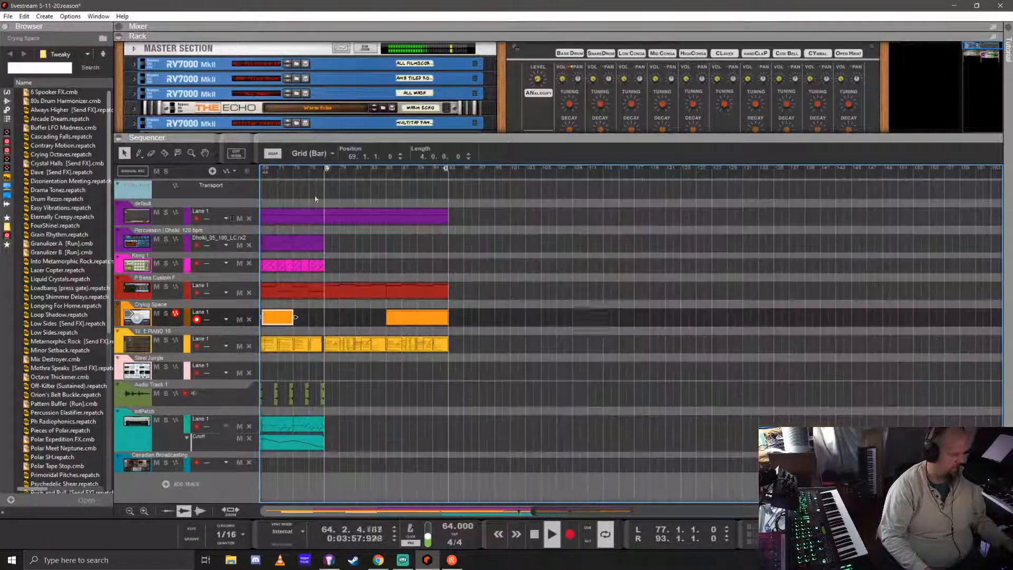
{"action": "left_click", "coordinate": [315, 317]}
{"action": "scroll", "coordinate": [351, 315], "scroll_direction": "left", "scroll_amount": 5}
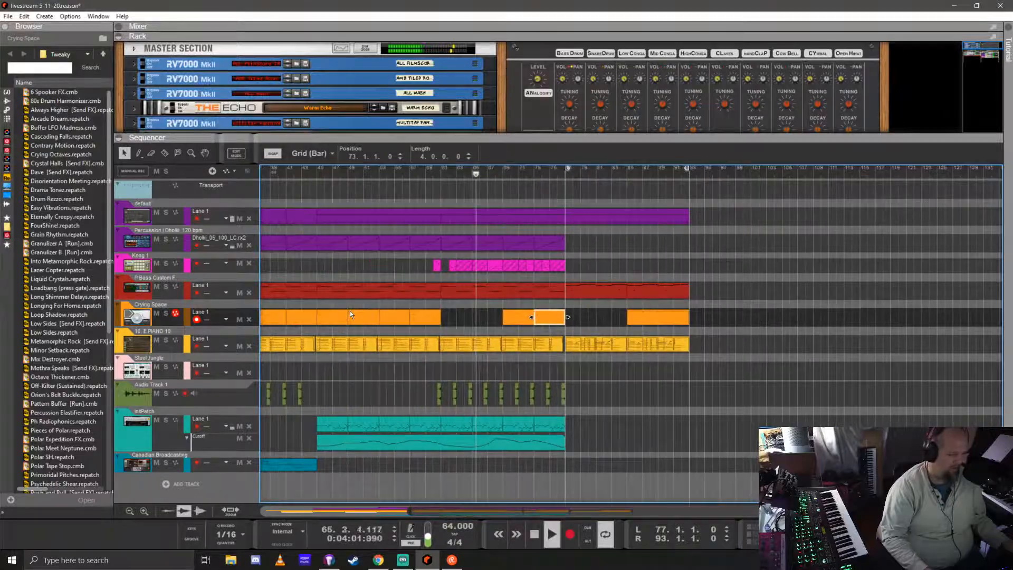
{"action": "left_click", "coordinate": [685, 262]}
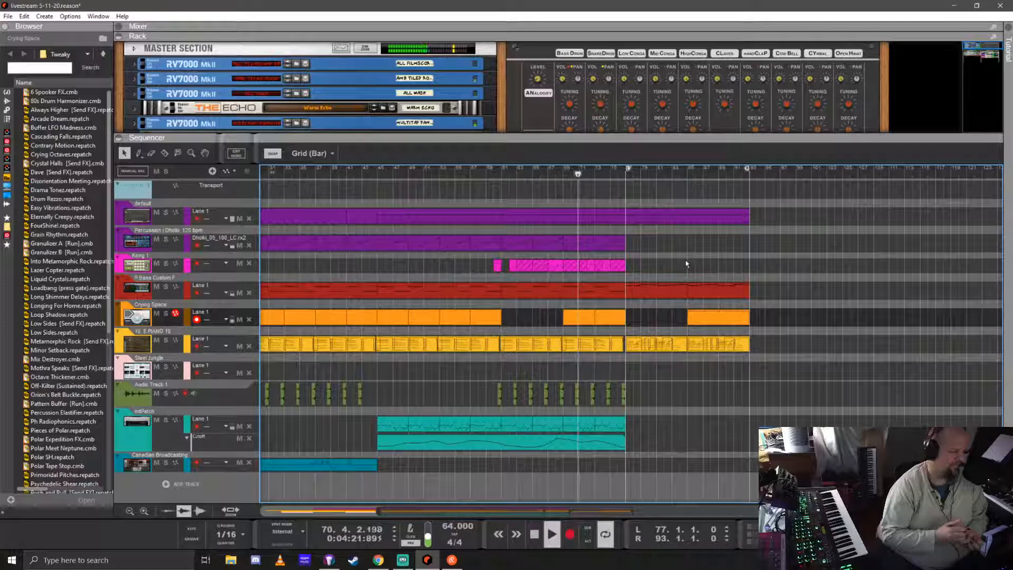
- Enlarge the rack area, unfold the Crying Space Scenic instrument and show its detailed edit view
{"action": "left_click_drag", "start_coordinate": [385, 137], "coordinate": [379, 374]}
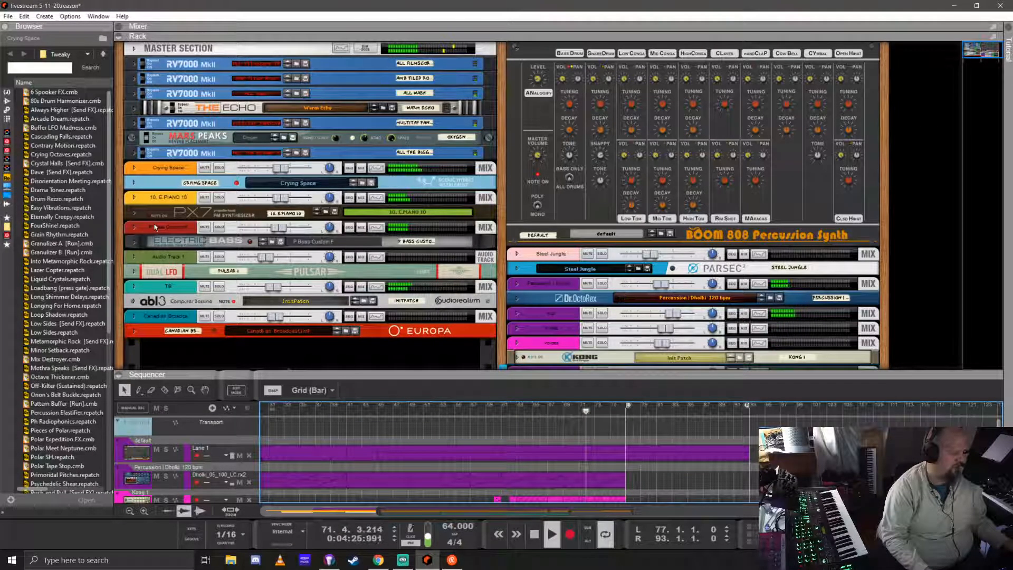
{"action": "scroll", "coordinate": [178, 264], "scroll_direction": "down", "scroll_amount": 3}
{"action": "scroll", "coordinate": [179, 264], "scroll_direction": "up", "scroll_amount": 3}
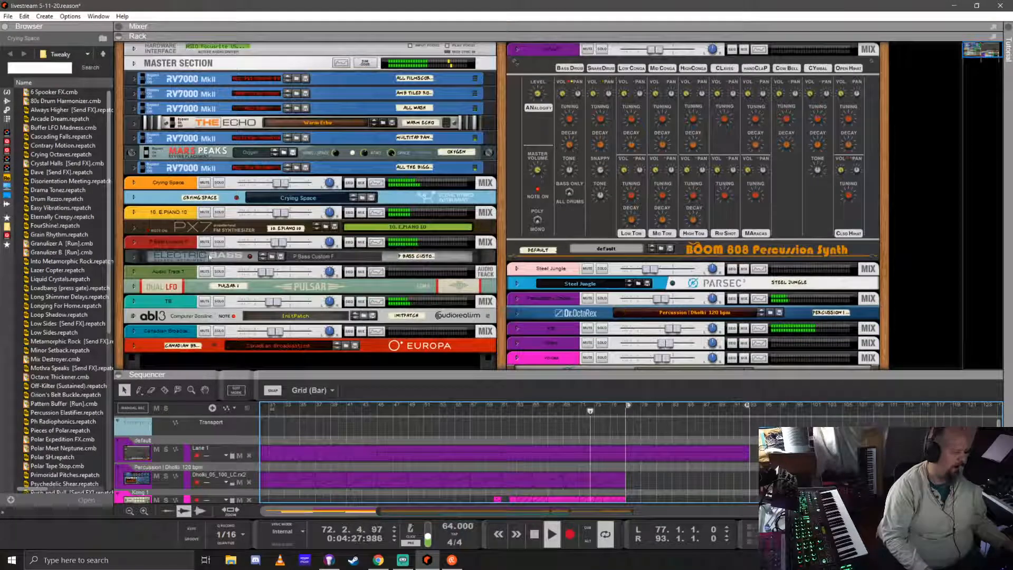
{"action": "left_click", "coordinate": [132, 197]}
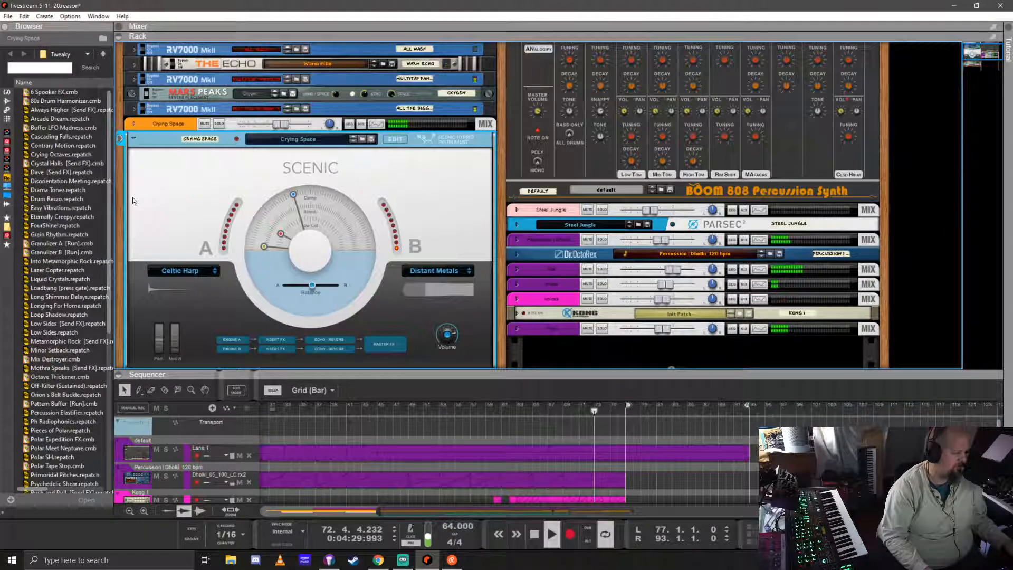
{"action": "scroll", "coordinate": [423, 198], "scroll_direction": "down", "scroll_amount": 1}
{"action": "left_click", "coordinate": [397, 109]}
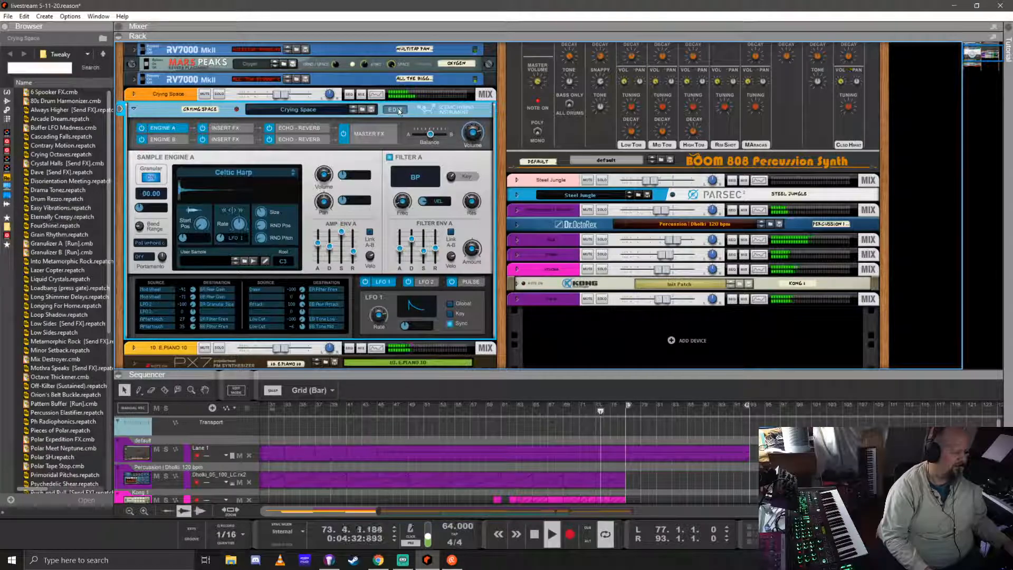
- Browse the sample choices for Sample Engine A, including the Sound FX and Orchestral categories
{"action": "left_click", "coordinate": [274, 174]}
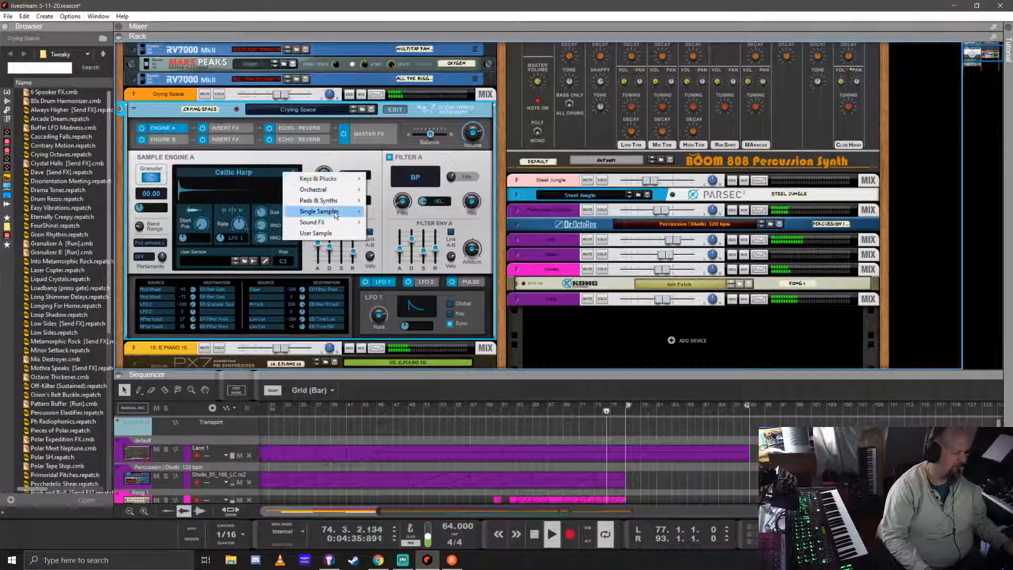
{"action": "mouse_move", "coordinate": [334, 221]}
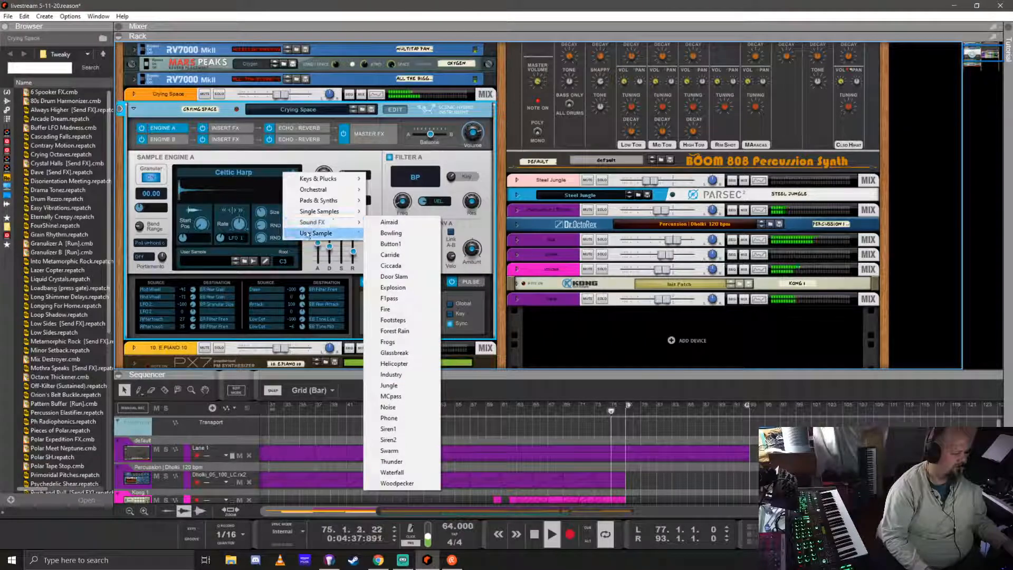
{"action": "left_click", "coordinate": [349, 160]}
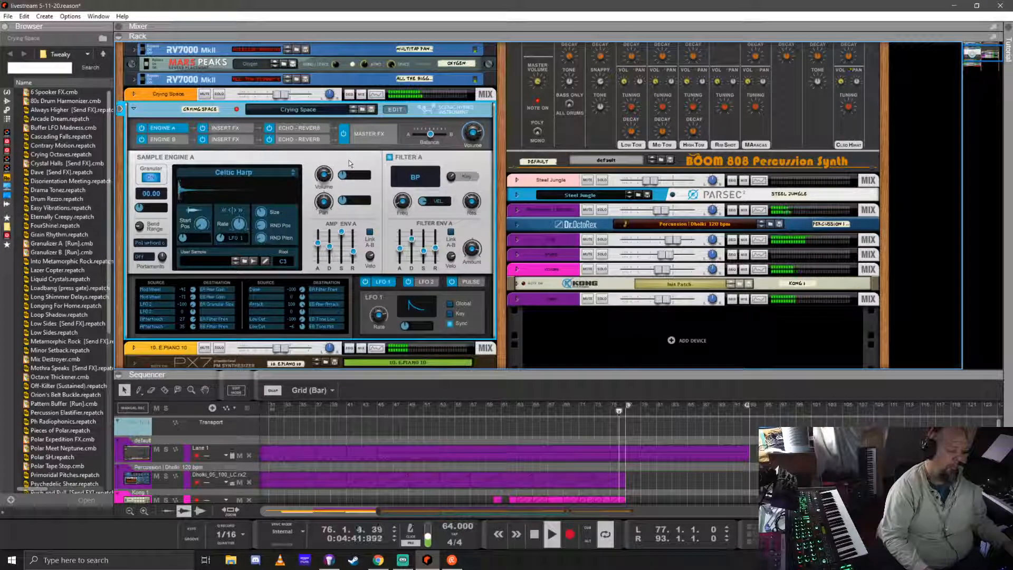
{"action": "left_click", "coordinate": [251, 175]}
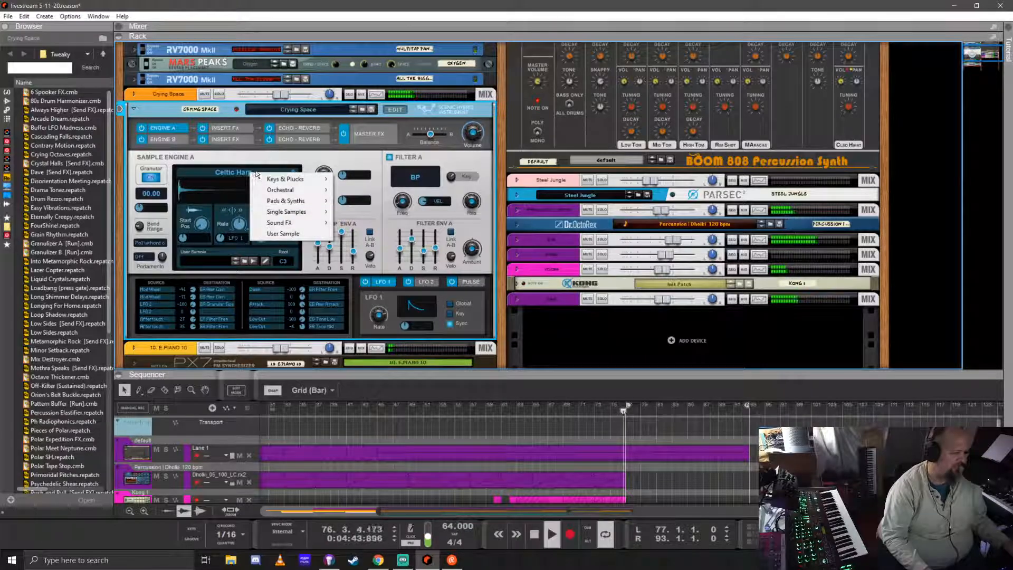
{"action": "mouse_move", "coordinate": [285, 190]}
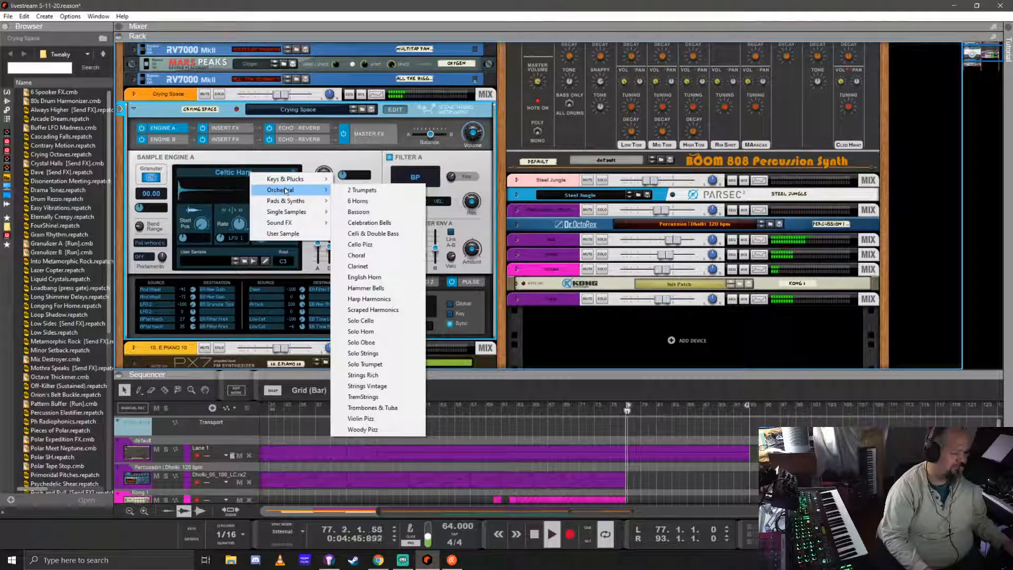
{"action": "left_click", "coordinate": [335, 163]}
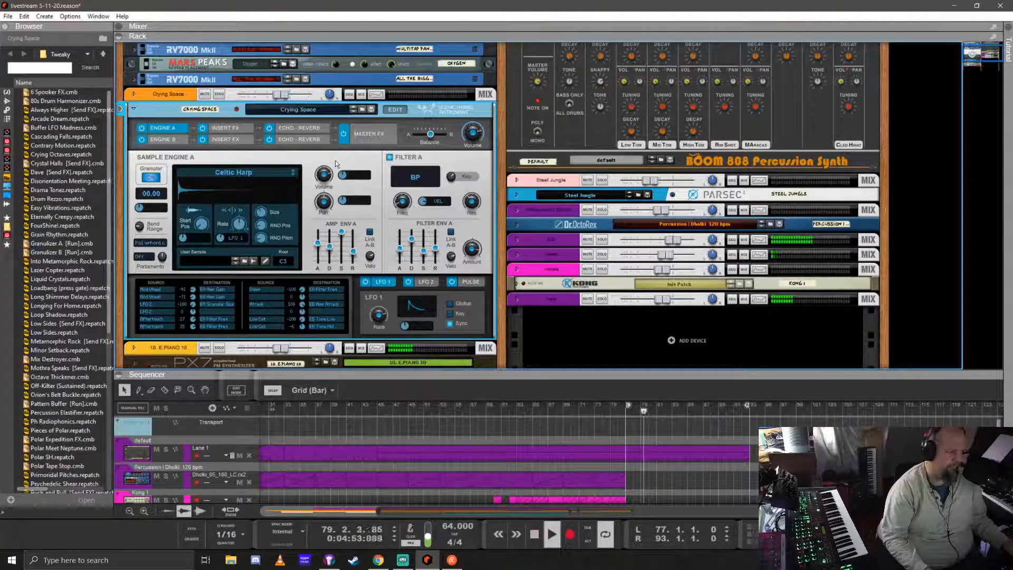
- Enlarge the sequencer area, stop playback and move all clips of the final 16-bar section to start at bar 78
{"action": "left_click_drag", "start_coordinate": [583, 371], "coordinate": [584, 173]}
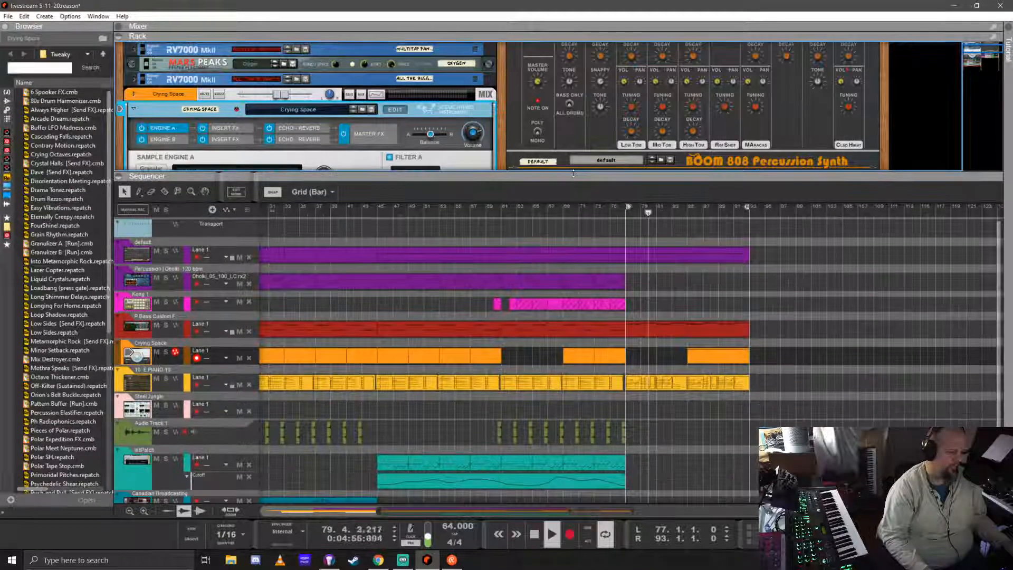
{"action": "key", "text": "space"}
{"action": "left_click_drag", "start_coordinate": [768, 392], "coordinate": [638, 258]}
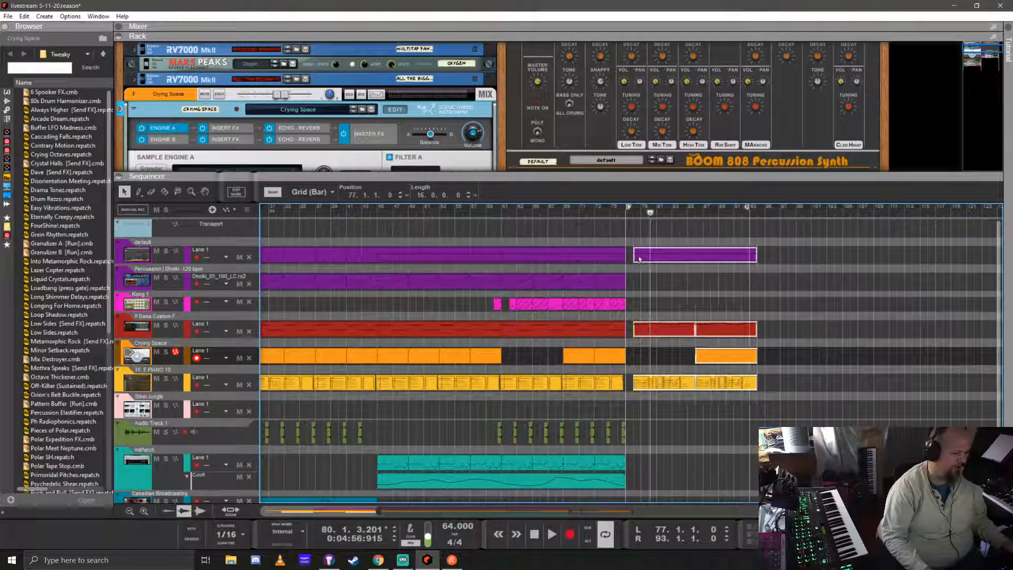
{"action": "scroll", "coordinate": [623, 395], "scroll_direction": "down", "scroll_amount": 1}
{"action": "scroll", "coordinate": [636, 426], "scroll_direction": "up", "scroll_amount": 1}
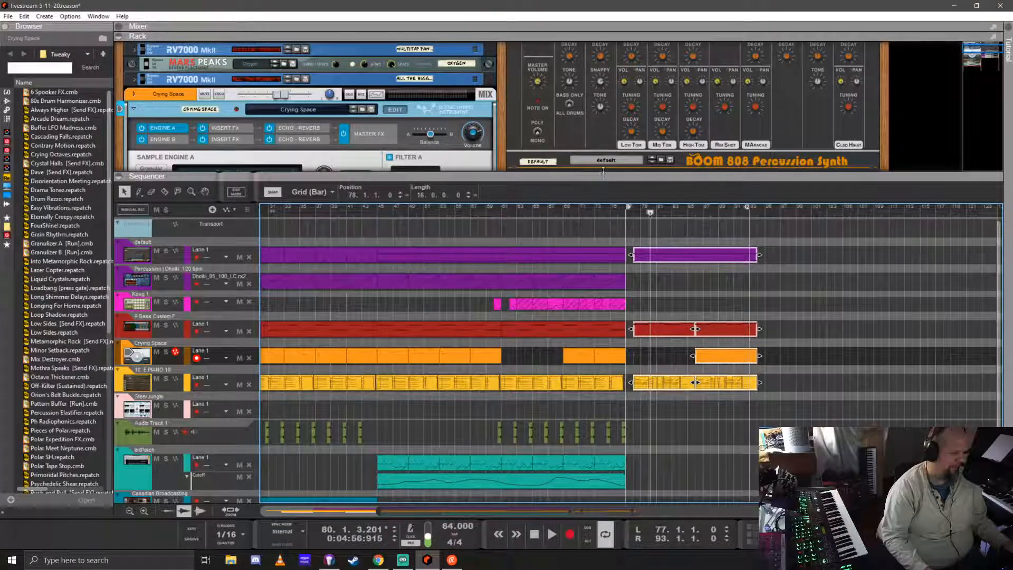
{"action": "left_click_drag", "start_coordinate": [603, 175], "coordinate": [602, 138]}
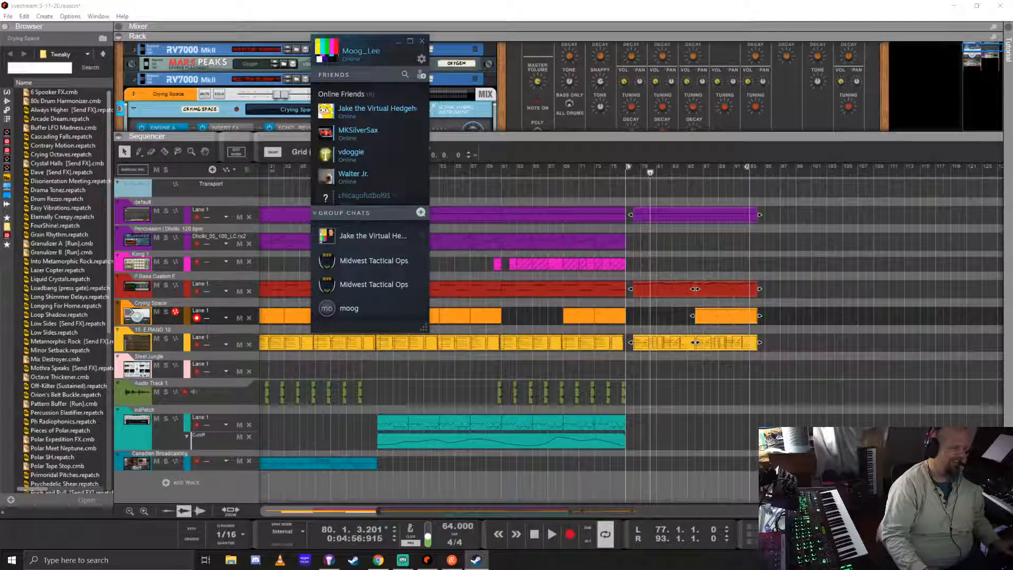
- Clear the friends list window off the sequencer and place the song's playhead at bar 73
{"action": "left_click_drag", "start_coordinate": [348, 45], "coordinate": [1012, 74]}
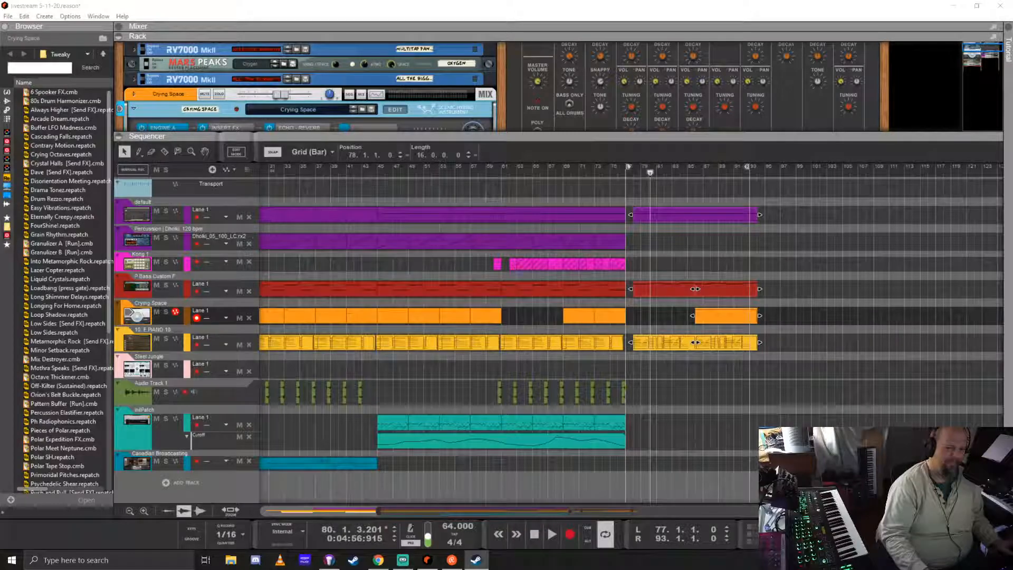
{"action": "left_click", "coordinate": [608, 7]}
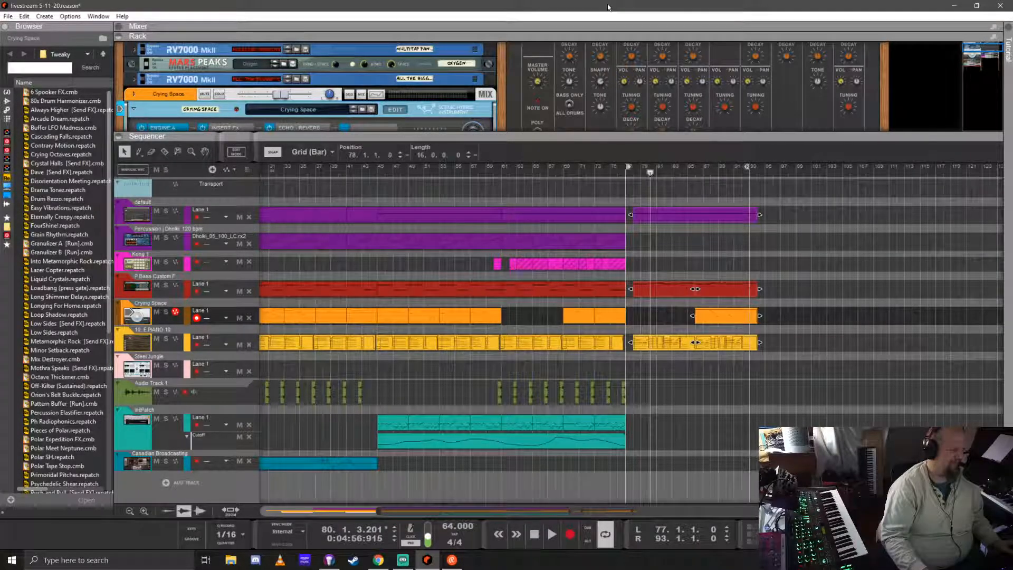
{"action": "left_click", "coordinate": [595, 173]}
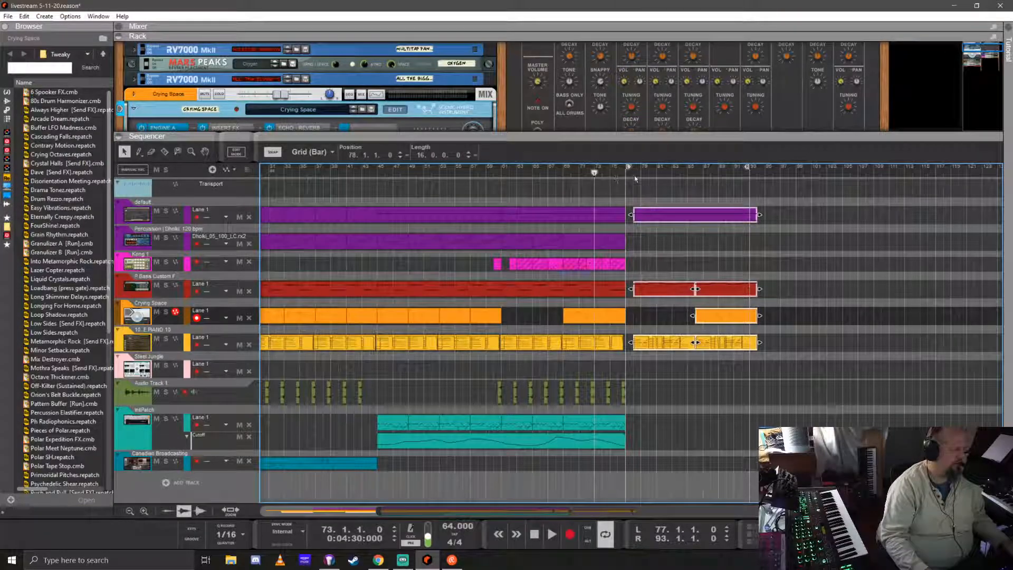
- Save the song and, during playback from bar 73, move the left loop locator to bar 78
{"action": "key", "text": "ctrl+s"}
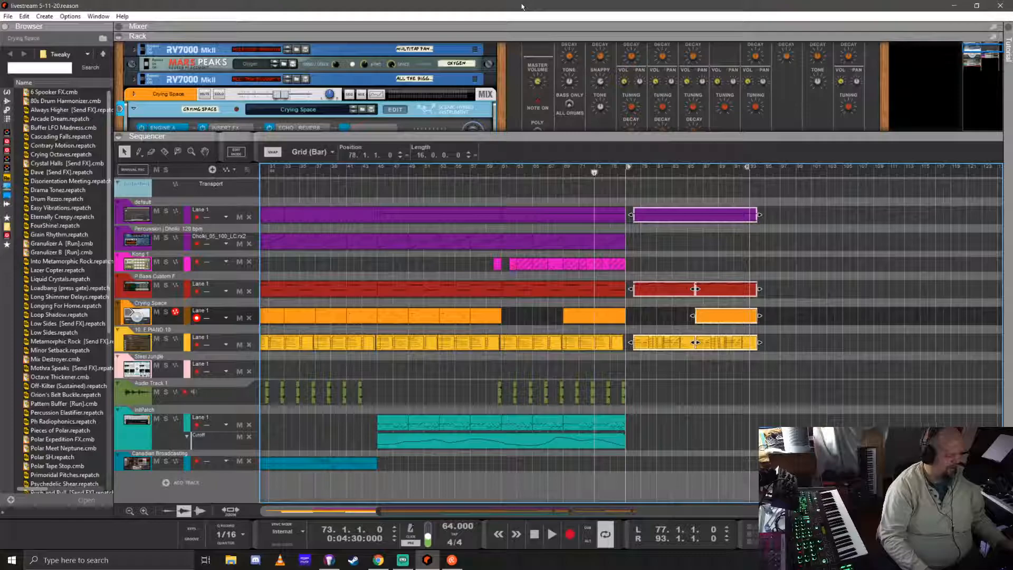
{"action": "key", "text": "space"}
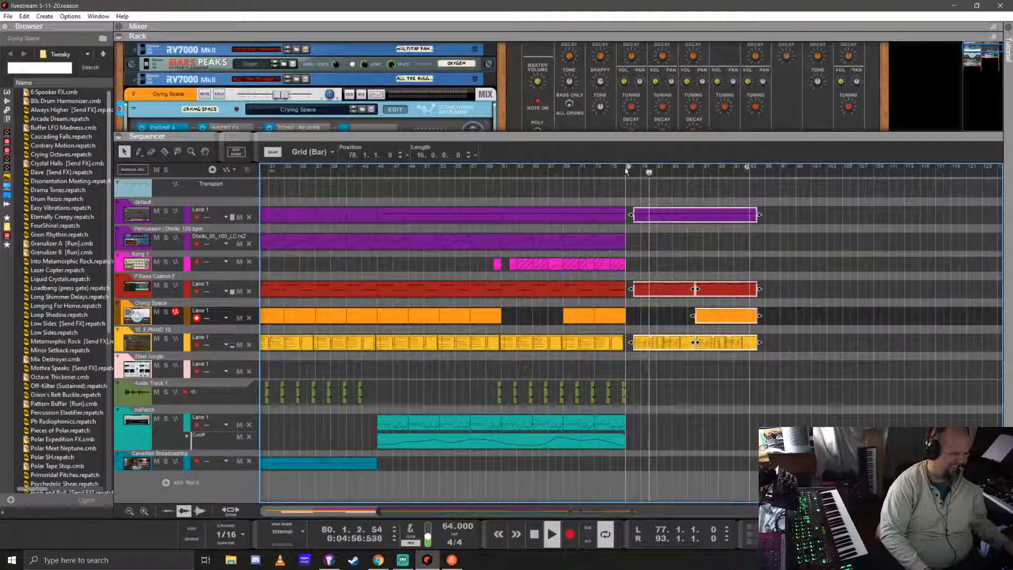
{"action": "left_click_drag", "start_coordinate": [628, 168], "coordinate": [637, 174]}
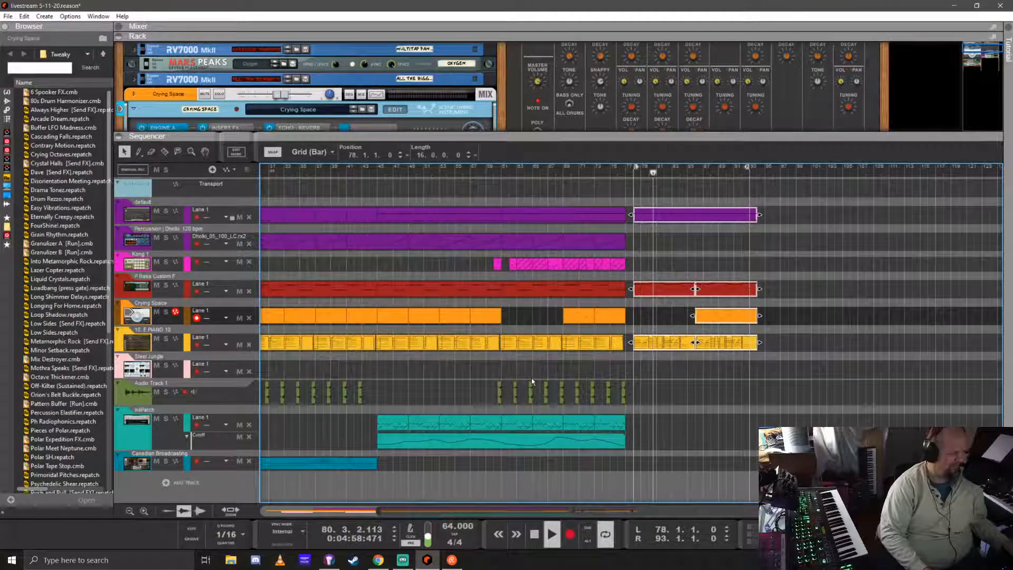
{"action": "scroll", "coordinate": [793, 396], "scroll_direction": "down", "scroll_amount": 1}
{"action": "scroll", "coordinate": [674, 385], "scroll_direction": "right", "scroll_amount": 2}
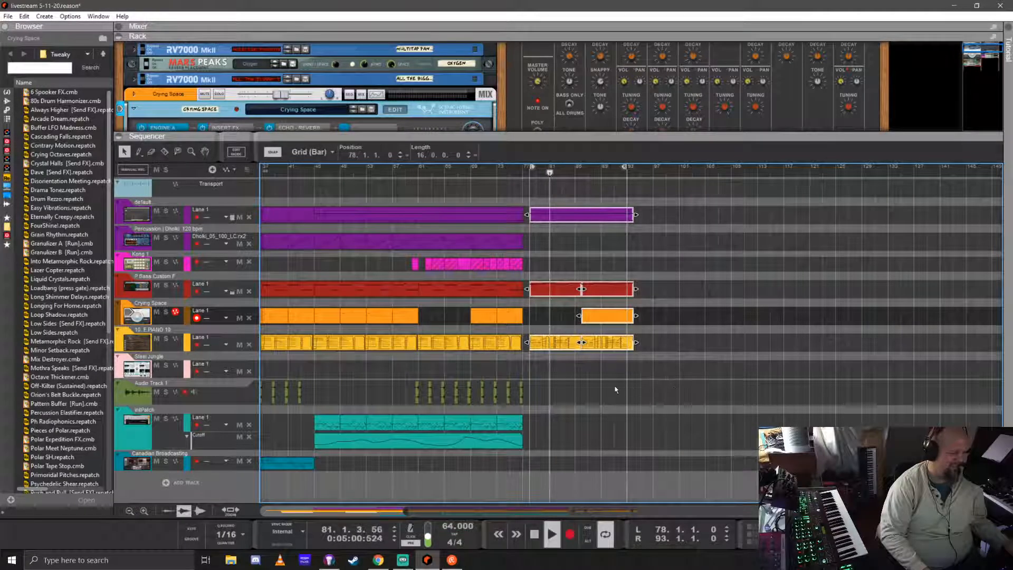
{"action": "scroll", "coordinate": [596, 385], "scroll_direction": "up", "scroll_amount": 2}
{"action": "scroll", "coordinate": [581, 384], "scroll_direction": "down", "scroll_amount": 1}
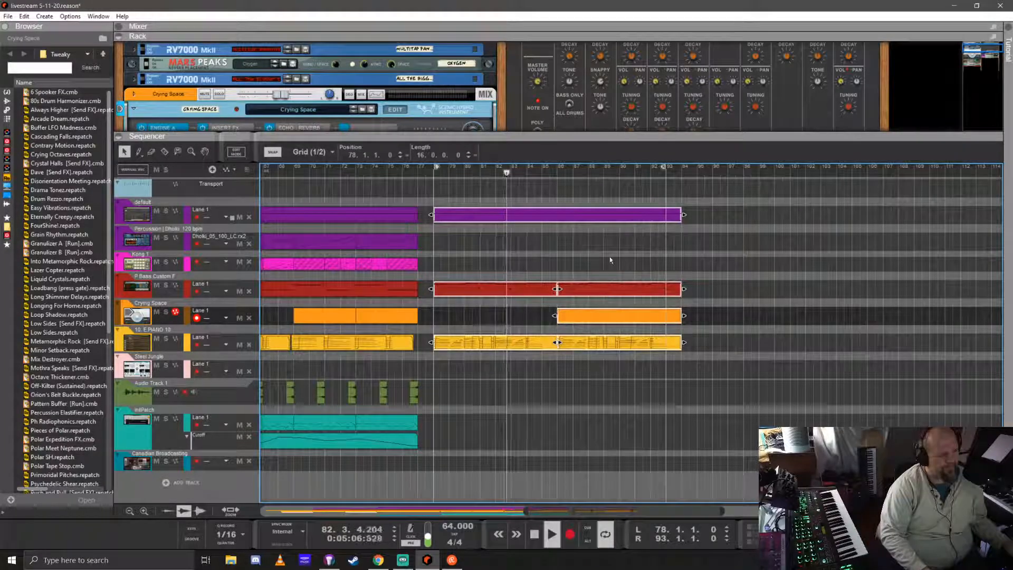
- Audition the final section from bar 86 and return the playhead to bar 78
{"action": "key", "text": "space"}
{"action": "left_click", "coordinate": [435, 173]}
{"action": "left_click_drag", "start_coordinate": [481, 135], "coordinate": [472, 173]}
{"action": "left_click", "coordinate": [558, 210]}
{"action": "key", "text": "space"}
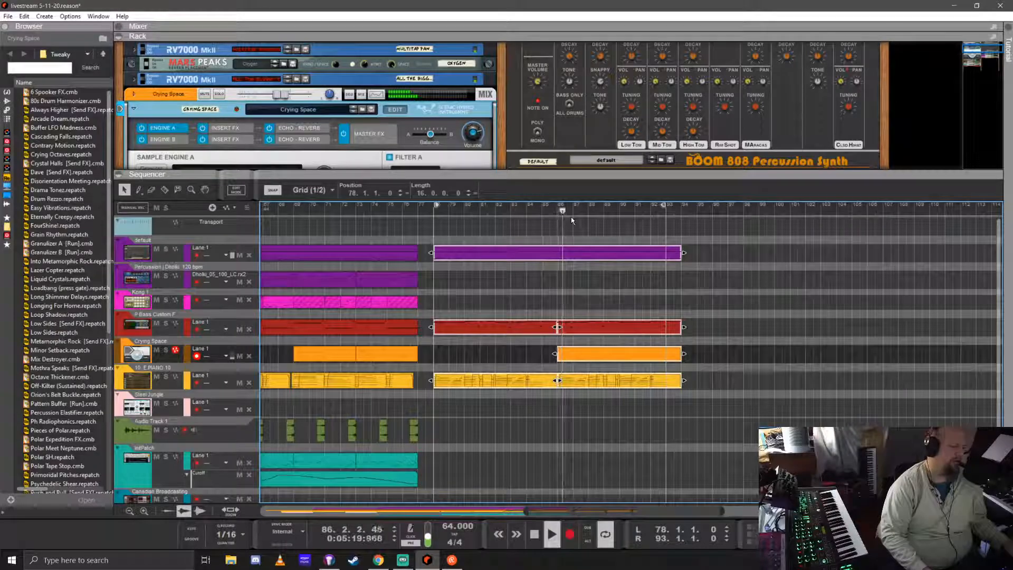
{"action": "key", "text": "space"}
{"action": "left_click", "coordinate": [438, 211]}
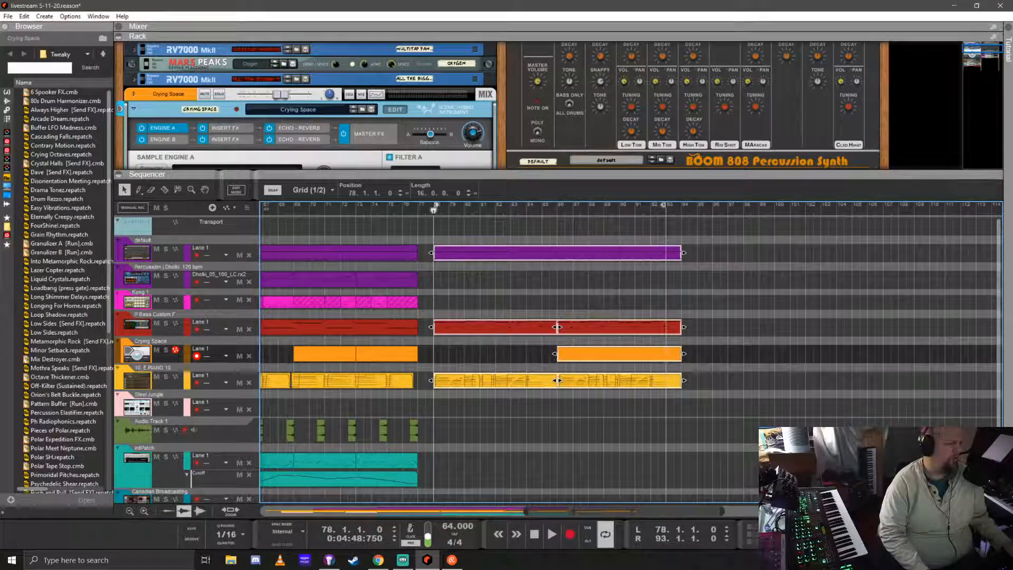
- Add a new audio track below the existing tracks and enlarge the sequencer area
{"action": "left_click_drag", "start_coordinate": [548, 172], "coordinate": [552, 163]}
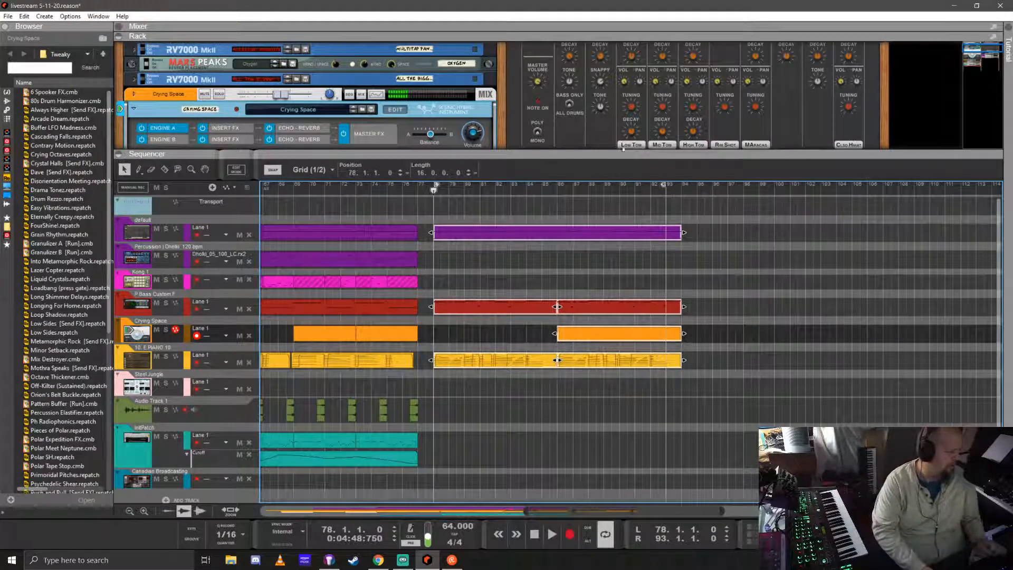
{"action": "scroll", "coordinate": [206, 381], "scroll_direction": "down", "scroll_amount": 1}
{"action": "left_click", "coordinate": [179, 490]}
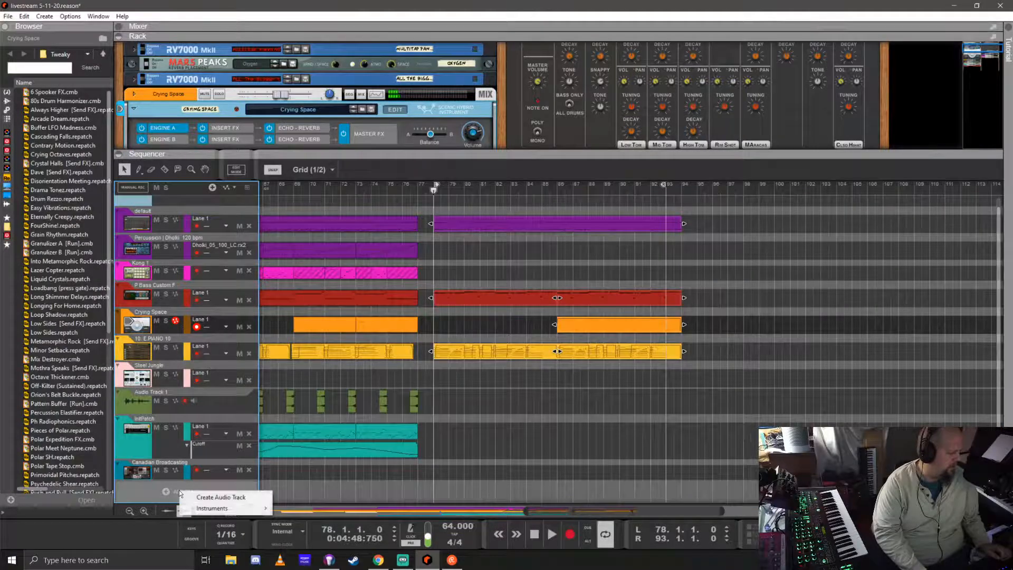
{"action": "left_click", "coordinate": [215, 496]}
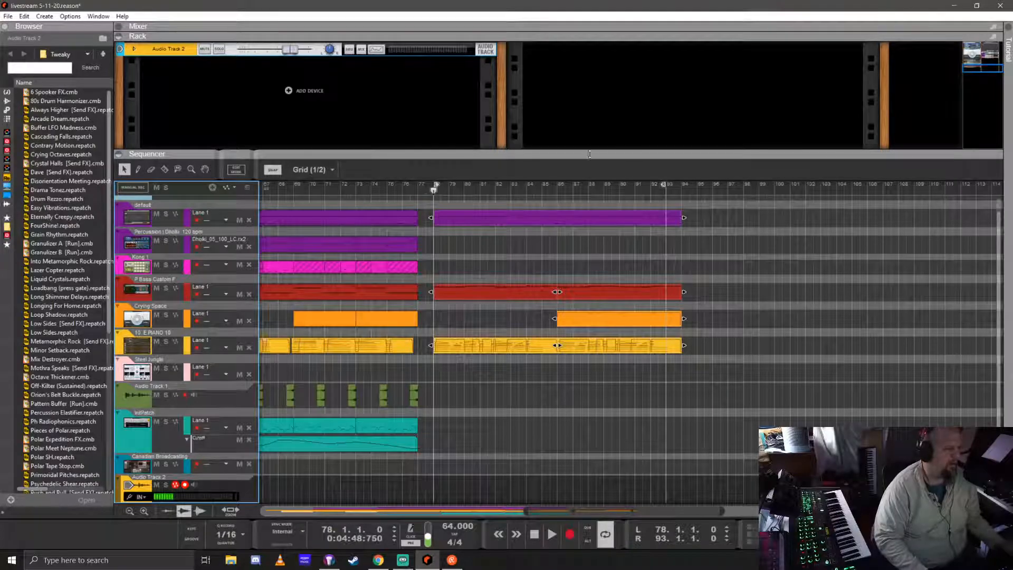
{"action": "left_click_drag", "start_coordinate": [591, 151], "coordinate": [591, 100]}
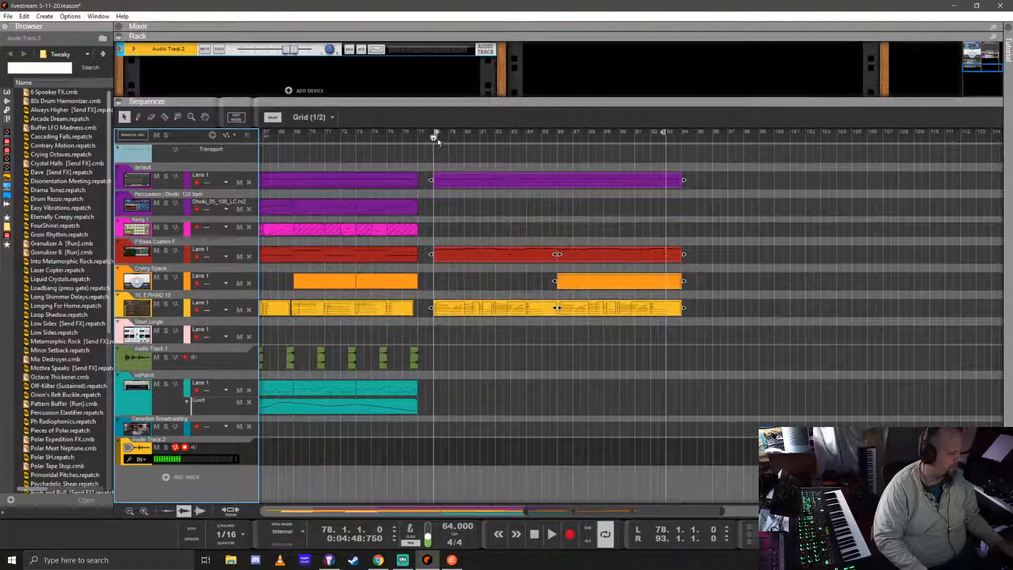
{"action": "left_click", "coordinate": [434, 141]}
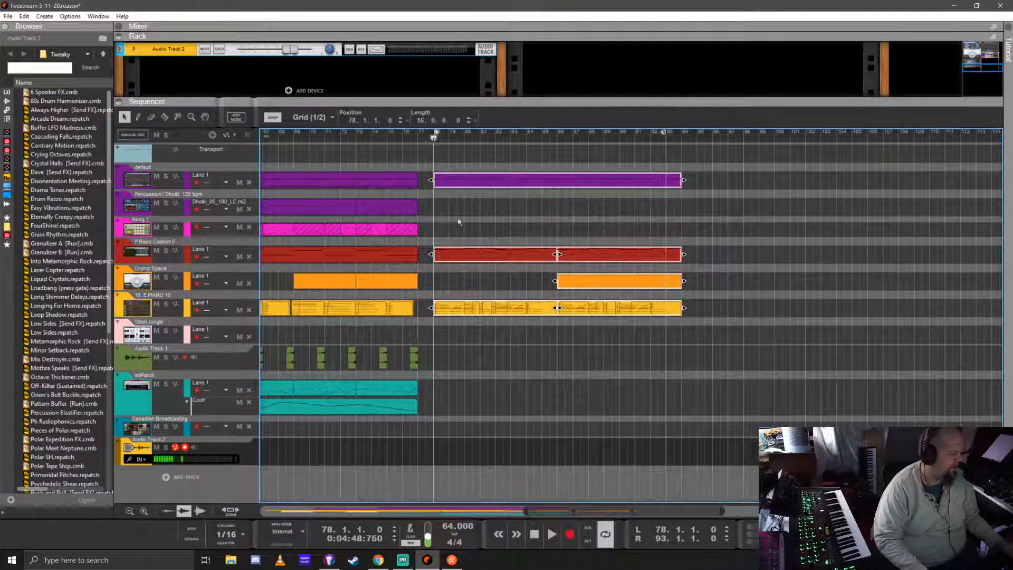
{"action": "right_click", "coordinate": [177, 480]}
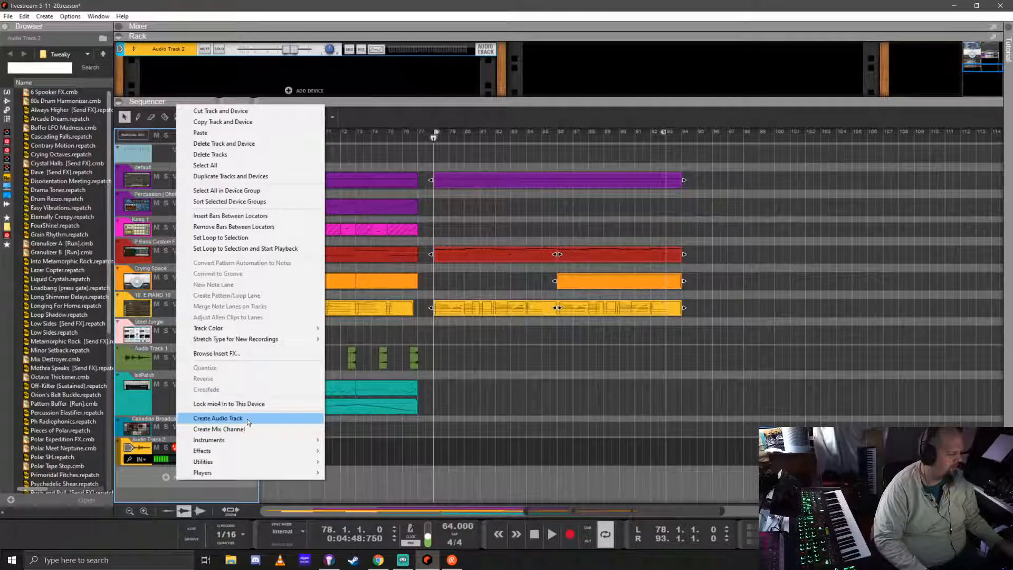
{"action": "mouse_move", "coordinate": [254, 439]}
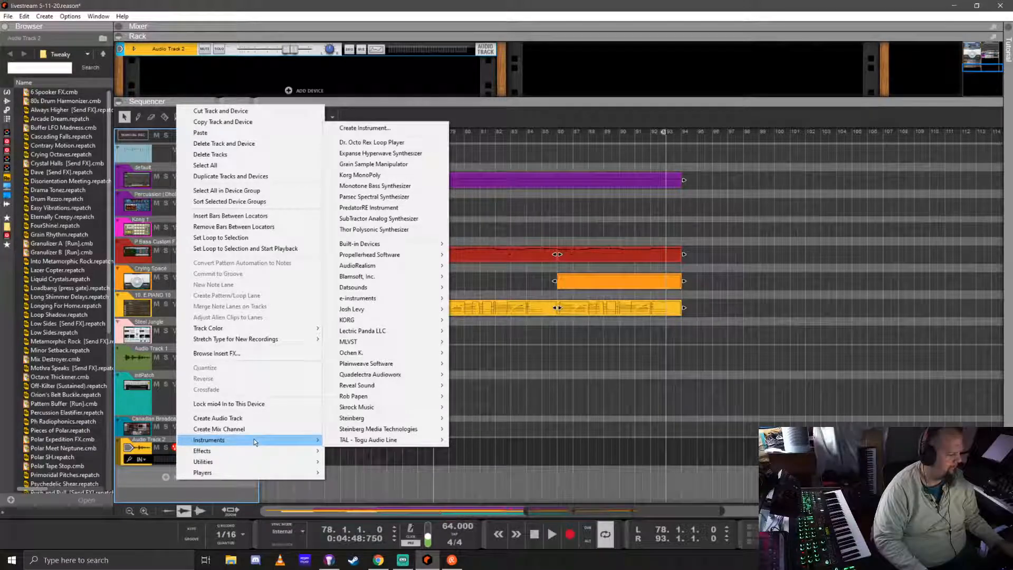
{"action": "mouse_move", "coordinate": [258, 467]}
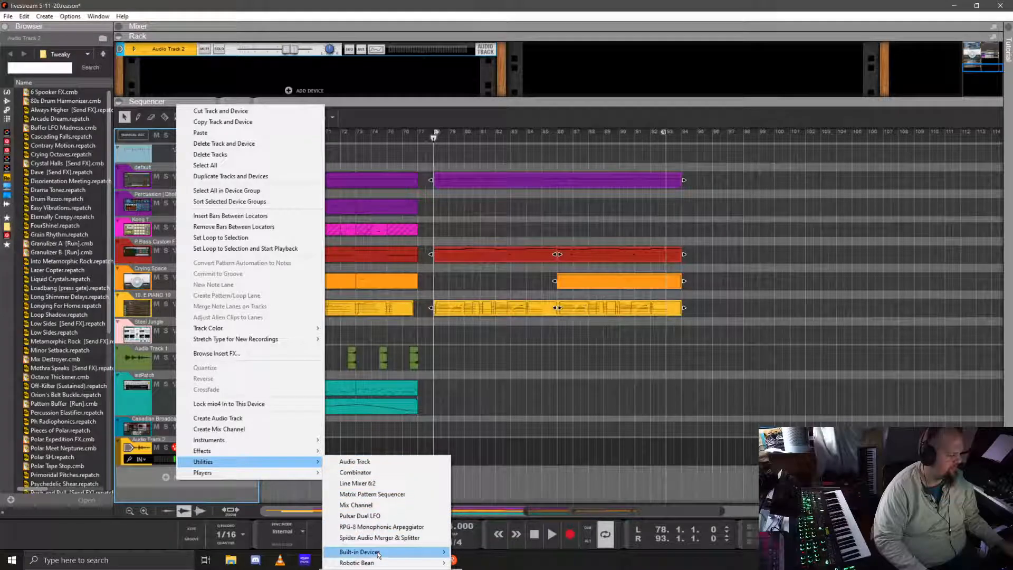
{"action": "mouse_move", "coordinate": [378, 554]}
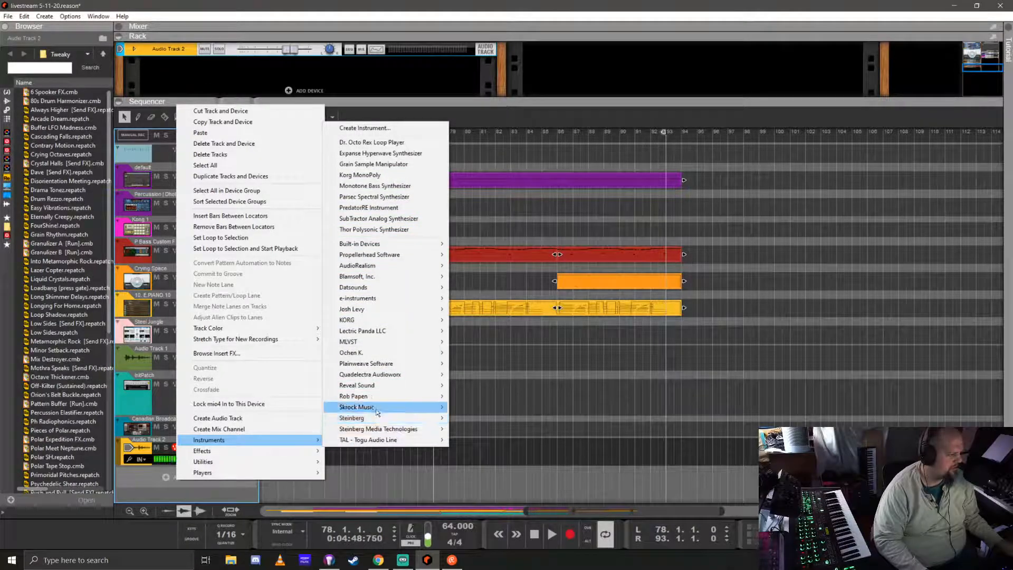
{"action": "mouse_move", "coordinate": [378, 412]}
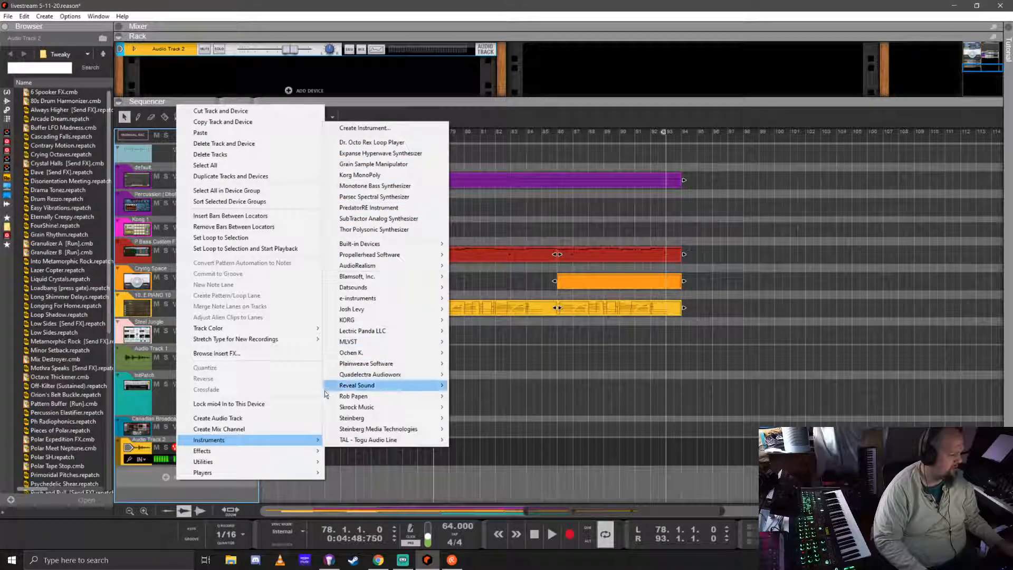
{"action": "left_click", "coordinate": [407, 467]}
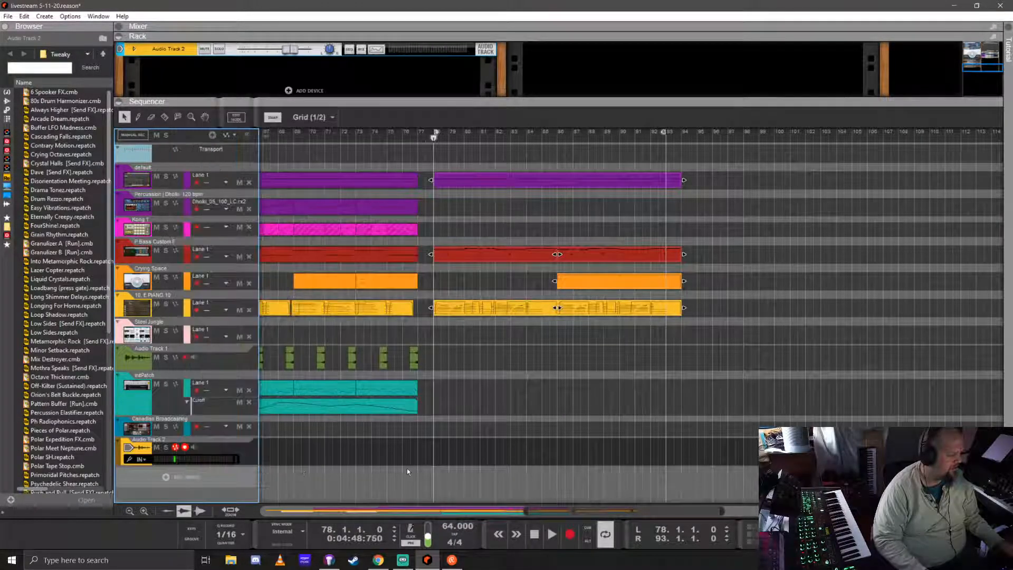
- Create a built-in MIDI Out Device track and set its output port to MME MIDIOUT3 (mio4)
{"action": "right_click", "coordinate": [180, 477]}
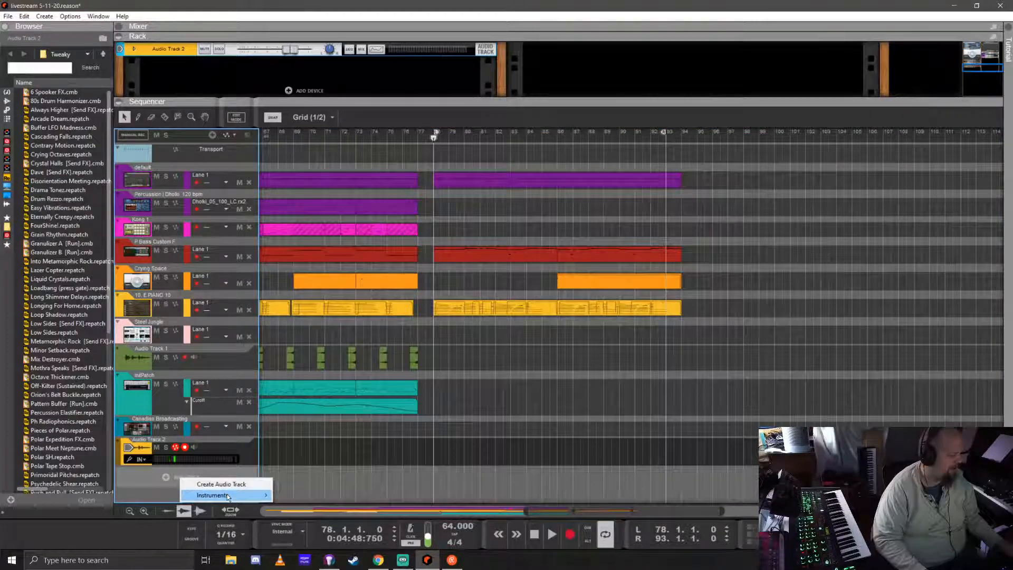
{"action": "mouse_move", "coordinate": [227, 494]}
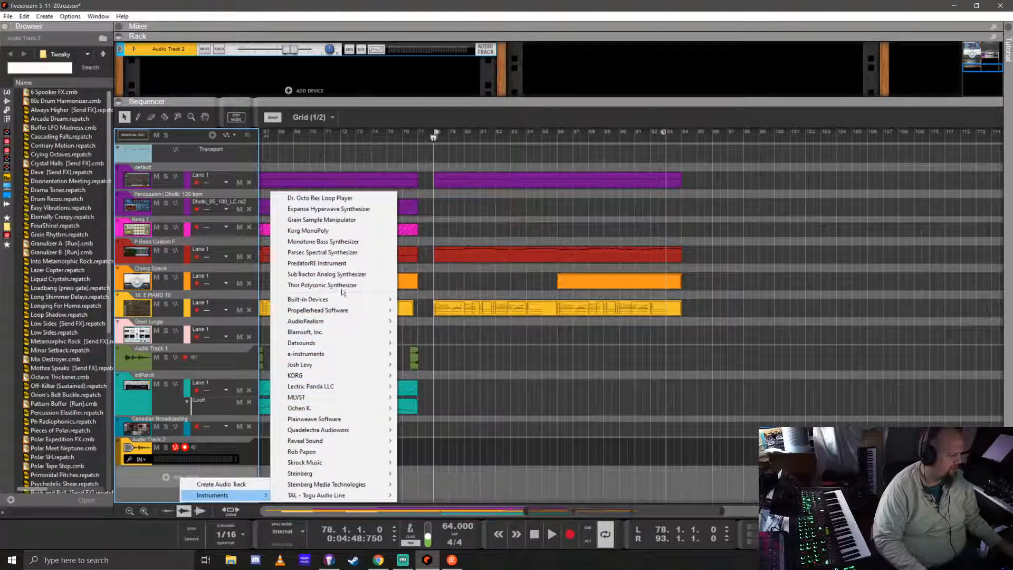
{"action": "mouse_move", "coordinate": [344, 302]}
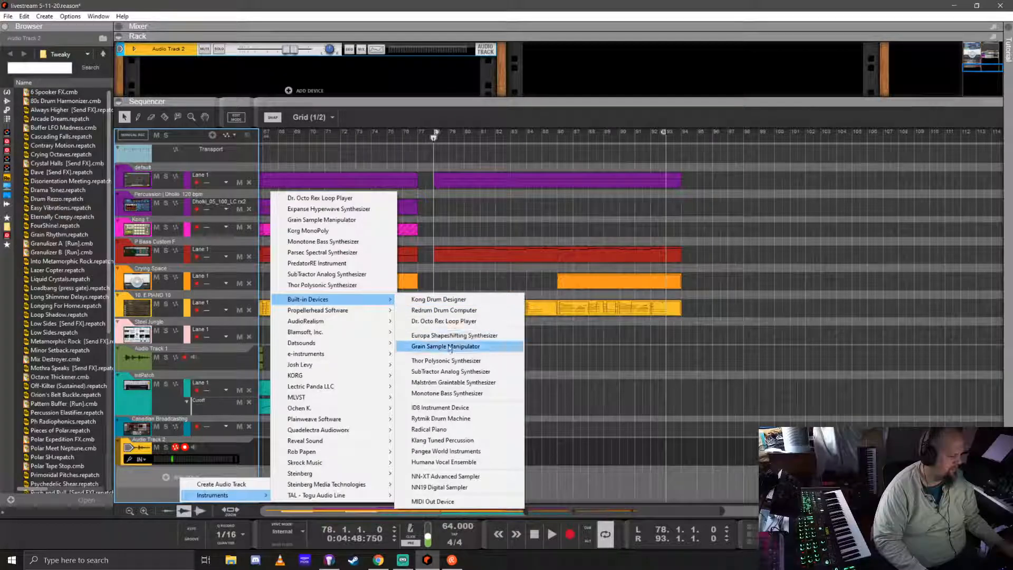
{"action": "left_click", "coordinate": [441, 502]}
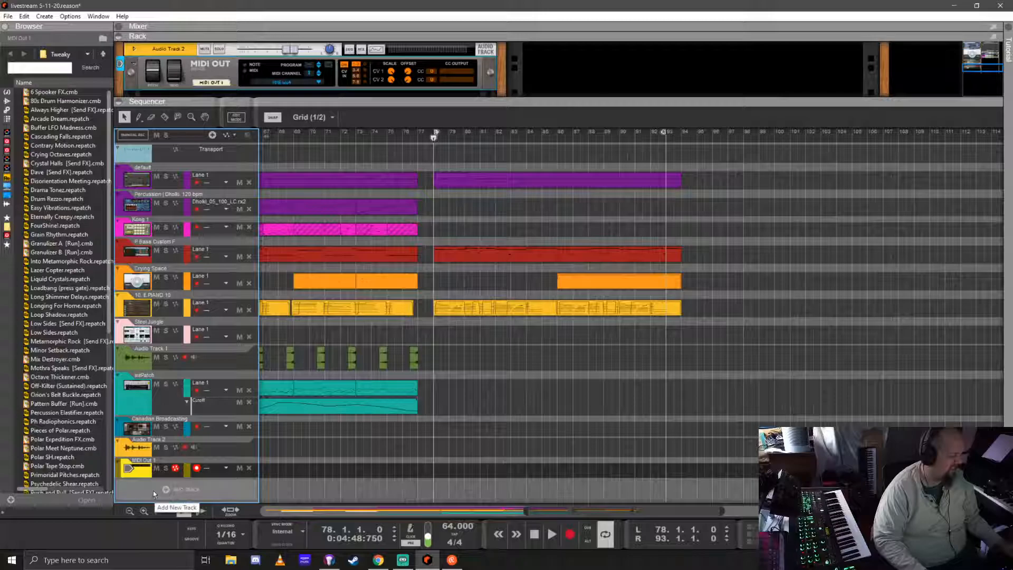
{"action": "left_click", "coordinate": [429, 155]}
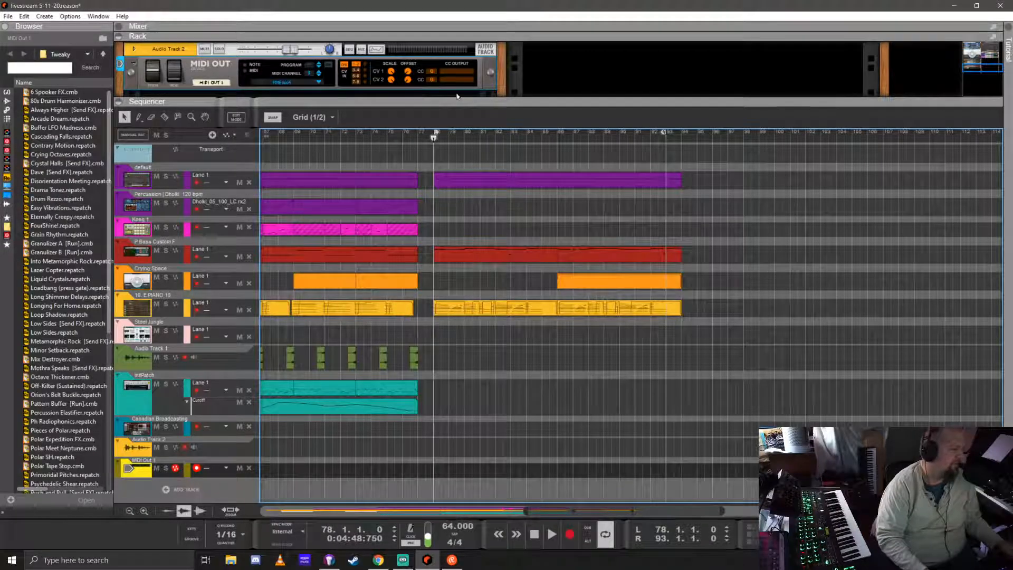
{"action": "left_click", "coordinate": [317, 82]}
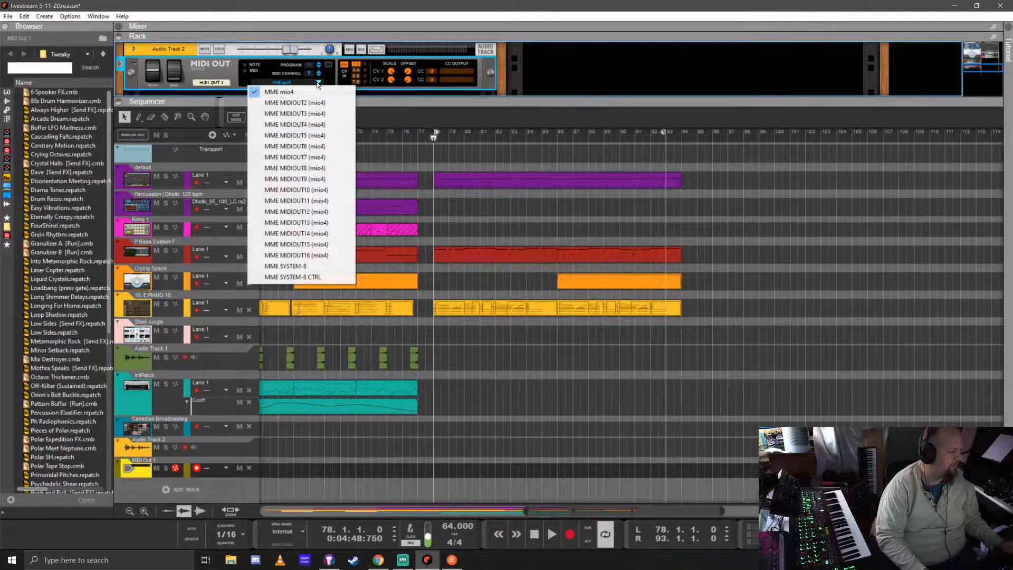
{"action": "left_click", "coordinate": [332, 114]}
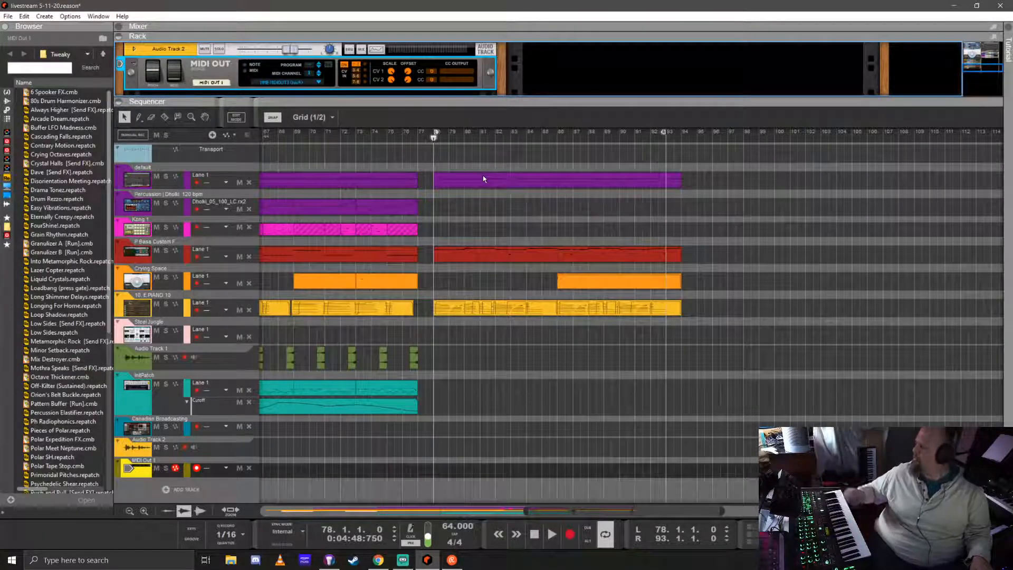
- Record a short trial take on the MIDI Out track from bar 78 and discard the clip after checking its notes
{"action": "key", "text": "KP_Multiply"}
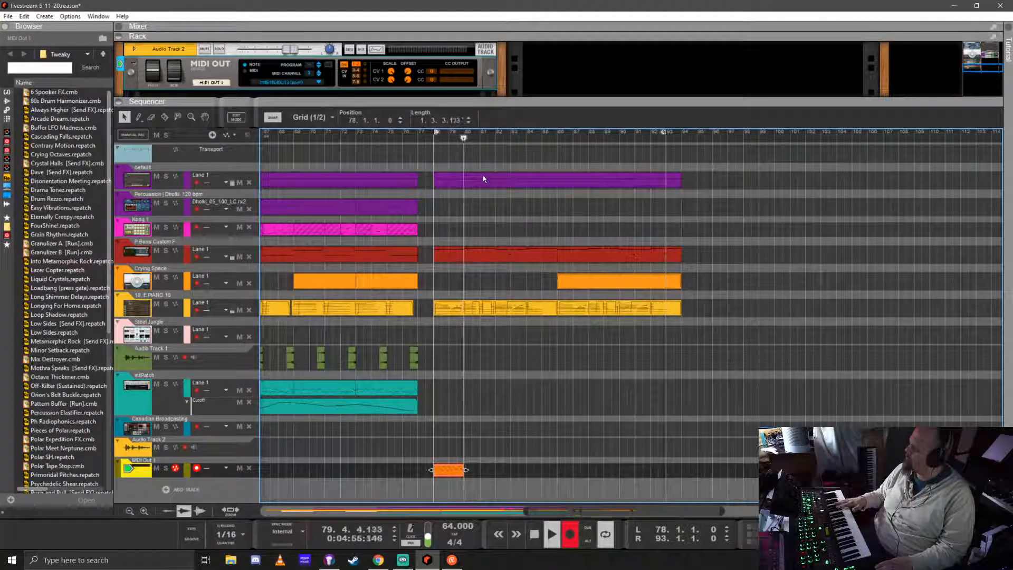
{"action": "key", "text": "space"}
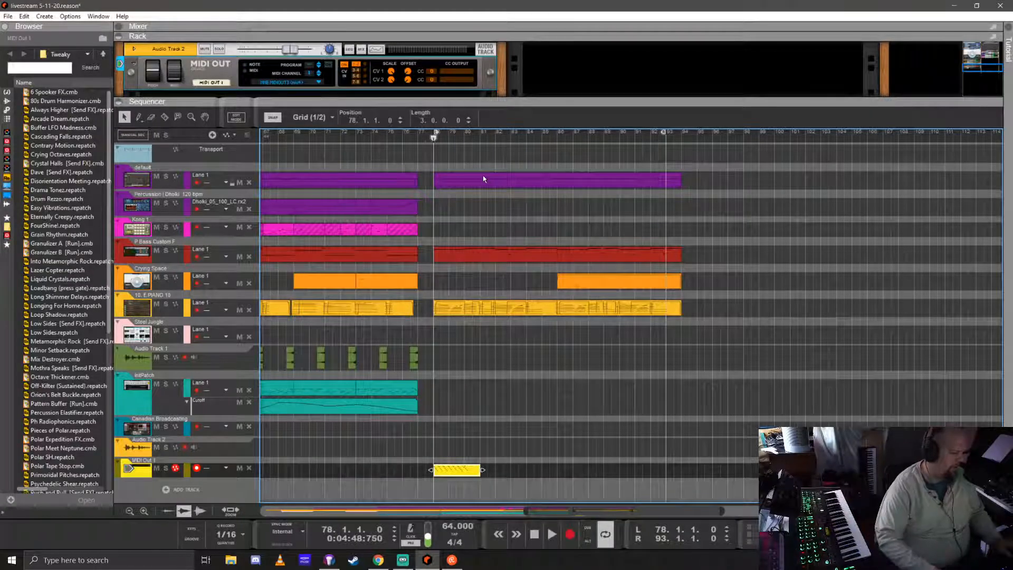
{"action": "double_click", "coordinate": [463, 470]}
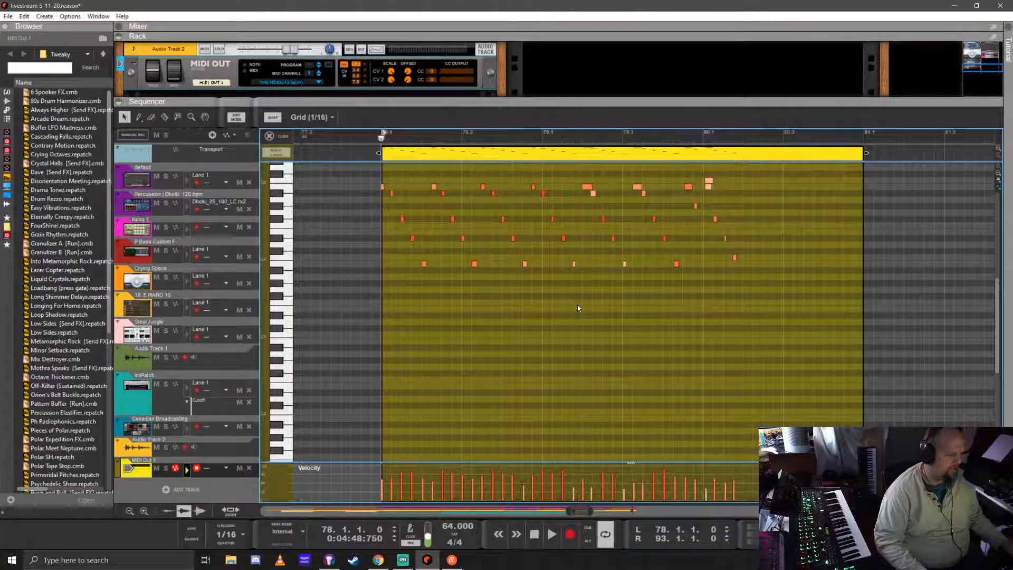
{"action": "scroll", "coordinate": [578, 305], "scroll_direction": "down", "scroll_amount": 1}
{"action": "scroll", "coordinate": [707, 270], "scroll_direction": "left", "scroll_amount": 2}
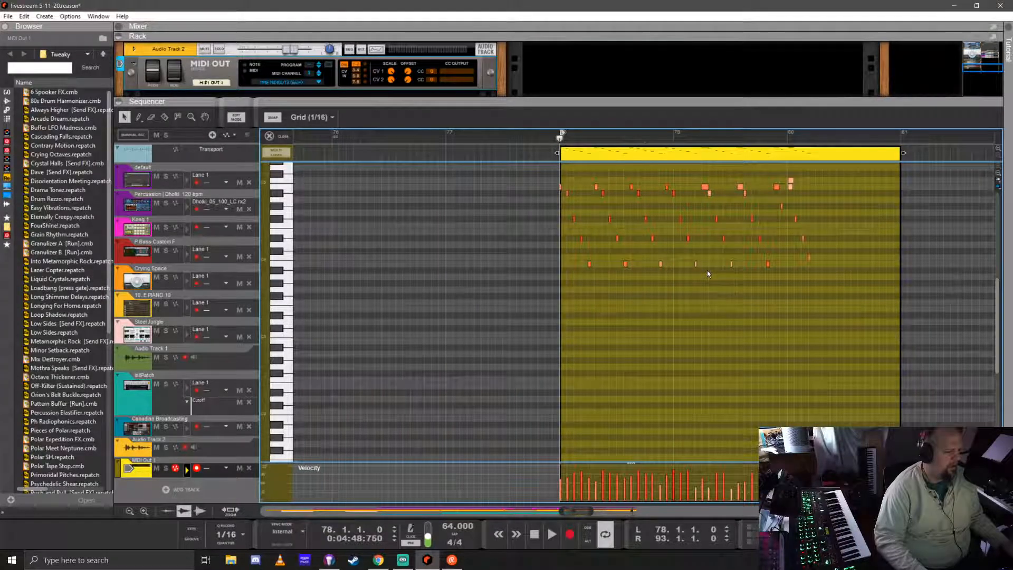
{"action": "scroll", "coordinate": [704, 280], "scroll_direction": "right", "scroll_amount": 3}
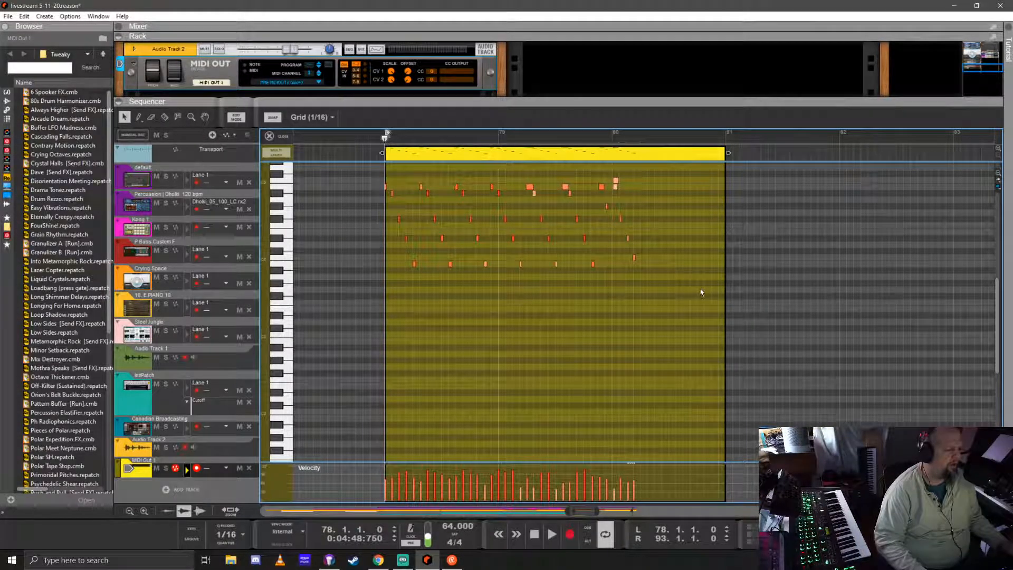
{"action": "left_click", "coordinate": [283, 138]}
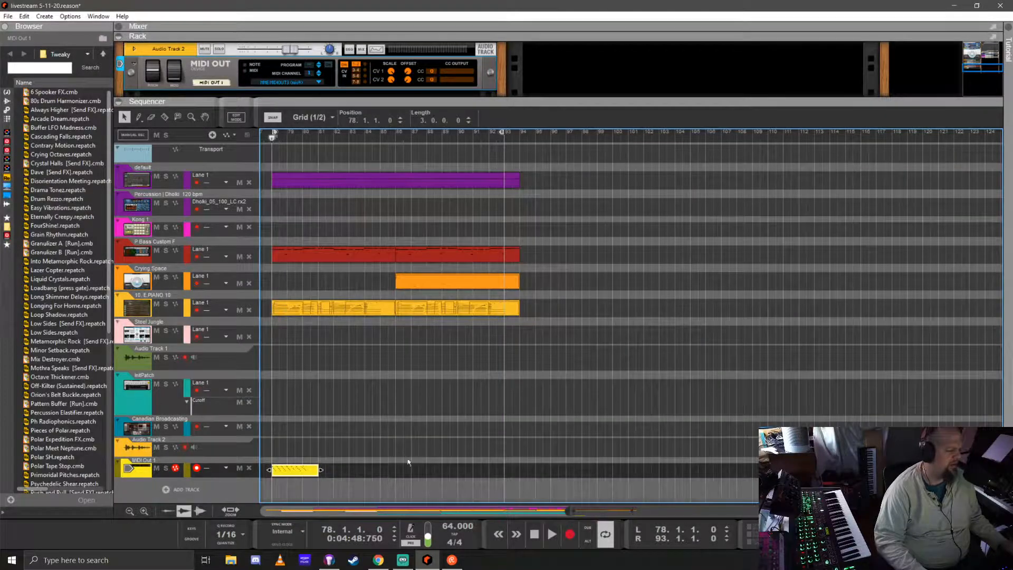
{"action": "key", "text": "Delete"}
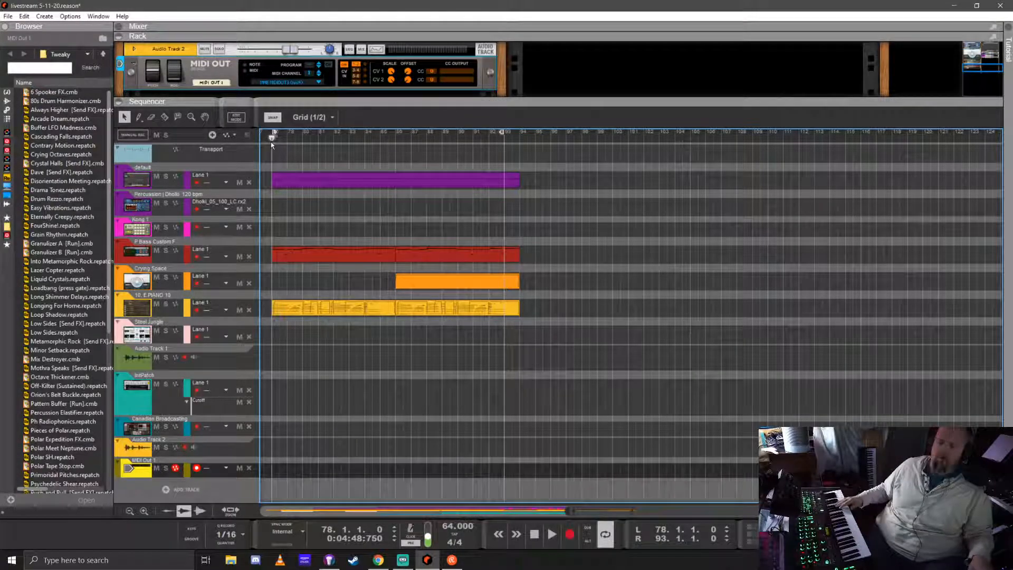
- Record a fresh take on the MIDI Out track from bar 78 to bar 86
{"action": "key", "text": "ctrl+Return"}
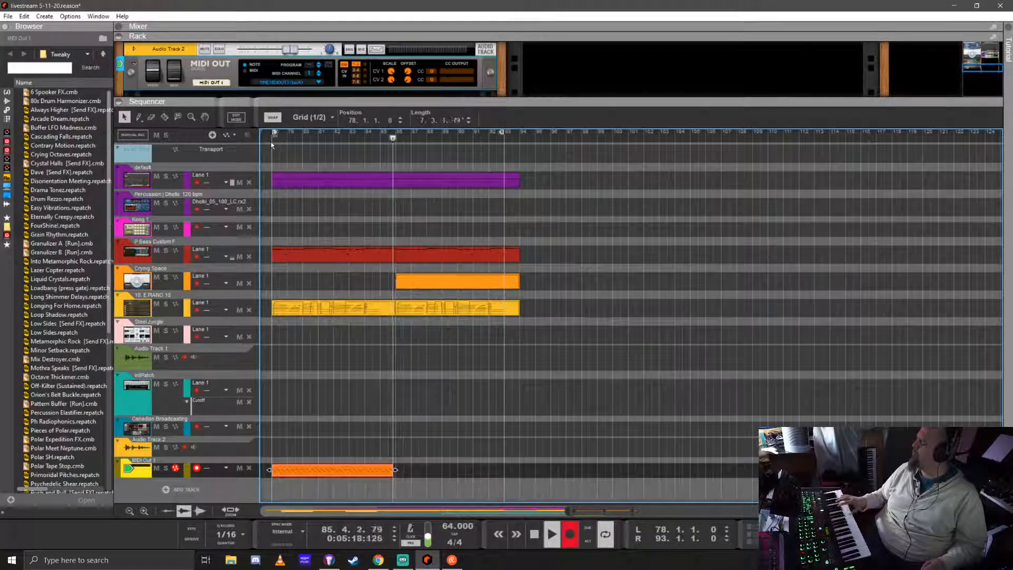
{"action": "key", "text": "space"}
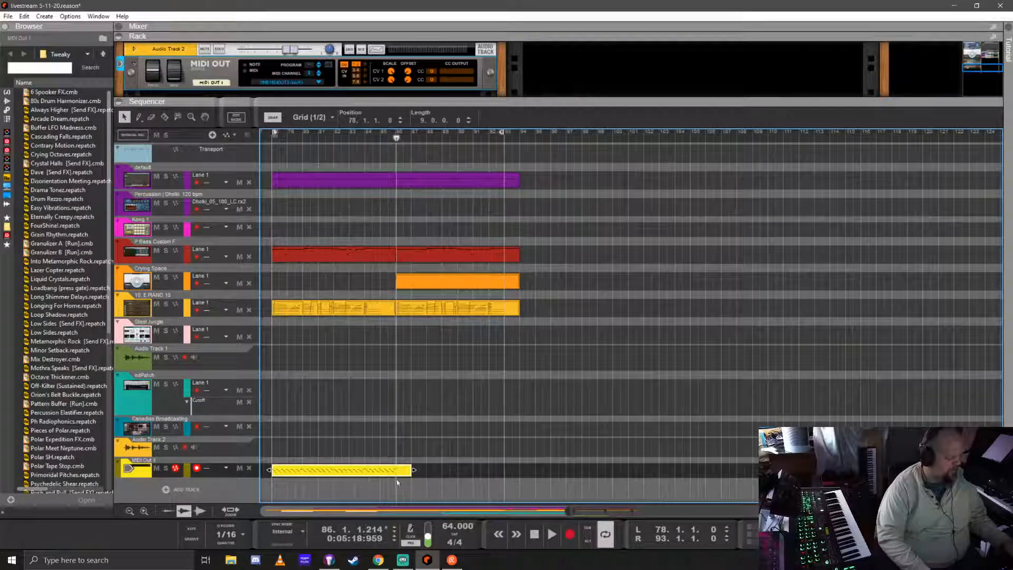
{"action": "scroll", "coordinate": [328, 462], "scroll_direction": "left", "scroll_amount": 5}
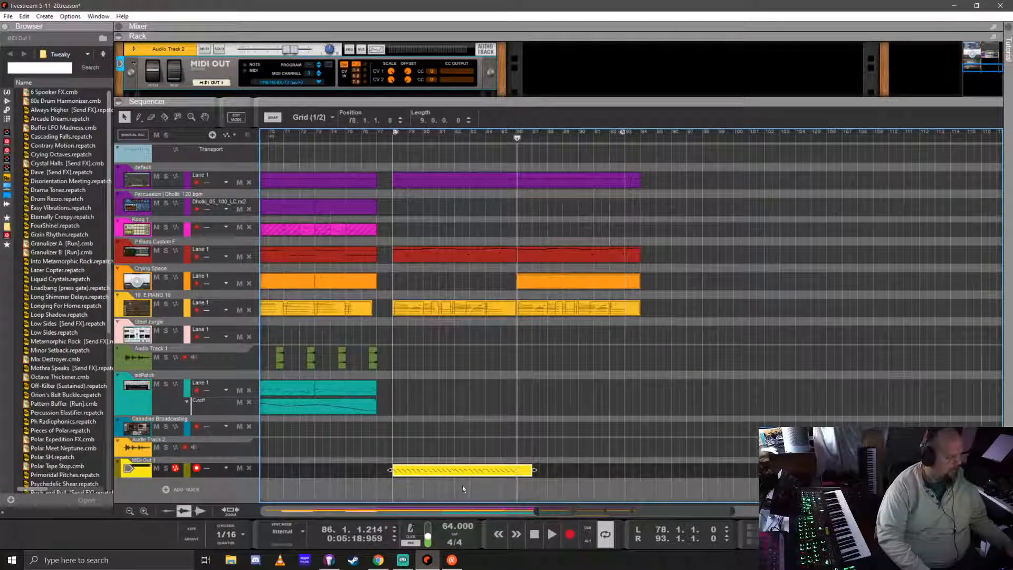
- Split the recorded MIDI Out clip at bar 82 and delete the part before it
{"action": "left_click", "coordinate": [458, 471]}
{"action": "key", "text": "q"}
{"action": "left_click", "coordinate": [437, 472]}
{"action": "left_click", "coordinate": [485, 470]}
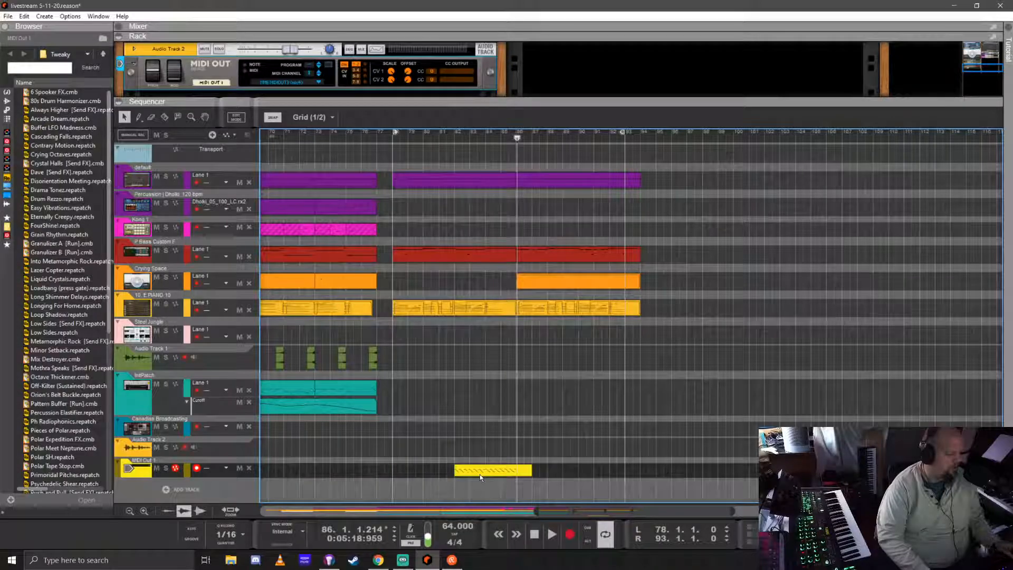
- Open the remaining clip's notes and remove the extra high note at bar 84, keeping only the lower pitch there
{"action": "double_click", "coordinate": [485, 470]}
{"action": "scroll", "coordinate": [393, 335], "scroll_direction": "left", "scroll_amount": 3}
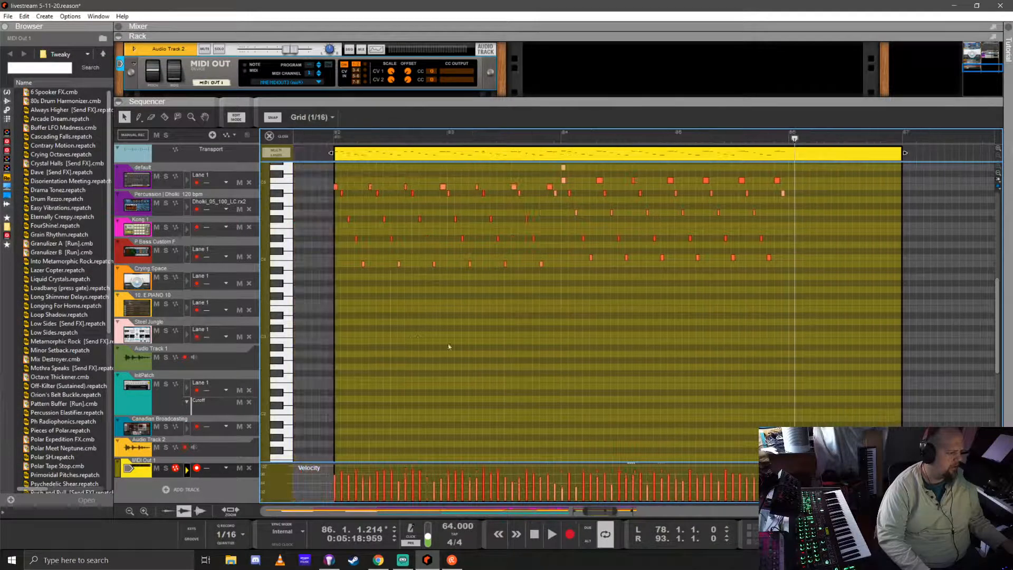
{"action": "scroll", "coordinate": [608, 229], "scroll_direction": "up", "scroll_amount": 3}
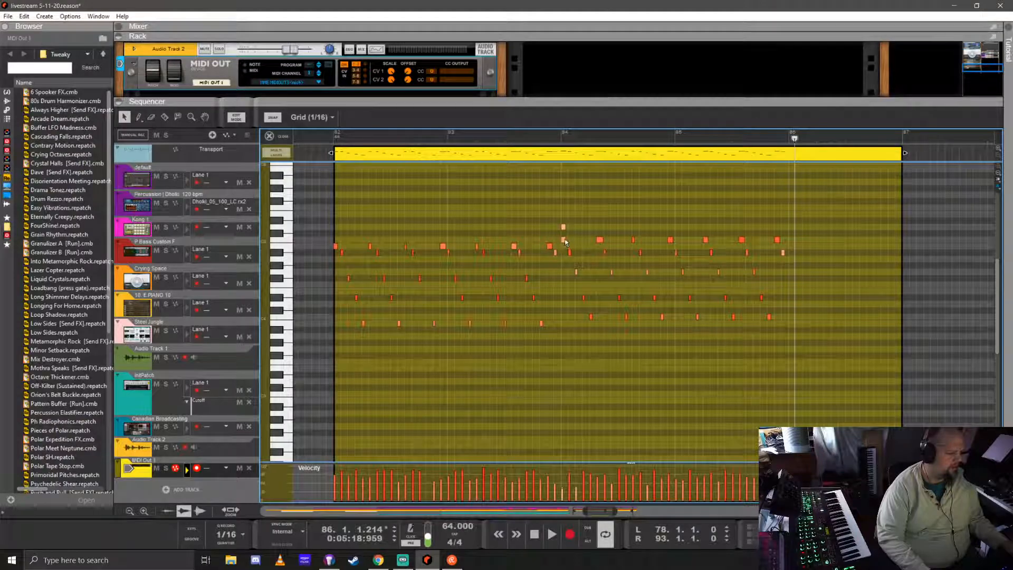
{"action": "left_click_drag", "start_coordinate": [569, 226], "coordinate": [567, 239]}
- Play the clip from bar 82, shorten it to four bars so that it ends at bar 86, and leave note editing
{"action": "left_click", "coordinate": [341, 140]}
{"action": "key", "text": "space"}
{"action": "left_click_drag", "start_coordinate": [903, 153], "coordinate": [787, 153]}
{"action": "key", "text": "space"}
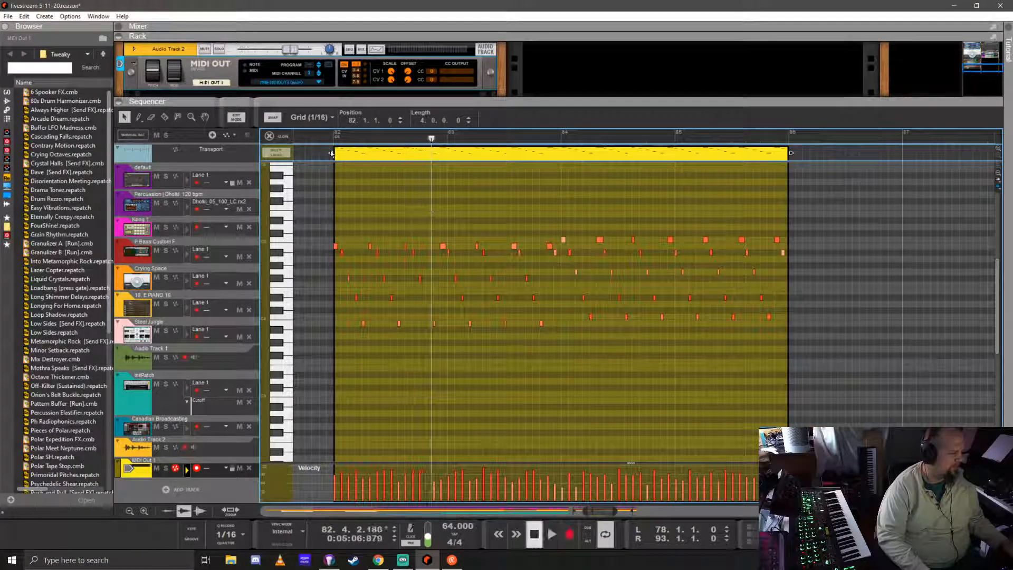
{"action": "left_click", "coordinate": [336, 138]}
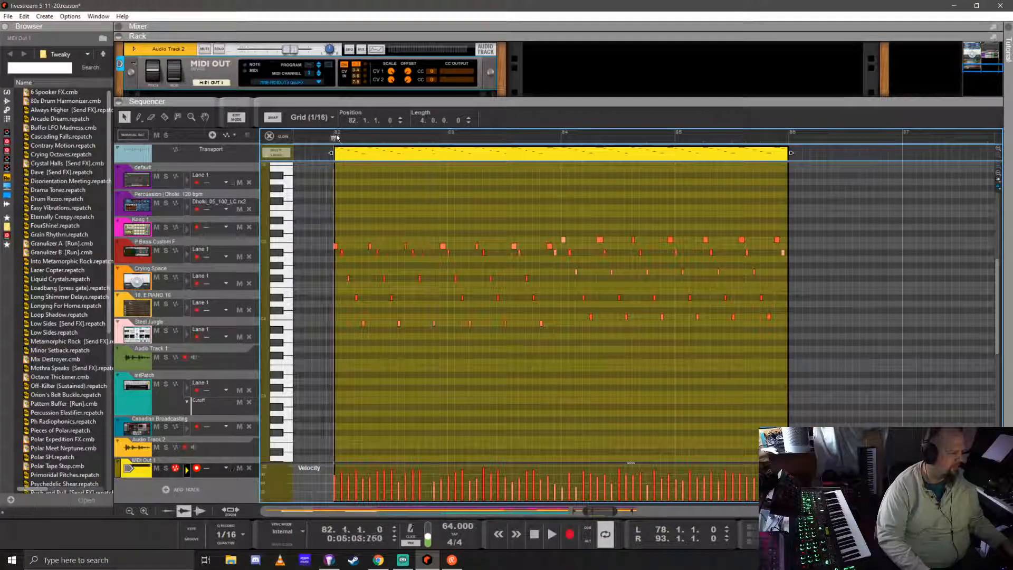
{"action": "left_click", "coordinate": [270, 136]}
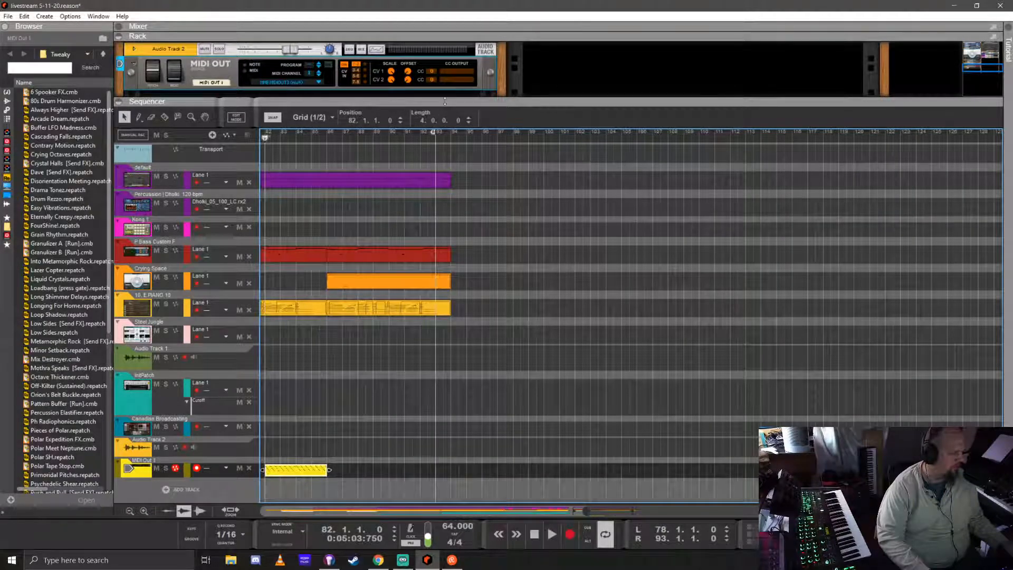
- Try MME MIDIOUT4 (mio4) as the MIDI Out port, settle on MME MIDIOUT2 (mio4), and check playback from bar 82
{"action": "left_click_drag", "start_coordinate": [444, 102], "coordinate": [444, 285]}
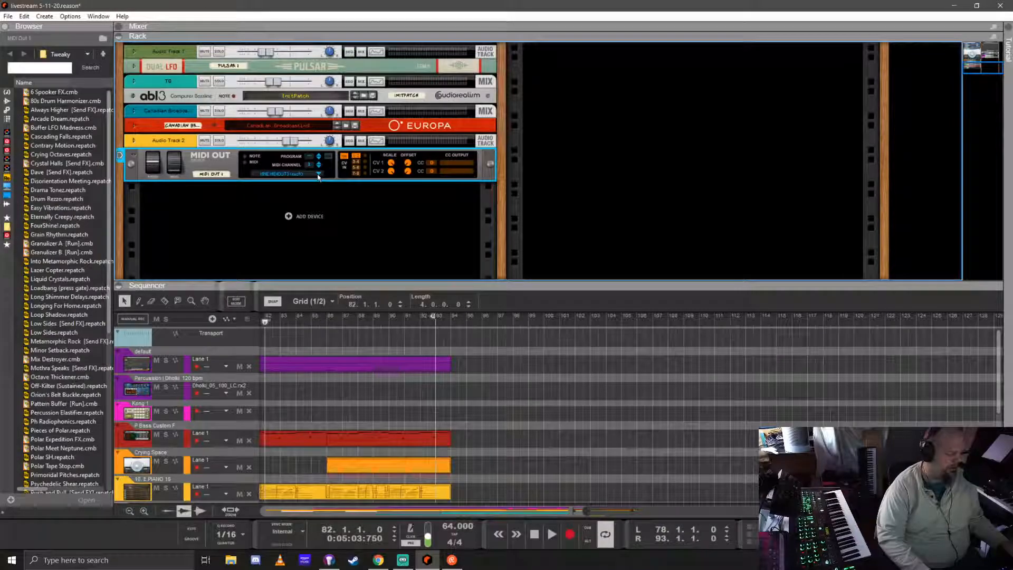
{"action": "left_click", "coordinate": [318, 174]}
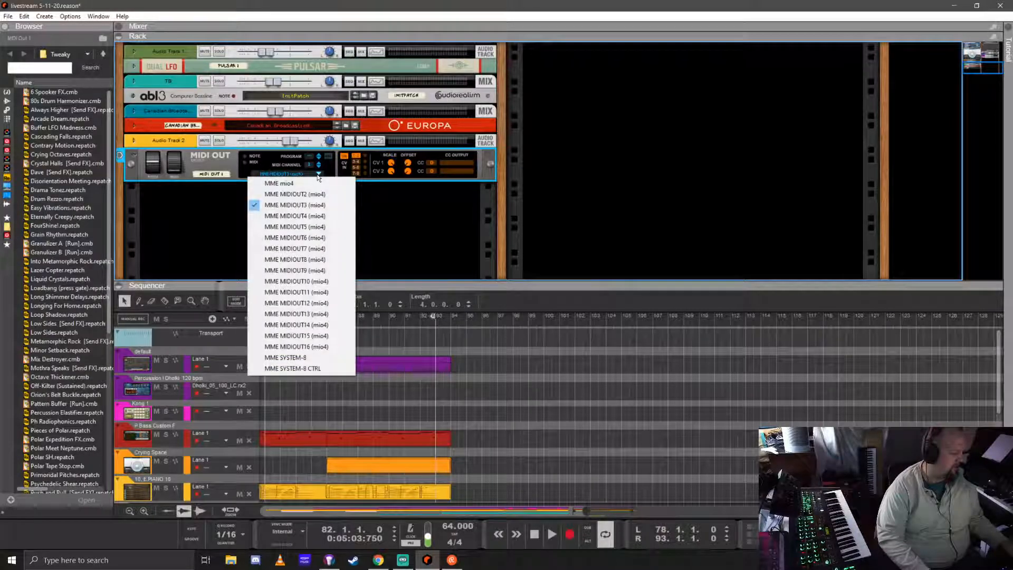
{"action": "left_click", "coordinate": [301, 226]}
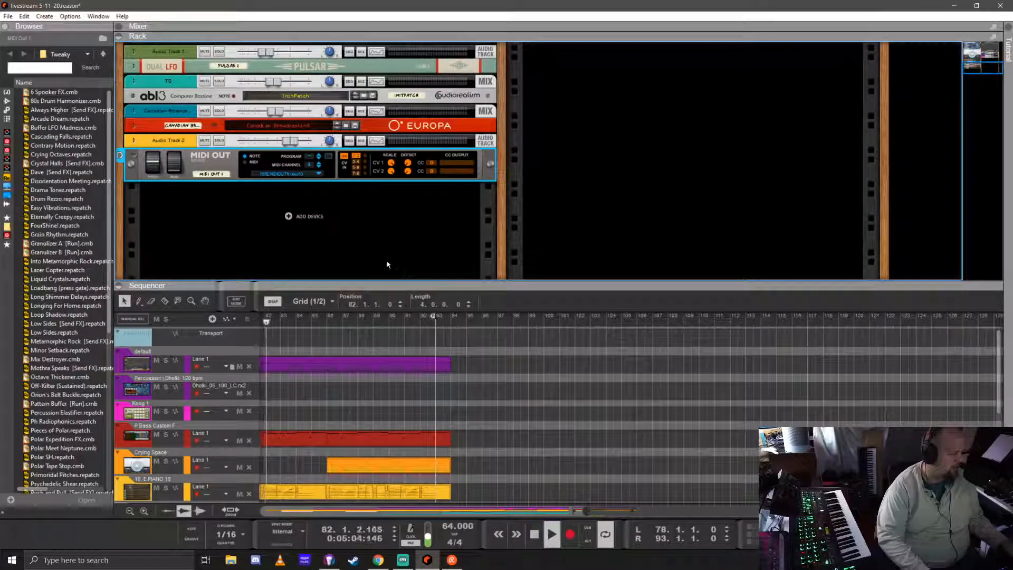
{"action": "left_click", "coordinate": [318, 174]}
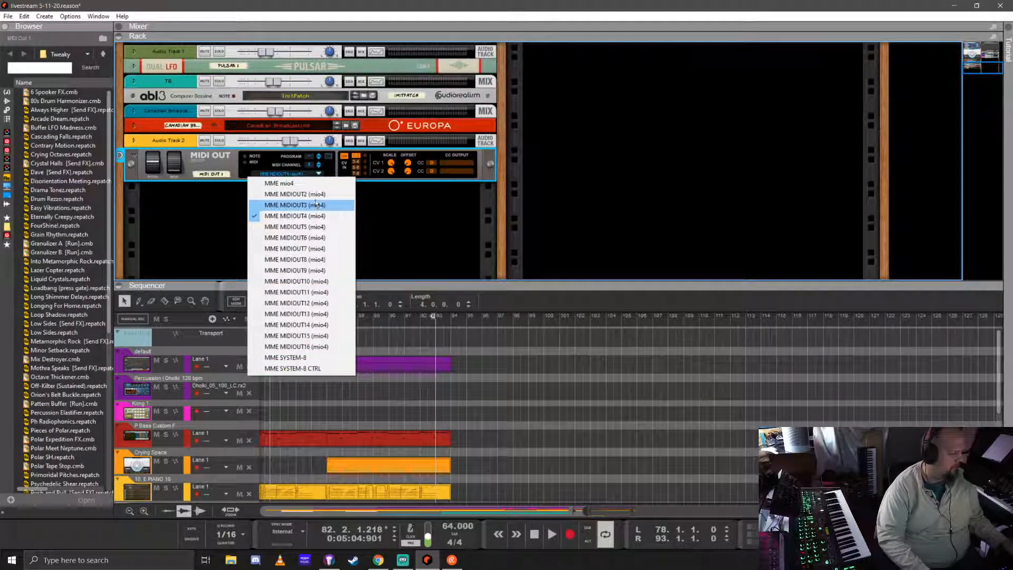
{"action": "left_click", "coordinate": [314, 195]}
{"action": "left_click", "coordinate": [267, 320]}
{"action": "key", "text": "space"}
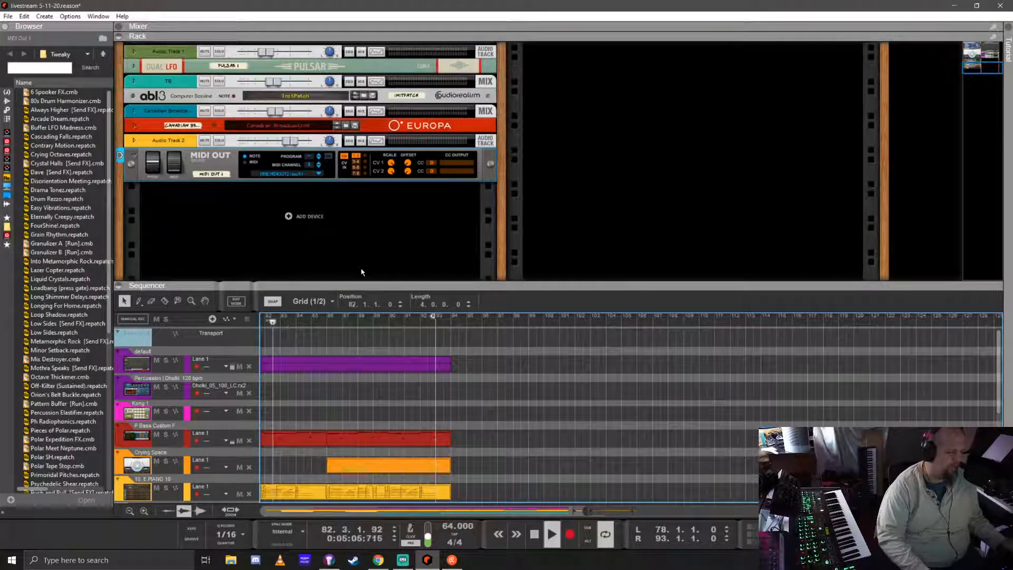
{"action": "left_click_drag", "start_coordinate": [361, 281], "coordinate": [403, 90]}
- Fill the gap in the clip's arpeggio by copying a note to D#4 at 82.4.2, and play it from bar 82
{"action": "scroll", "coordinate": [270, 473], "scroll_direction": "left", "scroll_amount": 5}
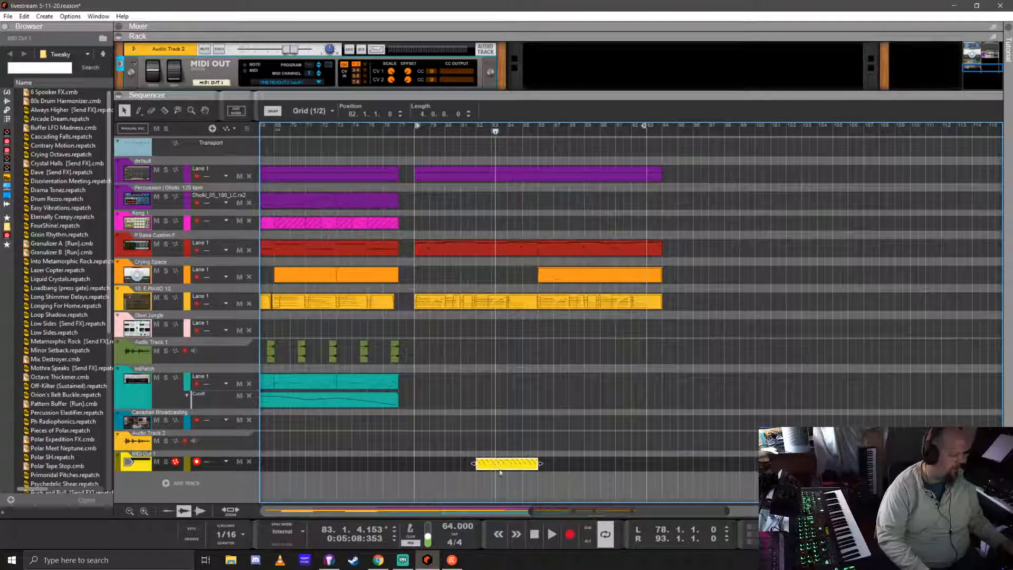
{"action": "double_click", "coordinate": [500, 466]}
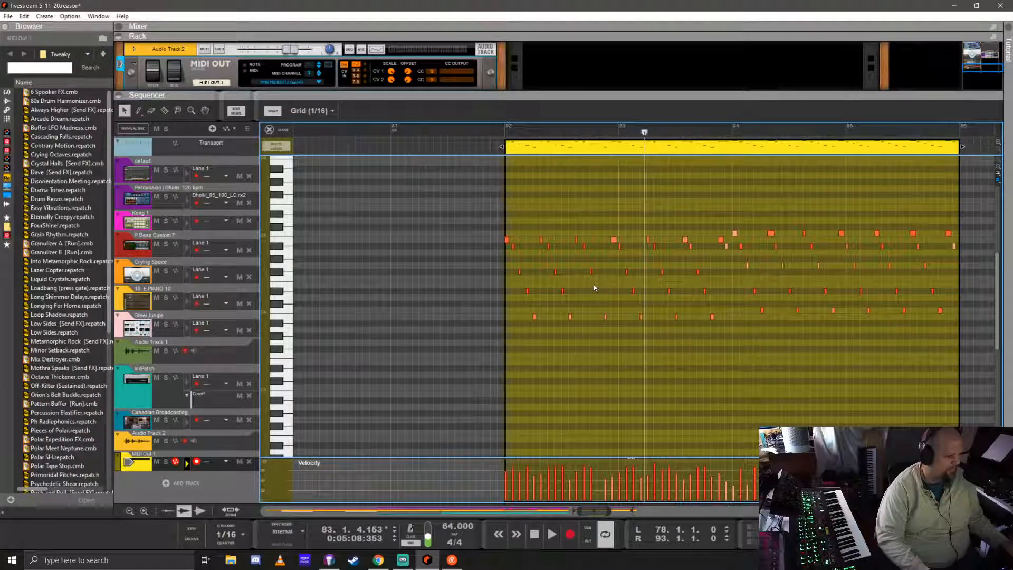
{"action": "scroll", "coordinate": [594, 284], "scroll_direction": "up", "scroll_amount": 3}
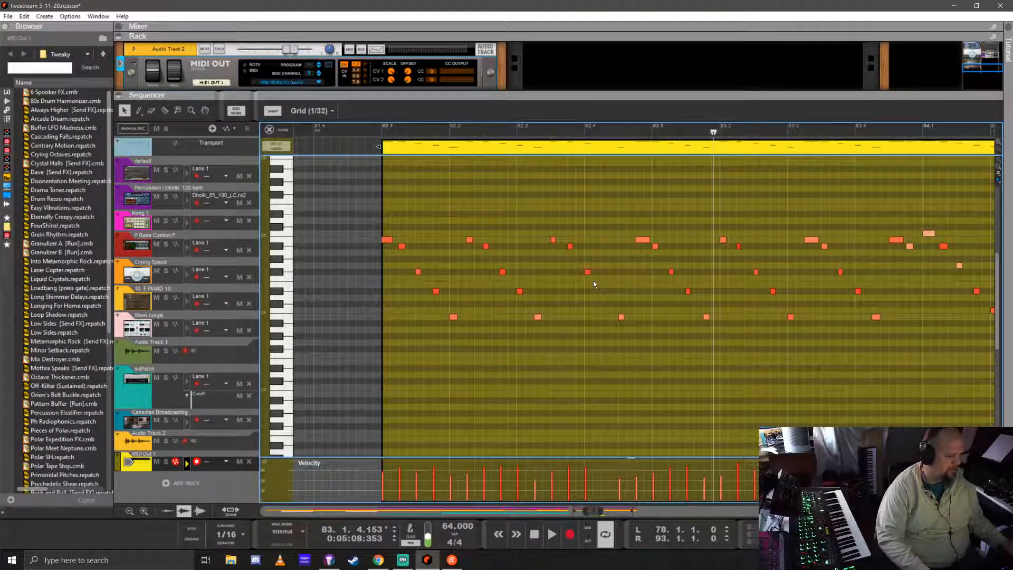
{"action": "left_click", "coordinate": [622, 317]}
{"action": "left_click_drag", "start_coordinate": [623, 320], "coordinate": [606, 289]}
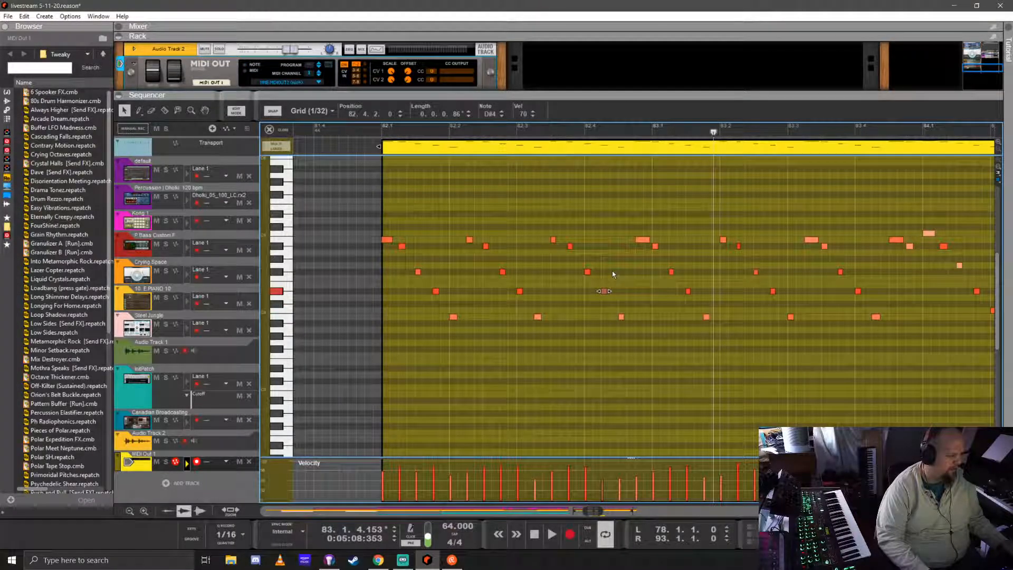
{"action": "left_click", "coordinate": [382, 135]}
{"action": "key", "text": "space"}
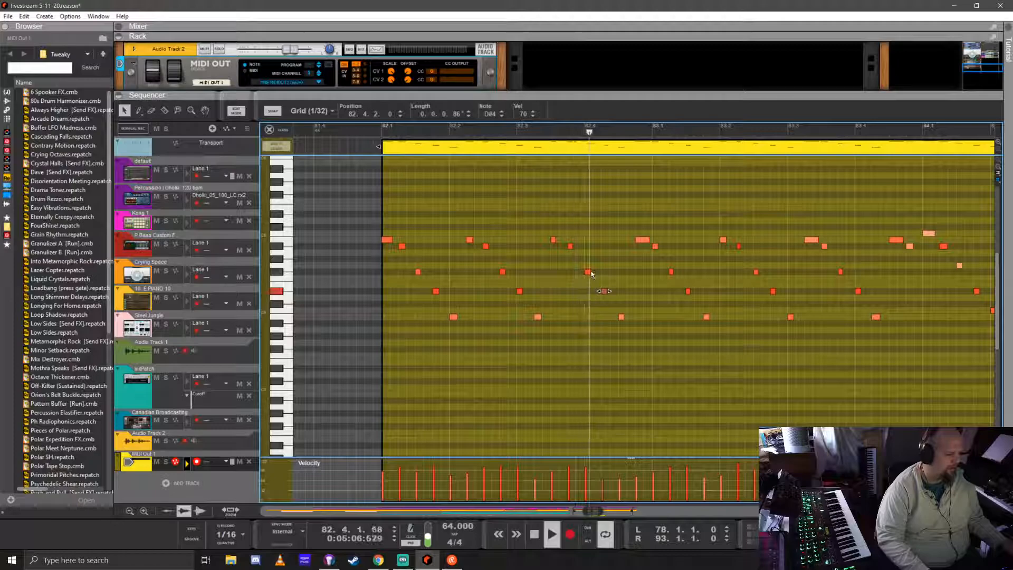
{"action": "left_click", "coordinate": [270, 130]}
- Try placing a copy of the MIDI Out clip at bar 86
{"action": "scroll", "coordinate": [406, 464], "scroll_direction": "left", "scroll_amount": 5}
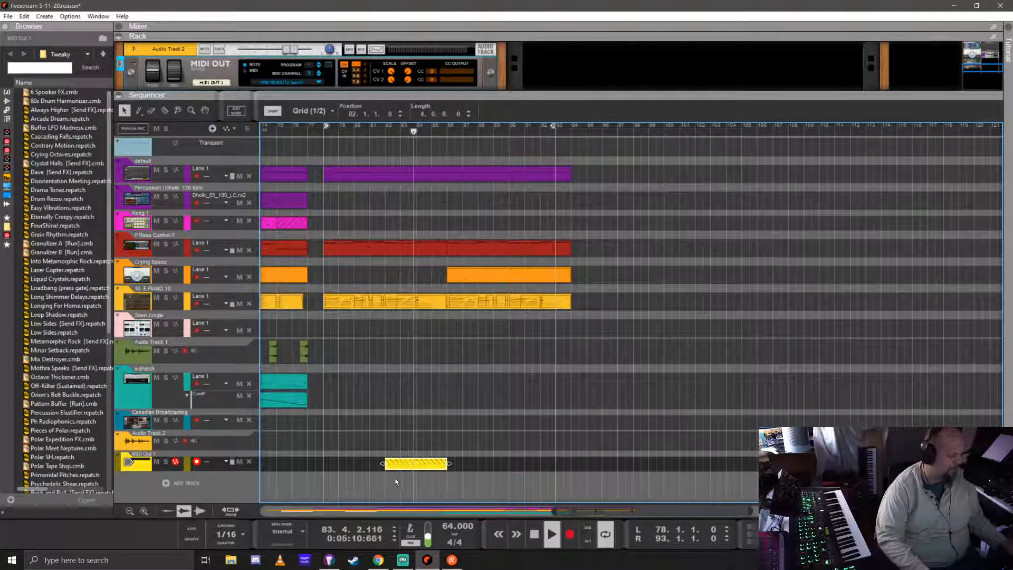
{"action": "left_click_drag", "start_coordinate": [407, 465], "coordinate": [468, 465]}
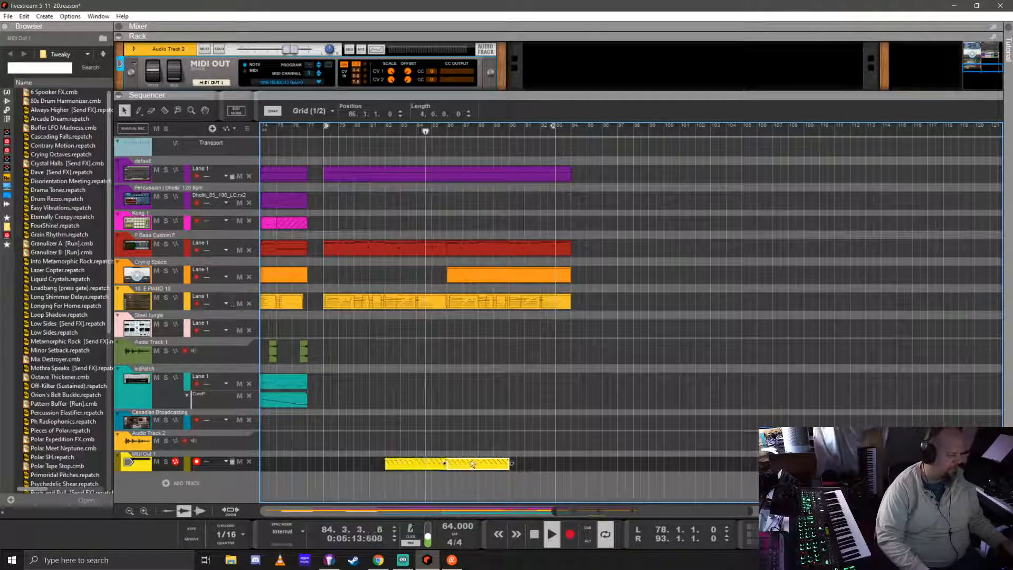
{"action": "left_click", "coordinate": [433, 464]}
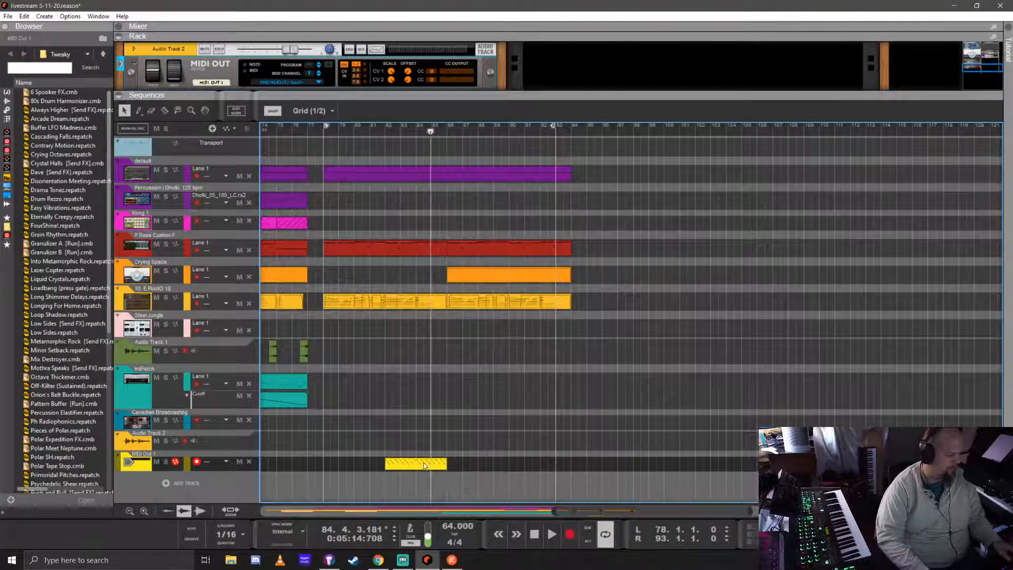
- Check the notes in the second half of the MIDI Out clip for gaps while playing it back
{"action": "double_click", "coordinate": [432, 463]}
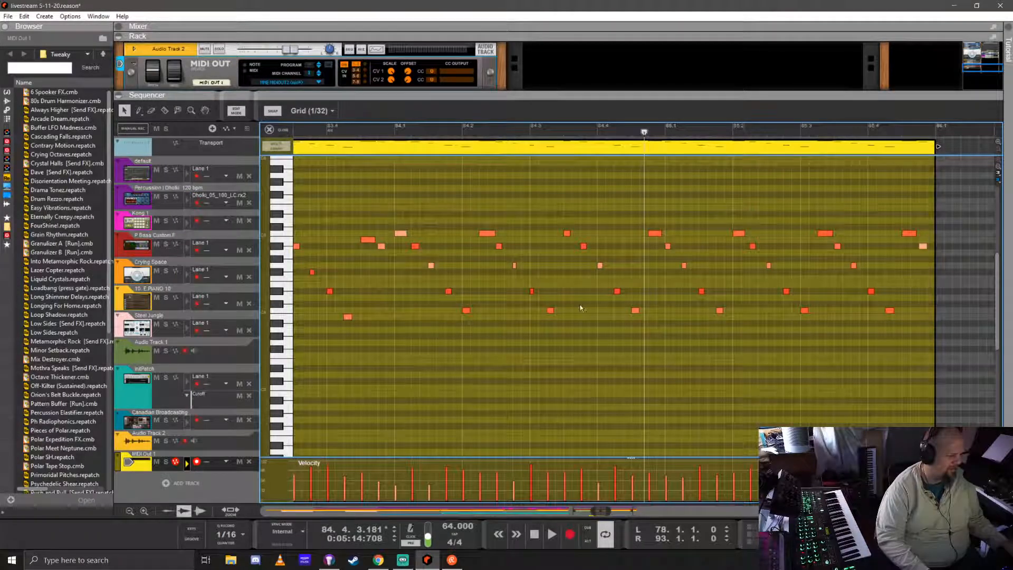
{"action": "scroll", "coordinate": [456, 319], "scroll_direction": "left", "scroll_amount": 5}
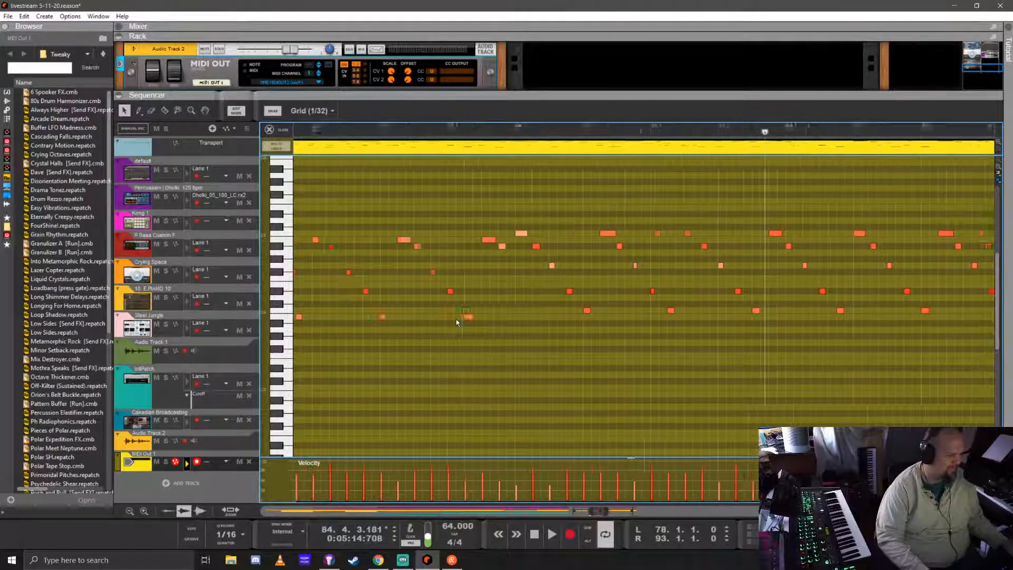
{"action": "scroll", "coordinate": [516, 319], "scroll_direction": "right", "scroll_amount": 6}
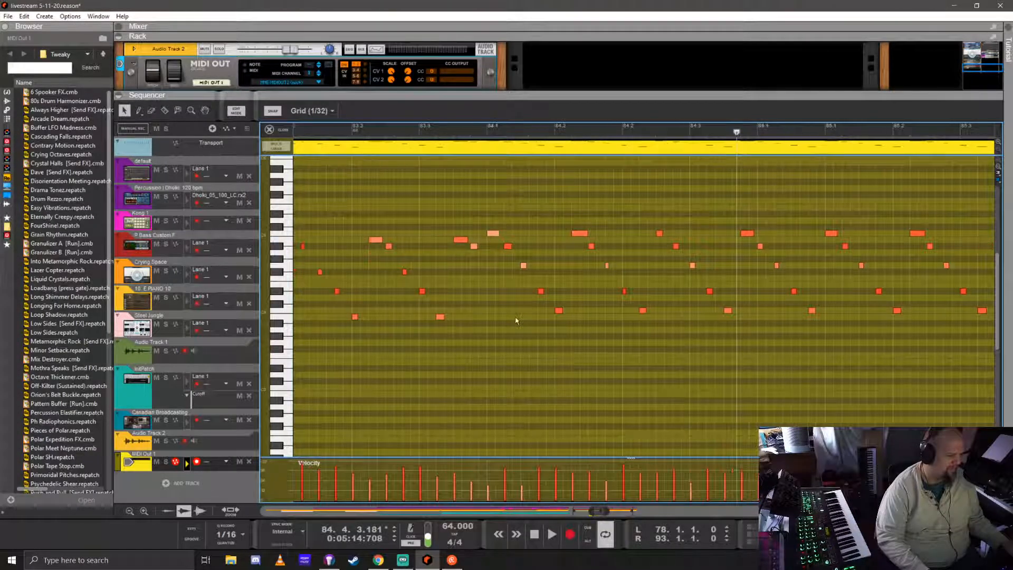
{"action": "left_click", "coordinate": [367, 133]}
{"action": "key", "text": "space"}
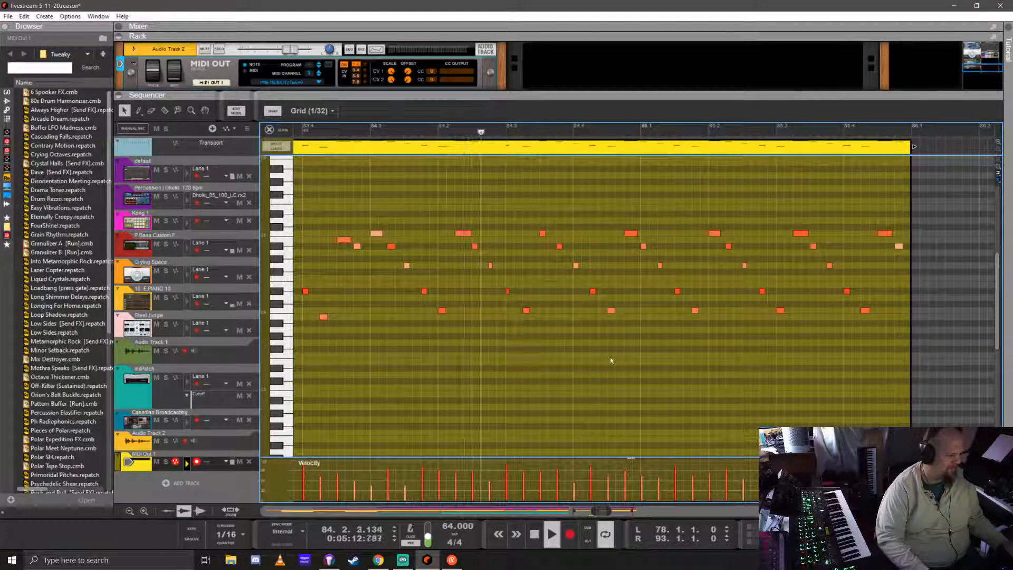
{"action": "scroll", "coordinate": [634, 334], "scroll_direction": "right", "scroll_amount": 3}
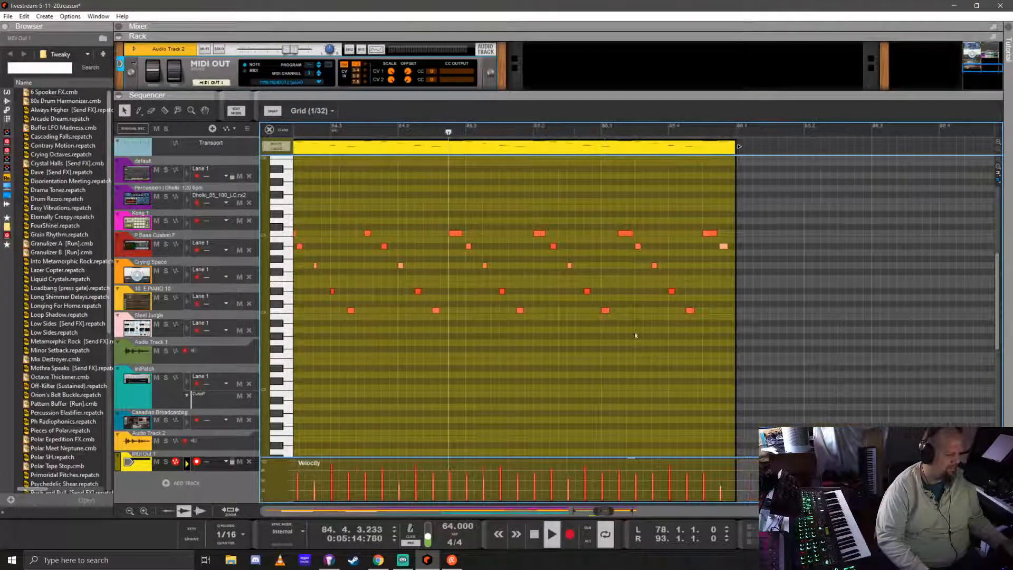
{"action": "scroll", "coordinate": [480, 309], "scroll_direction": "left", "scroll_amount": 4}
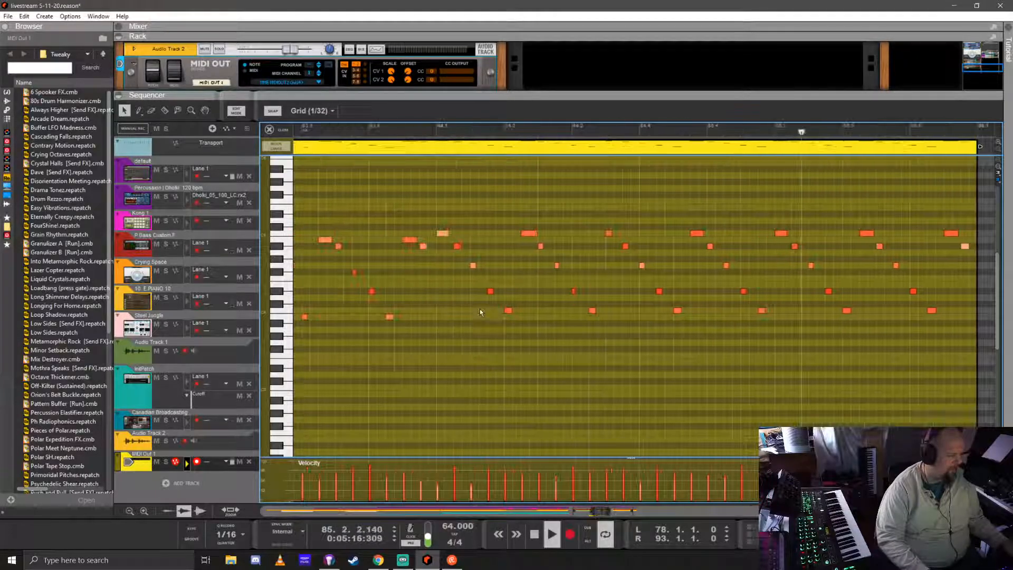
{"action": "left_click", "coordinate": [269, 130]}
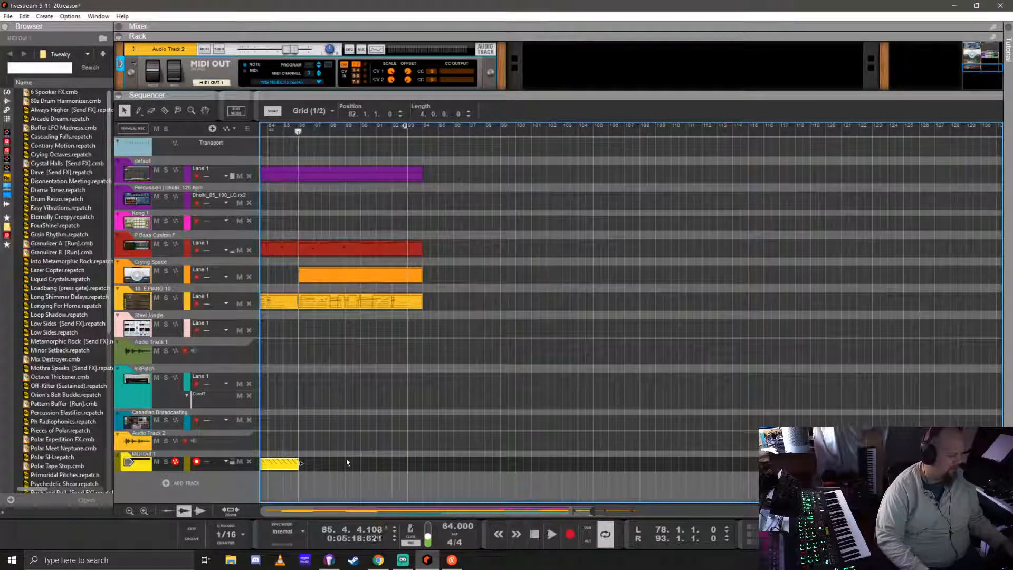
- Duplicate the four-bar MIDI Out clip directly after itself and move both clips to start at bar 96
{"action": "scroll", "coordinate": [436, 464], "scroll_direction": "left", "scroll_amount": 4}
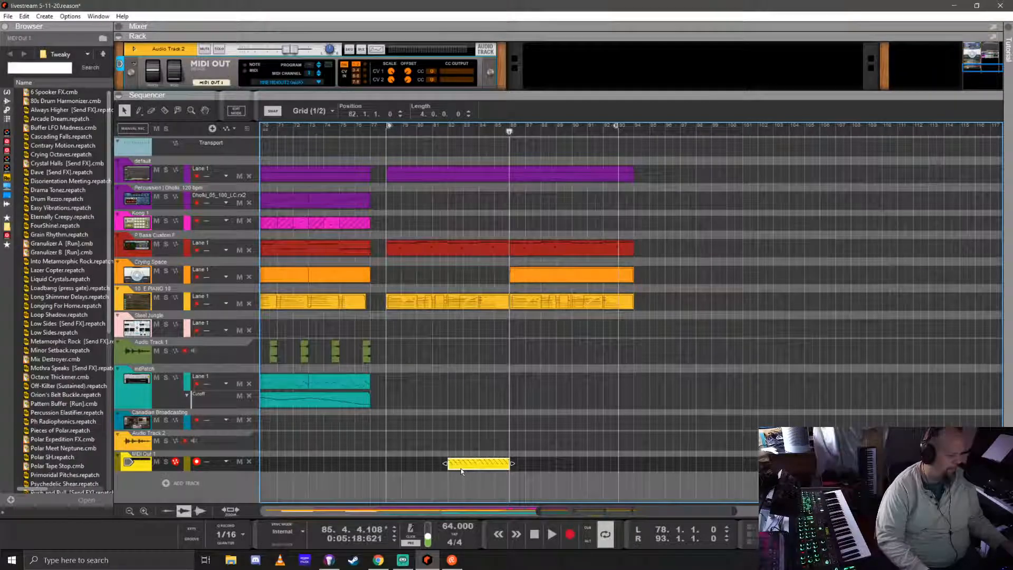
{"action": "left_click_drag", "start_coordinate": [461, 467], "coordinate": [527, 461]}
{"action": "left_click_drag", "start_coordinate": [604, 451], "coordinate": [685, 468]}
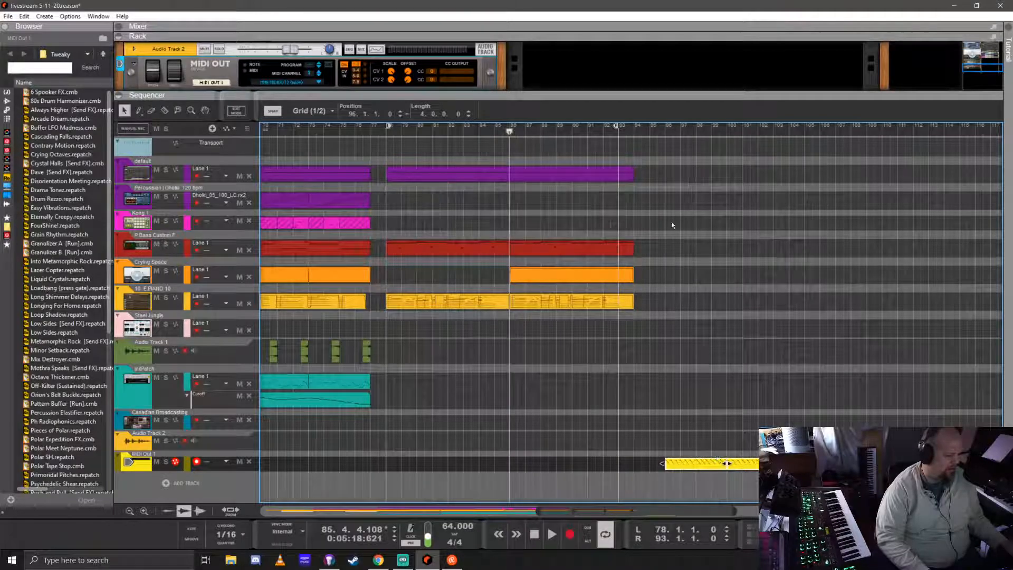
- Select and solo Audio Track 2, record a short trial take from bar 96, and delete it
{"action": "left_click", "coordinate": [668, 132]}
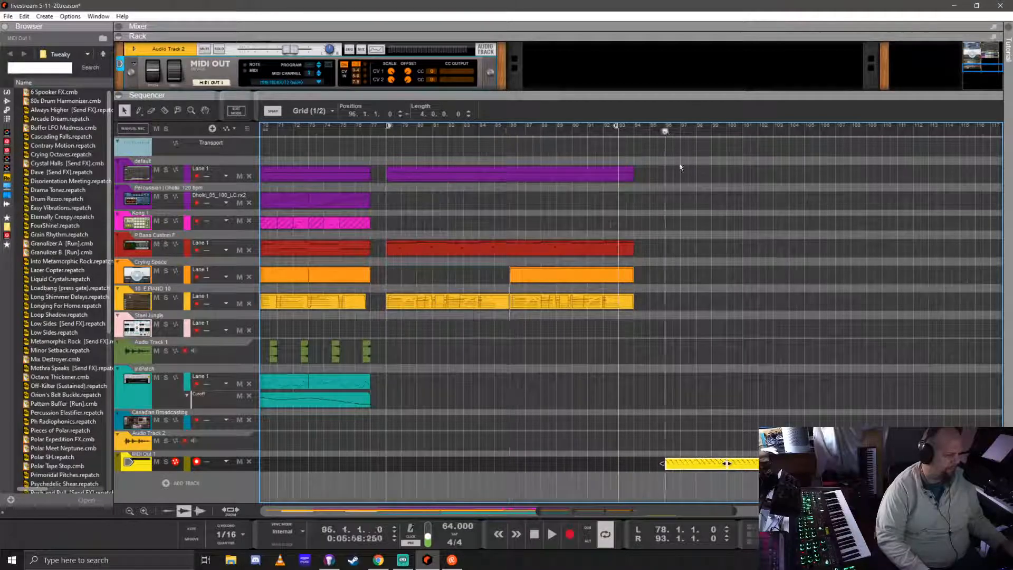
{"action": "left_click", "coordinate": [145, 446]}
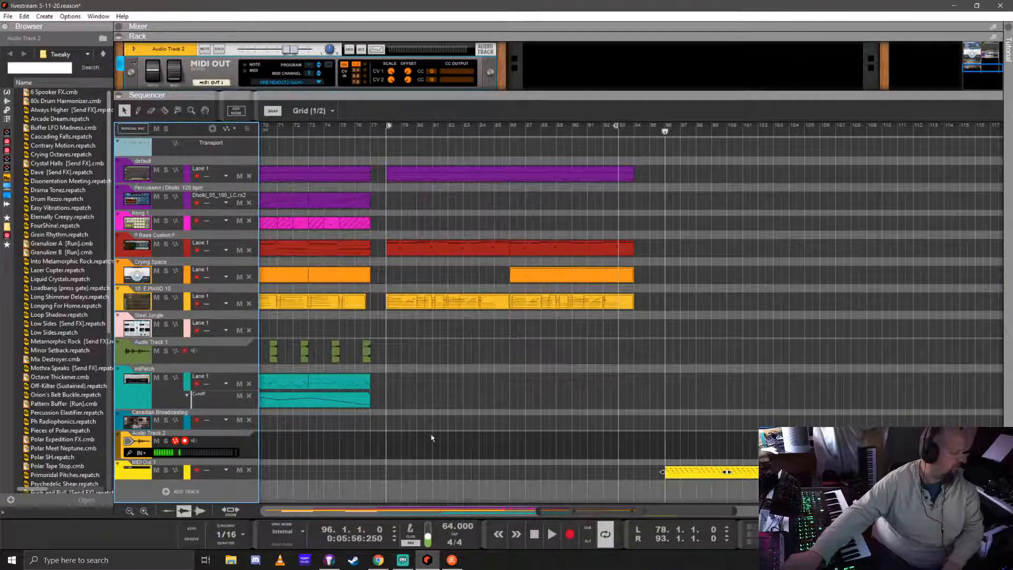
{"action": "left_click", "coordinate": [165, 441]}
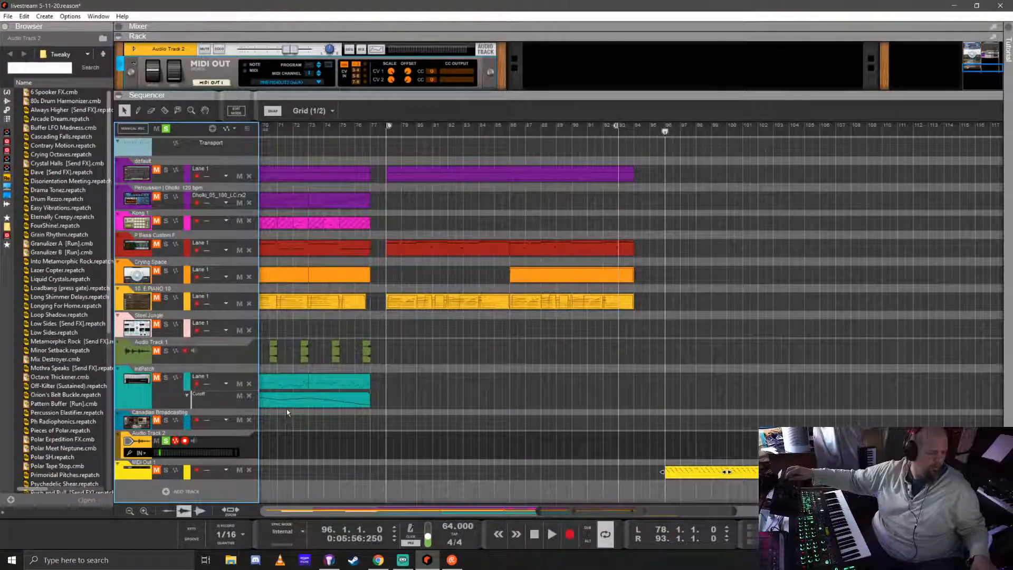
{"action": "key", "text": "ctrl+Return"}
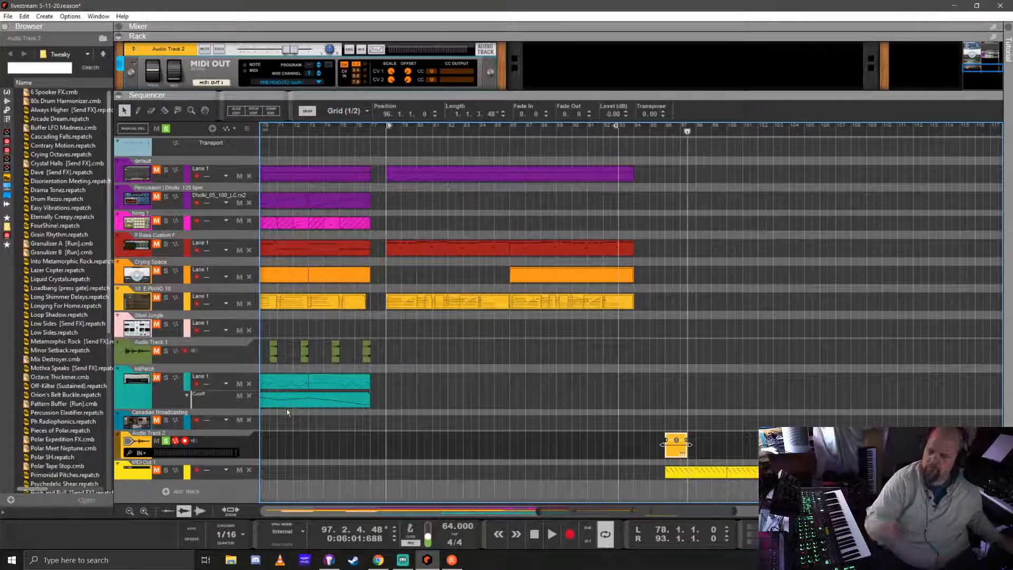
{"action": "key", "text": "Delete"}
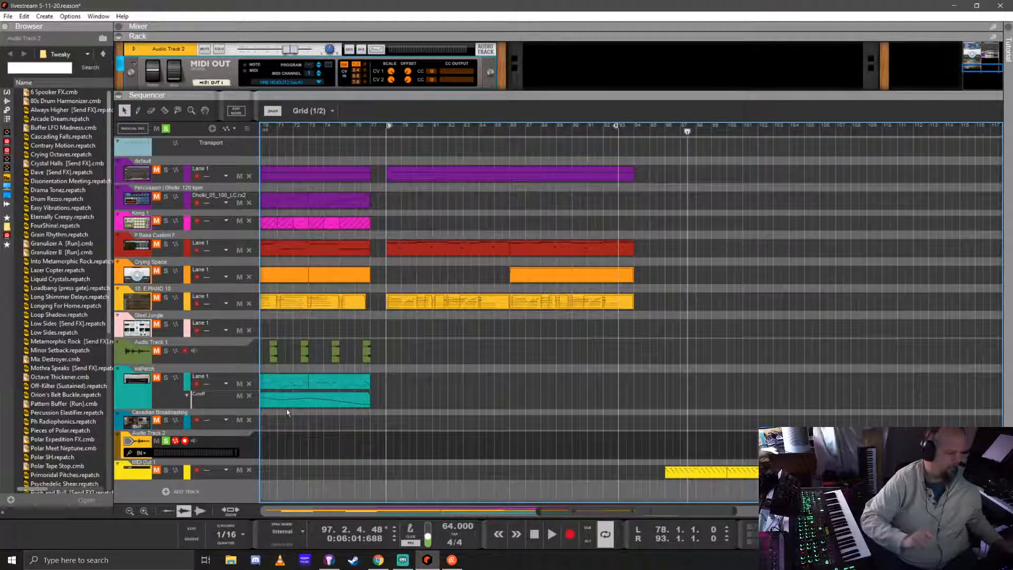
- Solo the MIDI Out track as well and record a fresh take on Audio Track 2 from bar 96 to bar 104
{"action": "left_click", "coordinate": [165, 469]}
{"action": "left_click_drag", "start_coordinate": [658, 131], "coordinate": [664, 133]}
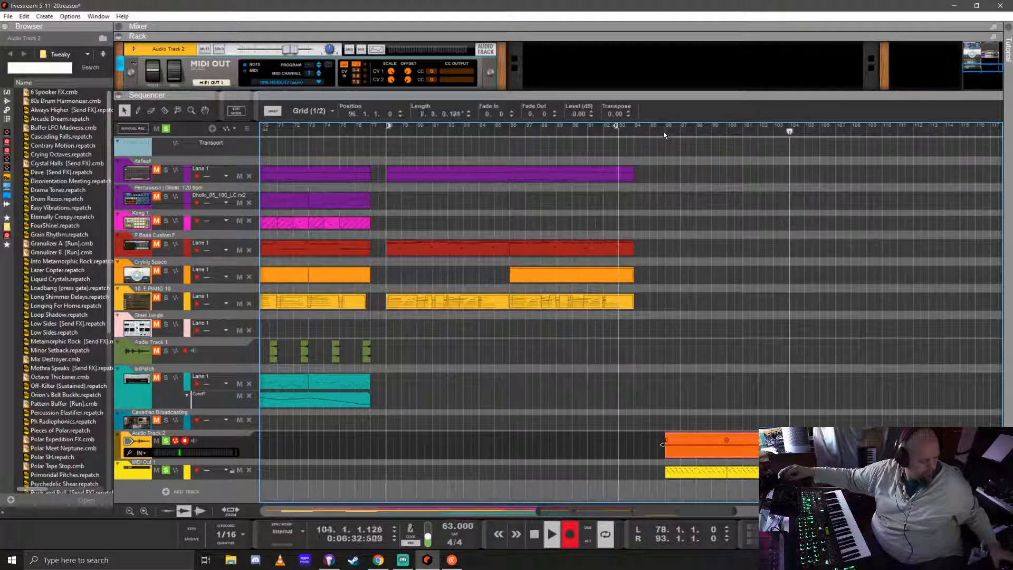
{"action": "key", "text": "space"}
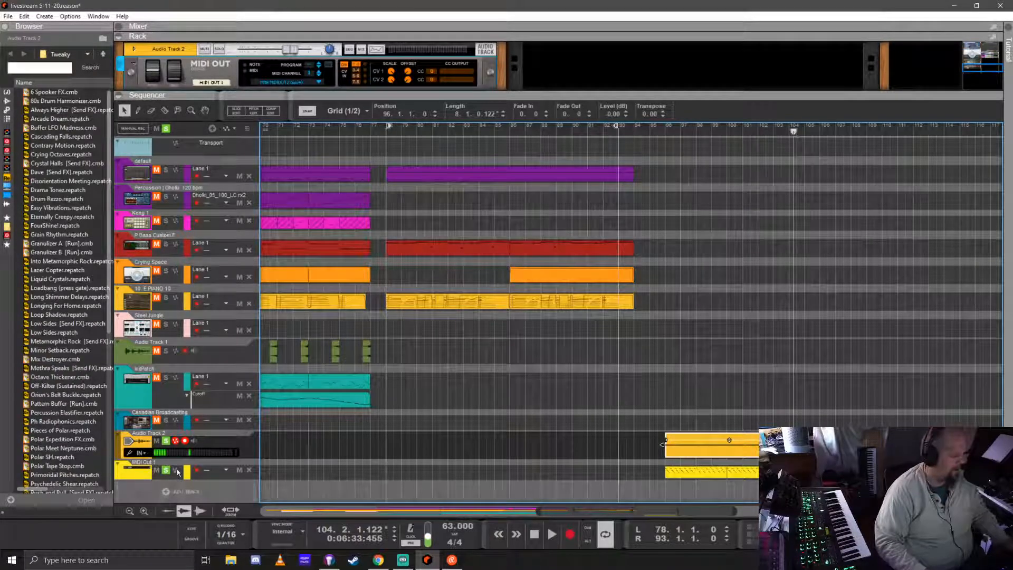
- Turn off solo on Audio Track 2 and MIDI Out, and mute the two MIDI Out clips
{"action": "left_click", "coordinate": [166, 441]}
{"action": "left_click", "coordinate": [167, 470]}
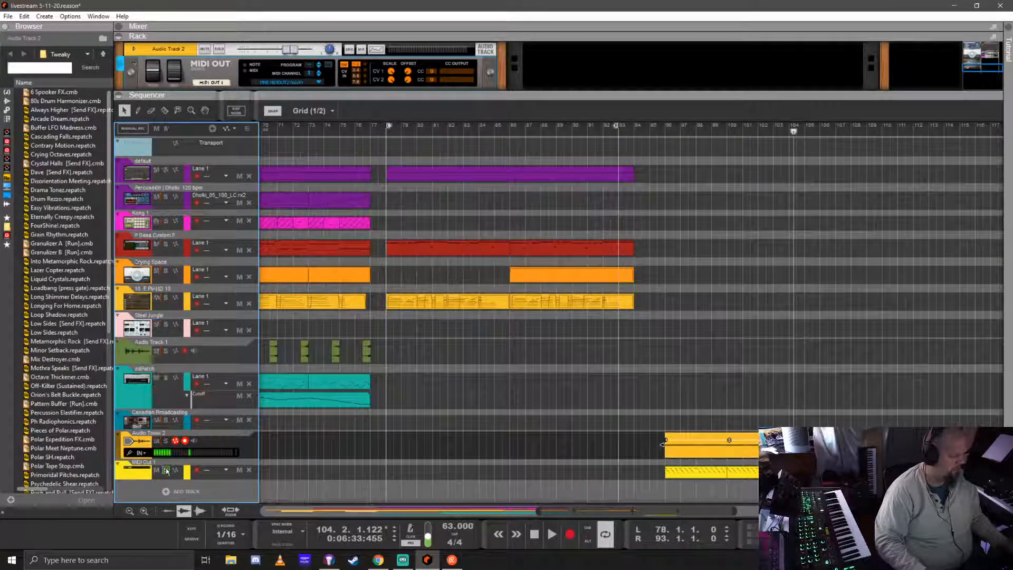
{"action": "left_click", "coordinate": [681, 475]}
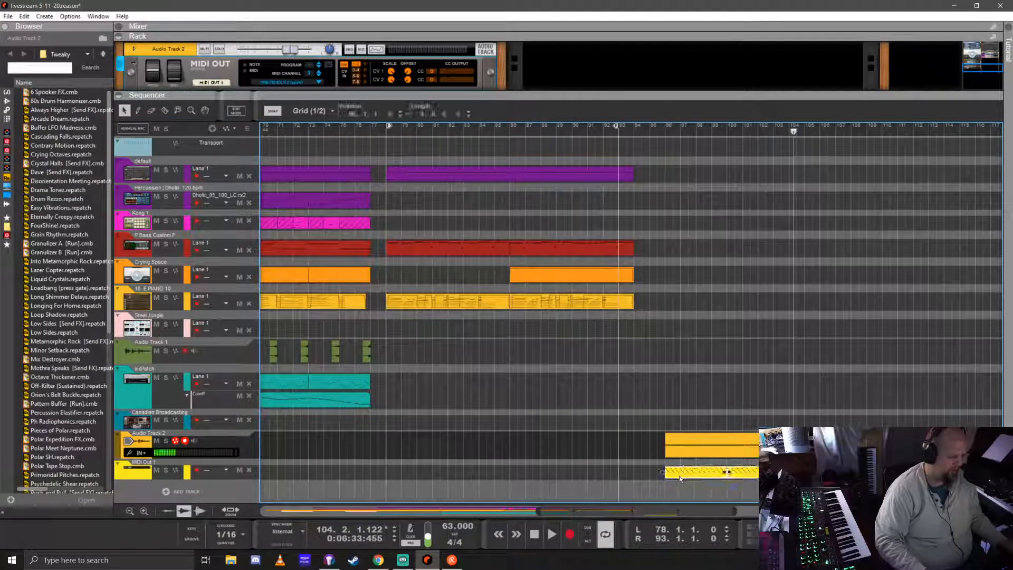
{"action": "right_click", "coordinate": [679, 475]}
{"action": "left_click", "coordinate": [702, 373]}
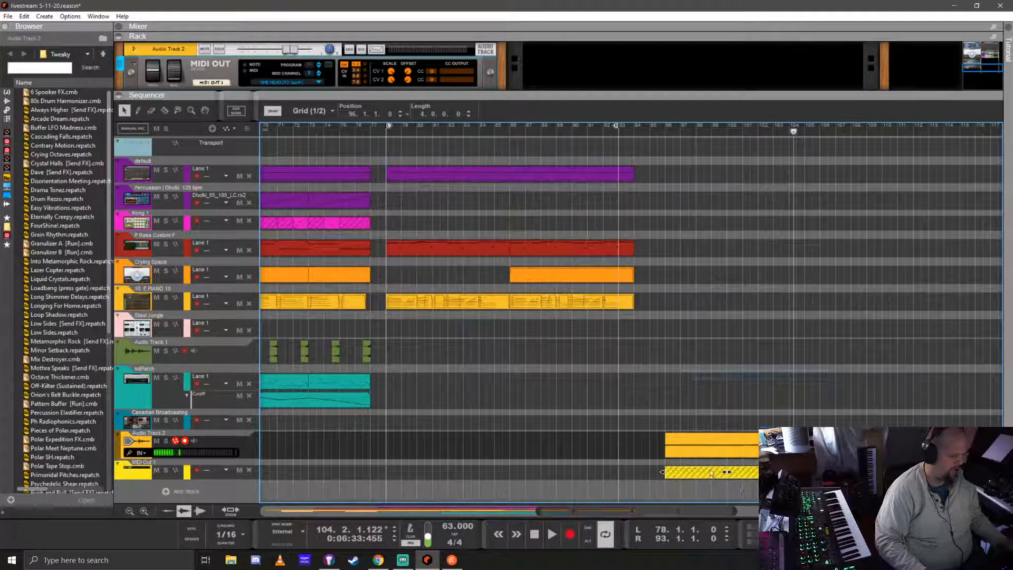
- Move the two MIDI Out clips and the Audio Track 2 recording to start at bar 78
{"action": "left_click_drag", "start_coordinate": [704, 473], "coordinate": [426, 466]}
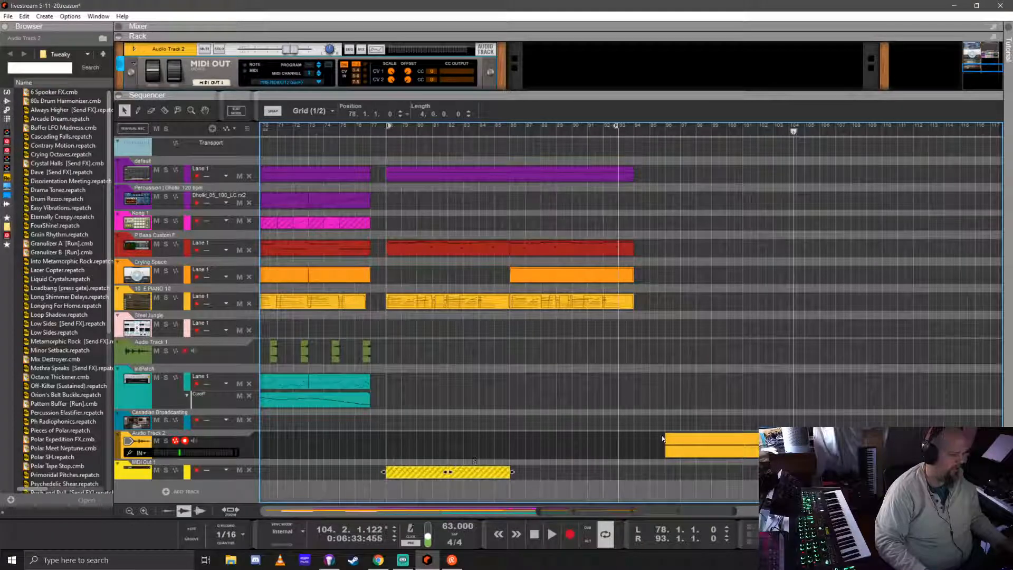
{"action": "left_click_drag", "start_coordinate": [711, 446], "coordinate": [431, 445]}
{"action": "left_click", "coordinate": [389, 133]}
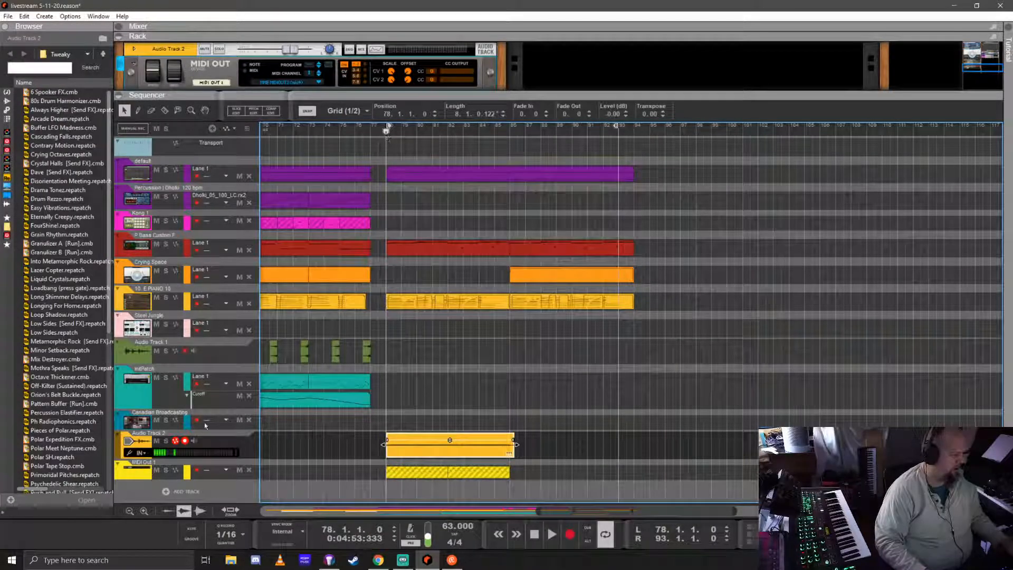
- Solo Audio Track 2 and raise its clip level to 8.06 dB, playing it back from bar 78
{"action": "left_click", "coordinate": [166, 441]}
{"action": "key", "text": "space"}
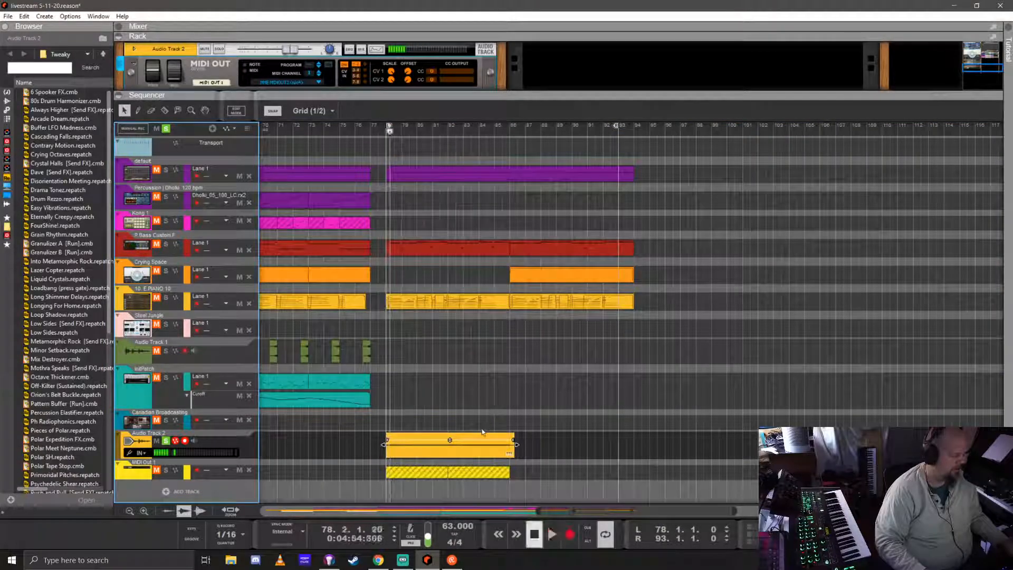
{"action": "left_click_drag", "start_coordinate": [449, 440], "coordinate": [450, 434]}
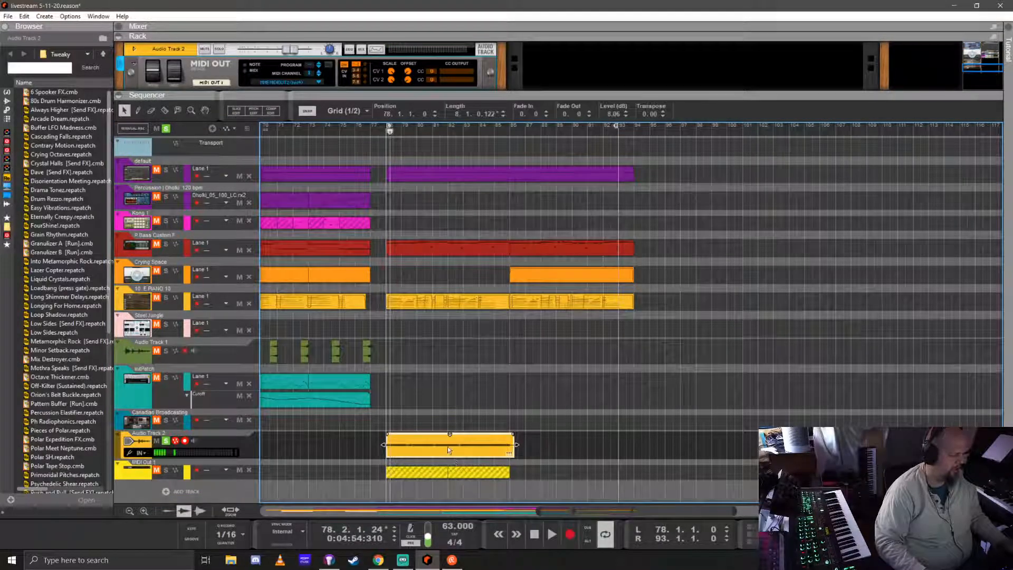
{"action": "right_click", "coordinate": [447, 447]}
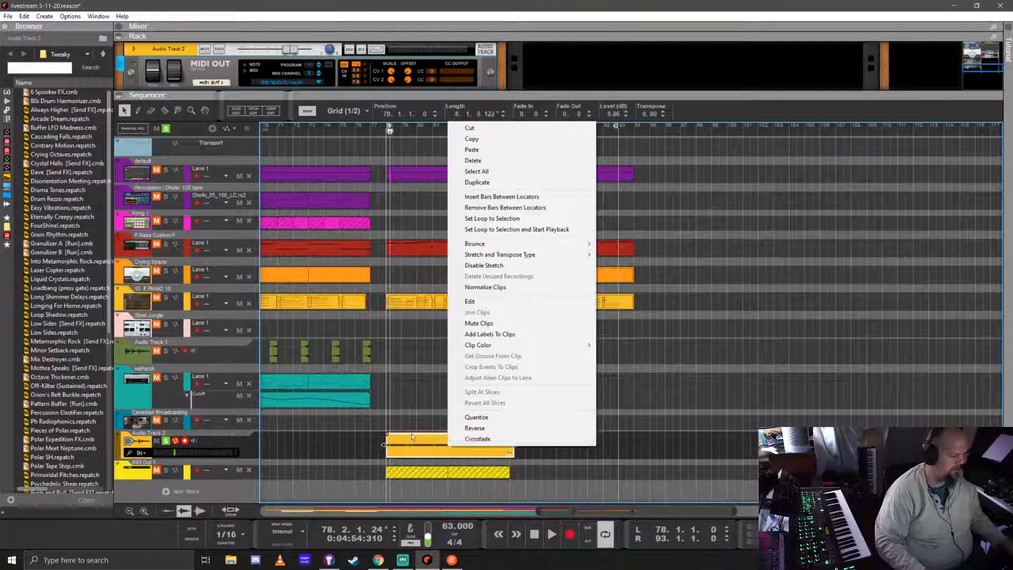
{"action": "left_click", "coordinate": [417, 338]}
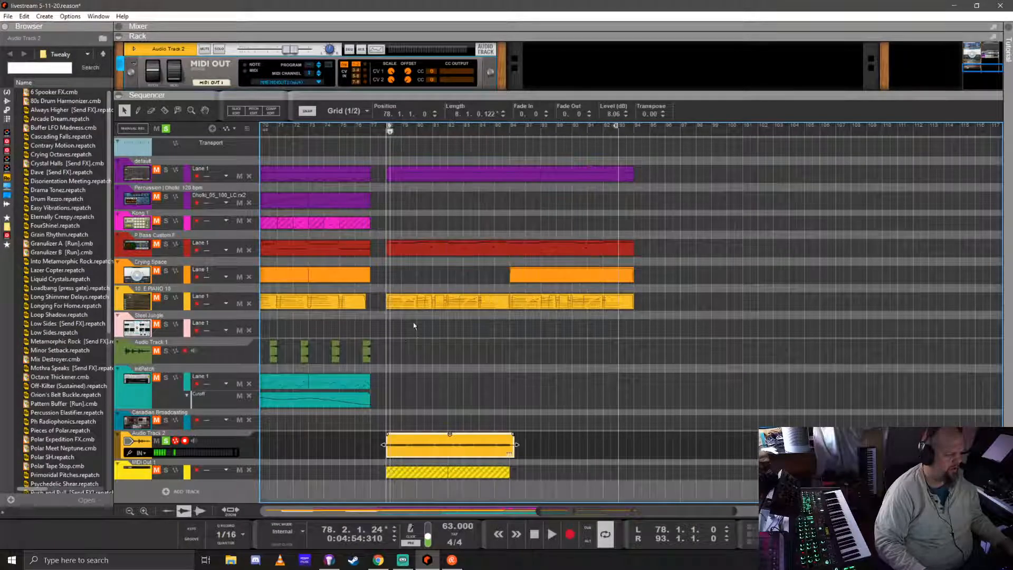
{"action": "left_click", "coordinate": [386, 132]}
{"action": "key", "text": "space"}
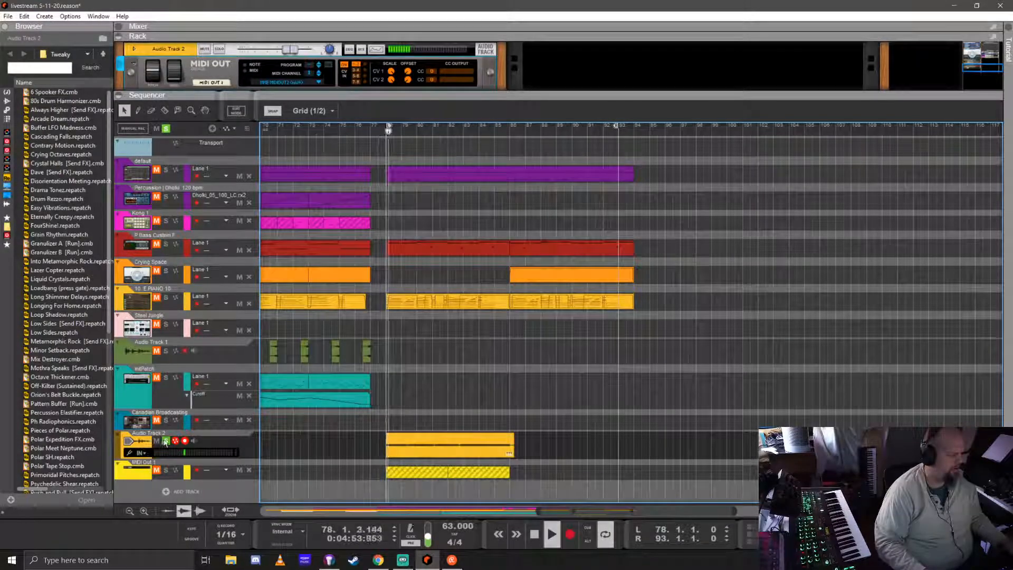
{"action": "left_click", "coordinate": [166, 441]}
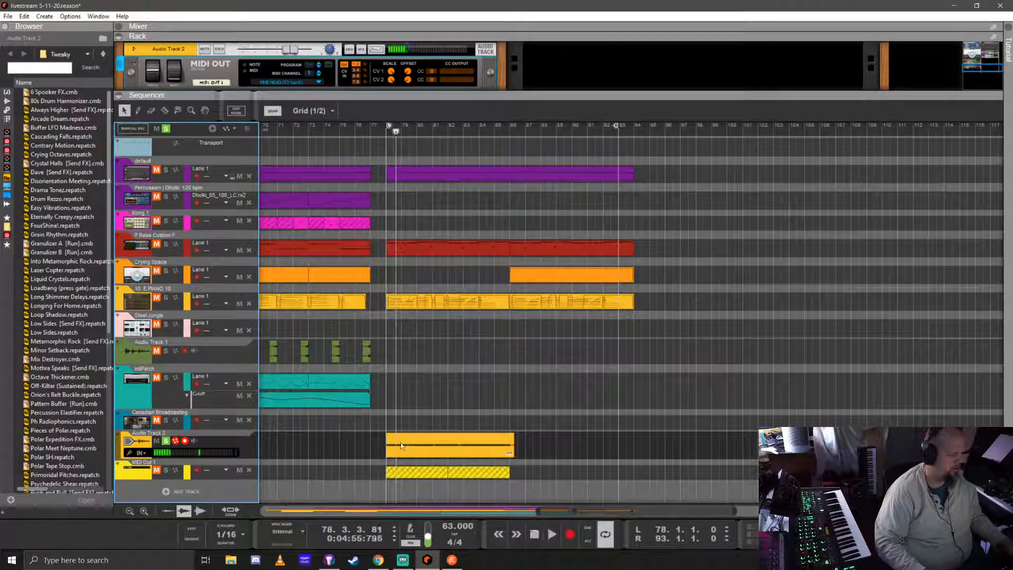
{"action": "left_click", "coordinate": [166, 441]}
- Normalize the Audio Track 2 clip, trim its end to a length of exactly eight bars, and listen to it from bar 78
{"action": "left_click", "coordinate": [425, 443]}
{"action": "right_click", "coordinate": [425, 443]}
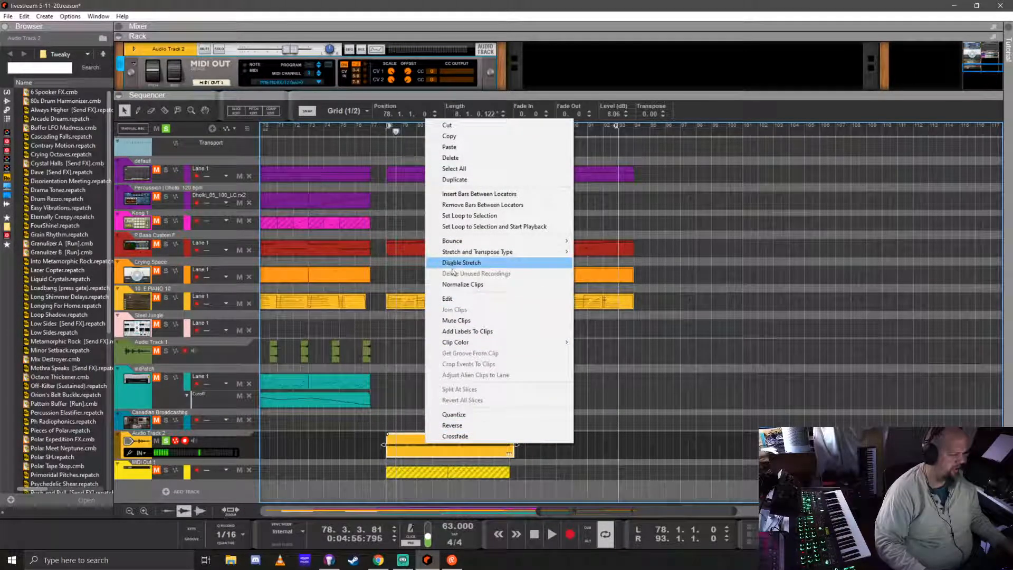
{"action": "left_click", "coordinate": [462, 285]}
{"action": "left_click_drag", "start_coordinate": [516, 445], "coordinate": [516, 444]}
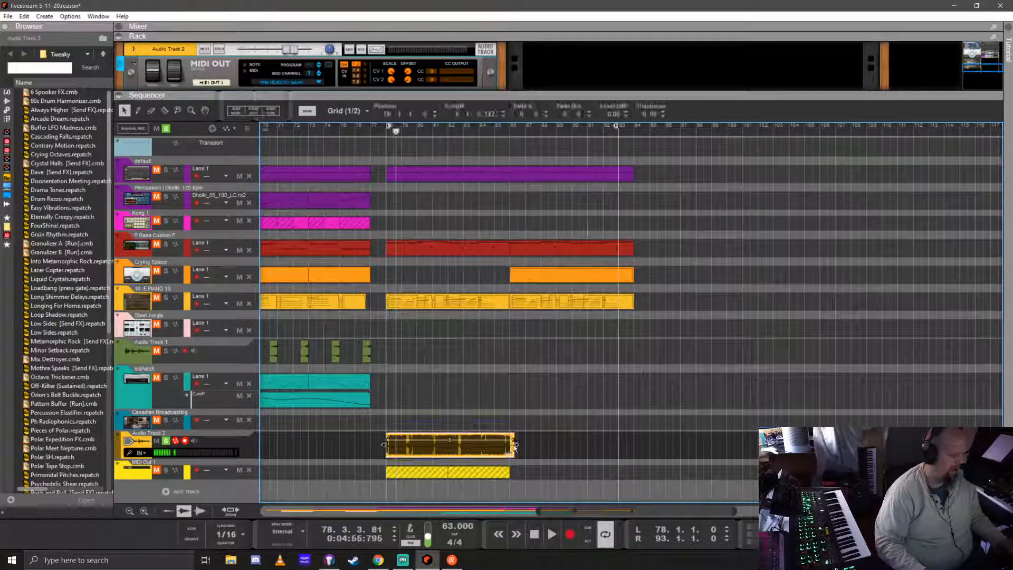
{"action": "left_click_drag", "start_coordinate": [397, 136], "coordinate": [390, 132]}
{"action": "key", "text": "space"}
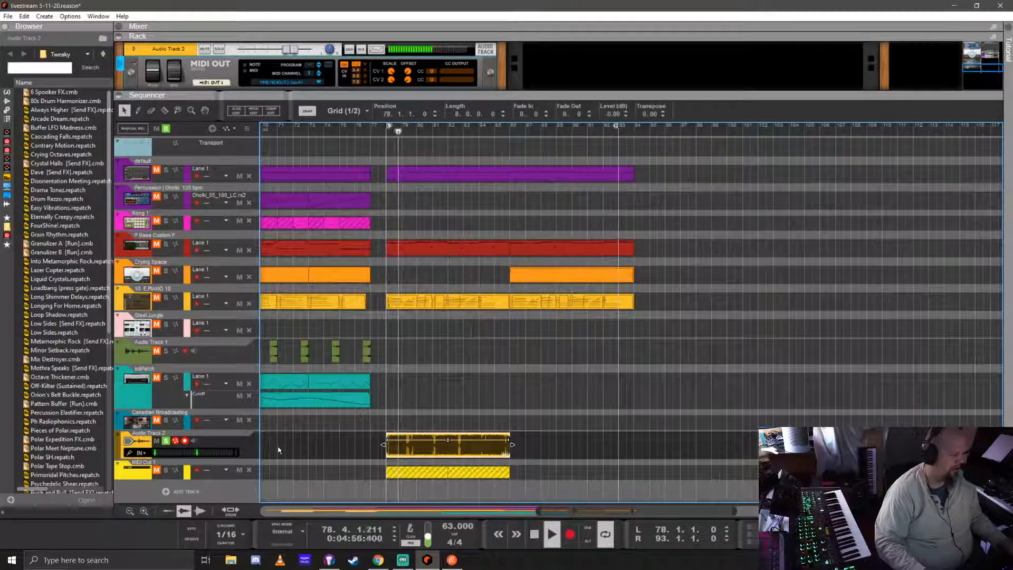
{"action": "key", "text": "space"}
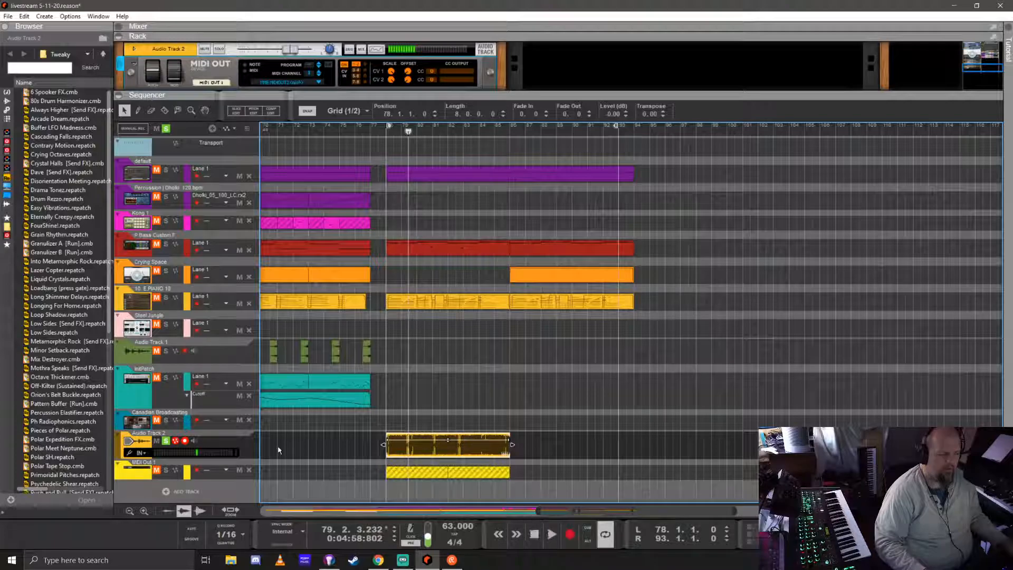
{"action": "left_click", "coordinate": [390, 136]}
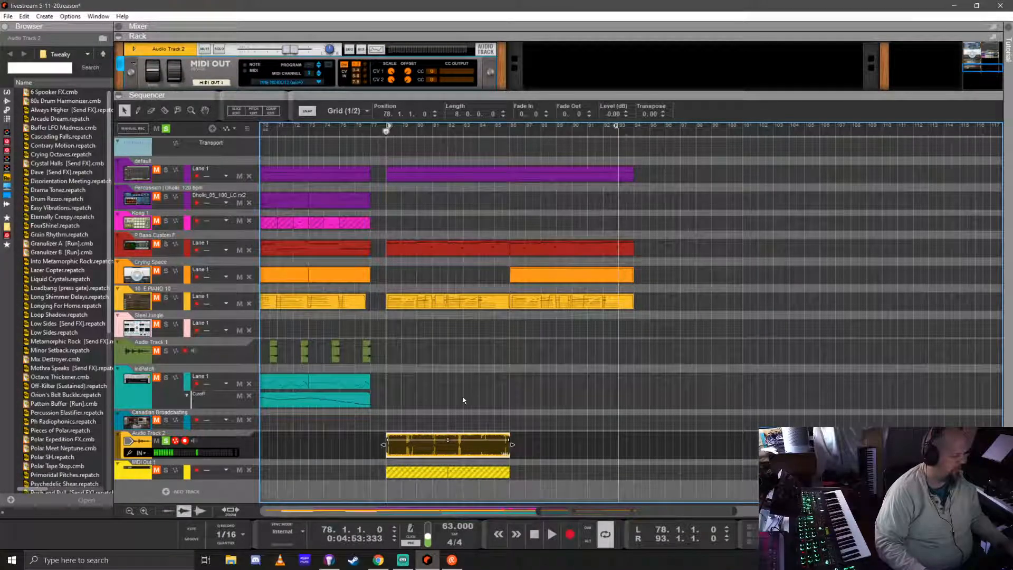
- Enlarge the rack and lower Audio Track 2's channel level to about -9 dB, starting playback from bar 78
{"action": "left_click_drag", "start_coordinate": [485, 94], "coordinate": [476, 352]}
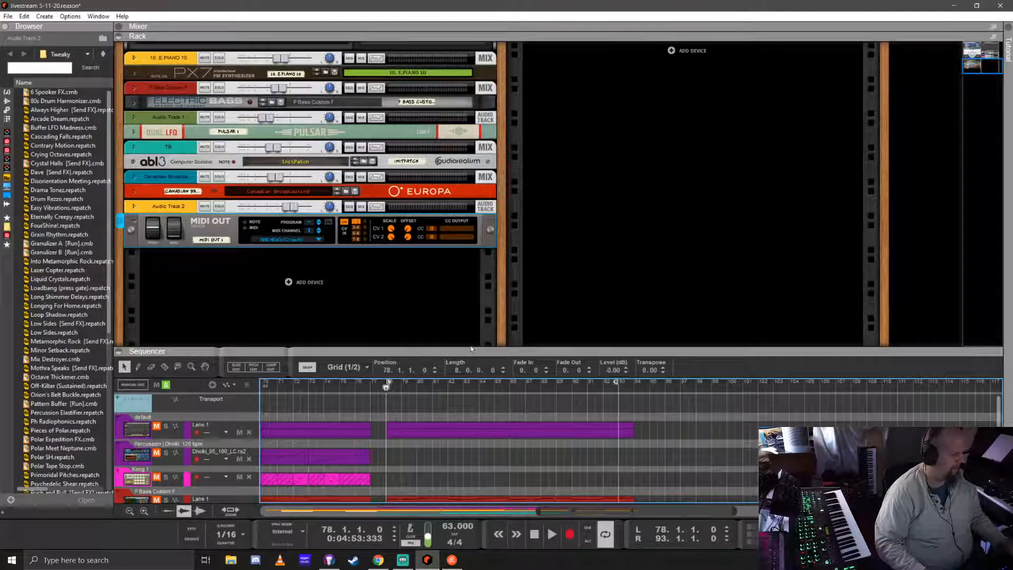
{"action": "left_click_drag", "start_coordinate": [290, 209], "coordinate": [286, 210]}
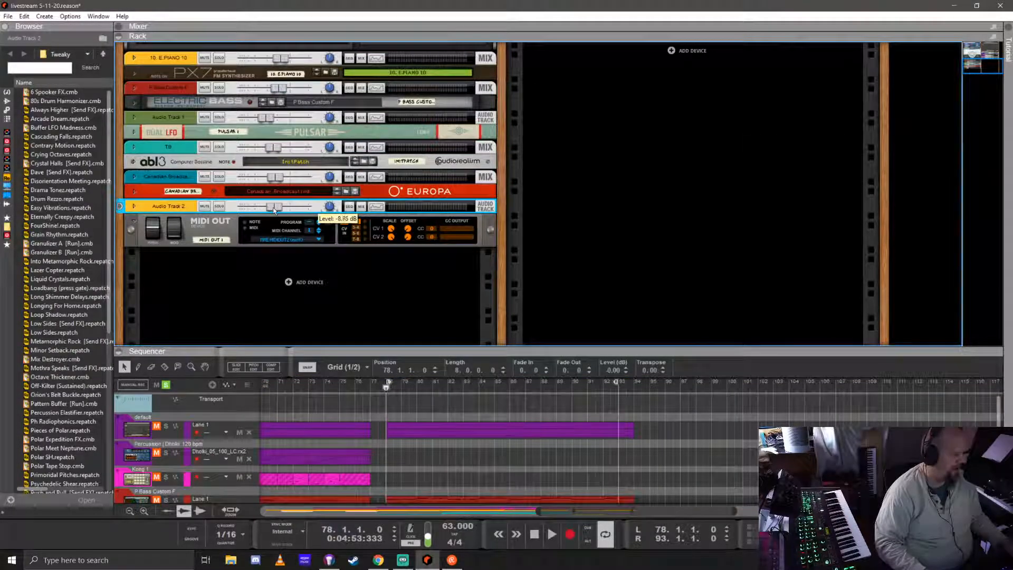
{"action": "key", "text": "space"}
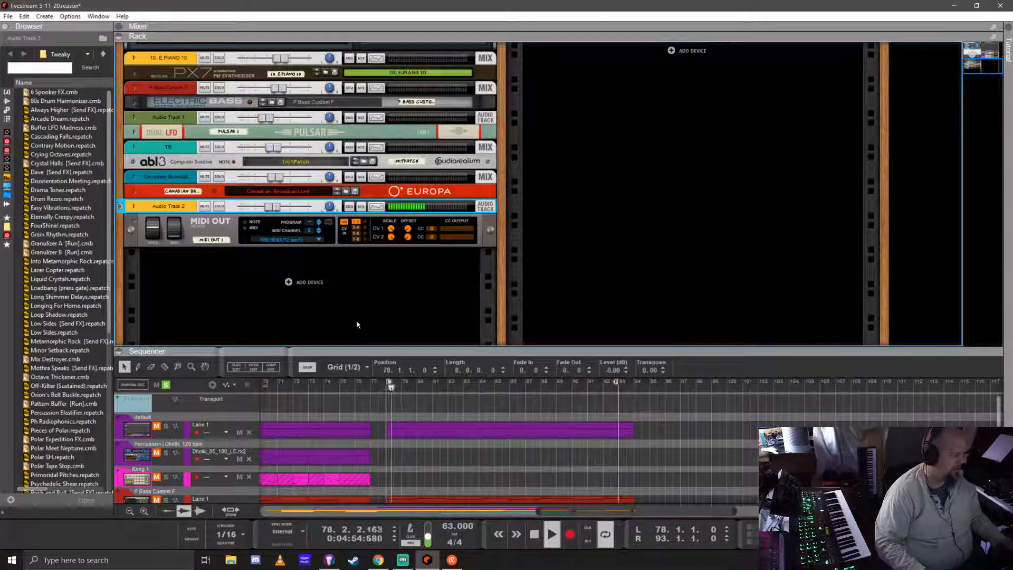
- Add a Quartet Chorus Ensemble as an insert on Audio Track 2 and load its Uno Chorus 1 patch
{"action": "left_click", "coordinate": [133, 207]}
{"action": "left_click", "coordinate": [151, 206]}
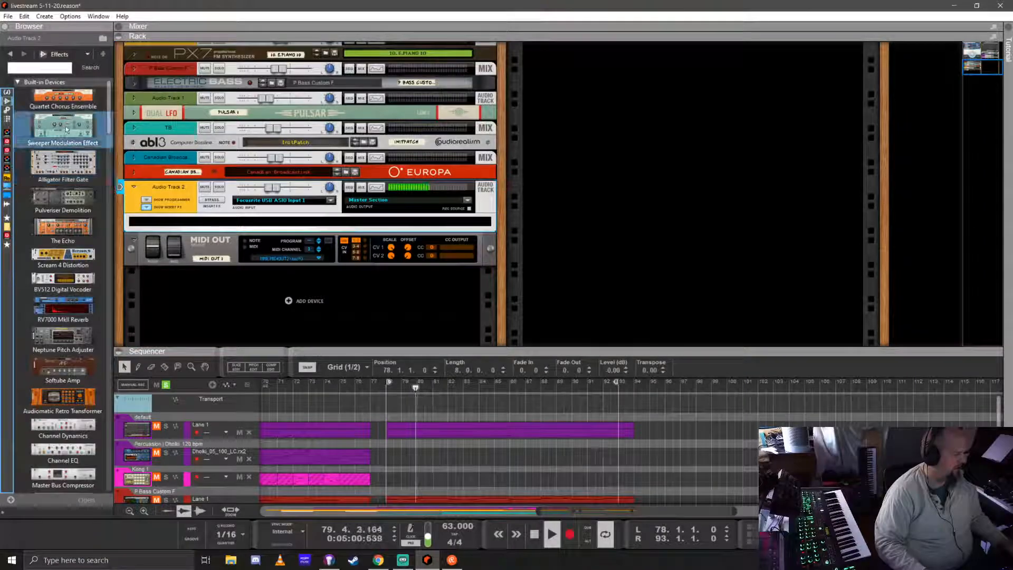
{"action": "left_click_drag", "start_coordinate": [64, 98], "coordinate": [297, 216]}
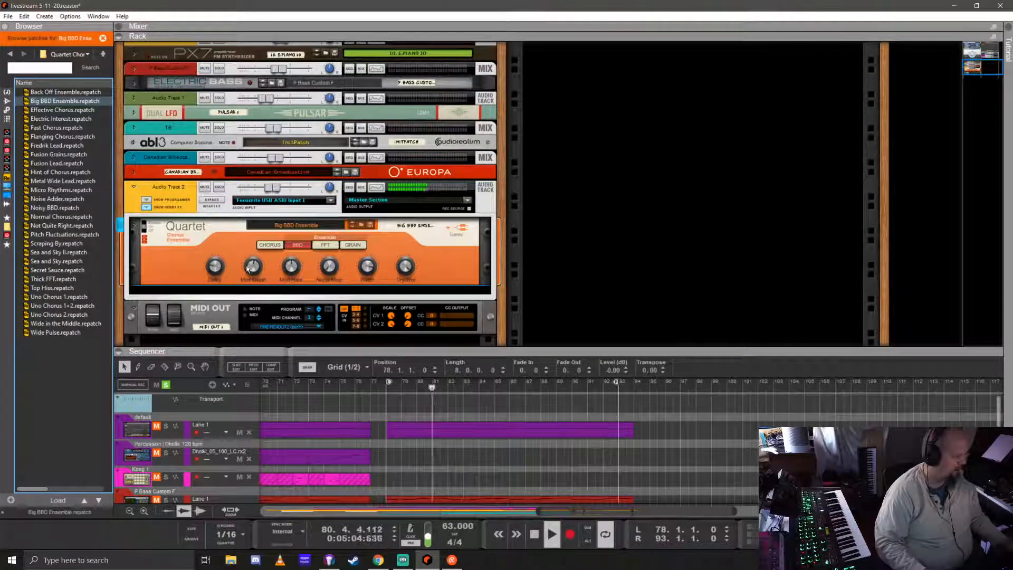
{"action": "left_click", "coordinate": [270, 245]}
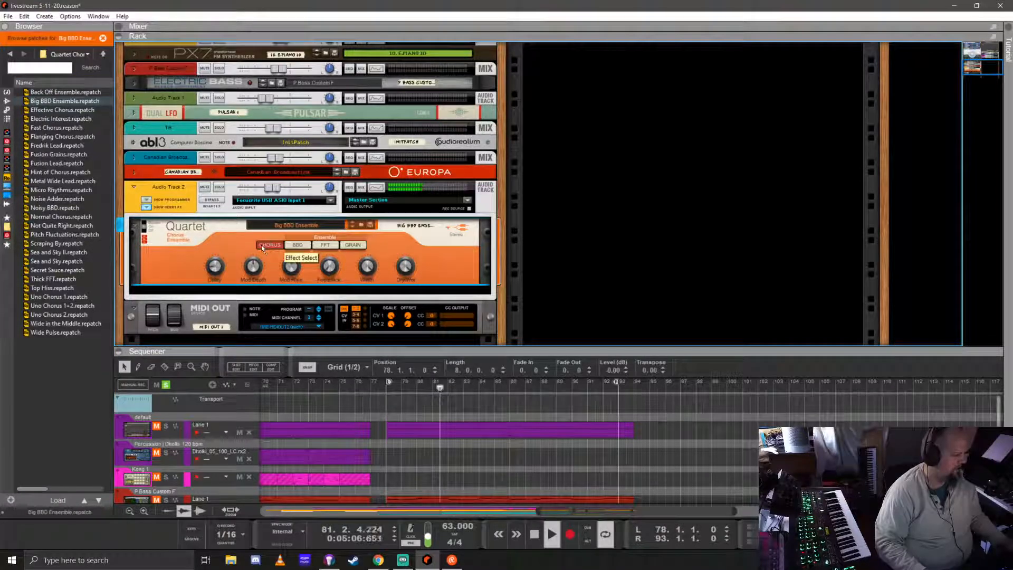
{"action": "left_click", "coordinate": [58, 297]}
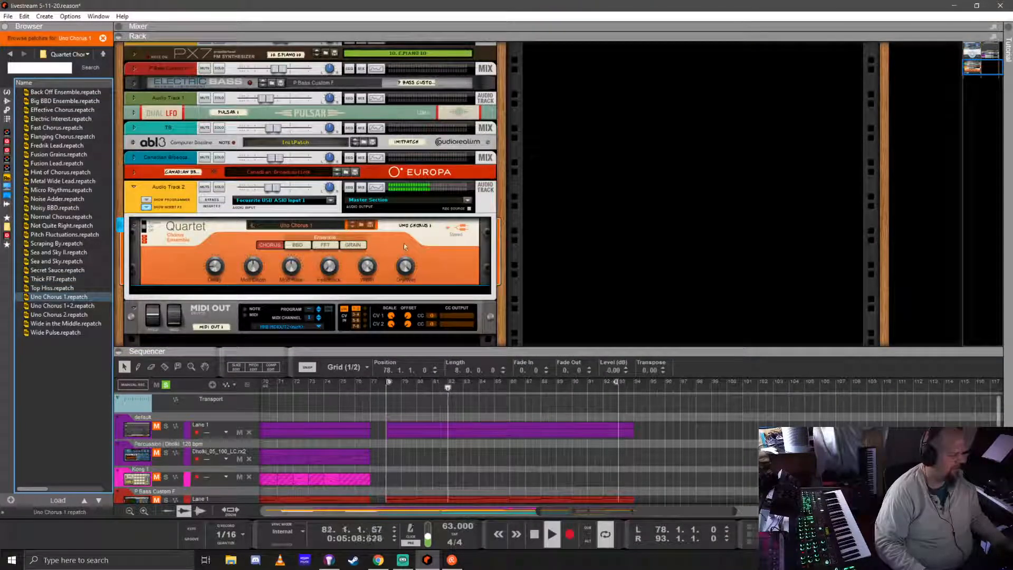
- Fold the Audio Track 2 device and move the MIDI Out device to the end of the second rack column
{"action": "left_click", "coordinate": [134, 187]}
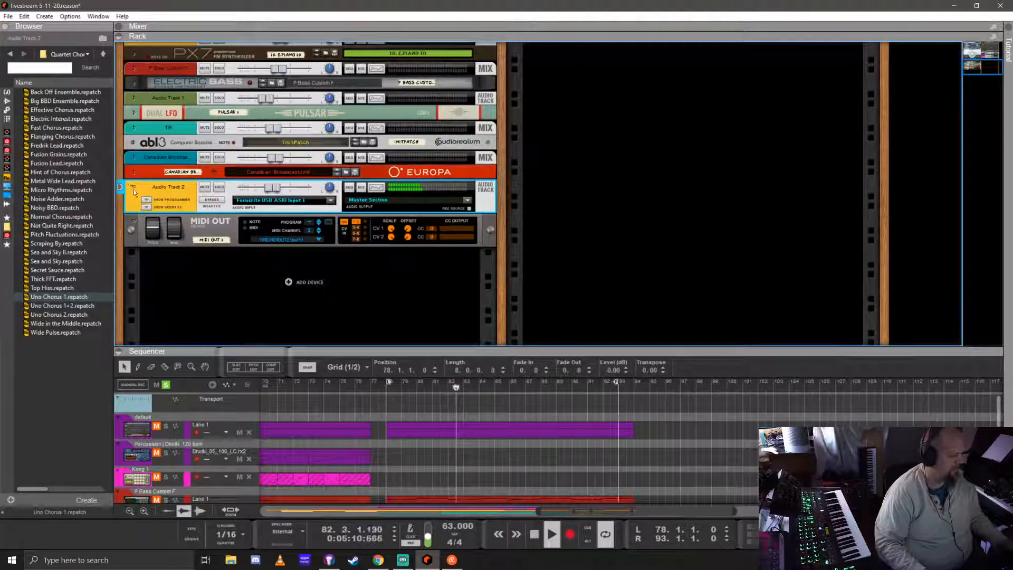
{"action": "left_click", "coordinate": [133, 186]}
{"action": "left_click_drag", "start_coordinate": [159, 233], "coordinate": [547, 316]}
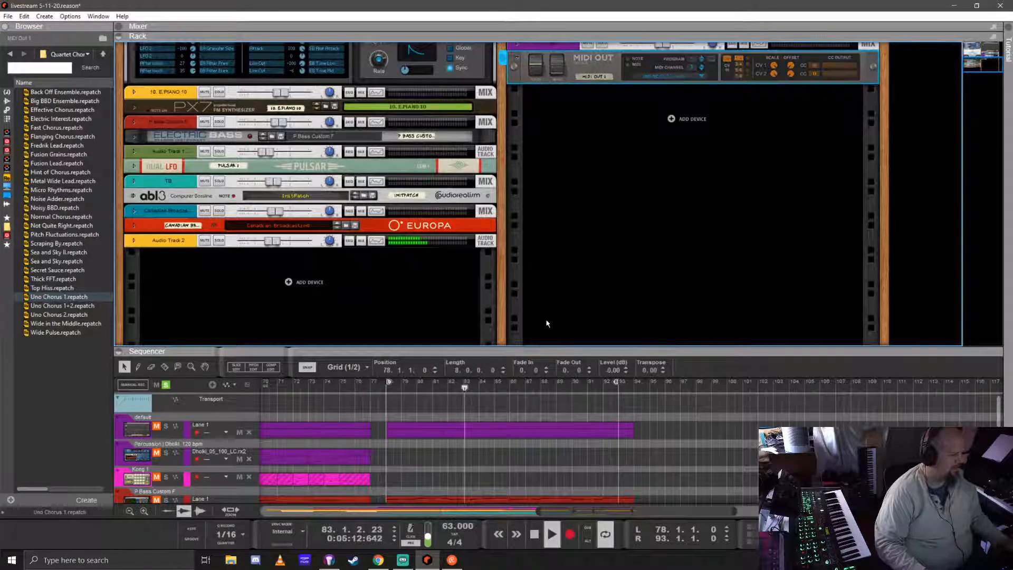
- Try send 7 on Audio Track 2's mixer channel during playback, but leave only send 5 switched on
{"action": "left_click_drag", "start_coordinate": [525, 30], "coordinate": [517, 373]}
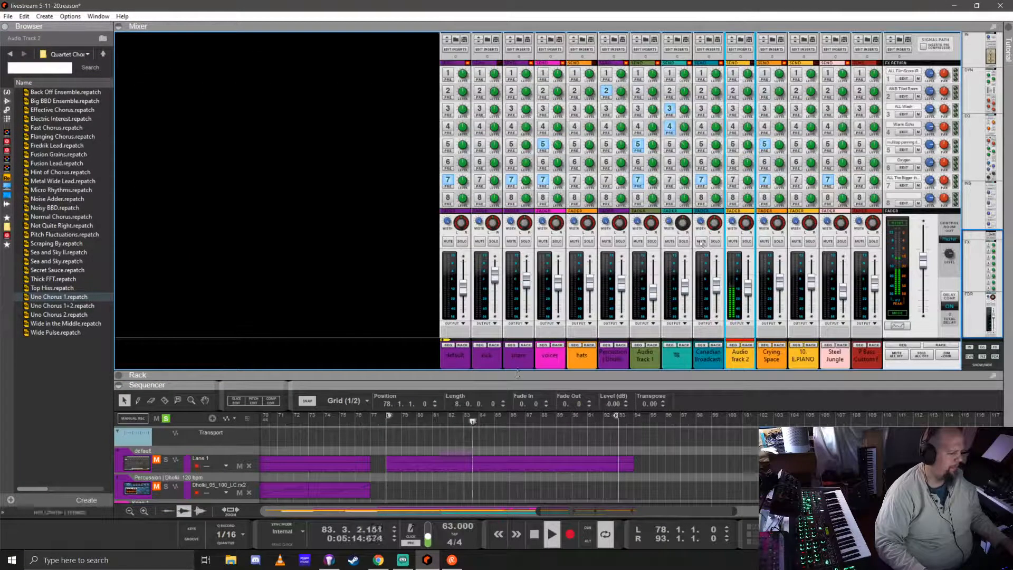
{"action": "left_click", "coordinate": [733, 179]}
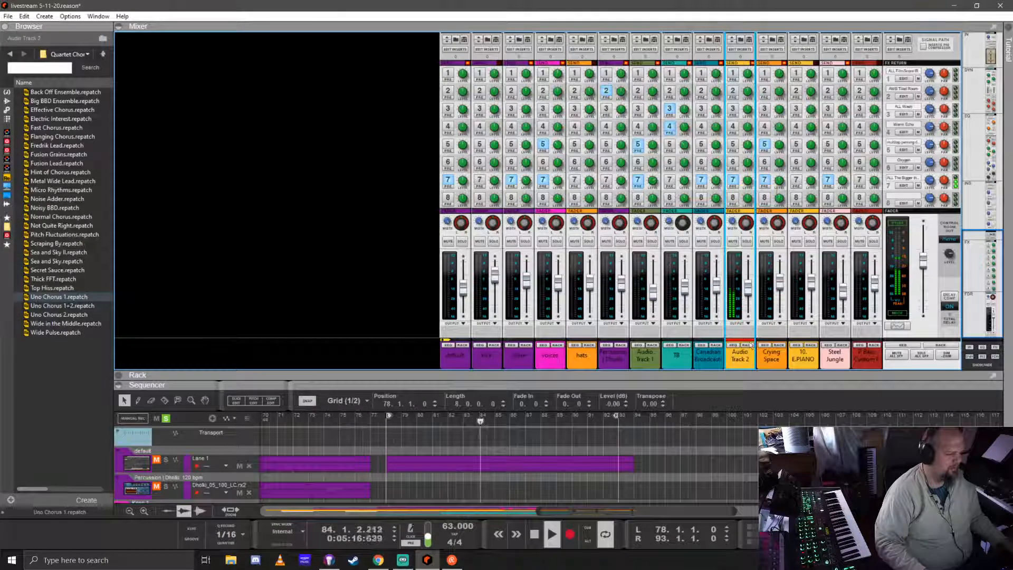
{"action": "left_click", "coordinate": [733, 144]}
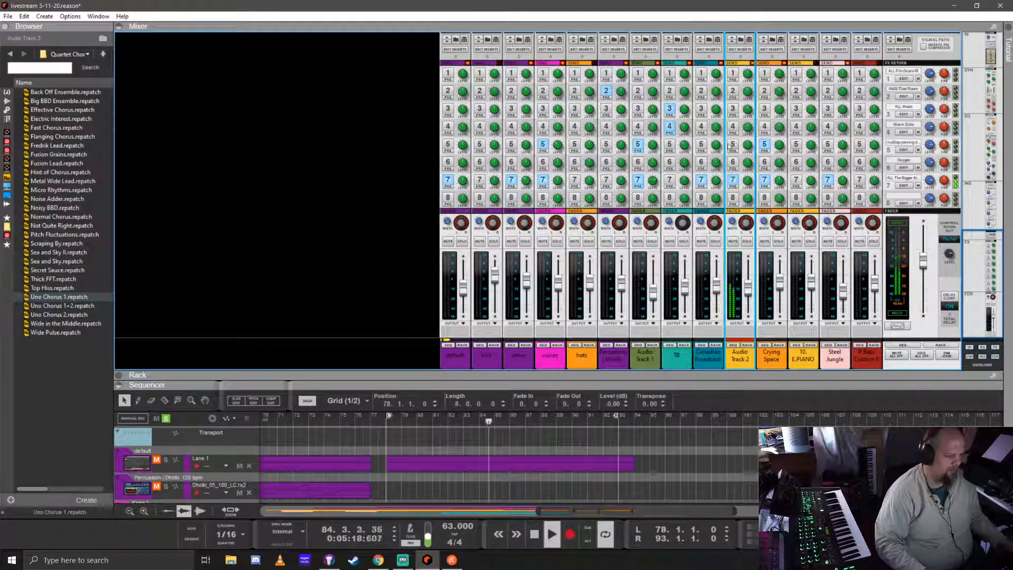
{"action": "left_click", "coordinate": [733, 180]}
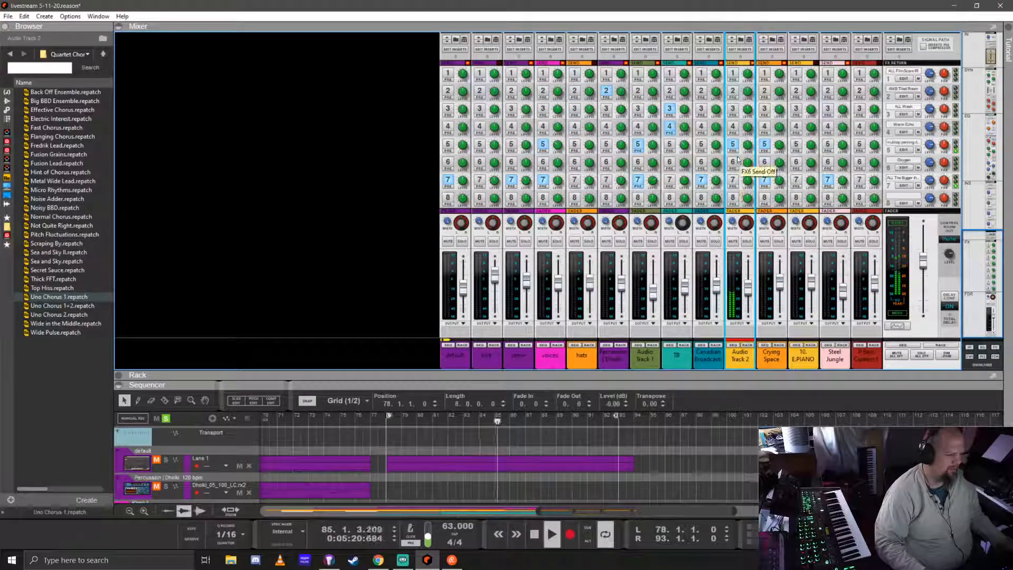
{"action": "left_click_drag", "start_coordinate": [737, 376], "coordinate": [723, 35]}
{"action": "key", "text": "space"}
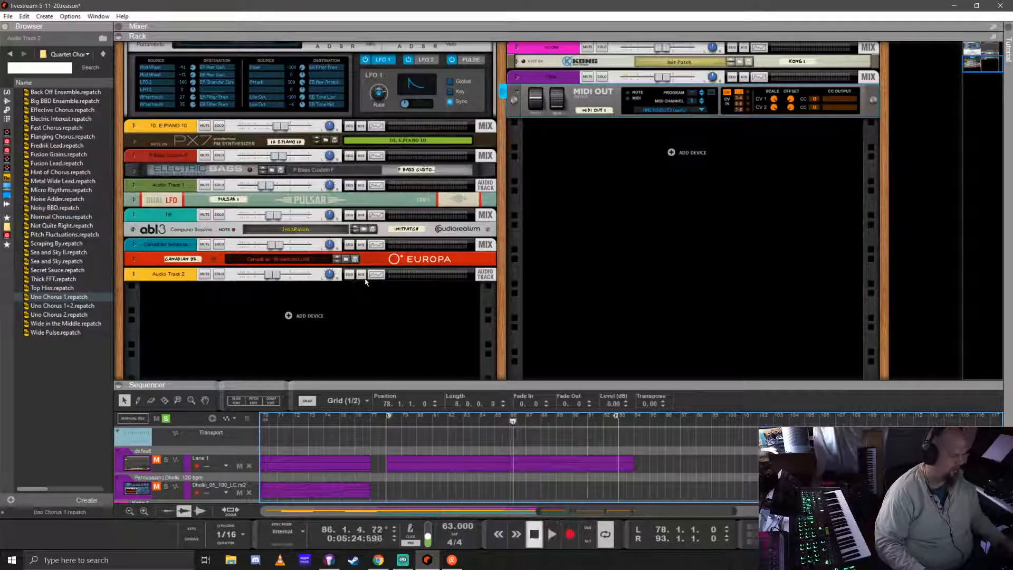
- Enlarge the sequencer and move the Audio Track 2 clip to start at bar 86
{"action": "left_click_drag", "start_coordinate": [544, 383], "coordinate": [574, 108]}
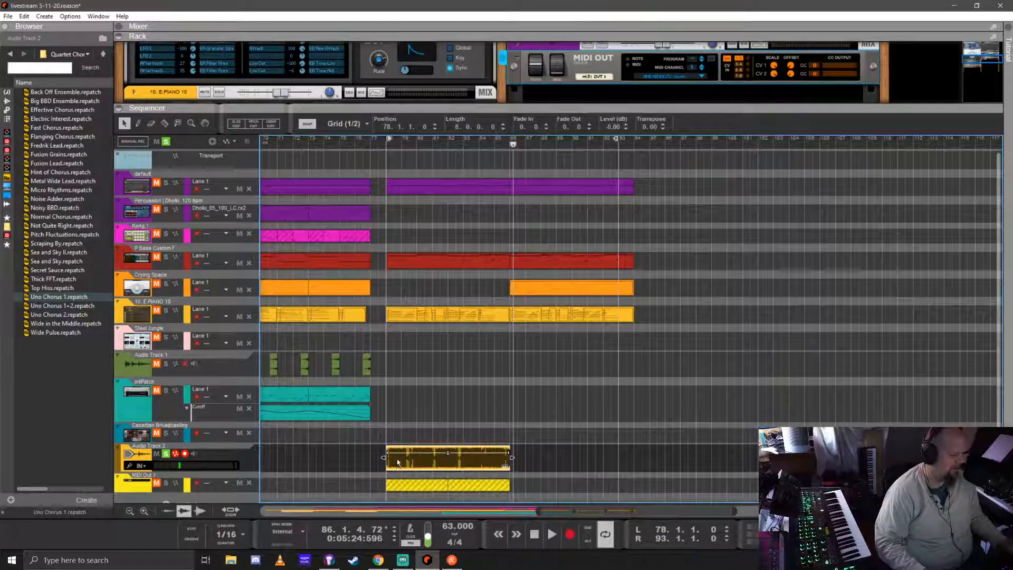
{"action": "left_click_drag", "start_coordinate": [398, 463], "coordinate": [513, 462]}
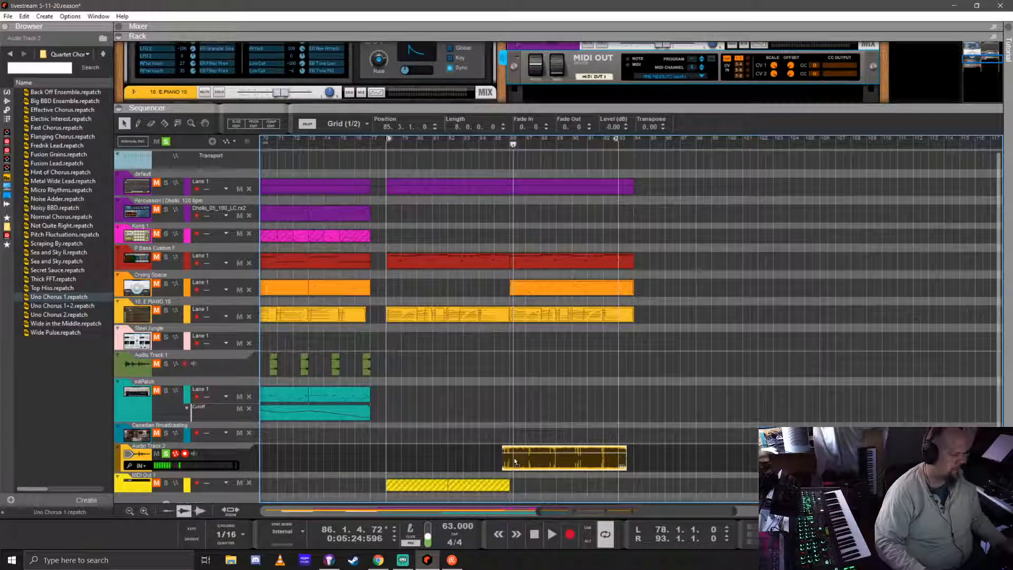
{"action": "left_click_drag", "start_coordinate": [515, 461], "coordinate": [522, 461]}
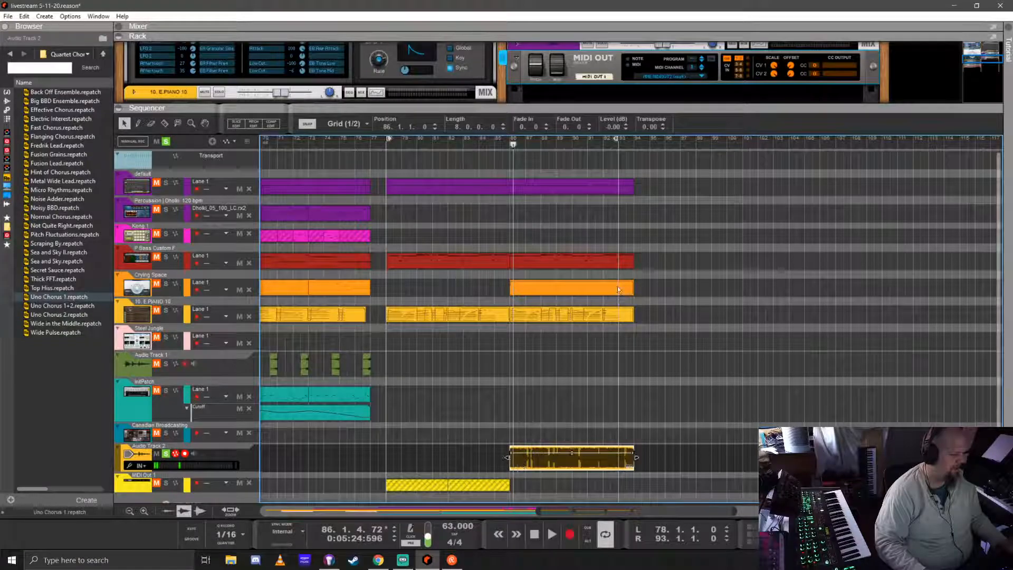
- Extend the loop's end to bar 94 and clear all solos with the playback position at bar 78
{"action": "left_click_drag", "start_coordinate": [617, 140], "coordinate": [631, 140]}
{"action": "left_click", "coordinate": [389, 140]}
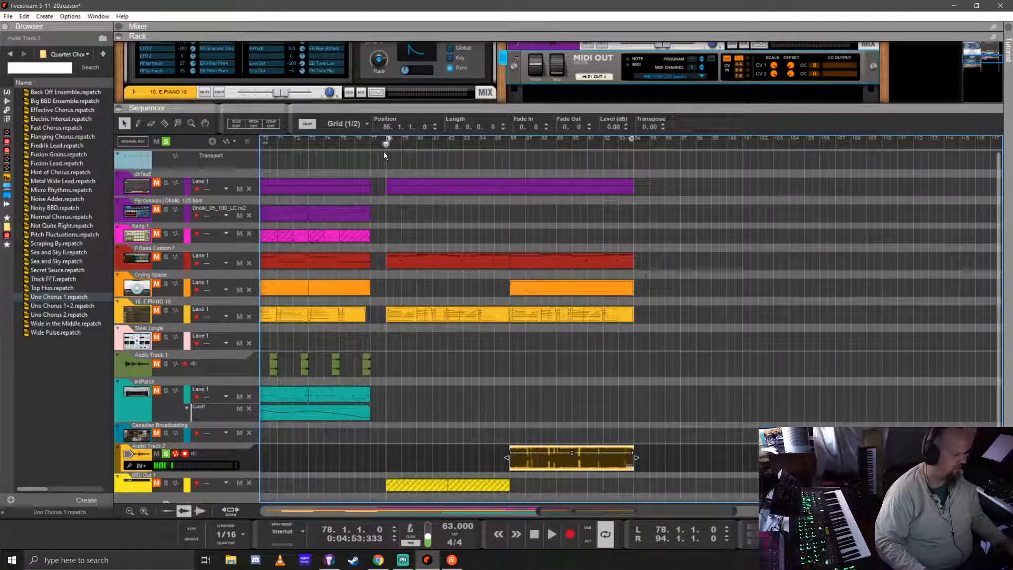
{"action": "left_click", "coordinate": [165, 142]}
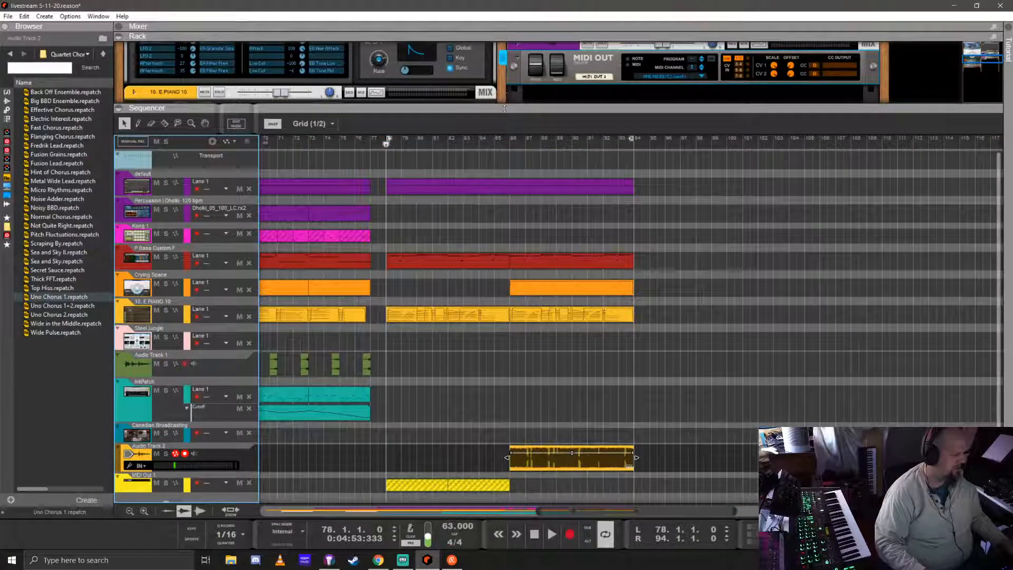
- Solo Audio Track 2 from bar 86 and enable a high-pass filter at about 359 Hz in its Spectrum EQ
{"action": "left_click", "coordinate": [510, 144]}
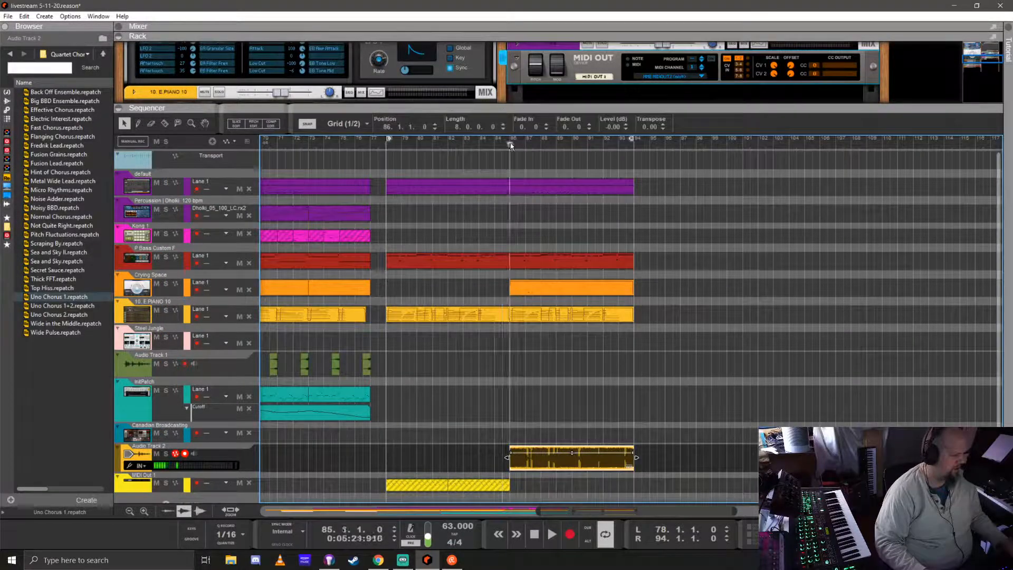
{"action": "left_click_drag", "start_coordinate": [492, 108], "coordinate": [492, 337]}
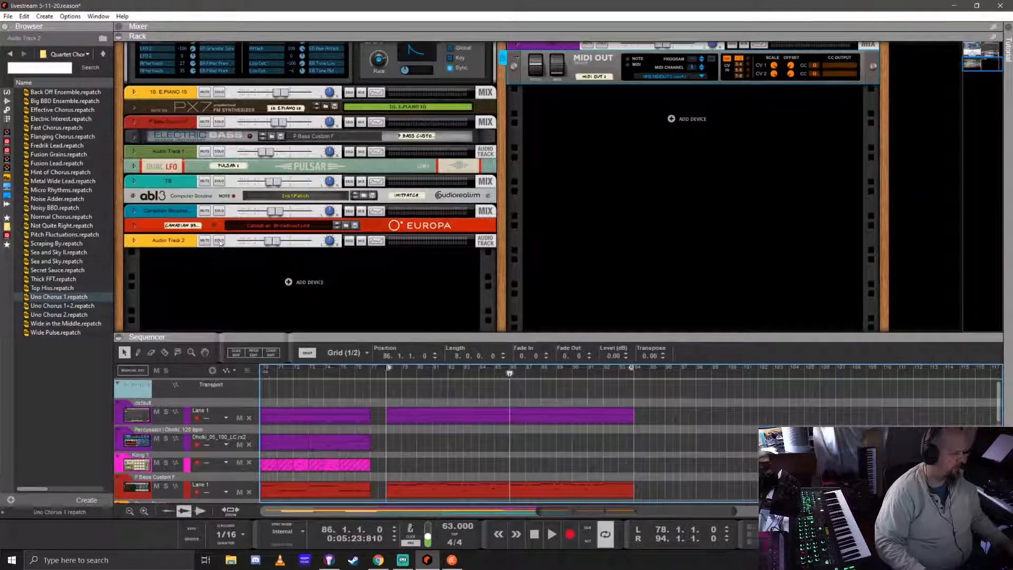
{"action": "left_click", "coordinate": [219, 240]}
{"action": "left_click", "coordinate": [376, 241]}
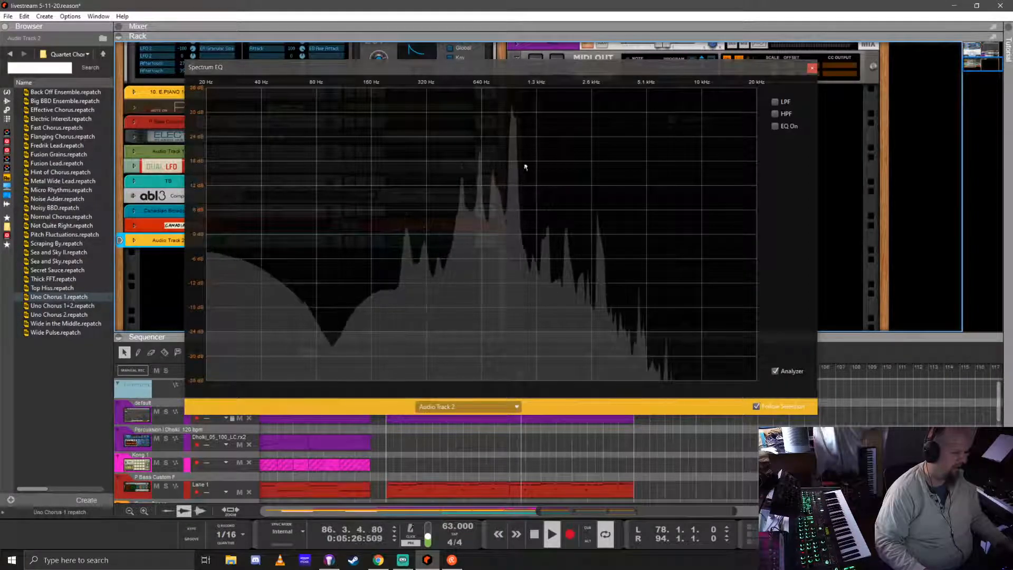
{"action": "left_click", "coordinate": [776, 114]}
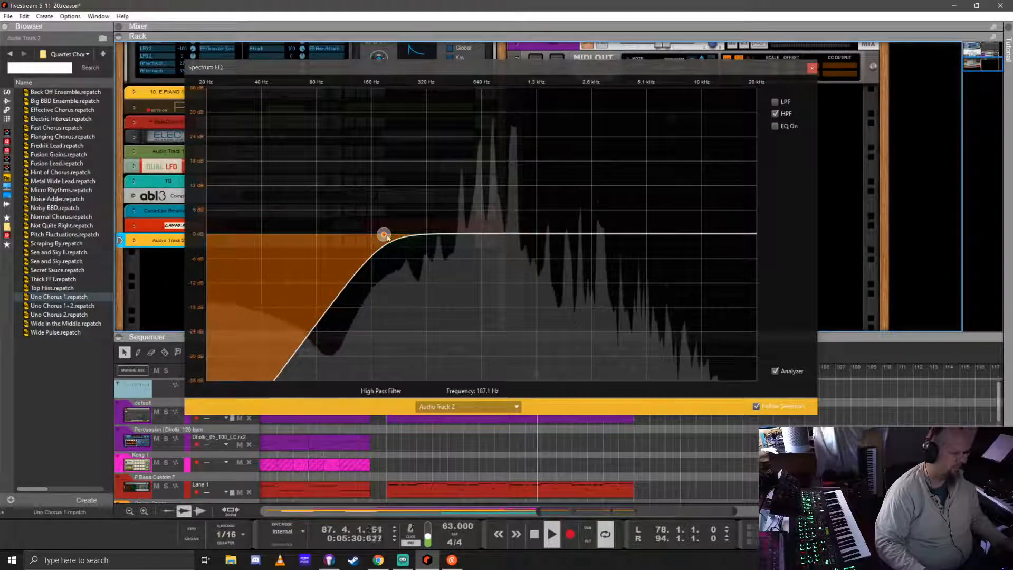
{"action": "left_click_drag", "start_coordinate": [383, 233], "coordinate": [440, 230]}
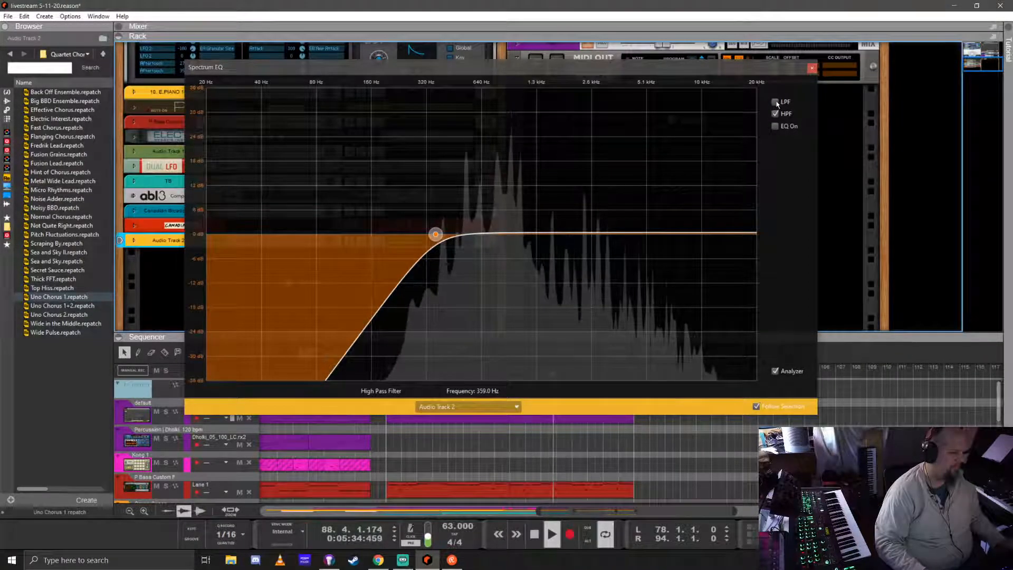
- Enable the EQ with E Mode and HF Bell, boosting highs just above 10 kHz and slightly cutting the high mids near 2 kHz
{"action": "left_click", "coordinate": [775, 126]}
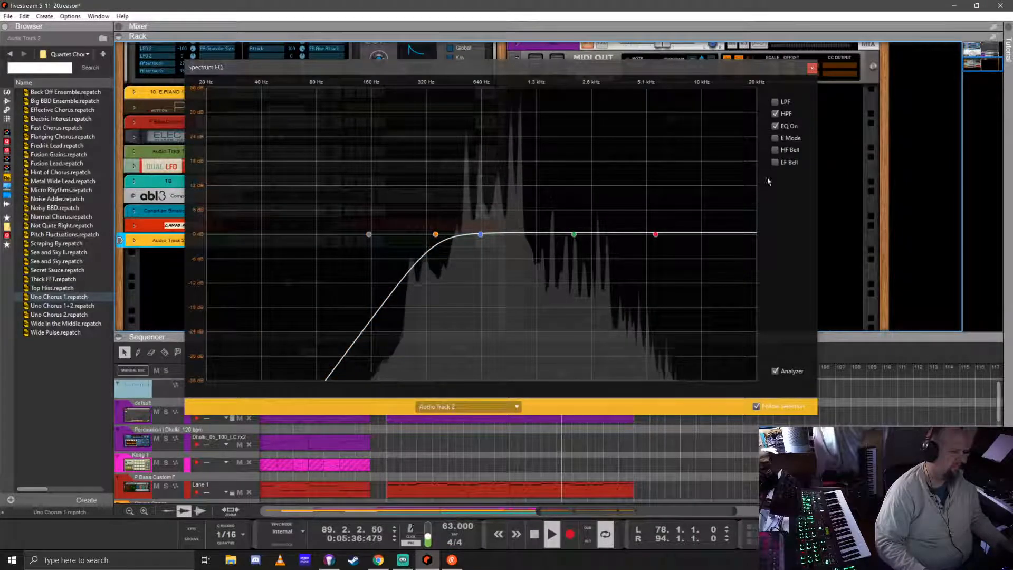
{"action": "left_click", "coordinate": [775, 139]}
{"action": "left_click", "coordinate": [776, 150]}
{"action": "left_click_drag", "start_coordinate": [656, 235], "coordinate": [617, 187]}
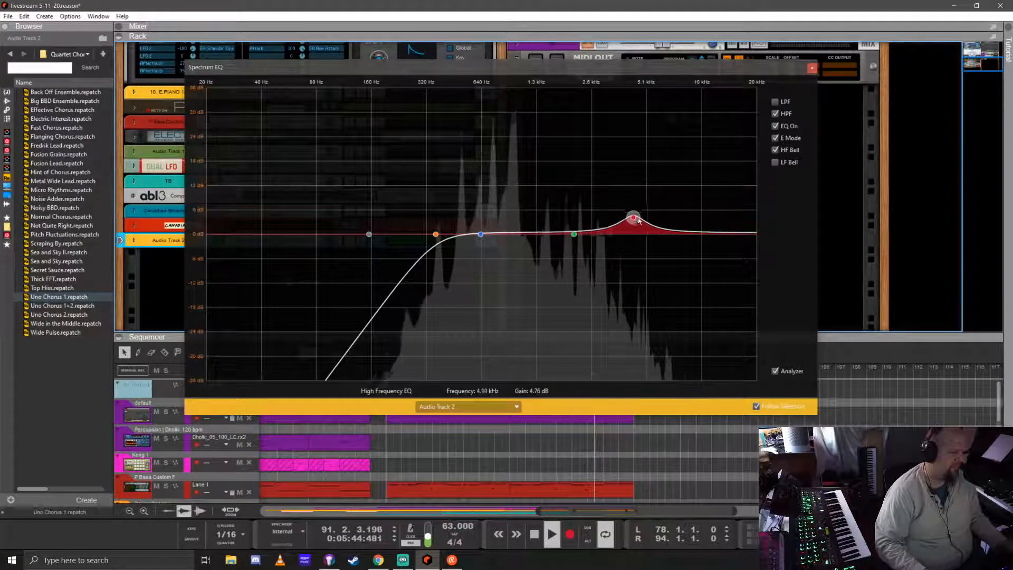
{"action": "left_click_drag", "start_coordinate": [673, 215], "coordinate": [709, 213]}
{"action": "left_click_drag", "start_coordinate": [575, 234], "coordinate": [572, 261]}
- Cut Audio Track 2's low mids by about 3.8 dB near 753 Hz while playing from bar 86, and close the EQ
{"action": "left_click", "coordinate": [480, 235]}
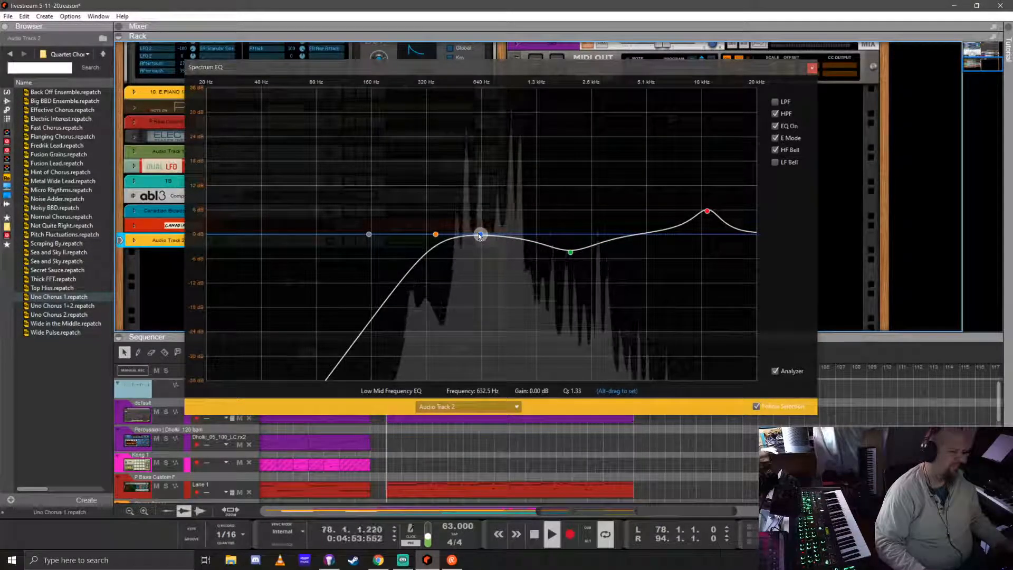
{"action": "key", "text": "KP_0"}
{"action": "key", "text": "KP_0"}
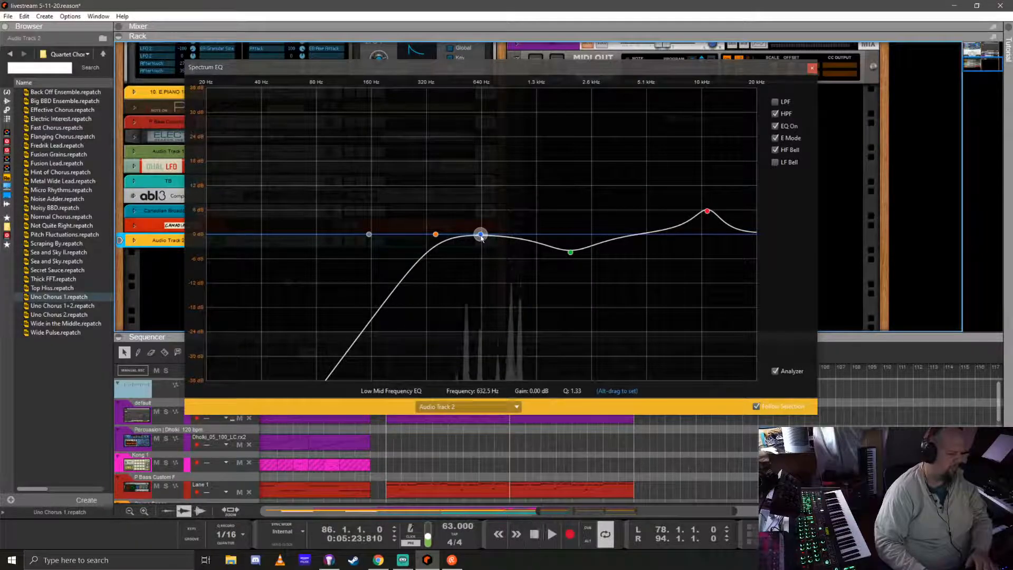
{"action": "key", "text": "space"}
{"action": "left_click_drag", "start_coordinate": [480, 237], "coordinate": [485, 246]}
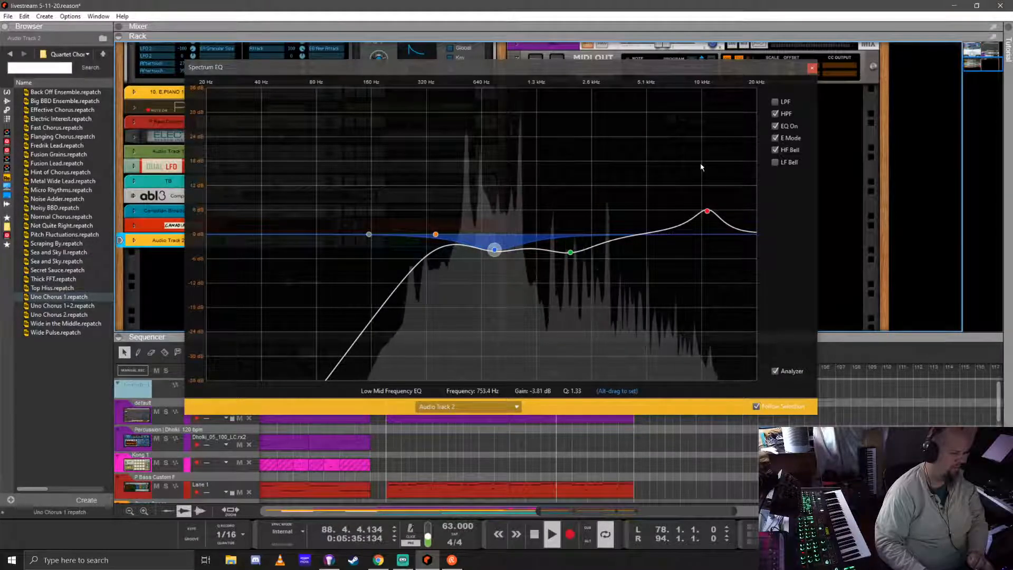
{"action": "left_click", "coordinate": [811, 69]}
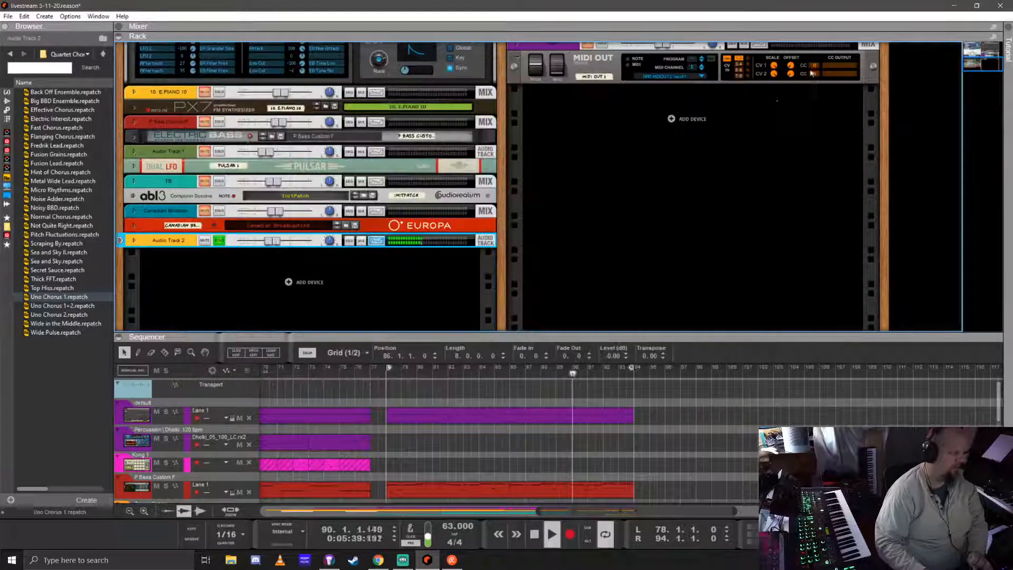
- Clear the solo on Audio Track 2 and lower its level slightly
{"action": "left_click", "coordinate": [222, 241]}
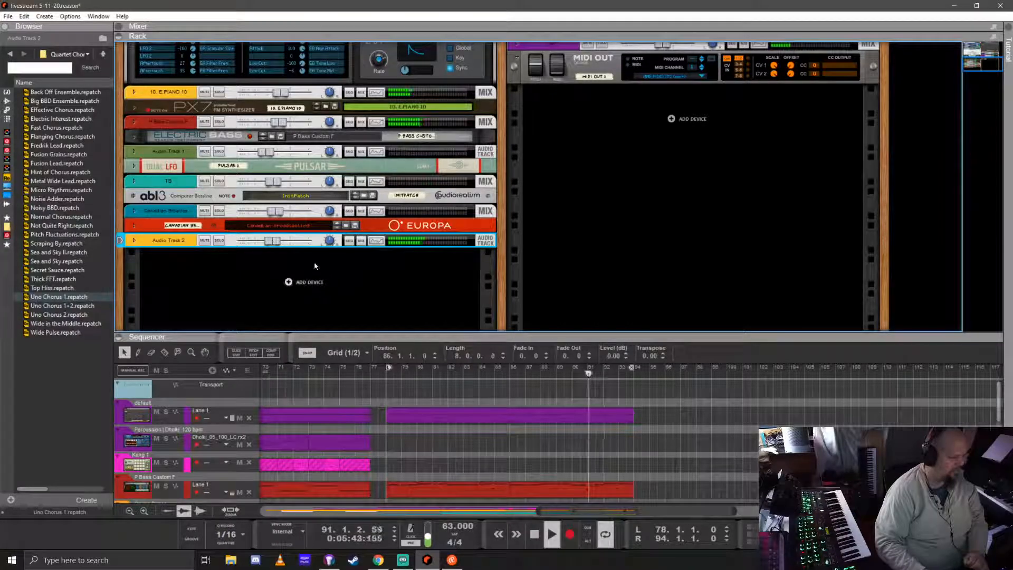
{"action": "left_click_drag", "start_coordinate": [277, 245], "coordinate": [274, 244]}
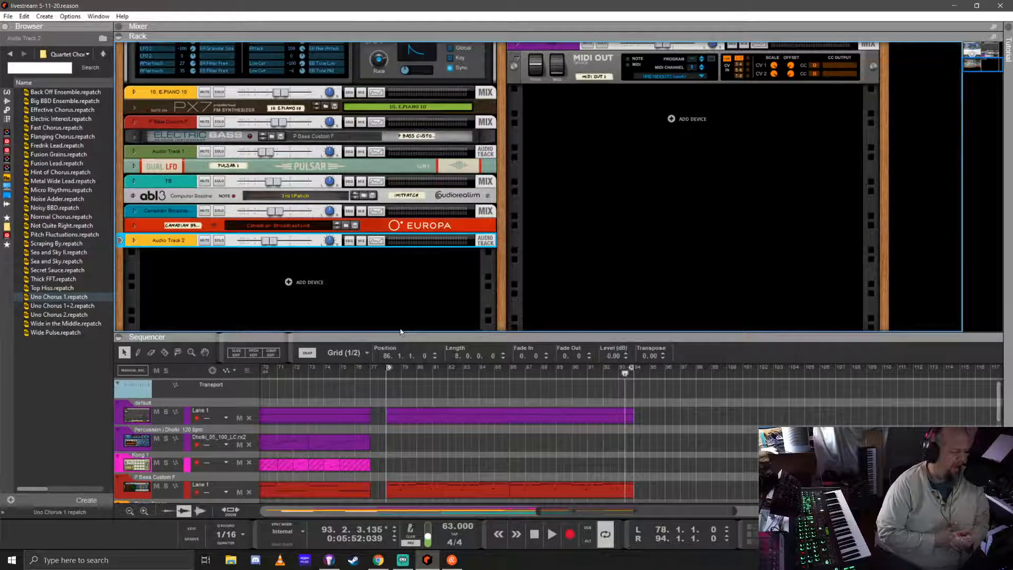
- Enlarge the sequencer and play the arrangement from bar 73 into the final section
{"action": "left_click", "coordinate": [644, 330]}
{"action": "left_click_drag", "start_coordinate": [643, 332], "coordinate": [644, 140]}
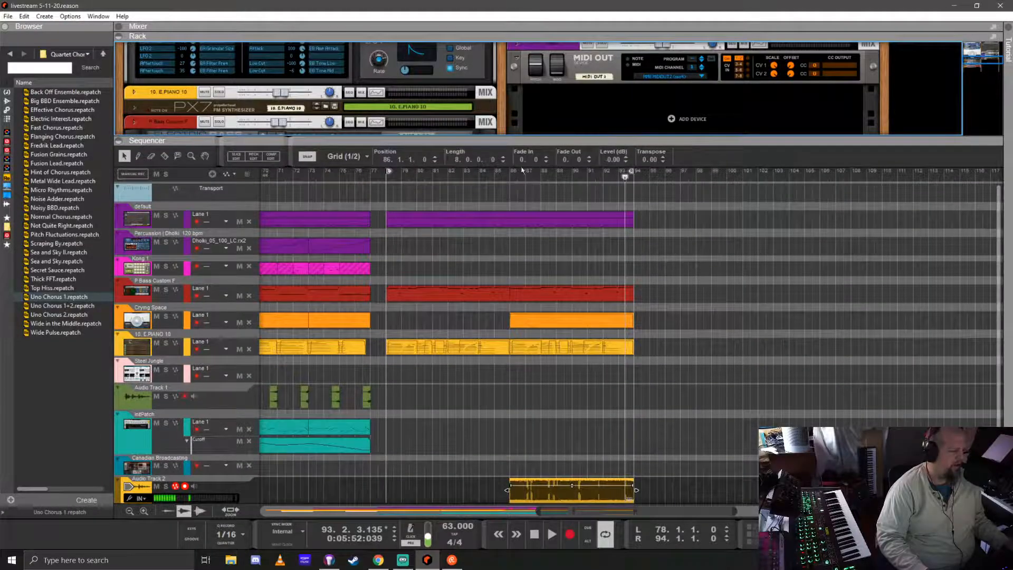
{"action": "left_click", "coordinate": [307, 174]}
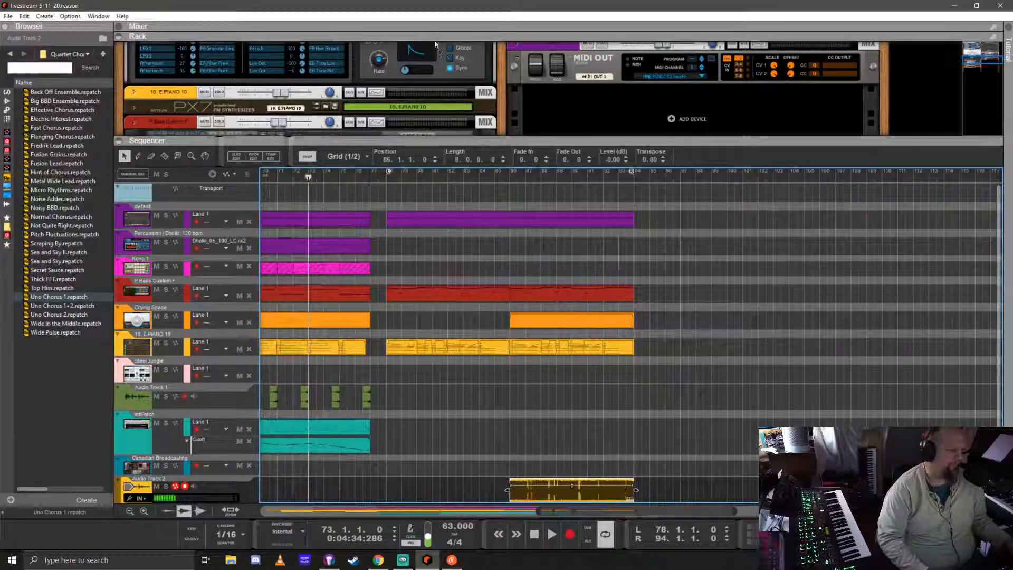
{"action": "scroll", "coordinate": [464, 289], "scroll_direction": "left", "scroll_amount": 6}
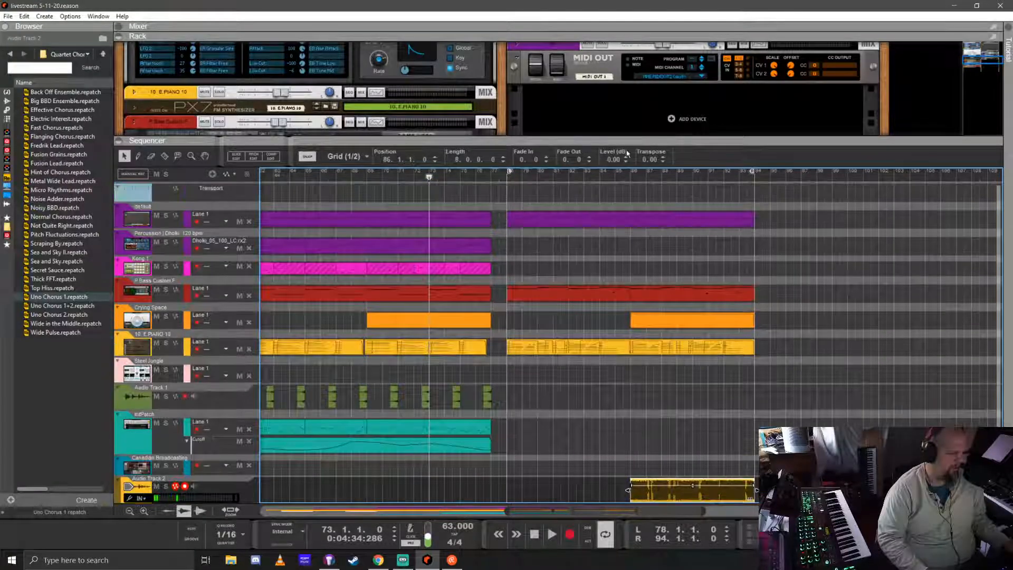
{"action": "left_click_drag", "start_coordinate": [632, 137], "coordinate": [634, 76]}
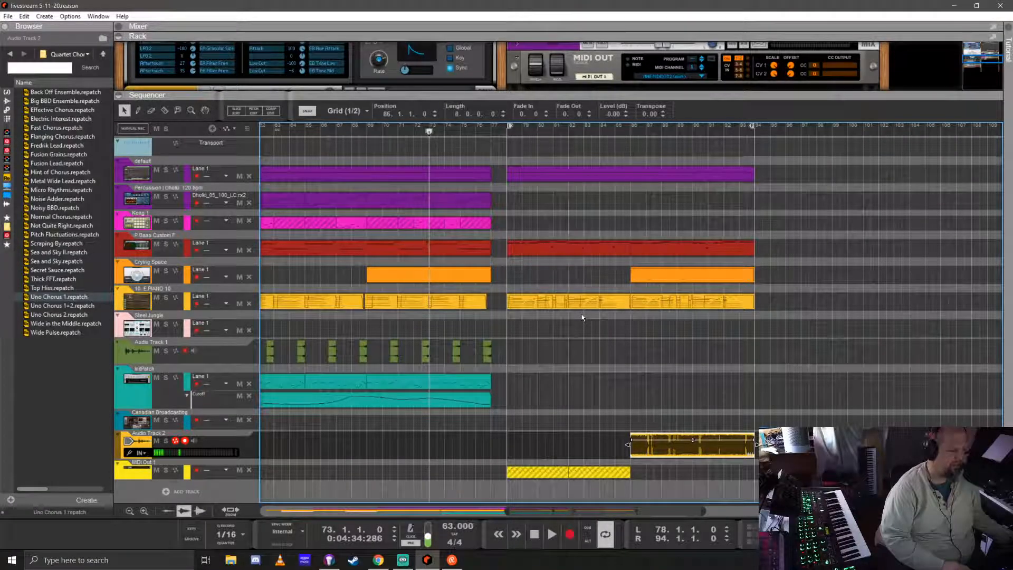
{"action": "key", "text": "space"}
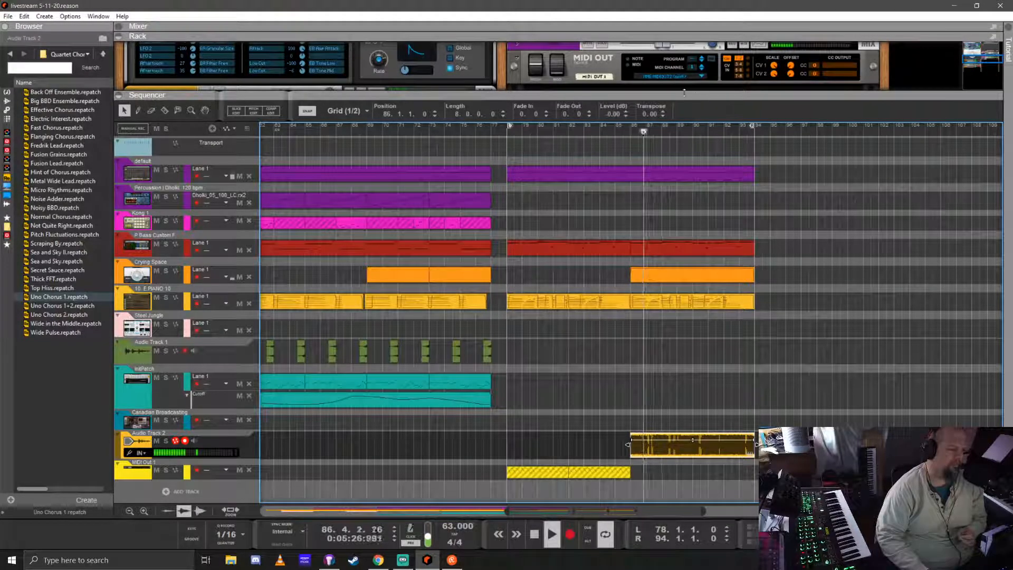
- Expand the mixer, lower Audio Track 2's fader slightly and set its FX5 send level to about -20.23 dB
{"action": "left_click_drag", "start_coordinate": [665, 95], "coordinate": [676, 307]}
{"action": "left_click_drag", "start_coordinate": [671, 32], "coordinate": [676, 330]}
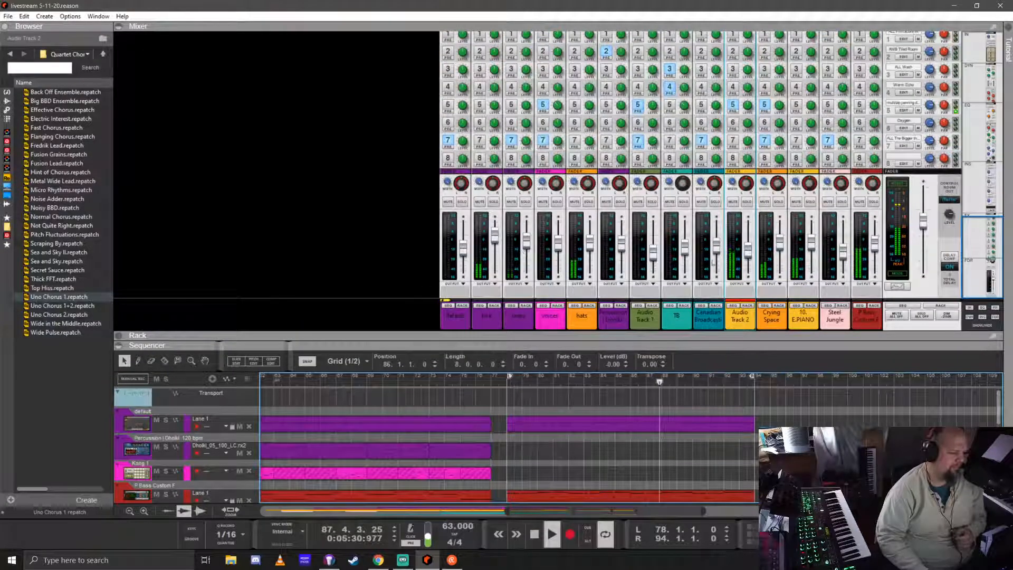
{"action": "left_click_drag", "start_coordinate": [748, 256], "coordinate": [749, 263]}
{"action": "left_click", "coordinate": [733, 105]}
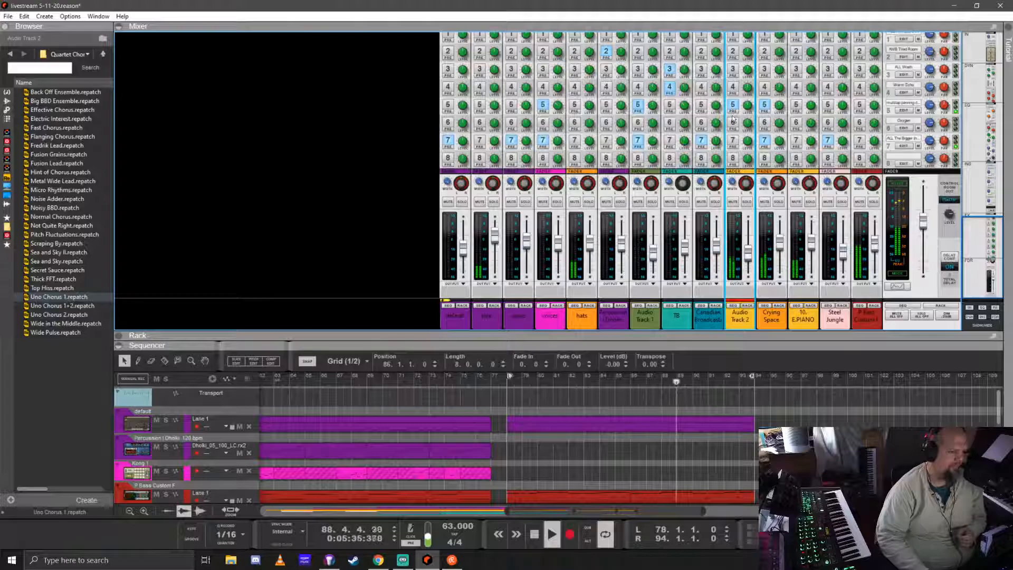
{"action": "left_click_drag", "start_coordinate": [749, 108], "coordinate": [756, 122]}
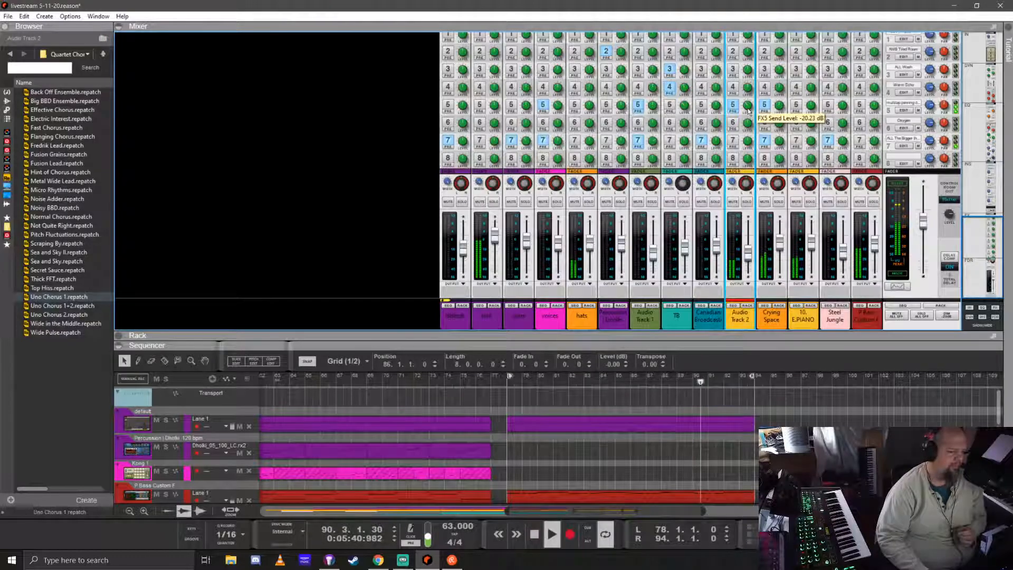
- Enlarge the sequencer and split the default track's clip at bar 86 with the Razor tool
{"action": "left_click_drag", "start_coordinate": [738, 347], "coordinate": [742, 112]}
{"action": "left_click_drag", "start_coordinate": [744, 95], "coordinate": [744, 101]}
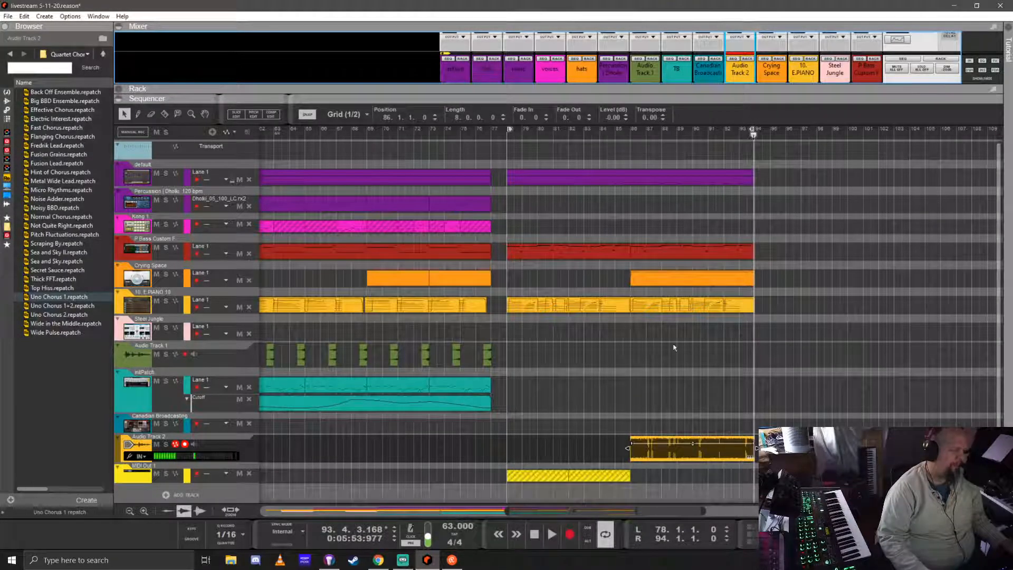
{"action": "scroll", "coordinate": [632, 341], "scroll_direction": "down", "scroll_amount": 3}
{"action": "left_click_drag", "start_coordinate": [732, 462], "coordinate": [641, 165]}
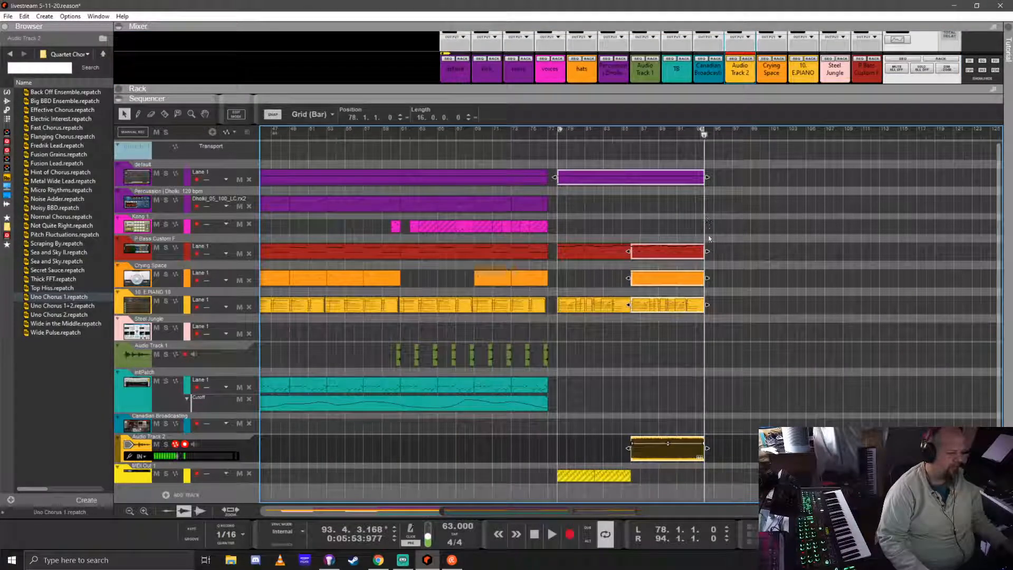
{"action": "left_click", "coordinate": [755, 289]}
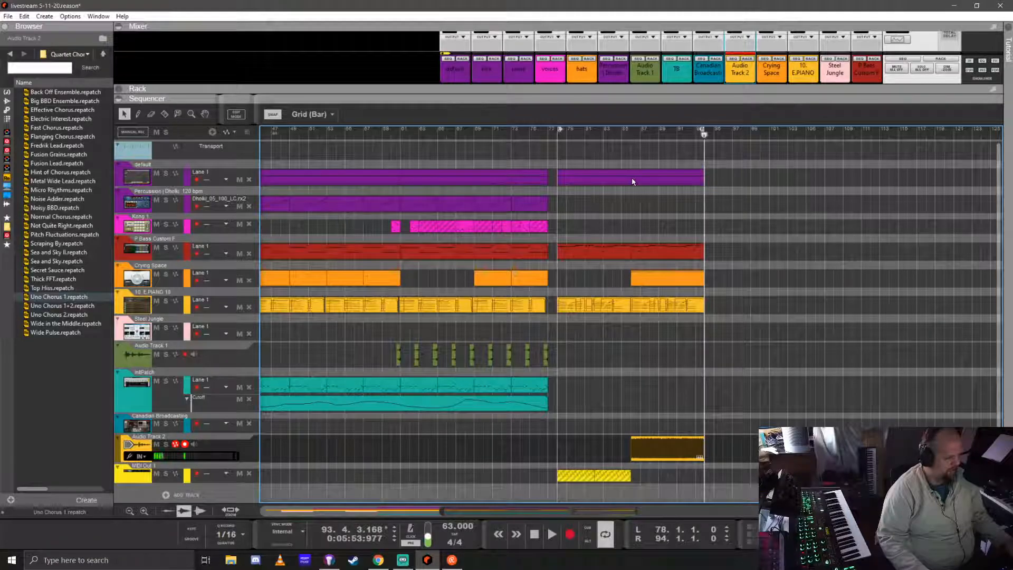
{"action": "key", "text": "r"}
{"action": "key", "text": "q"}
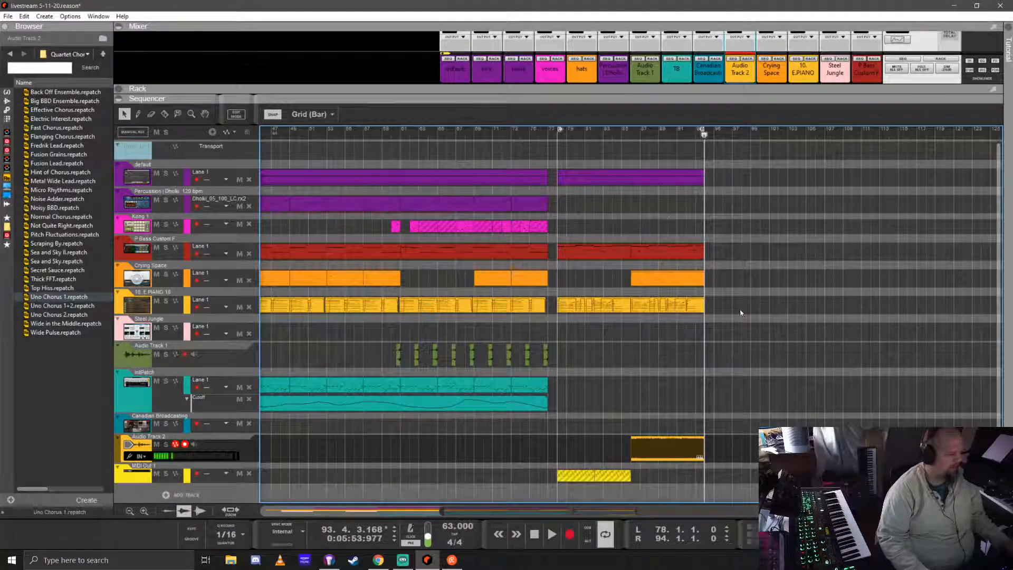
- Duplicate all clips between bars 86 and 94 so that the copies start at bar 94
{"action": "left_click_drag", "start_coordinate": [745, 461], "coordinate": [645, 168]}
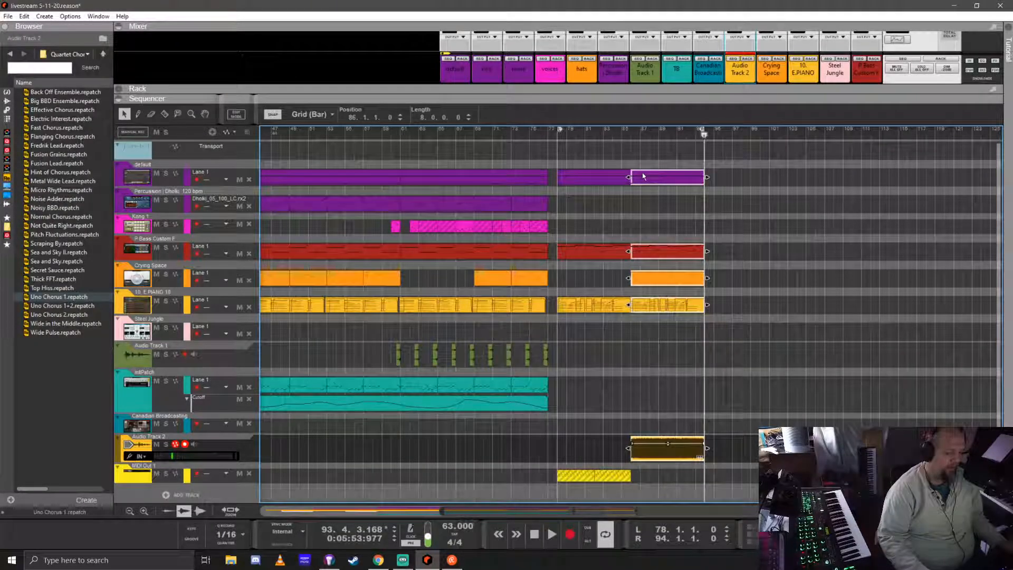
{"action": "left_click_drag", "start_coordinate": [643, 176], "coordinate": [718, 184]}
{"action": "left_click", "coordinate": [817, 180]}
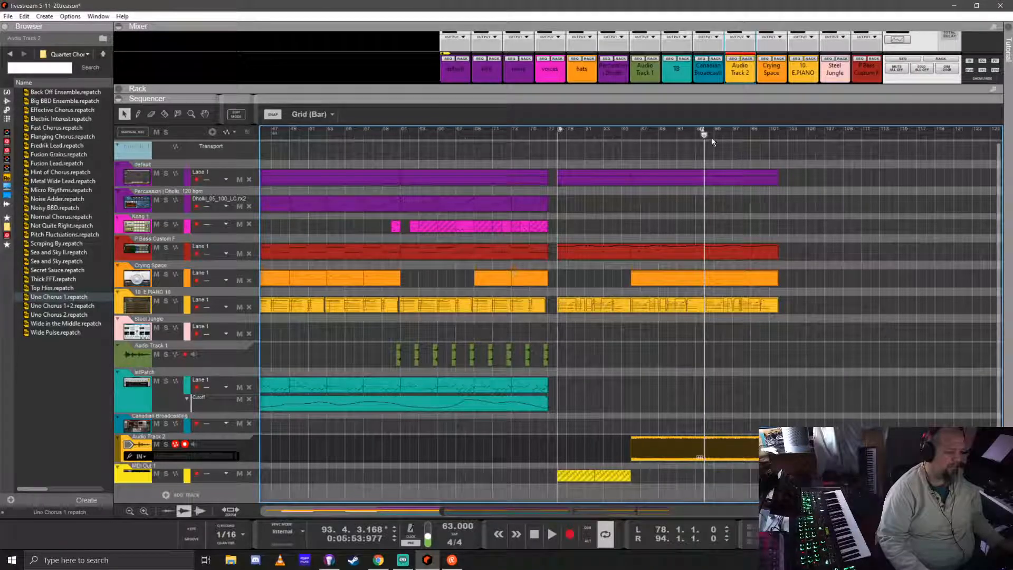
- Set the loop from bar 86 to bar 102 and move the playback position to bar 86
{"action": "mouse_move", "coordinate": [704, 131]}
{"action": "left_mouse_down"}
{"action": "mouse_move", "coordinate": [787, 131]}
{"action": "mouse_move", "coordinate": [776, 129]}
{"action": "left_mouse_up"}
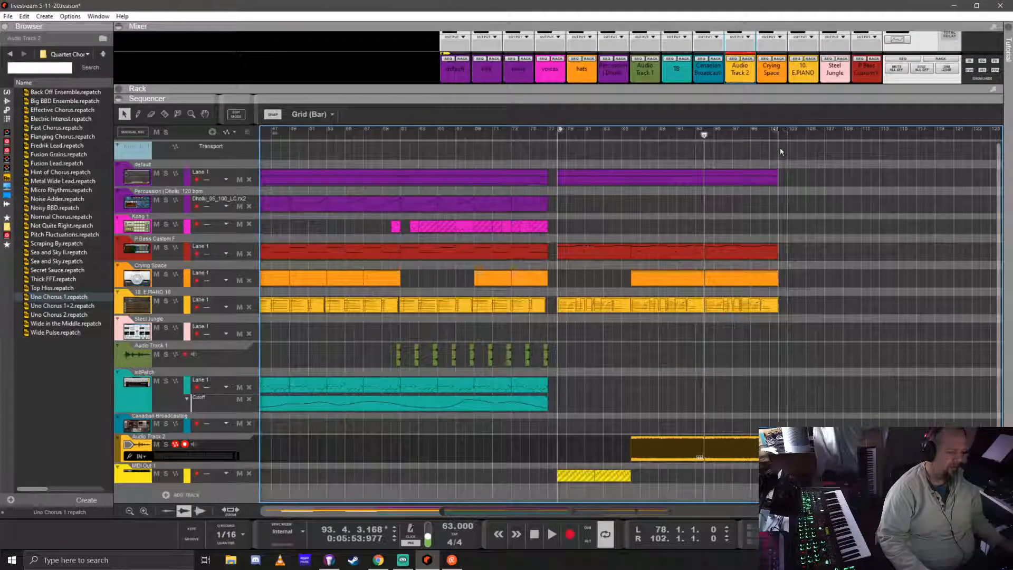
{"action": "mouse_move", "coordinate": [561, 132]}
{"action": "left_mouse_down"}
{"action": "mouse_move", "coordinate": [649, 134]}
{"action": "mouse_move", "coordinate": [631, 141]}
{"action": "left_mouse_up"}
{"action": "left_click_drag", "start_coordinate": [704, 135], "coordinate": [632, 138]}
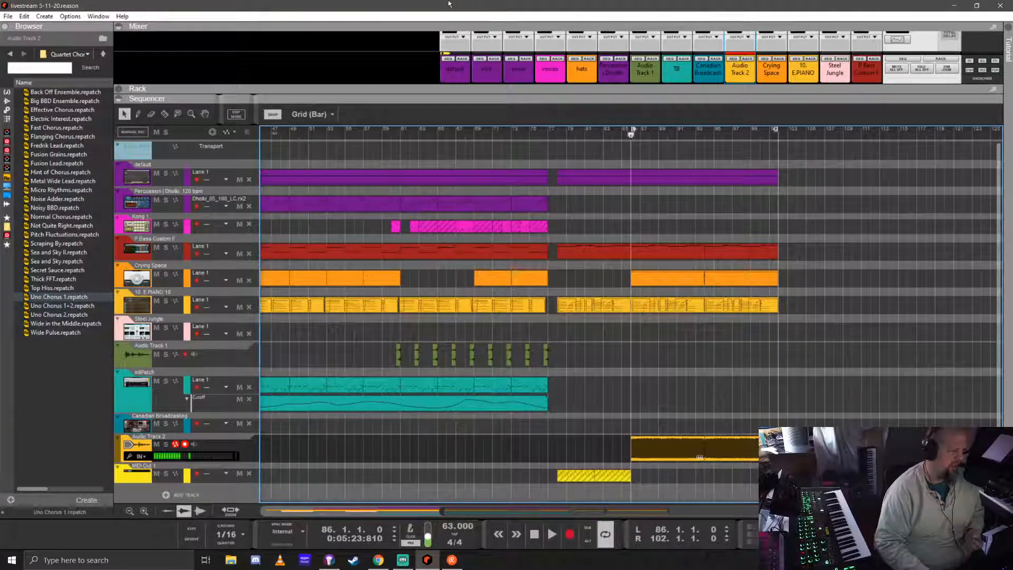
- Enlarge the rack and fold the Crying Space instrument, leaving the PX7 synthesizer folded as well
{"action": "left_click_drag", "start_coordinate": [465, 100], "coordinate": [465, 380]}
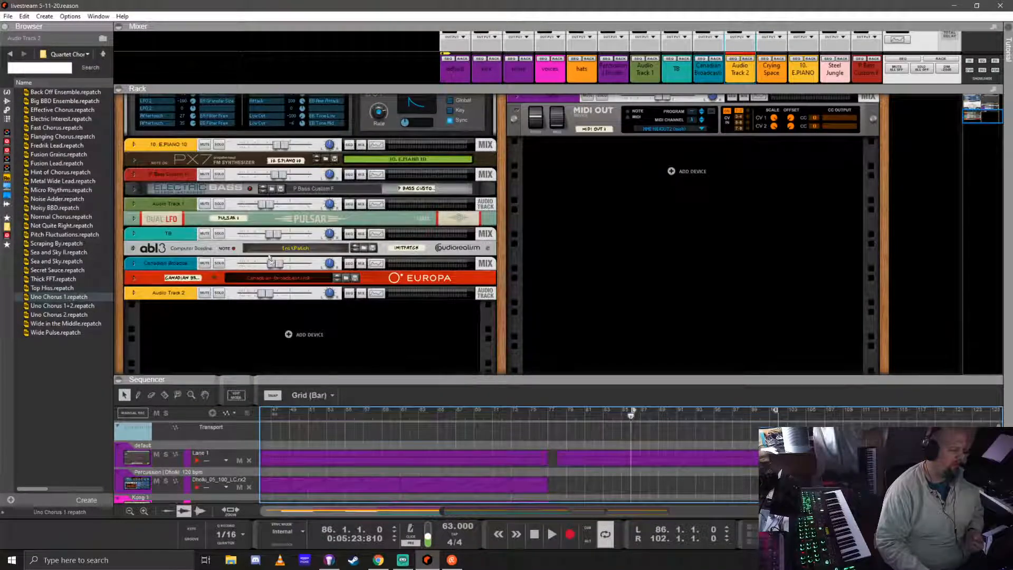
{"action": "scroll", "coordinate": [266, 247], "scroll_direction": "up", "scroll_amount": 3}
{"action": "scroll", "coordinate": [124, 149], "scroll_direction": "up", "scroll_amount": 2}
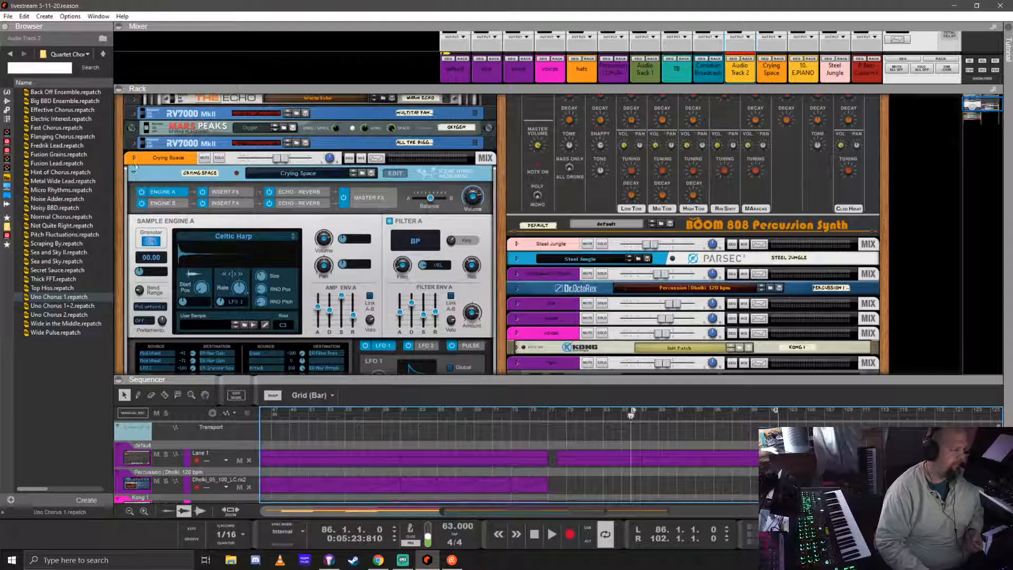
{"action": "left_click", "coordinate": [134, 172]}
{"action": "scroll", "coordinate": [167, 200], "scroll_direction": "down", "scroll_amount": 2}
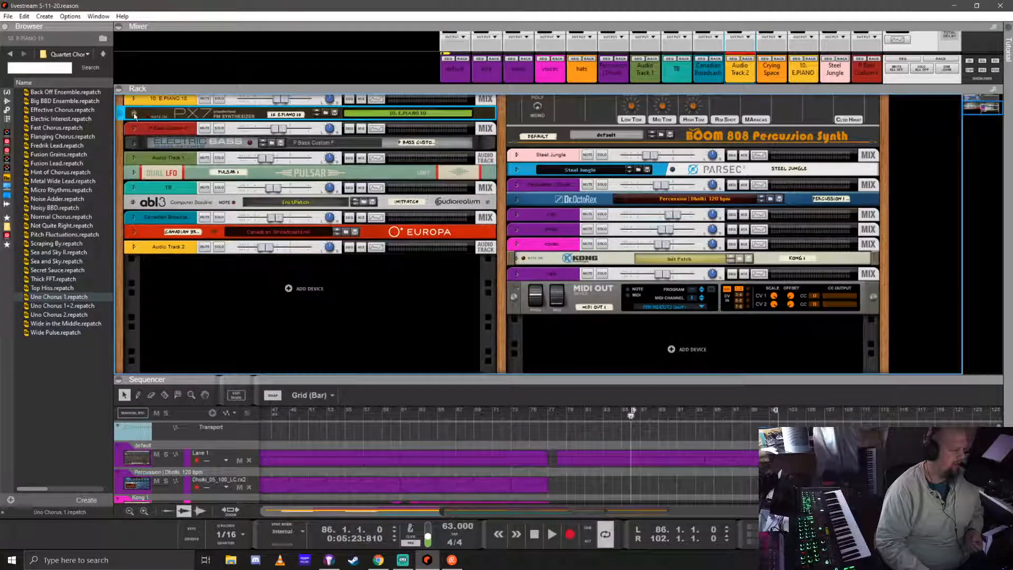
{"action": "left_click", "coordinate": [134, 113]}
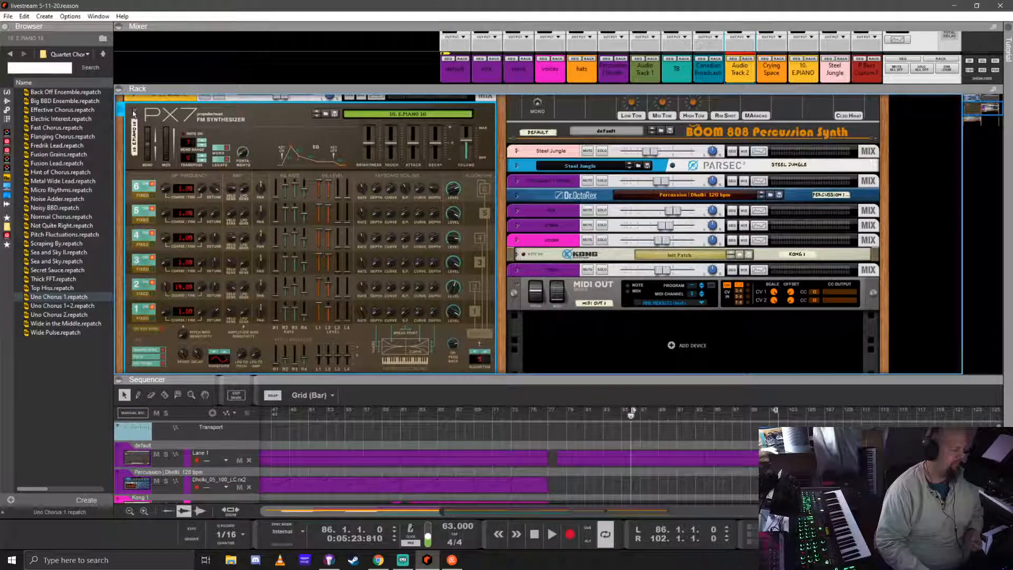
{"action": "left_click", "coordinate": [134, 113]}
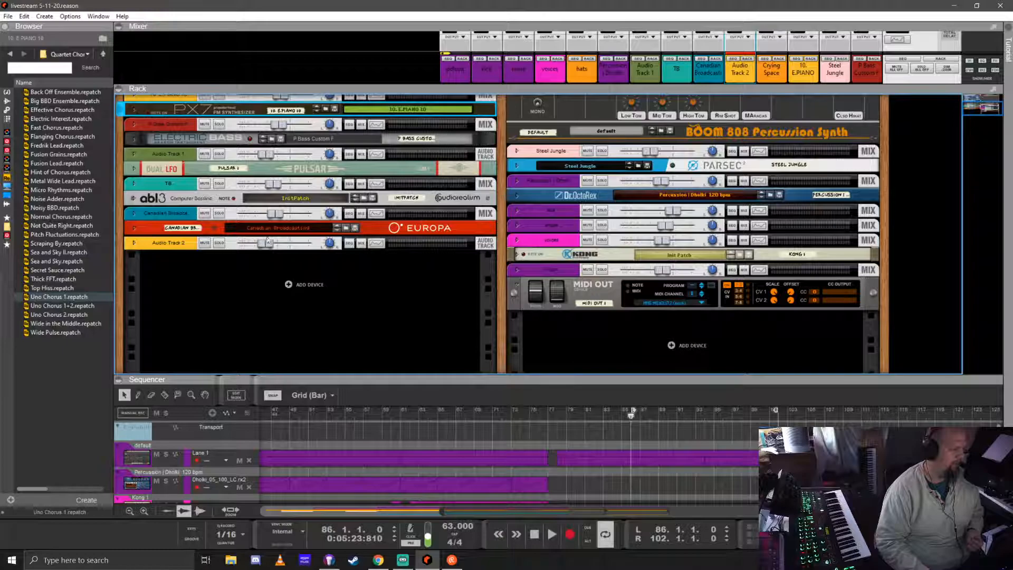
{"action": "scroll", "coordinate": [305, 275], "scroll_direction": "up", "scroll_amount": 3}
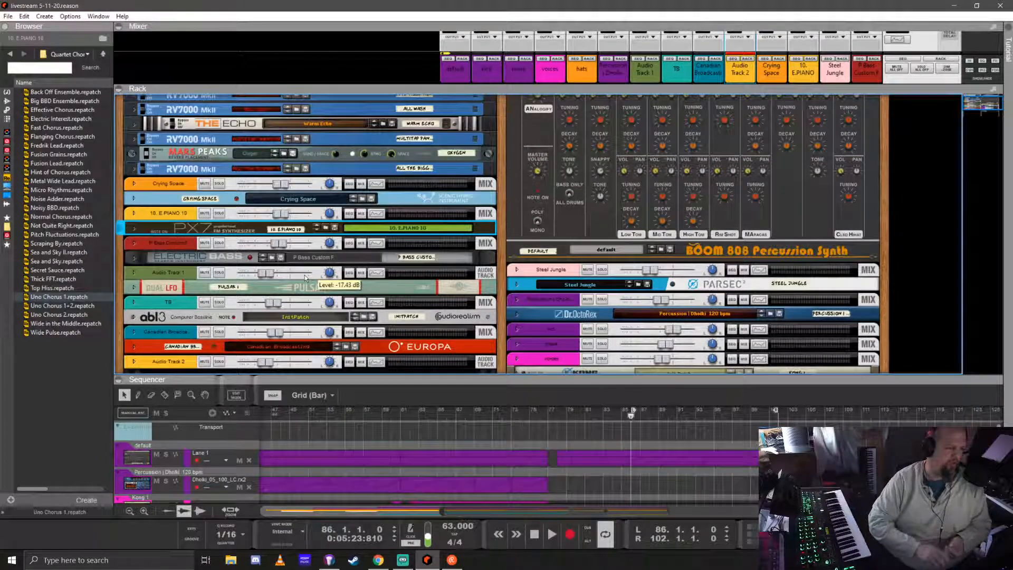
- Enlarge the sequencer and delete the MIDI Out 1 clips between bars 78 and 86
{"action": "left_click_drag", "start_coordinate": [663, 380], "coordinate": [707, 93]}
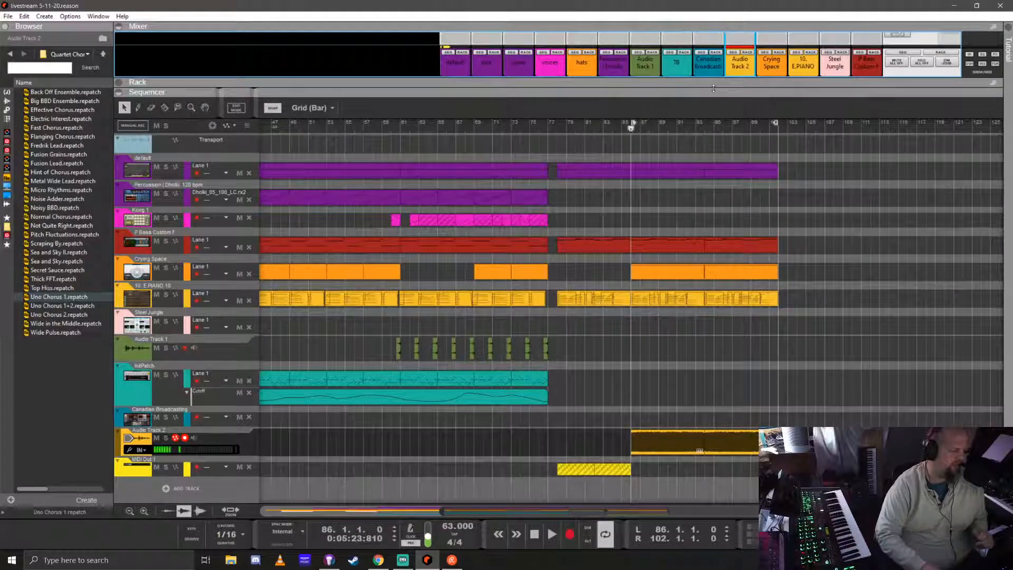
{"action": "left_click", "coordinate": [665, 466]}
{"action": "left_click", "coordinate": [608, 468]}
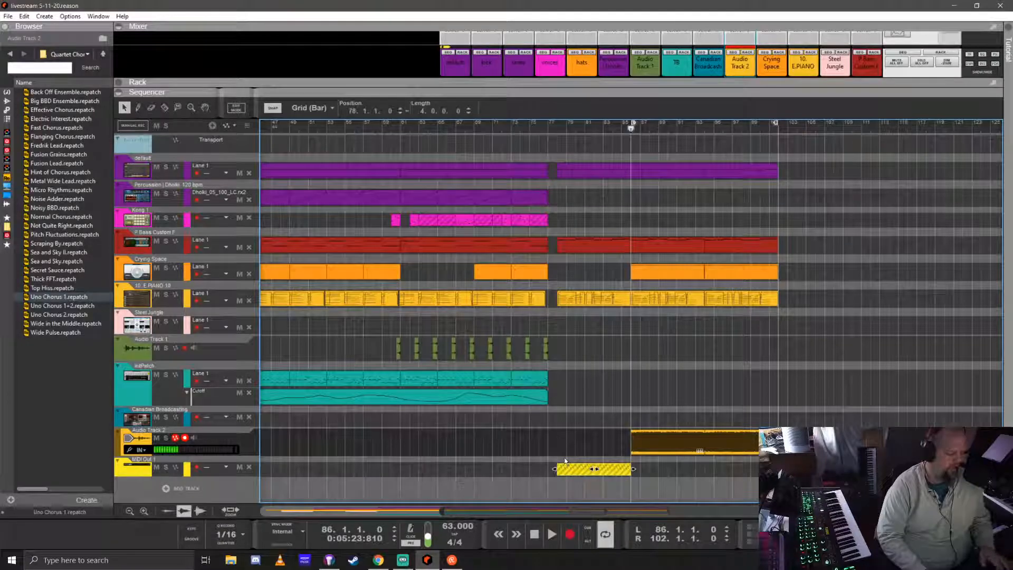
{"action": "key", "text": "Delete"}
- Play the arrangement from bar 1 to review the opening, and return the playback position to the song start
{"action": "left_click", "coordinate": [705, 128]}
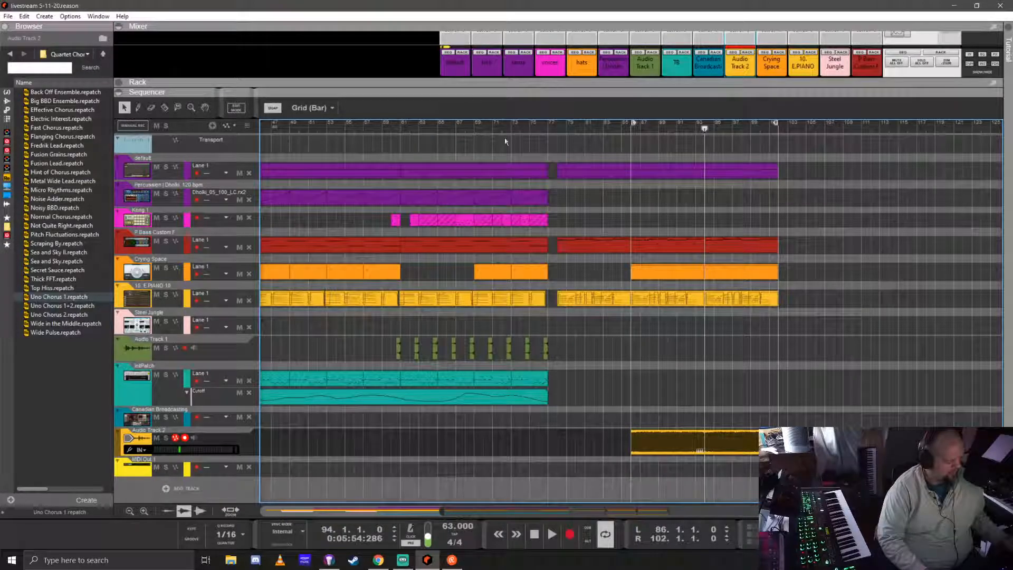
{"action": "scroll", "coordinate": [442, 273], "scroll_direction": "down", "scroll_amount": 2}
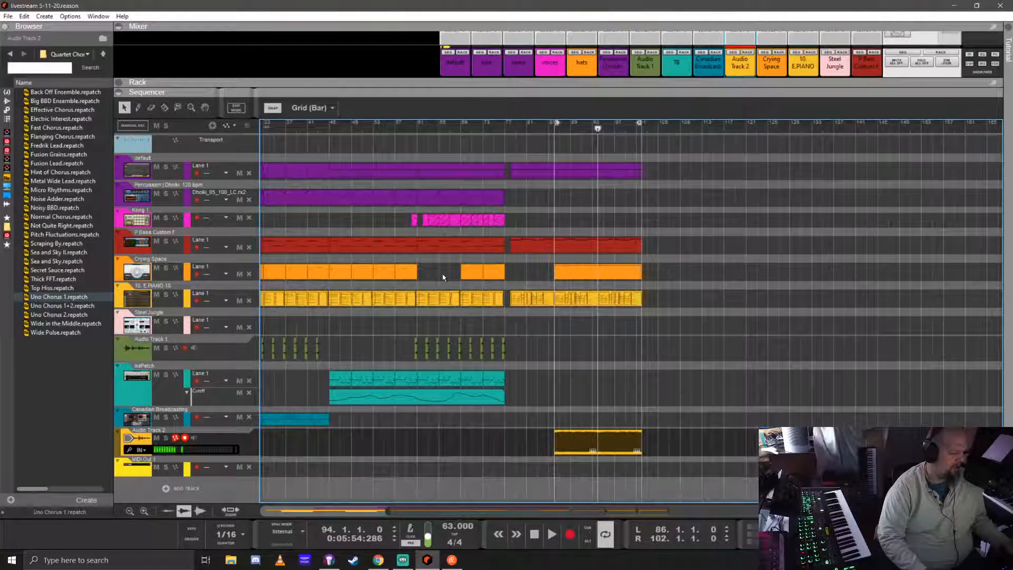
{"action": "scroll", "coordinate": [458, 276], "scroll_direction": "left", "scroll_amount": 3}
{"action": "key", "text": "Home"}
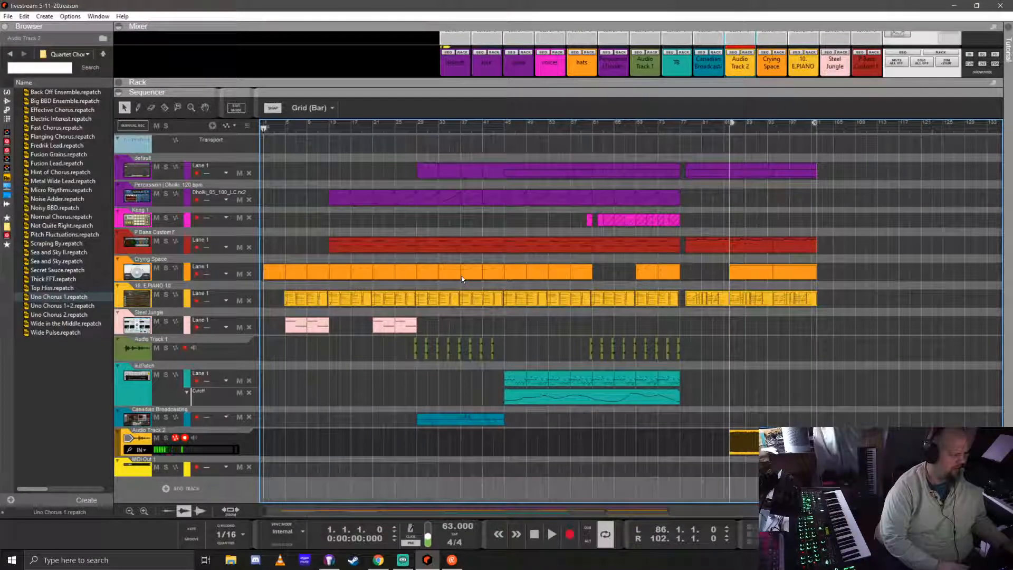
{"action": "key", "text": "space"}
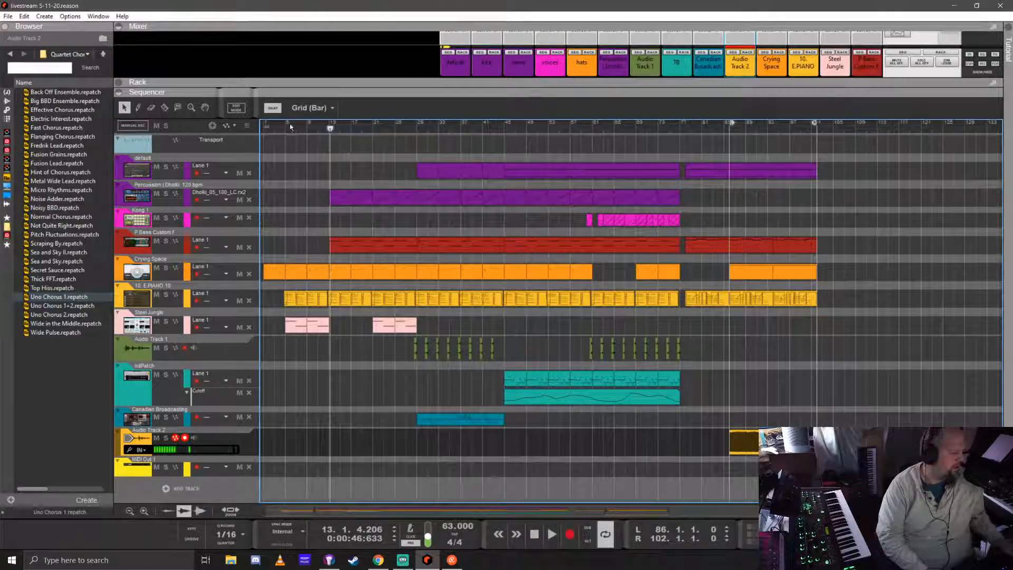
{"action": "left_click", "coordinate": [269, 125]}
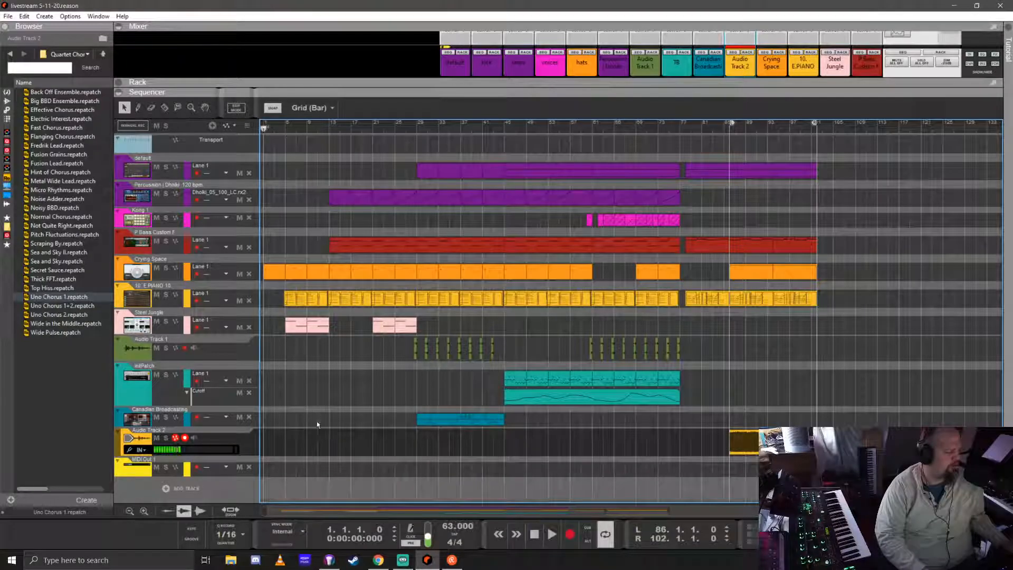
- Create a new audio track below MIDI Out 1 and choose its recording input
{"action": "left_click", "coordinate": [175, 489]}
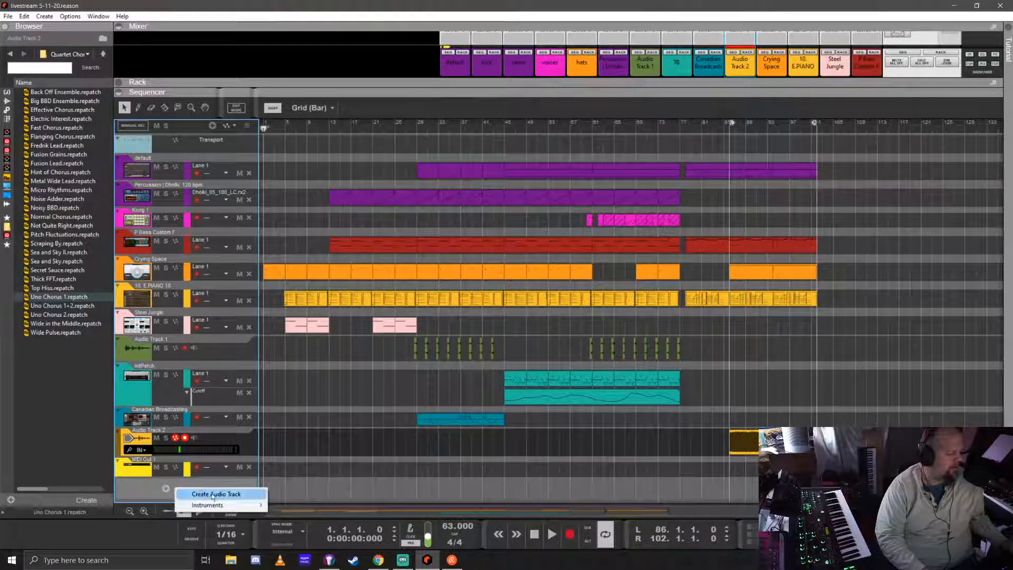
{"action": "left_click", "coordinate": [225, 494]}
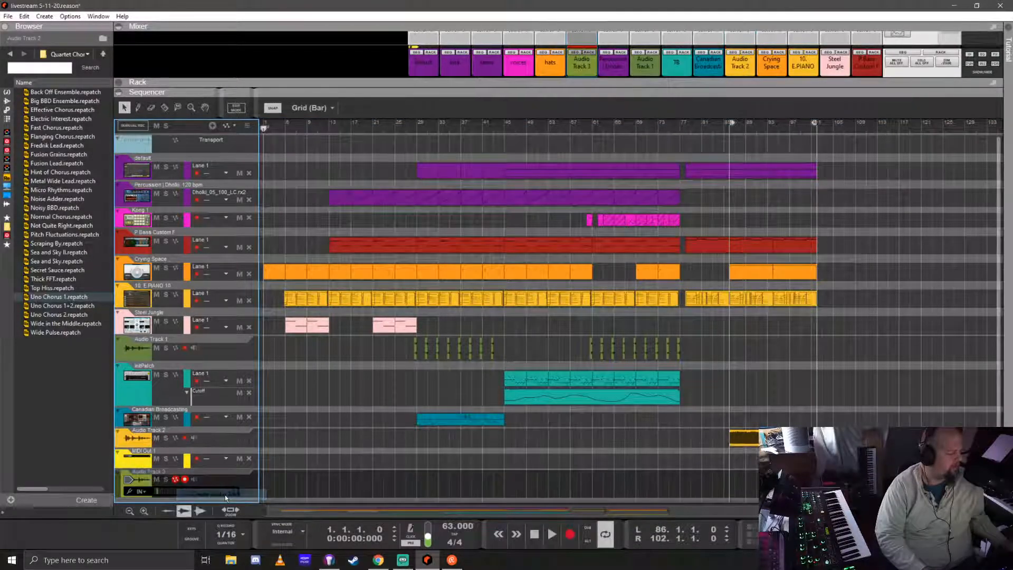
{"action": "left_click", "coordinate": [147, 494]}
{"action": "left_click", "coordinate": [172, 512]}
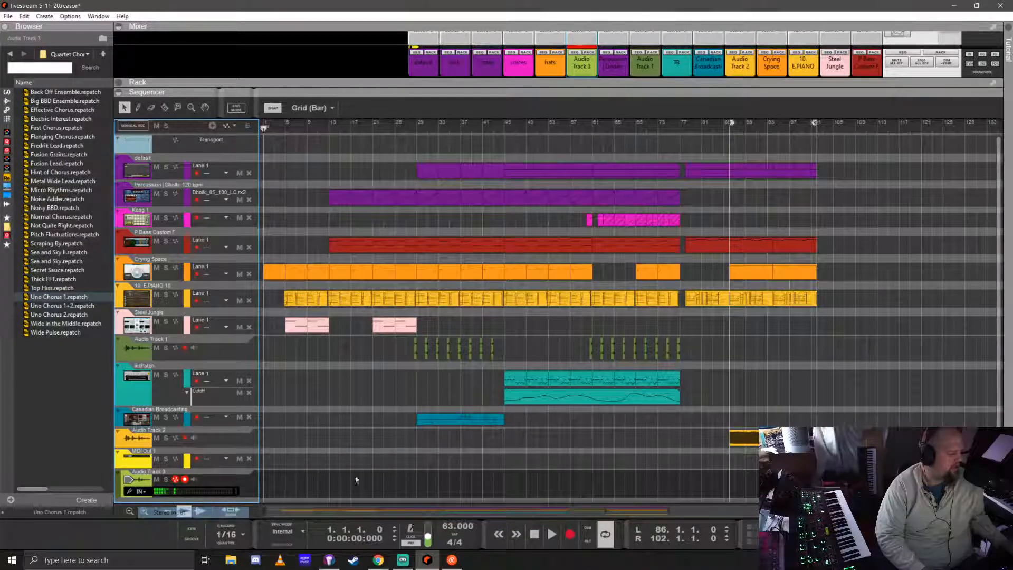
{"action": "scroll", "coordinate": [324, 405], "scroll_direction": "down", "scroll_amount": 2}
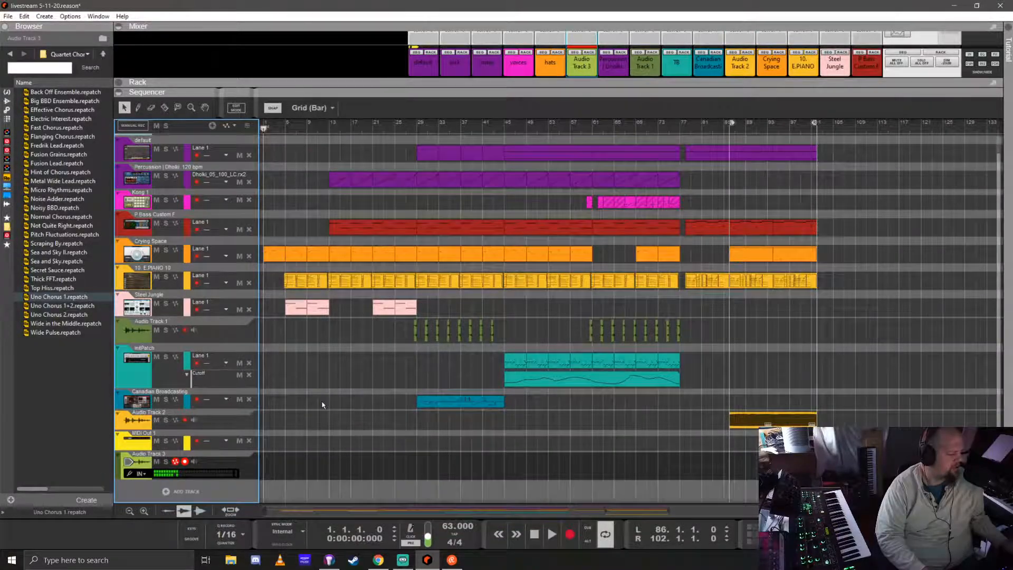
- Rename Audio Track 2 as Model D
{"action": "double_click", "coordinate": [143, 415]}
{"action": "type", "text": "Mad"}
{"action": "type", "text": "el D"}
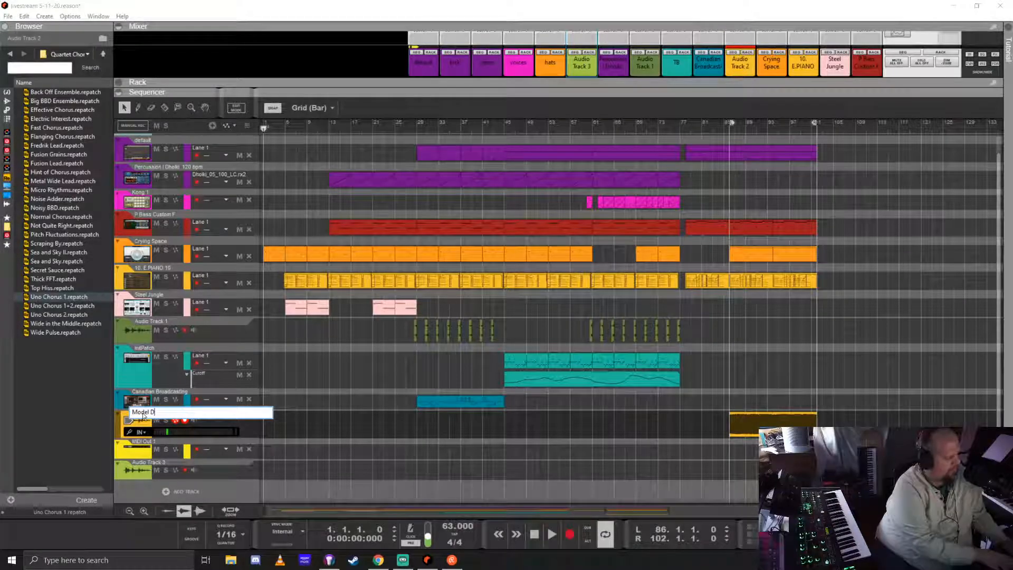
{"action": "key", "text": "Return"}
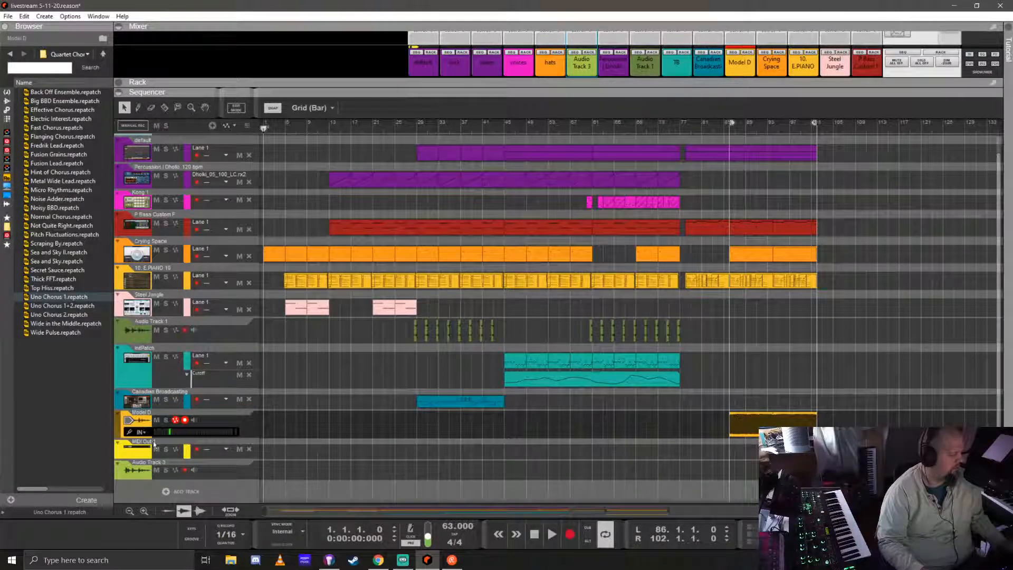
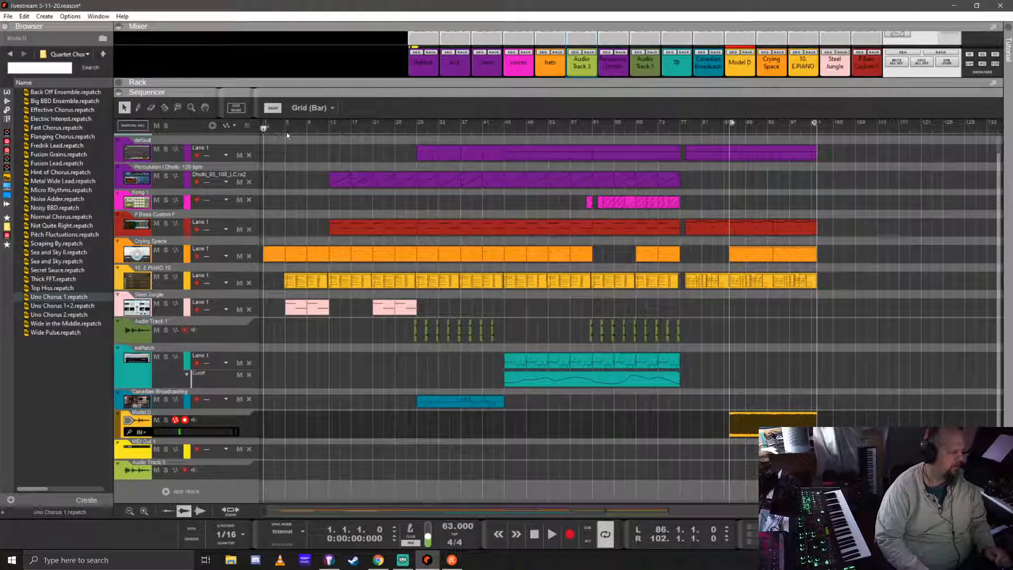
- Solo MIDI Out 1 and Audio Track 3, and select a different mio4 output port for the MIDI Out 1 device
{"action": "left_click", "coordinate": [167, 450]}
{"action": "left_click", "coordinate": [166, 470]}
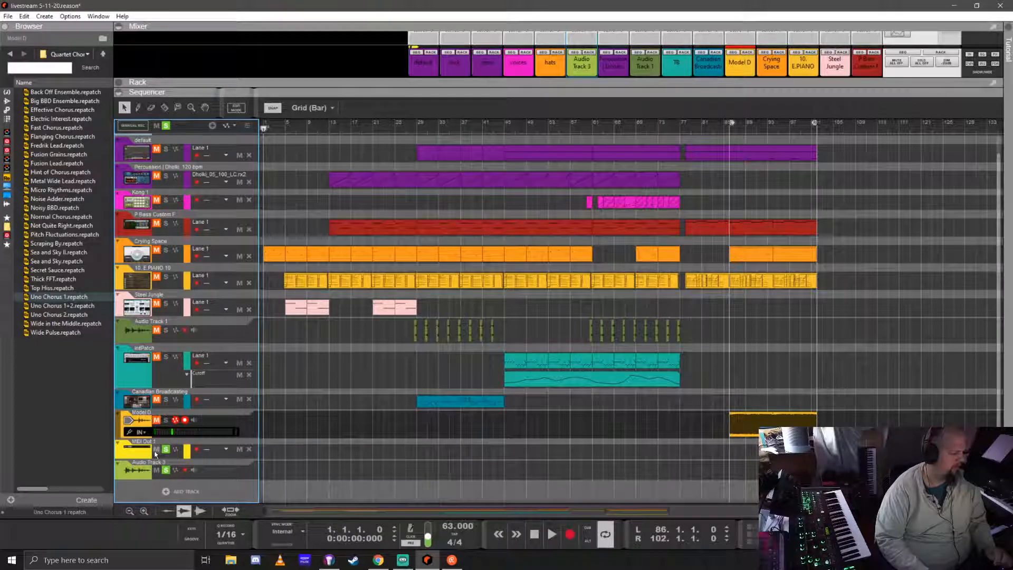
{"action": "left_click", "coordinate": [133, 448]}
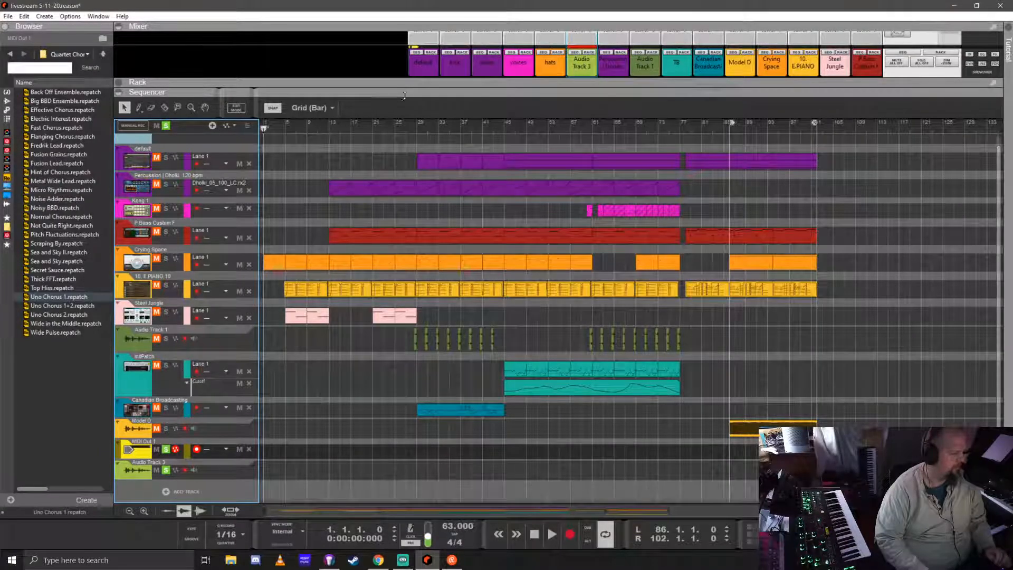
{"action": "key", "text": "F6"}
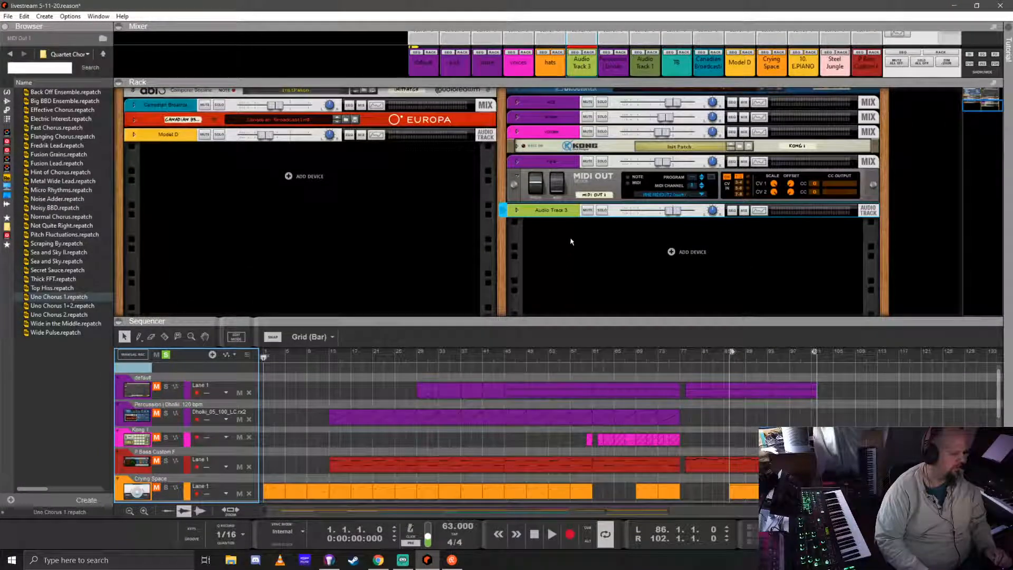
{"action": "left_click", "coordinate": [702, 195]}
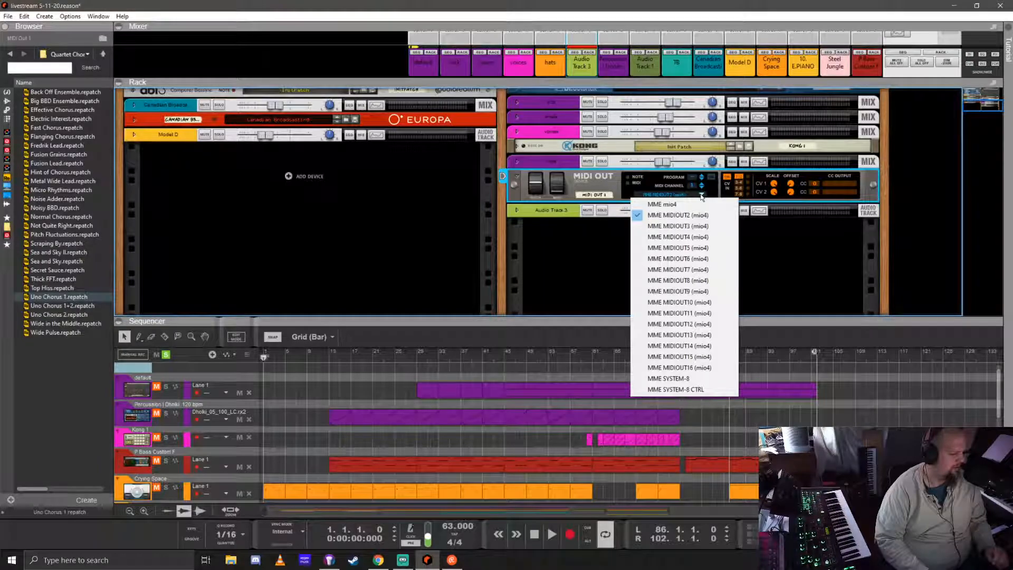
{"action": "left_click", "coordinate": [671, 312]}
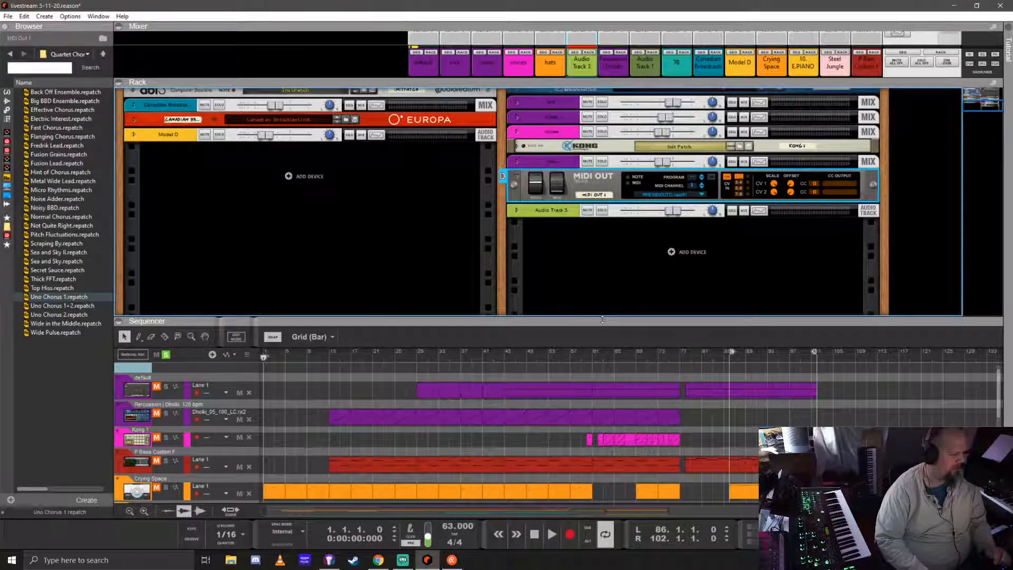
- Enlarge the sequencer and record a MIDI take on MIDI Out 1 from bar 1, clearing the track solos while recording
{"action": "left_click_drag", "start_coordinate": [588, 318], "coordinate": [585, 199]}
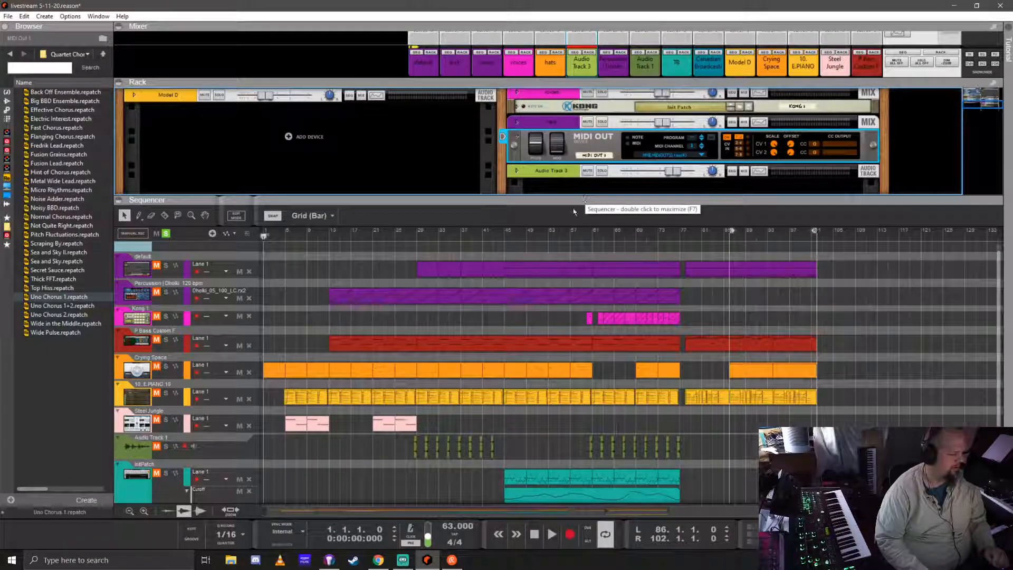
{"action": "left_click_drag", "start_coordinate": [563, 201], "coordinate": [574, 93]}
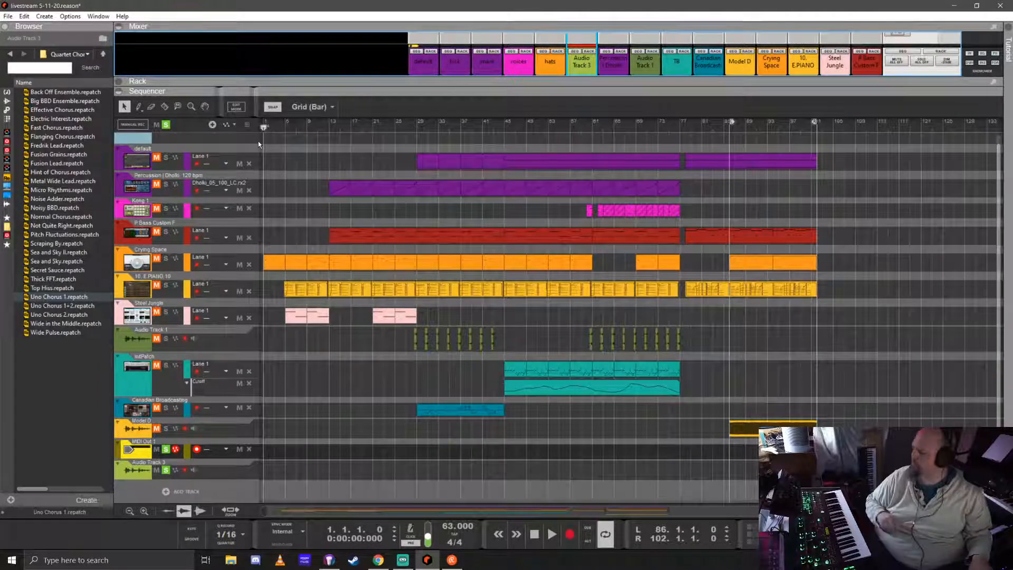
{"action": "key", "text": "ctrl+Return"}
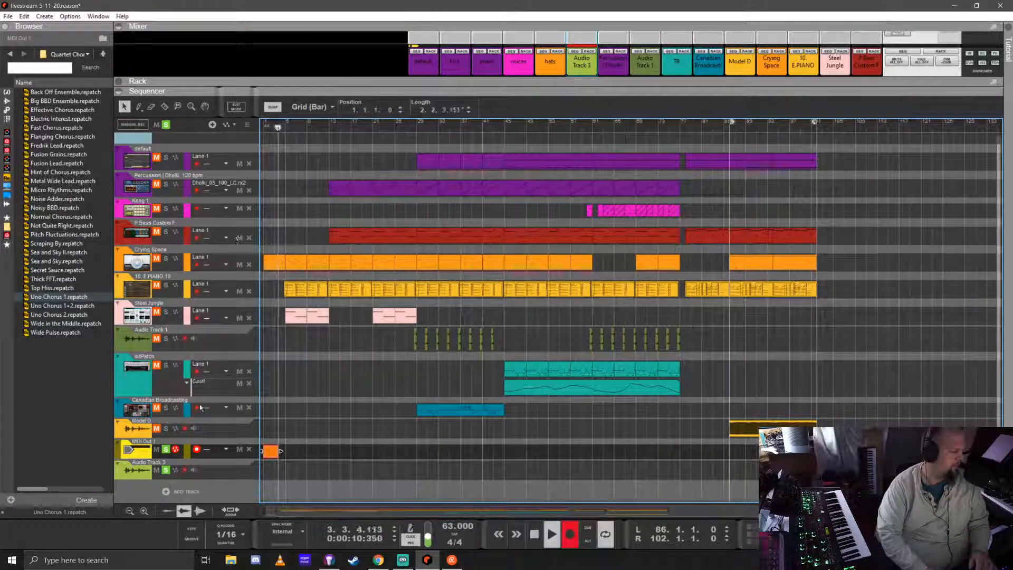
{"action": "left_click", "coordinate": [167, 450]}
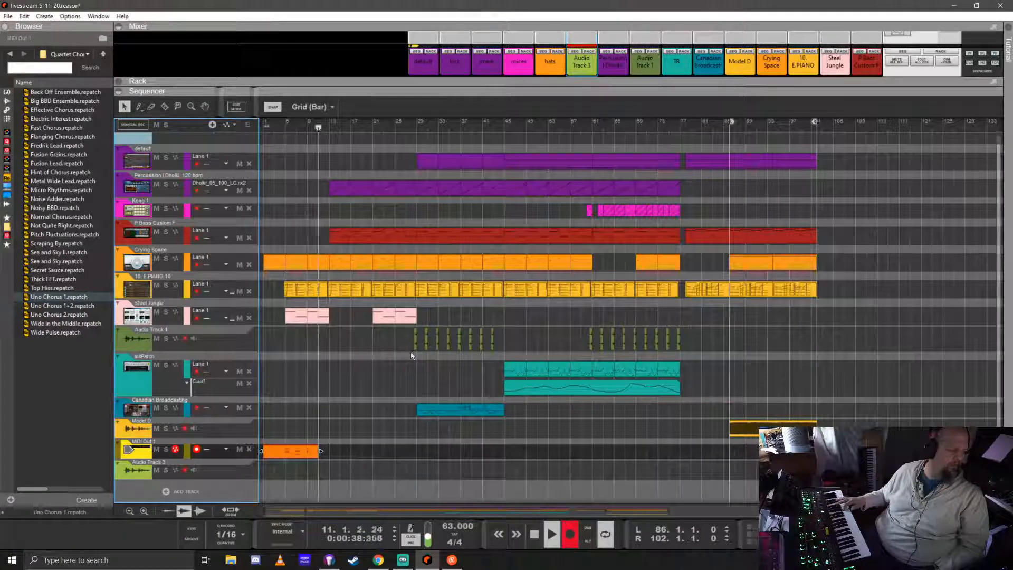
{"action": "key", "text": "space"}
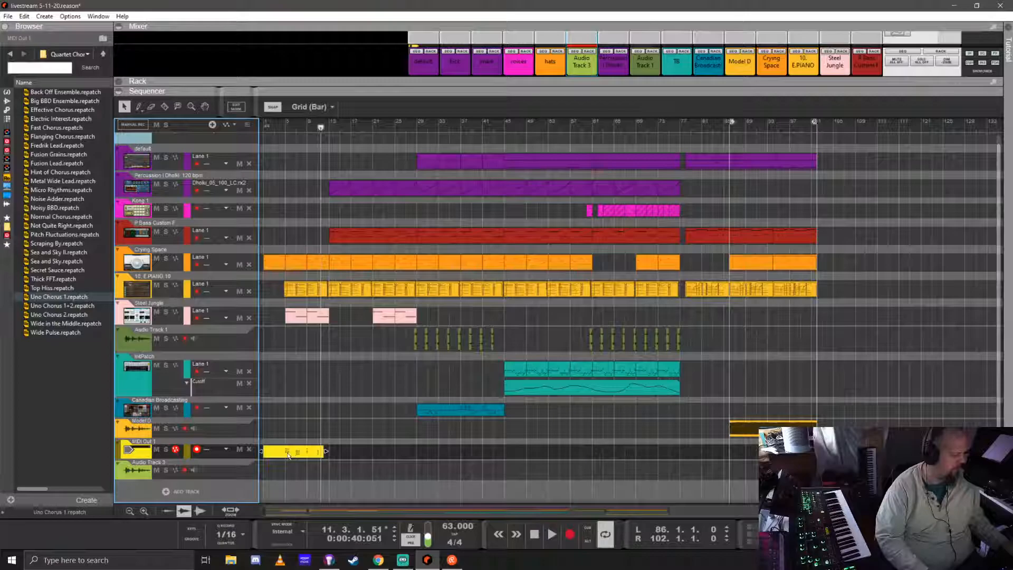
- Open the recorded MIDI Out 1 clip and shorten the four-note chord at bar 9 to a length of 0.0.2.0
{"action": "scroll", "coordinate": [294, 451], "scroll_direction": "up", "scroll_amount": 4}
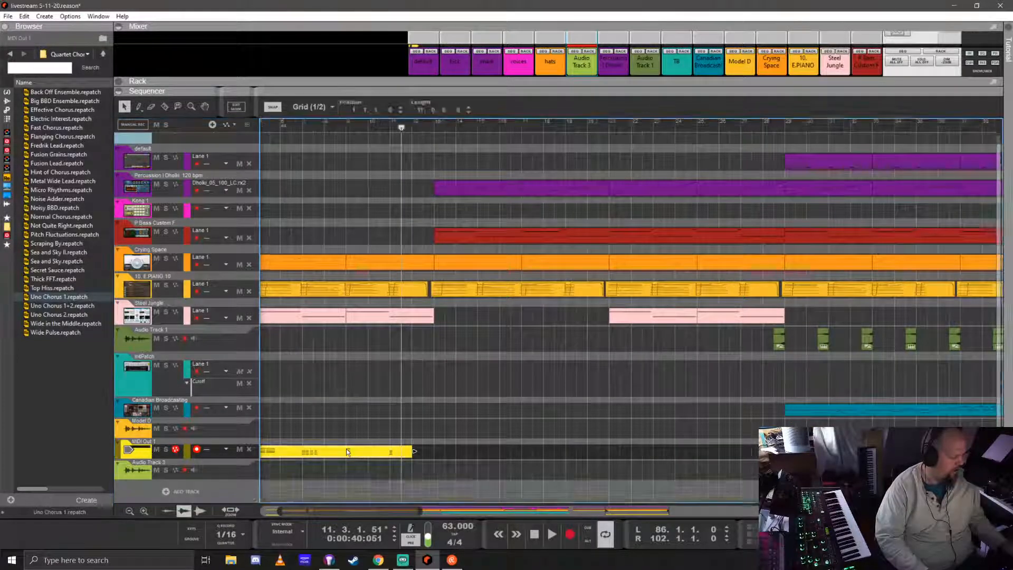
{"action": "double_click", "coordinate": [347, 450]}
{"action": "scroll", "coordinate": [427, 353], "scroll_direction": "down", "scroll_amount": 3}
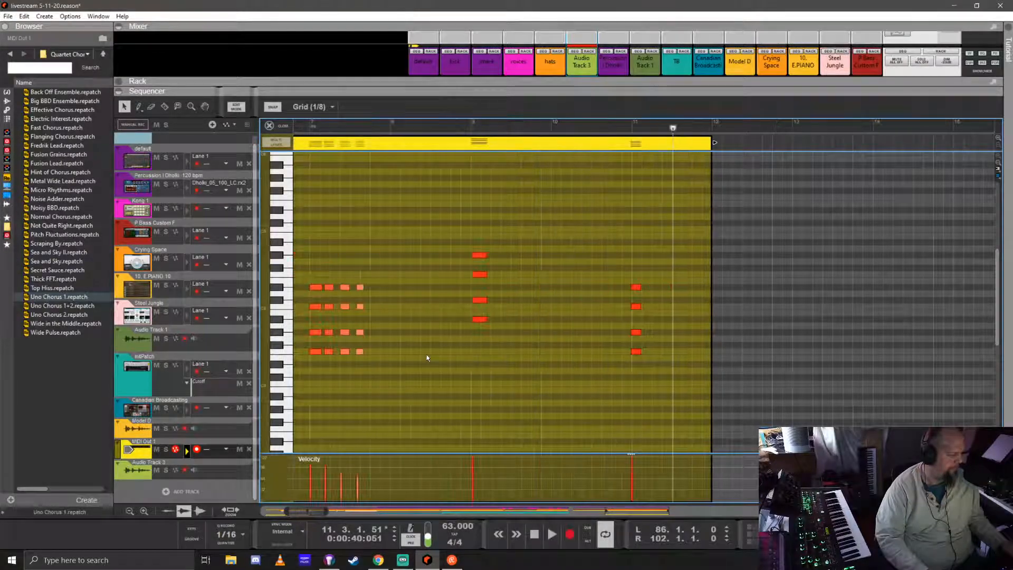
{"action": "left_click_drag", "start_coordinate": [470, 195], "coordinate": [636, 394]}
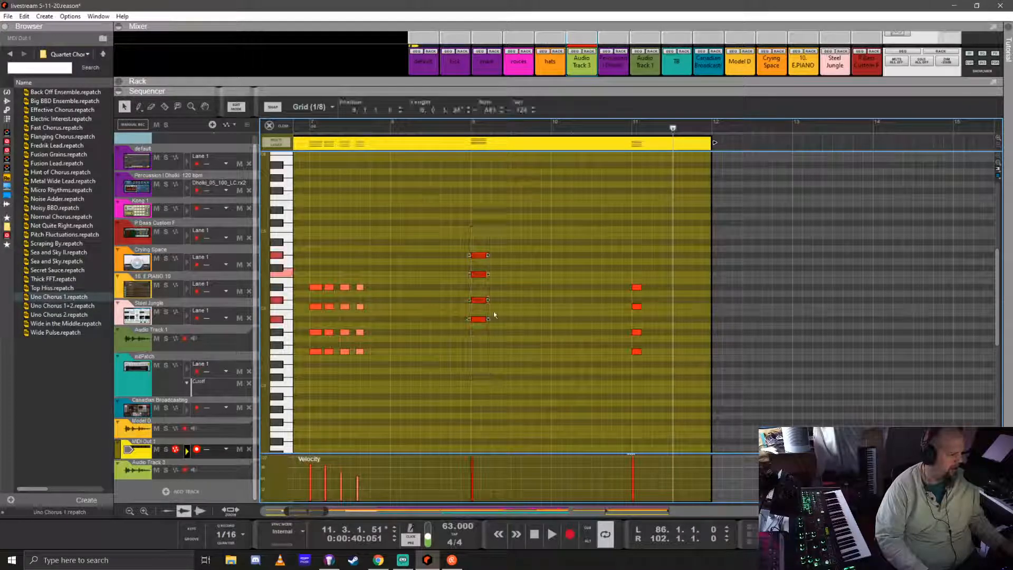
{"action": "scroll", "coordinate": [445, 299], "scroll_direction": "up", "scroll_amount": 3}
{"action": "scroll", "coordinate": [559, 305], "scroll_direction": "up", "scroll_amount": 1}
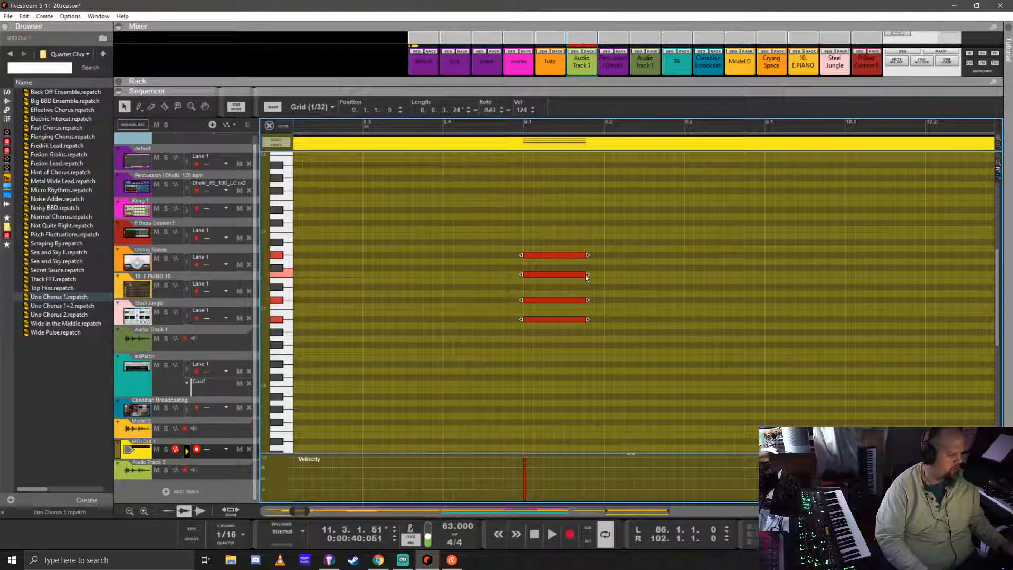
{"action": "left_click_drag", "start_coordinate": [588, 275], "coordinate": [564, 274]}
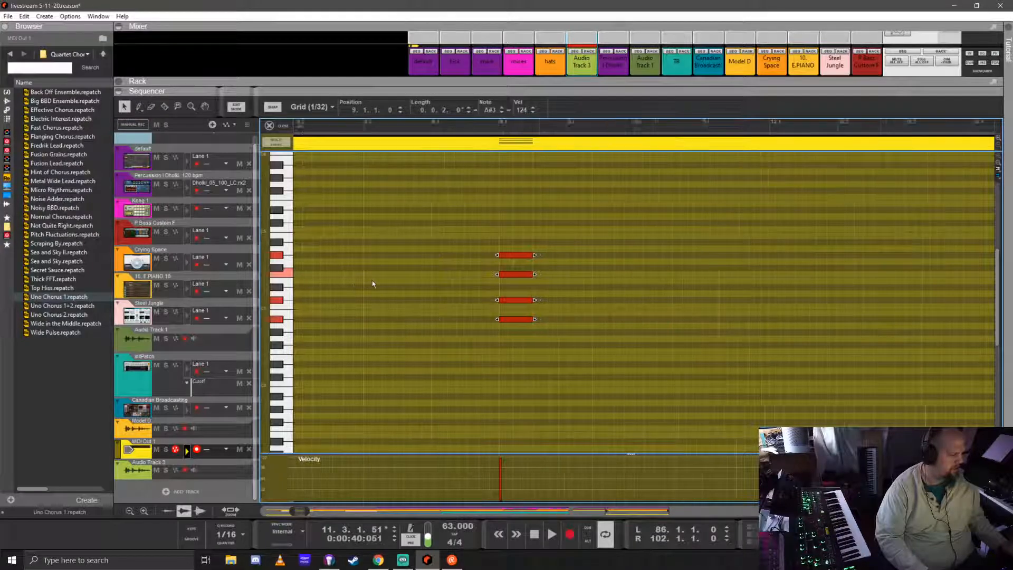
{"action": "scroll", "coordinate": [374, 281], "scroll_direction": "down", "scroll_amount": 4}
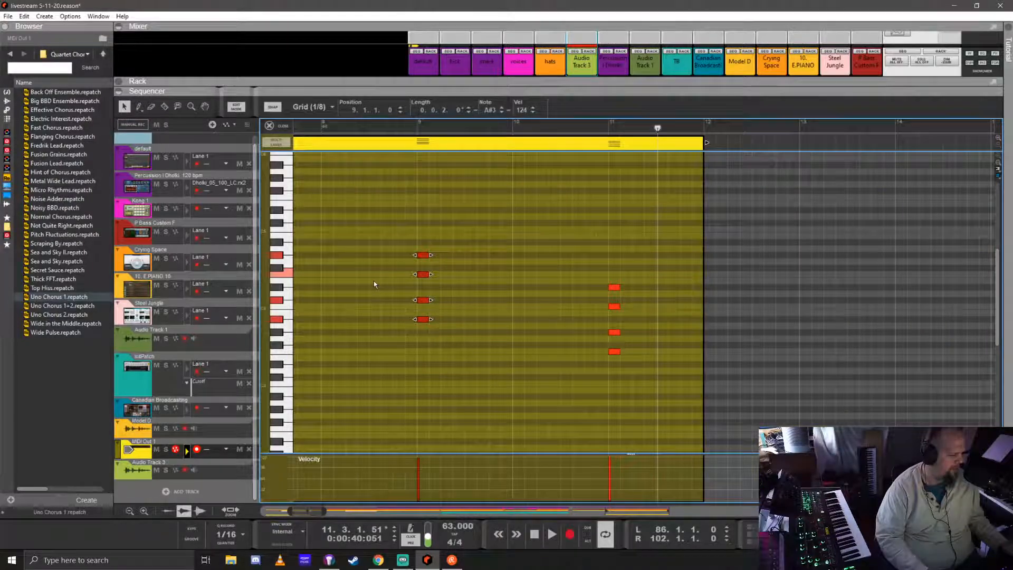
- Close the note editor, split the MIDI Out 1 clip with the Razor tool and delete the unneeded piece
{"action": "left_click", "coordinate": [282, 128]}
{"action": "scroll", "coordinate": [316, 443], "scroll_direction": "up", "scroll_amount": 2}
{"action": "key", "text": "r"}
{"action": "left_click", "coordinate": [440, 453]}
{"action": "key", "text": "q"}
{"action": "left_click", "coordinate": [428, 452]}
{"action": "key", "text": "Delete"}
- Arrange the three-bar MIDI Out 1 clips from bar 5 and duplicate them at bar 11 so the pattern runs to bar 17
{"action": "left_click_drag", "start_coordinate": [469, 452], "coordinate": [444, 458]}
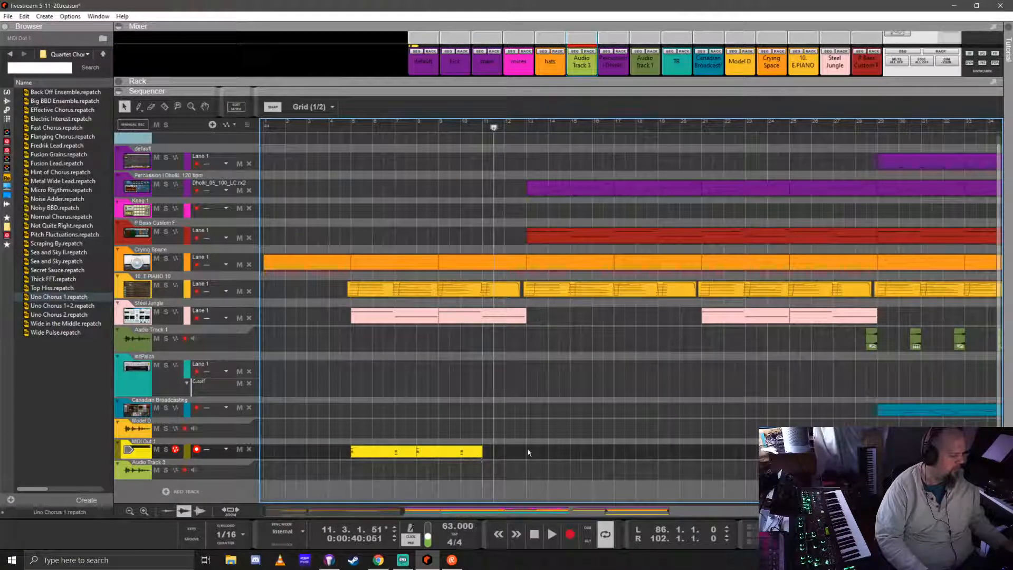
{"action": "left_click_drag", "start_coordinate": [365, 452], "coordinate": [497, 453]}
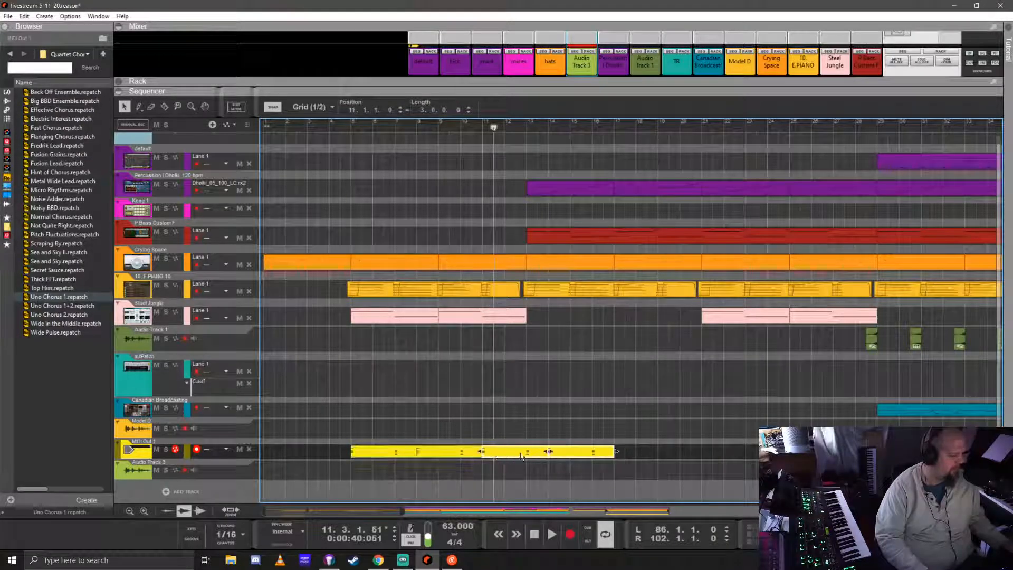
- Record a pass on the MIDI Out 1 track from bar 5 to almost bar 16, capturing CC 3 automation
{"action": "left_click", "coordinate": [142, 453]}
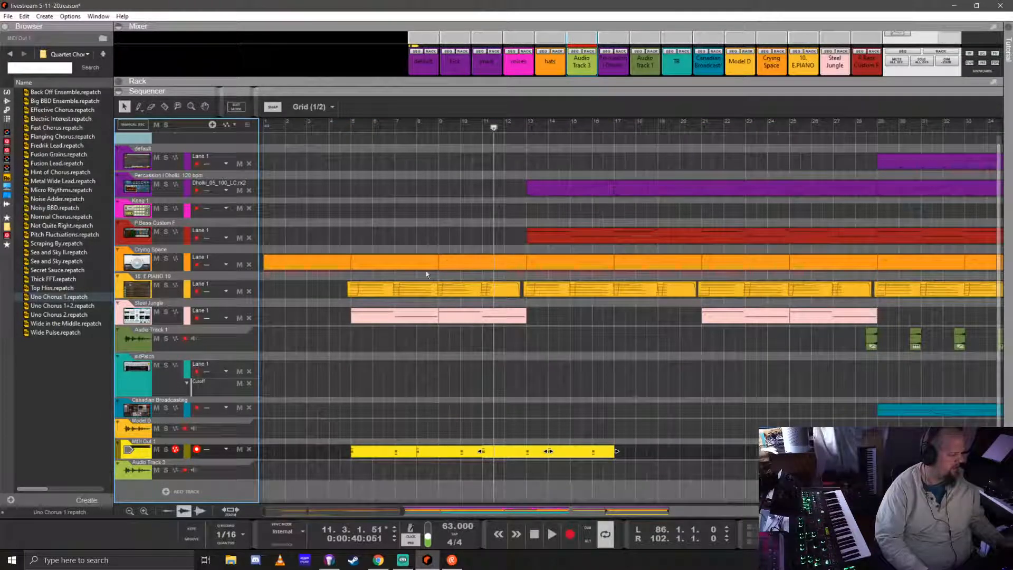
{"action": "left_click", "coordinate": [351, 126]}
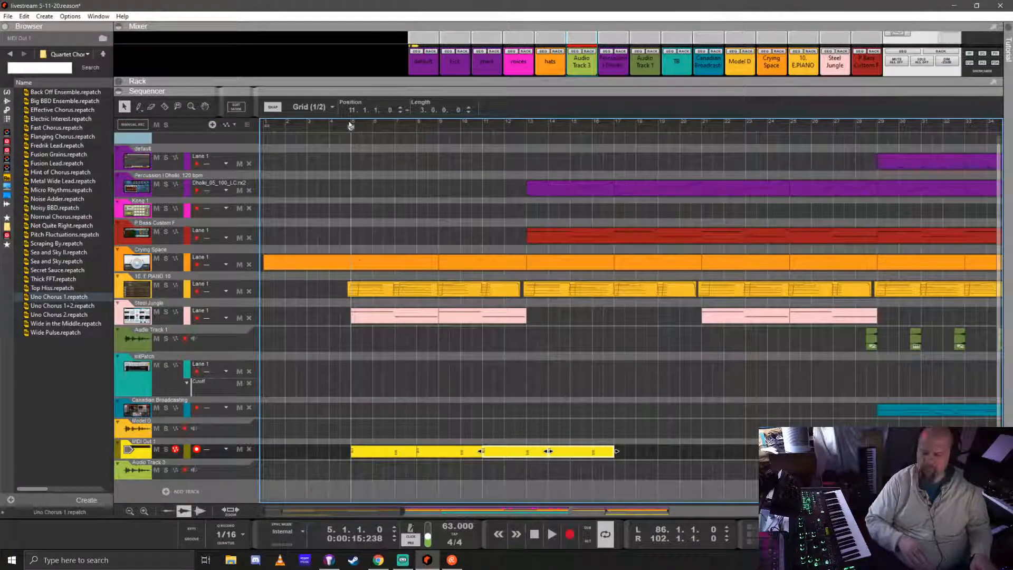
{"action": "key", "text": "ctrl+Return"}
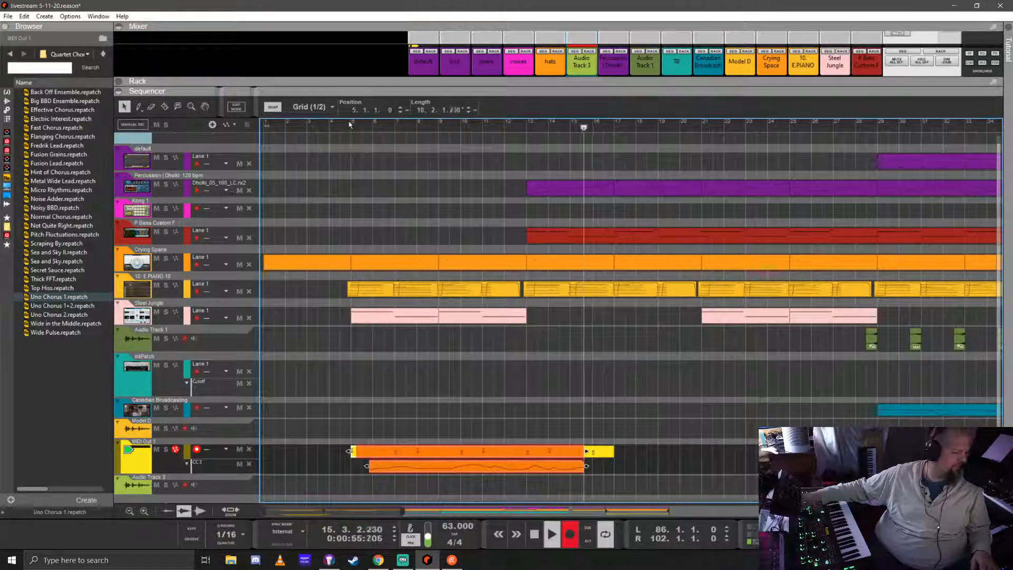
{"action": "key", "text": "space"}
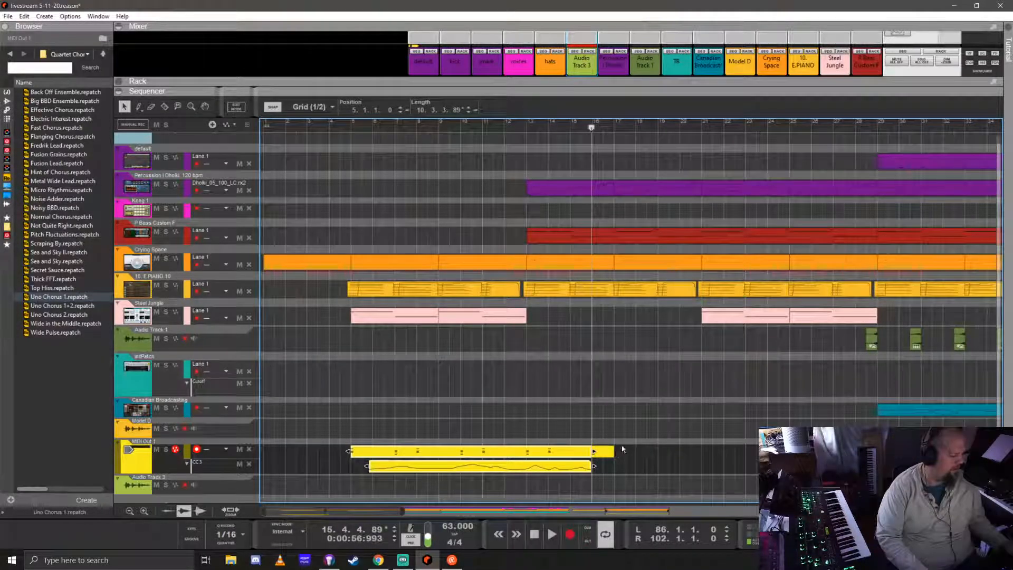
- Delete the MIDI Out 1 note clips, undo the deletion and join them into one clip starting at bar 5
{"action": "left_click_drag", "start_coordinate": [649, 451], "coordinate": [412, 413]}
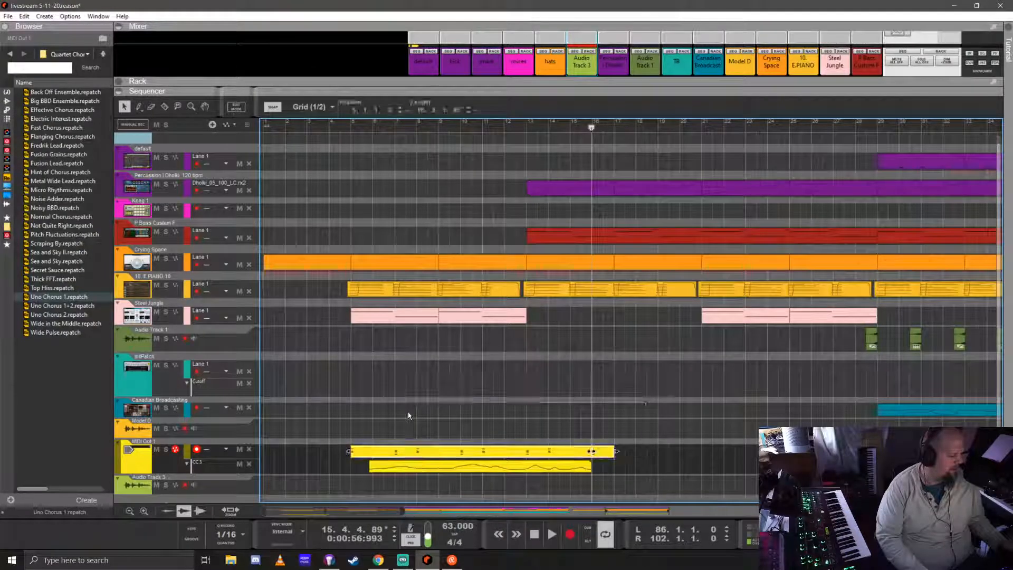
{"action": "key", "text": "Delete"}
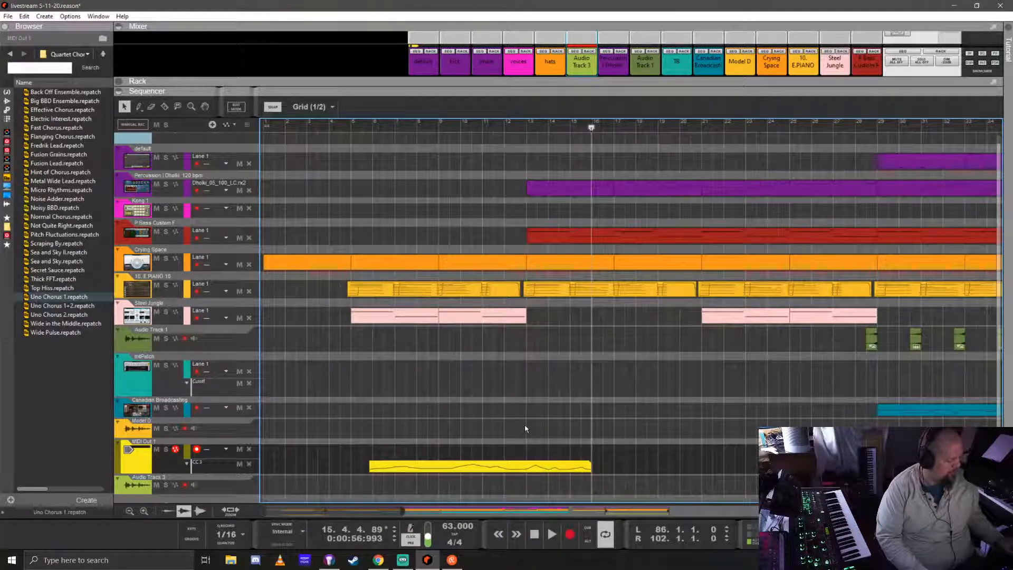
{"action": "key", "text": "ctrl+z"}
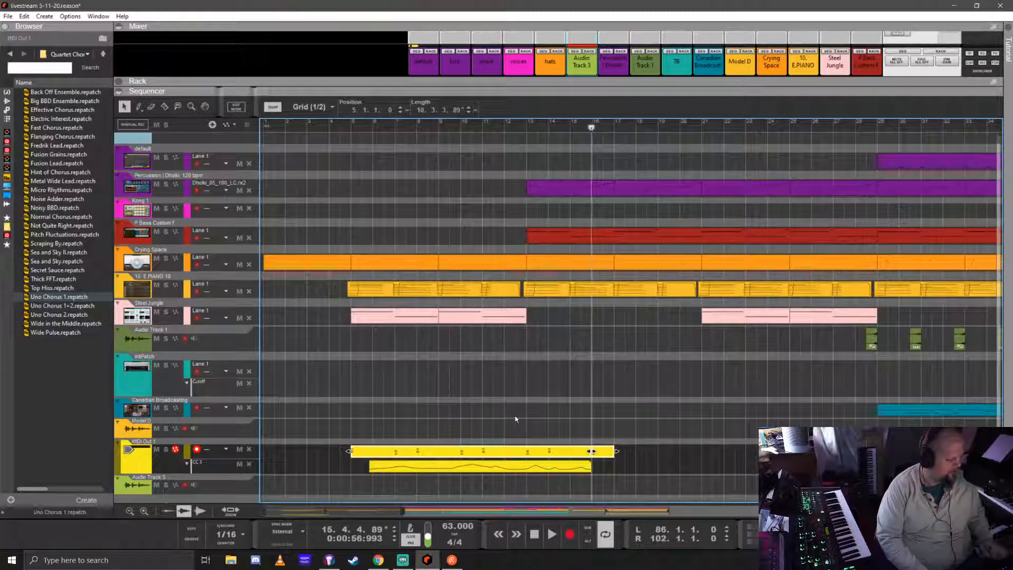
{"action": "key", "text": "ctrl+j"}
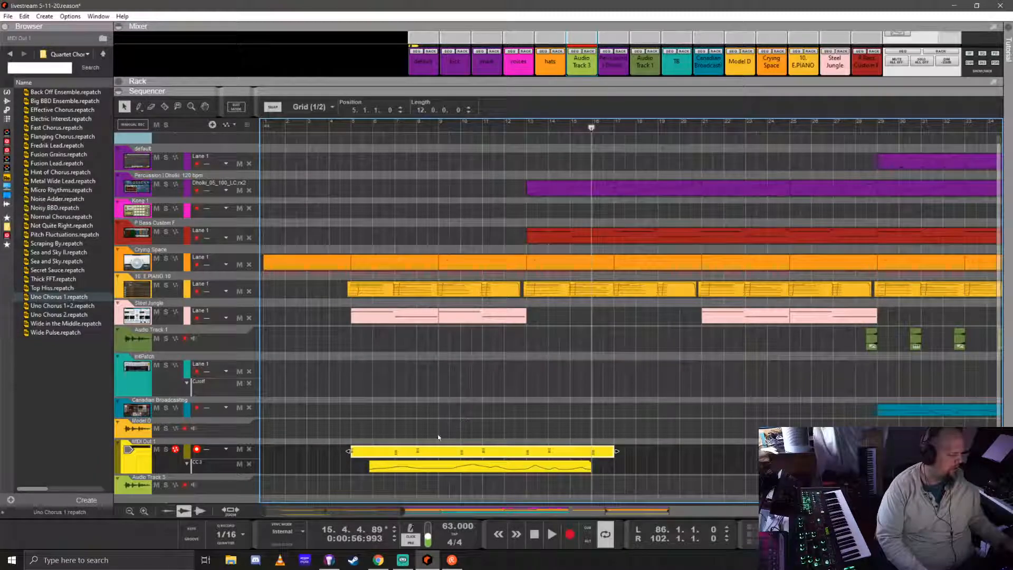
- Split the MIDI Out 1 note clip at bars 8, 11 and 14, space the pieces half a bar apart and rejoin them
{"action": "key", "text": "r"}
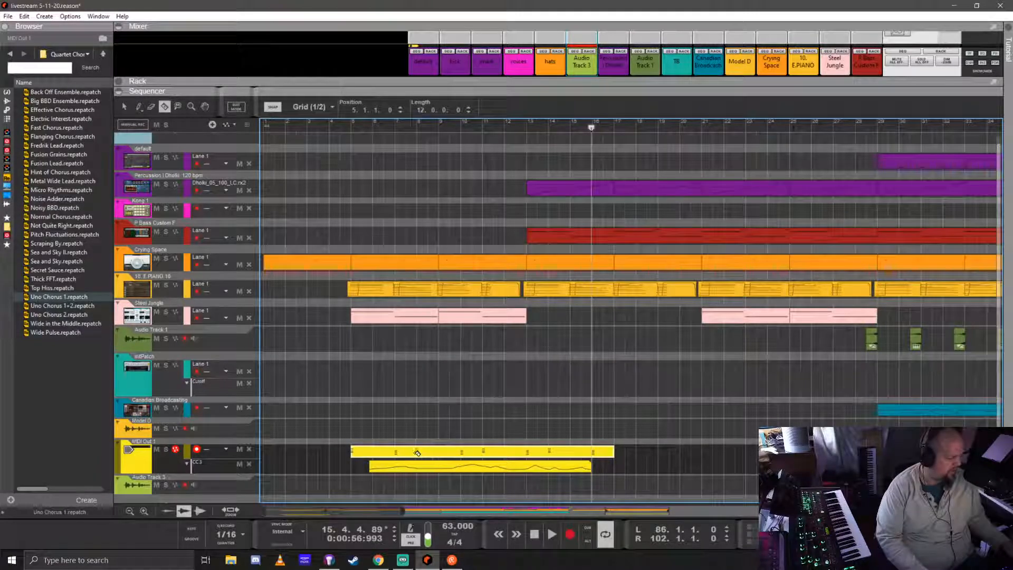
{"action": "left_click", "coordinate": [419, 451]}
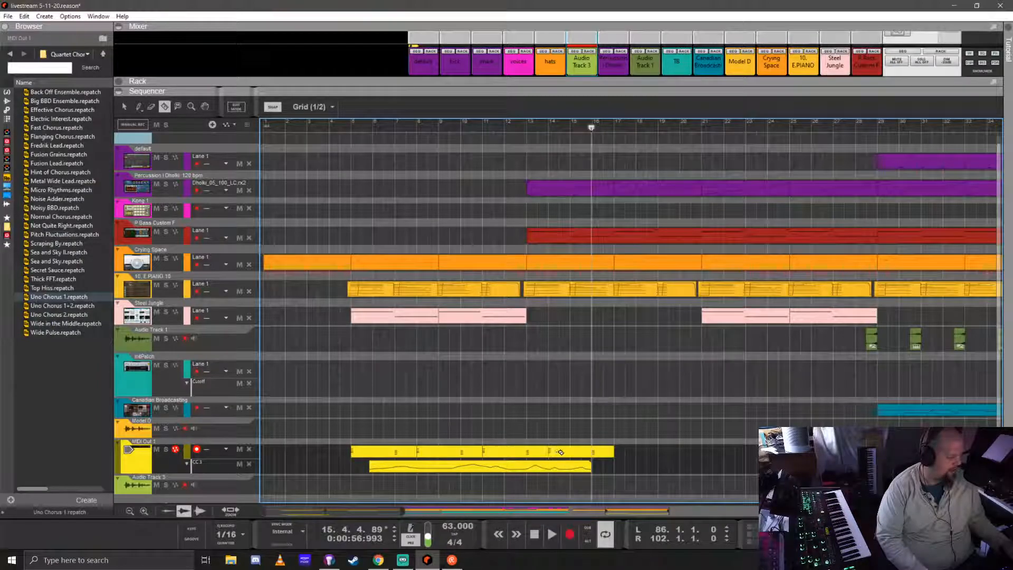
{"action": "left_click_drag", "start_coordinate": [442, 454], "coordinate": [464, 457]}
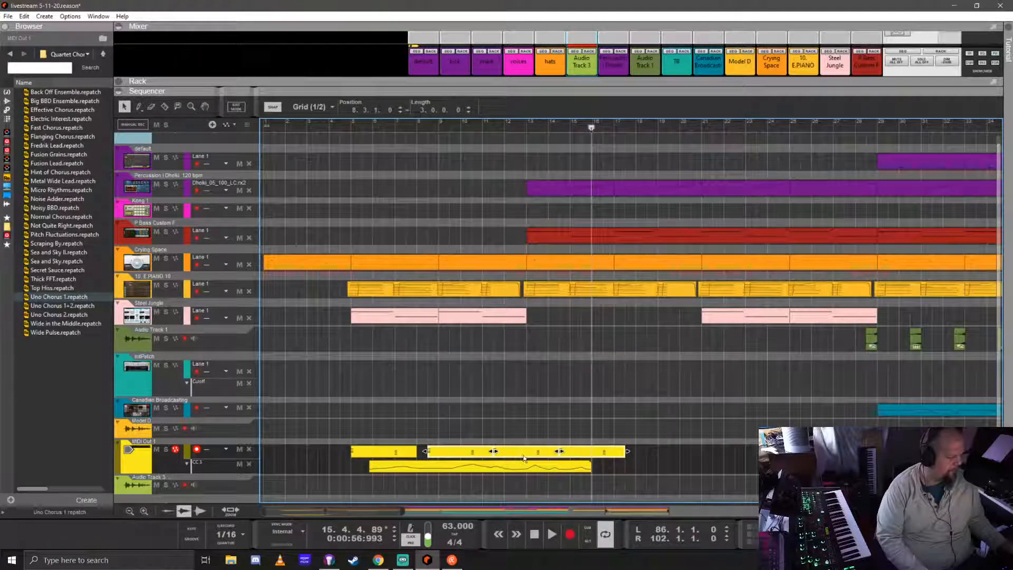
{"action": "left_click_drag", "start_coordinate": [586, 454], "coordinate": [597, 455]}
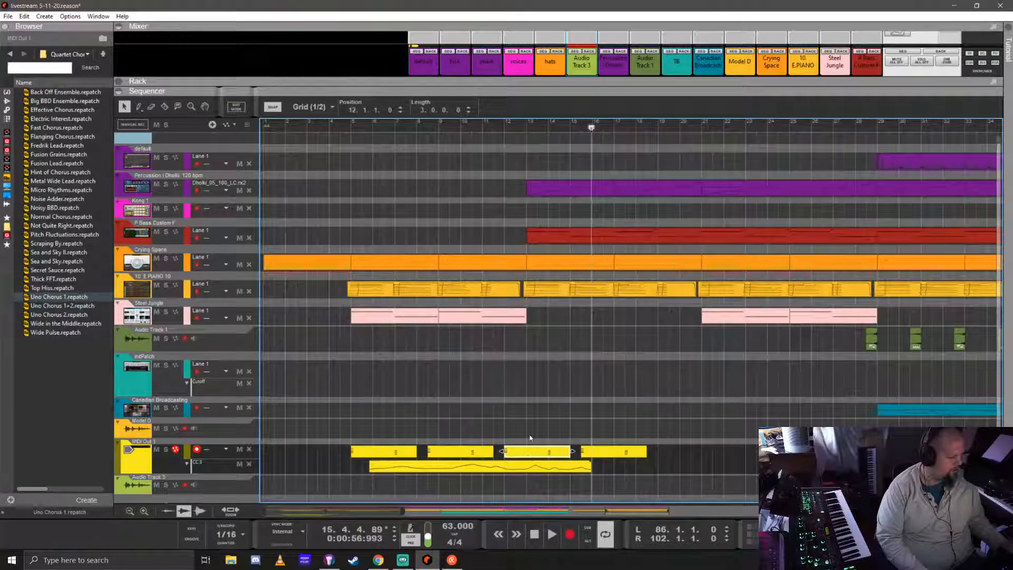
{"action": "left_click_drag", "start_coordinate": [377, 426], "coordinate": [611, 448]}
{"action": "key", "text": "ctrl+j"}
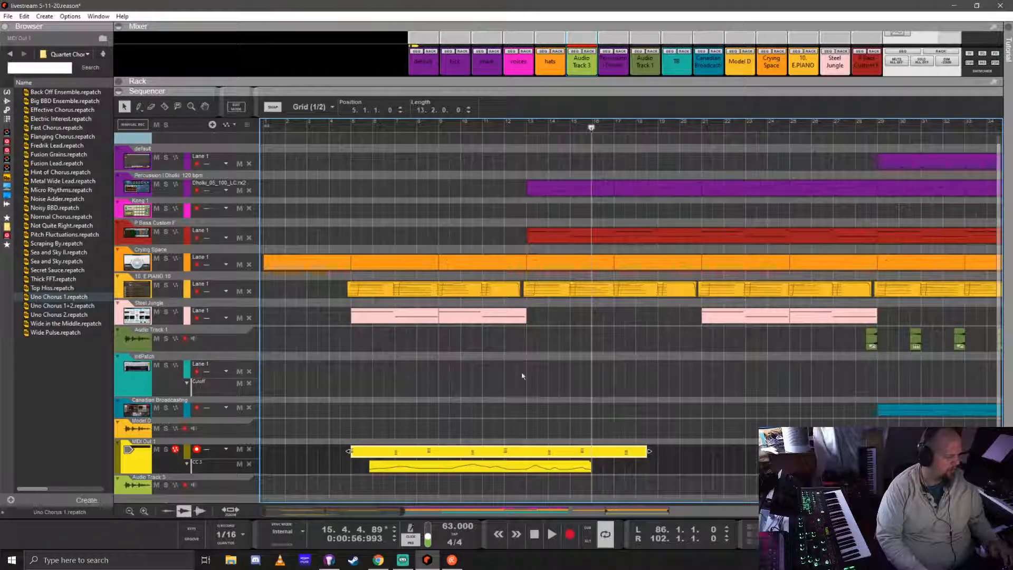
- Move the CC 3 automation clip on MIDI Out 1 half a bar earlier and play the song briefly from bar 5
{"action": "left_click", "coordinate": [351, 130]}
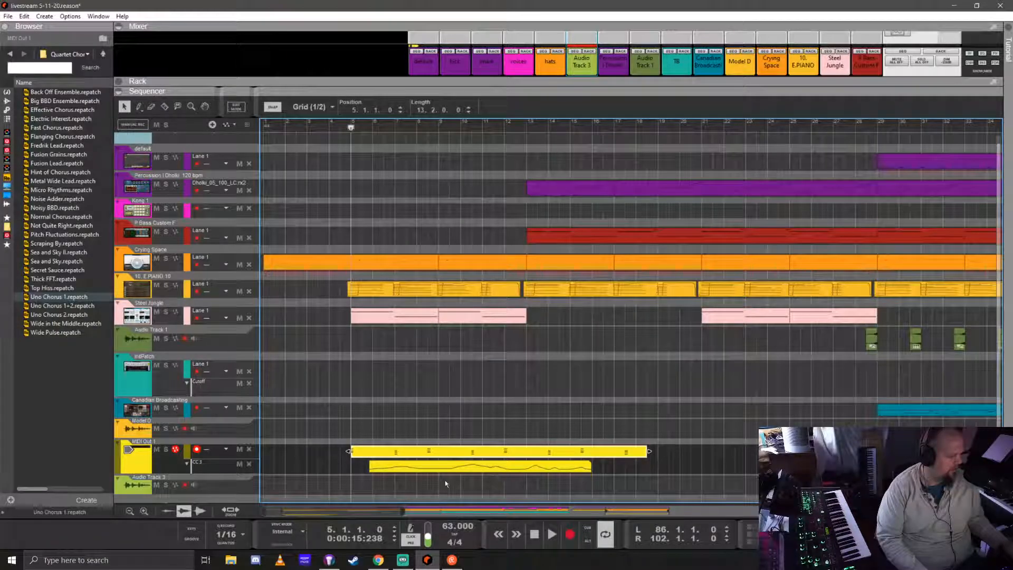
{"action": "left_click_drag", "start_coordinate": [445, 465], "coordinate": [438, 467]}
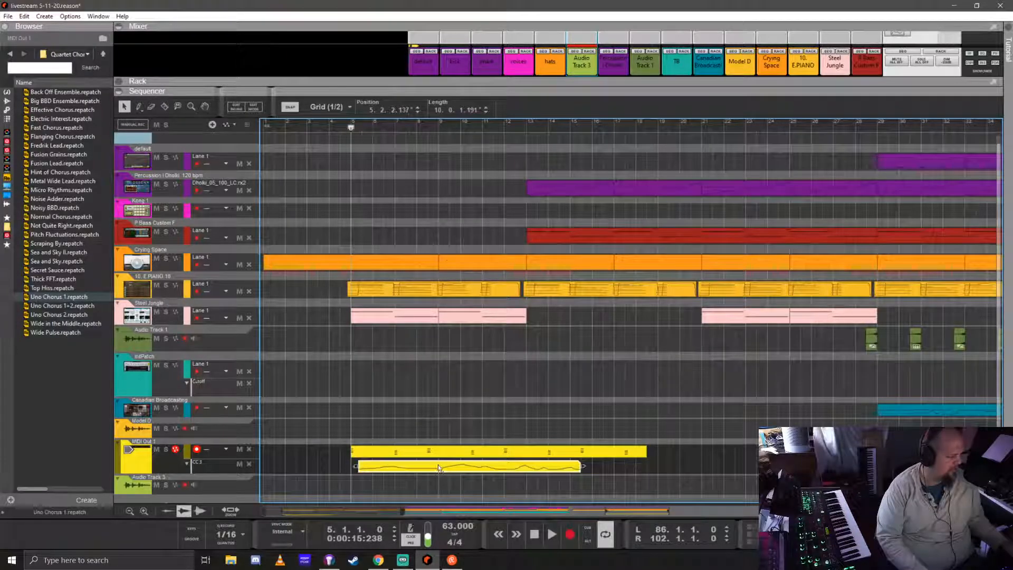
{"action": "key", "text": "space"}
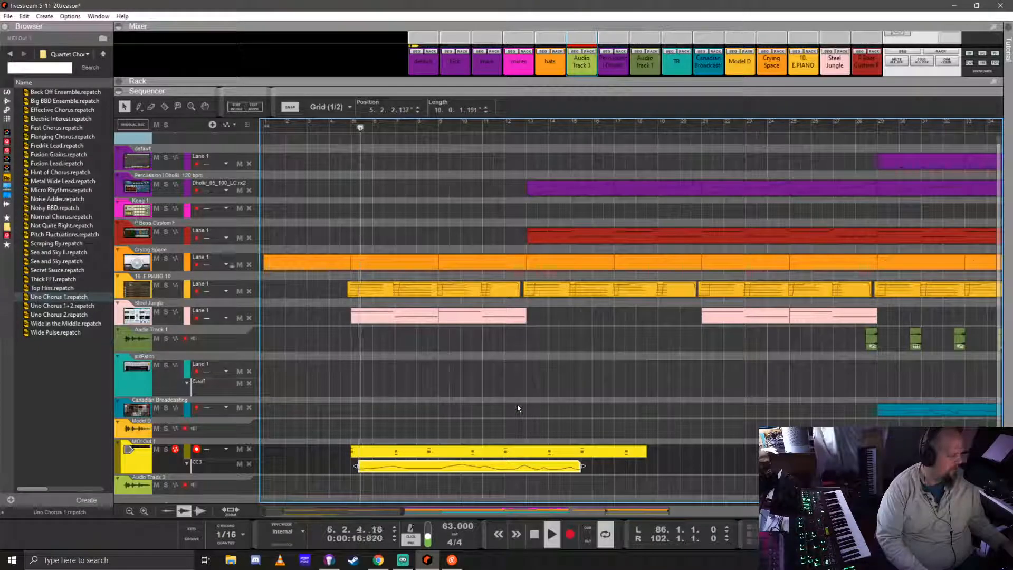
{"action": "key", "text": "space"}
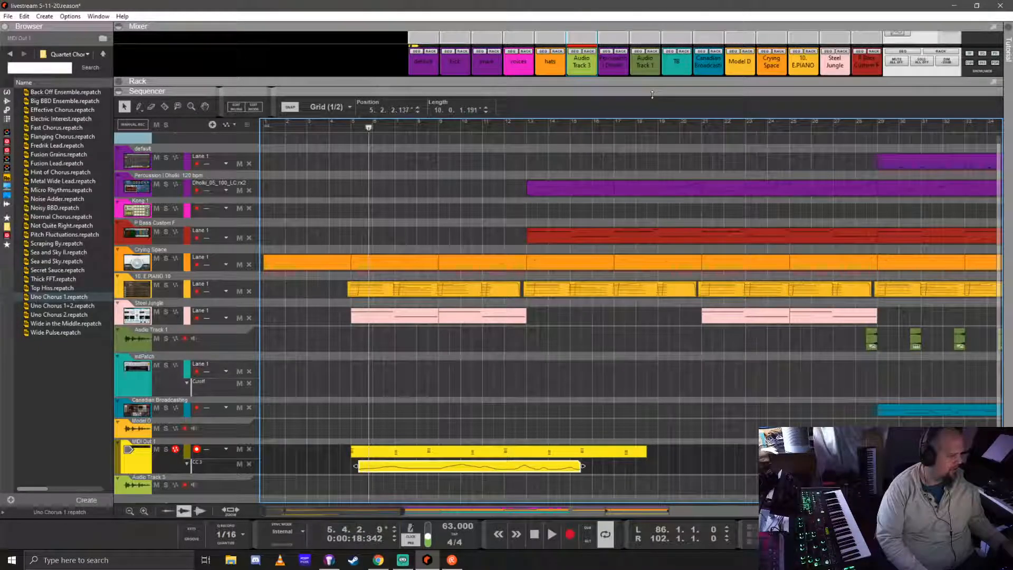
- Set the MIDI Out 1 device's output port to MME SYSTEM-8 in the rack
{"action": "left_click_drag", "start_coordinate": [652, 95], "coordinate": [663, 398]}
{"action": "left_click", "coordinate": [681, 300]}
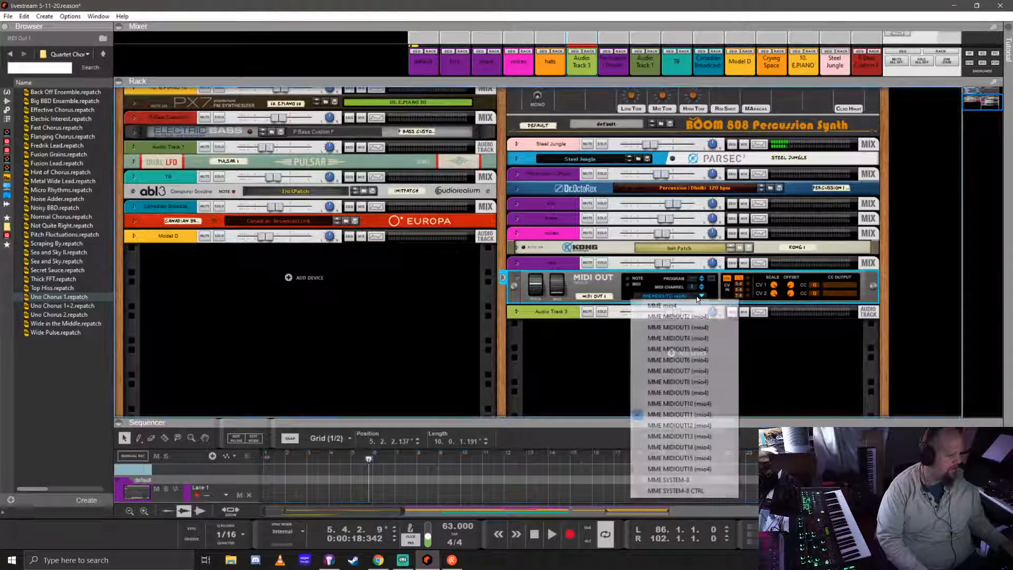
{"action": "left_click", "coordinate": [698, 477]}
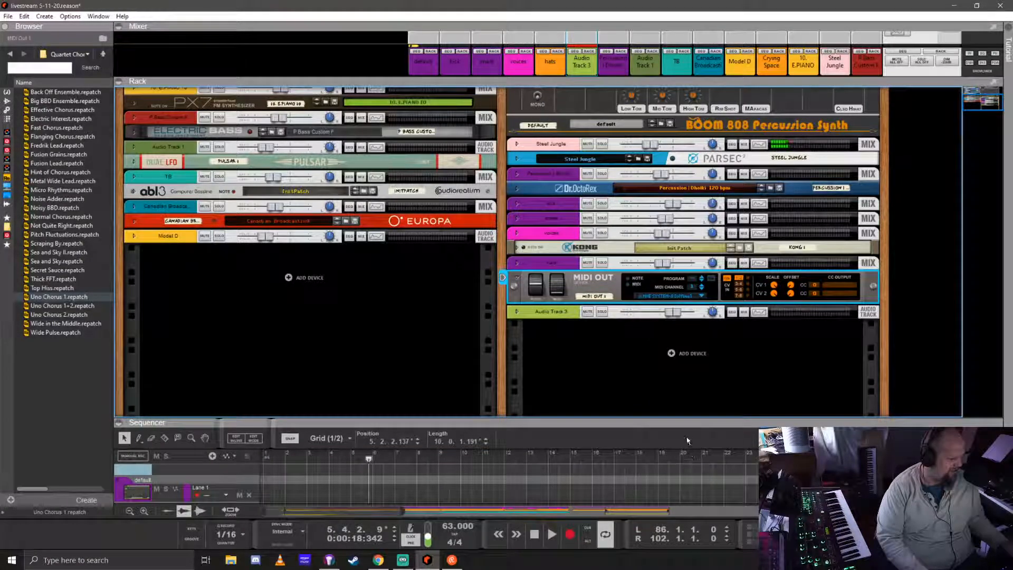
{"action": "left_click_drag", "start_coordinate": [686, 420], "coordinate": [681, 122]}
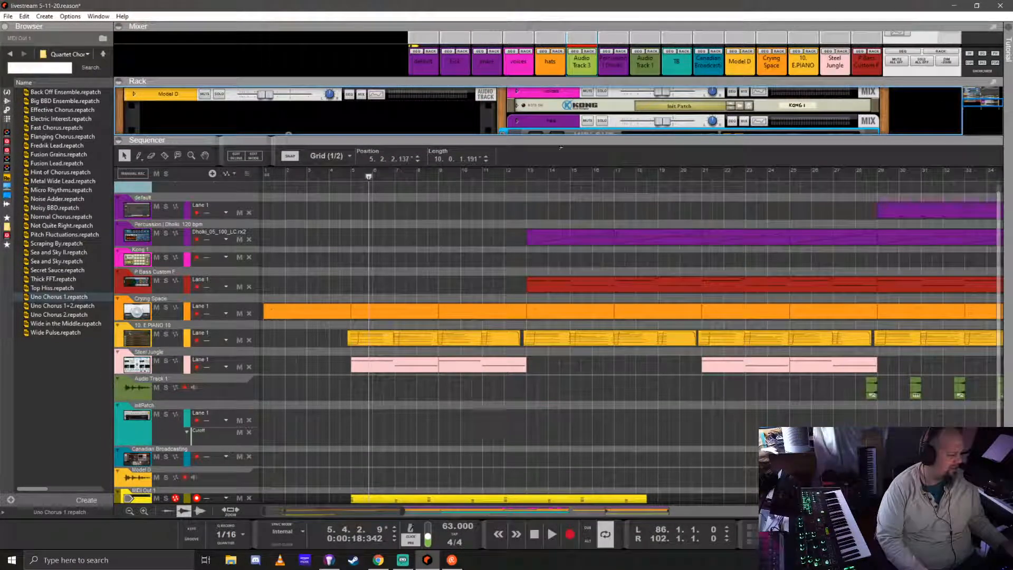
- Collapse the mixer and rack to enlarge the sequencer, and solo the MIDI Out 1 and Audio Track 3 tracks
{"action": "key", "text": "F5"}
{"action": "key", "text": "F6"}
{"action": "left_click", "coordinate": [166, 449]}
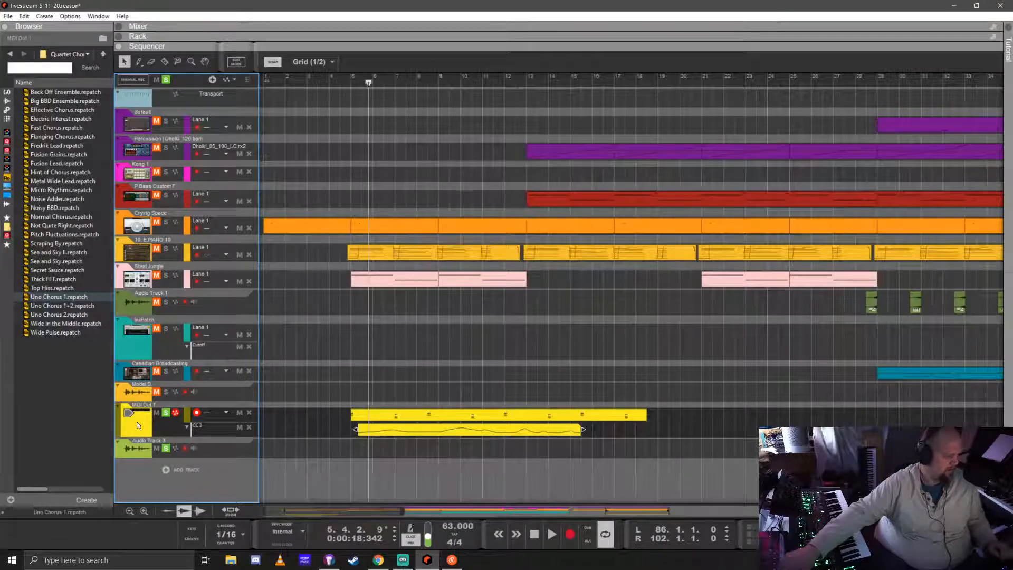
- Try a short recording from bar 5 with the MIDI Out 1 track selected
{"action": "key", "text": "space"}
{"action": "key", "text": "ctrl+Return"}
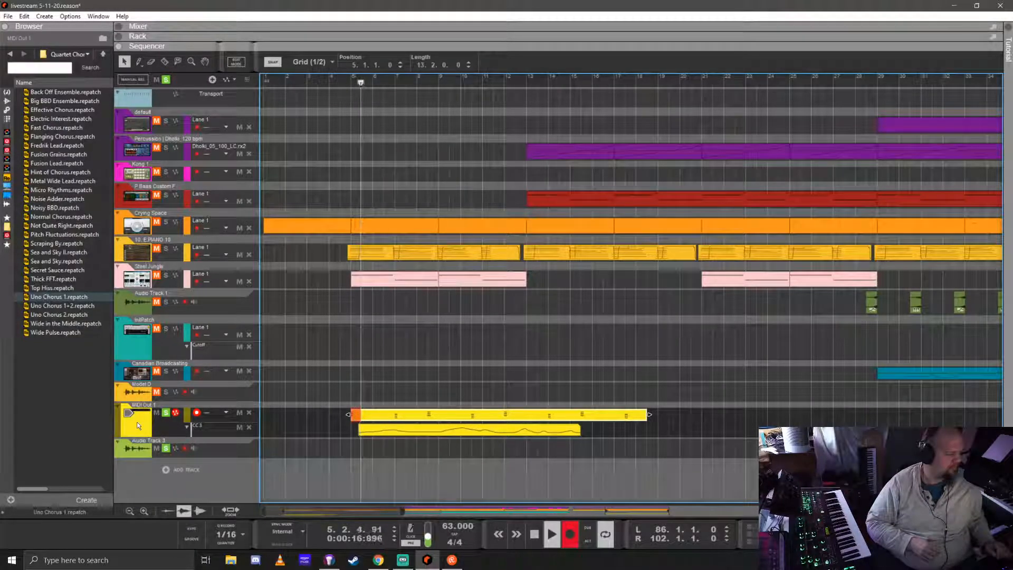
{"action": "key", "text": "space"}
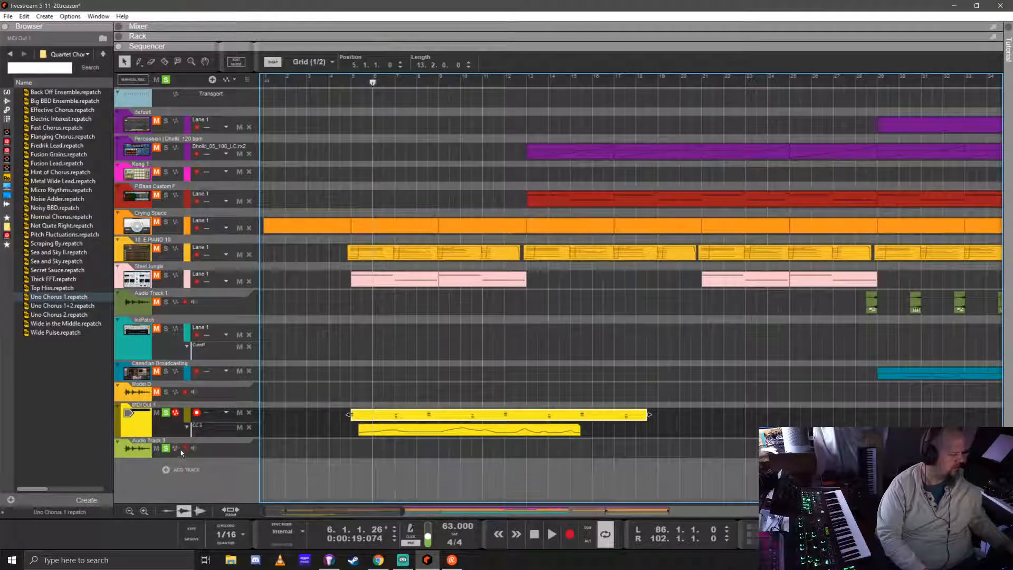
- Record a short test take on Audio Track 3 from bar 5 and delete the recorded clip
{"action": "left_click", "coordinate": [133, 447]}
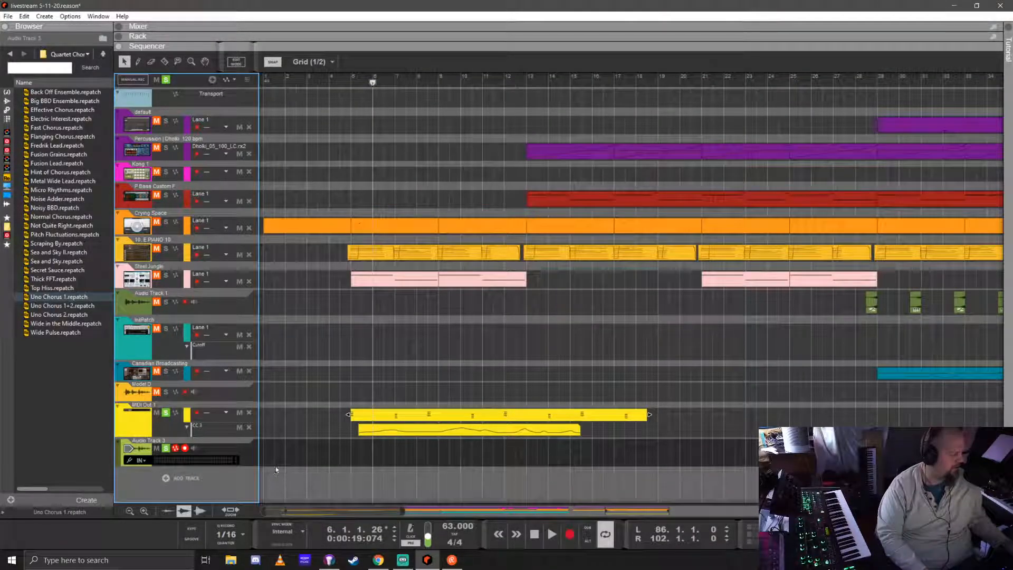
{"action": "left_click", "coordinate": [356, 81]}
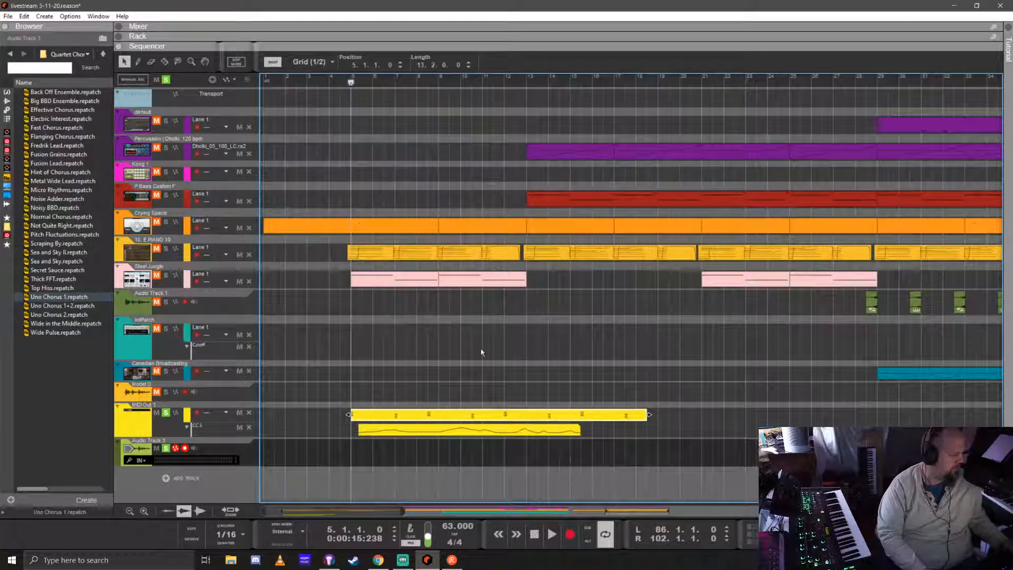
{"action": "key", "text": "ctrl+Return"}
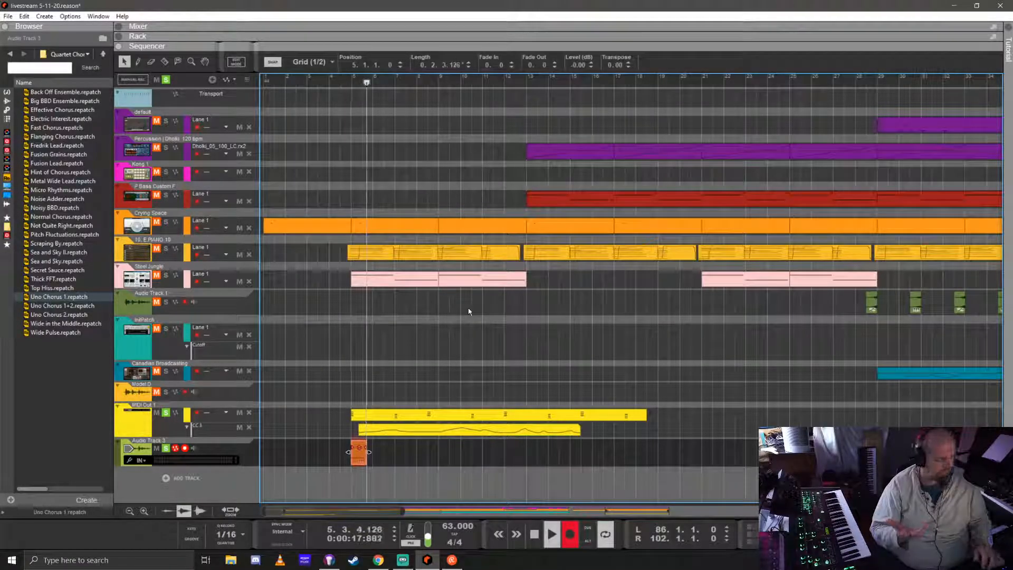
{"action": "key", "text": "space"}
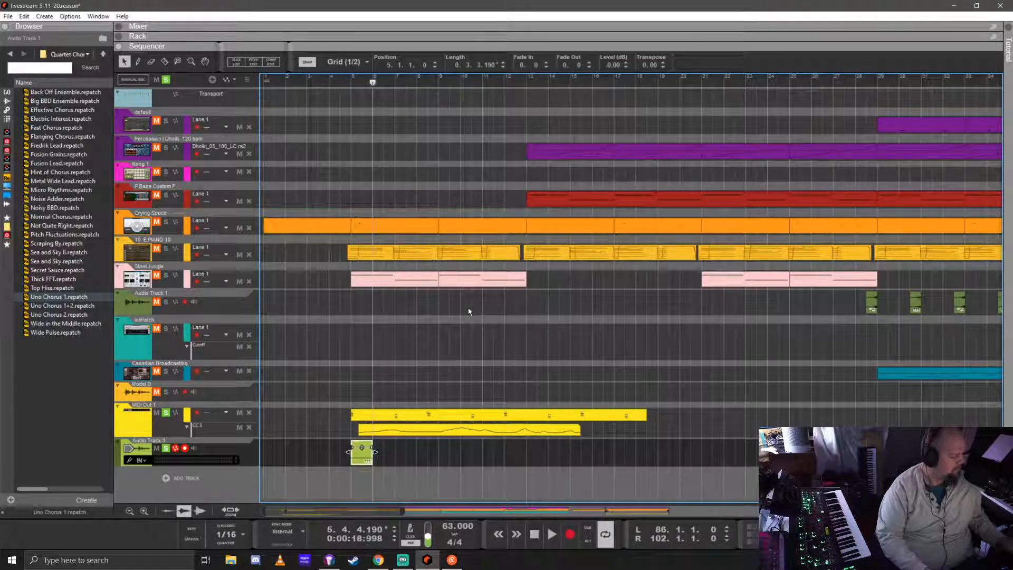
{"action": "key", "text": "Delete"}
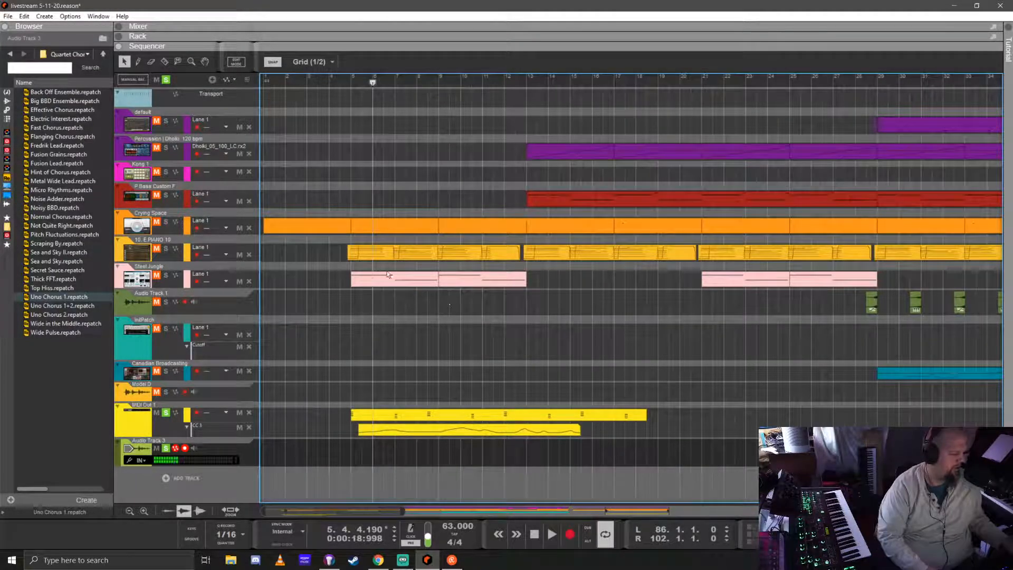
- Set the MIDI Out 1 device's output port to MME mio4 in the rack and enlarge the sequencer again
{"action": "left_click_drag", "start_coordinate": [351, 82], "coordinate": [362, 80]}
{"action": "left_click_drag", "start_coordinate": [611, 43], "coordinate": [688, 378]}
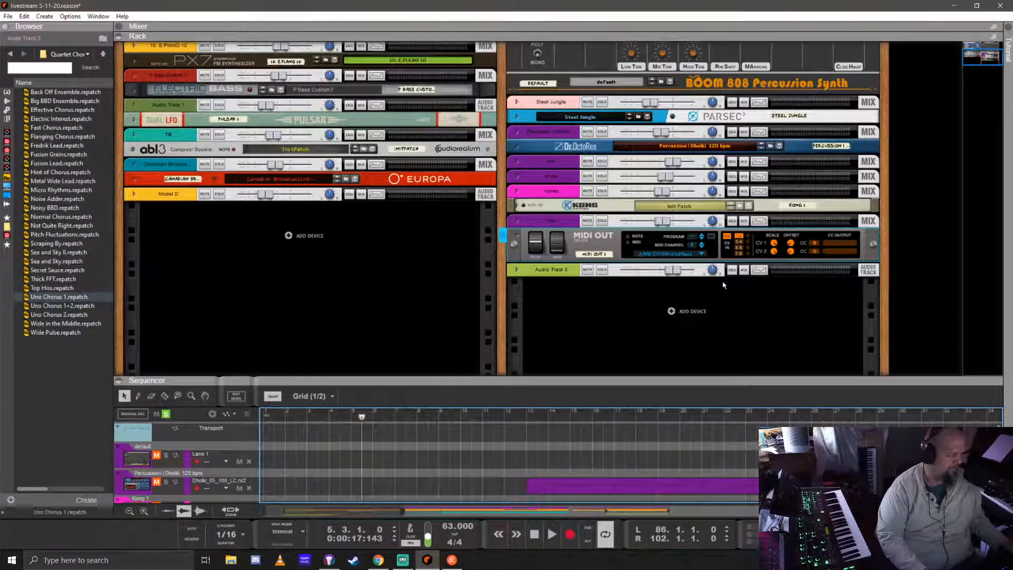
{"action": "left_click", "coordinate": [691, 256]}
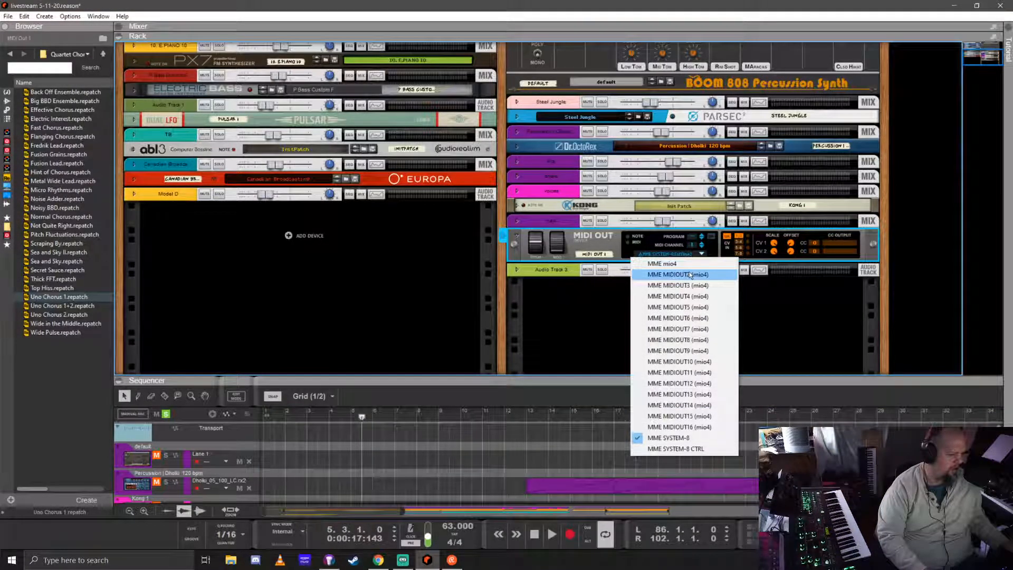
{"action": "left_click", "coordinate": [689, 261]}
{"action": "left_click_drag", "start_coordinate": [654, 361], "coordinate": [680, 53]}
- Record about five bars of the external synth on Audio Track 3 from bar 5 and return the playhead to bar 5
{"action": "left_click", "coordinate": [352, 83]}
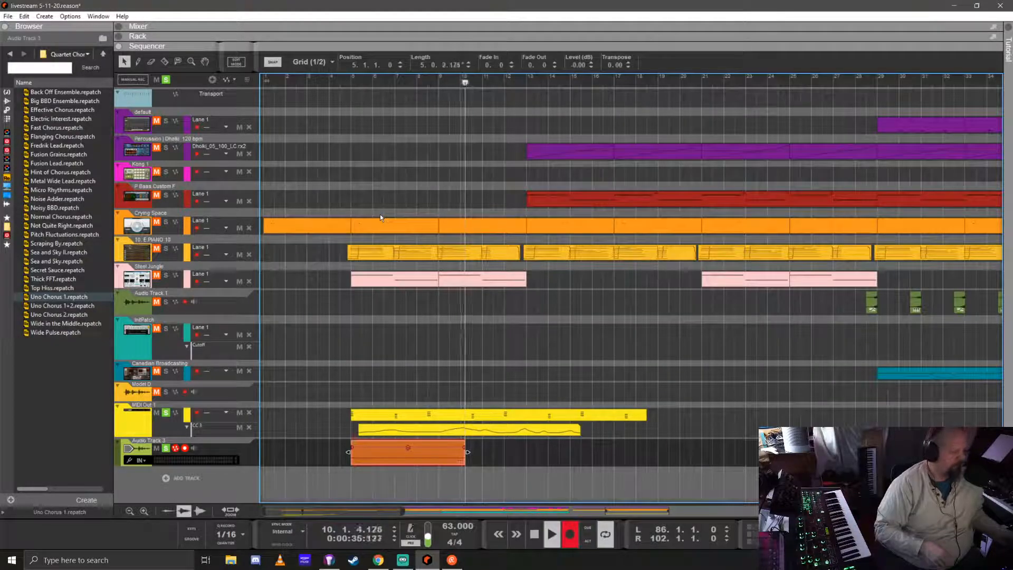
{"action": "key", "text": "space"}
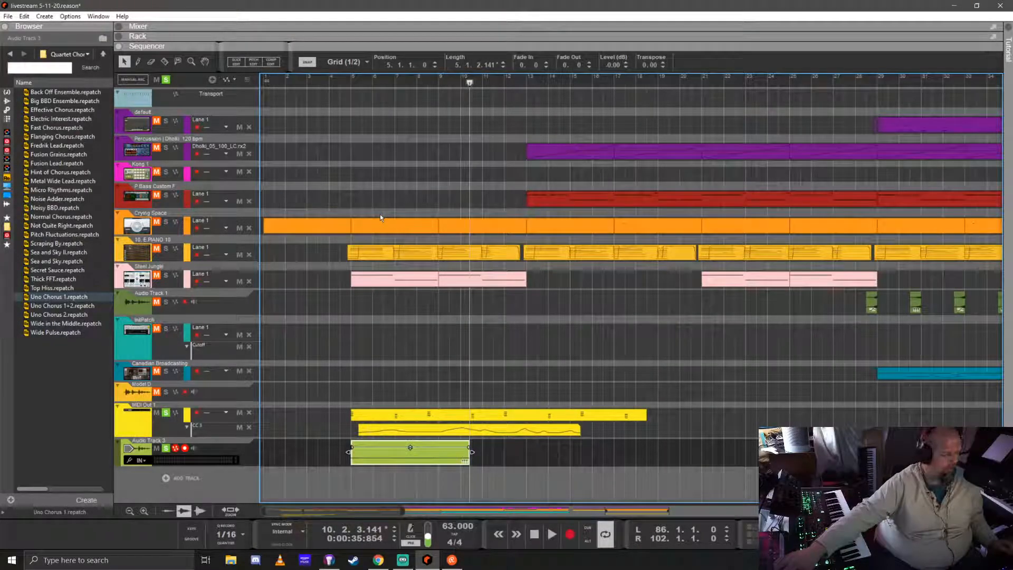
{"action": "key", "text": "KP_0"}
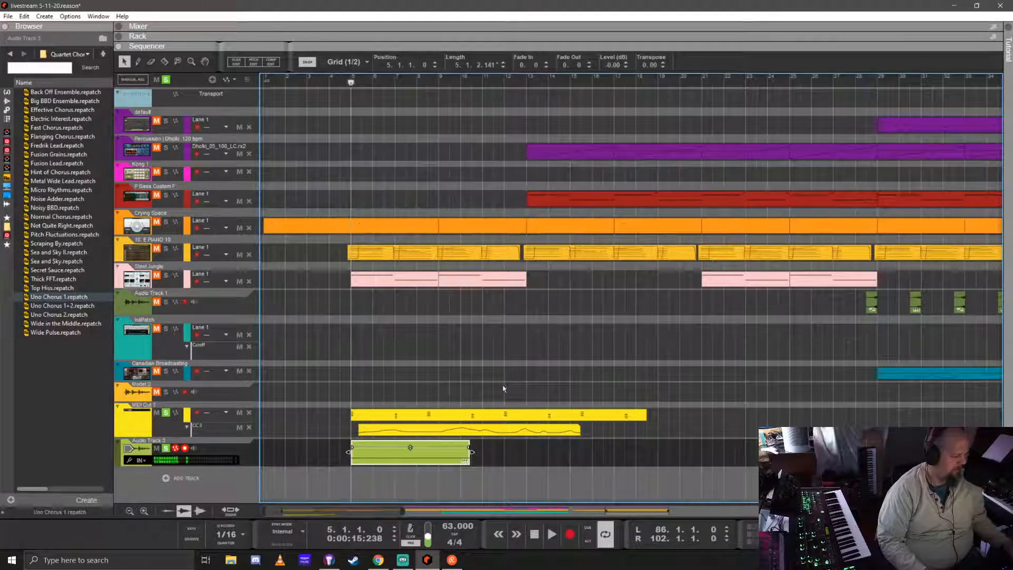
- Split the MIDI Out 1 note clip at its repeats and respace the pieces at bars 9 and 13, making the bar 13 clip four bars long
{"action": "left_click", "coordinate": [428, 415]}
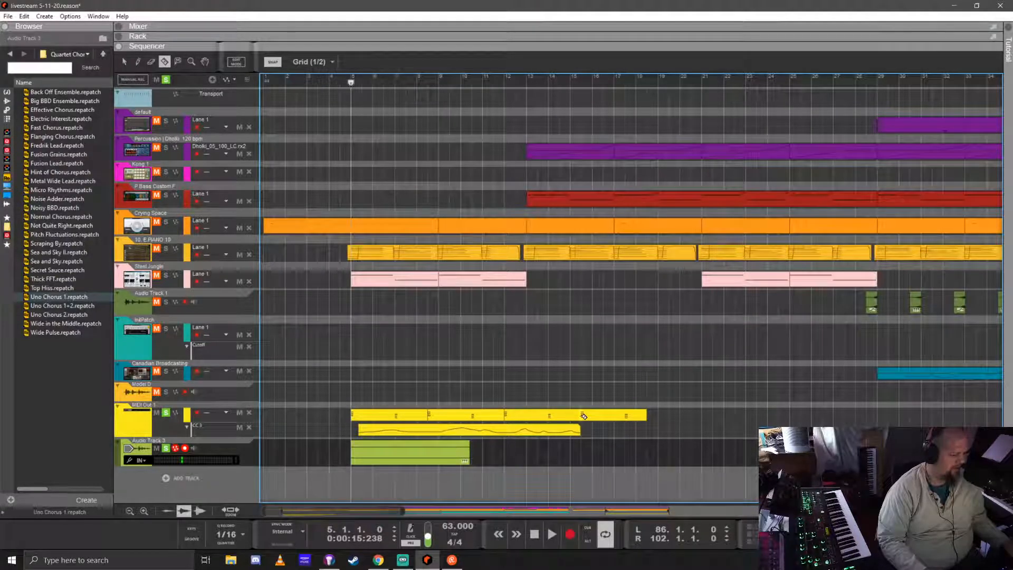
{"action": "left_click_drag", "start_coordinate": [452, 382], "coordinate": [521, 410]}
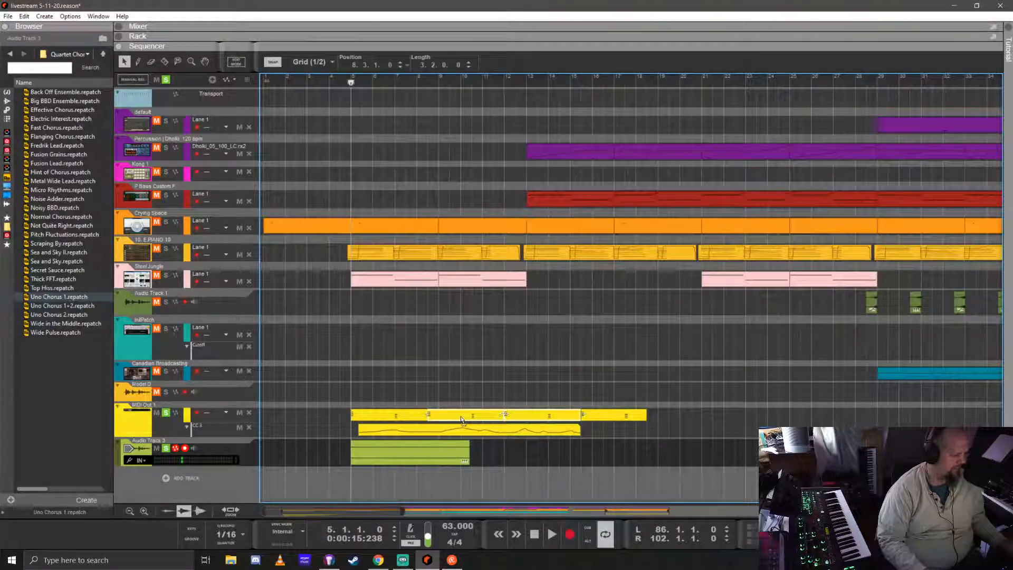
{"action": "left_click", "coordinate": [542, 392]}
{"action": "left_click_drag", "start_coordinate": [583, 414], "coordinate": [556, 421]}
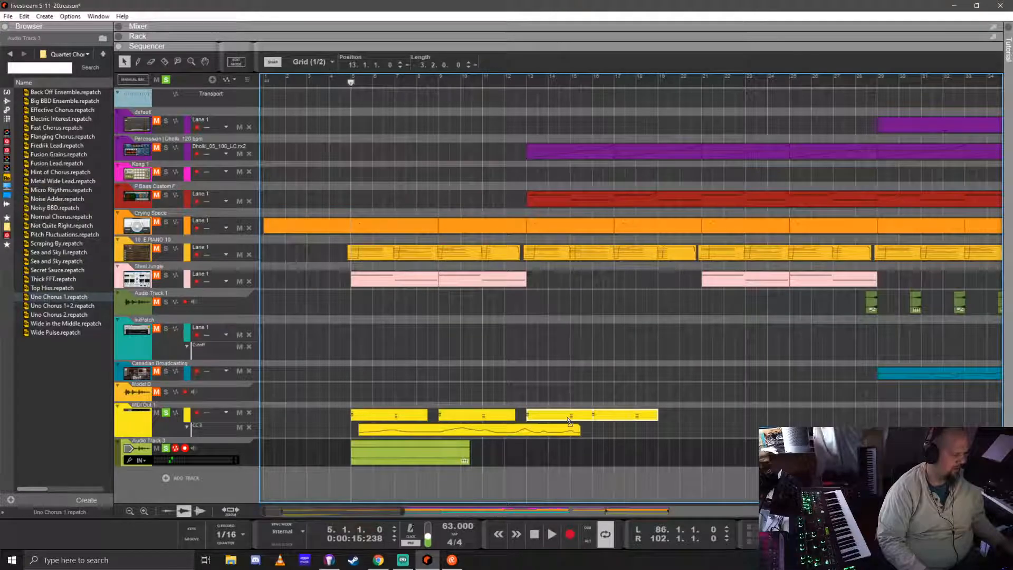
{"action": "left_click", "coordinate": [616, 389]}
{"action": "left_click_drag", "start_coordinate": [617, 416], "coordinate": [629, 418]}
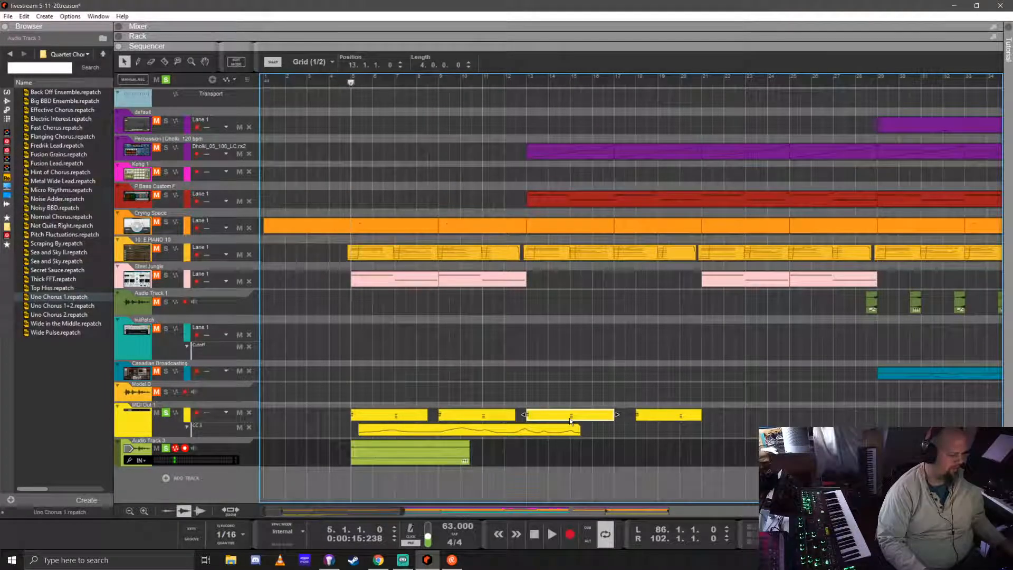
- Delete all MIDI Out 1 note clips except the four-bar clip at bar 13
{"action": "left_click_drag", "start_coordinate": [405, 383], "coordinate": [464, 413]}
{"action": "key", "text": "Delete"}
{"action": "left_click", "coordinate": [654, 415]}
{"action": "key", "text": "Delete"}
- Copy the four-bar MIDI Out 1 note clip to bars 9, 5 and 17
{"action": "left_click", "coordinate": [540, 418]}
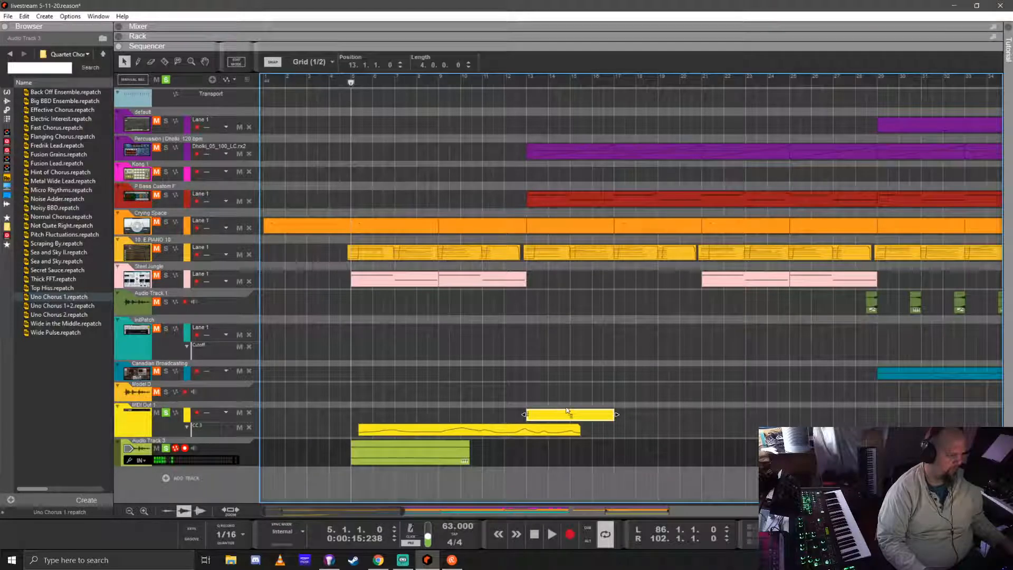
{"action": "left_click_drag", "start_coordinate": [562, 415], "coordinate": [462, 420], "text": "ctrl"}
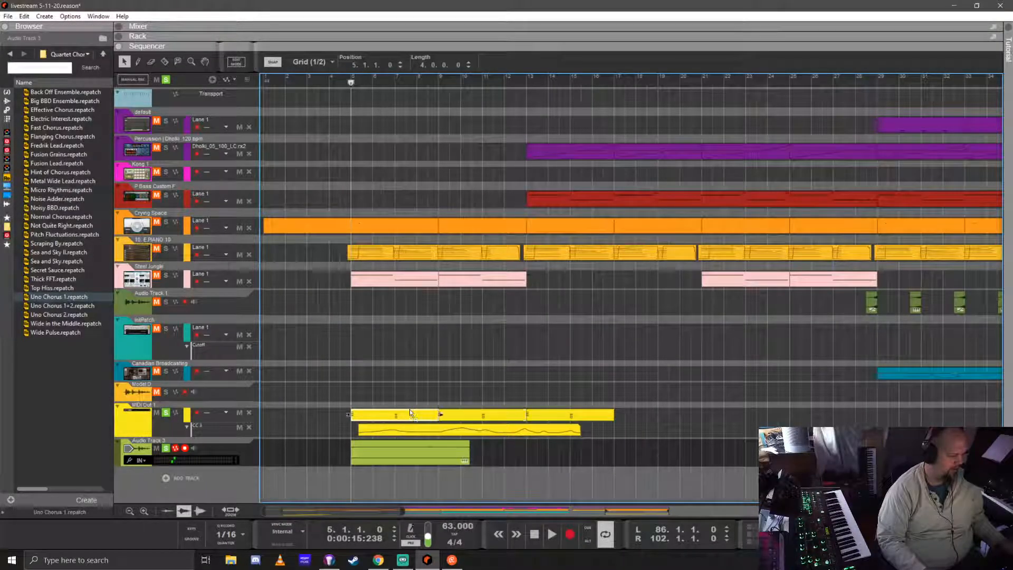
{"action": "left_click_drag", "start_coordinate": [401, 415], "coordinate": [682, 416], "text": "ctrl"}
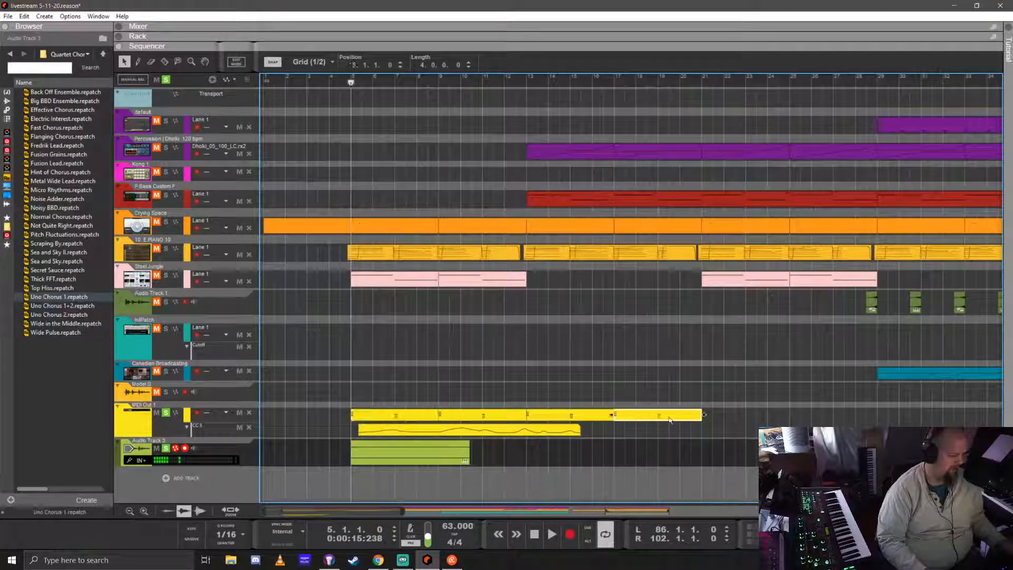
- Delete the old Audio Track 3 take and record a new take of about 16 bars, with a lead-in before bar 5
{"action": "left_click", "coordinate": [439, 451]}
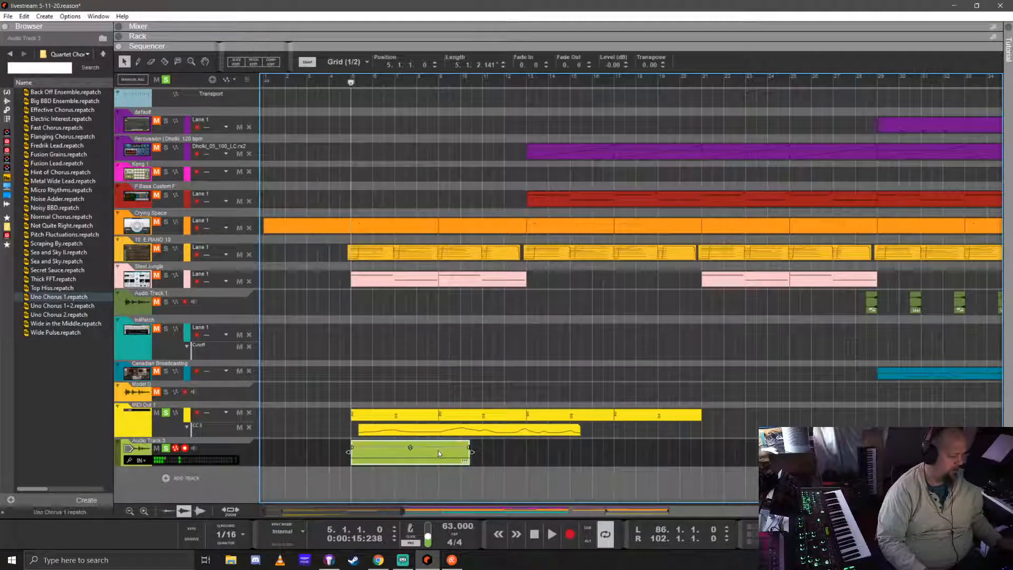
{"action": "key", "text": "Delete"}
{"action": "left_click_drag", "start_coordinate": [351, 83], "coordinate": [339, 83]}
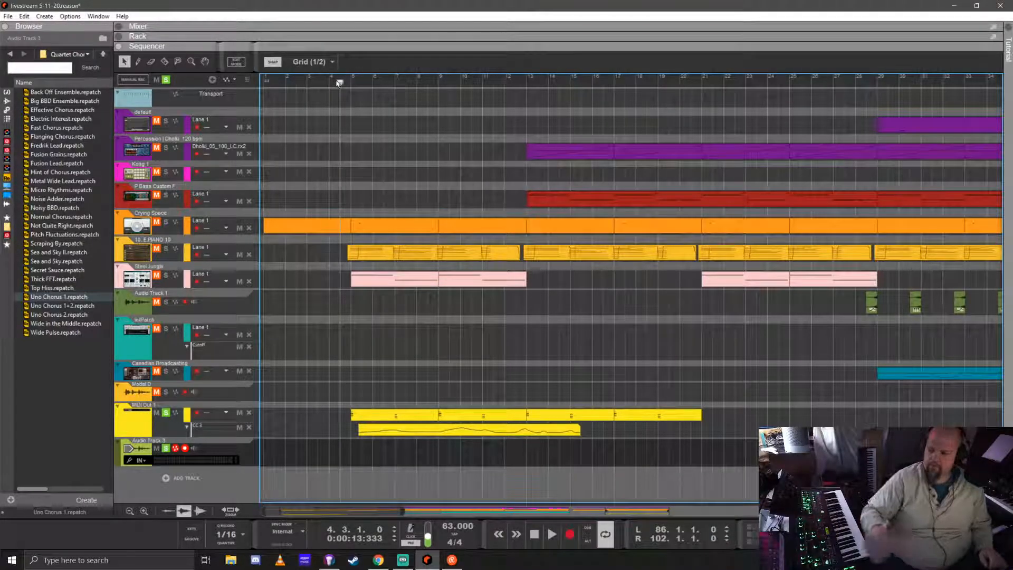
{"action": "key", "text": "space"}
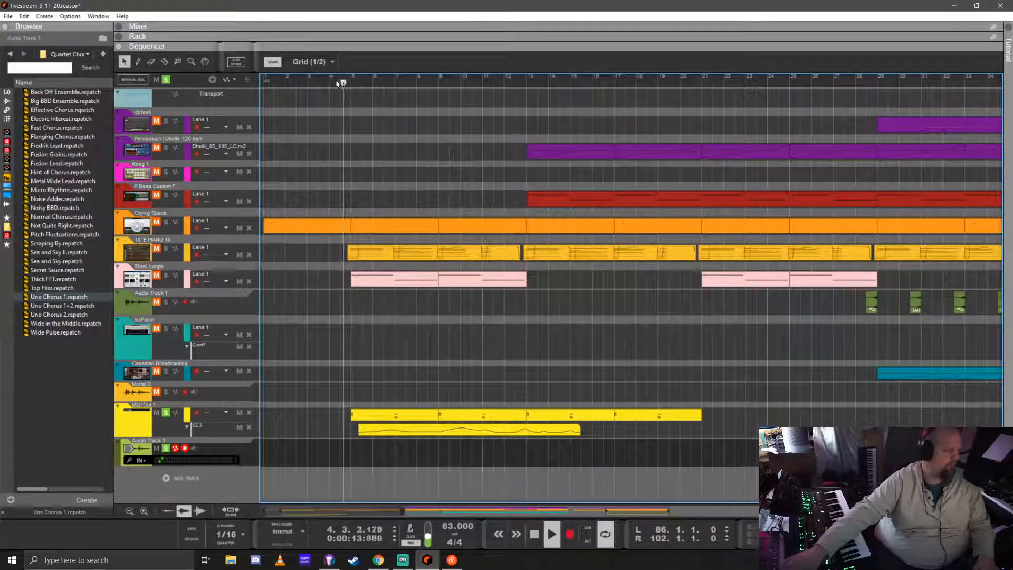
{"action": "key", "text": "ctrl+Return"}
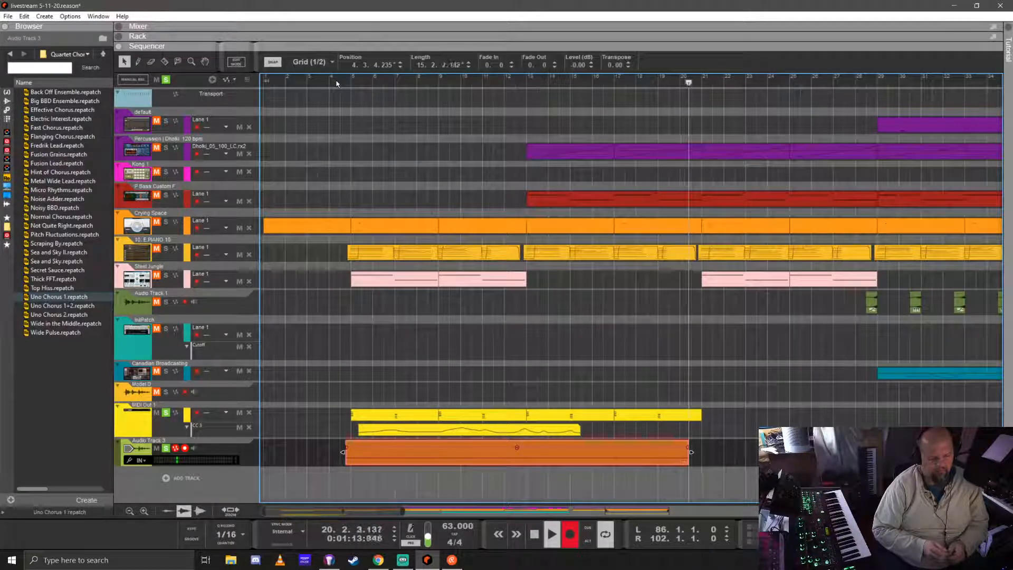
{"action": "key", "text": "space"}
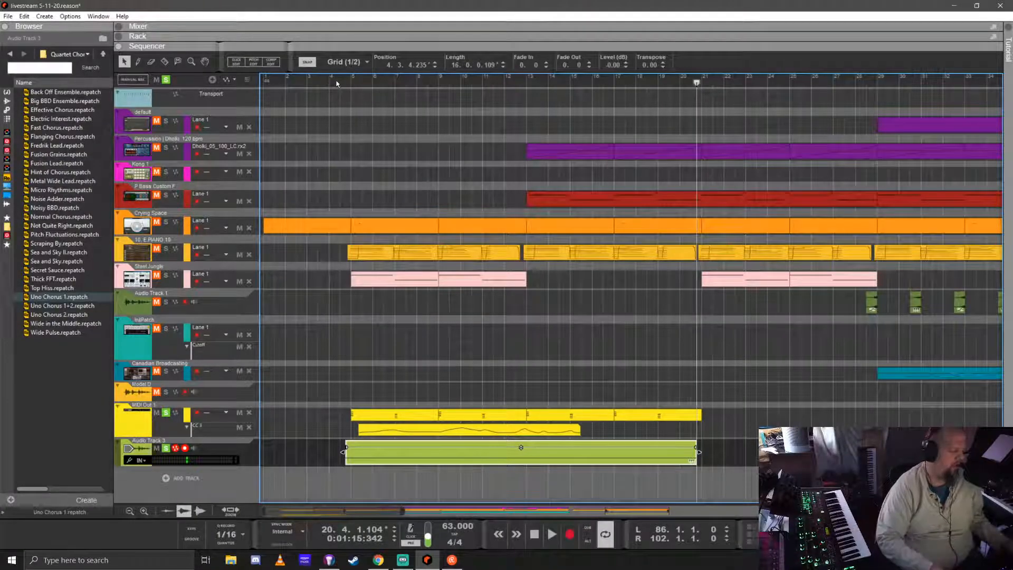
- Normalize the new Audio Track 3 recording and trim its start to bar 5
{"action": "left_click_drag", "start_coordinate": [521, 447], "coordinate": [529, 383]}
{"action": "right_click", "coordinate": [489, 451]}
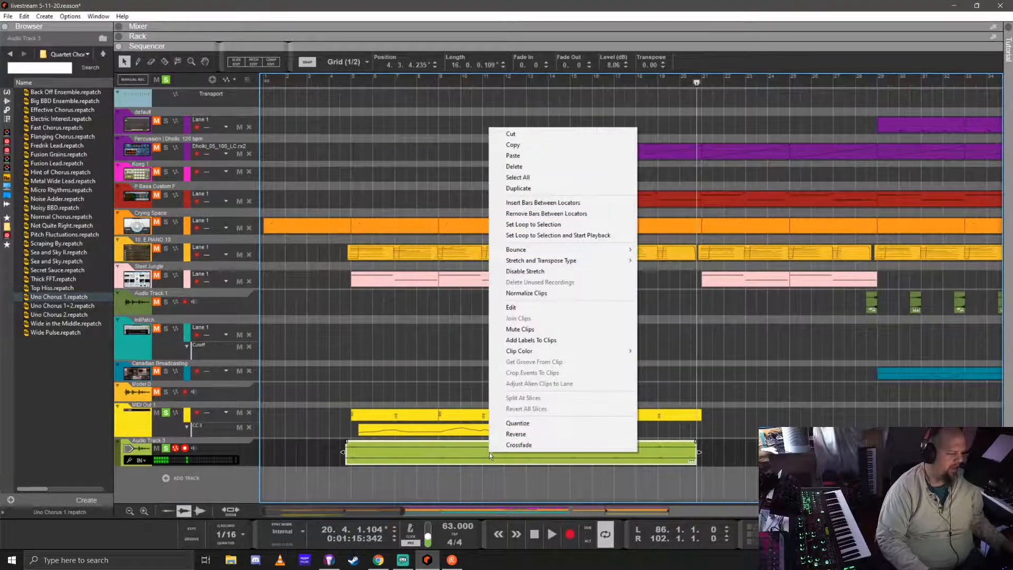
{"action": "left_click", "coordinate": [540, 295]}
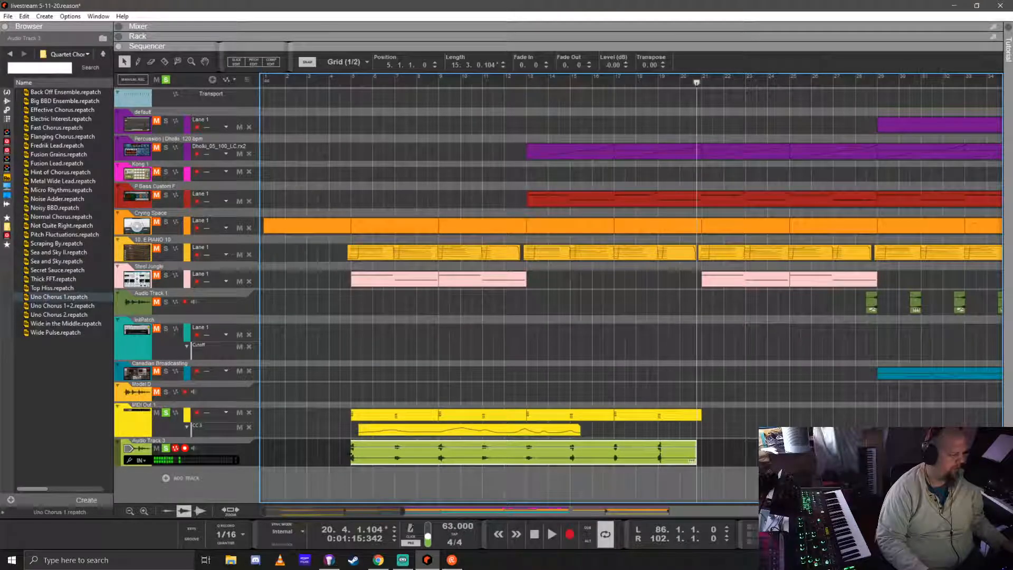
- Mute all MIDI Out 1 note and automation clips and unsolo the MIDI Out 1 and Audio Track 3 tracks
{"action": "left_click_drag", "start_coordinate": [339, 415], "coordinate": [712, 437]}
{"action": "right_click", "coordinate": [397, 416]}
{"action": "left_click", "coordinate": [449, 315]}
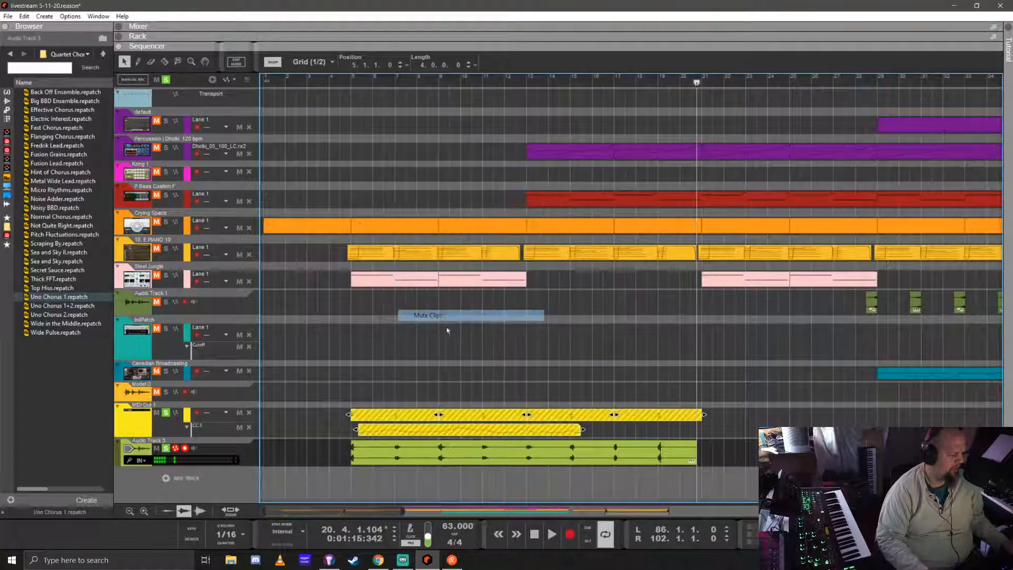
{"action": "left_click", "coordinate": [166, 413]}
{"action": "left_click", "coordinate": [167, 449]}
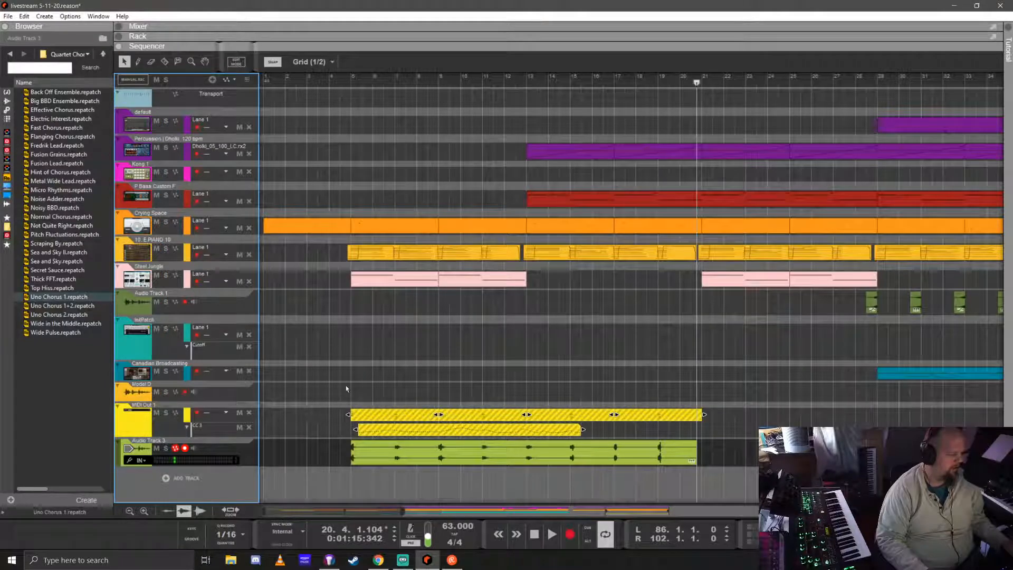
- Play the arrangement briefly from bar 5 and return the playhead to bar 5
{"action": "left_click", "coordinate": [347, 389]}
{"action": "left_click", "coordinate": [352, 80]}
{"action": "key", "text": "space"}
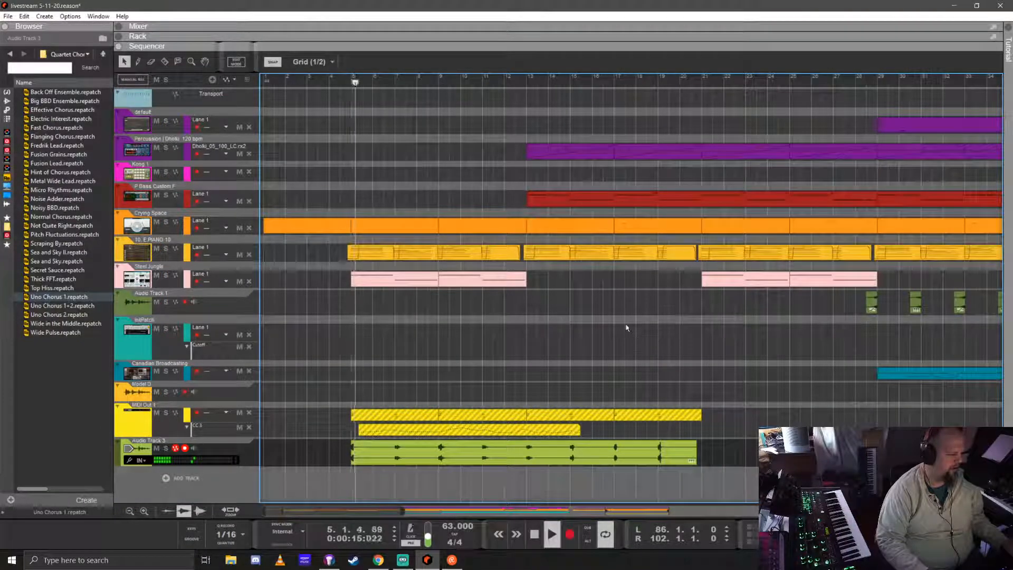
{"action": "key", "text": "space"}
{"action": "left_click", "coordinate": [354, 83]}
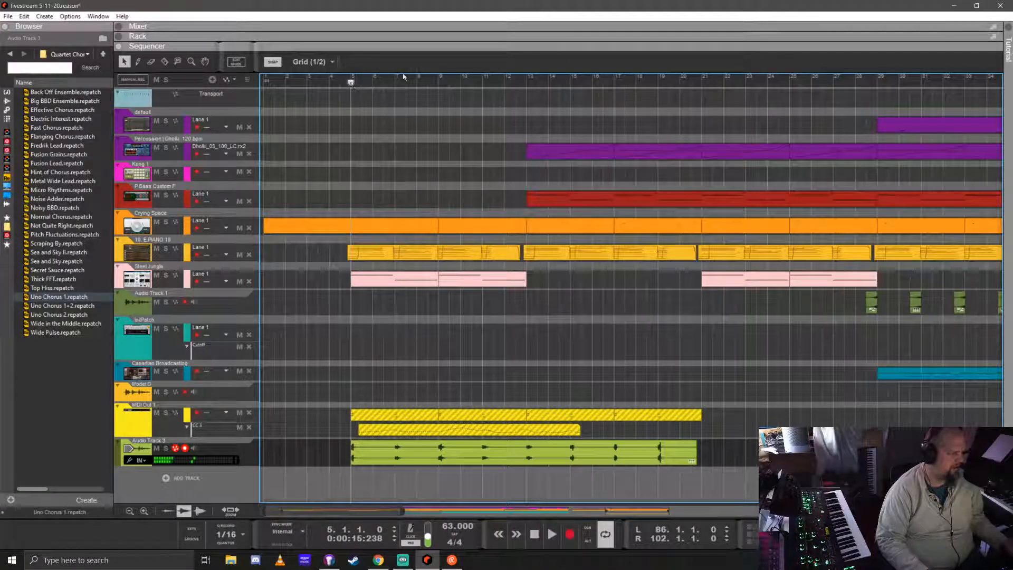
- Enlarge the rack, rename Audio Track 3 to "PO3 A8 stabs", and move its device below Model D
{"action": "left_click_drag", "start_coordinate": [464, 46], "coordinate": [519, 468]}
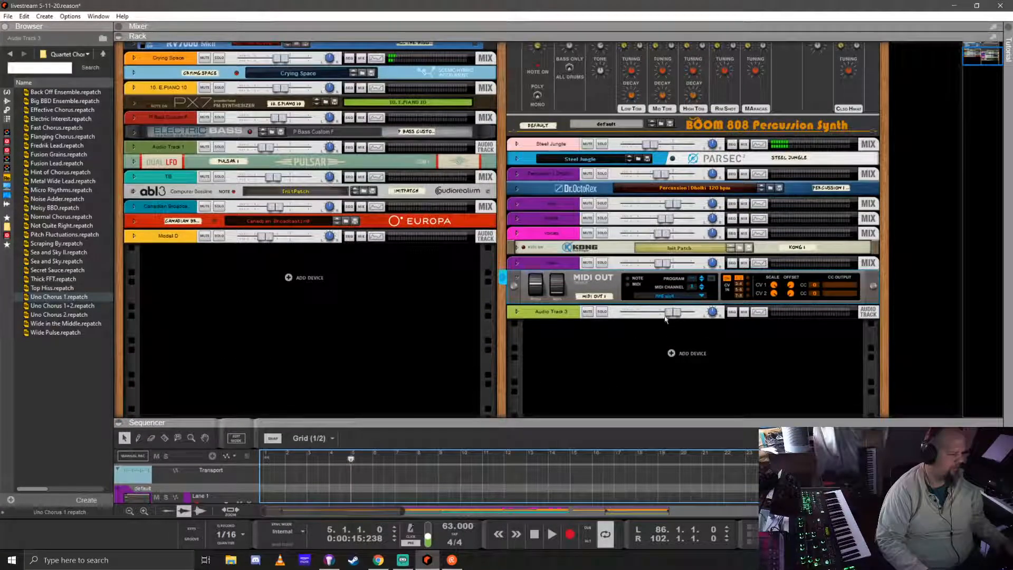
{"action": "double_click", "coordinate": [550, 312]}
{"action": "type", "text": "chor"}
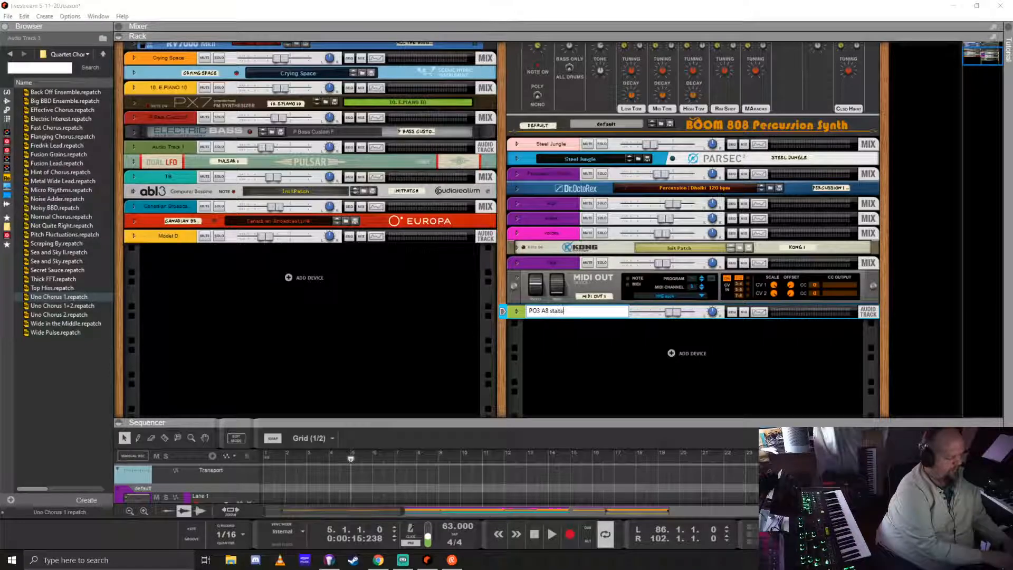
{"action": "left_click", "coordinate": [547, 309]}
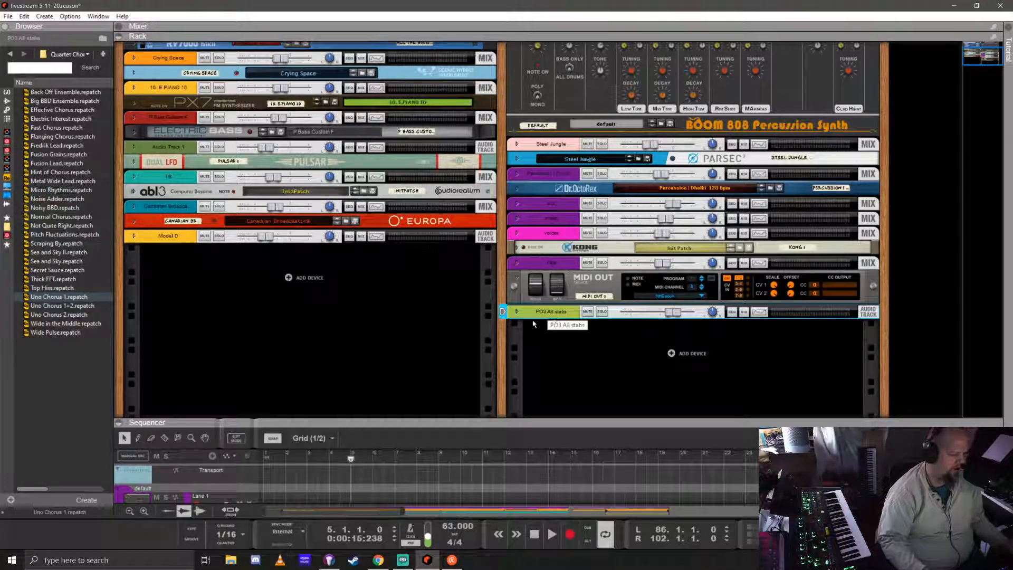
{"action": "left_click_drag", "start_coordinate": [536, 315], "coordinate": [227, 277]}
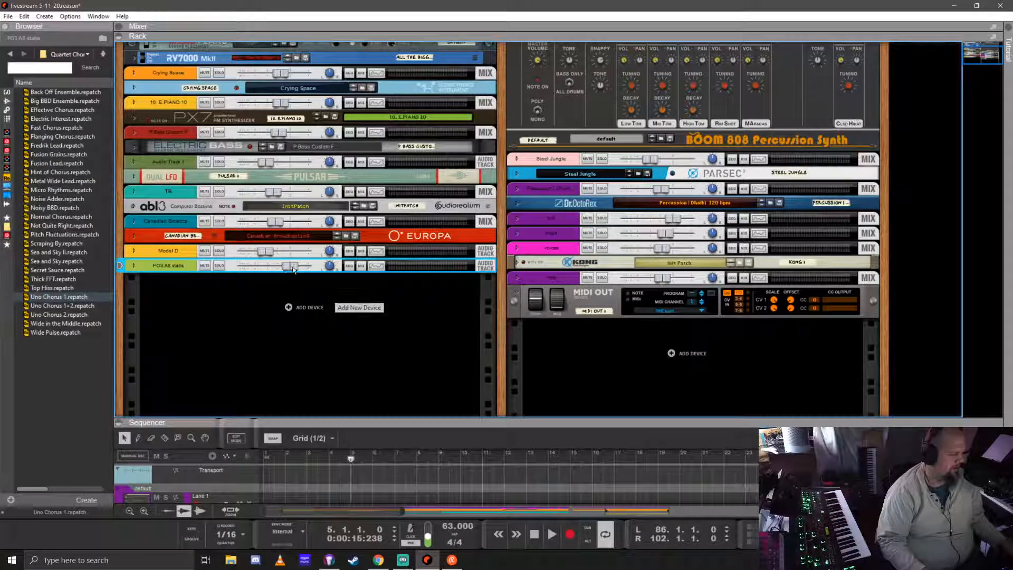
- Add The Echo as an insert effect on the PO3 A8 stabs track and load its Dreamy Taped Voice patch
{"action": "left_click", "coordinate": [133, 266]}
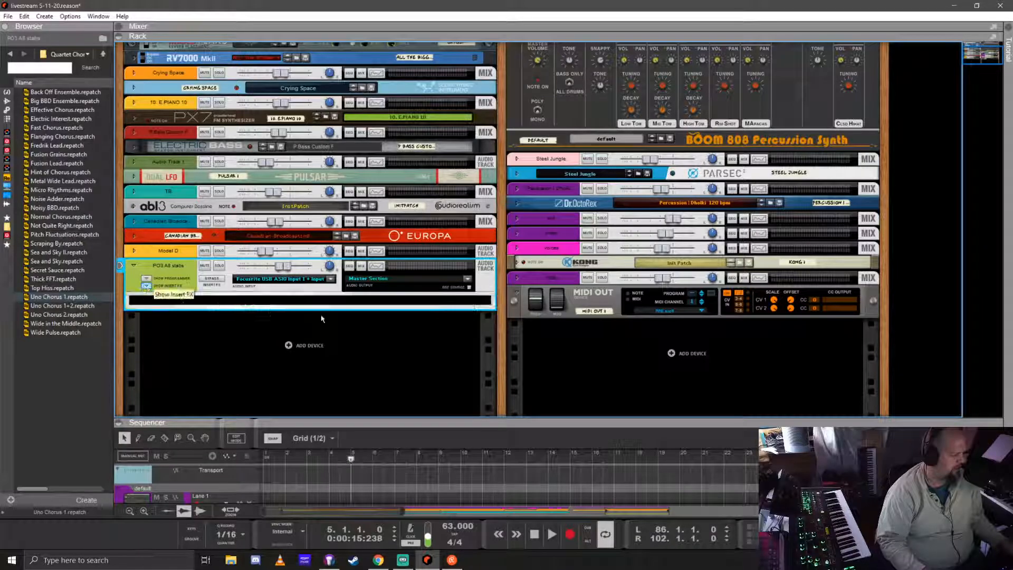
{"action": "left_click", "coordinate": [5, 104]}
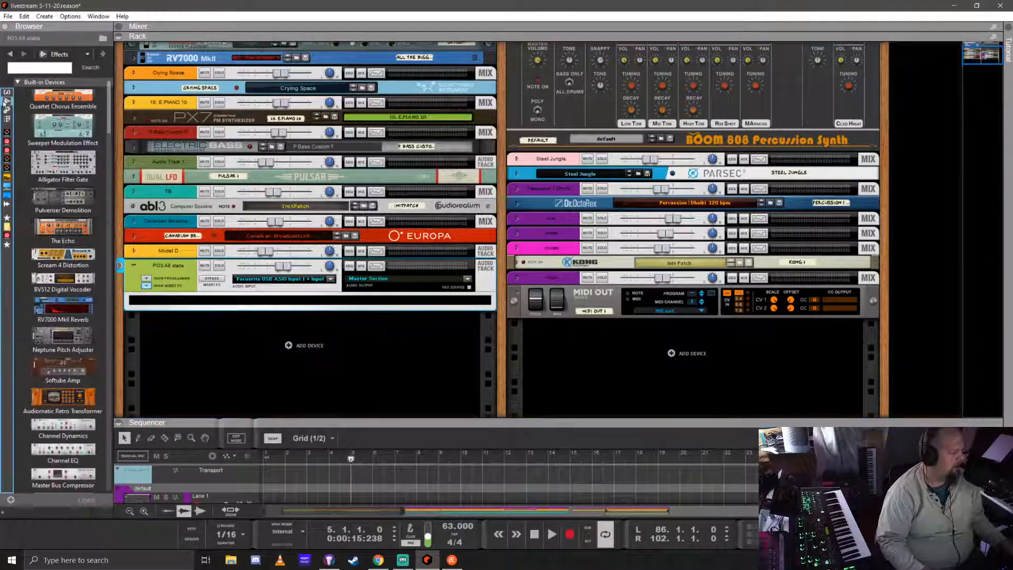
{"action": "mouse_move", "coordinate": [63, 227]}
{"action": "left_mouse_down"}
{"action": "mouse_move", "coordinate": [259, 332]}
{"action": "mouse_move", "coordinate": [280, 299]}
{"action": "left_mouse_up"}
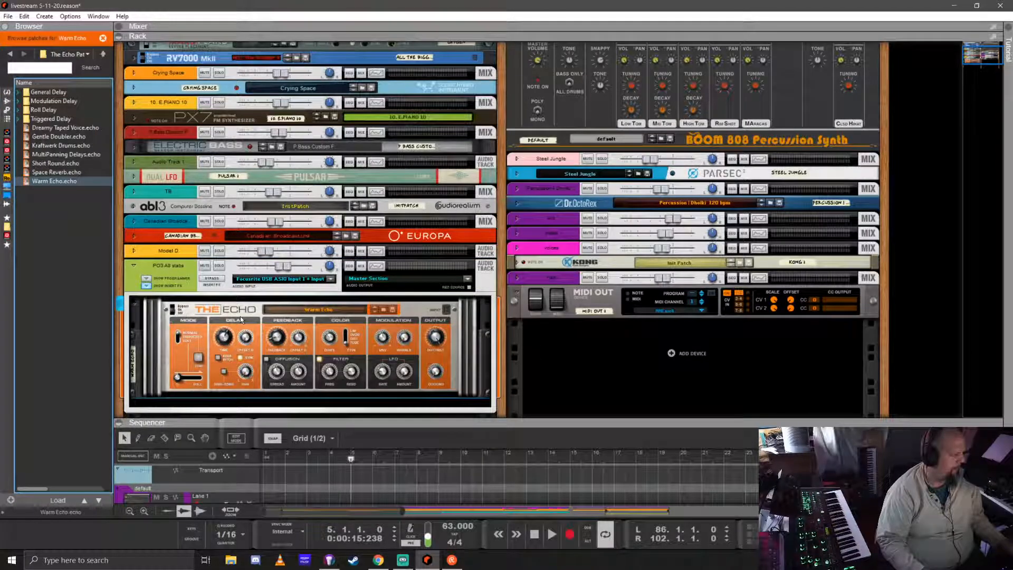
{"action": "left_click_drag", "start_coordinate": [65, 128], "coordinate": [301, 339]}
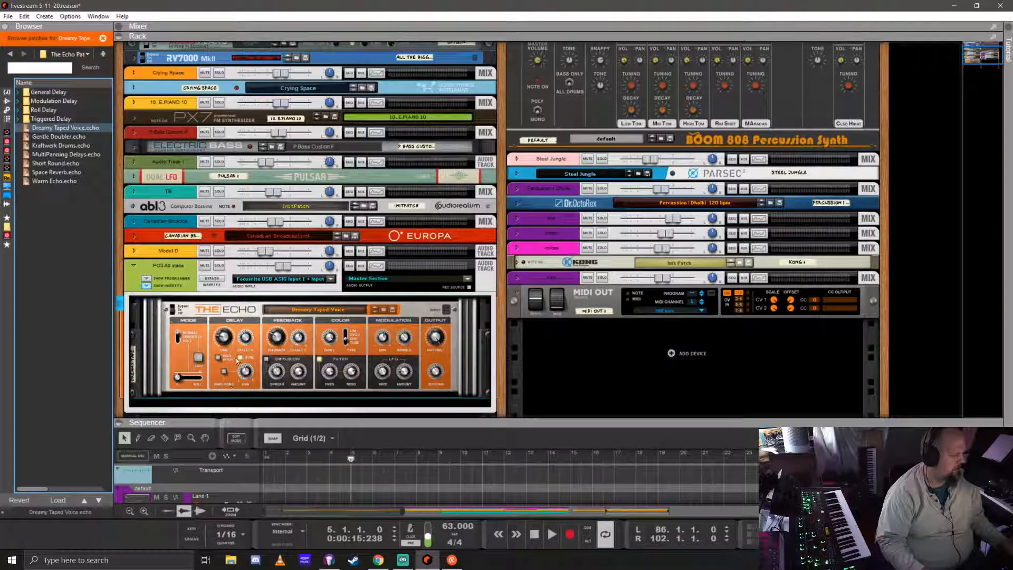
- Listen to the echoed stabs in the full mix from bar 5 and enlarge the rack again
{"action": "left_click_drag", "start_coordinate": [502, 426], "coordinate": [475, 190]}
{"action": "left_click", "coordinate": [351, 225]}
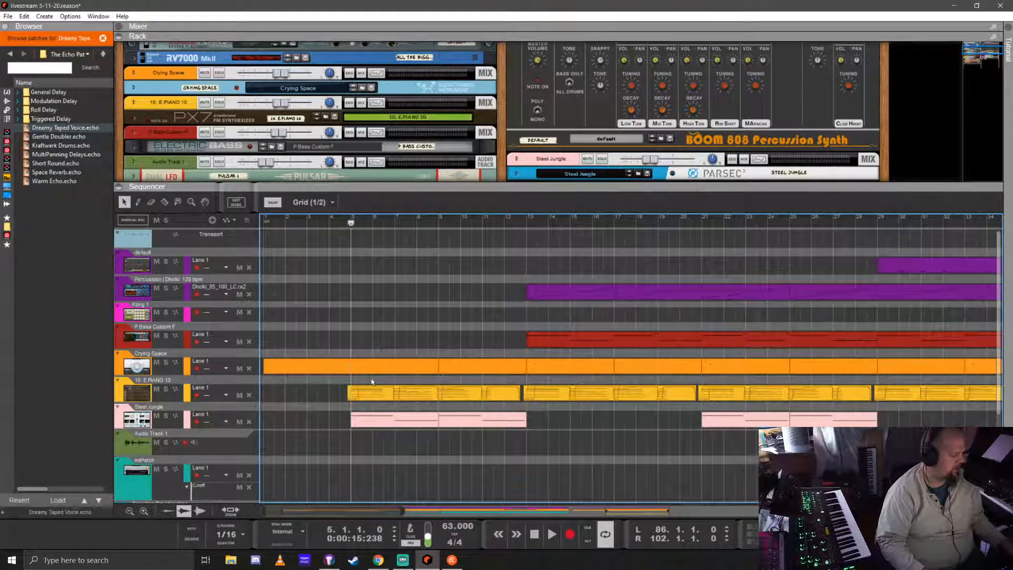
{"action": "scroll", "coordinate": [364, 369], "scroll_direction": "down", "scroll_amount": 5}
{"action": "key", "text": "space"}
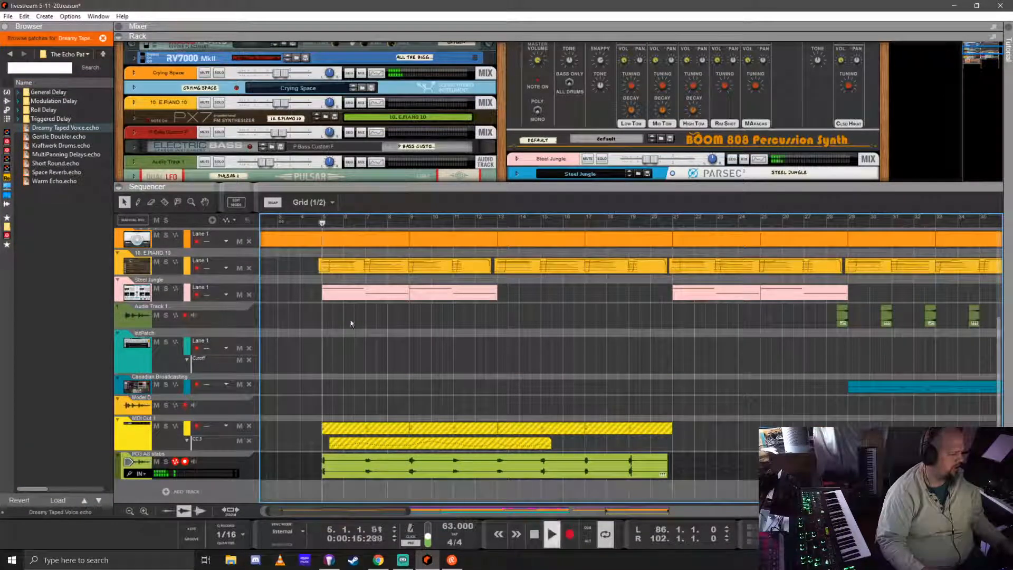
{"action": "scroll", "coordinate": [357, 333], "scroll_direction": "up", "scroll_amount": 3}
{"action": "scroll", "coordinate": [357, 334], "scroll_direction": "down", "scroll_amount": 3}
{"action": "left_click_drag", "start_coordinate": [426, 187], "coordinate": [336, 380]}
{"action": "key", "text": "space"}
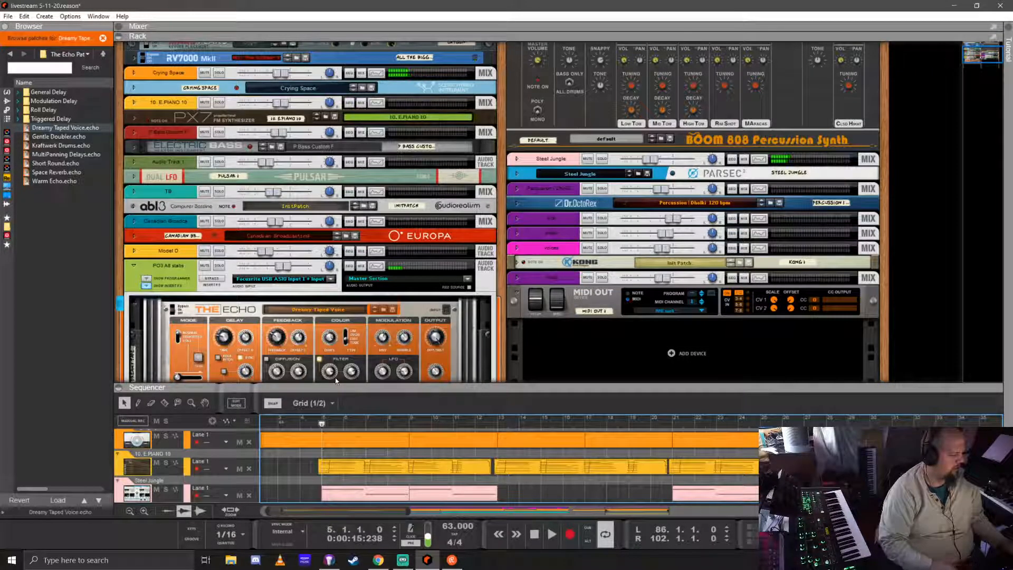
- Load the Warm Echo patch into The Echo on the PO3 A8 stabs track
{"action": "scroll", "coordinate": [240, 323], "scroll_direction": "down", "scroll_amount": 2}
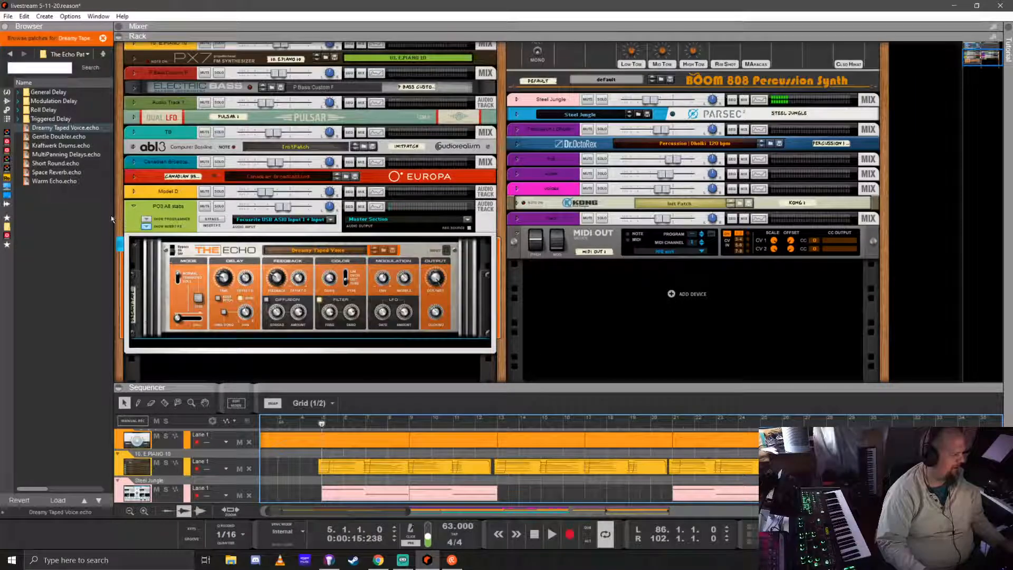
{"action": "left_click", "coordinate": [45, 181]}
{"action": "left_click_drag", "start_coordinate": [45, 181], "coordinate": [302, 280]}
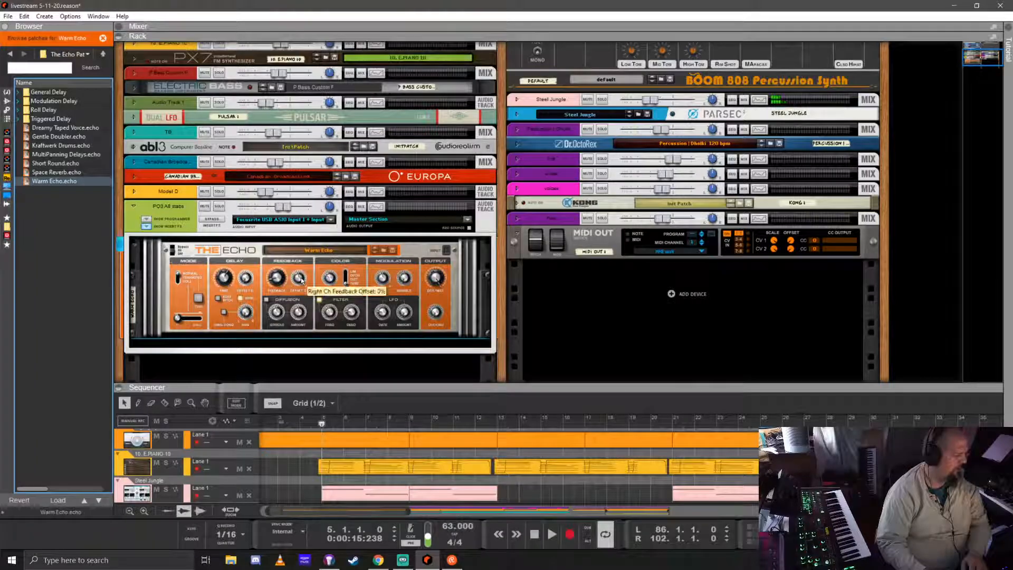
- Play from bar 5 and solo the PO3 A8 stabs track to hear its echo in isolation
{"action": "key", "text": "space"}
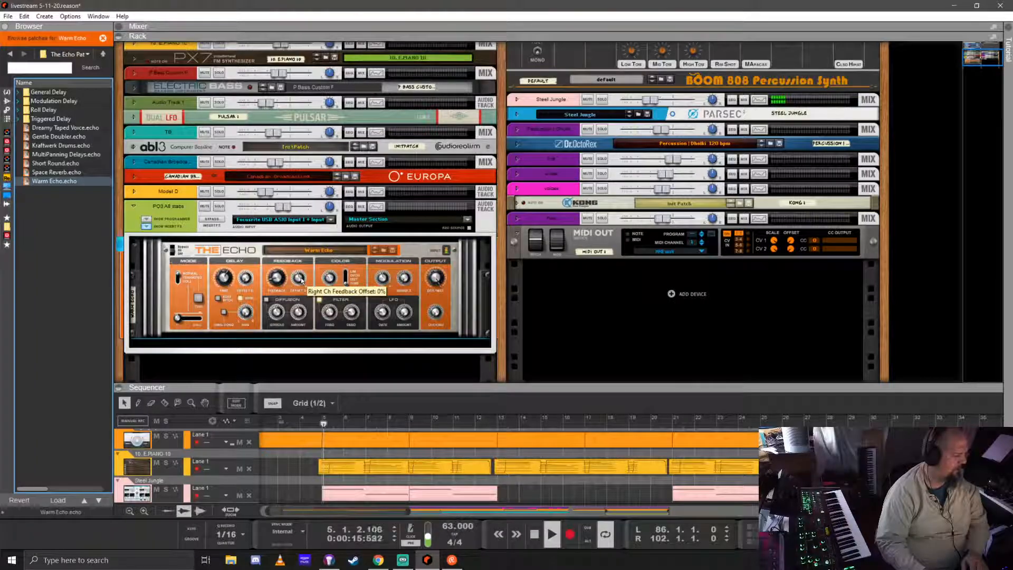
{"action": "left_click", "coordinate": [436, 279]}
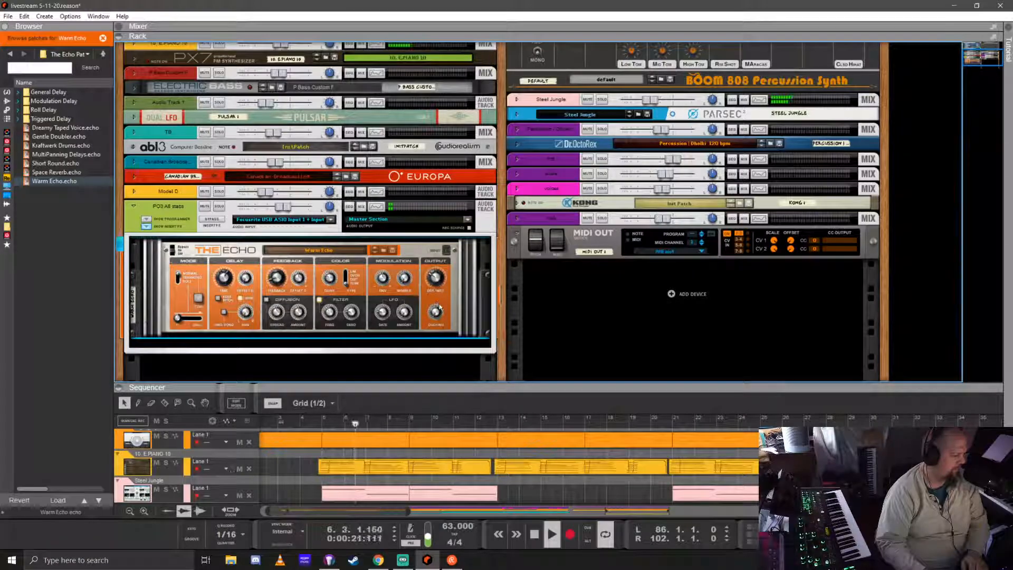
{"action": "left_click_drag", "start_coordinate": [405, 388], "coordinate": [406, 342]}
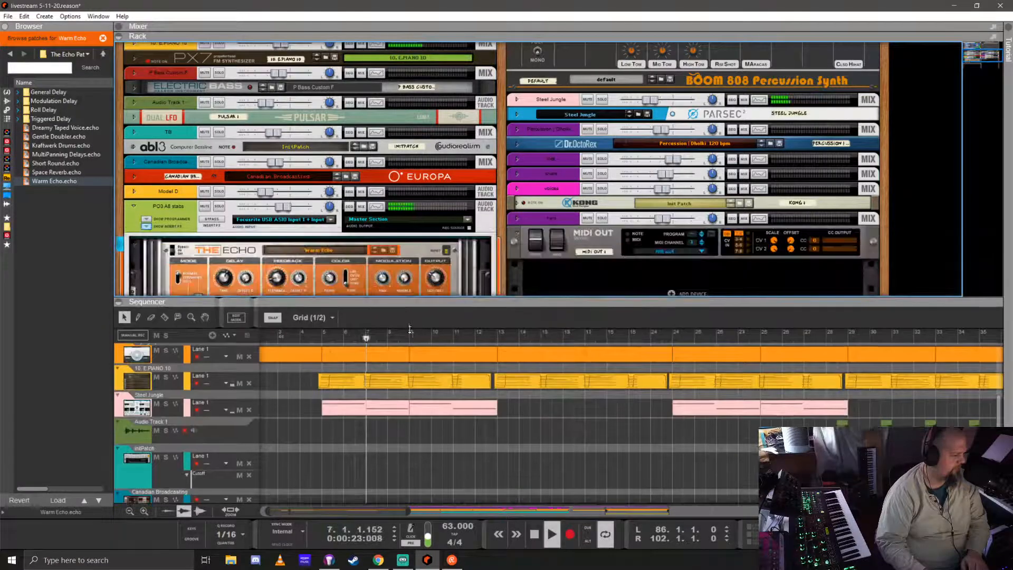
{"action": "left_click", "coordinate": [218, 208]}
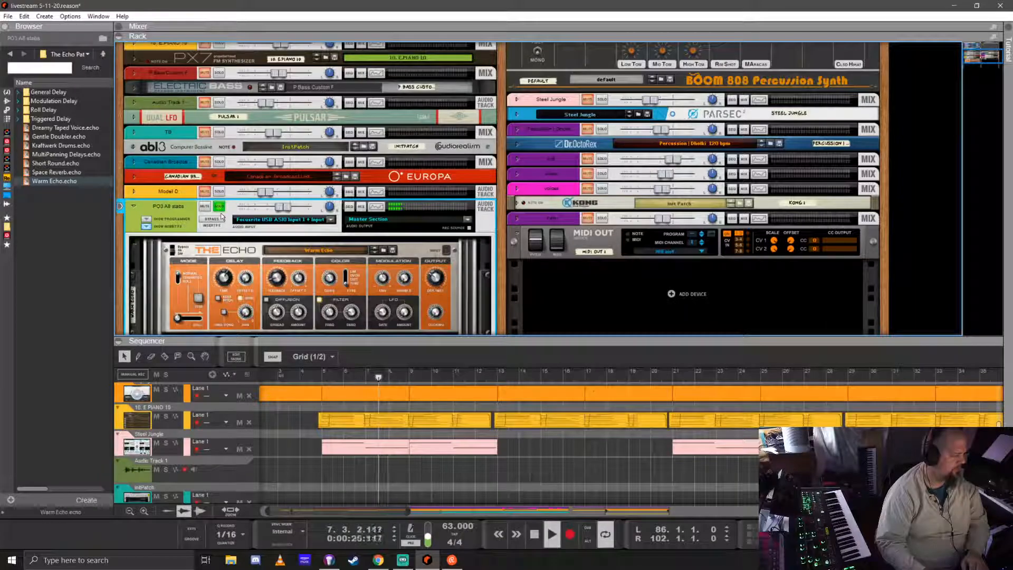
- Audition the General Delay patch Long Vocal Ping-Pong in The Echo, and load the MultiPanning Delays patch instead
{"action": "double_click", "coordinate": [49, 93]}
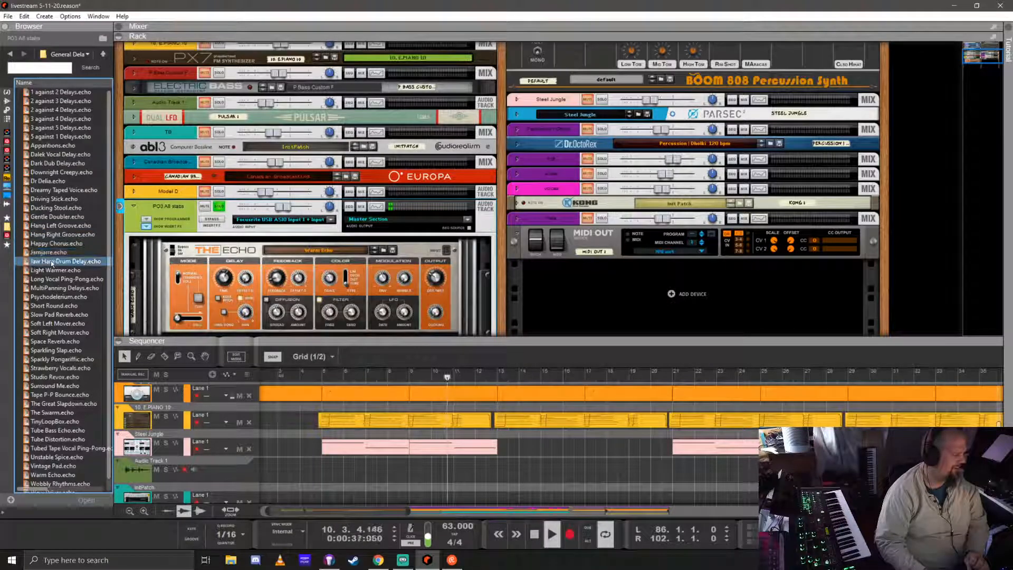
{"action": "double_click", "coordinate": [63, 279]}
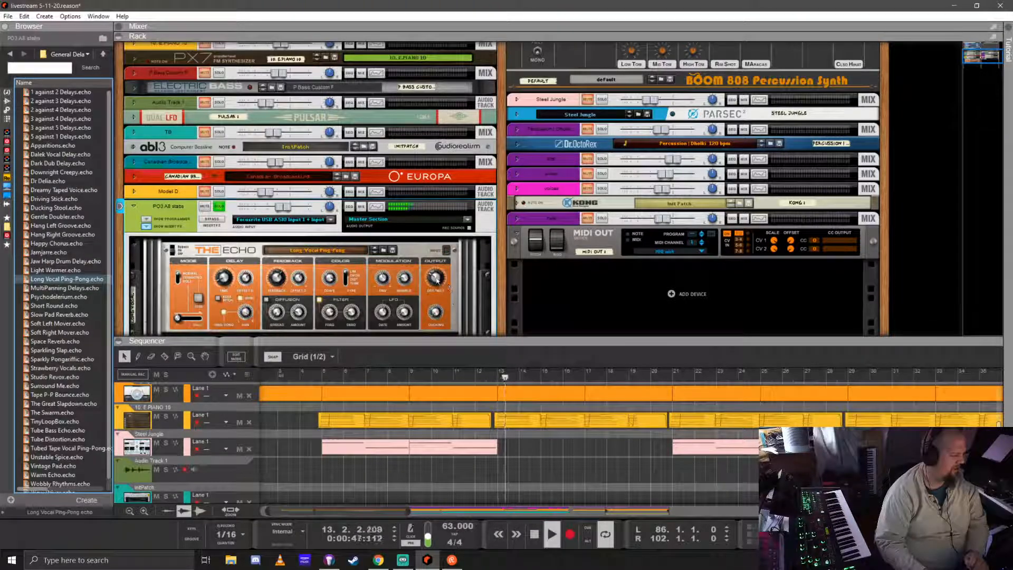
{"action": "left_click", "coordinate": [57, 289]}
{"action": "double_click", "coordinate": [57, 289]}
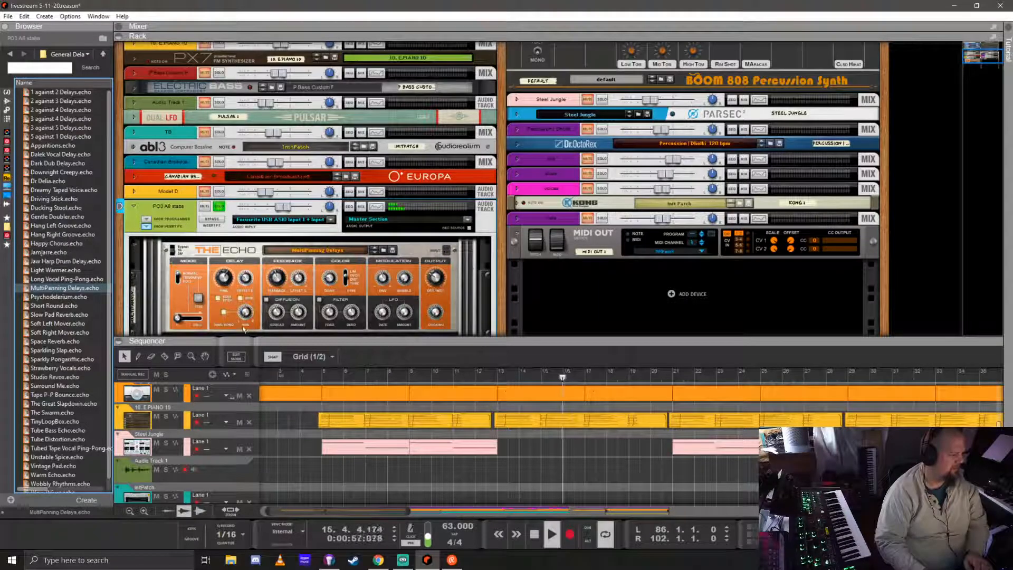
- Set The Echo's delay time to 1/16 and adjust its right channel time offset while listening from bar 5
{"action": "left_click", "coordinate": [221, 284]}
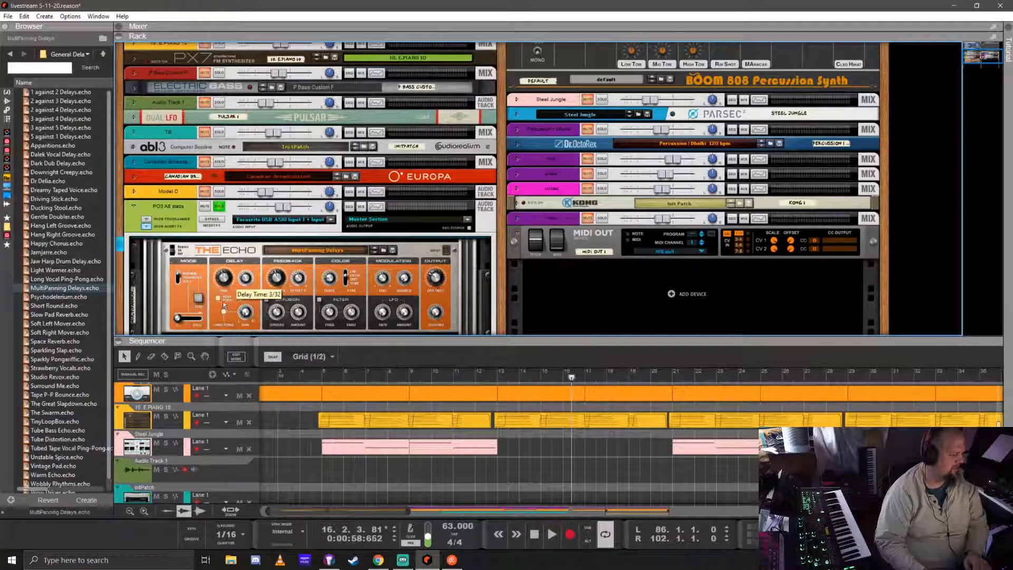
{"action": "left_click", "coordinate": [323, 380]}
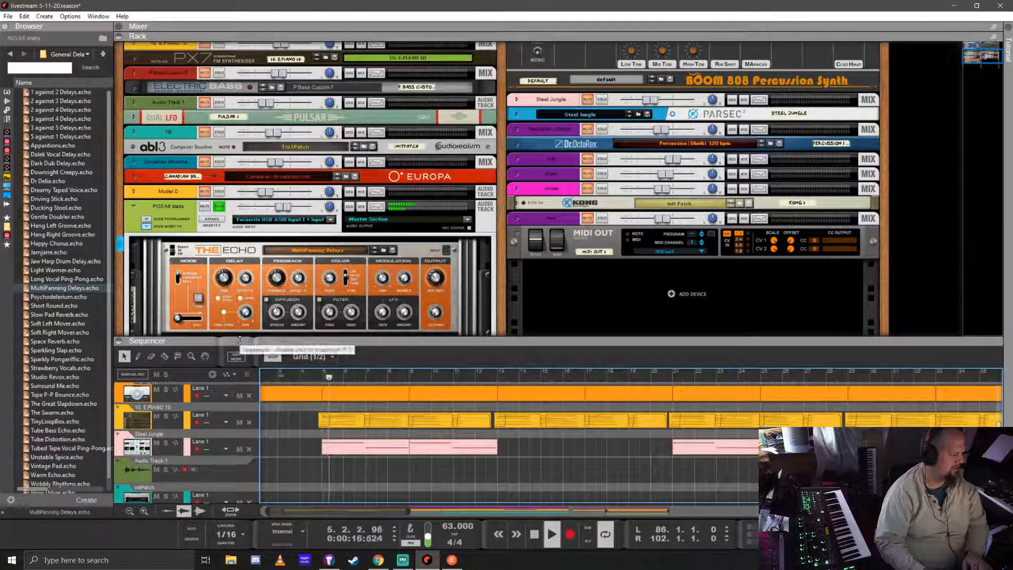
{"action": "left_click", "coordinate": [245, 280]}
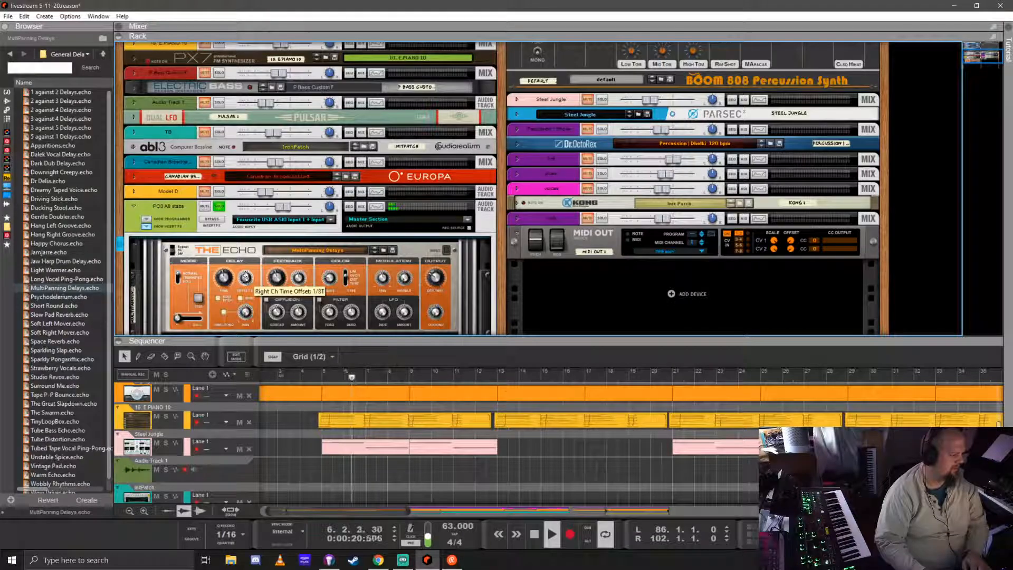
{"action": "left_click_drag", "start_coordinate": [246, 269], "coordinate": [252, 257]}
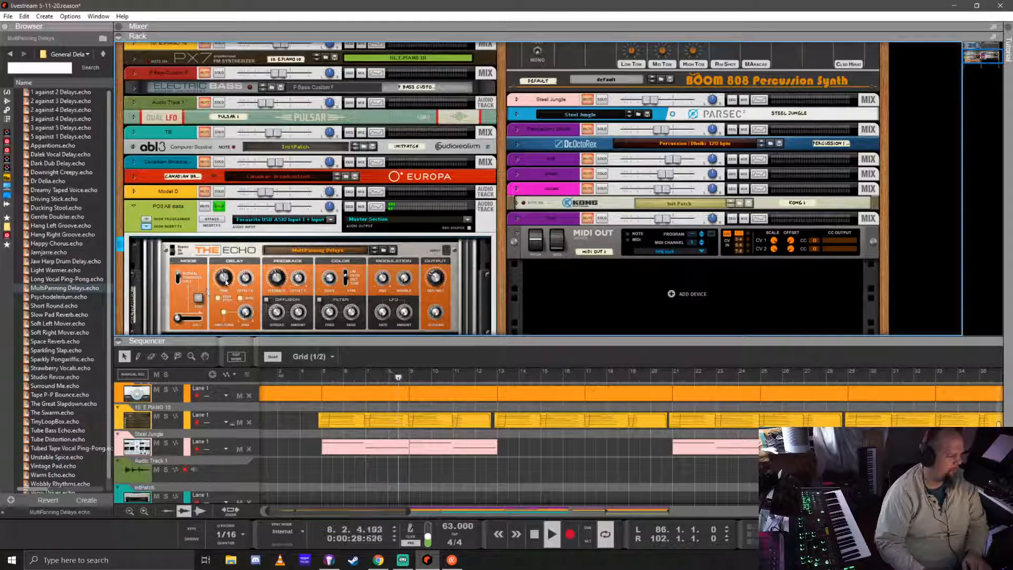
{"action": "key", "text": "space"}
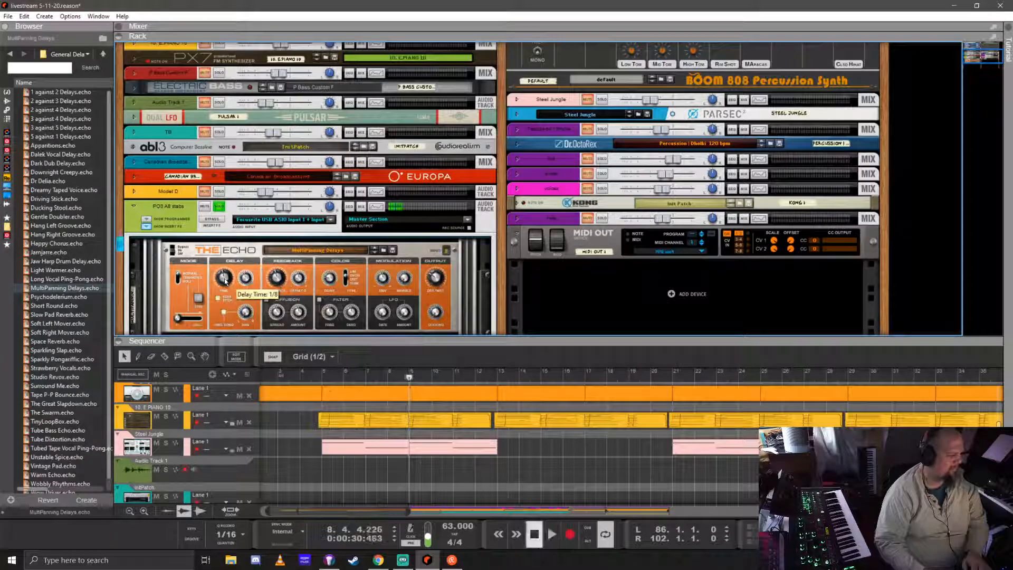
{"action": "left_click_drag", "start_coordinate": [226, 299], "coordinate": [225, 310]}
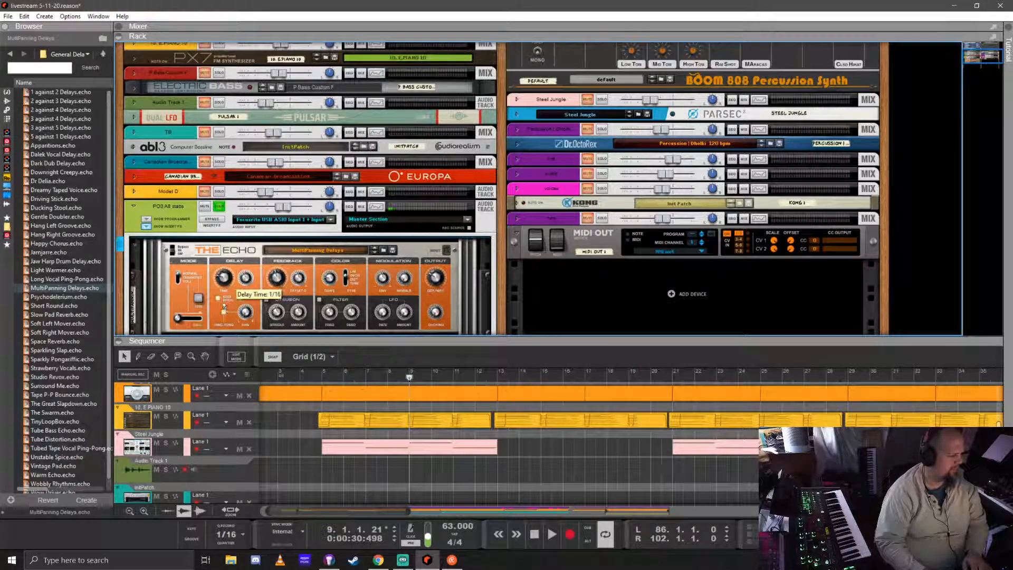
- Replay the soloed stabs from bar 5 and readjust The Echo's right channel time offset, keeping the insert effects displayed
{"action": "left_click", "coordinate": [322, 375]}
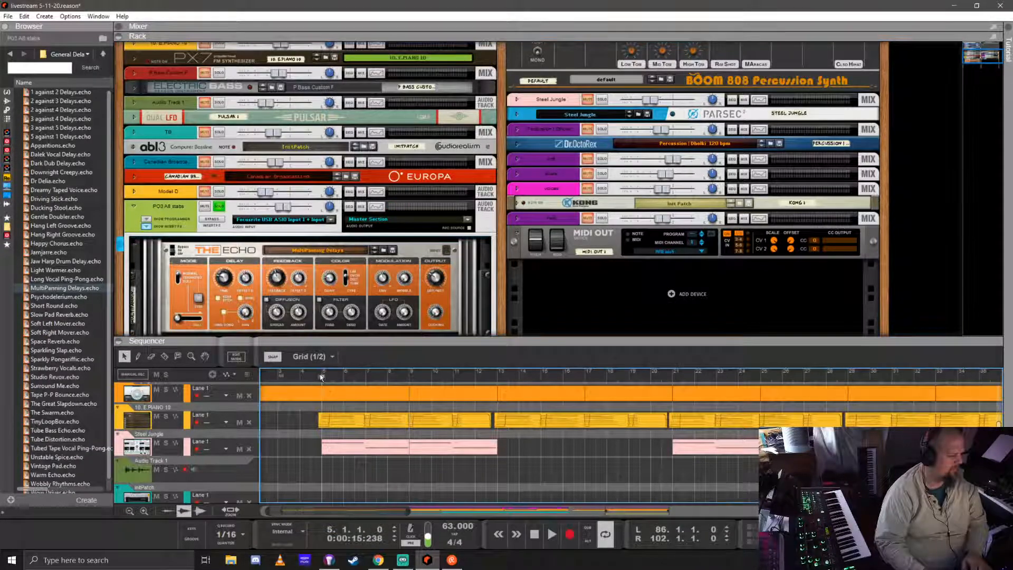
{"action": "key", "text": "space"}
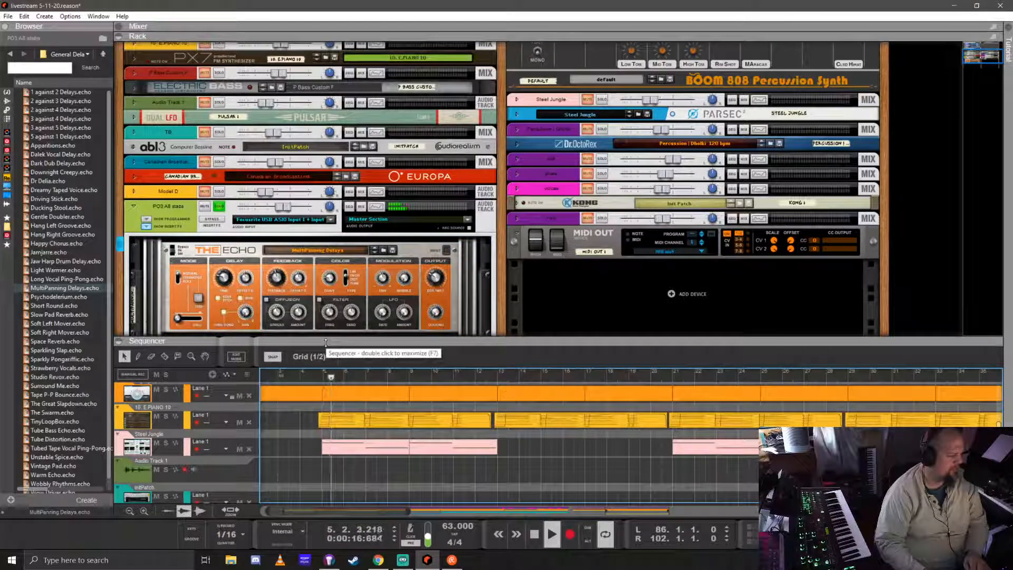
{"action": "left_click", "coordinate": [245, 279]}
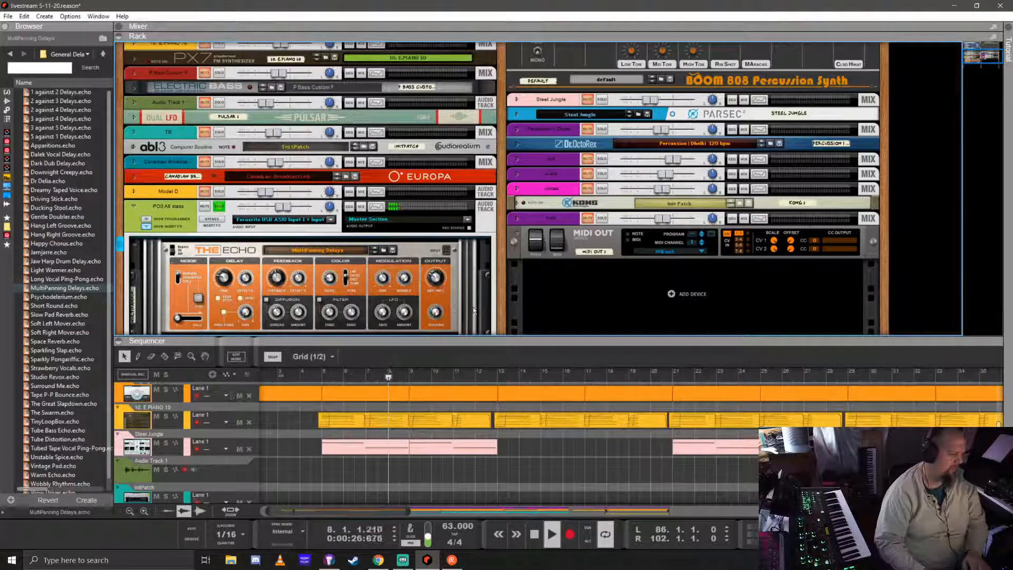
{"action": "left_click", "coordinate": [148, 228]}
{"action": "left_click", "coordinate": [147, 228]}
{"action": "left_click", "coordinate": [147, 228]}
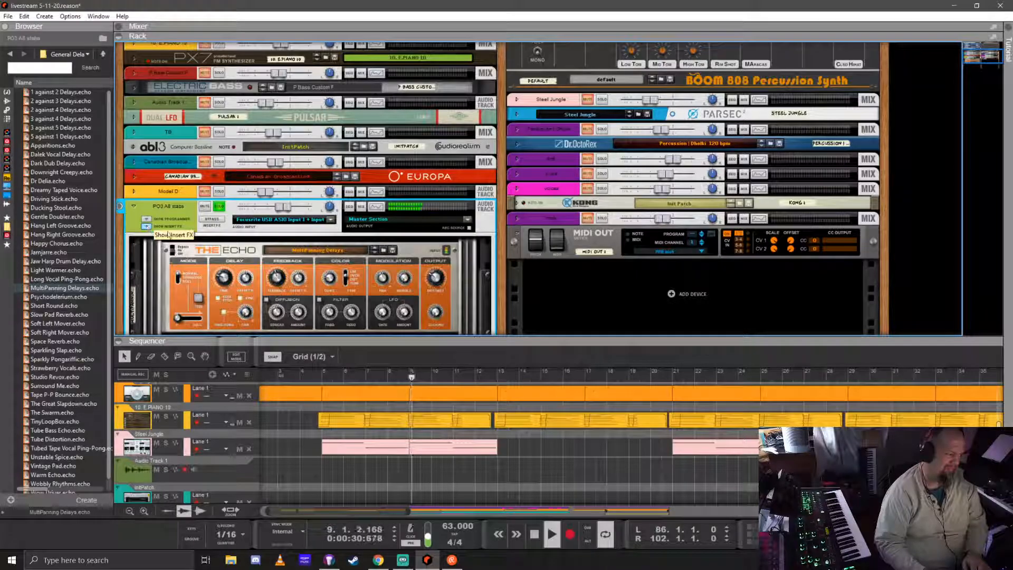
{"action": "scroll", "coordinate": [220, 242], "scroll_direction": "down", "scroll_amount": 4}
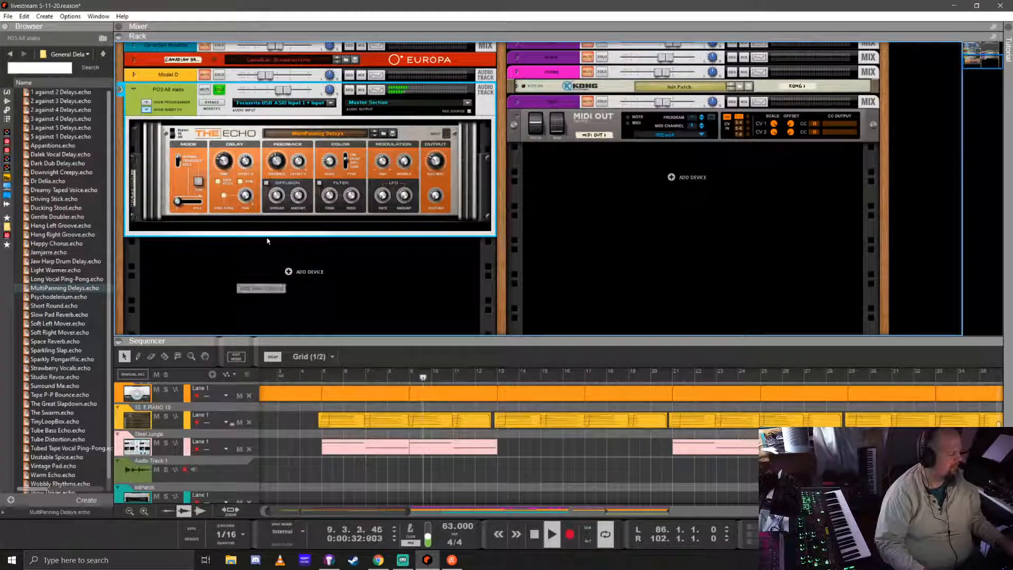
- Enable the gate on the PO3 A8 stabs mixer channel with a threshold of -38.90 dB
{"action": "left_click_drag", "start_coordinate": [591, 31], "coordinate": [633, 409]}
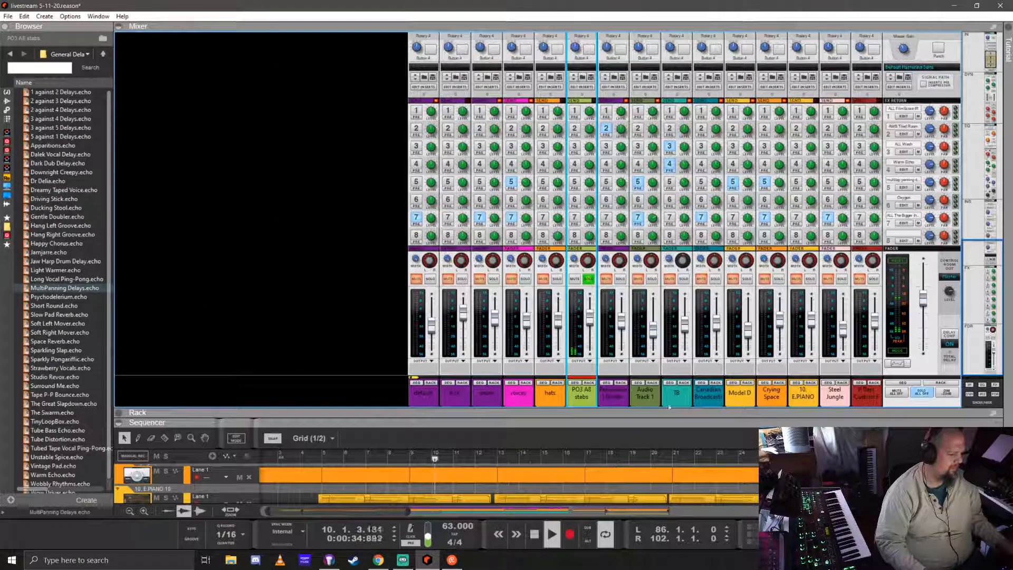
{"action": "scroll", "coordinate": [575, 218], "scroll_direction": "up", "scroll_amount": 8}
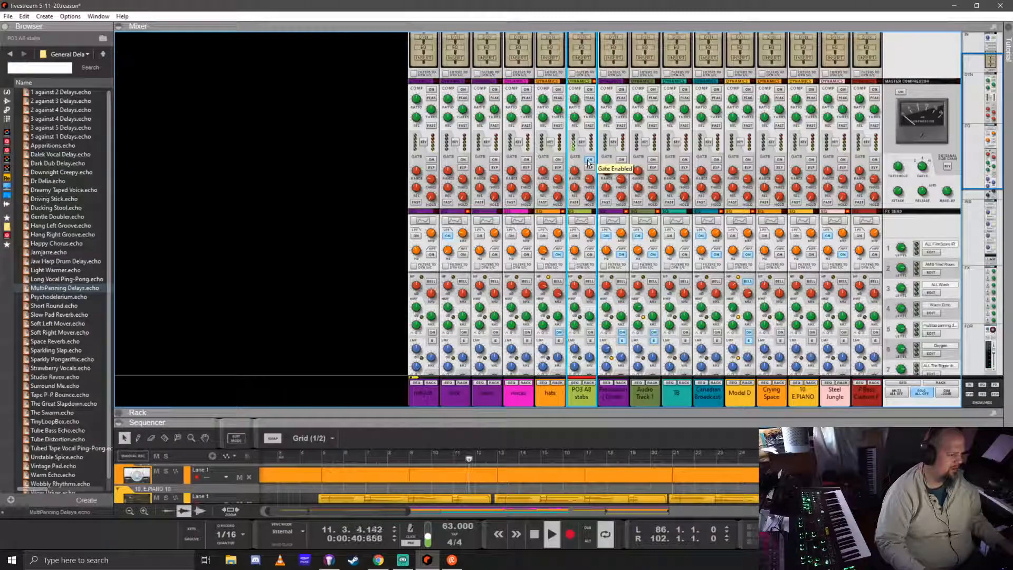
{"action": "left_click", "coordinate": [589, 160]}
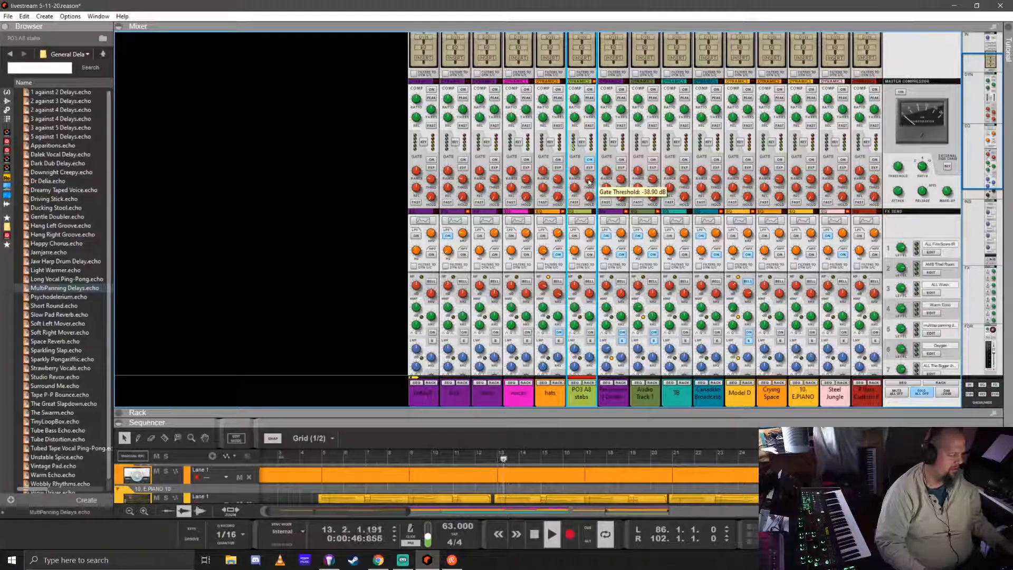
- Return to the rack, hide the insert effects of the PO3 A8 stabs track and end its solo
{"action": "left_click_drag", "start_coordinate": [573, 427], "coordinate": [561, 83]}
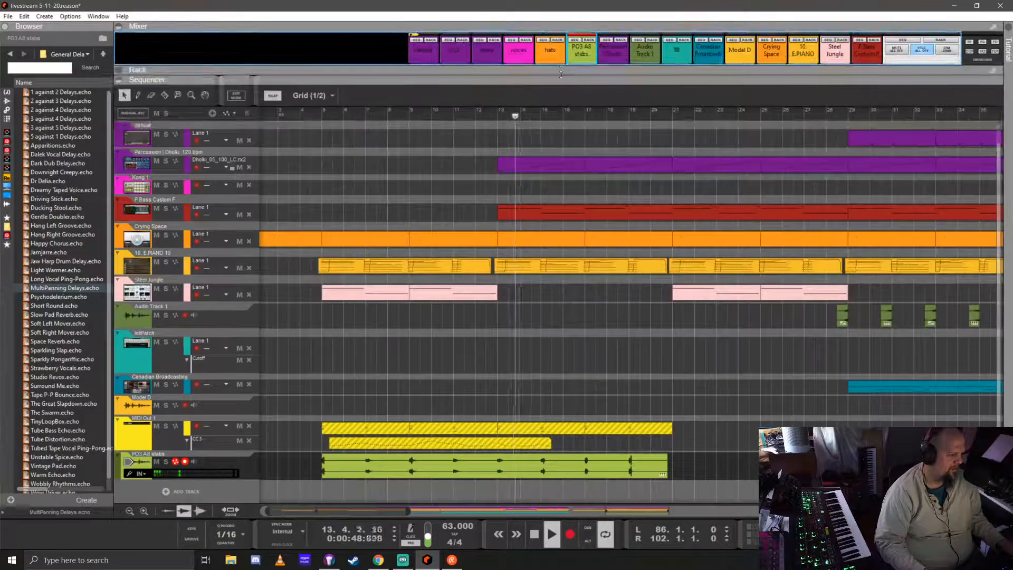
{"action": "key", "text": "F6"}
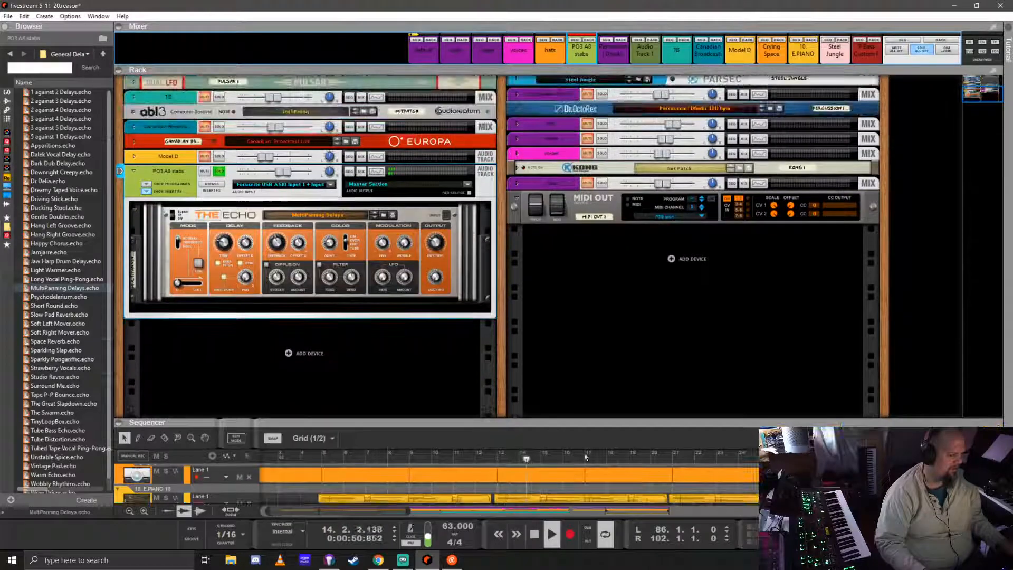
{"action": "left_click", "coordinate": [147, 192]}
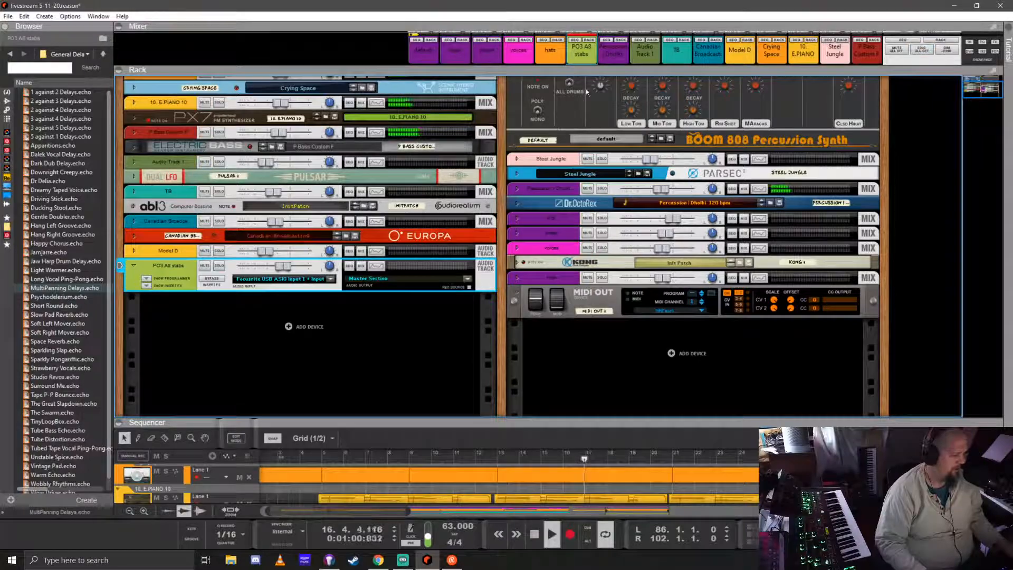
- Enable the FX7 send on the PO3 A8 stabs mixer channel and set the channel level to -21.39 dB
{"action": "key", "text": "F6"}
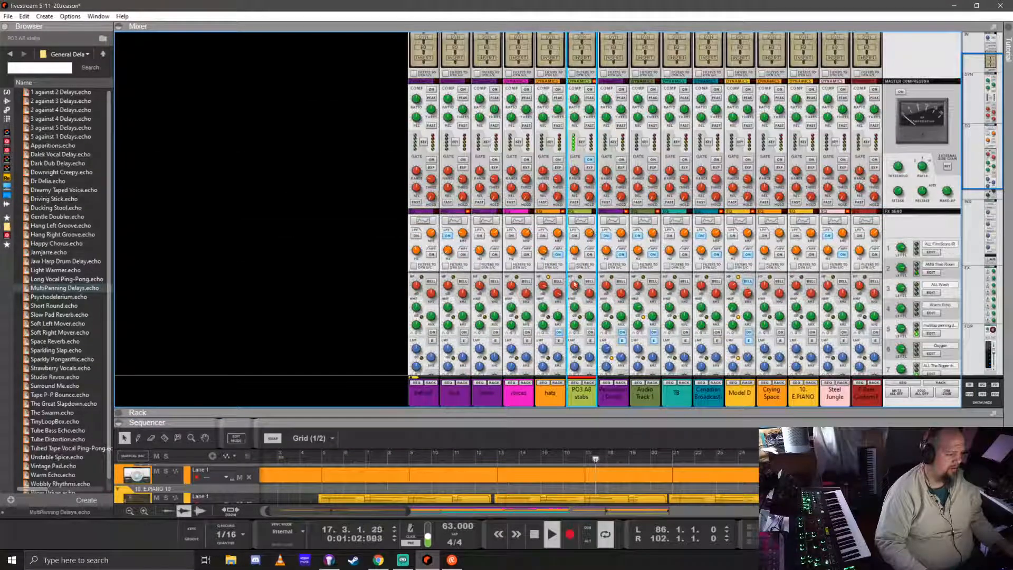
{"action": "scroll", "coordinate": [575, 286], "scroll_direction": "down", "scroll_amount": 5}
{"action": "left_click", "coordinate": [576, 218]}
{"action": "scroll", "coordinate": [592, 326], "scroll_direction": "down", "scroll_amount": 4}
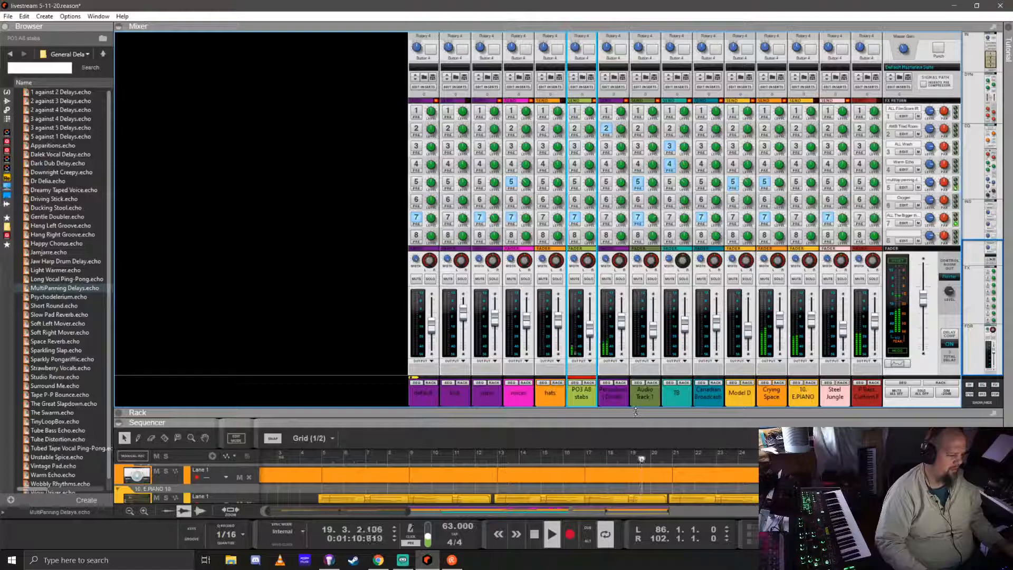
{"action": "mouse_move", "coordinate": [588, 225]}
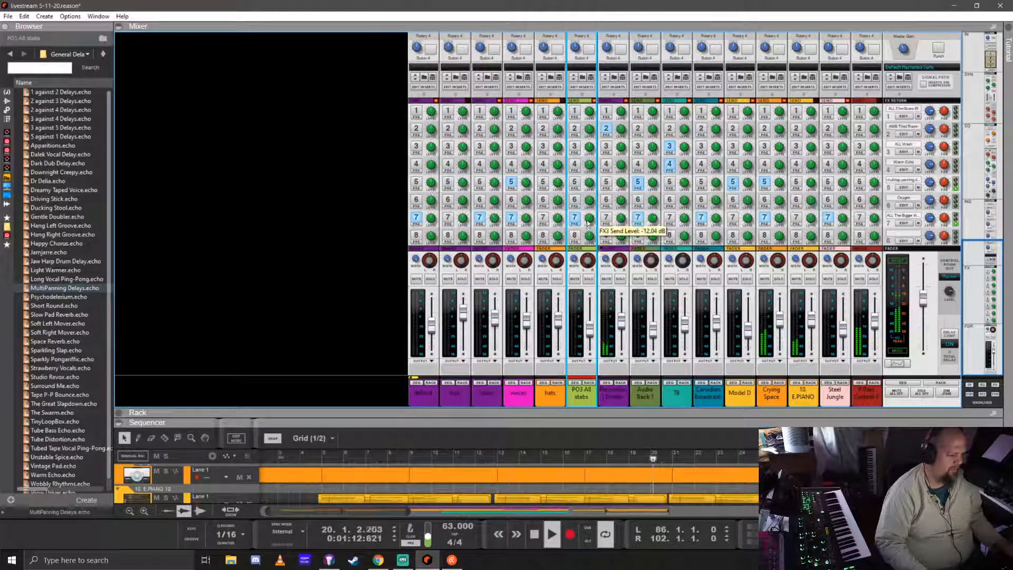
{"action": "mouse_move", "coordinate": [590, 328]}
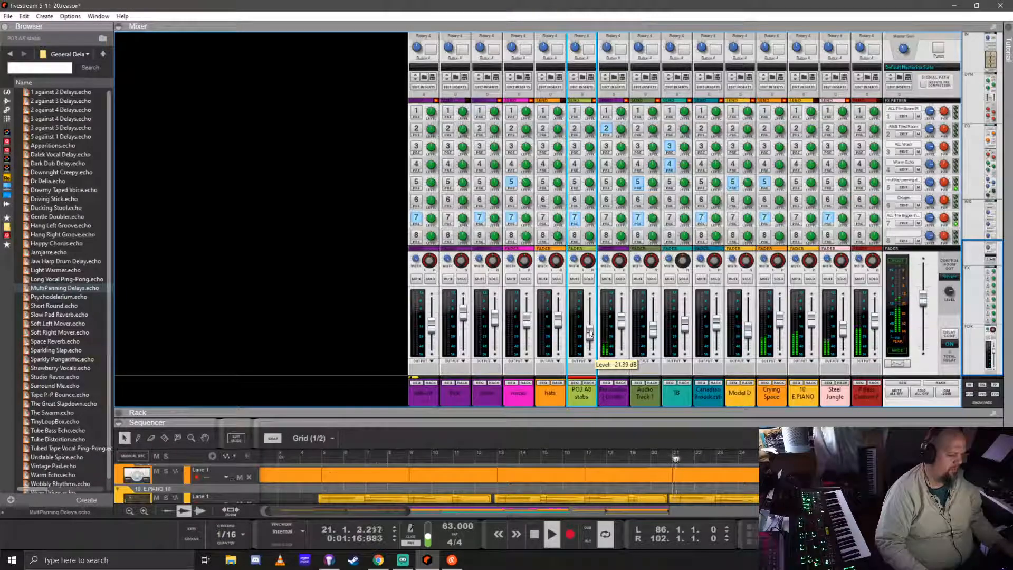
{"action": "left_click_drag", "start_coordinate": [598, 412], "coordinate": [612, 41]}
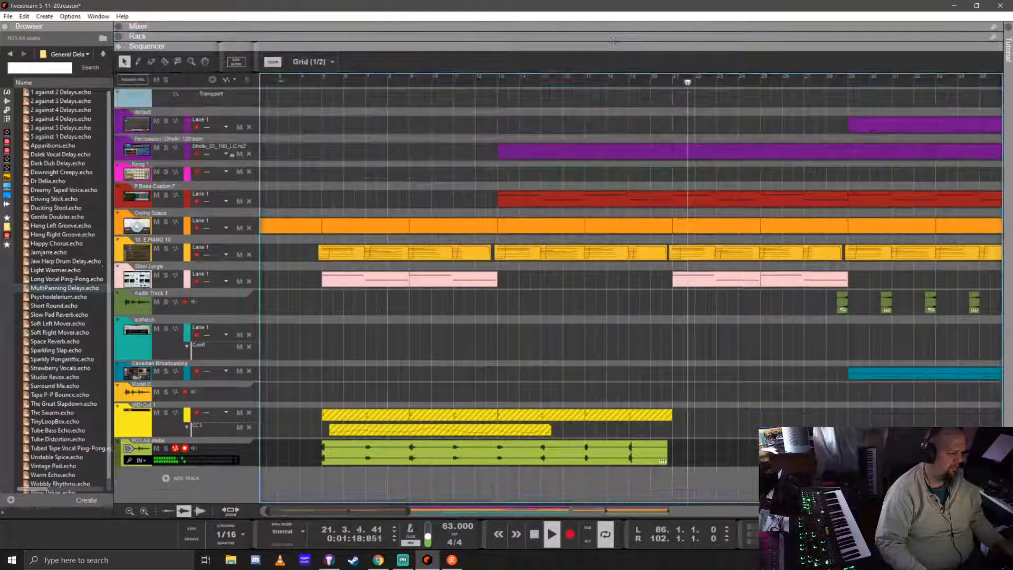
- Save the song and play it from the start with the whole arrangement in view
{"action": "key", "text": "space"}
{"action": "key", "text": "space"}
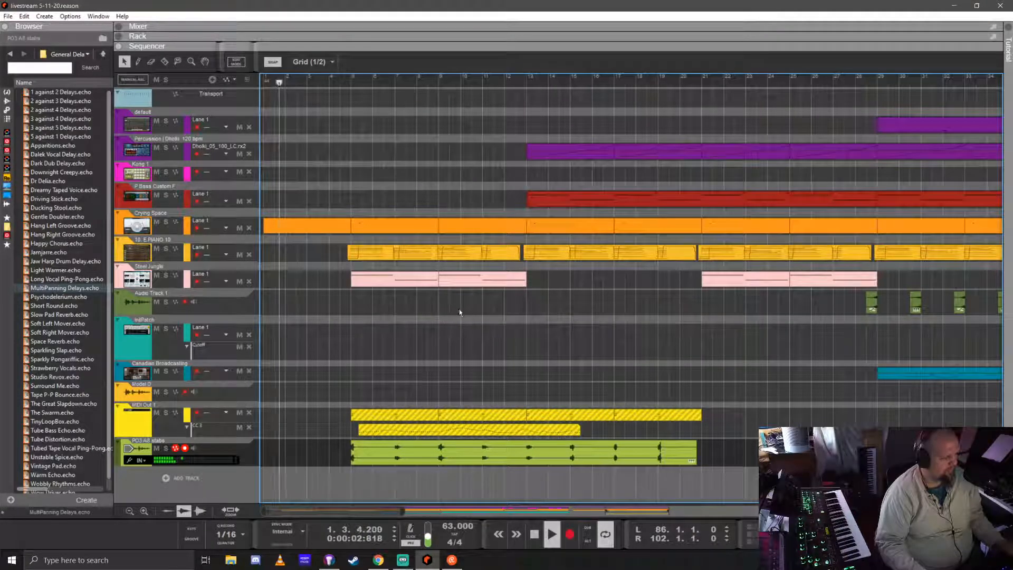
{"action": "scroll", "coordinate": [458, 309], "scroll_direction": "down", "scroll_amount": 3}
{"action": "scroll", "coordinate": [459, 308], "scroll_direction": "up", "scroll_amount": 3}
{"action": "scroll", "coordinate": [467, 304], "scroll_direction": "down", "scroll_amount": 3}
{"action": "scroll", "coordinate": [467, 304], "scroll_direction": "up", "scroll_amount": 3}
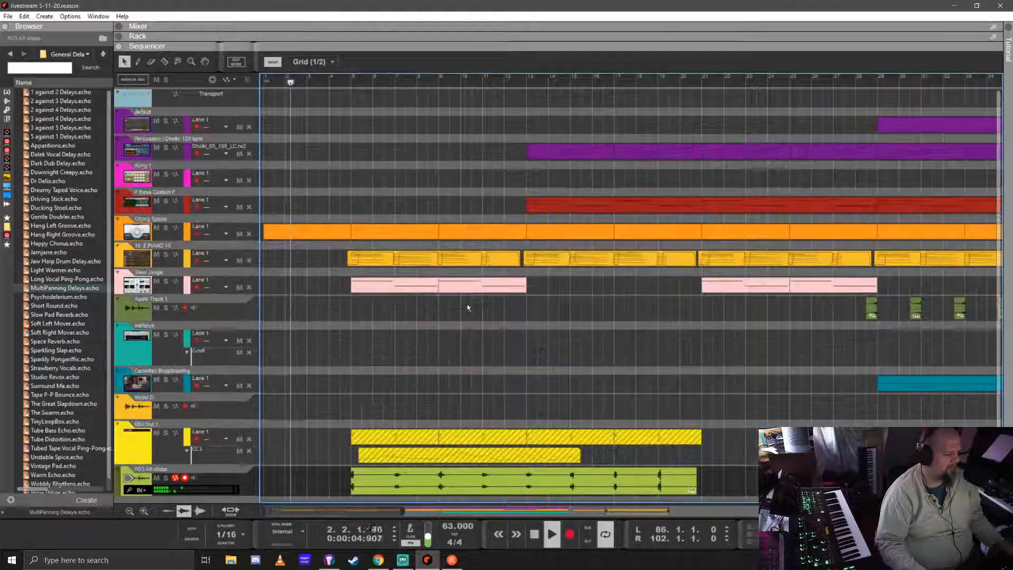
{"action": "scroll", "coordinate": [467, 304], "scroll_direction": "down", "scroll_amount": 5}
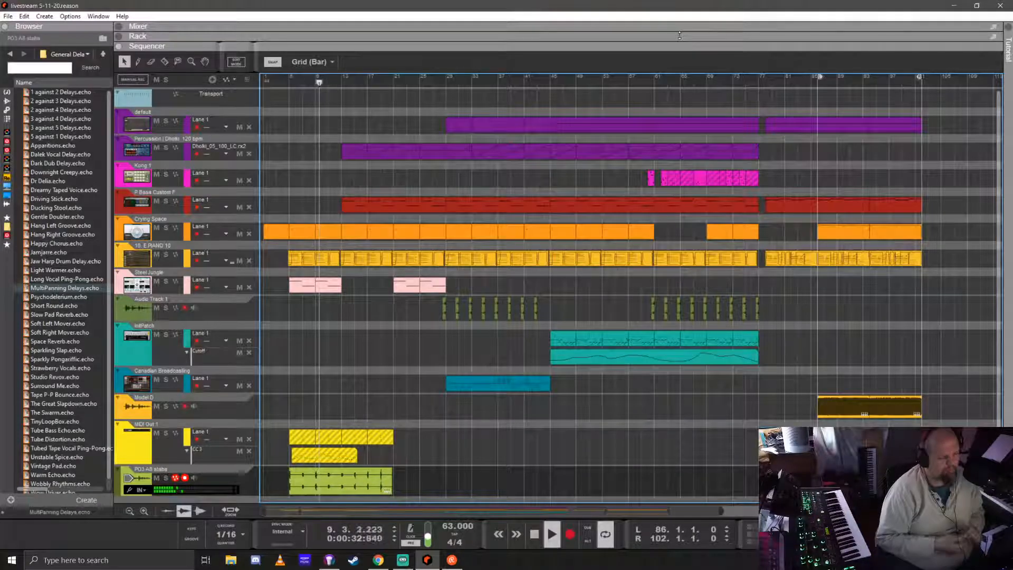
- Set the FX7 send level of the PO3 A8 stabs channel to -15.11 dB and solo the channel
{"action": "key", "text": "F5"}
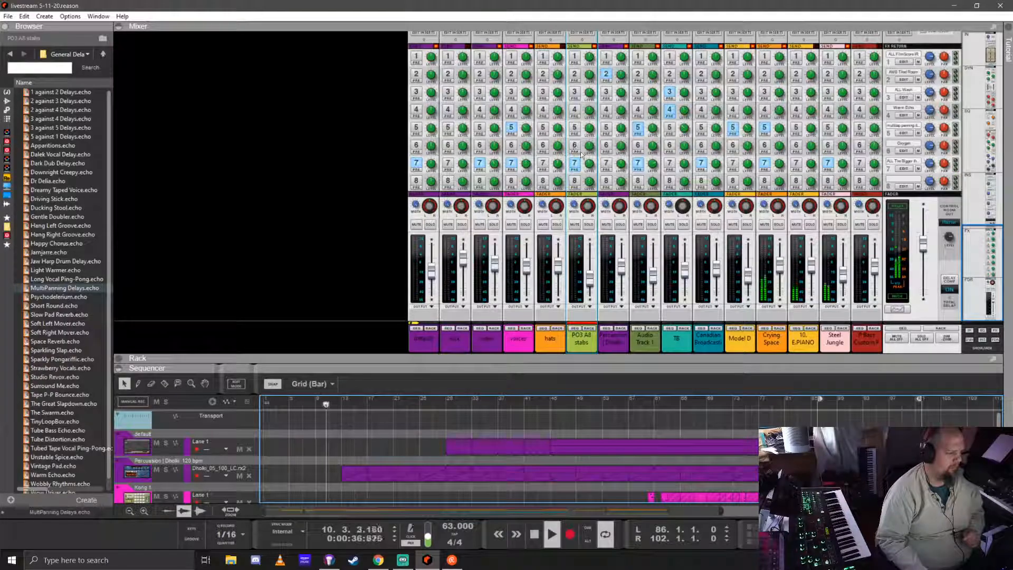
{"action": "left_click", "coordinate": [589, 167]}
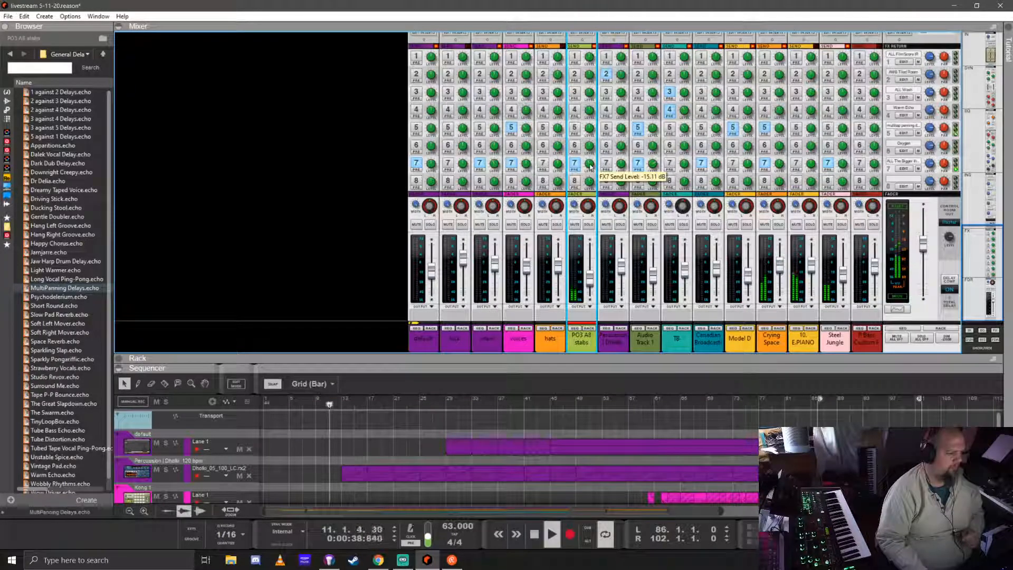
{"action": "left_click", "coordinate": [589, 226]}
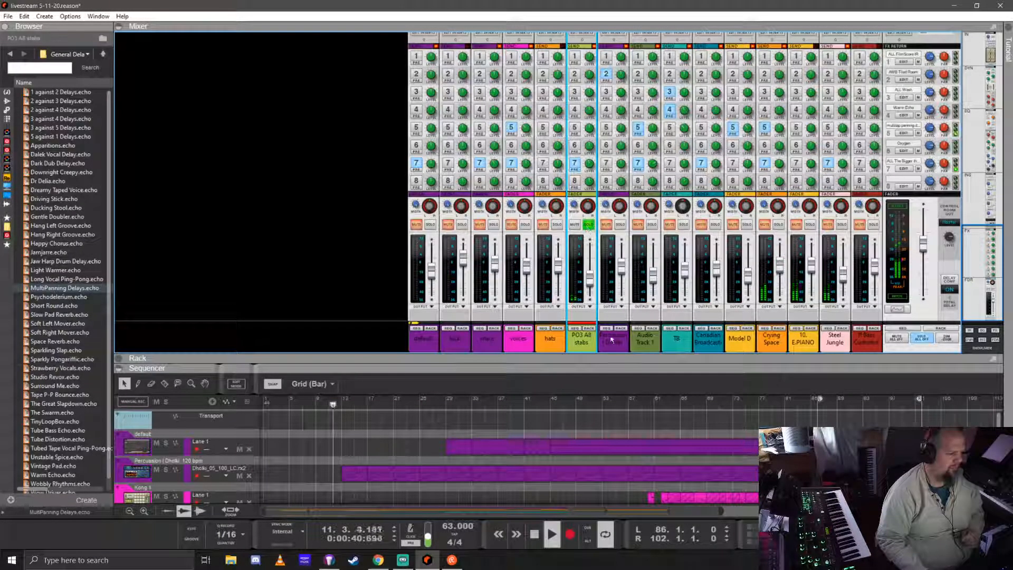
- In the PO3 A8 stabs Spectrum EQ, enable a 187.1 Hz high-pass filter, a 1.18 kHz low-pass filter and the EQ
{"action": "left_click_drag", "start_coordinate": [633, 359], "coordinate": [651, 4]}
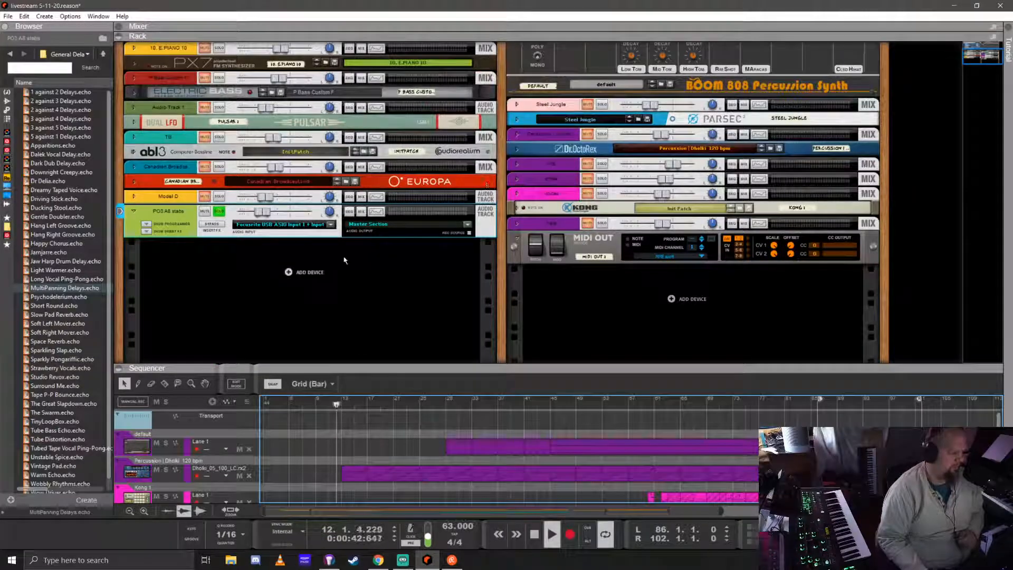
{"action": "left_click", "coordinate": [375, 214]}
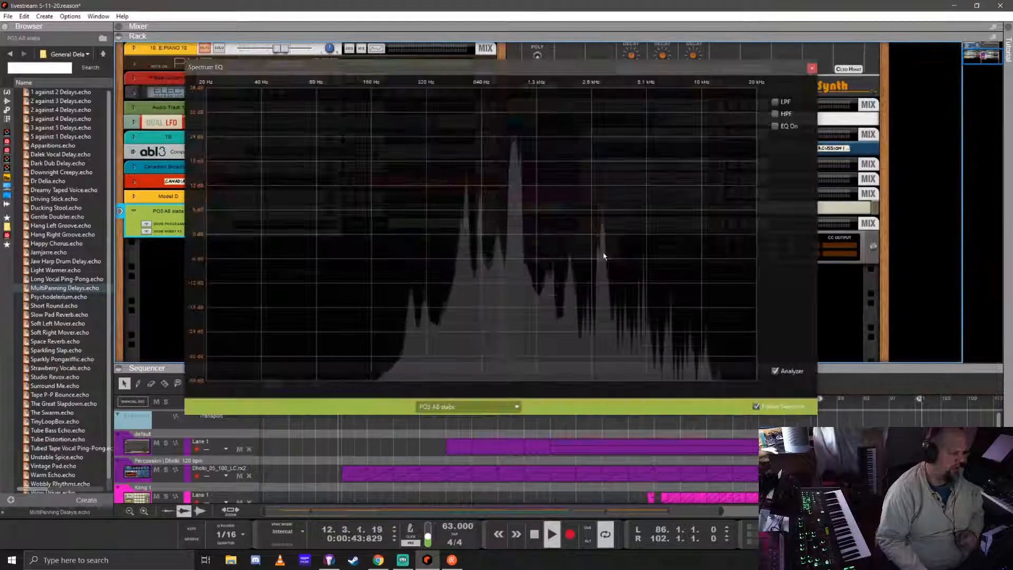
{"action": "left_click", "coordinate": [775, 101]}
{"action": "left_click", "coordinate": [776, 114]}
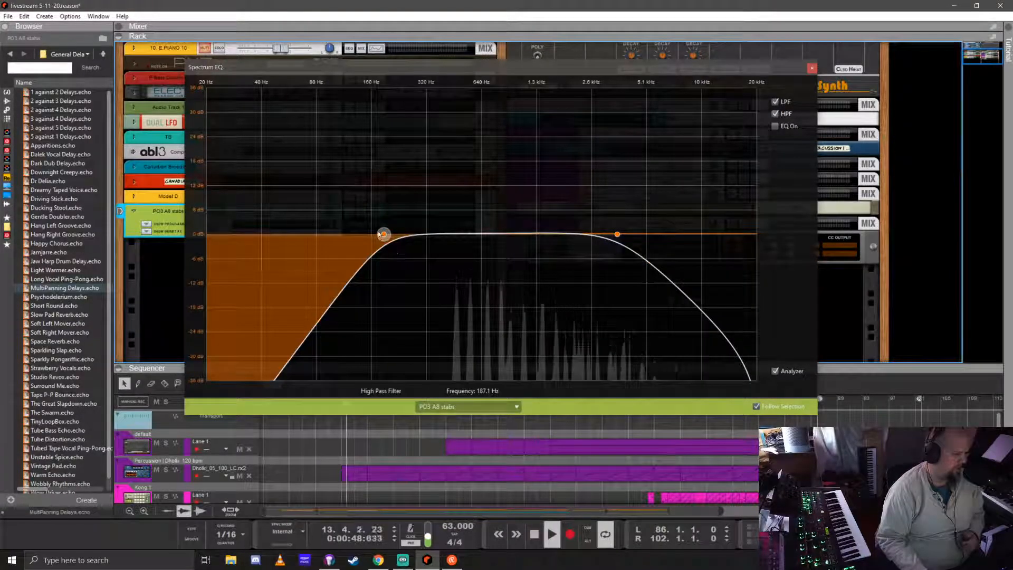
{"action": "left_click_drag", "start_coordinate": [617, 233], "coordinate": [530, 234]}
{"action": "left_click", "coordinate": [775, 126]}
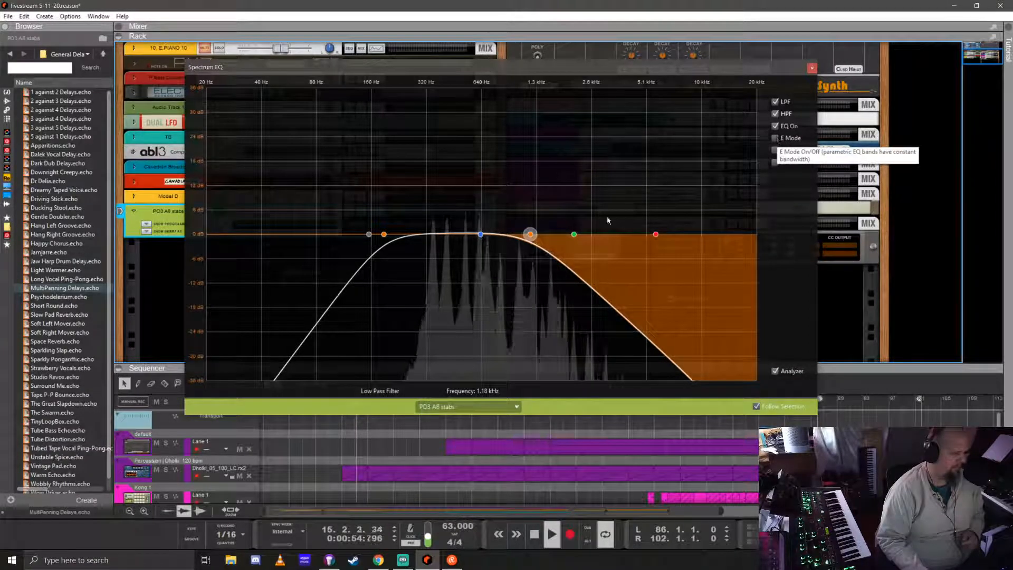
- In the PO3 A8 stabs EQ, enable E Mode, raise the low-pass cutoff and boost the low mids by 7.94 dB at 653.2 Hz
{"action": "left_click", "coordinate": [775, 138]}
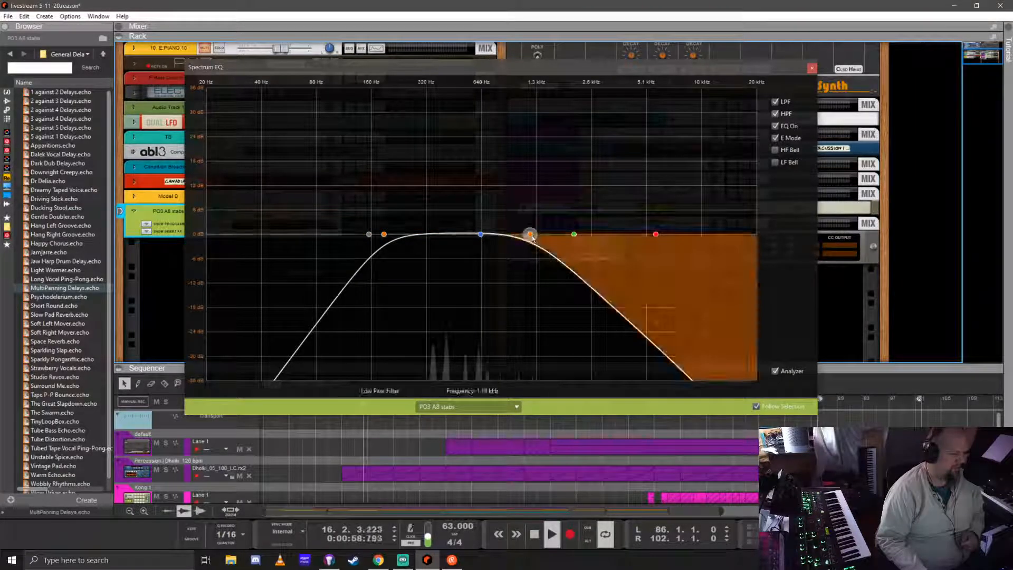
{"action": "left_click_drag", "start_coordinate": [533, 232], "coordinate": [483, 202]}
{"action": "left_click", "coordinate": [481, 234]}
{"action": "left_click_drag", "start_coordinate": [524, 210], "coordinate": [524, 235]}
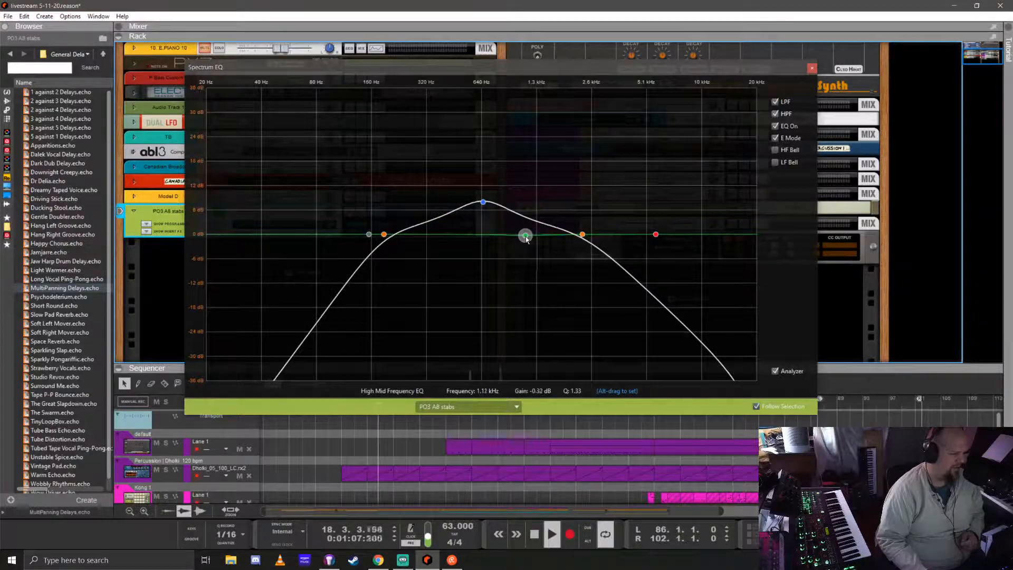
{"action": "left_click", "coordinate": [483, 202]}
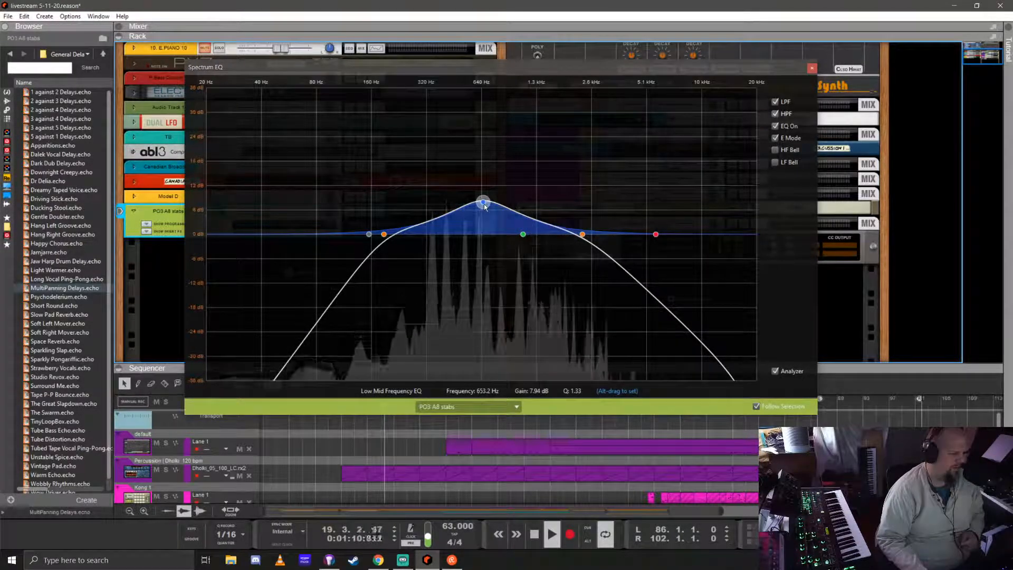
- Raise the high-pass cutoff in the stabs EQ, close it and unsolo the PO3 A8 stabs channel
{"action": "left_click_drag", "start_coordinate": [384, 234], "coordinate": [421, 234]}
{"action": "left_click", "coordinate": [811, 68]}
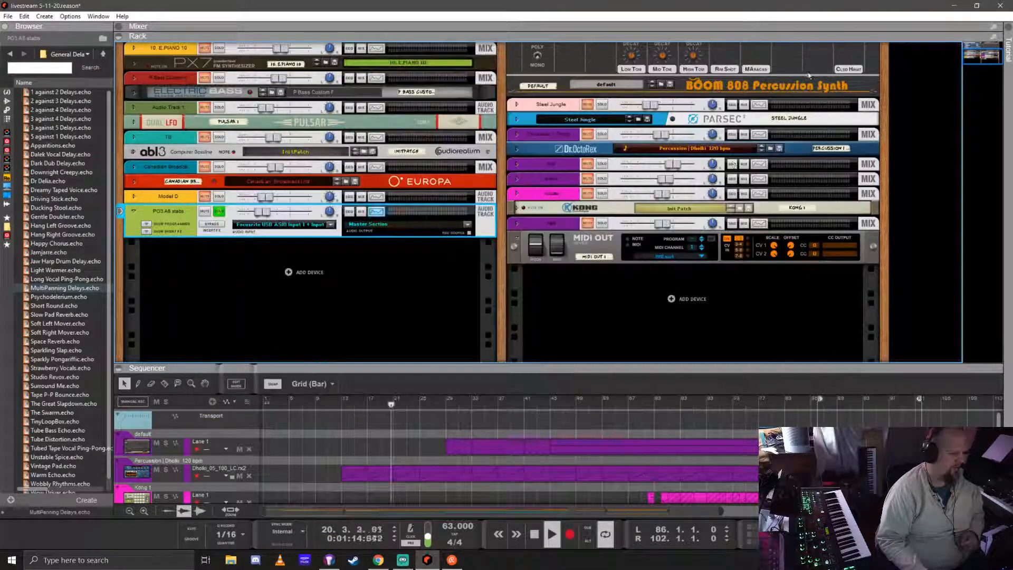
{"action": "left_click", "coordinate": [220, 213]}
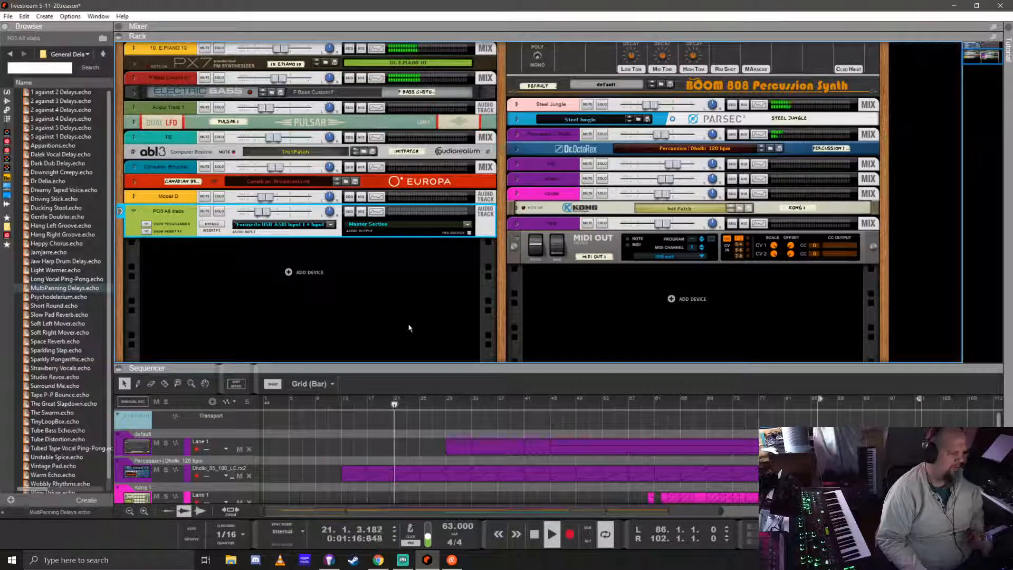
- Split the first clip of the default drum track, delete its opening piece and place one-bar clips from bar 28.3 to 30.3
{"action": "left_click_drag", "start_coordinate": [499, 369], "coordinate": [500, 47]}
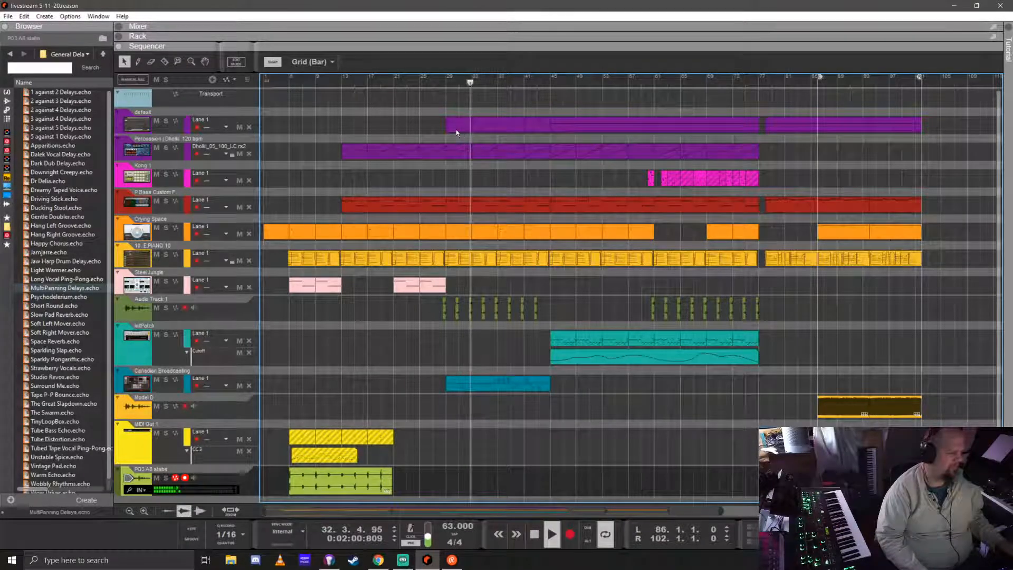
{"action": "scroll", "coordinate": [457, 130], "scroll_direction": "up", "scroll_amount": 2}
{"action": "scroll", "coordinate": [453, 131], "scroll_direction": "up", "scroll_amount": 2}
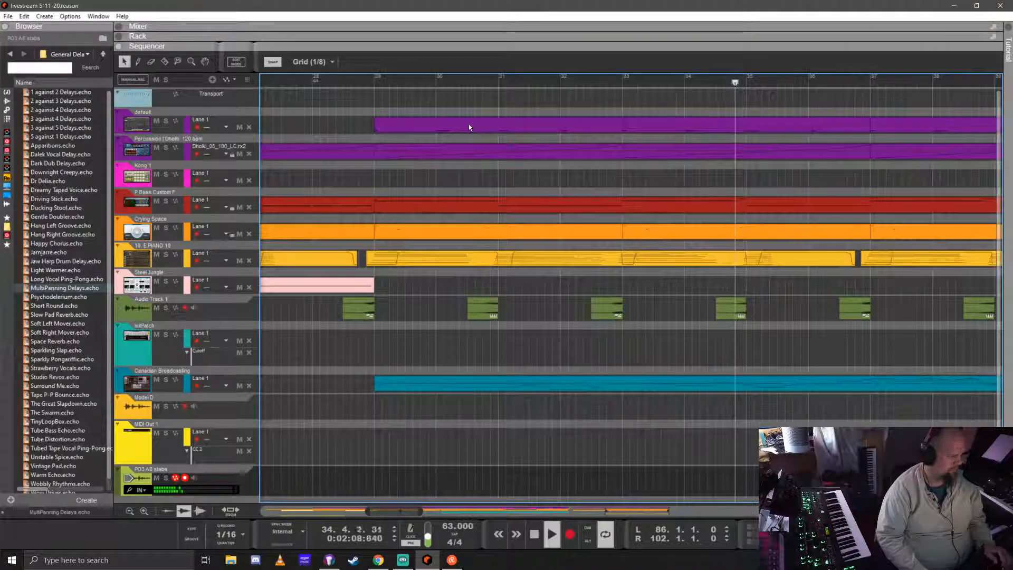
{"action": "key", "text": "r"}
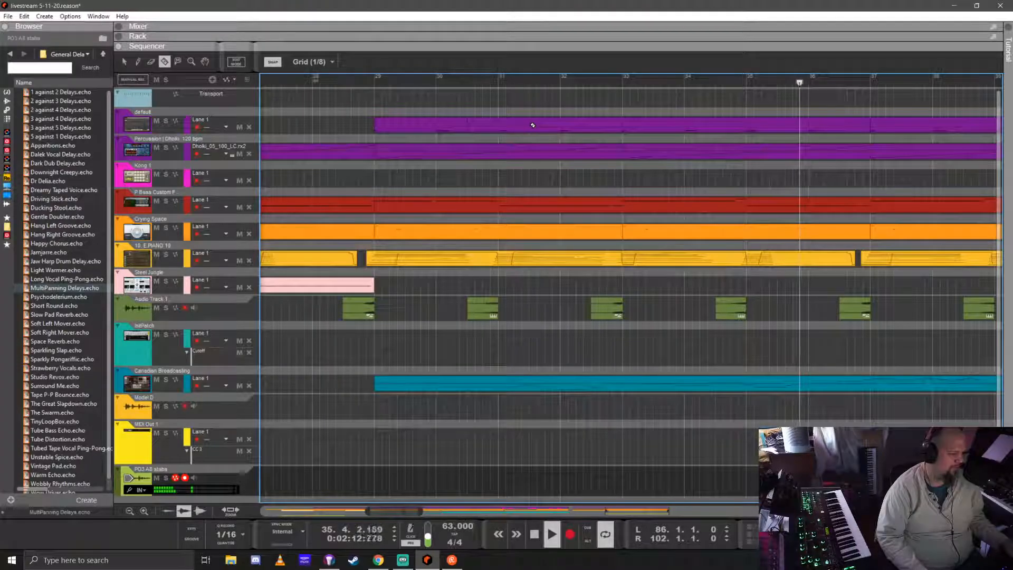
{"action": "left_click", "coordinate": [467, 125]}
{"action": "key", "text": "q"}
{"action": "left_click", "coordinate": [421, 127]}
{"action": "key", "text": "Delete"}
{"action": "left_click_drag", "start_coordinate": [508, 125], "coordinate": [430, 130]}
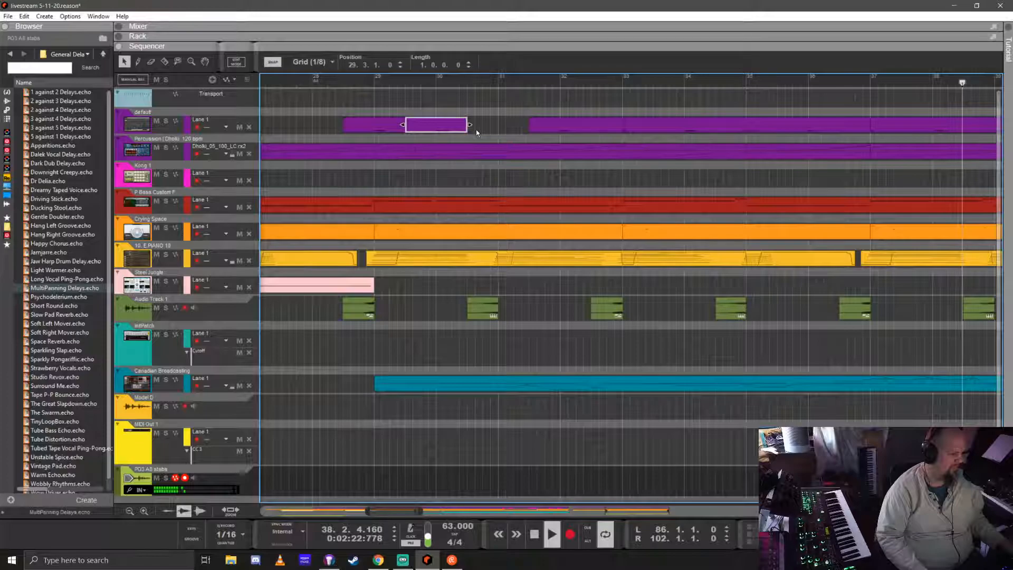
- Delete the leftover clips on the default drum track between bar 31.3 and bar 37
{"action": "scroll", "coordinate": [476, 129], "scroll_direction": "down", "scroll_amount": 1}
{"action": "left_click_drag", "start_coordinate": [492, 123], "coordinate": [587, 129]}
{"action": "scroll", "coordinate": [514, 141], "scroll_direction": "right", "scroll_amount": 2}
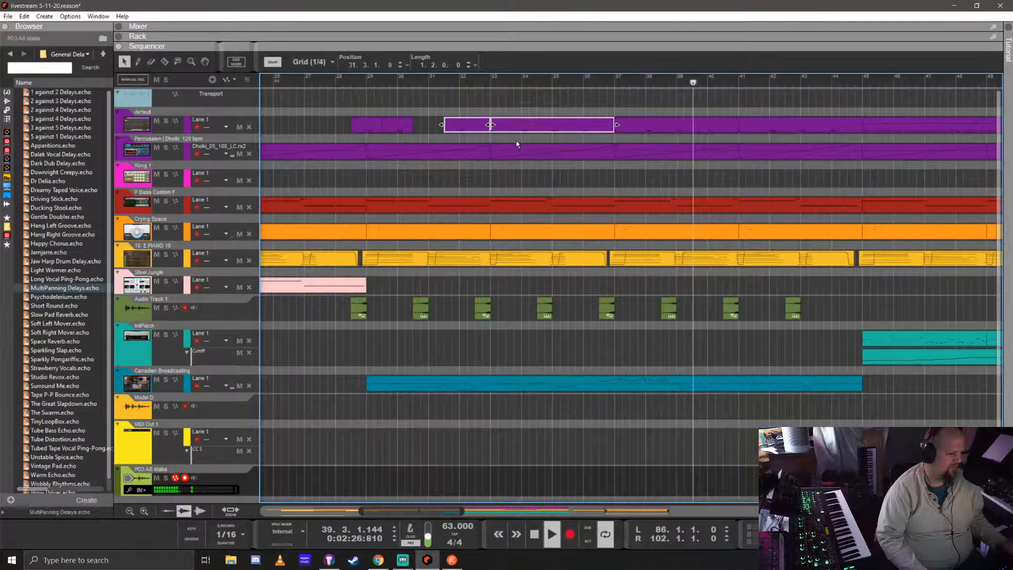
{"action": "scroll", "coordinate": [517, 141], "scroll_direction": "down", "scroll_amount": 1}
{"action": "left_click_drag", "start_coordinate": [473, 124], "coordinate": [540, 123]}
{"action": "key", "text": "Delete"}
- Fill the default track up to bar 36.3 with one-bar clips and join them into a single 8-bar clip from bar 28.3
{"action": "left_click_drag", "start_coordinate": [450, 124], "coordinate": [530, 126]}
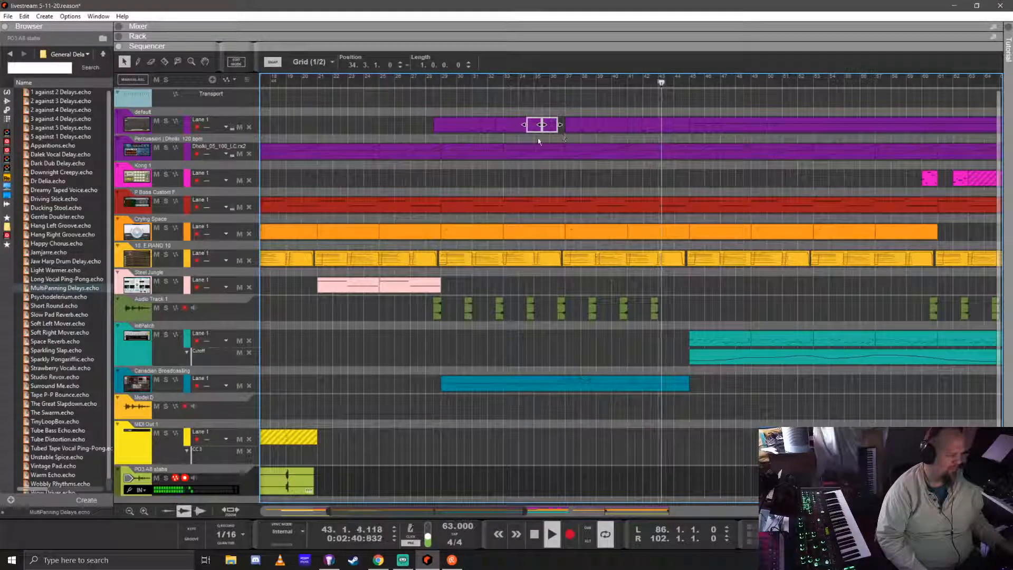
{"action": "left_click_drag", "start_coordinate": [419, 116], "coordinate": [552, 123]}
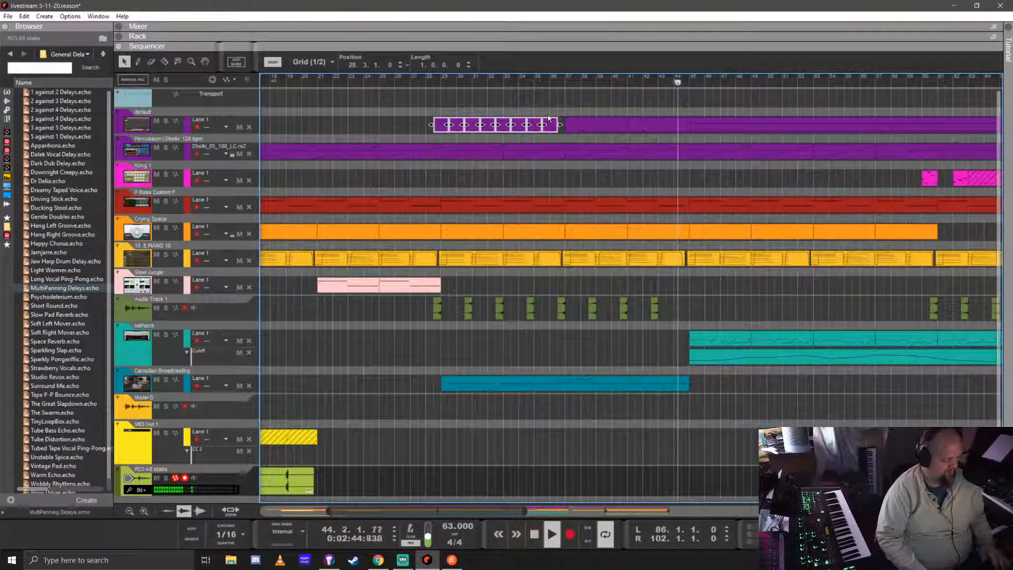
{"action": "key", "text": "ctrl+j"}
- Restart playback from bar 28.3 to hear the joined drum clip
{"action": "key", "text": "space"}
{"action": "left_click", "coordinate": [433, 83]}
{"action": "key", "text": "space"}
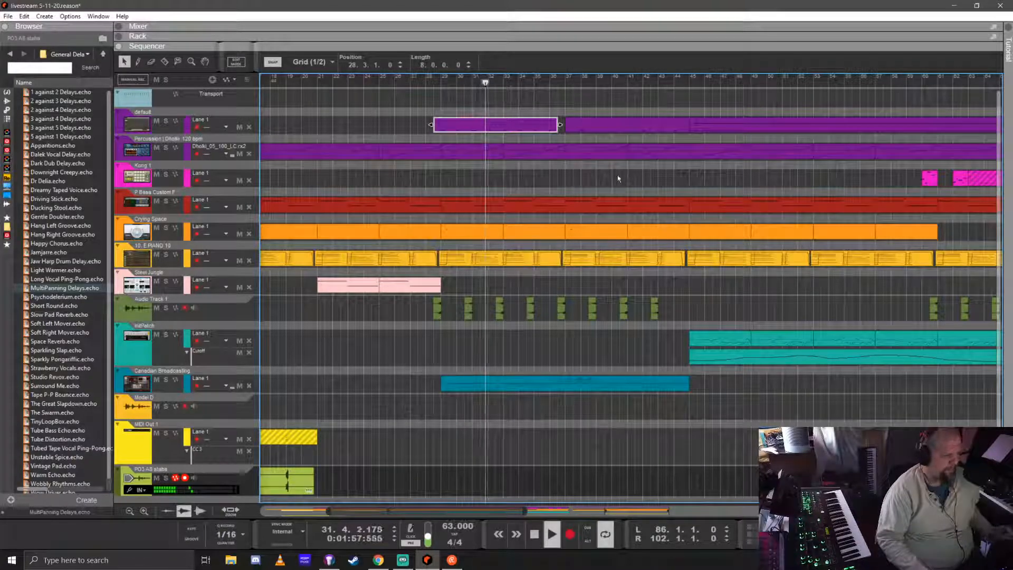
- Save the song and raise the Canadian Broadcasting channel level slightly in the rack
{"action": "left_click", "coordinate": [781, 35]}
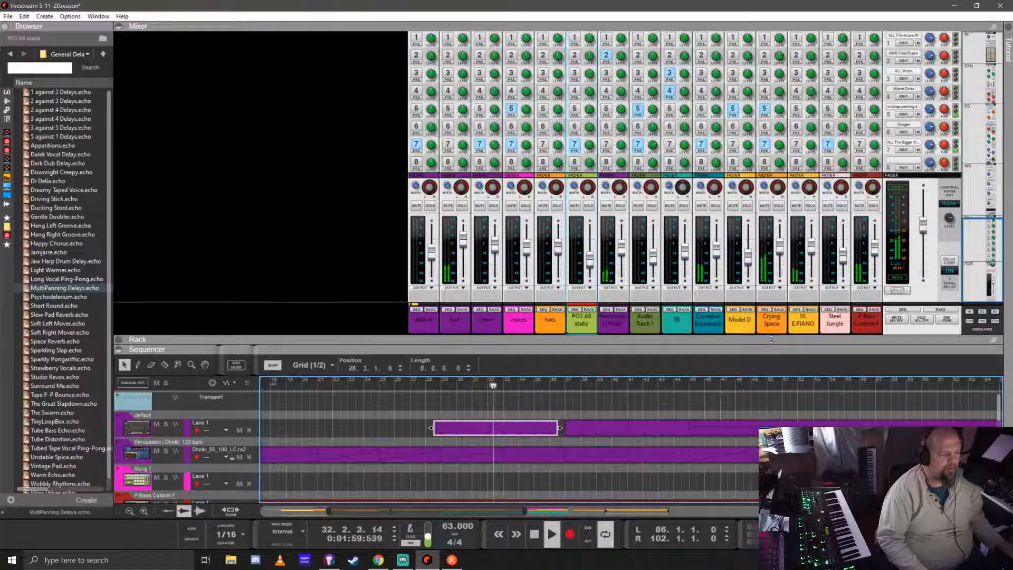
{"action": "key", "text": "F5"}
{"action": "scroll", "coordinate": [600, 231], "scroll_direction": "up", "scroll_amount": 5}
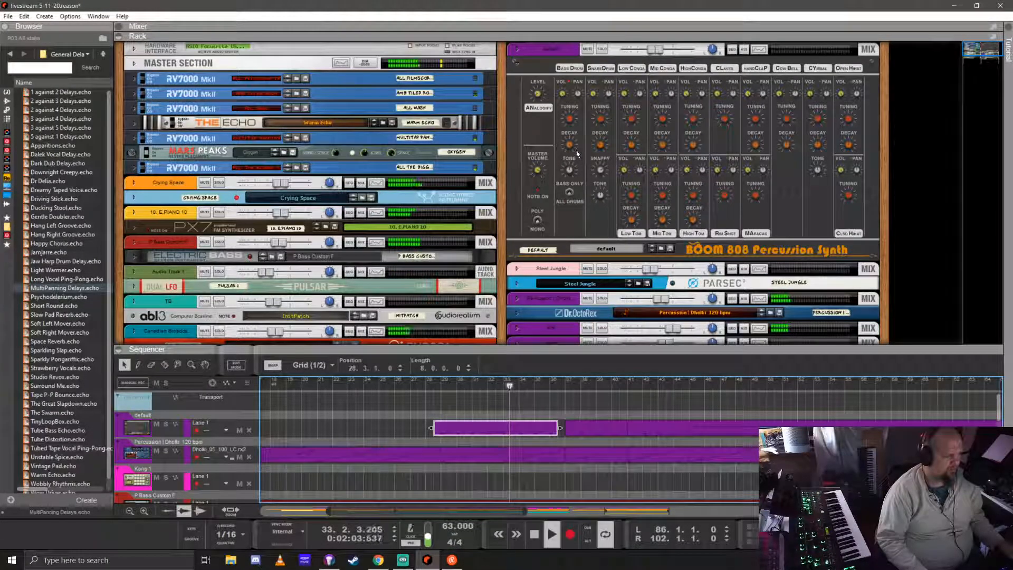
{"action": "scroll", "coordinate": [586, 156], "scroll_direction": "down", "scroll_amount": 2}
{"action": "scroll", "coordinate": [588, 157], "scroll_direction": "down", "scroll_amount": 4}
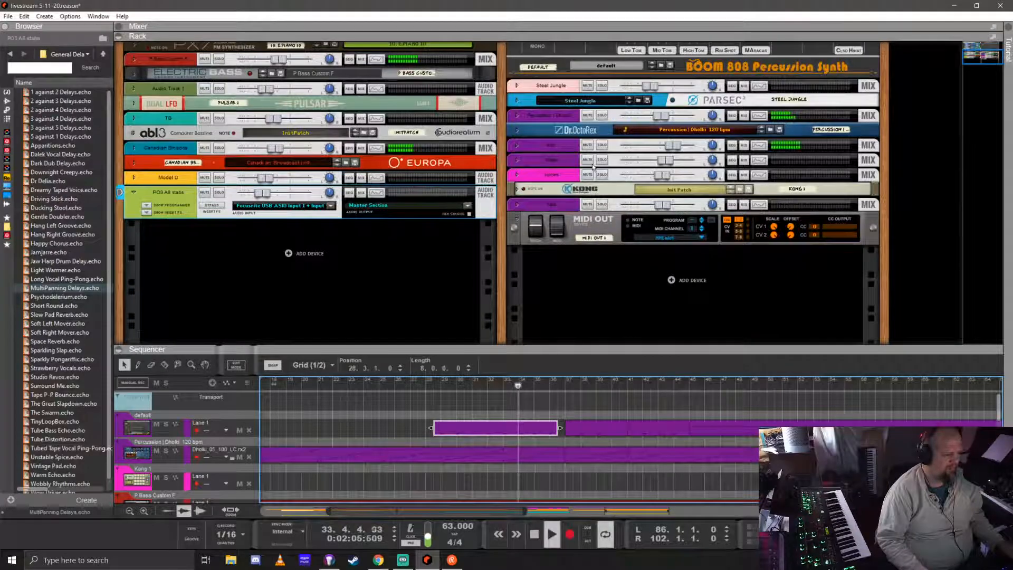
{"action": "key", "text": "super"}
{"action": "key", "text": "super"}
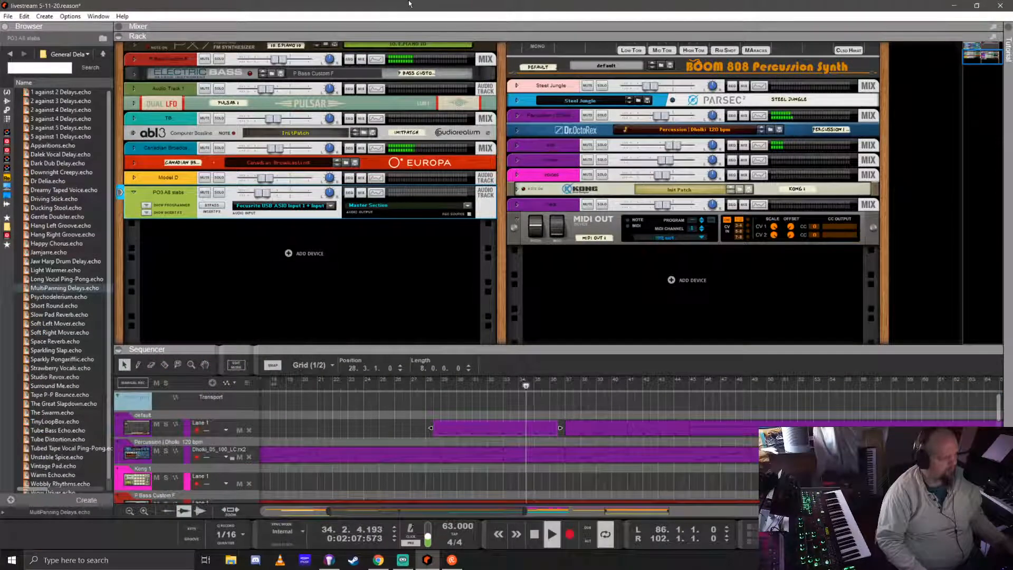
{"action": "key", "text": "ctrl+s"}
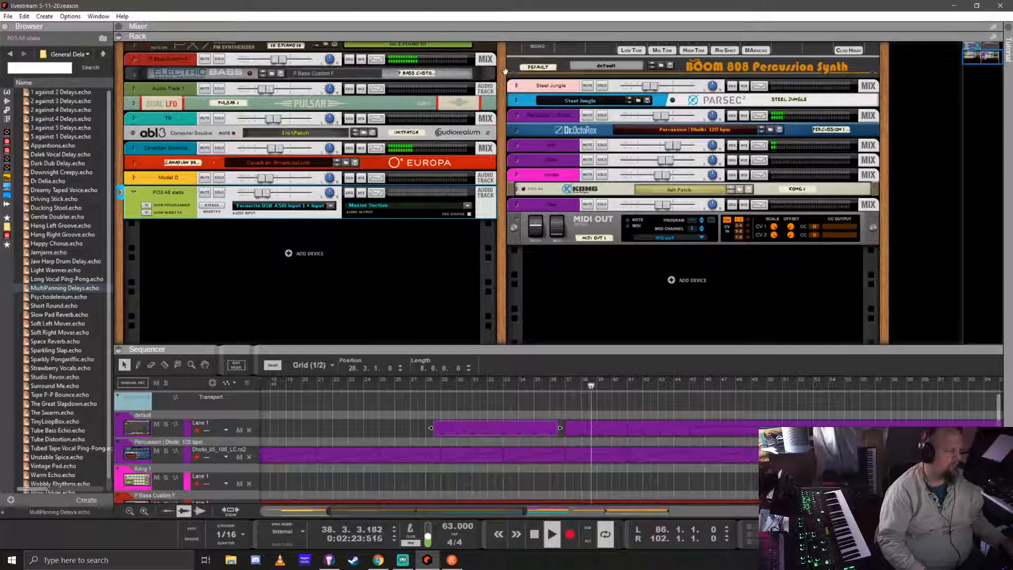
{"action": "left_click_drag", "start_coordinate": [274, 152], "coordinate": [278, 151]}
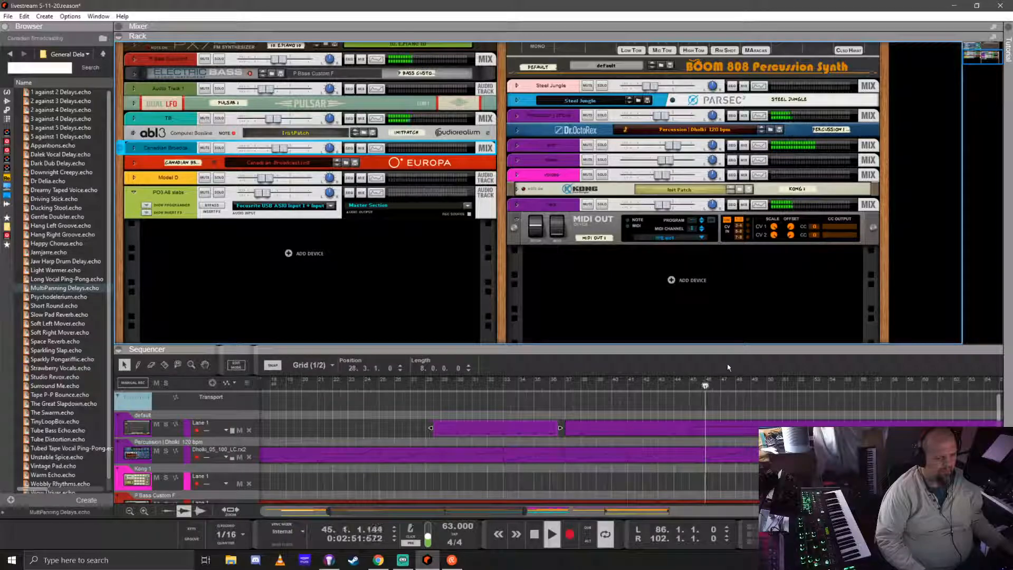
- Enlarge the sequencer and zoom out to follow the whole arrangement during playback
{"action": "left_click_drag", "start_coordinate": [725, 348], "coordinate": [689, 77]}
{"action": "scroll", "coordinate": [569, 377], "scroll_direction": "down", "scroll_amount": 6}
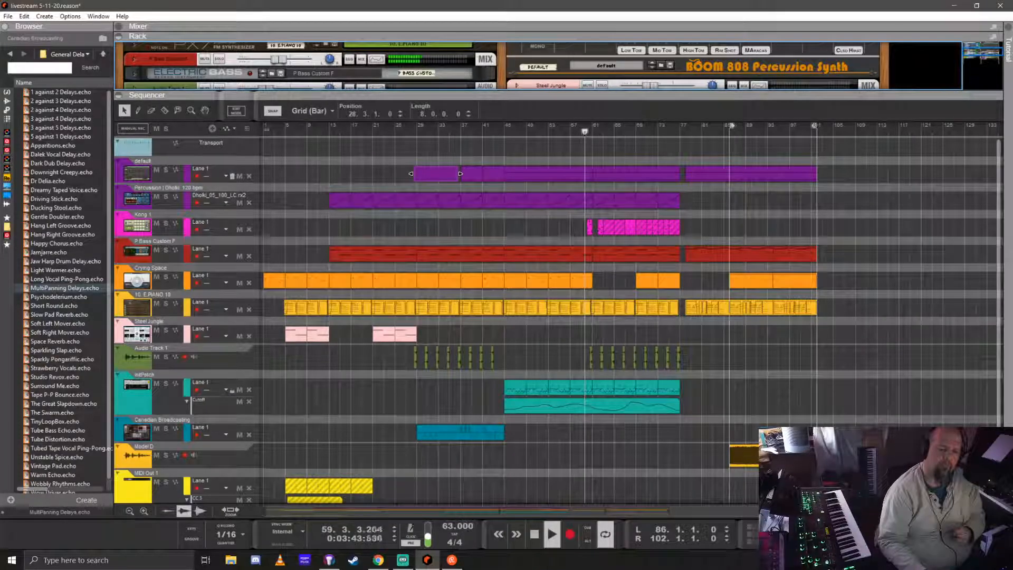
{"action": "key", "text": "alt+Tab"}
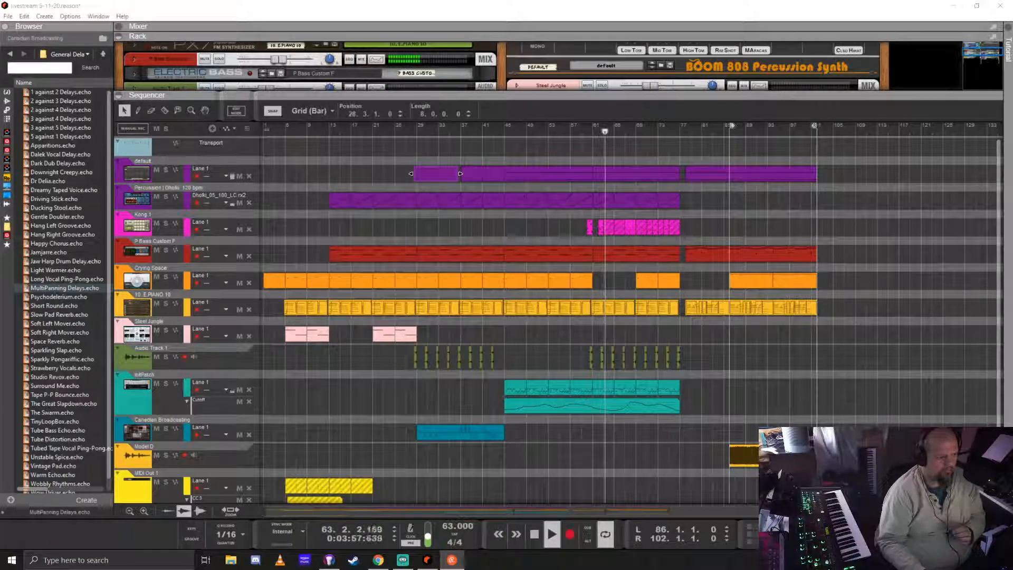
{"action": "left_click", "coordinate": [697, 6]}
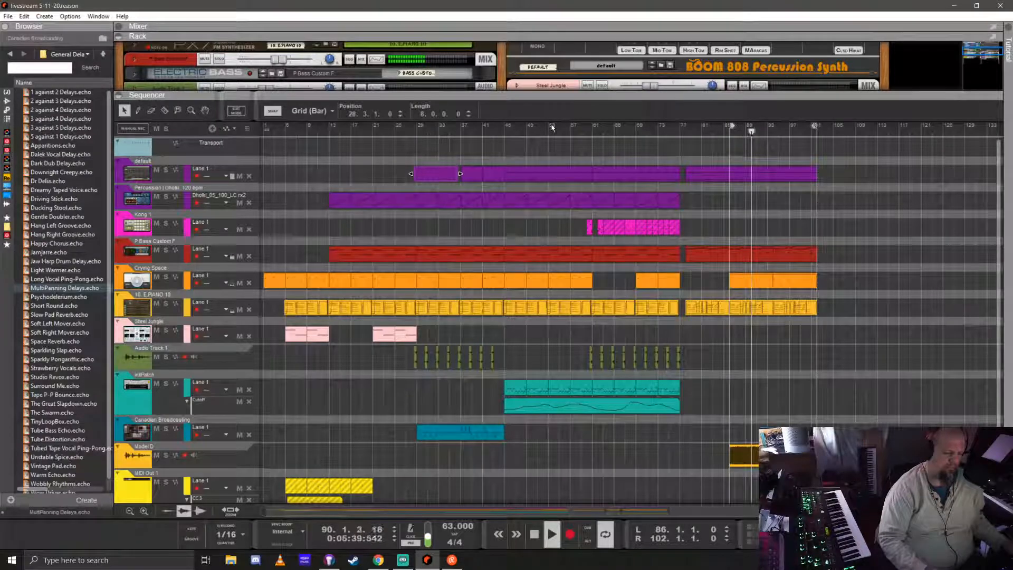
- Raise the Model D channel level slightly in the rack and fold the PO3 A8 stabs audio track device
{"action": "left_click_drag", "start_coordinate": [808, 95], "coordinate": [775, 351]}
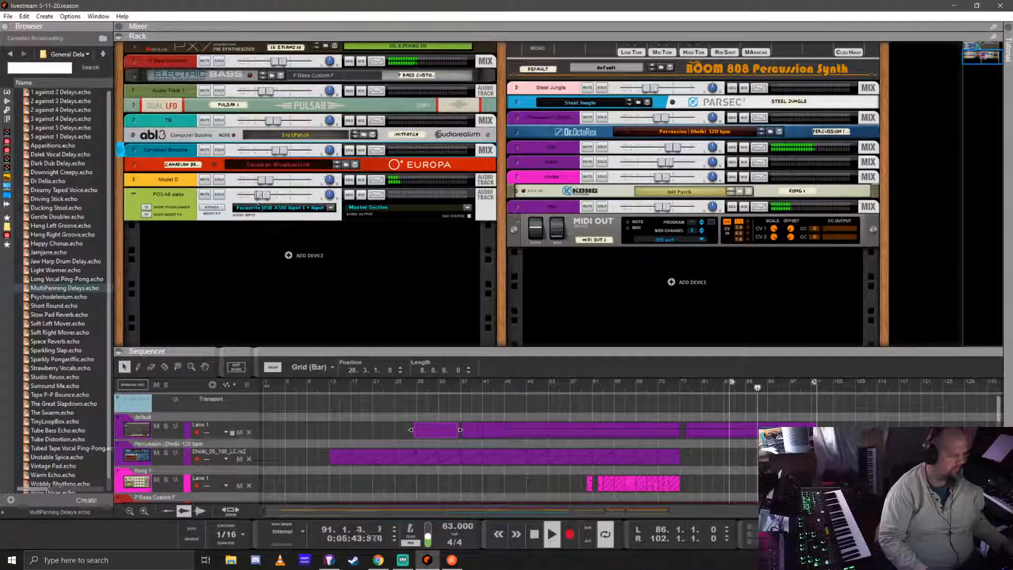
{"action": "left_click", "coordinate": [271, 183]}
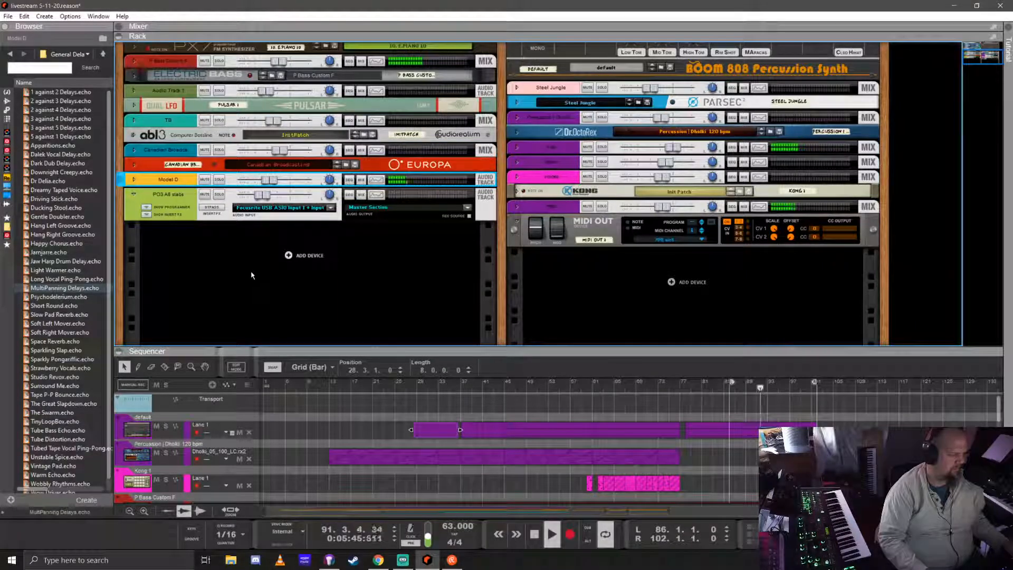
{"action": "left_click", "coordinate": [134, 194]}
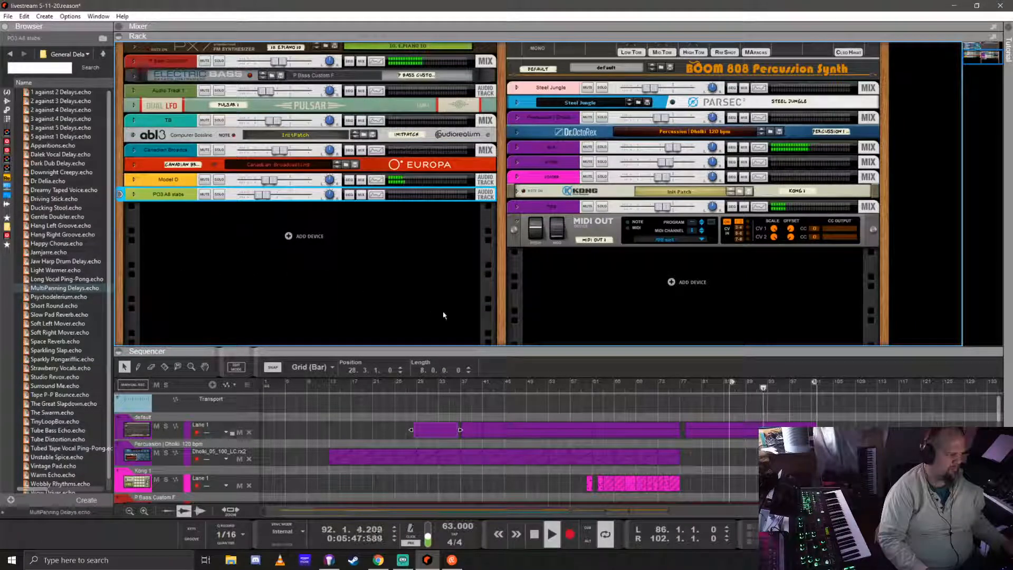
- Follow the arrangement in the enlarged sequencer and stop playback near the end of the song
{"action": "left_click_drag", "start_coordinate": [658, 351], "coordinate": [634, 80]}
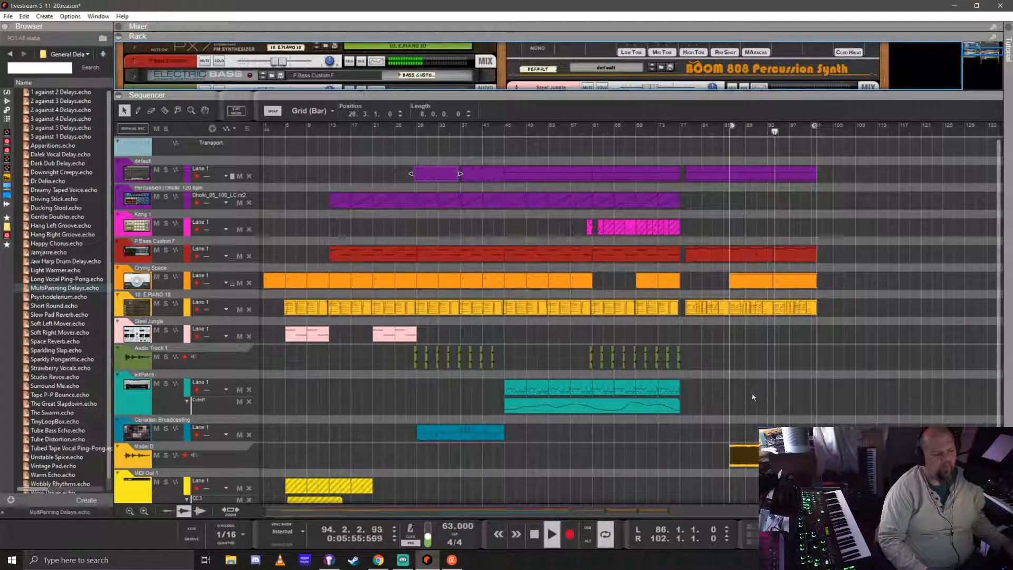
{"action": "scroll", "coordinate": [622, 381], "scroll_direction": "down", "scroll_amount": 3}
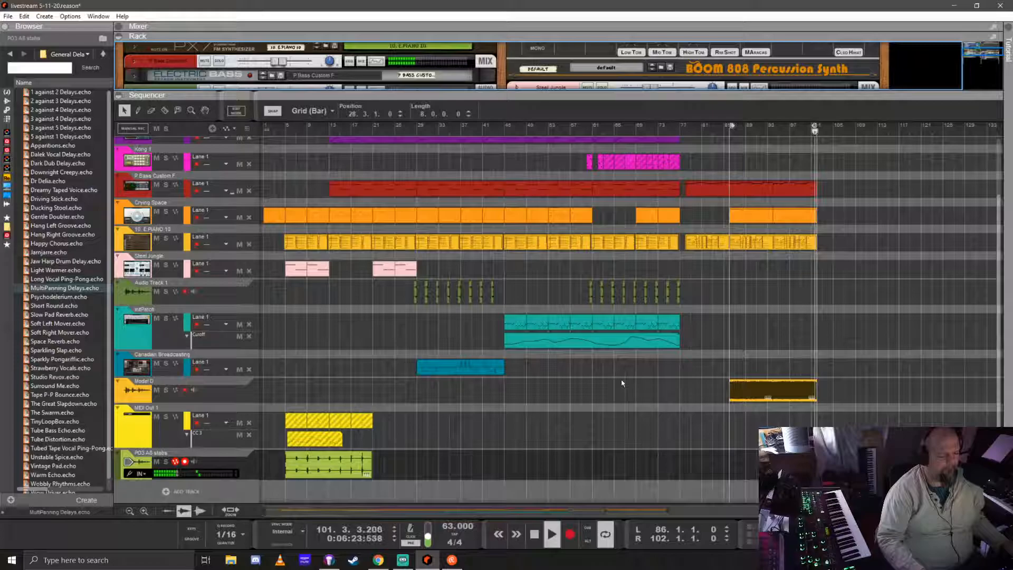
{"action": "key", "text": "space"}
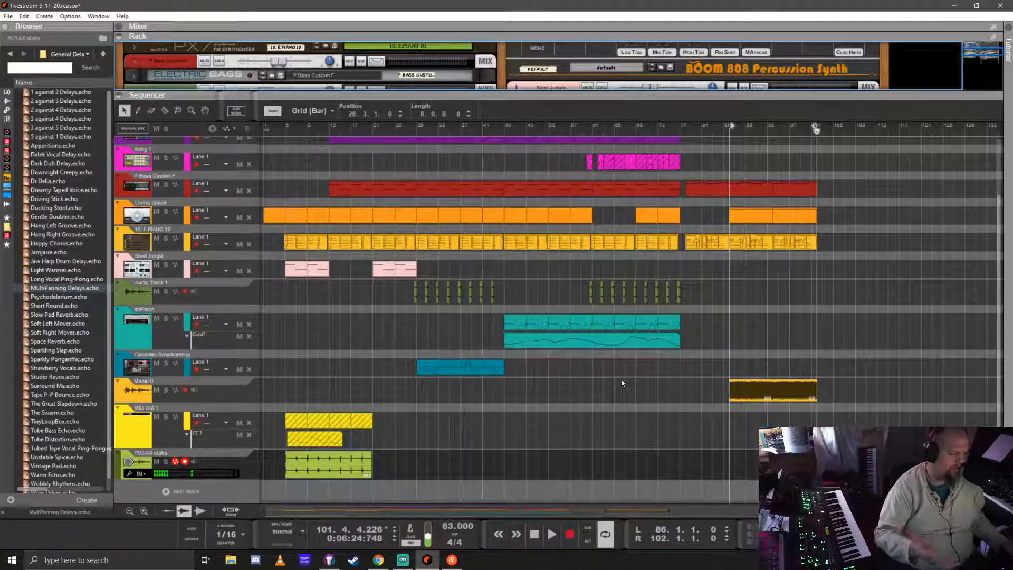
{"action": "scroll", "coordinate": [637, 340], "scroll_direction": "up", "scroll_amount": 3}
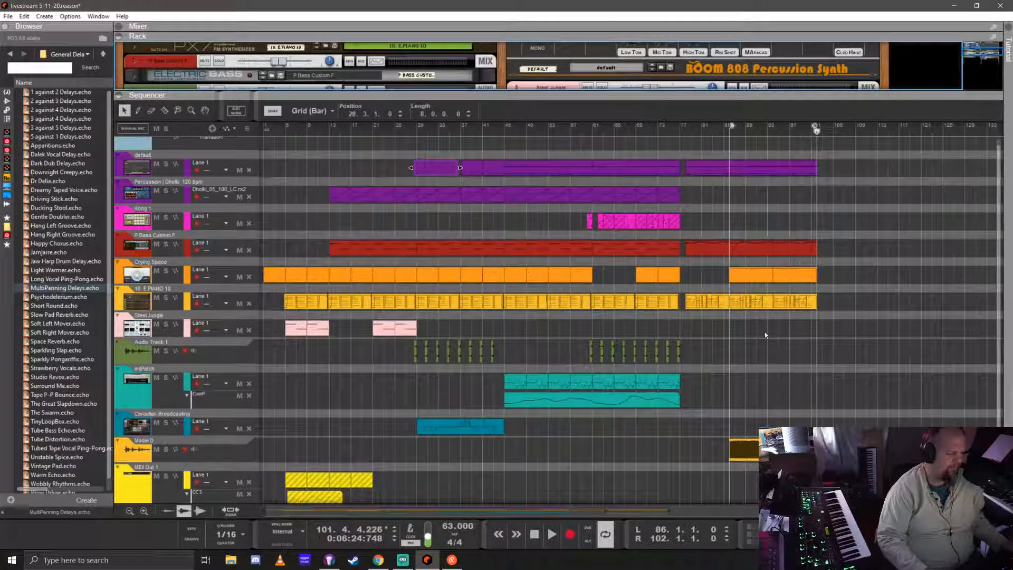
{"action": "left_click_drag", "start_coordinate": [840, 462], "coordinate": [698, 138]}
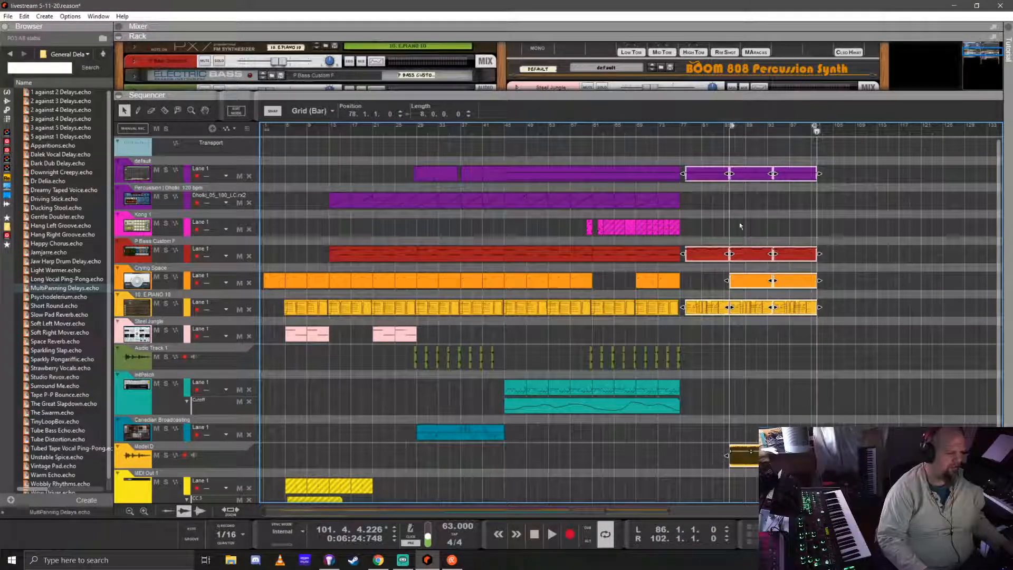
{"action": "scroll", "coordinate": [359, 397], "scroll_direction": "down", "scroll_amount": 2}
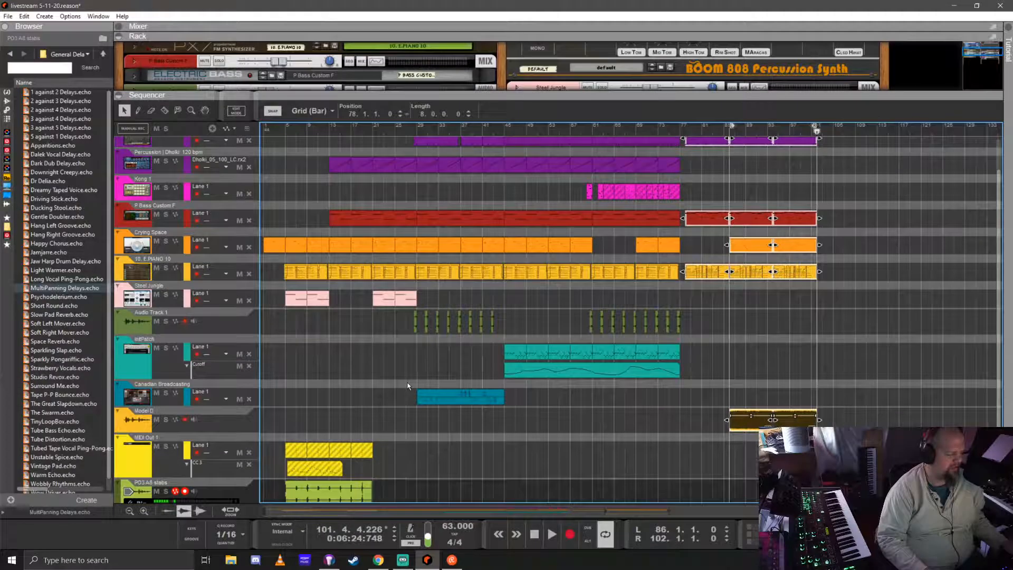
{"action": "scroll", "coordinate": [457, 380], "scroll_direction": "down", "scroll_amount": 1}
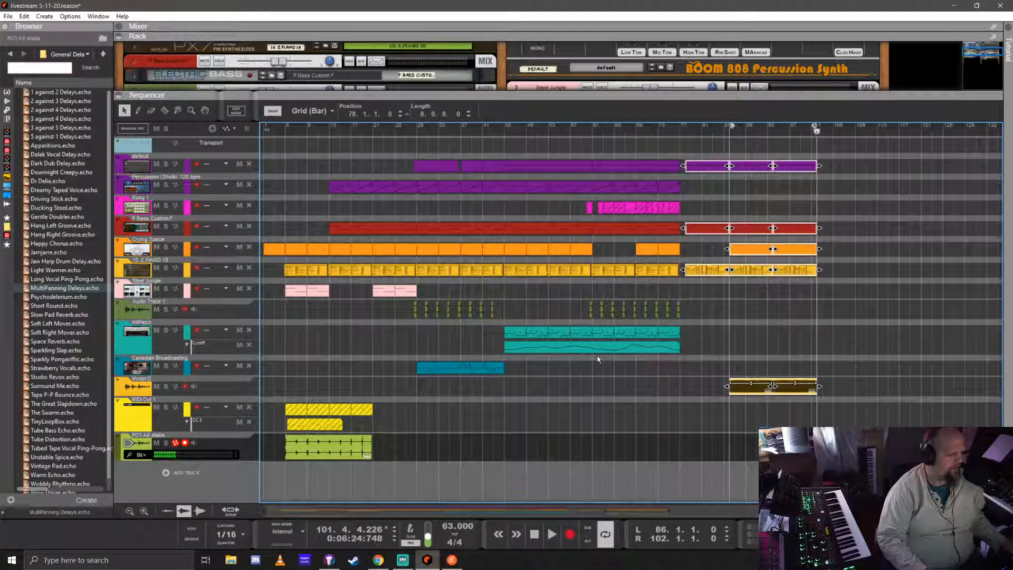
{"action": "left_click", "coordinate": [893, 306]}
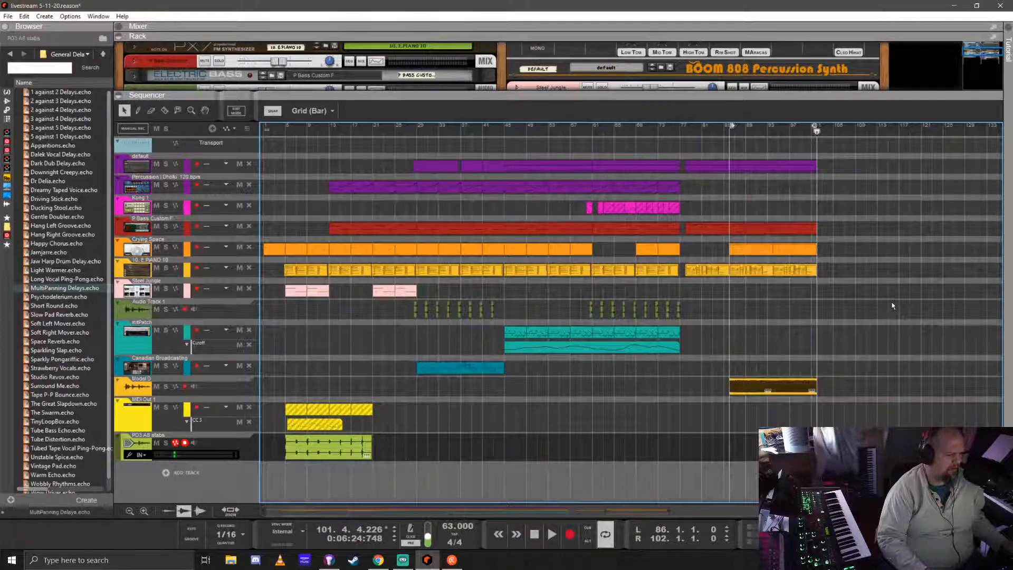